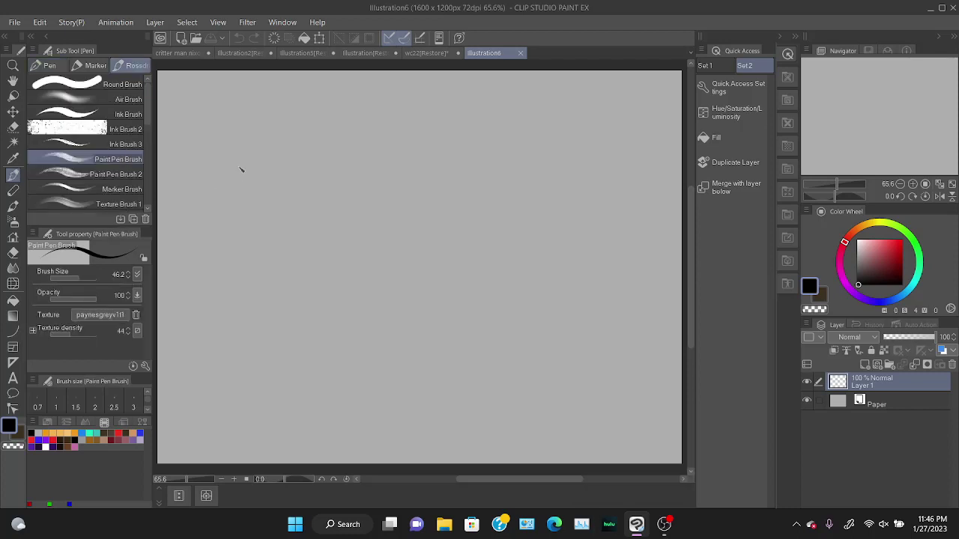
# Remove the paper texture from the Paint Pen Brush.
pyautogui.click(136, 315)
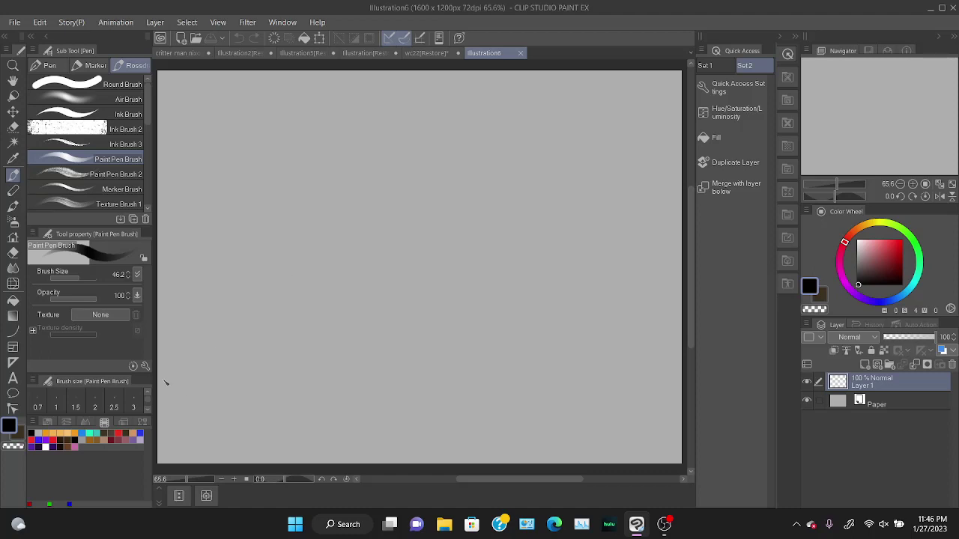
pyautogui.moveTo(166, 384); pyautogui.dragTo(241, 382)
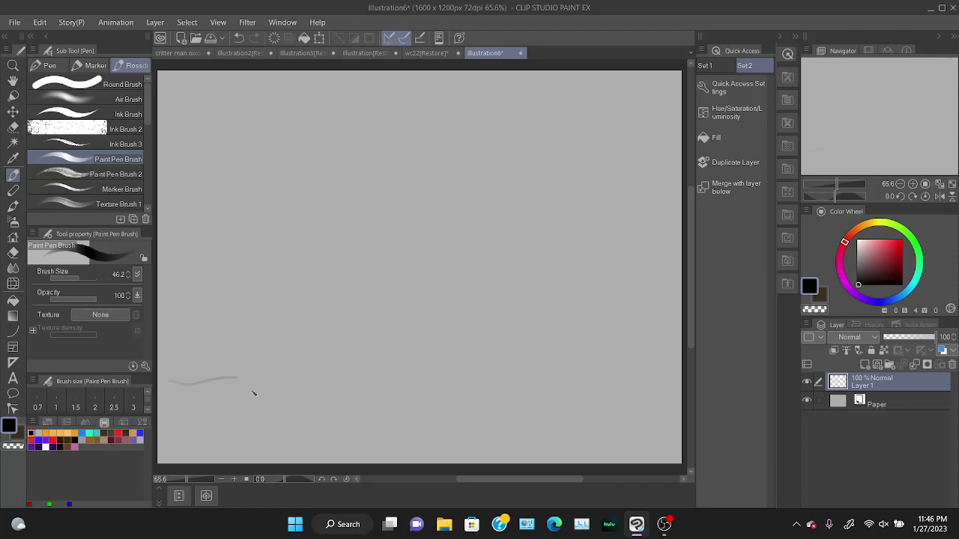
pyautogui.hotkey('ctrl', 'z')
pyautogui.moveTo(163, 379); pyautogui.dragTo(574, 368)
pyautogui.hotkey('ctrl', 'z')
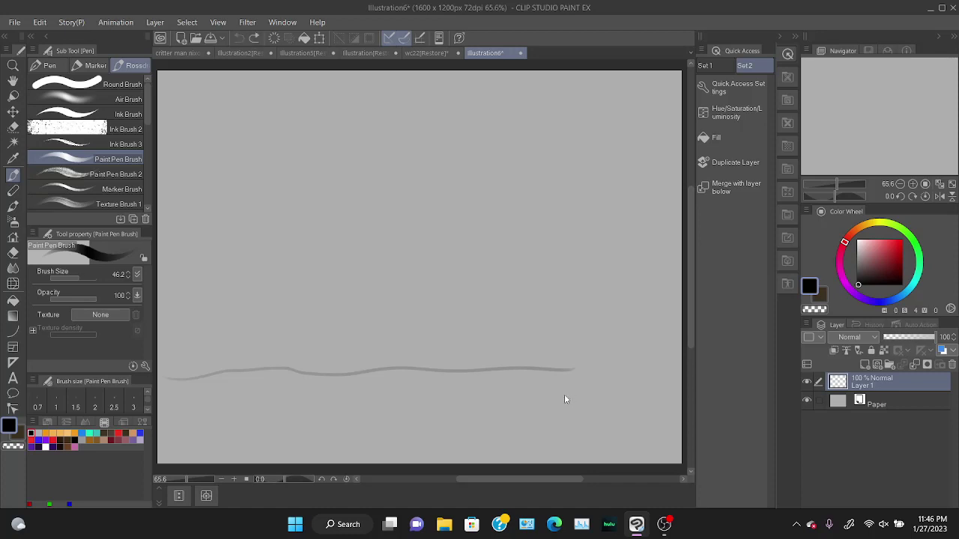
# Draw an outlined rectangle across the lower canvas, extending past its sides so the upper edge forms a straight ground line.
pyautogui.click(15, 331)
pyautogui.click(66, 174)
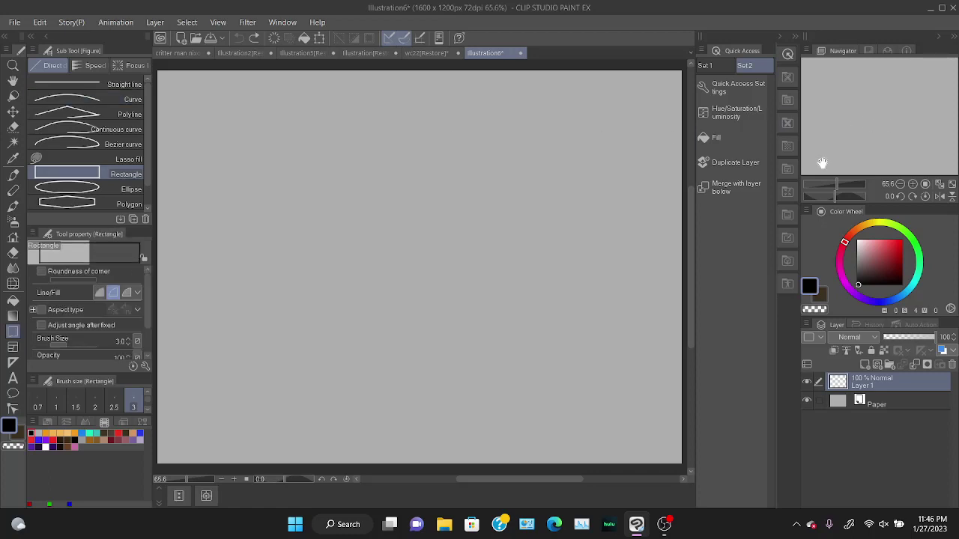
pyautogui.click(836, 188)
pyautogui.moveTo(836, 191); pyautogui.dragTo(830, 186)
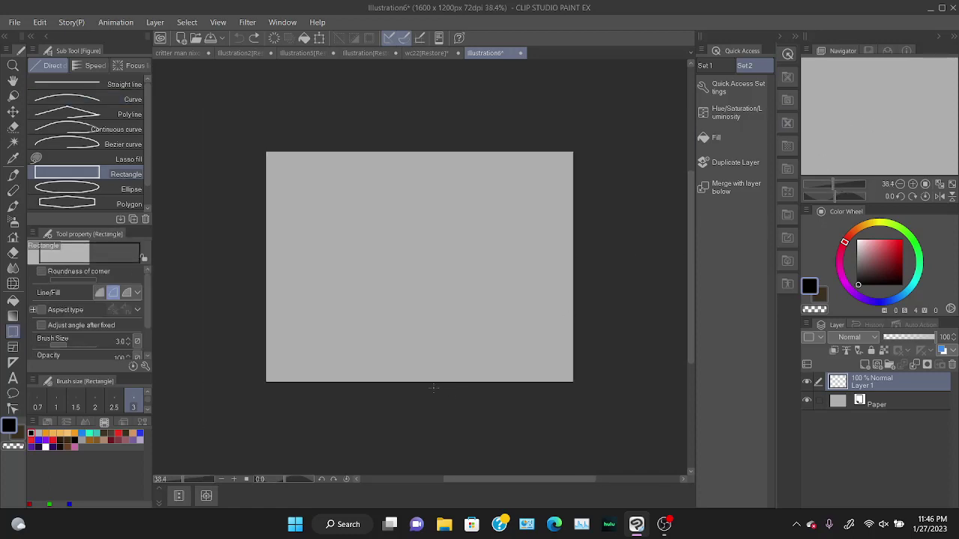
pyautogui.moveTo(340, 386); pyautogui.dragTo(607, 339)
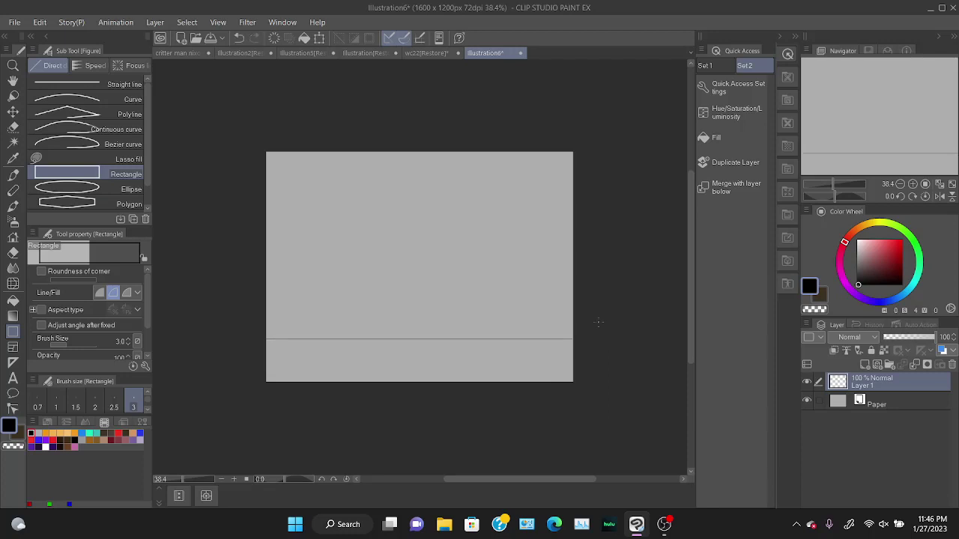
# Add a new layer above the ground line layer, labelling the ground line layer orange and the new layer blue.
pyautogui.click(13, 173)
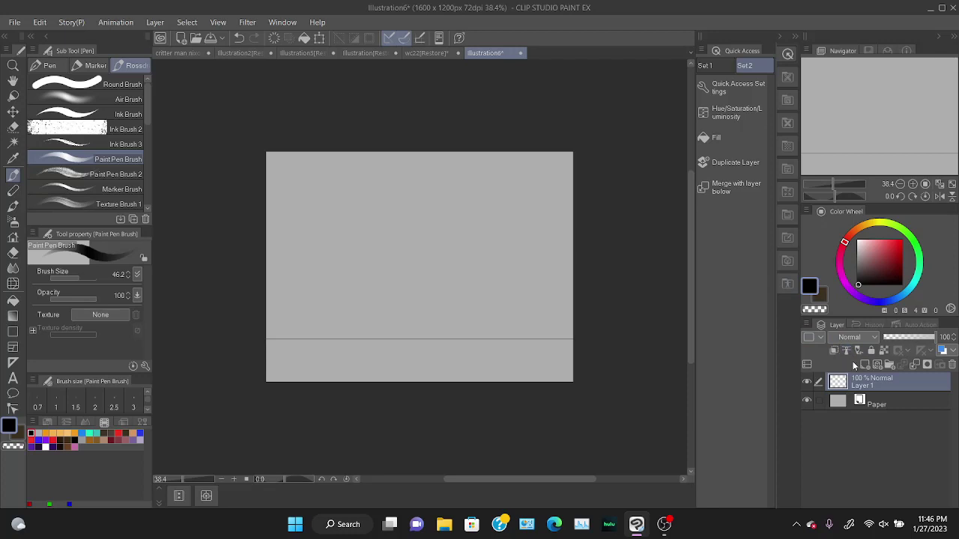
pyautogui.click(864, 365)
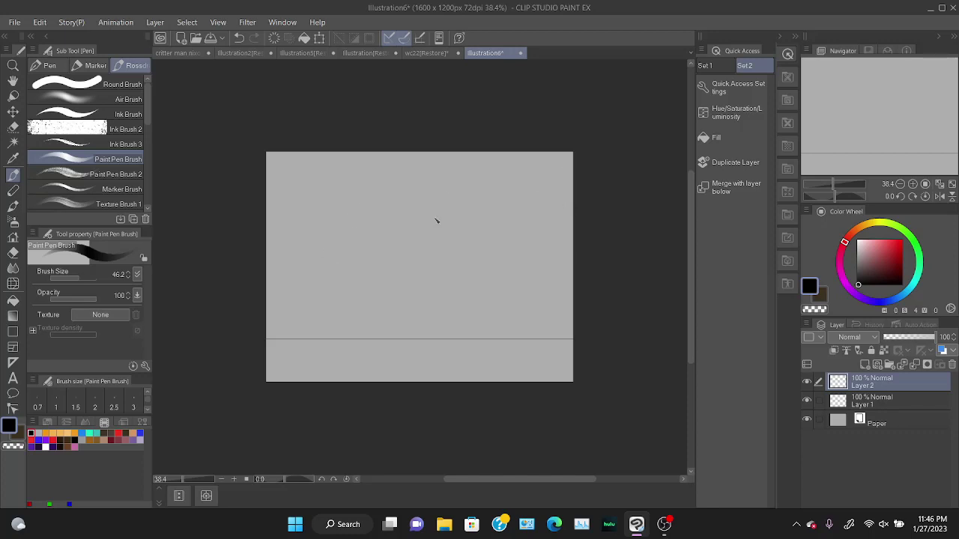
pyautogui.click(842, 399)
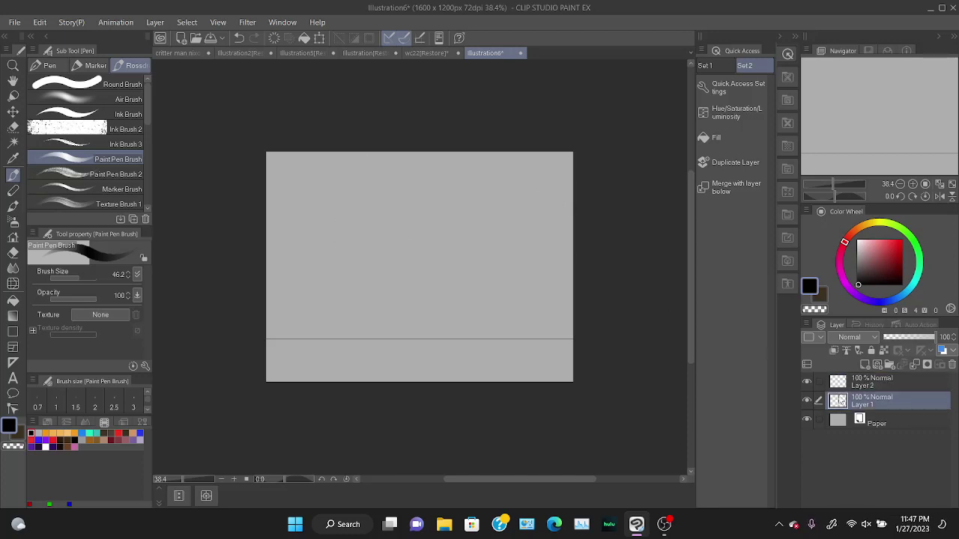
pyautogui.click(820, 339)
pyautogui.click(828, 379)
pyautogui.hotkey('ctrl', 'shift', 'n')
pyautogui.click(820, 338)
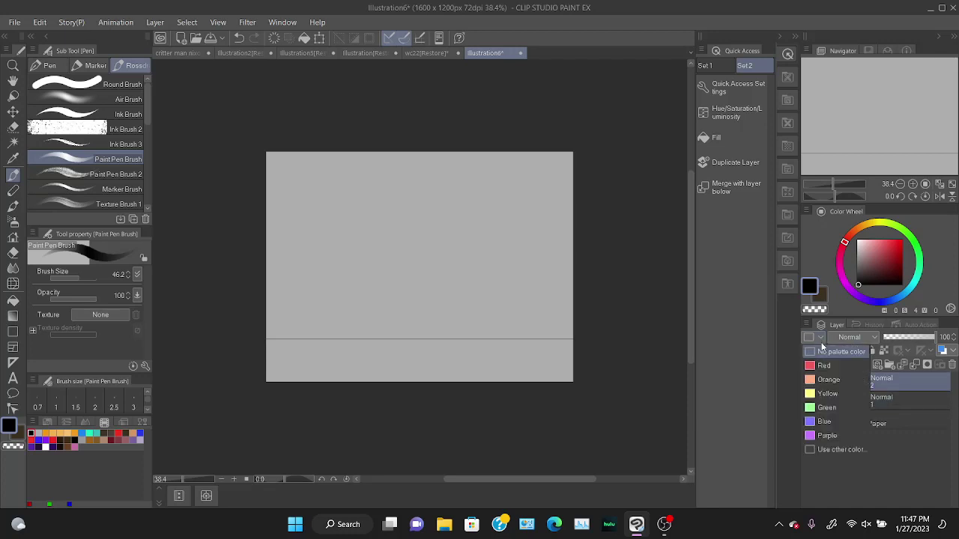
pyautogui.click(825, 424)
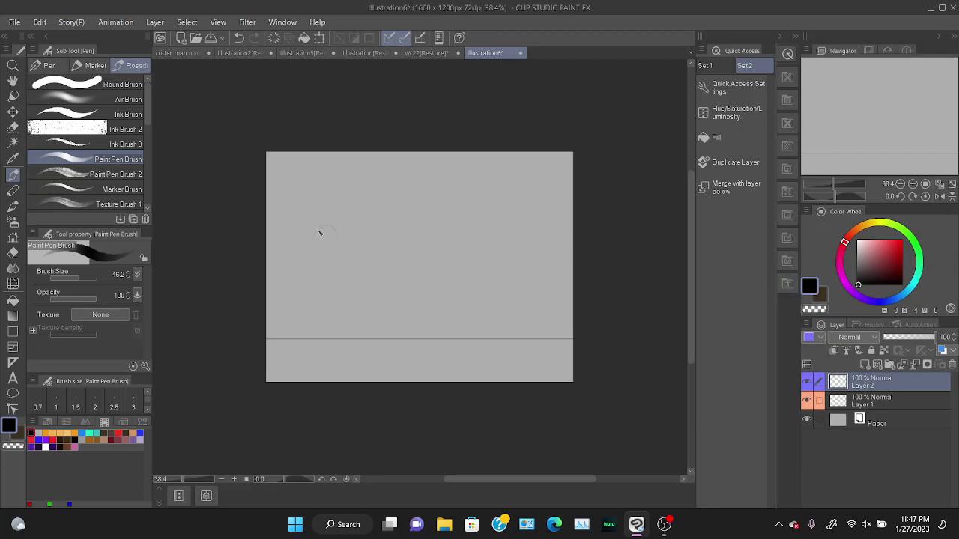
# Sketch the cat's round head, neck, chest and curved back on the blue layer with the Paint Pen Brush.
pyautogui.moveTo(316, 244); pyautogui.dragTo(327, 255)
pyautogui.moveTo(338, 237); pyautogui.dragTo(332, 290)
pyautogui.moveTo(342, 256)
pyautogui.mouseDown()
pyautogui.moveTo(356, 276)
pyautogui.moveTo(327, 279)
pyautogui.moveTo(342, 291)
pyautogui.moveTo(353, 274)
pyautogui.mouseUp()
pyautogui.moveTo(377, 277); pyautogui.dragTo(397, 292)
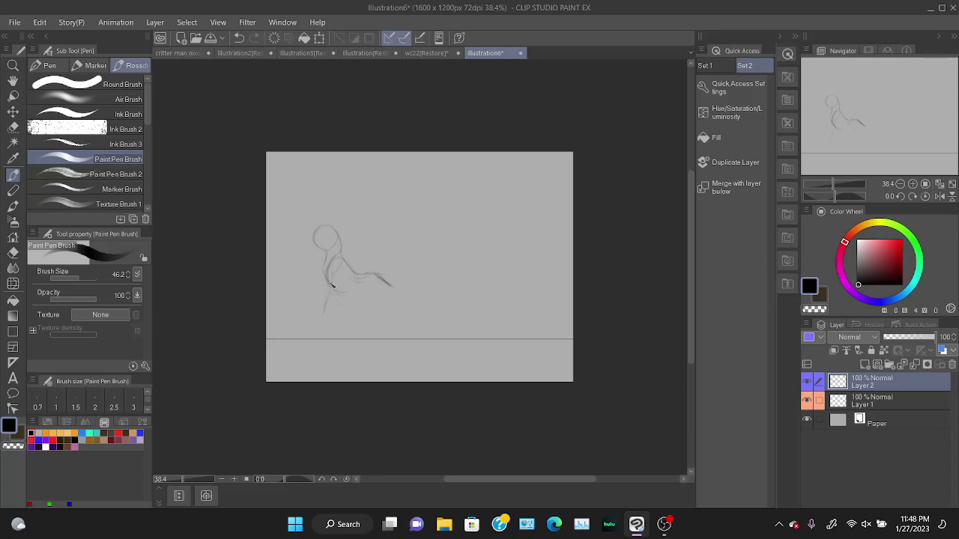
# Sketch the cat's belly, front and hind legs with paws, and a round tail loop below the body.
pyautogui.moveTo(331, 284)
pyautogui.mouseDown()
pyautogui.moveTo(350, 301)
pyautogui.moveTo(365, 295)
pyautogui.mouseUp()
pyautogui.moveTo(377, 293); pyautogui.dragTo(381, 321)
pyautogui.moveTo(359, 336); pyautogui.dragTo(371, 334)
pyautogui.moveTo(334, 293); pyautogui.dragTo(321, 331)
pyautogui.moveTo(323, 325)
pyautogui.mouseDown()
pyautogui.moveTo(311, 330)
pyautogui.moveTo(322, 328)
pyautogui.mouseUp()
pyautogui.moveTo(396, 296); pyautogui.dragTo(345, 355)
pyautogui.moveTo(392, 311)
pyautogui.mouseDown()
pyautogui.moveTo(419, 334)
pyautogui.moveTo(411, 337)
pyautogui.moveTo(421, 335)
pyautogui.mouseUp()
pyautogui.moveTo(307, 334); pyautogui.dragTo(337, 337)
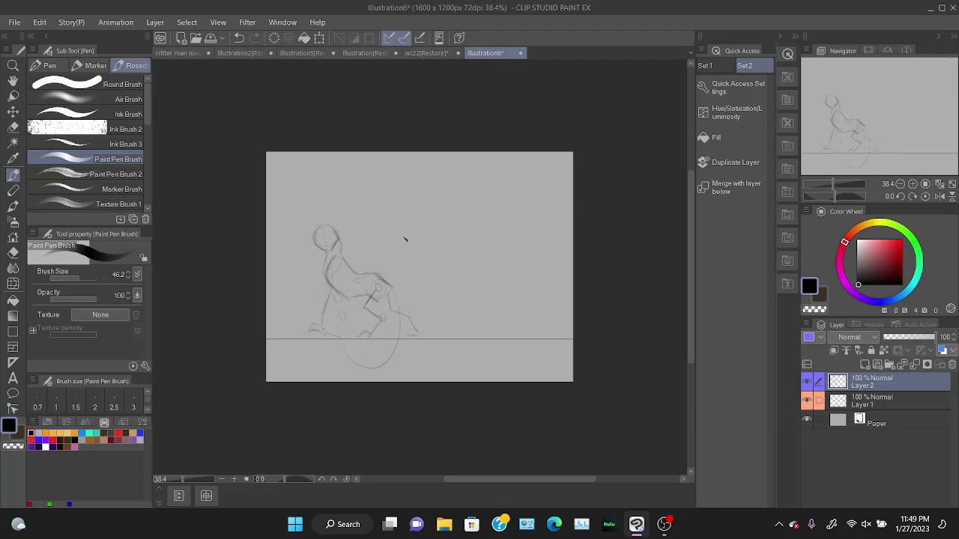
# Mirror the canvas view horizontally and replace the tail loop below the ground line with a larger curled tail behind the hind legs.
pyautogui.click(705, 66)
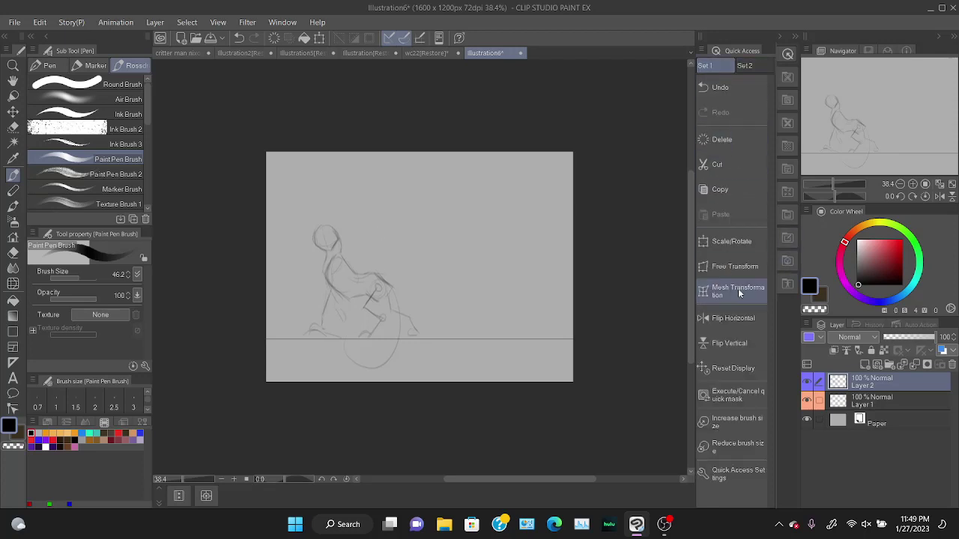
pyautogui.click(733, 319)
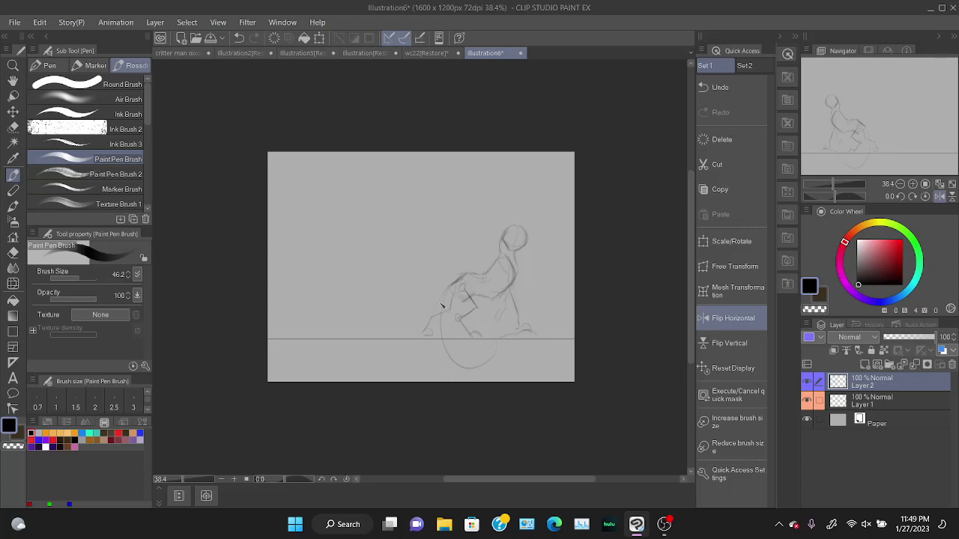
pyautogui.moveTo(442, 306); pyautogui.dragTo(385, 302)
pyautogui.click(13, 253)
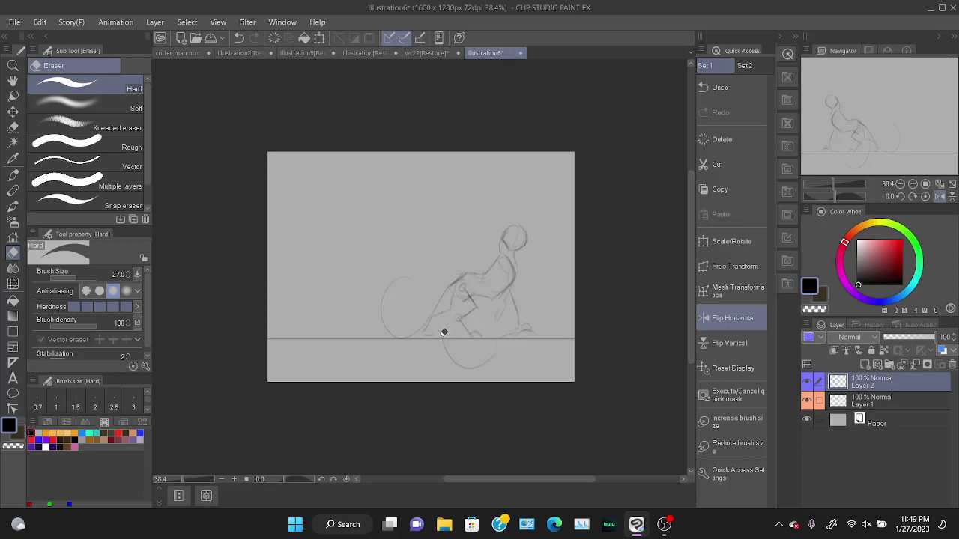
pyautogui.moveTo(444, 332)
pyautogui.mouseDown()
pyautogui.moveTo(449, 338)
pyautogui.moveTo(439, 317)
pyautogui.moveTo(471, 362)
pyautogui.moveTo(494, 355)
pyautogui.moveTo(488, 344)
pyautogui.moveTo(457, 366)
pyautogui.moveTo(507, 376)
pyautogui.mouseUp()
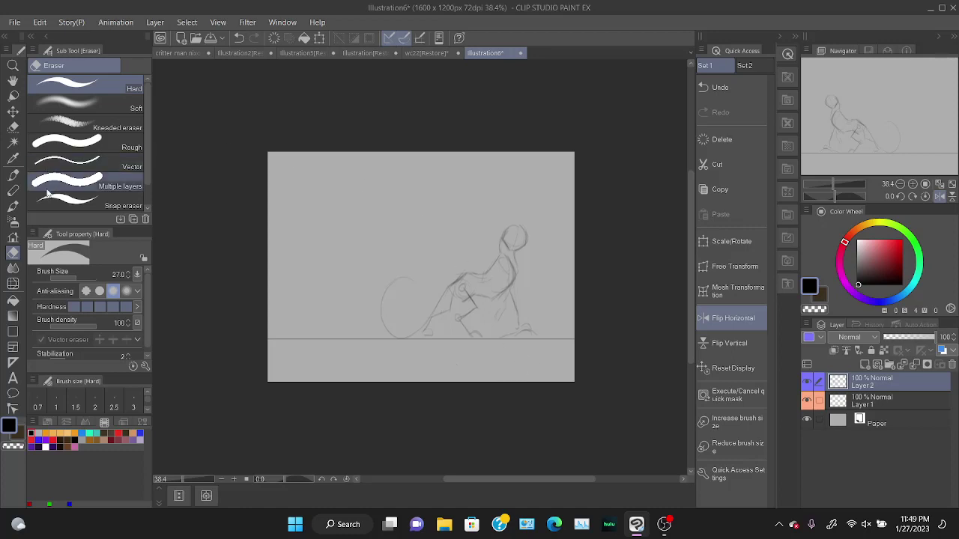
# Sketch two pointed ears and facial guidelines on the cat's head with the Paint Pen Brush.
pyautogui.click(13, 174)
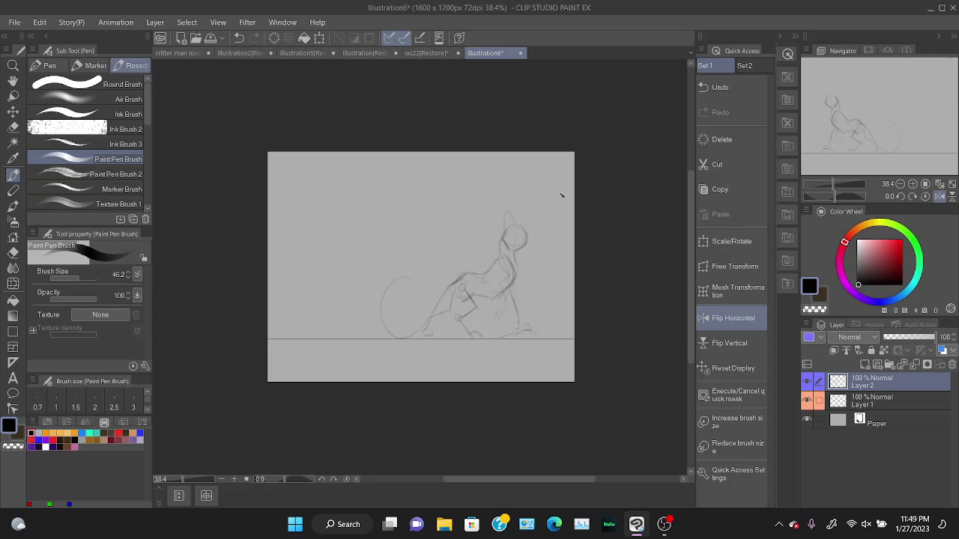
pyautogui.click(720, 89)
pyautogui.moveTo(509, 241); pyautogui.dragTo(507, 229)
pyautogui.moveTo(833, 190)
pyautogui.mouseDown()
pyautogui.moveTo(843, 187)
pyautogui.moveTo(822, 188)
pyautogui.mouseUp()
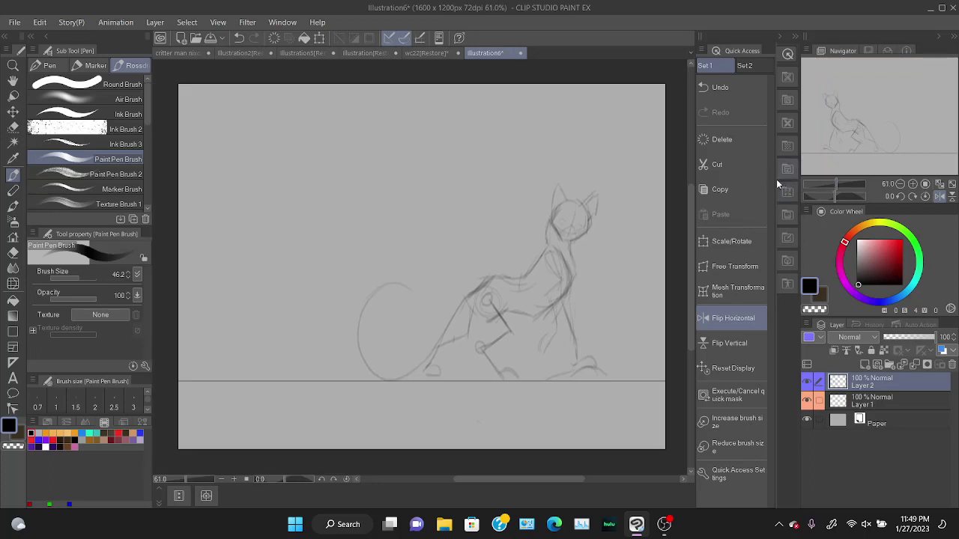
# Scale the cat sketch up to about 112% and move it toward the canvas centre with its paws near the ground line.
pyautogui.click(735, 242)
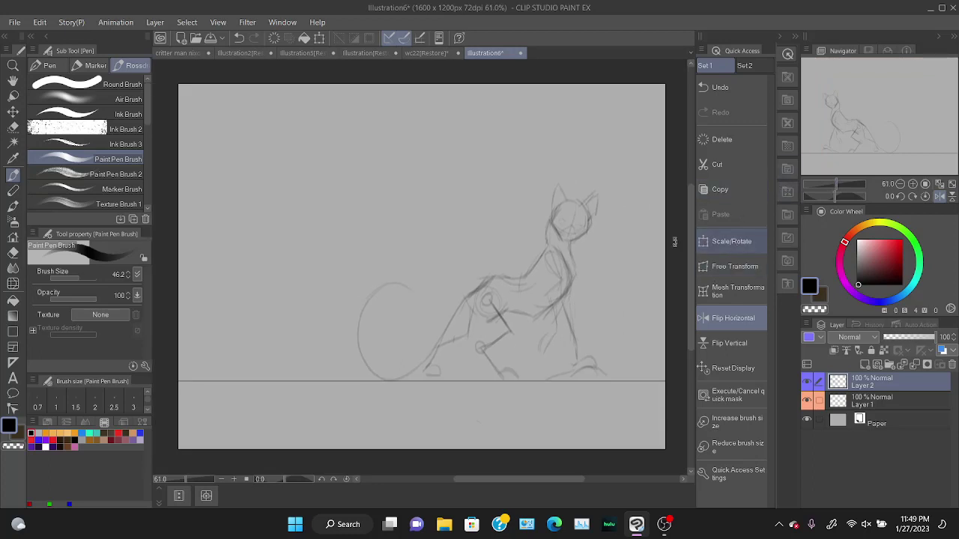
pyautogui.moveTo(483, 285); pyautogui.dragTo(471, 279)
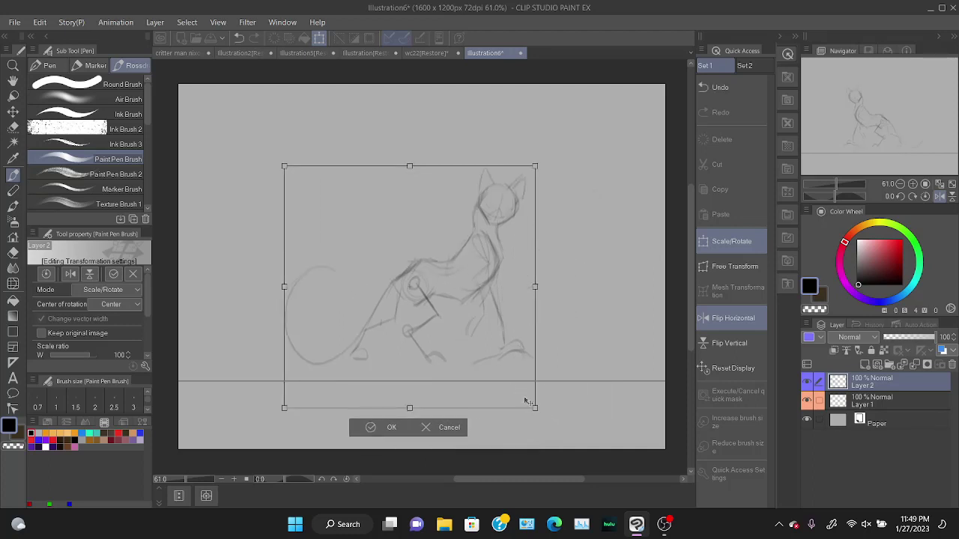
pyautogui.moveTo(534, 409); pyautogui.dragTo(553, 425)
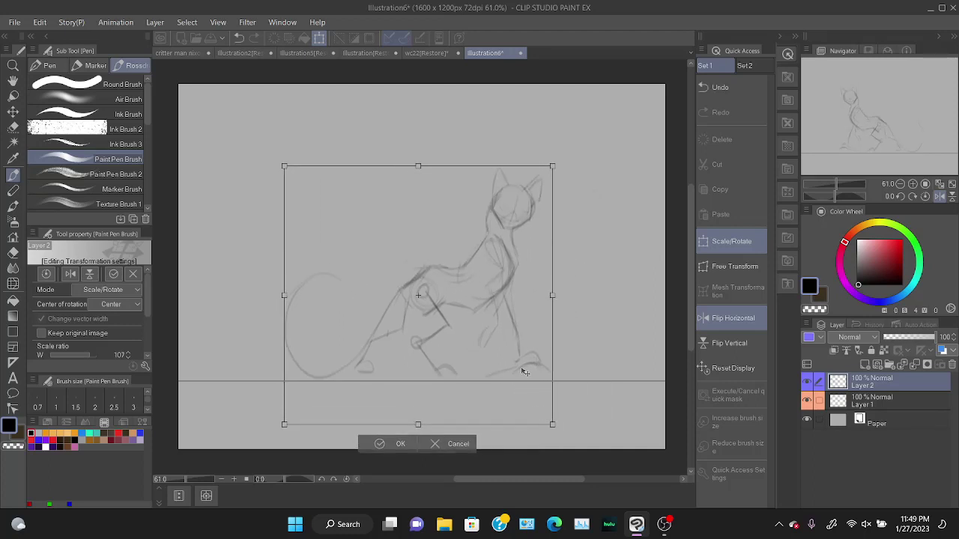
pyautogui.moveTo(524, 371); pyautogui.dragTo(525, 373)
pyautogui.moveTo(554, 427); pyautogui.dragTo(565, 437)
pyautogui.moveTo(535, 395)
pyautogui.mouseDown()
pyautogui.moveTo(517, 380)
pyautogui.moveTo(526, 387)
pyautogui.mouseUp()
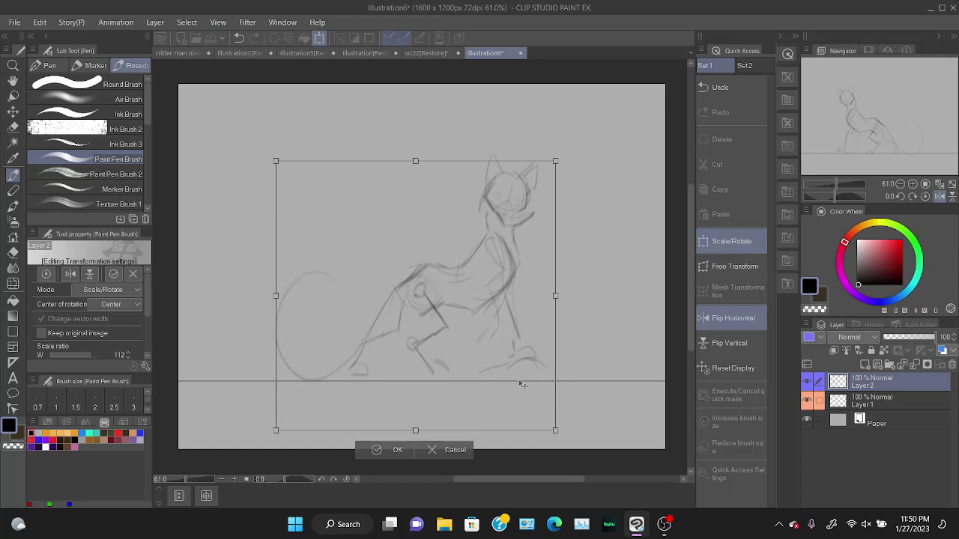
pyautogui.click(386, 455)
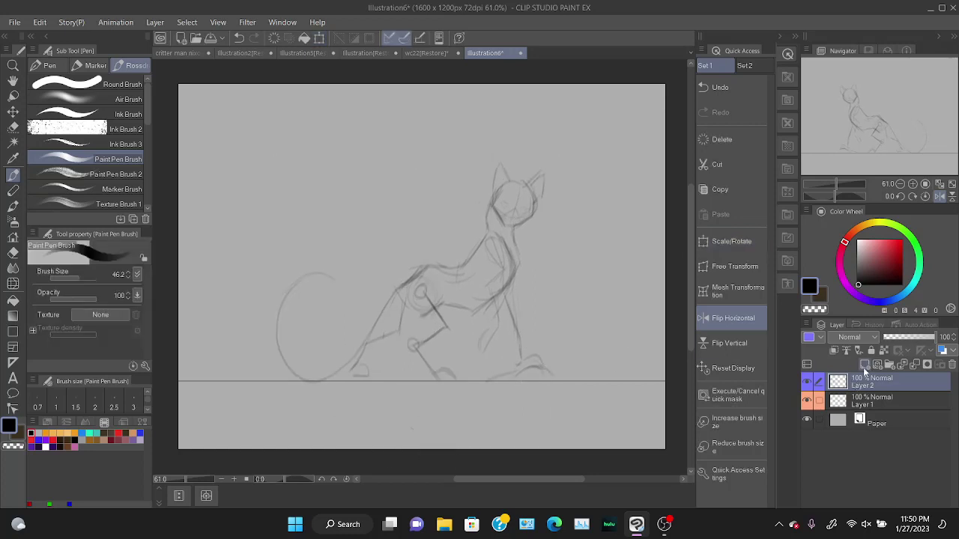
# Add a new layer above the cat sketch and lower the sketch layer's opacity to 54%, keeping the new layer active.
pyautogui.click(863, 367)
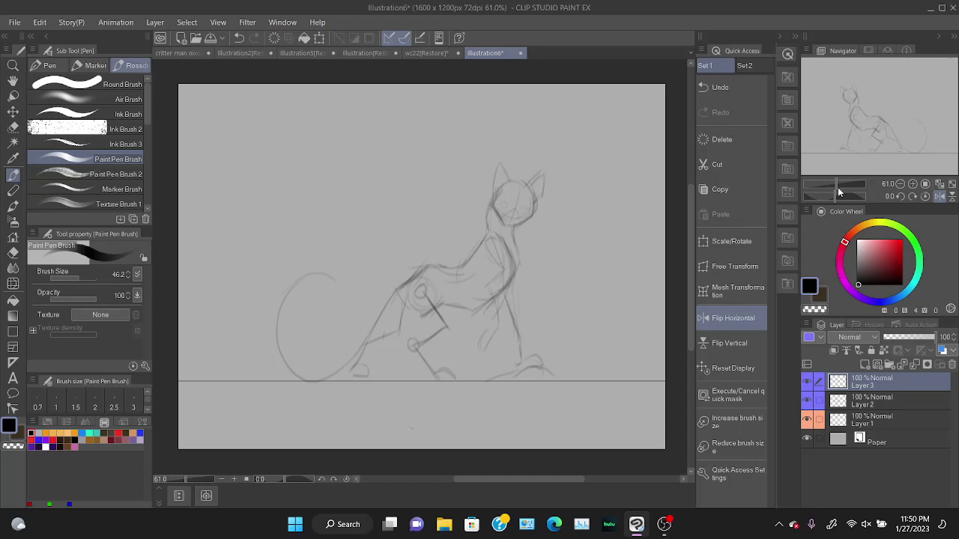
pyautogui.moveTo(838, 192); pyautogui.dragTo(842, 191)
pyautogui.click(875, 399)
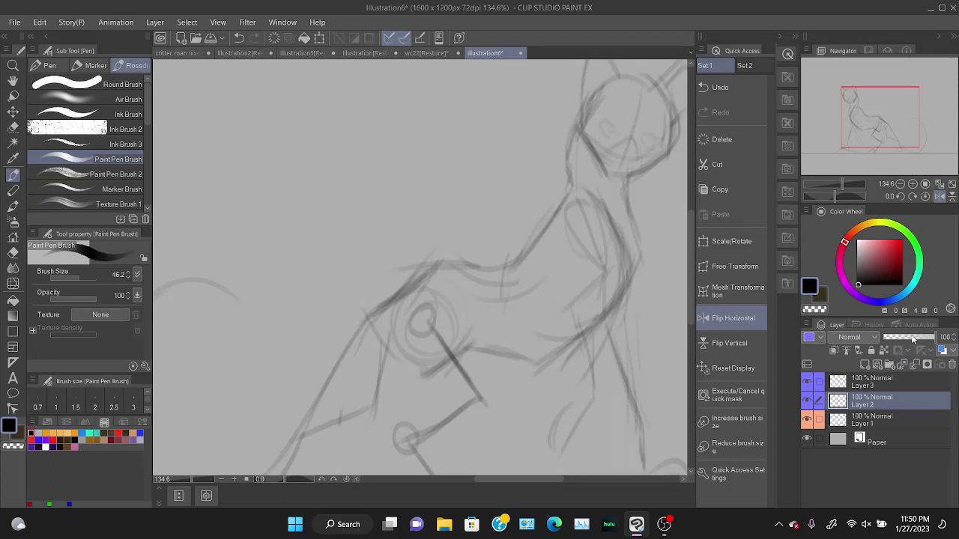
pyautogui.moveTo(926, 337); pyautogui.dragTo(912, 338)
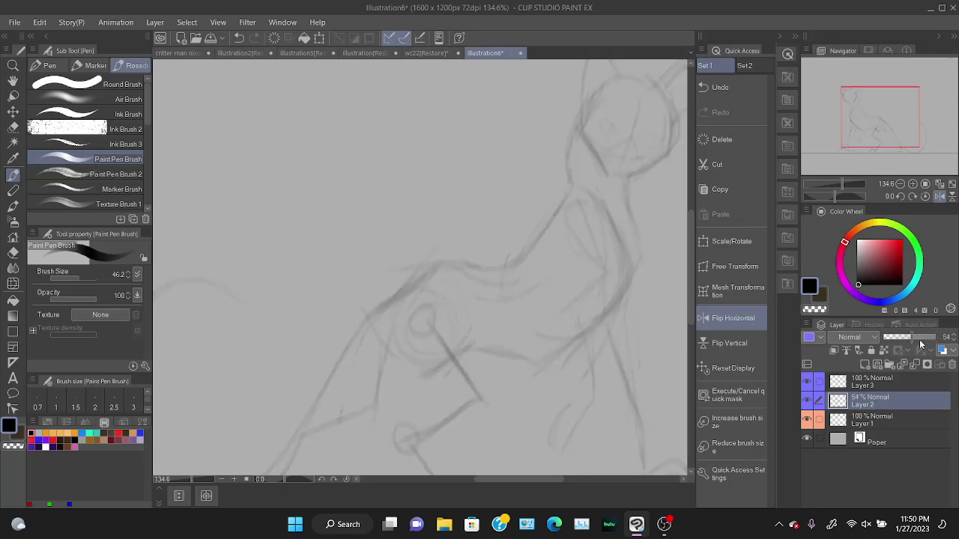
pyautogui.click(874, 384)
pyautogui.moveTo(880, 151); pyautogui.dragTo(848, 111)
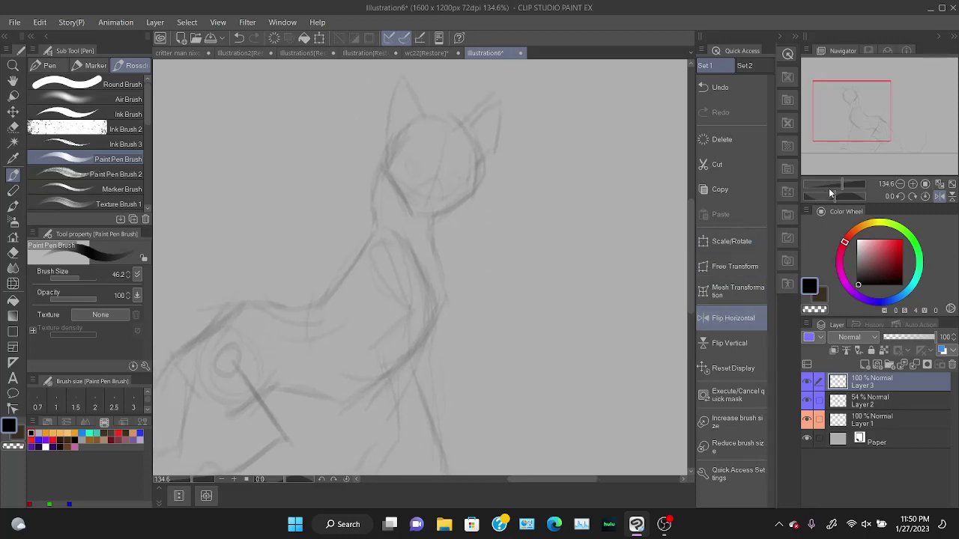
pyautogui.moveTo(842, 186); pyautogui.dragTo(848, 186)
pyautogui.click(853, 92)
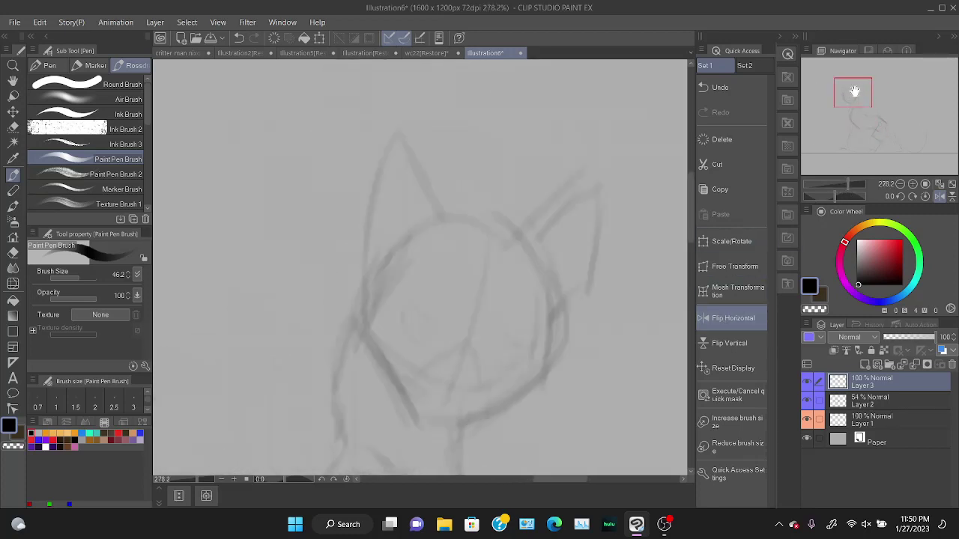
pyautogui.moveTo(413, 313); pyautogui.dragTo(430, 318)
pyautogui.hotkey('ctrl', 'z')
pyautogui.click(66, 277)
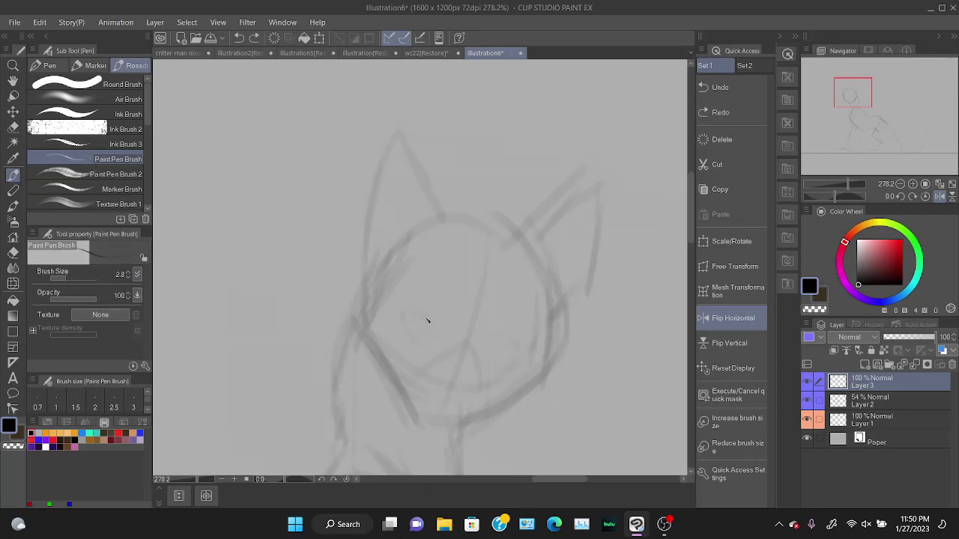
pyautogui.moveTo(412, 309); pyautogui.dragTo(441, 333)
pyautogui.hotkey('ctrl', 'z')
pyautogui.hotkey('ctrl', 'z')
pyautogui.hotkey('ctrl', 'z')
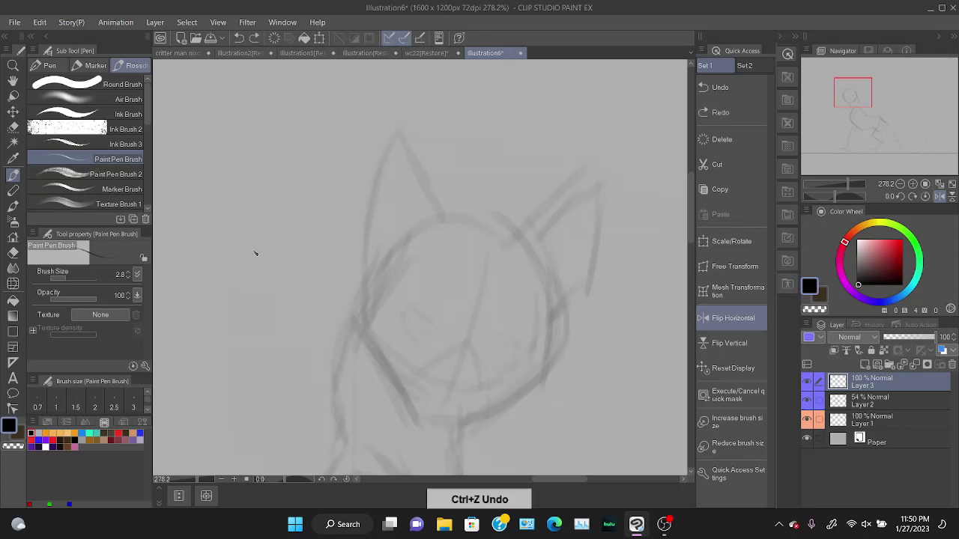
# Set the brush size to 9.2 and draw the cat's slanted eyelids with an angular brow shape at the eye's inner corner.
pyautogui.click(72, 280)
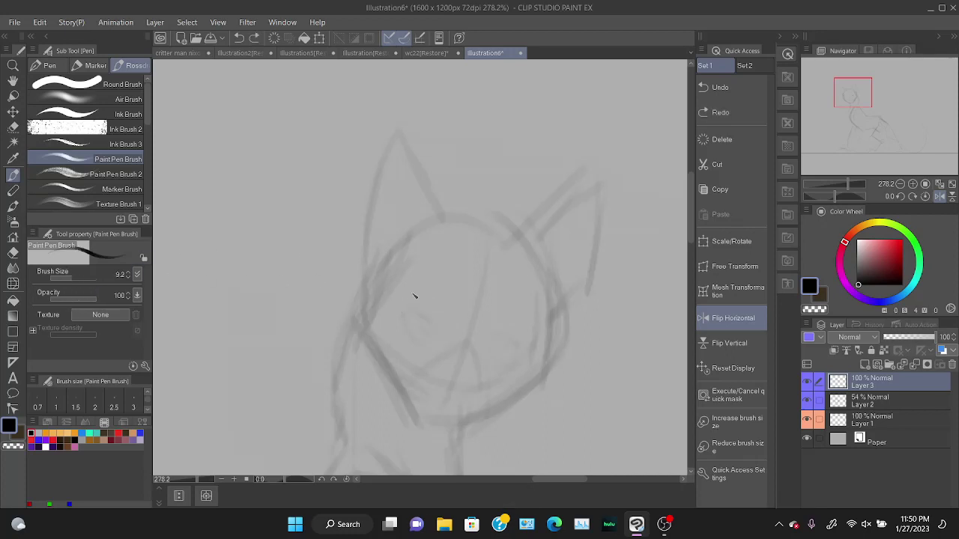
pyautogui.moveTo(411, 308); pyautogui.dragTo(446, 334)
pyautogui.hotkey('ctrl', 'z')
pyautogui.moveTo(426, 291); pyautogui.dragTo(461, 323)
pyautogui.moveTo(426, 291)
pyautogui.mouseDown()
pyautogui.moveTo(443, 299)
pyautogui.moveTo(447, 329)
pyautogui.mouseUp()
pyautogui.moveTo(399, 303)
pyautogui.mouseDown()
pyautogui.moveTo(429, 319)
pyautogui.moveTo(402, 320)
pyautogui.moveTo(421, 341)
pyautogui.moveTo(391, 300)
pyautogui.moveTo(410, 334)
pyautogui.mouseUp()
pyautogui.moveTo(388, 298)
pyautogui.mouseDown()
pyautogui.moveTo(442, 337)
pyautogui.moveTo(404, 306)
pyautogui.moveTo(426, 345)
pyautogui.moveTo(416, 340)
pyautogui.moveTo(433, 333)
pyautogui.moveTo(427, 343)
pyautogui.moveTo(412, 309)
pyautogui.mouseUp()
pyautogui.hotkey('ctrl', 'z')
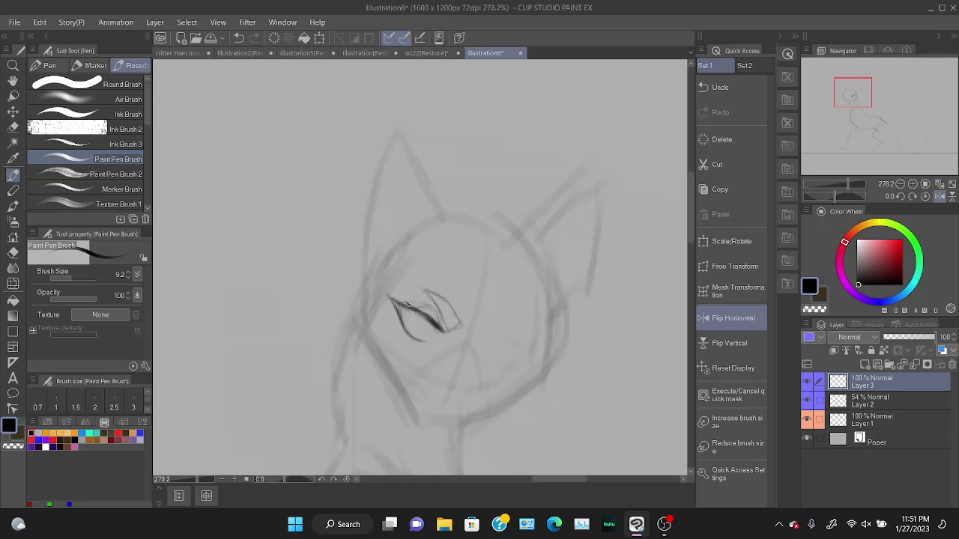
# Draw the round iris inside the cat's eye and refine the pointed inner corner.
pyautogui.moveTo(410, 314)
pyautogui.mouseDown()
pyautogui.moveTo(393, 300)
pyautogui.moveTo(405, 315)
pyautogui.moveTo(418, 309)
pyautogui.moveTo(403, 321)
pyautogui.moveTo(414, 336)
pyautogui.moveTo(439, 333)
pyautogui.moveTo(433, 341)
pyautogui.moveTo(439, 331)
pyautogui.moveTo(432, 344)
pyautogui.moveTo(435, 308)
pyautogui.moveTo(438, 334)
pyautogui.mouseUp()
pyautogui.hotkey('ctrl', 'z')
pyautogui.moveTo(417, 312)
pyautogui.mouseDown()
pyautogui.moveTo(419, 330)
pyautogui.moveTo(435, 333)
pyautogui.moveTo(434, 352)
pyautogui.mouseUp()
pyautogui.hotkey('ctrl', 'z')
pyautogui.moveTo(436, 328)
pyautogui.mouseDown()
pyautogui.moveTo(416, 339)
pyautogui.moveTo(433, 335)
pyautogui.moveTo(413, 311)
pyautogui.moveTo(413, 328)
pyautogui.moveTo(414, 311)
pyautogui.moveTo(418, 329)
pyautogui.moveTo(412, 314)
pyautogui.moveTo(426, 331)
pyautogui.moveTo(413, 321)
pyautogui.moveTo(430, 332)
pyautogui.moveTo(430, 323)
pyautogui.moveTo(414, 326)
pyautogui.moveTo(412, 311)
pyautogui.moveTo(425, 334)
pyautogui.mouseUp()
# Mirror the view horizontally, extend the brow arc over the eye, and draw the cat's nose and nose bridge.
pyautogui.click(772, 320)
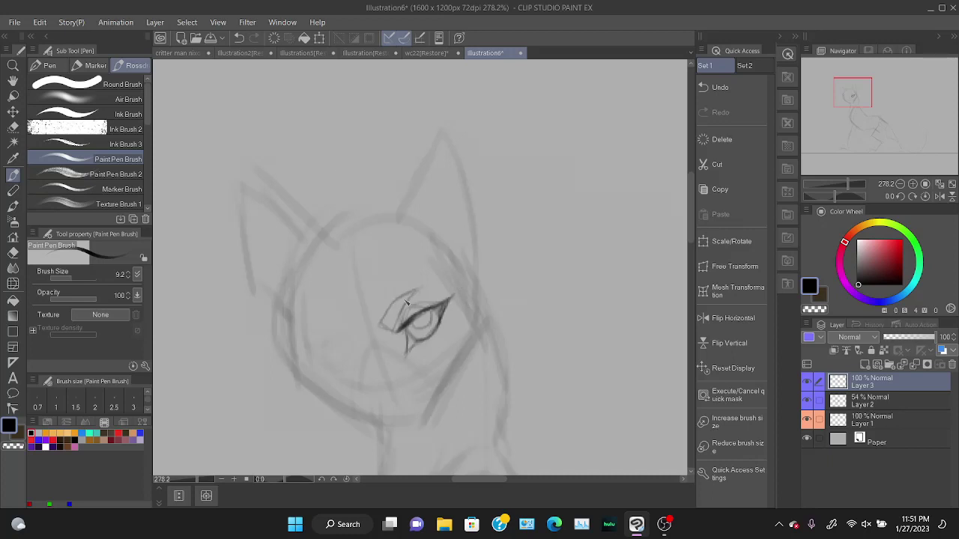
pyautogui.moveTo(427, 287)
pyautogui.mouseDown()
pyautogui.moveTo(394, 302)
pyautogui.moveTo(418, 292)
pyautogui.mouseUp()
pyautogui.moveTo(388, 387)
pyautogui.mouseDown()
pyautogui.moveTo(362, 382)
pyautogui.moveTo(406, 376)
pyautogui.moveTo(364, 383)
pyautogui.moveTo(390, 392)
pyautogui.mouseUp()
pyautogui.moveTo(369, 350); pyautogui.dragTo(365, 375)
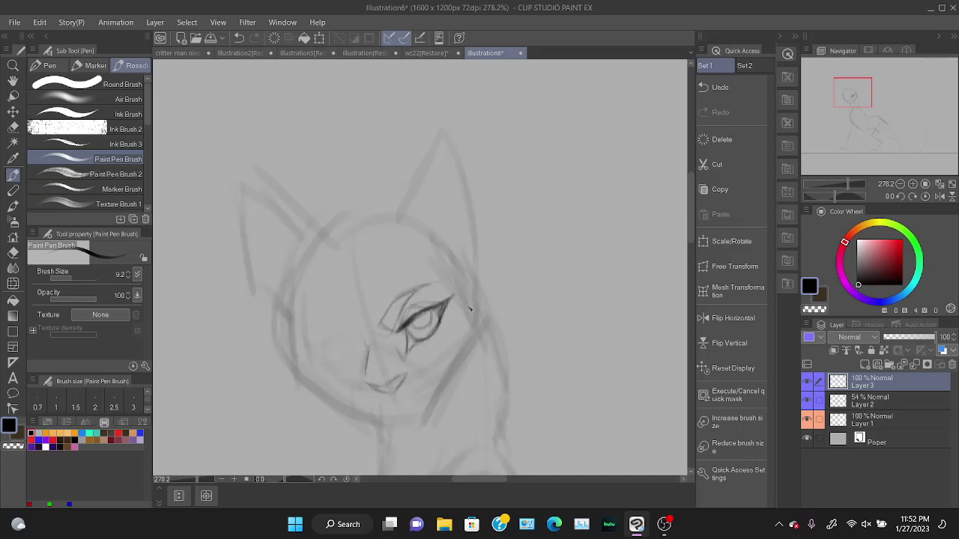
pyautogui.moveTo(461, 299)
pyautogui.mouseDown()
pyautogui.moveTo(496, 328)
pyautogui.moveTo(493, 341)
pyautogui.moveTo(468, 350)
pyautogui.mouseUp()
pyautogui.click(730, 84)
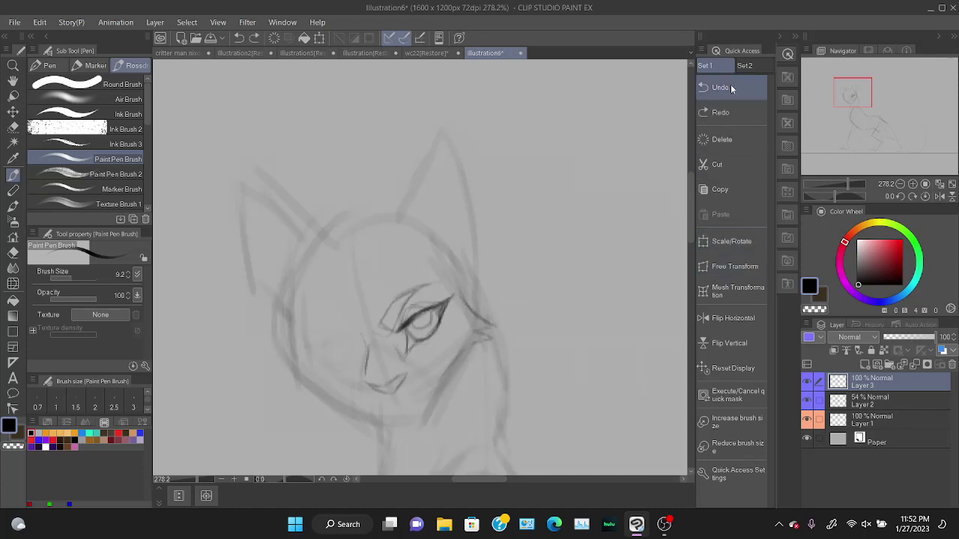
pyautogui.click(726, 93)
pyautogui.click(725, 94)
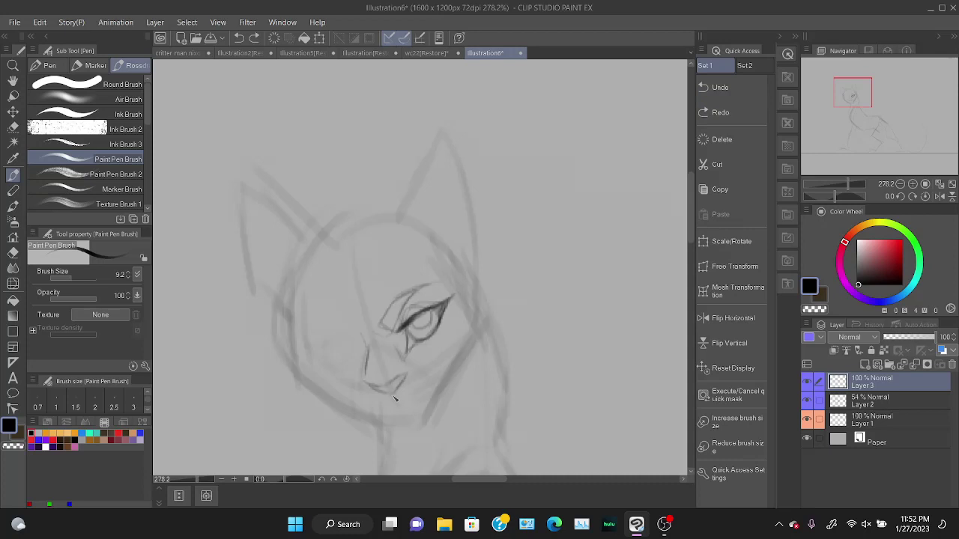
# Draw the cat's mouth and chin just below the nose.
pyautogui.moveTo(394, 395); pyautogui.dragTo(400, 406)
pyautogui.moveTo(389, 420); pyautogui.dragTo(414, 419)
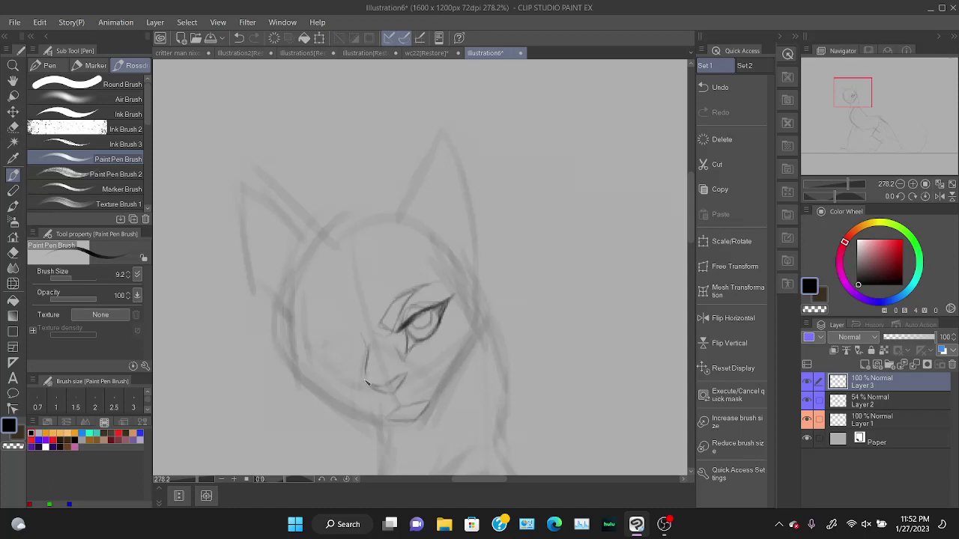
# Mirror the view horizontally and erase the rough brow strokes beside the nose bridge and part of the brow arc over the eye.
pyautogui.click(728, 318)
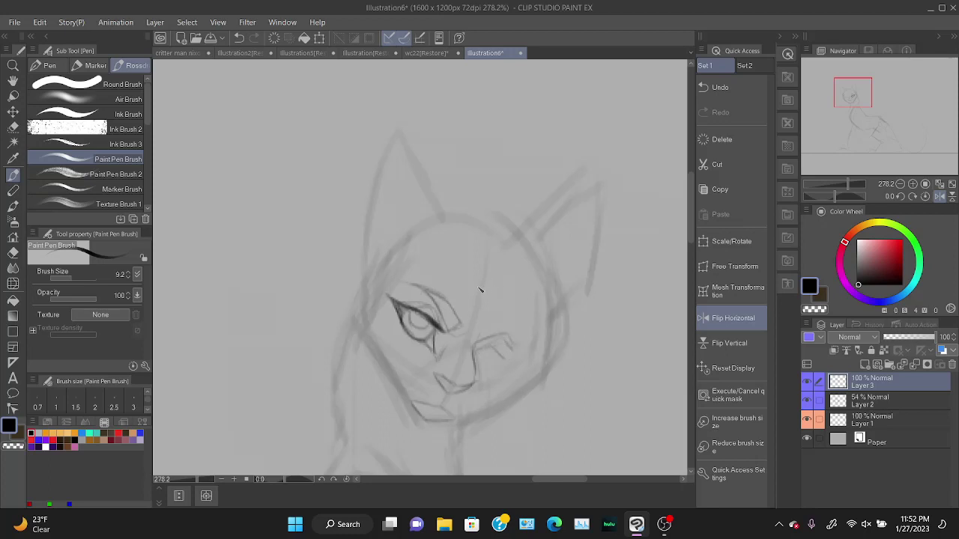
pyautogui.press('e')
pyautogui.moveTo(495, 328)
pyautogui.mouseDown()
pyautogui.moveTo(488, 338)
pyautogui.moveTo(507, 349)
pyautogui.mouseUp()
pyautogui.moveTo(440, 297)
pyautogui.mouseDown()
pyautogui.moveTo(407, 280)
pyautogui.moveTo(451, 302)
pyautogui.moveTo(464, 317)
pyautogui.moveTo(424, 288)
pyautogui.moveTo(466, 325)
pyautogui.moveTo(421, 285)
pyautogui.moveTo(443, 301)
pyautogui.mouseUp()
pyautogui.press('b')
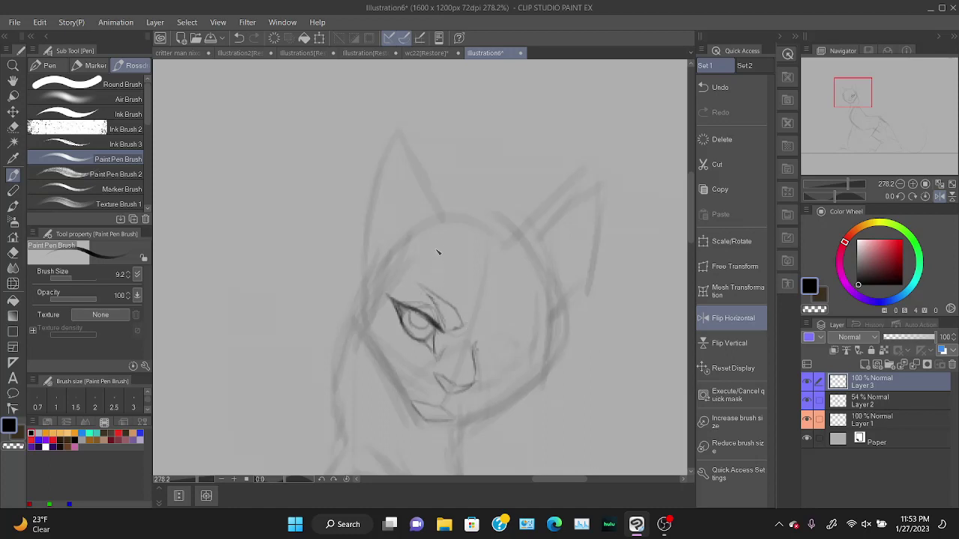
# Select the finished eye and its brow with the Lasso and paste a copy onto its own layer.
pyautogui.click(719, 189)
pyautogui.press('m')
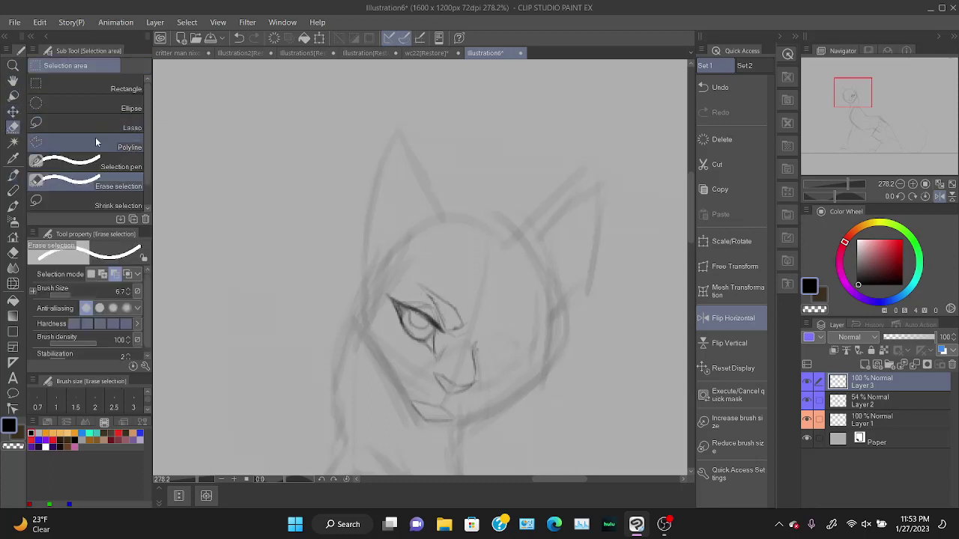
pyautogui.click(92, 128)
pyautogui.moveTo(384, 277)
pyautogui.mouseDown()
pyautogui.moveTo(413, 357)
pyautogui.moveTo(426, 360)
pyautogui.moveTo(474, 286)
pyautogui.moveTo(384, 275)
pyautogui.moveTo(404, 262)
pyautogui.mouseUp()
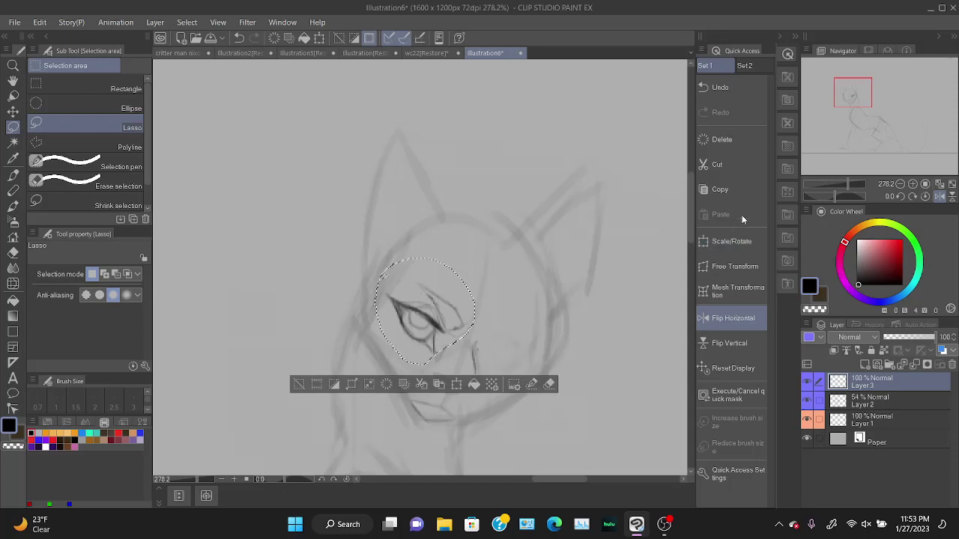
pyautogui.click(738, 216)
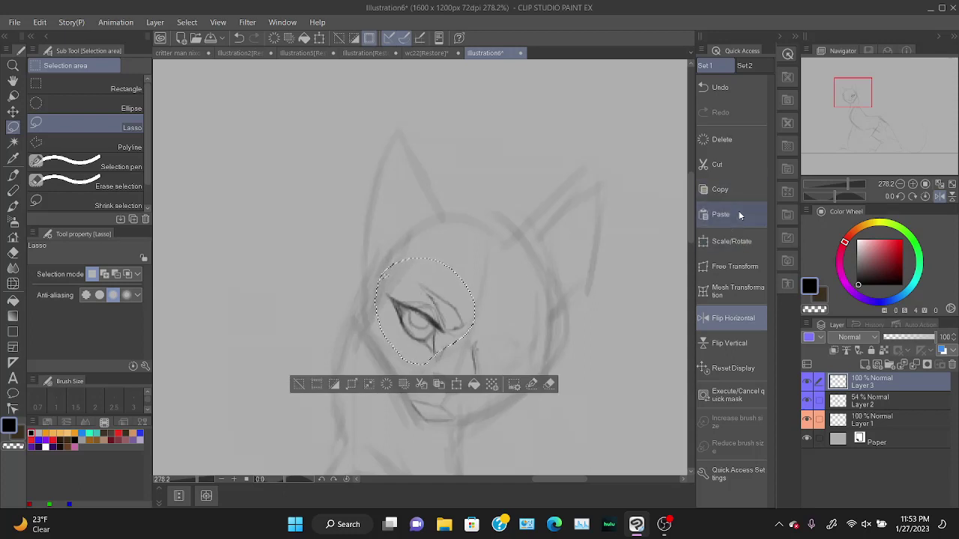
# Use Free Transform to flip, narrow and tilt the copied eye, place it across the nose bridge as the second eye, and deselect.
pyautogui.click(738, 268)
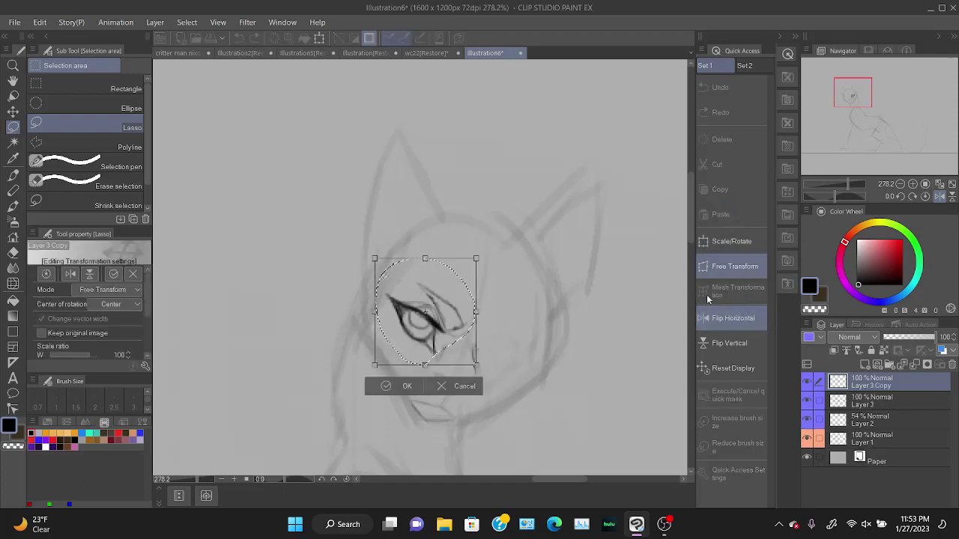
pyautogui.moveTo(376, 313); pyautogui.dragTo(550, 319)
pyautogui.moveTo(566, 252); pyautogui.dragTo(578, 271)
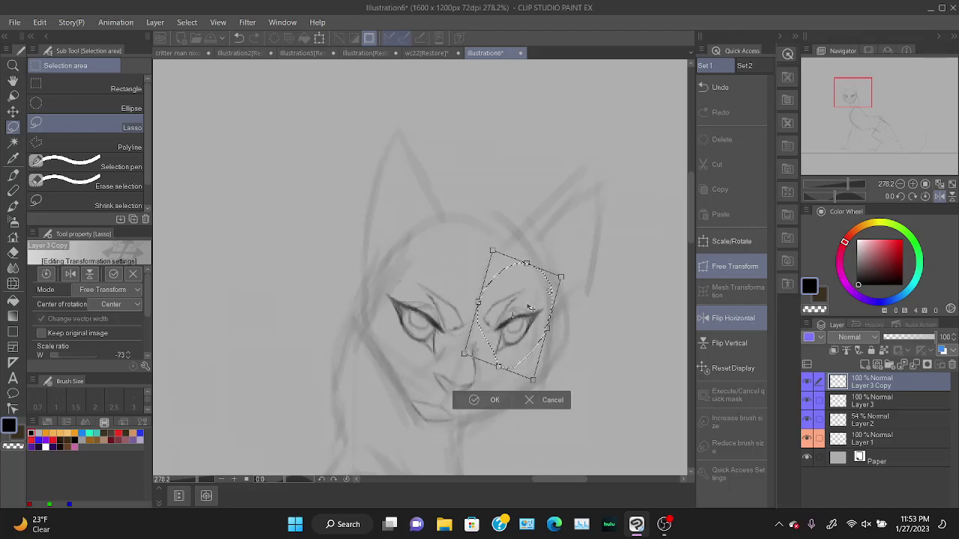
pyautogui.moveTo(531, 308); pyautogui.dragTo(516, 307)
pyautogui.moveTo(545, 275); pyautogui.dragTo(576, 289)
pyautogui.moveTo(524, 323); pyautogui.dragTo(526, 333)
pyautogui.moveTo(565, 309); pyautogui.dragTo(525, 273)
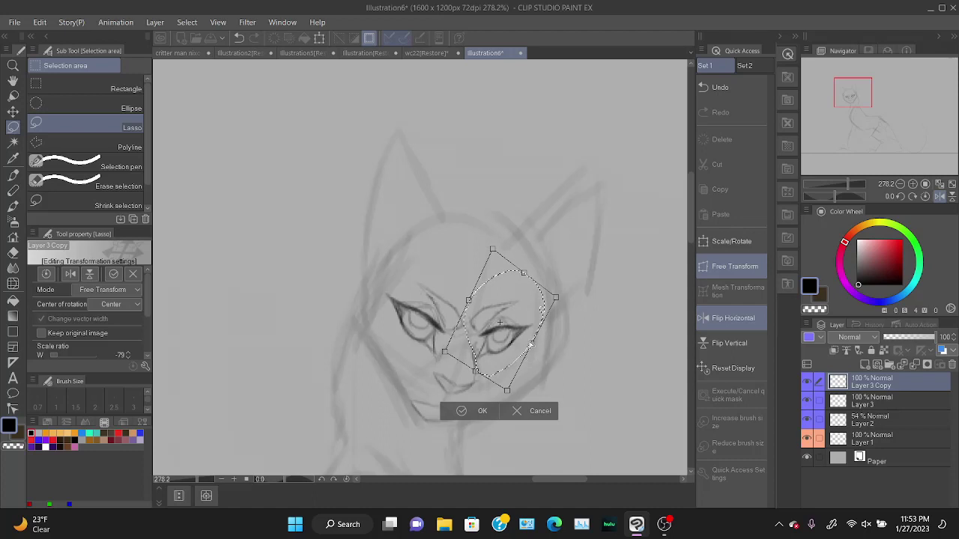
pyautogui.moveTo(530, 345); pyautogui.dragTo(494, 346)
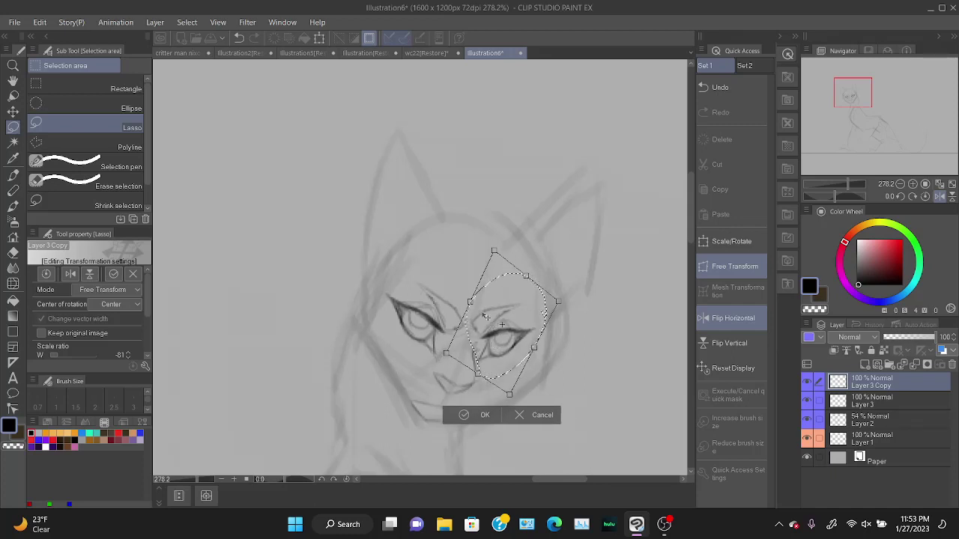
pyautogui.moveTo(471, 301); pyautogui.dragTo(477, 302)
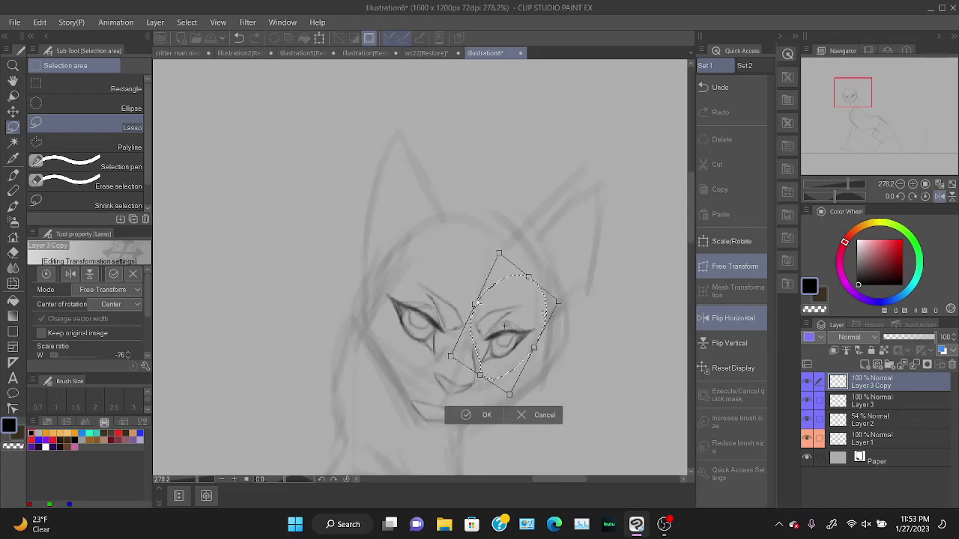
pyautogui.click(469, 417)
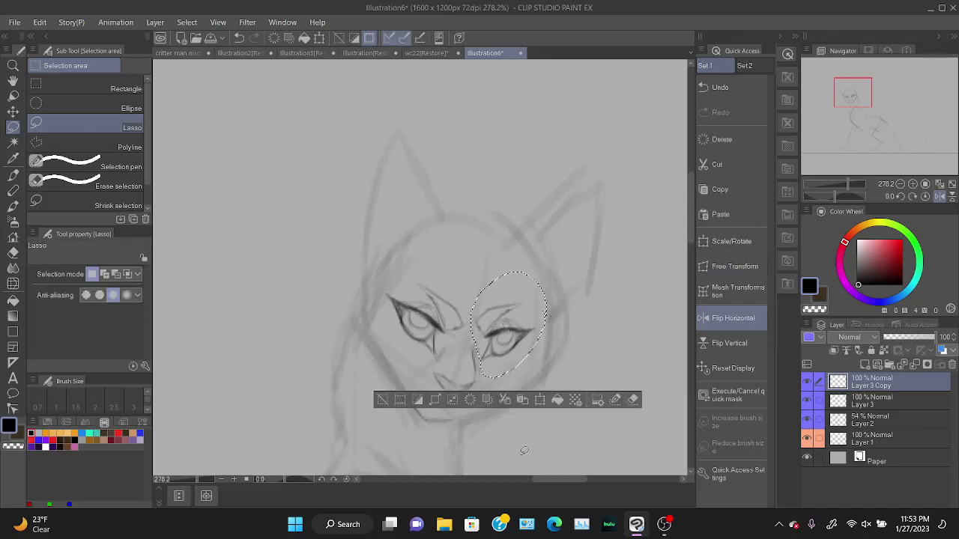
pyautogui.click(382, 400)
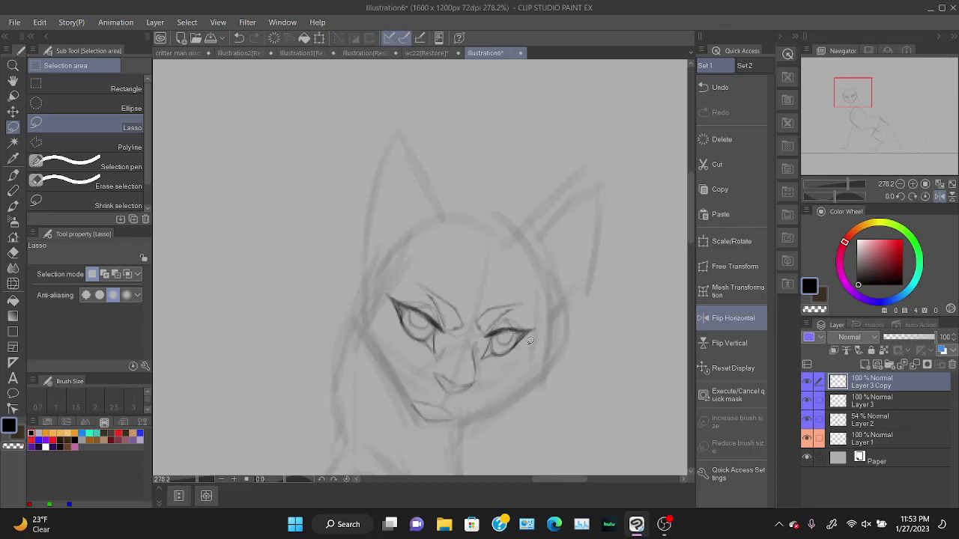
# Outline the cat's cheeks, jaw and crown of the head over the rough head shape with the Paint Pen Brush.
pyautogui.press('b')
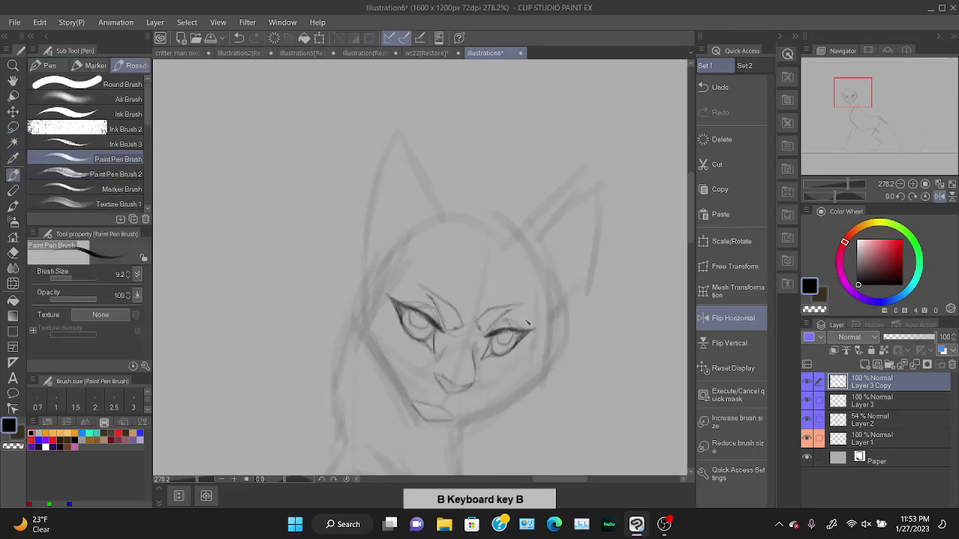
pyautogui.moveTo(540, 334)
pyautogui.mouseDown()
pyautogui.moveTo(534, 380)
pyautogui.moveTo(541, 341)
pyautogui.moveTo(533, 378)
pyautogui.moveTo(480, 408)
pyautogui.mouseUp()
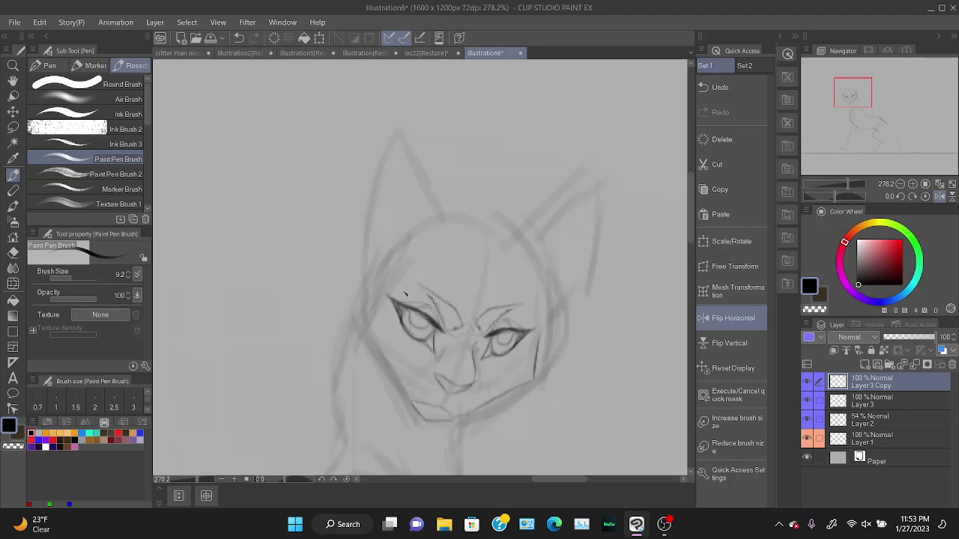
pyautogui.moveTo(380, 284)
pyautogui.mouseDown()
pyautogui.moveTo(355, 332)
pyautogui.moveTo(415, 406)
pyautogui.mouseUp()
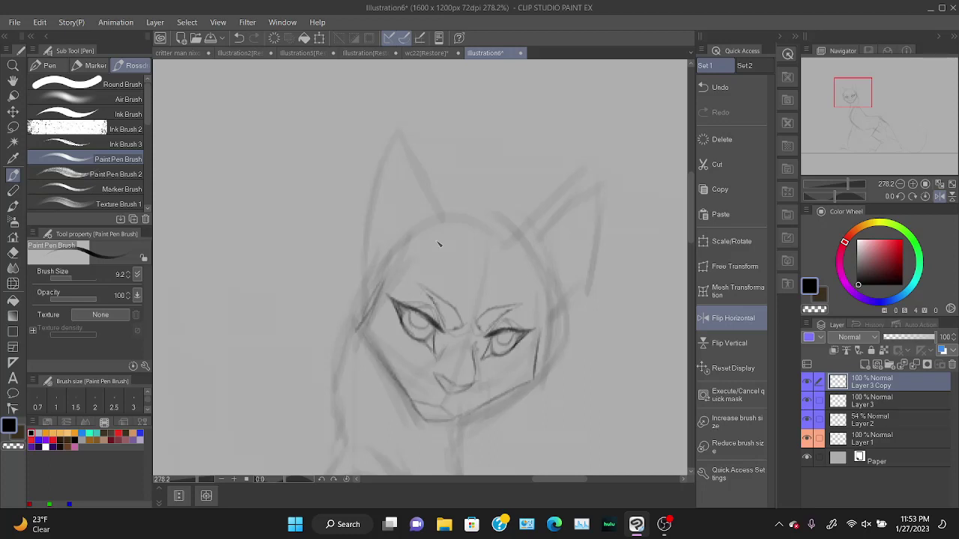
pyautogui.moveTo(373, 305)
pyautogui.mouseDown()
pyautogui.moveTo(395, 259)
pyautogui.moveTo(453, 225)
pyautogui.mouseUp()
pyautogui.moveTo(412, 251)
pyautogui.mouseDown()
pyautogui.moveTo(469, 221)
pyautogui.moveTo(526, 274)
pyautogui.moveTo(539, 306)
pyautogui.moveTo(537, 364)
pyautogui.mouseUp()
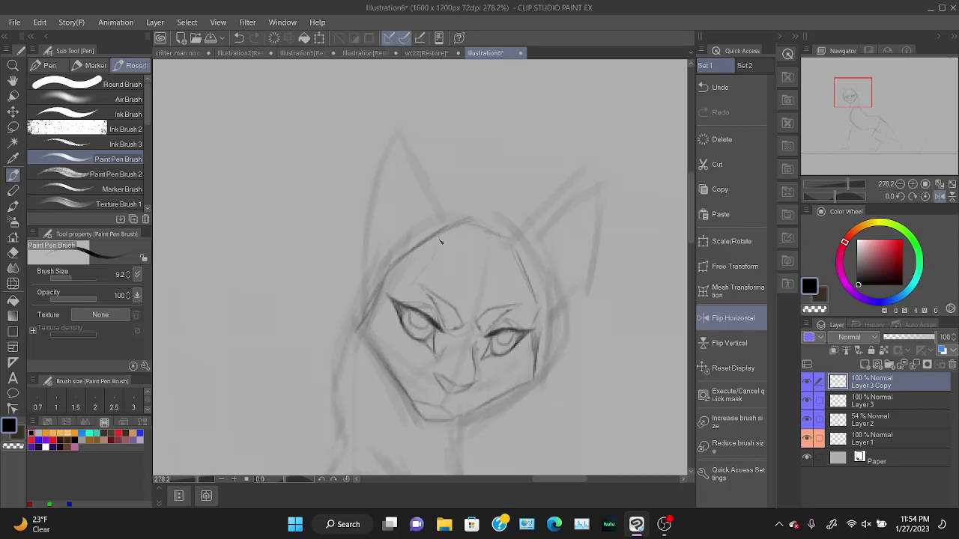
pyautogui.moveTo(515, 243); pyautogui.dragTo(528, 267)
# Flip the view back, lower the Layer 3 Copy opacity to 50% and make Layer 3 the active layer.
pyautogui.click(734, 320)
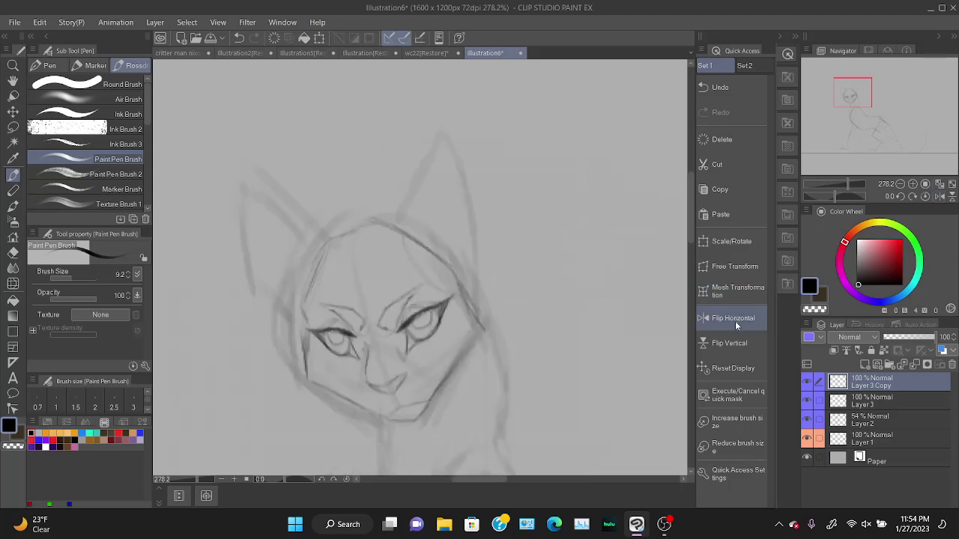
pyautogui.click(911, 338)
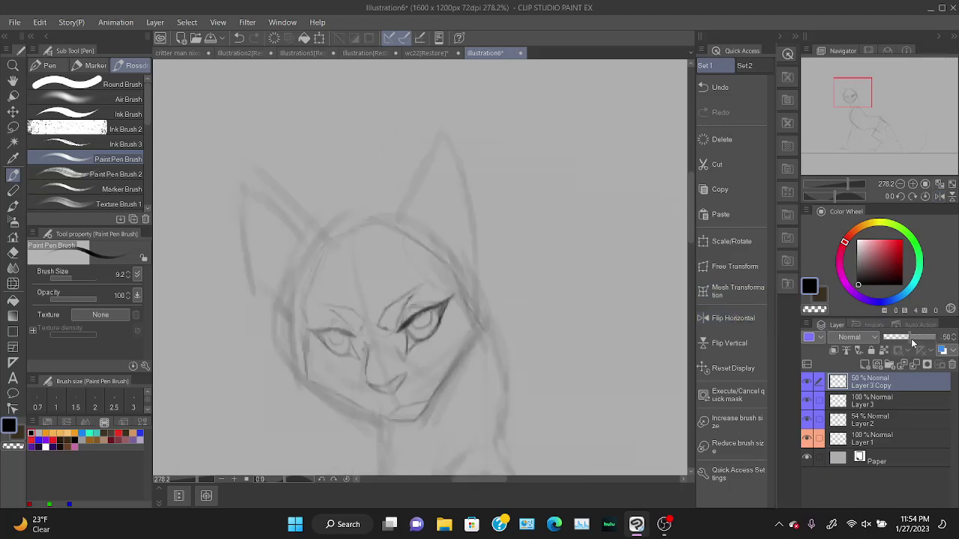
pyautogui.click(866, 402)
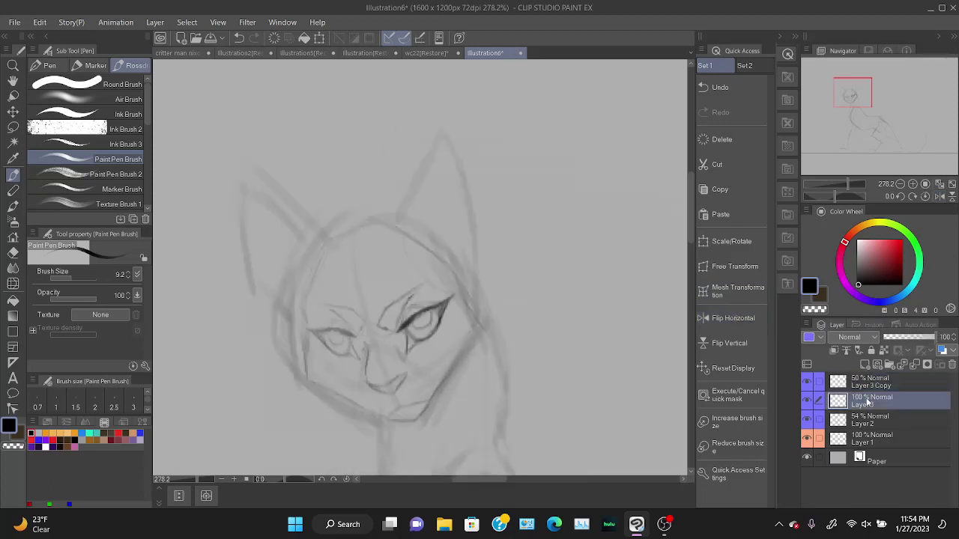
pyautogui.click(859, 388)
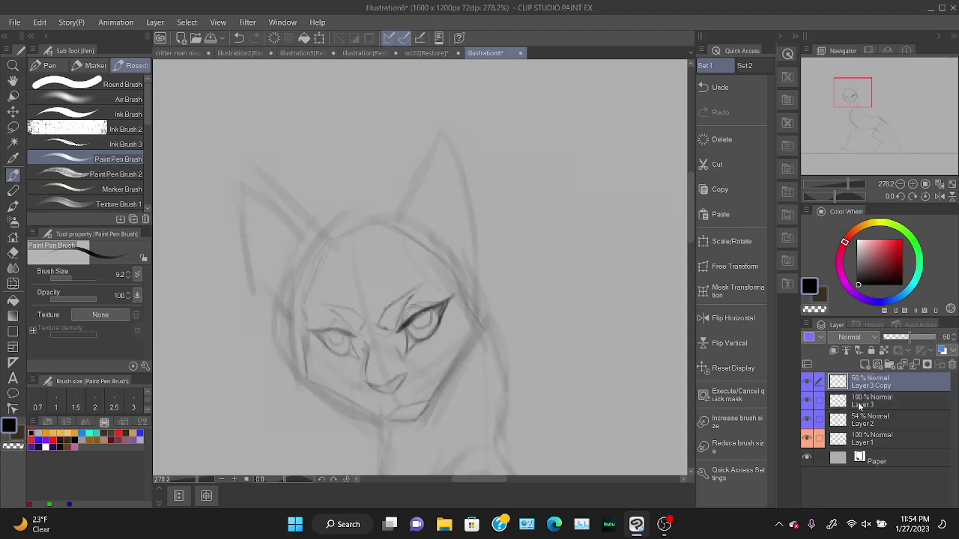
pyautogui.click(860, 406)
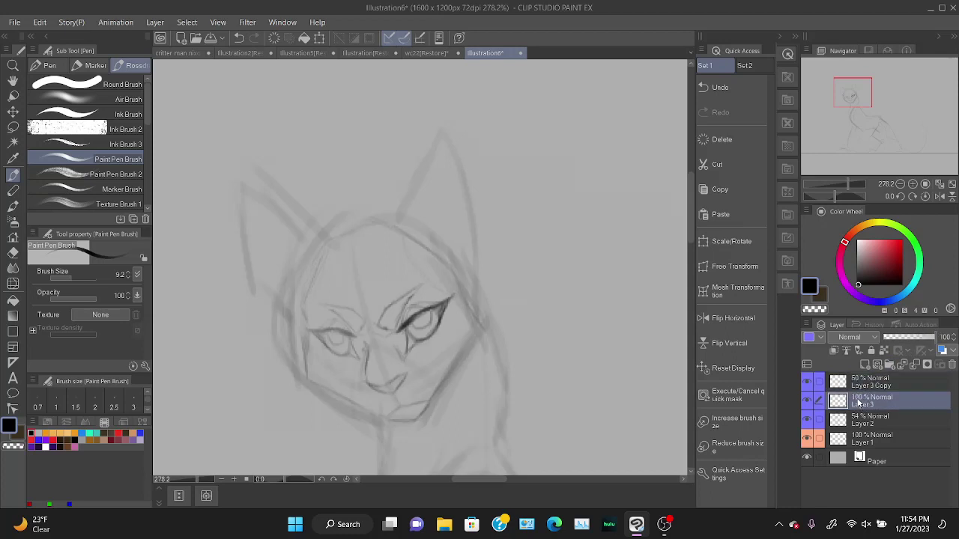
# Redraw the second eye on Layer 3 over the faded copy, hide Layer 3 Copy, and add the eye's iris and brow.
pyautogui.rightClick(357, 341)
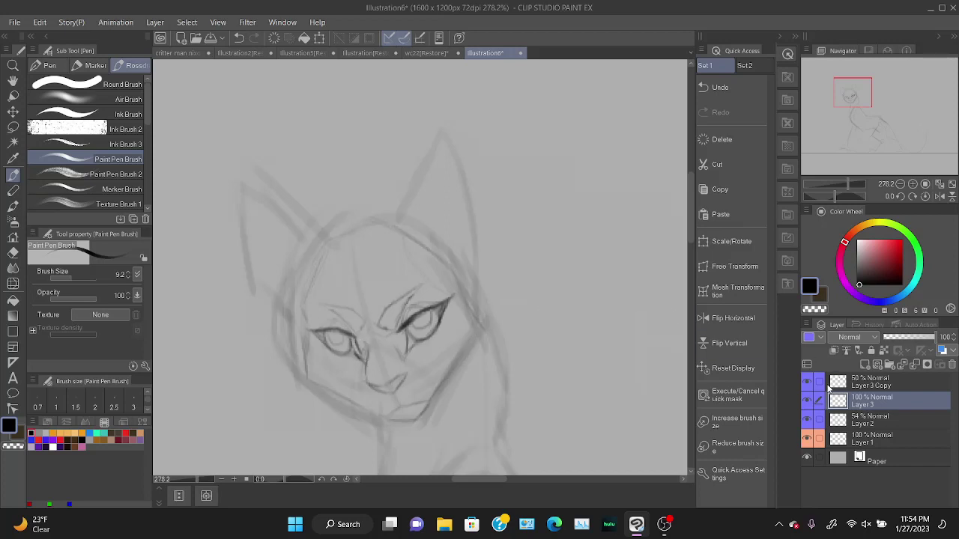
pyautogui.click(809, 382)
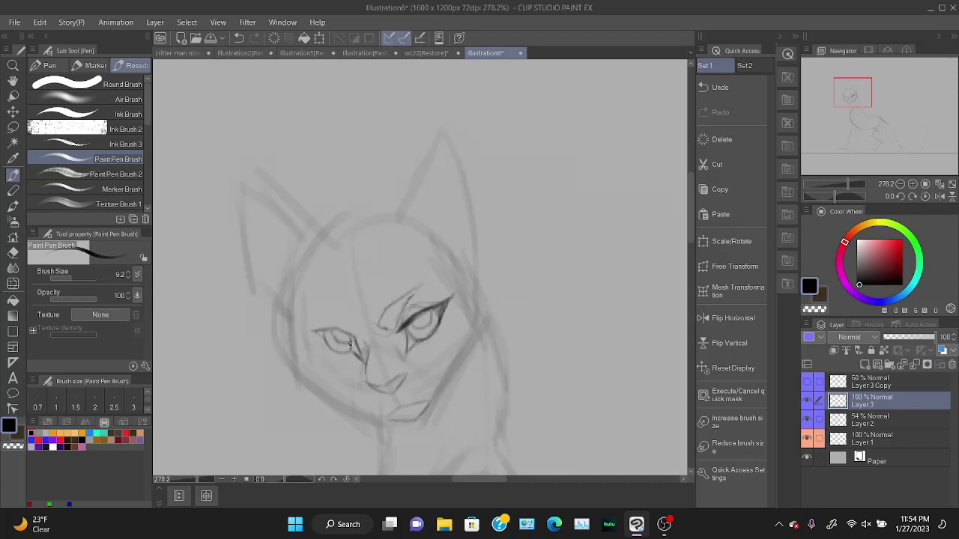
pyautogui.moveTo(322, 329); pyautogui.dragTo(359, 347)
pyautogui.moveTo(347, 306)
pyautogui.mouseDown()
pyautogui.moveTo(319, 308)
pyautogui.moveTo(340, 304)
pyautogui.moveTo(325, 311)
pyautogui.moveTo(353, 325)
pyautogui.moveTo(355, 309)
pyautogui.moveTo(329, 334)
pyautogui.mouseUp()
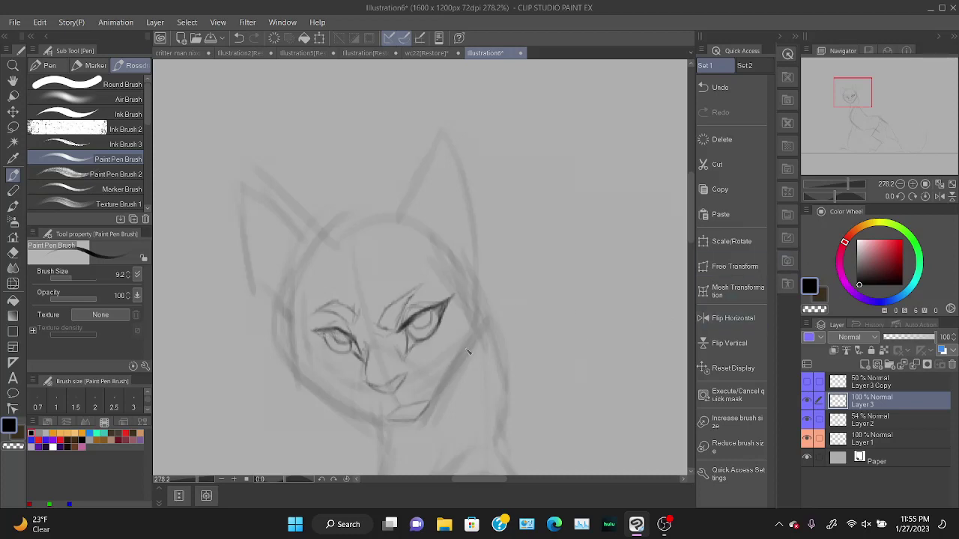
# Darken the second eye's lids, refine the lines around the muzzle, and extend the brow arc over the first eye.
pyautogui.moveTo(319, 328)
pyautogui.mouseDown()
pyautogui.moveTo(339, 354)
pyautogui.moveTo(353, 352)
pyautogui.mouseUp()
pyautogui.moveTo(400, 356)
pyautogui.mouseDown()
pyautogui.moveTo(391, 332)
pyautogui.moveTo(382, 347)
pyautogui.moveTo(358, 326)
pyautogui.moveTo(365, 354)
pyautogui.moveTo(358, 318)
pyautogui.moveTo(369, 354)
pyautogui.mouseUp()
pyautogui.moveTo(430, 289); pyautogui.dragTo(453, 284)
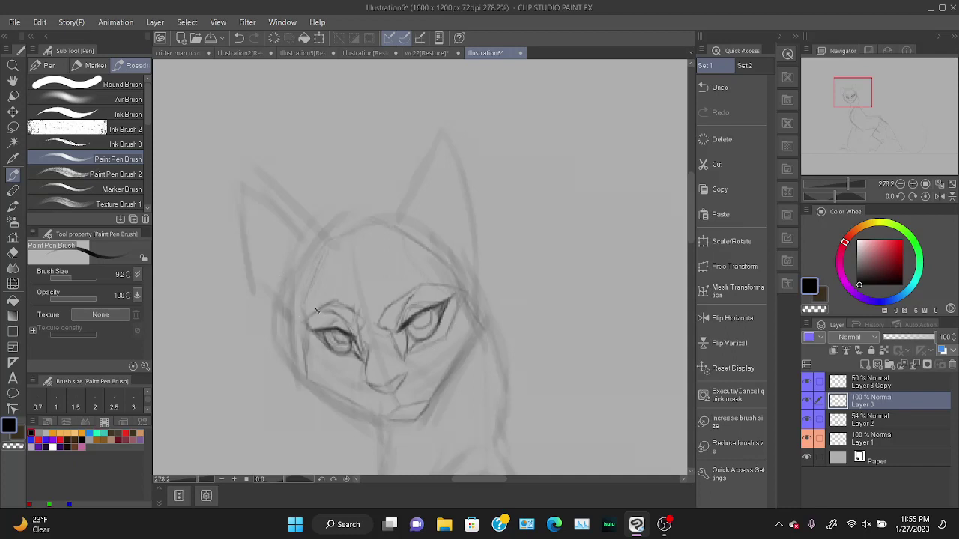
# Trace the sides of the face and the cheeks on Layer 3 and hide Layer 3 Copy.
pyautogui.moveTo(303, 317); pyautogui.dragTo(315, 278)
pyautogui.moveTo(310, 327); pyautogui.dragTo(307, 365)
pyautogui.moveTo(467, 302); pyautogui.dragTo(480, 337)
pyautogui.click(808, 383)
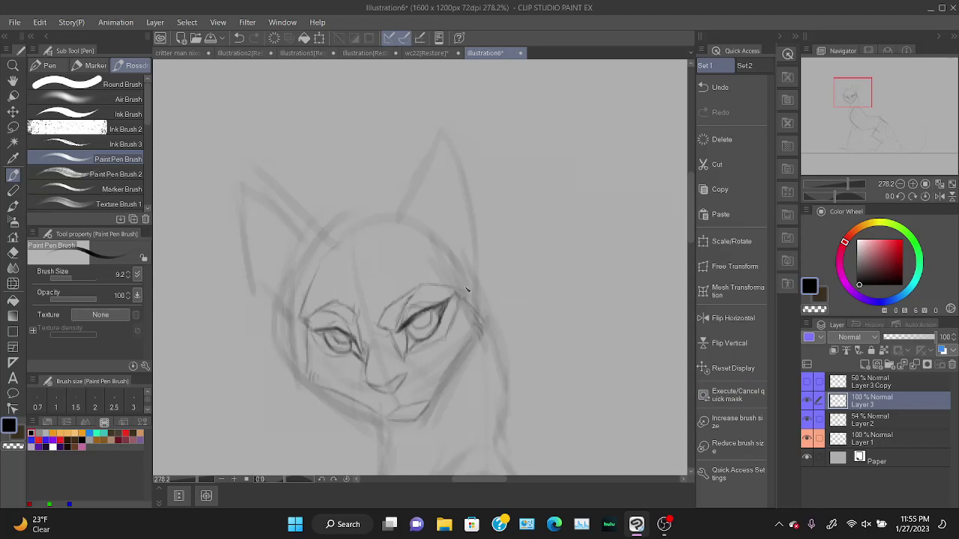
# Draw fur tufts on top of the head and a star marking on the forehead, undoing the stray stroke.
pyautogui.moveTo(355, 226)
pyautogui.mouseDown()
pyautogui.moveTo(367, 192)
pyautogui.moveTo(399, 220)
pyautogui.mouseUp()
pyautogui.moveTo(353, 265)
pyautogui.mouseDown()
pyautogui.moveTo(353, 288)
pyautogui.moveTo(355, 263)
pyautogui.moveTo(365, 284)
pyautogui.moveTo(360, 274)
pyautogui.moveTo(338, 287)
pyautogui.moveTo(374, 295)
pyautogui.moveTo(374, 283)
pyautogui.moveTo(370, 296)
pyautogui.moveTo(365, 280)
pyautogui.moveTo(343, 285)
pyautogui.moveTo(373, 297)
pyautogui.moveTo(352, 309)
pyautogui.mouseUp()
pyautogui.hotkey('ctrl', 'z')
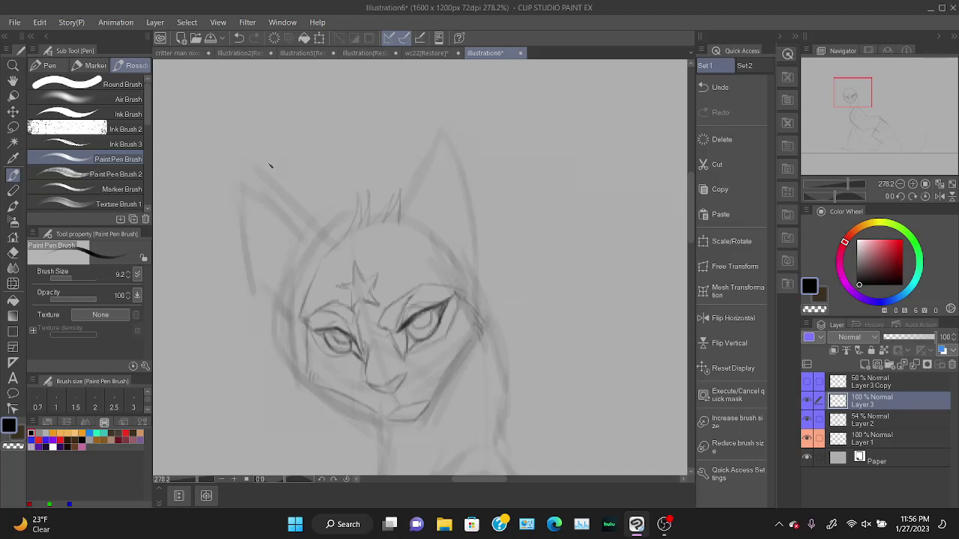
# Lasso the star marking on the forehead, adjust its placement with Free Transform, and deselect.
pyautogui.click(13, 127)
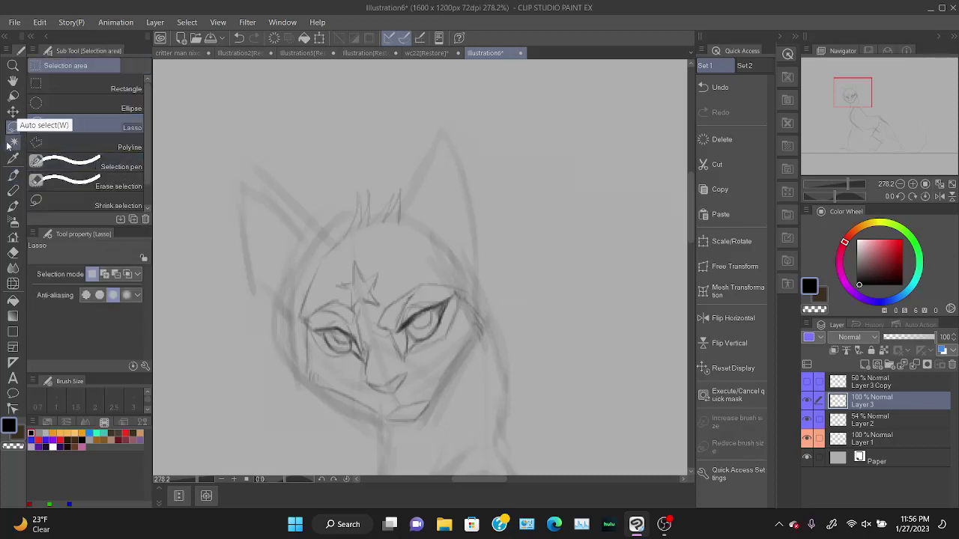
pyautogui.moveTo(365, 271)
pyautogui.mouseDown()
pyautogui.moveTo(342, 285)
pyautogui.moveTo(374, 311)
pyautogui.moveTo(387, 298)
pyautogui.moveTo(364, 253)
pyautogui.moveTo(339, 274)
pyautogui.moveTo(393, 290)
pyautogui.moveTo(365, 253)
pyautogui.mouseUp()
pyautogui.click(734, 266)
pyautogui.click(345, 336)
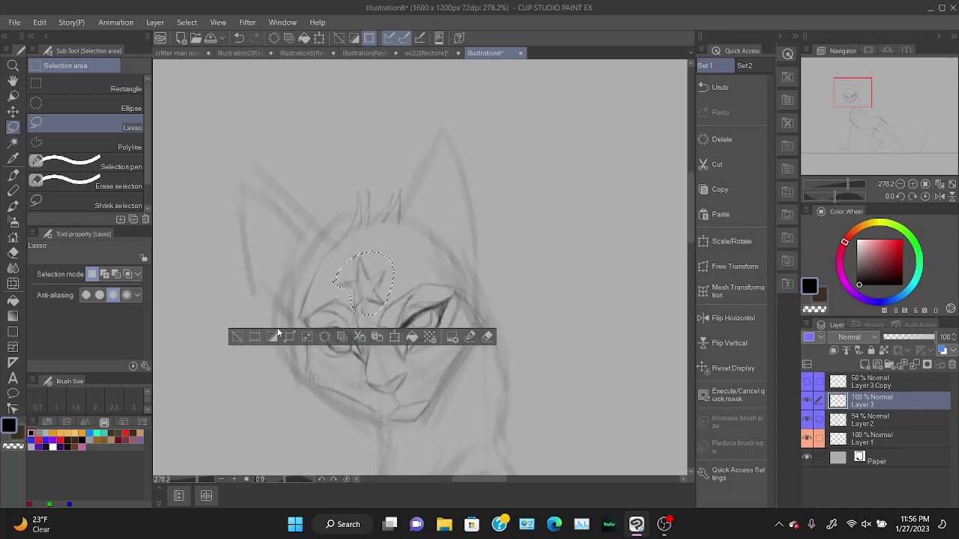
pyautogui.hotkey('ctrl', 'd')
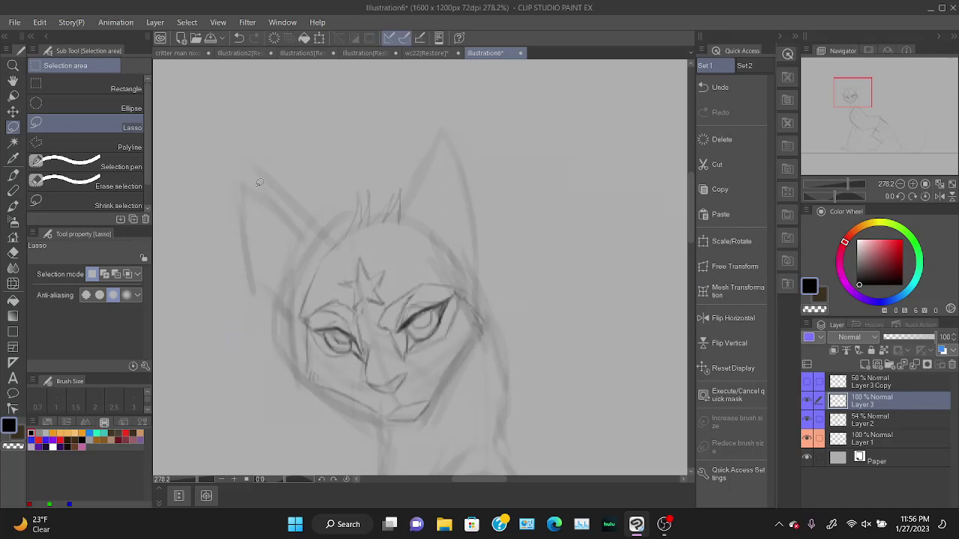
# Draw the outline of the ear above the larger eye and the curved inner-ear line with the Paint Pen Brush.
pyautogui.press('p')
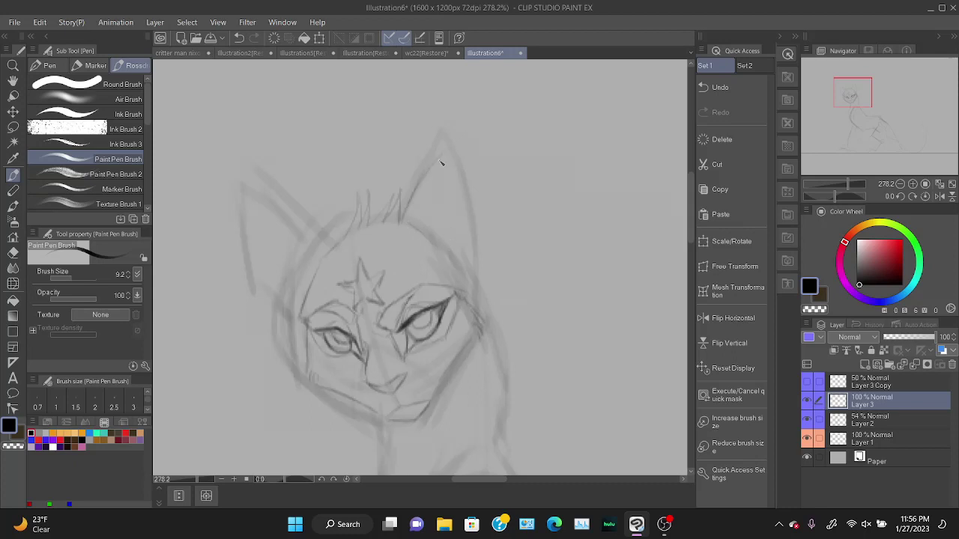
pyautogui.moveTo(411, 197)
pyautogui.mouseDown()
pyautogui.moveTo(442, 140)
pyautogui.moveTo(474, 198)
pyautogui.moveTo(486, 264)
pyautogui.moveTo(477, 304)
pyautogui.mouseUp()
pyautogui.moveTo(450, 152)
pyautogui.mouseDown()
pyautogui.moveTo(439, 206)
pyautogui.moveTo(439, 182)
pyautogui.moveTo(438, 238)
pyautogui.mouseUp()
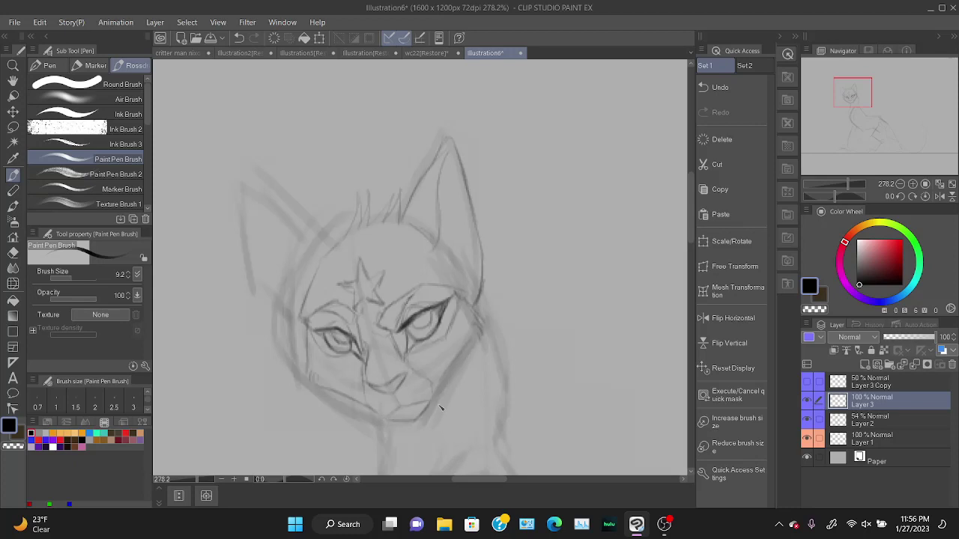
# Undo the last strokes and erase the stray muzzle line beside the chin with the Hard eraser.
pyautogui.hotkey('ctrl', 'z')
pyautogui.scroll(-2, 438, 404)
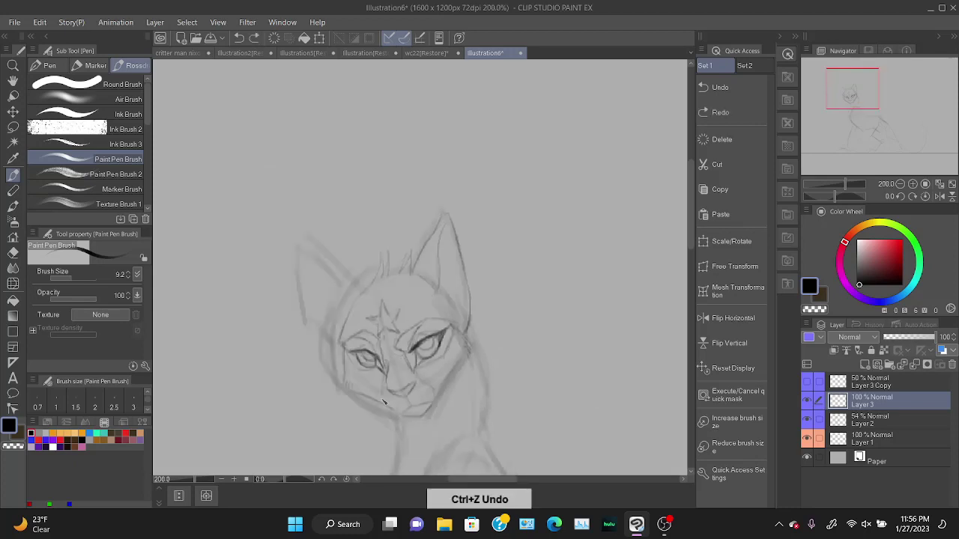
pyautogui.hotkey('ctrl', 'z')
pyautogui.press('e')
pyautogui.moveTo(424, 400); pyautogui.dragTo(440, 401)
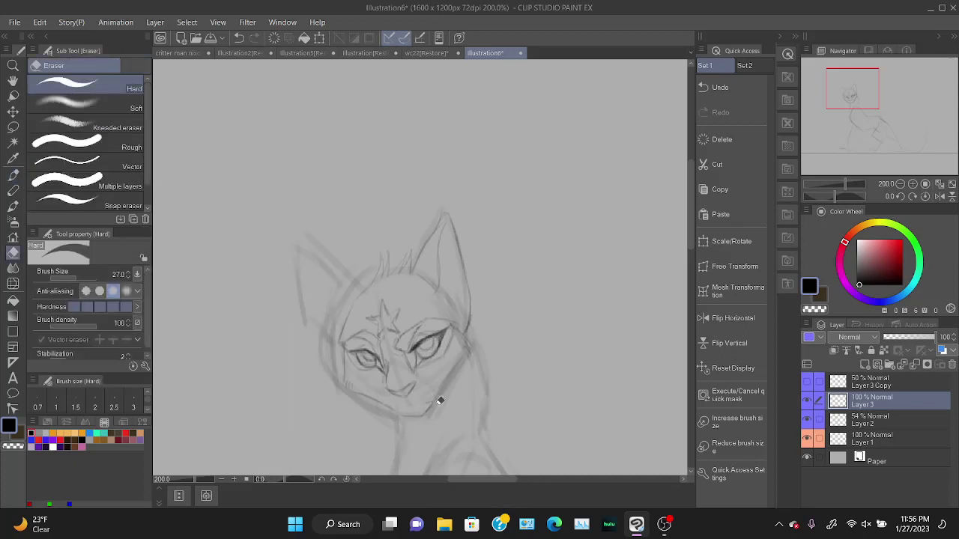
pyautogui.press('b')
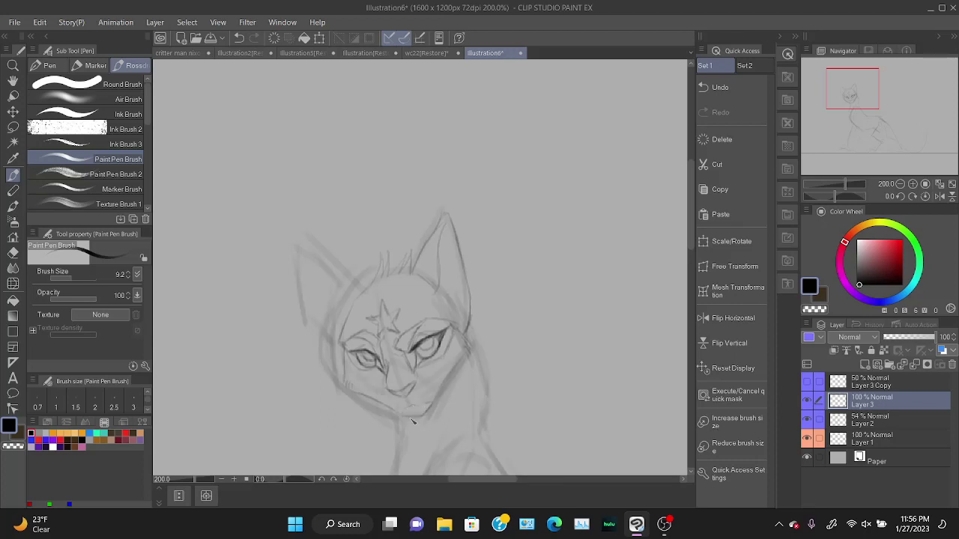
# Redraw the mouth and chin lines and the side of the muzzle with the Paint Pen Brush, undoing misplaced strokes.
pyautogui.hotkey('ctrl', 'z')
pyautogui.moveTo(405, 414); pyautogui.dragTo(413, 413)
pyautogui.hotkey('ctrl', 'z')
pyautogui.hotkey('ctrl', 'z')
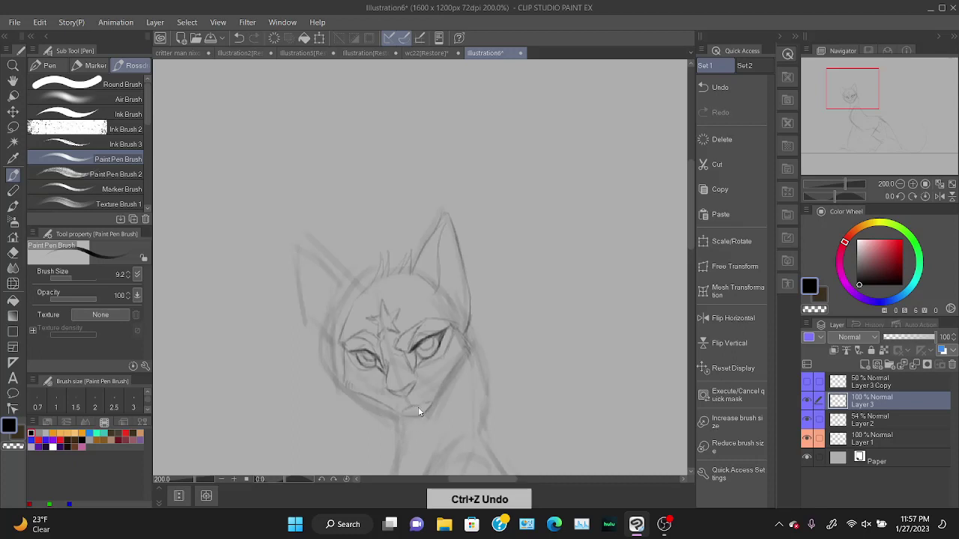
pyautogui.moveTo(418, 409); pyautogui.dragTo(422, 410)
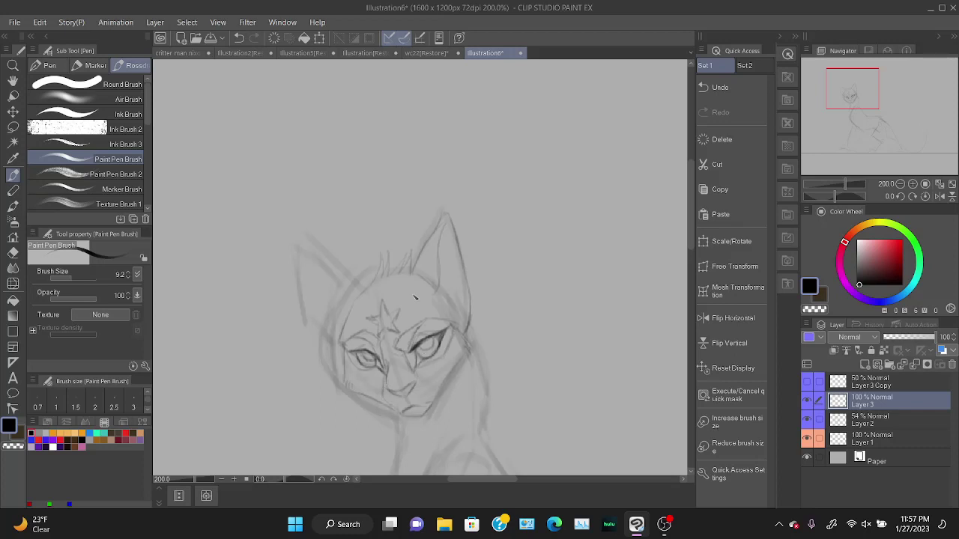
pyautogui.hotkey('ctrl', 'z')
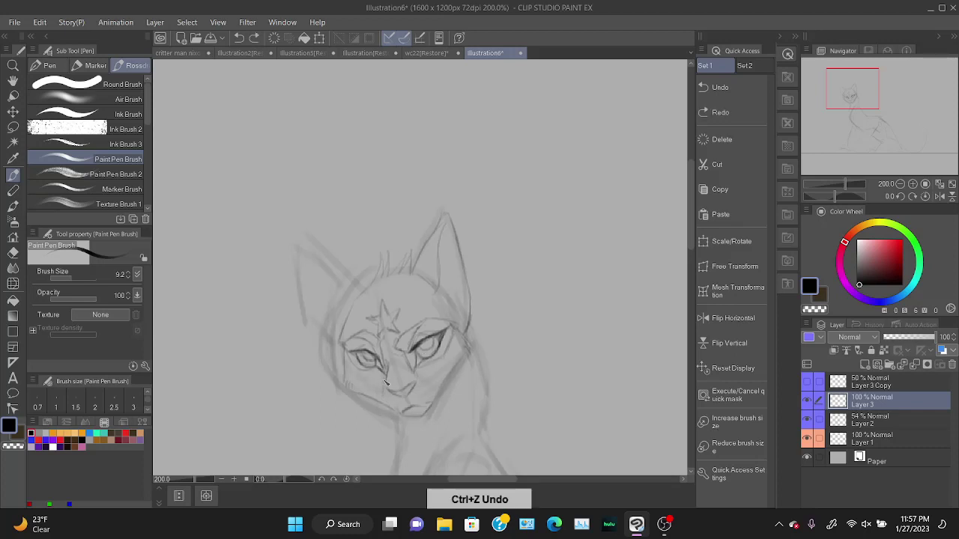
pyautogui.moveTo(386, 382); pyautogui.dragTo(383, 391)
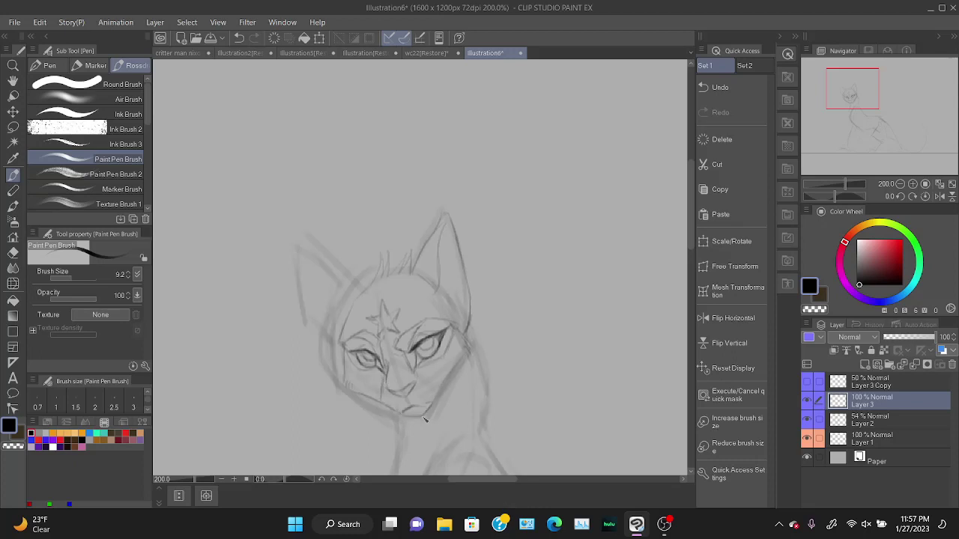
# Flip the canvas view horizontally, darken the smaller eye, and refine both cheek lines of the face.
pyautogui.click(723, 325)
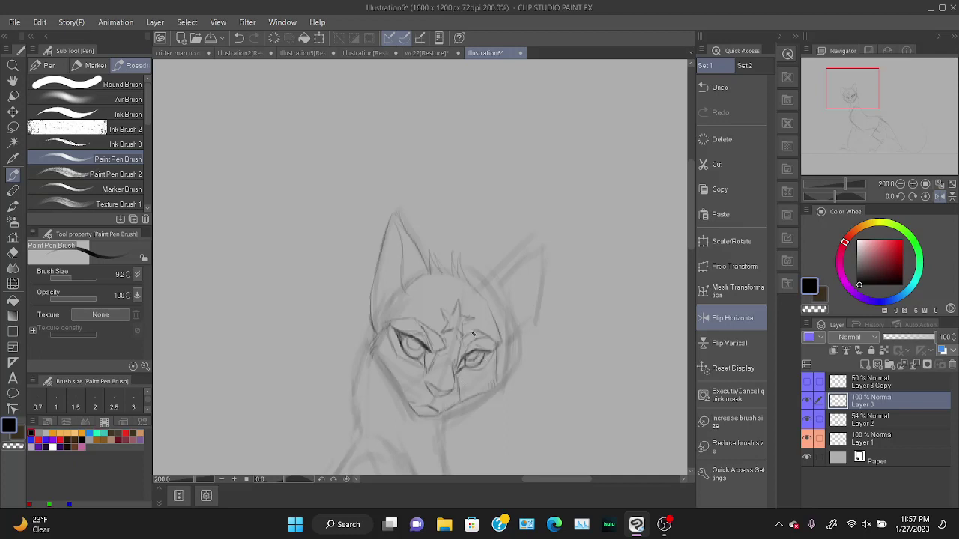
pyautogui.moveTo(469, 372)
pyautogui.mouseDown()
pyautogui.moveTo(484, 364)
pyautogui.moveTo(480, 357)
pyautogui.mouseUp()
pyautogui.moveTo(384, 368); pyautogui.dragTo(408, 396)
pyautogui.moveTo(493, 361)
pyautogui.mouseDown()
pyautogui.moveTo(494, 381)
pyautogui.moveTo(470, 361)
pyautogui.moveTo(481, 355)
pyautogui.moveTo(475, 363)
pyautogui.moveTo(497, 379)
pyautogui.mouseUp()
pyautogui.press('e')
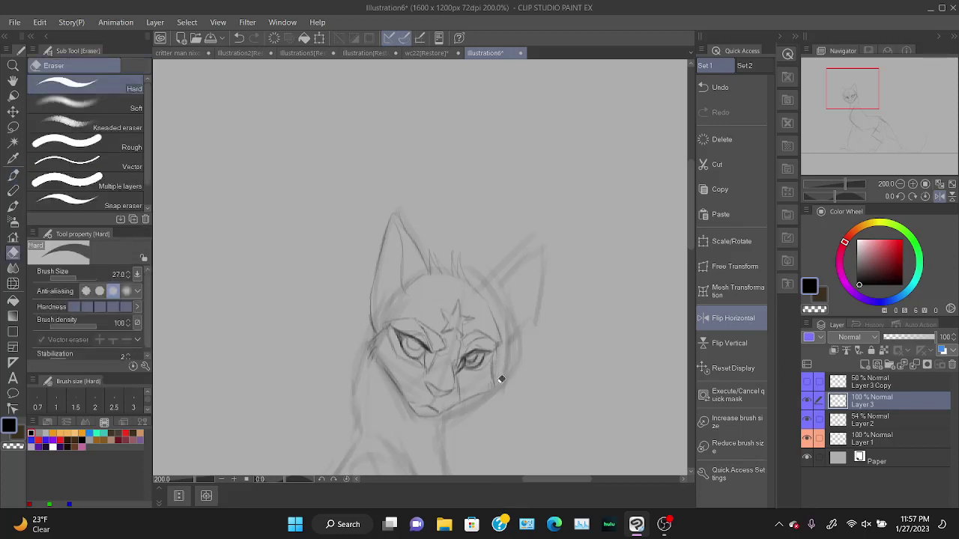
pyautogui.press('b')
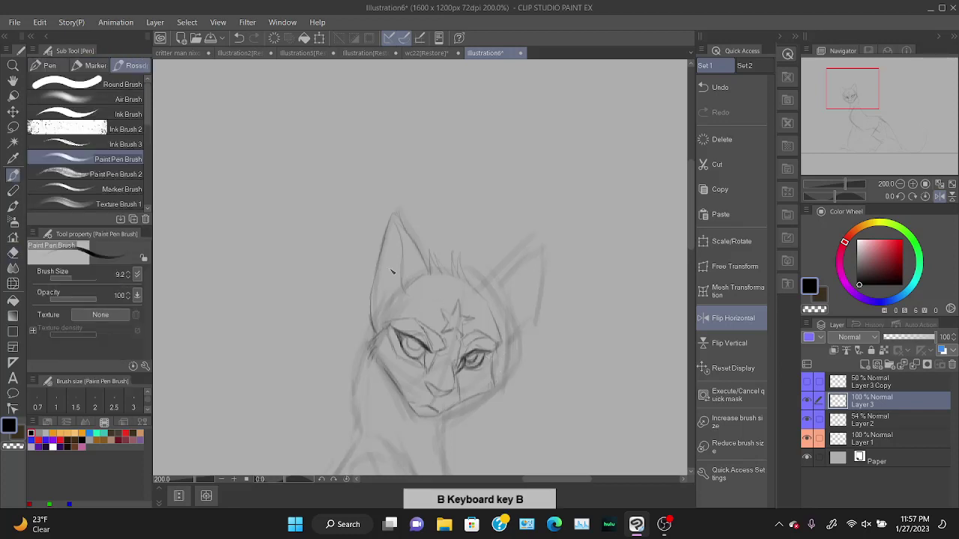
pyautogui.press('b')
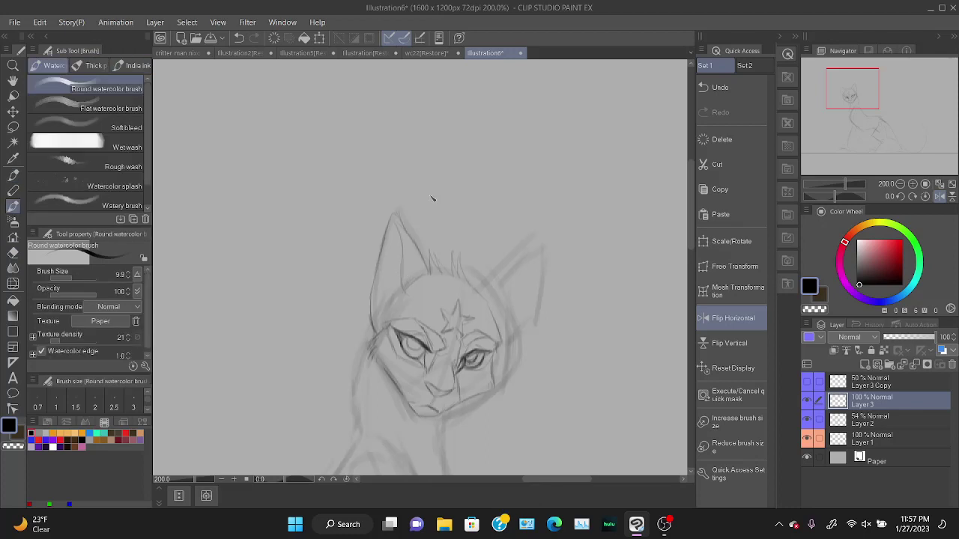
pyautogui.moveTo(392, 223); pyautogui.dragTo(395, 275)
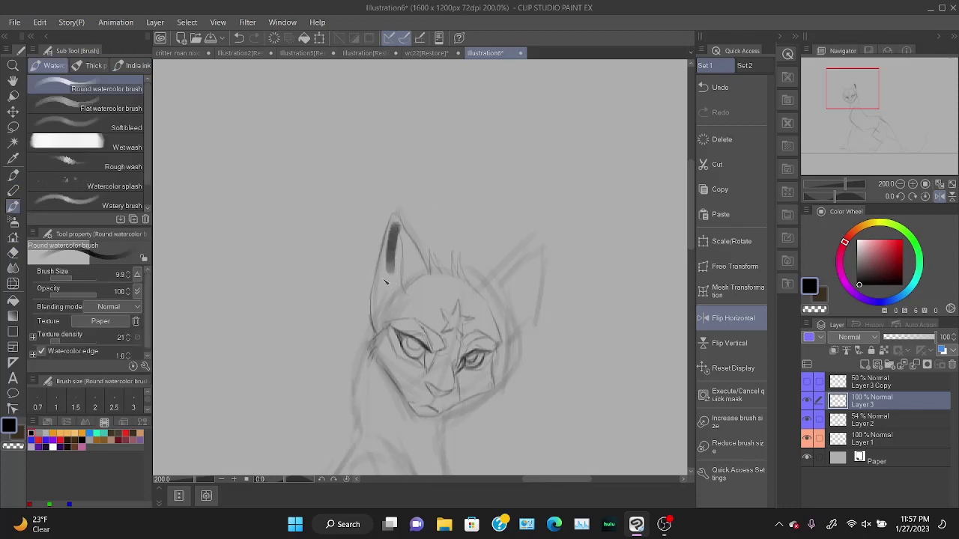
pyautogui.hotkey('ctrl', 'z')
pyautogui.press('p')
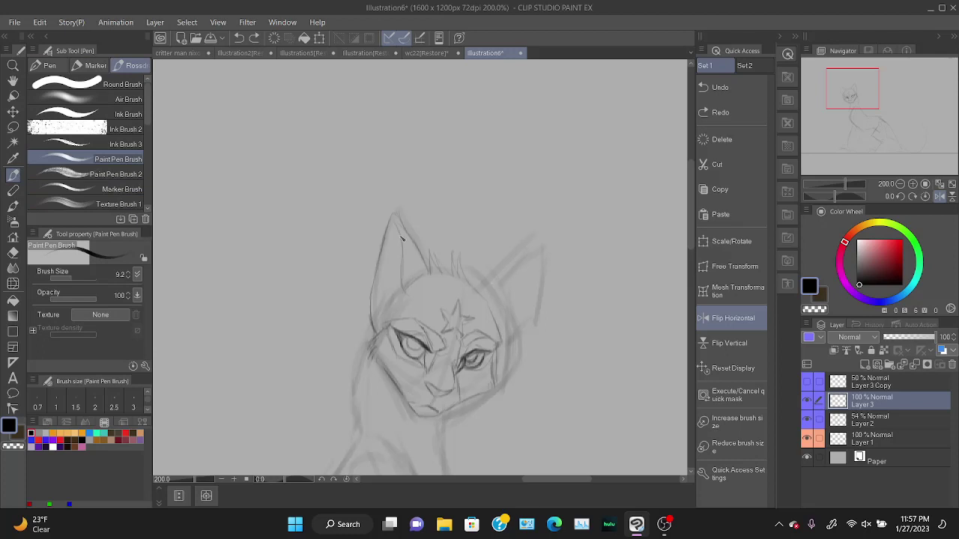
# Draw fur strokes inside the ear above the larger eye, and outline the other ear with its inner fur lines.
pyautogui.moveTo(385, 308)
pyautogui.mouseDown()
pyautogui.moveTo(372, 288)
pyautogui.moveTo(372, 253)
pyautogui.moveTo(398, 265)
pyautogui.mouseUp()
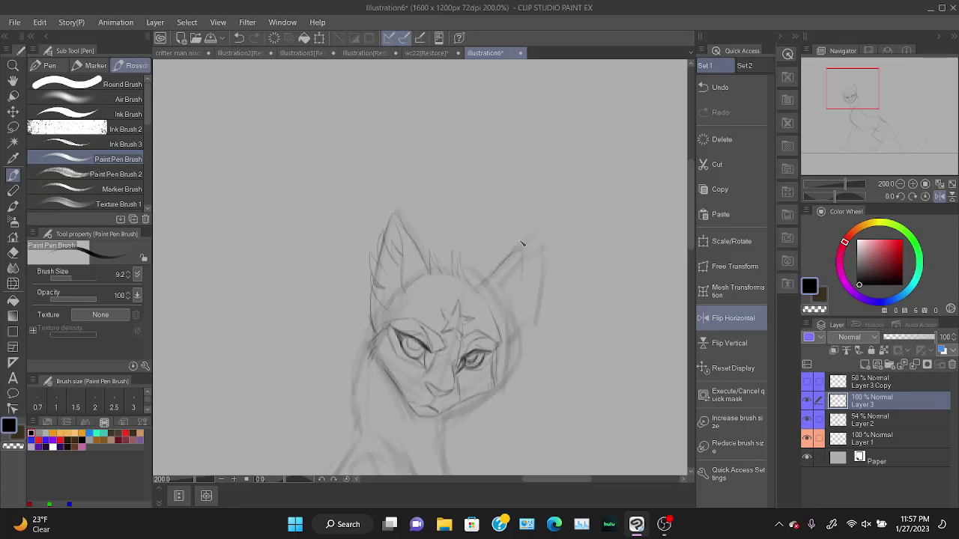
pyautogui.moveTo(522, 244); pyautogui.dragTo(516, 334)
pyautogui.moveTo(529, 277); pyautogui.dragTo(525, 299)
# Toggle the visibility of Layer 3 to compare it with the rough sketch, and delete Layer 3 Copy.
pyautogui.click(807, 402)
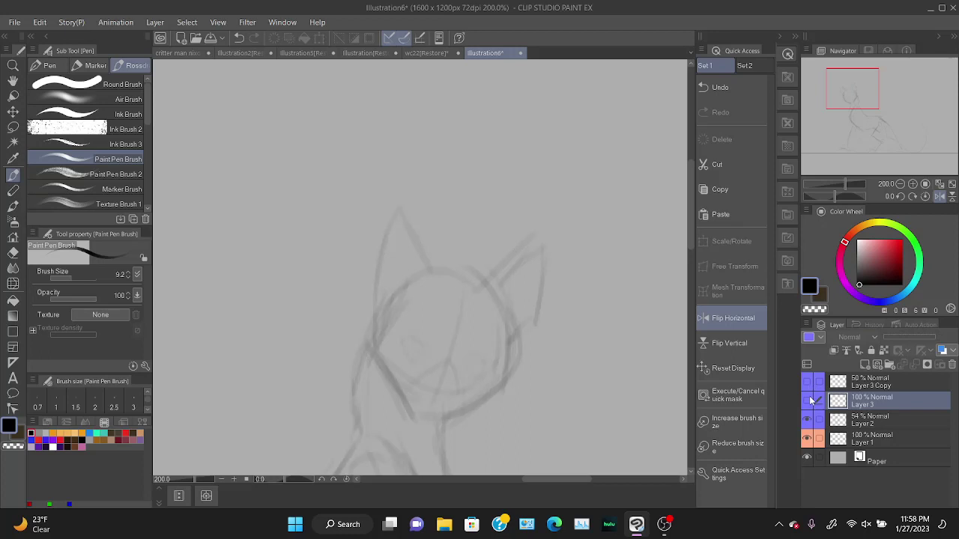
pyautogui.click(807, 402)
pyautogui.click(866, 382)
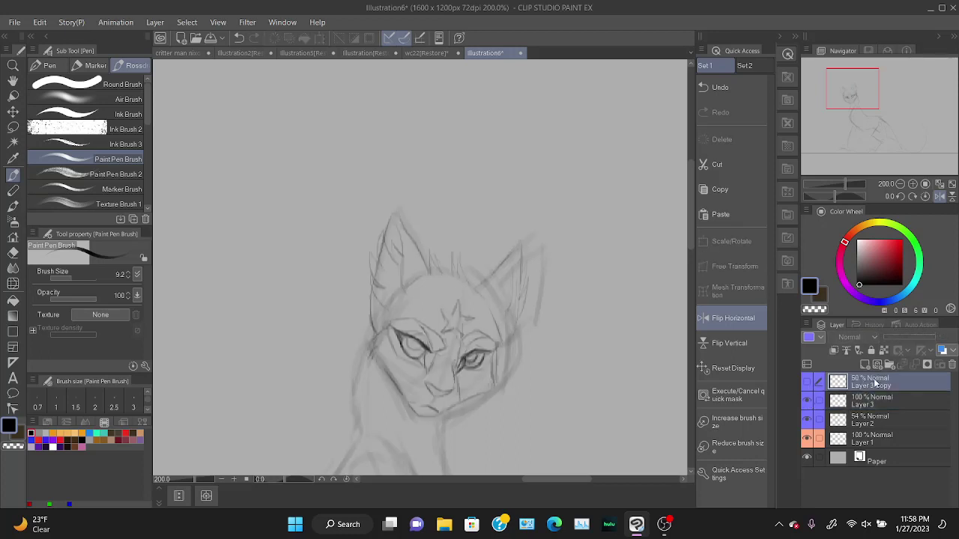
pyautogui.click(951, 364)
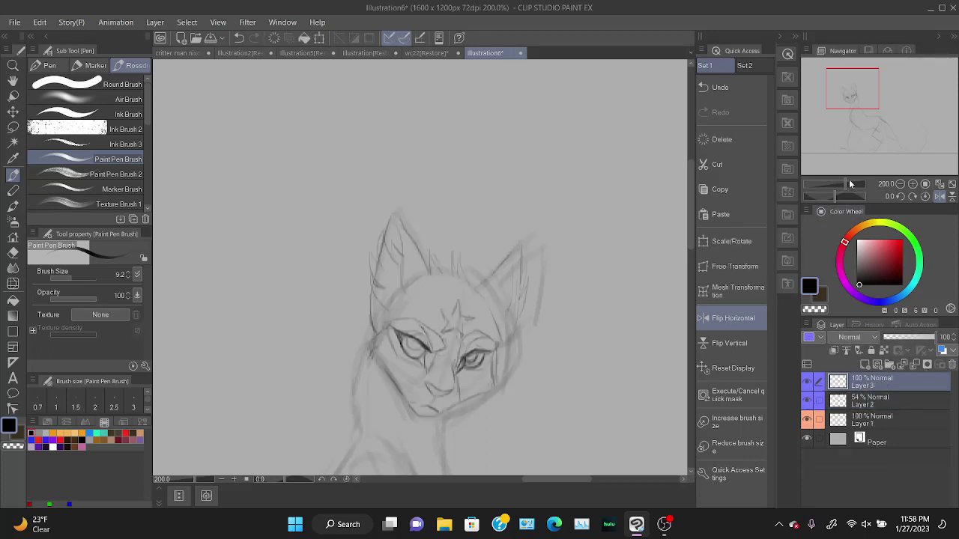
# Enlarge the head drawing on Layer 3 to about 109% with Scale/Rotate.
pyautogui.moveTo(848, 183); pyautogui.dragTo(842, 184)
pyautogui.moveTo(856, 140)
pyautogui.mouseDown()
pyautogui.moveTo(812, 121)
pyautogui.moveTo(861, 124)
pyautogui.moveTo(867, 105)
pyautogui.moveTo(851, 103)
pyautogui.mouseUp()
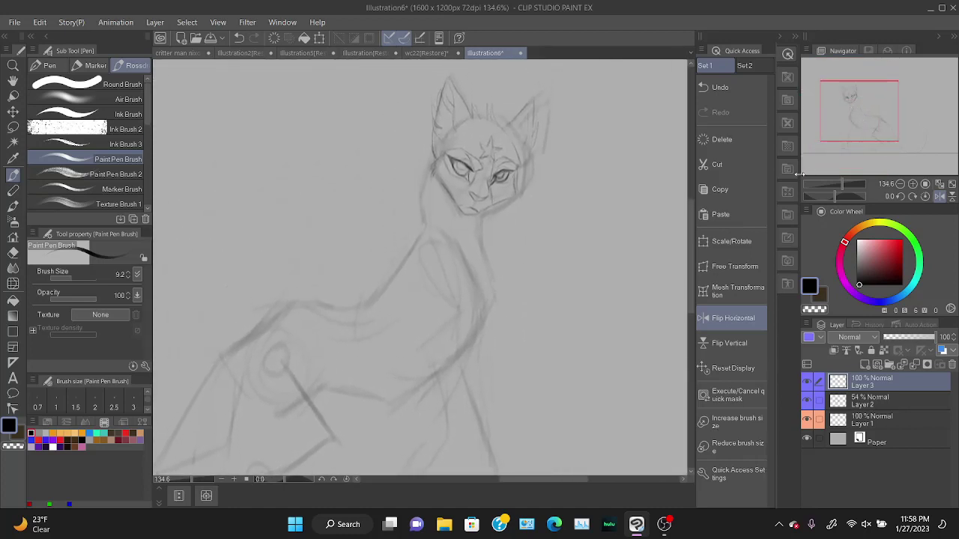
pyautogui.click(739, 242)
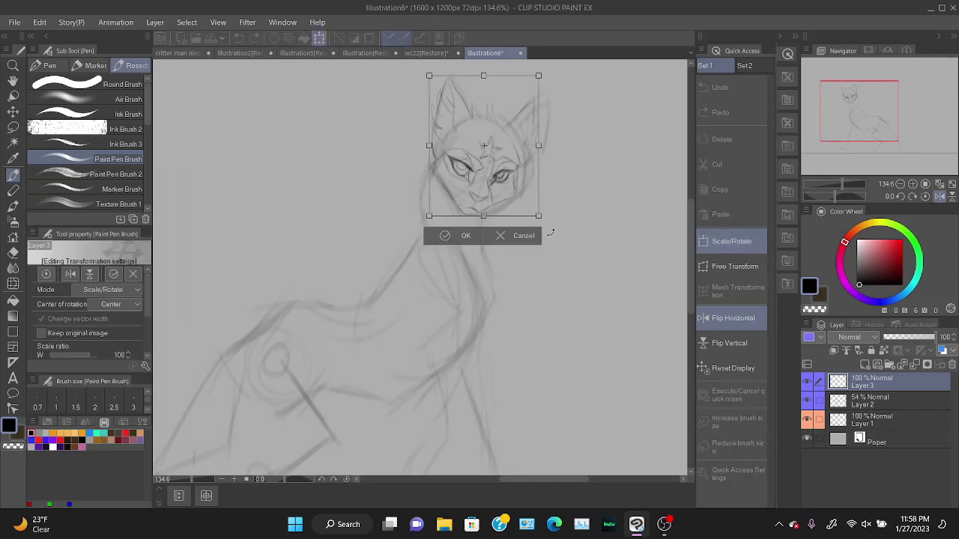
pyautogui.moveTo(537, 216); pyautogui.dragTo(548, 228)
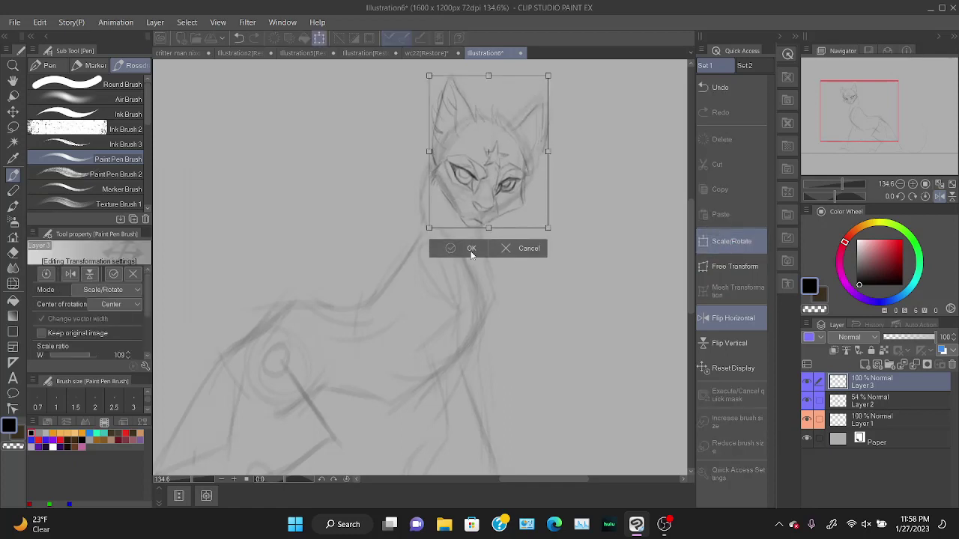
pyautogui.click(472, 249)
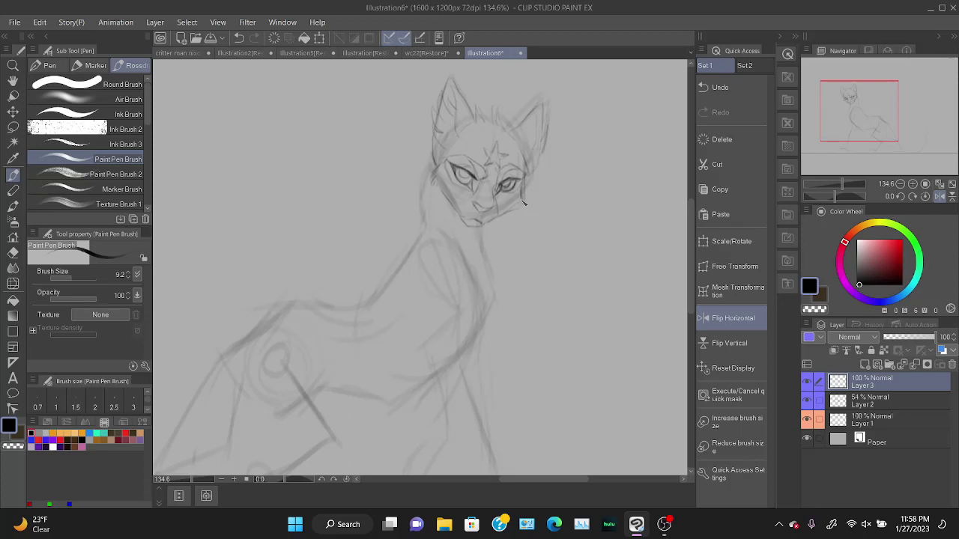
# Erase the smaller eye on Layer 3 with the Hard eraser, keeping the brow above it.
pyautogui.press('e')
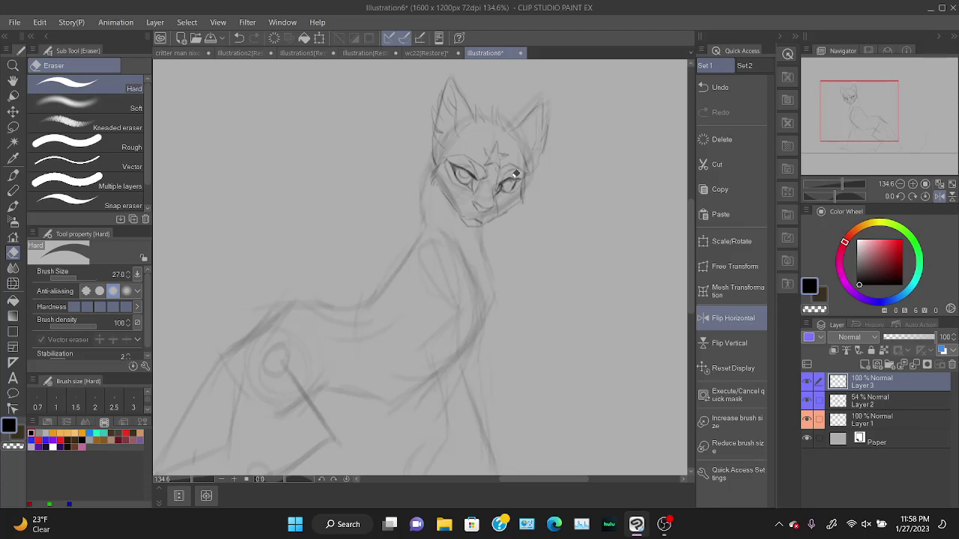
pyautogui.press('b')
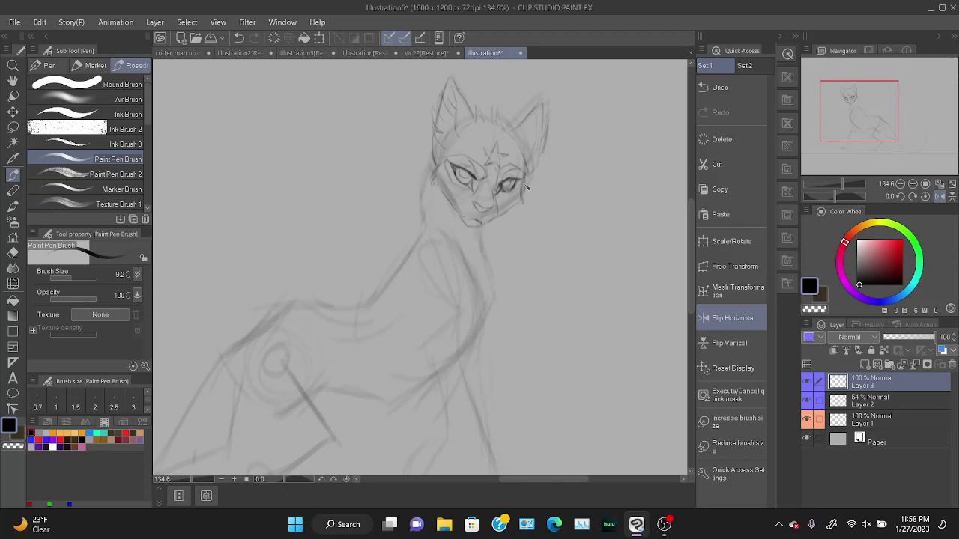
pyautogui.press('e')
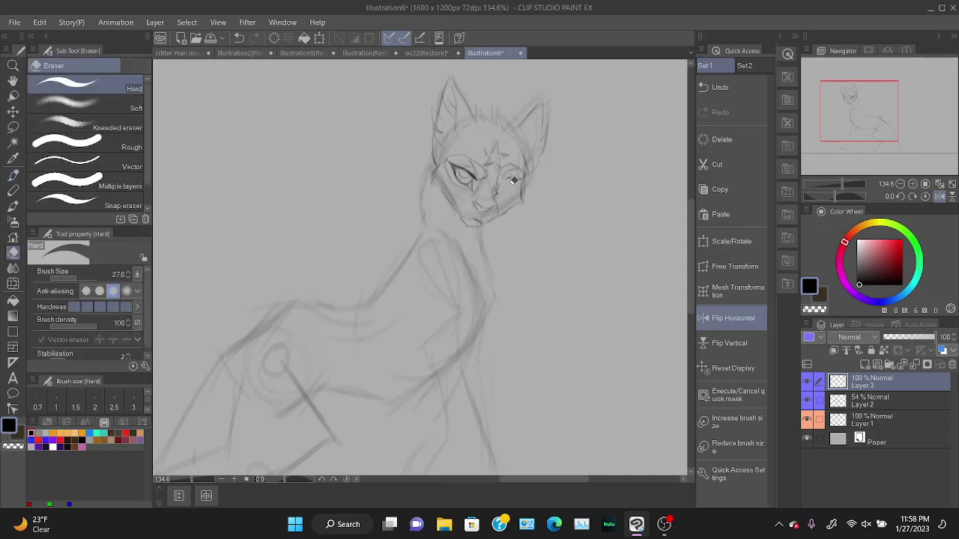
pyautogui.press('e')
# Lasso the larger eye, paste a copy of it, and mirror and narrow it over the erased eye with Free Transform.
pyautogui.press('l')
pyautogui.moveTo(466, 173)
pyautogui.mouseDown()
pyautogui.moveTo(453, 182)
pyautogui.moveTo(477, 163)
pyautogui.moveTo(481, 193)
pyautogui.moveTo(454, 174)
pyautogui.mouseUp()
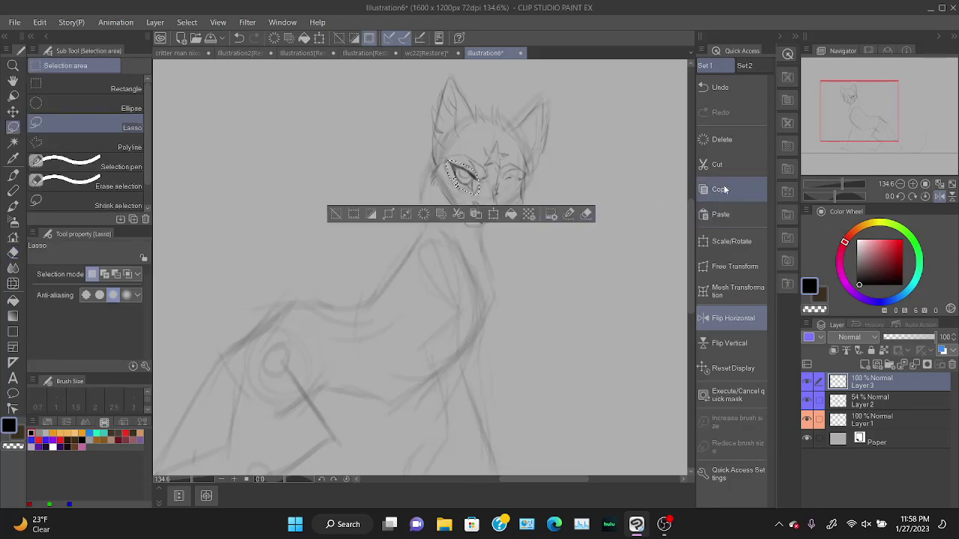
pyautogui.click(720, 216)
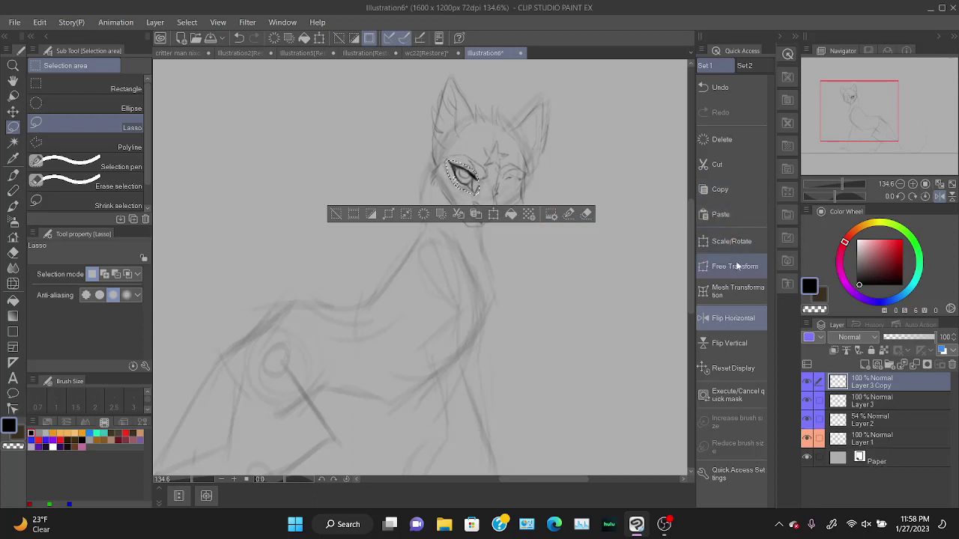
pyautogui.click(736, 266)
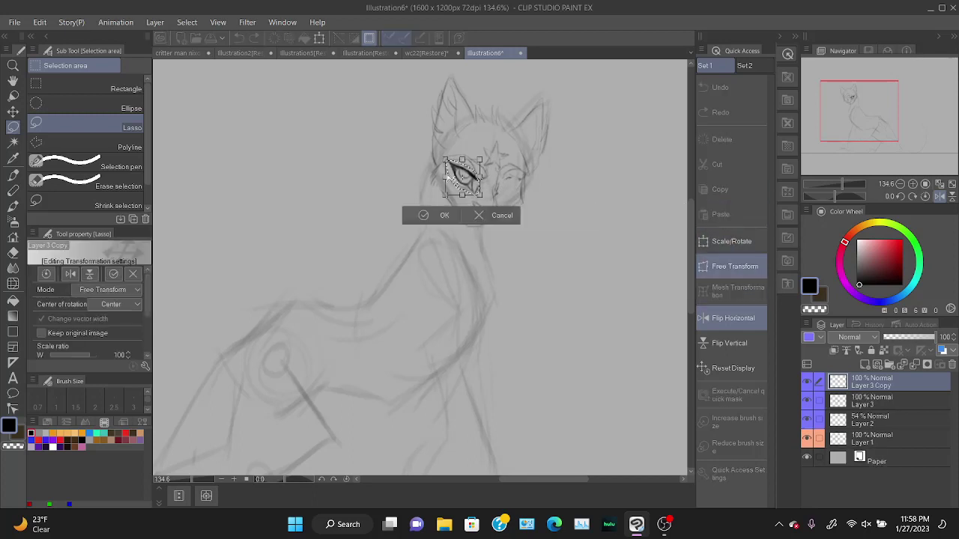
pyautogui.moveTo(499, 182); pyautogui.dragTo(521, 198)
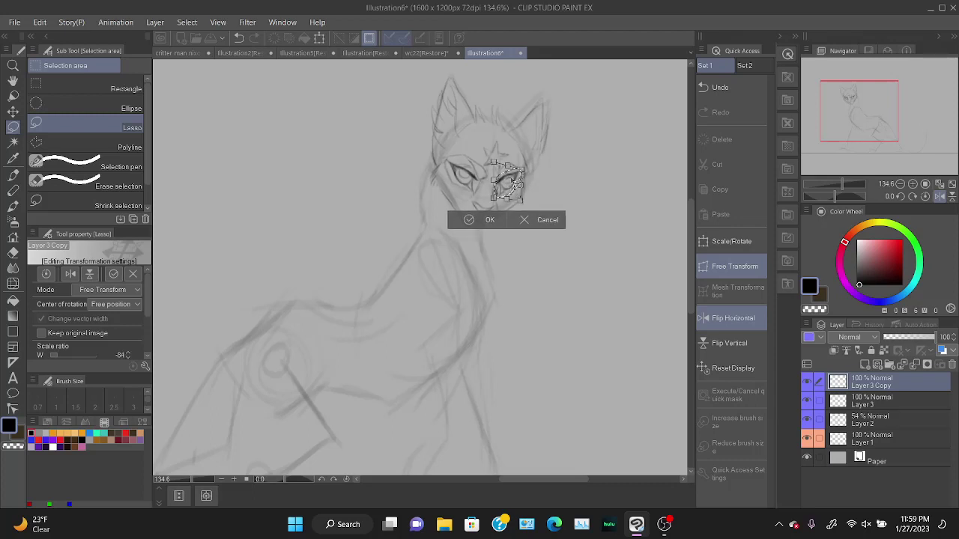
pyautogui.moveTo(531, 160); pyautogui.dragTo(533, 165)
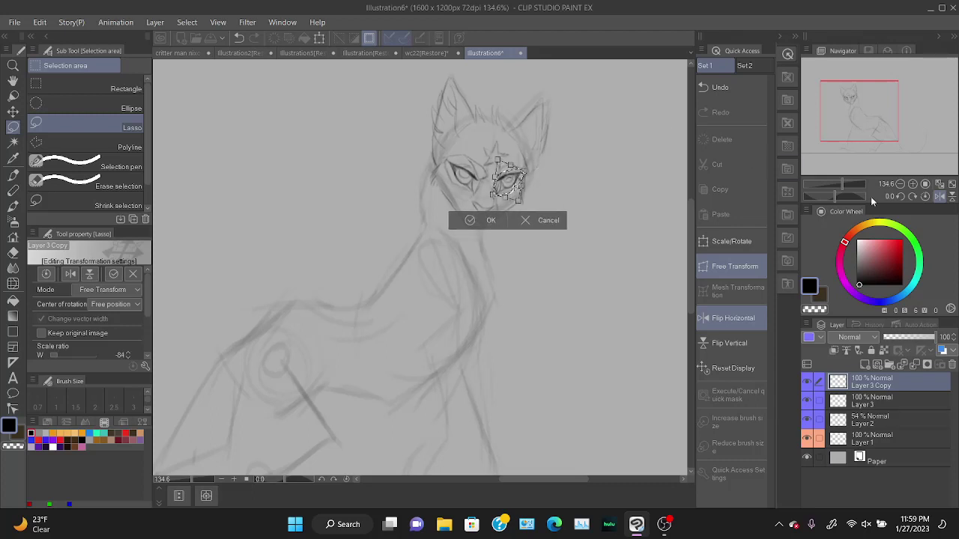
# Fine-tune the shape and position of the mirrored eye copy, apply the transformation, and deselect.
pyautogui.moveTo(847, 184); pyautogui.dragTo(849, 185)
pyautogui.moveTo(863, 114); pyautogui.dragTo(852, 102)
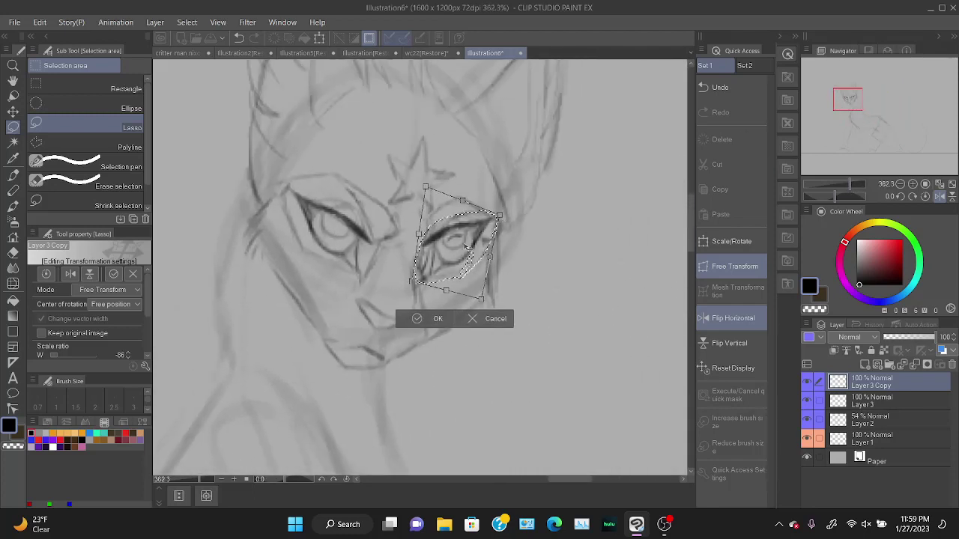
pyautogui.moveTo(500, 218); pyautogui.dragTo(486, 233)
pyautogui.moveTo(445, 300); pyautogui.dragTo(443, 298)
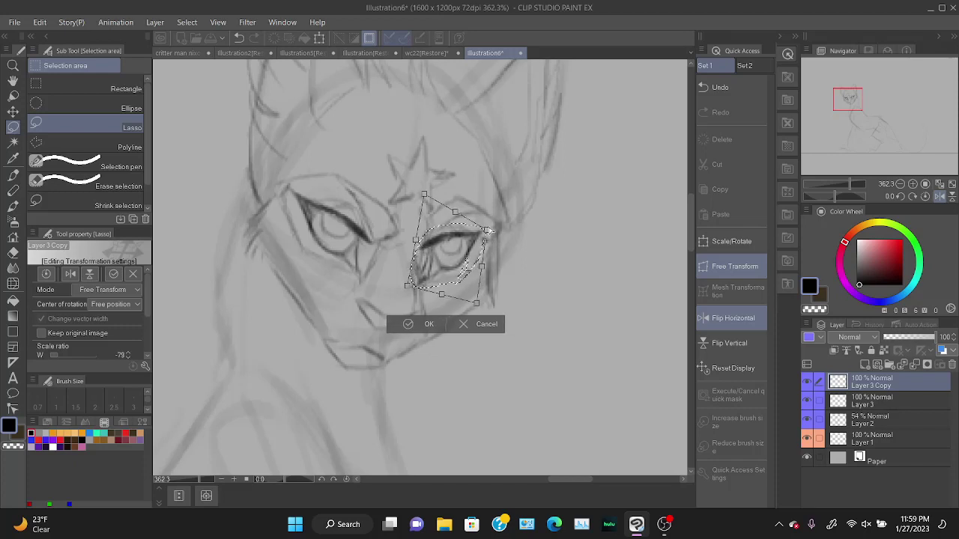
pyautogui.moveTo(459, 253); pyautogui.dragTo(464, 249)
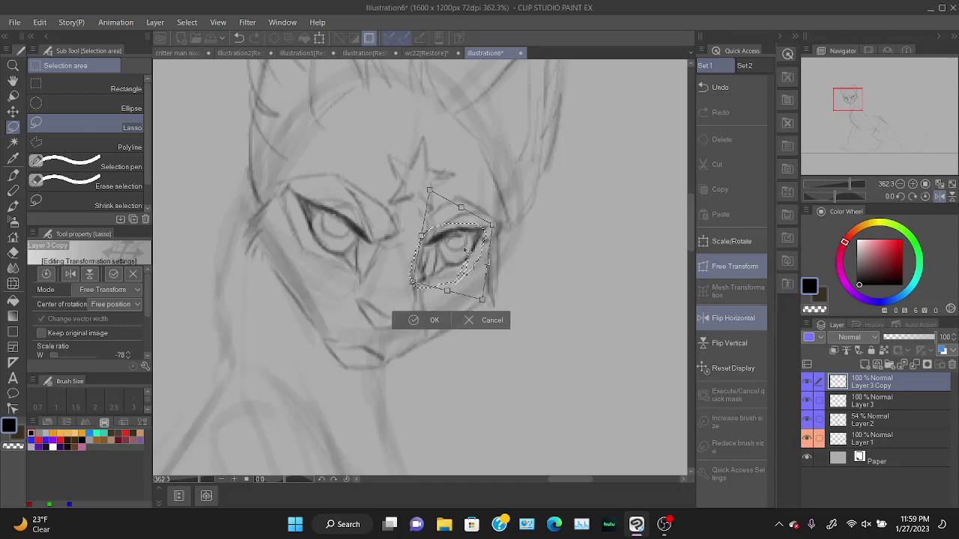
pyautogui.click(427, 320)
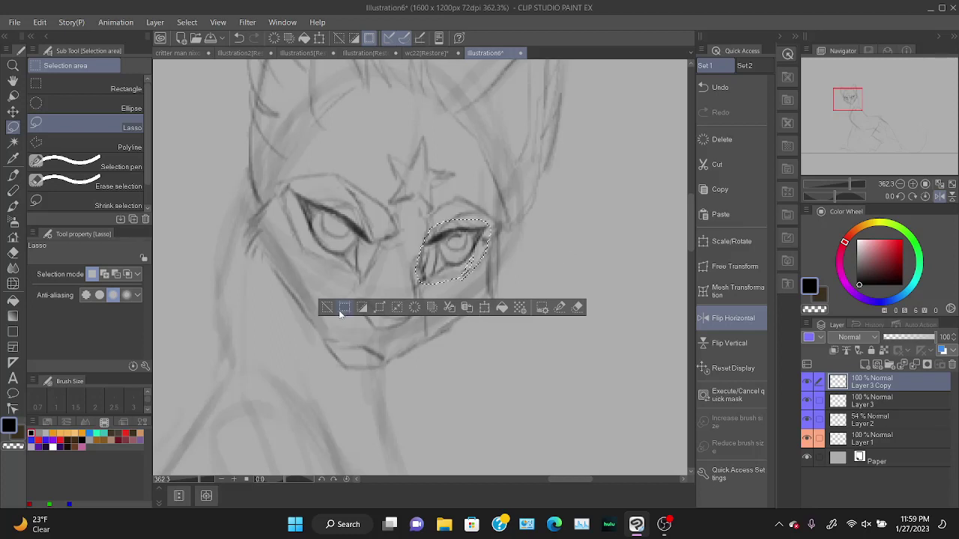
pyautogui.click(326, 311)
# Erase parts of the mirrored eye on Layer 3 Copy with the Hard eraser.
pyautogui.hotkey('ctrl', '-')
pyautogui.hotkey('ctrl', '-')
pyautogui.hotkey('ctrl', '-')
pyautogui.hotkey('ctrl', '-')
pyautogui.hotkey('ctrl', '-')
pyautogui.hotkey('ctrl', '+')
pyautogui.hotkey('ctrl', '+')
pyautogui.hotkey('ctrl', '+')
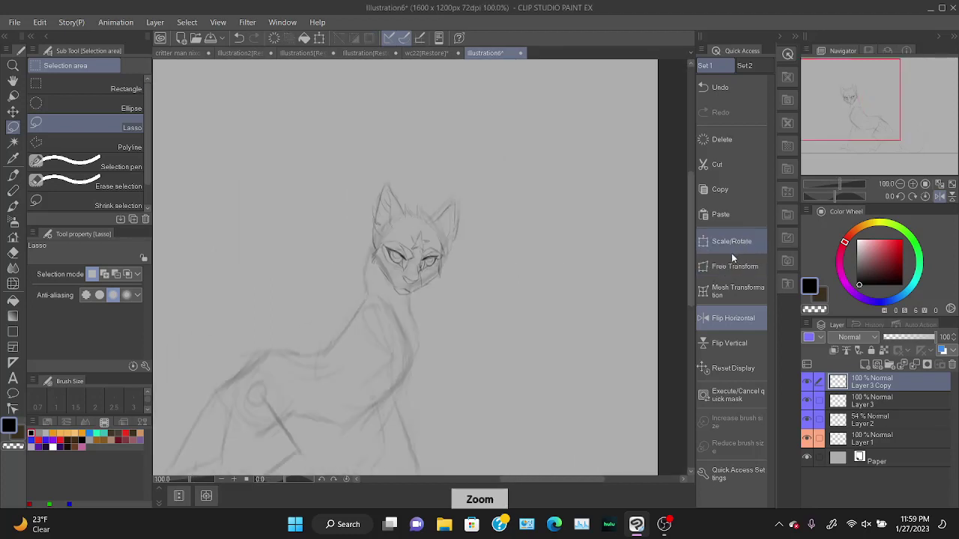
pyautogui.press('e')
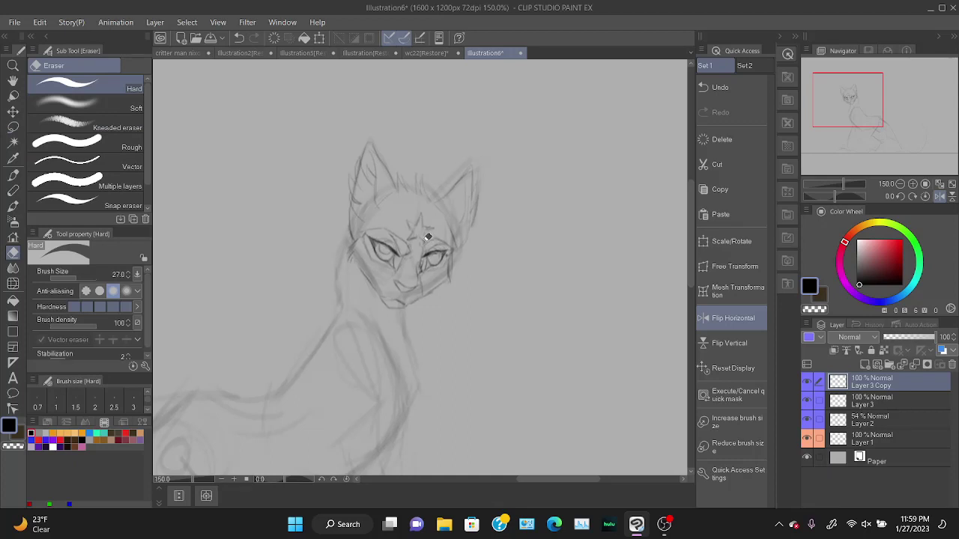
pyautogui.press('b')
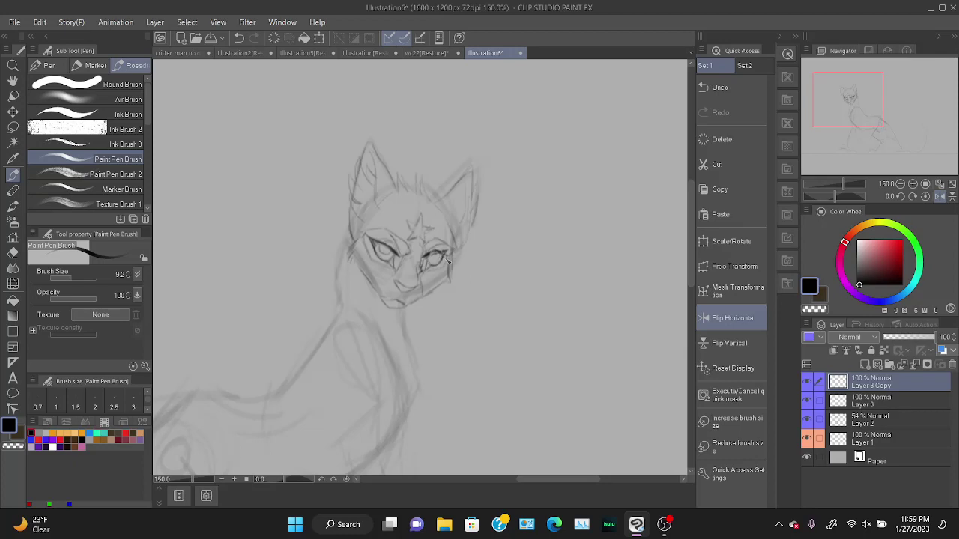
pyautogui.press('e')
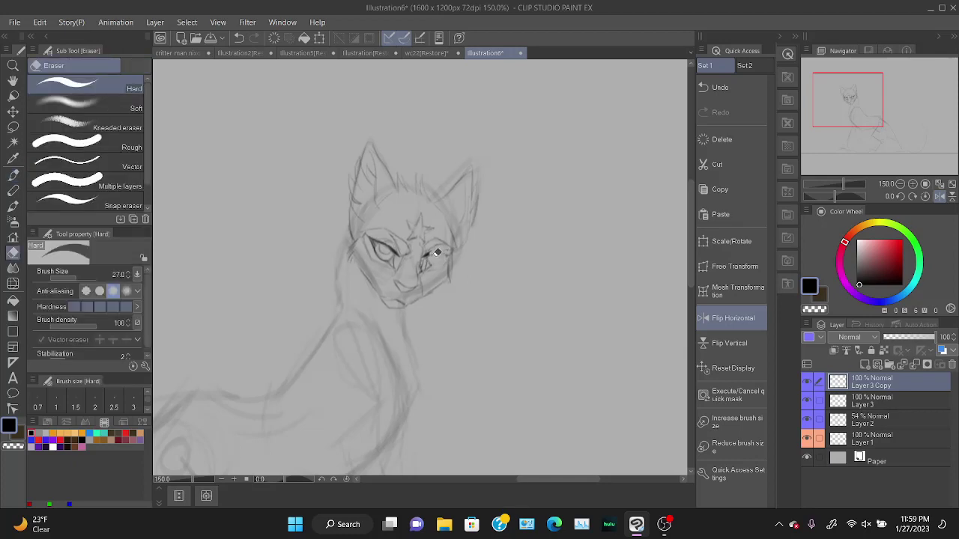
pyautogui.press('b')
pyautogui.moveTo(529, 238)
pyautogui.mouseDown()
pyautogui.moveTo(513, 255)
pyautogui.moveTo(541, 252)
pyautogui.mouseUp()
pyautogui.hotkey('ctrl', 'z')
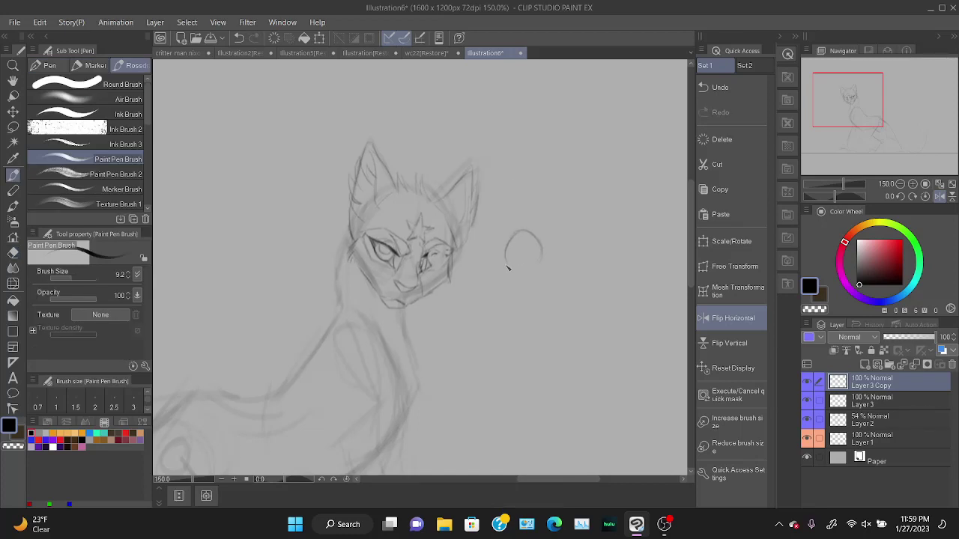
pyautogui.moveTo(516, 284); pyautogui.dragTo(540, 263)
pyautogui.click(513, 255)
pyautogui.moveTo(515, 280); pyautogui.dragTo(528, 277)
pyautogui.hotkey('ctrl', 'z')
pyautogui.hotkey('ctrl', 'z')
pyautogui.hotkey('ctrl', 'z')
pyautogui.hotkey('ctrl', 'z')
pyautogui.hotkey('ctrl', 'z')
pyautogui.hotkey('ctrl', 'z')
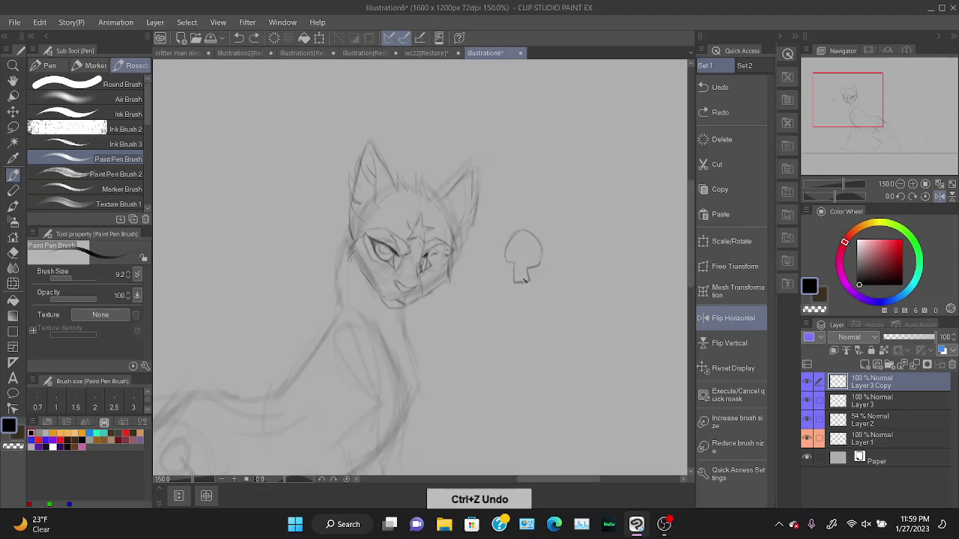
pyautogui.hotkey('ctrl', 'z')
pyautogui.hotkey('ctrl', 'z')
pyautogui.hotkey('ctrl', 'z')
# Delete Layer 3 Copy with the mirrored eye, and toggle the visibility of Layer 3 and Layer 2 to check the remaining sketch.
pyautogui.press('e')
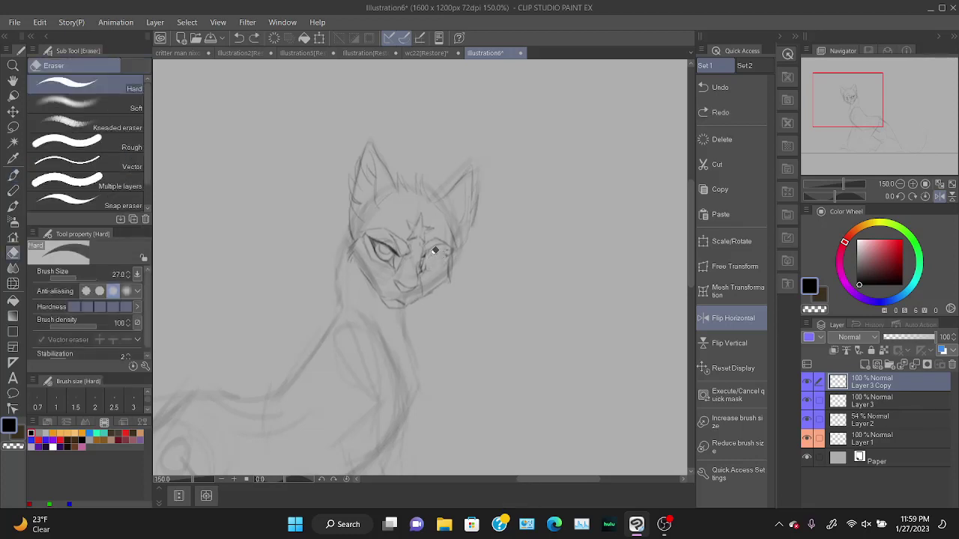
pyautogui.moveTo(442, 248); pyautogui.dragTo(440, 251)
pyautogui.click(860, 404)
pyautogui.click(899, 386)
pyautogui.click(953, 369)
pyautogui.click(808, 383)
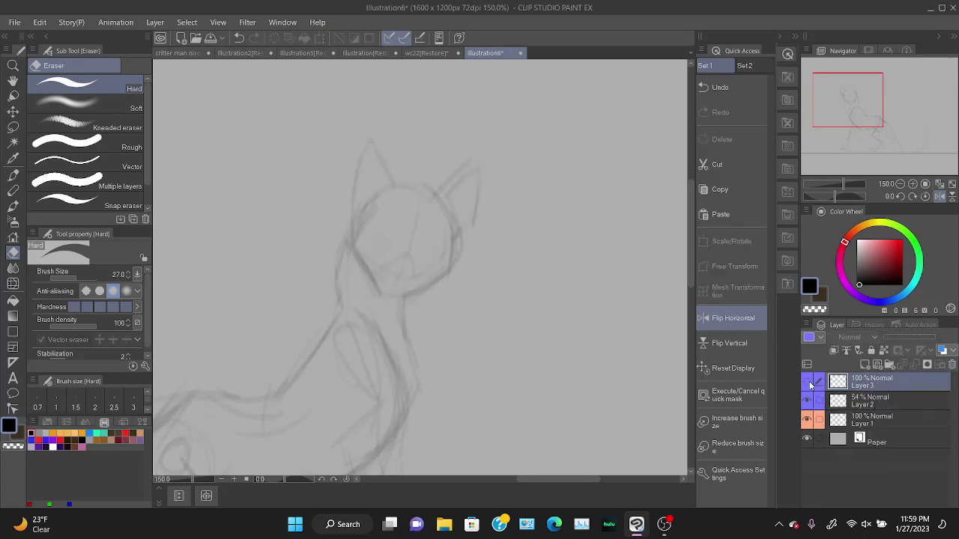
pyautogui.click(809, 383)
pyautogui.click(808, 401)
pyautogui.click(807, 401)
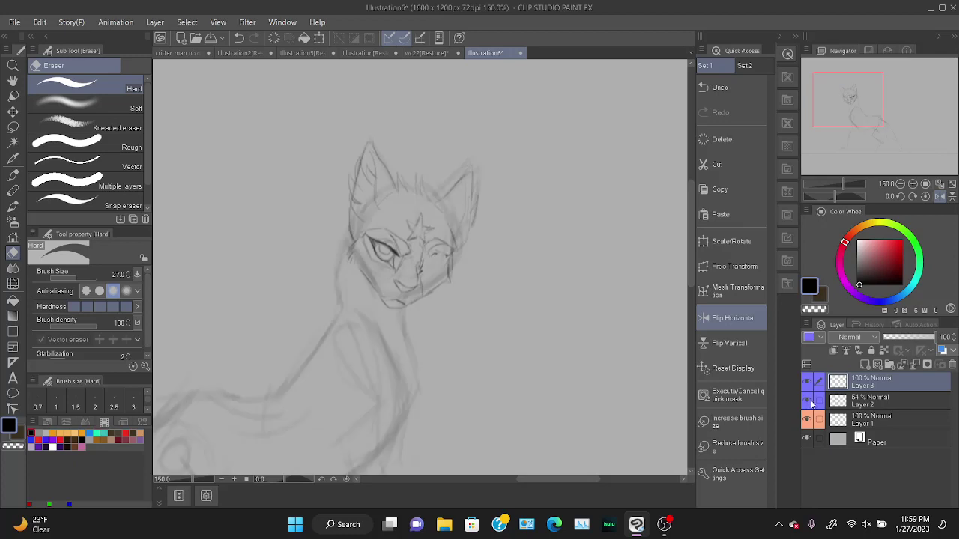
# Add a new layer above Layer 3 and redraw the smaller eye freehand on it with the Paint Pen Brush.
pyautogui.press('e')
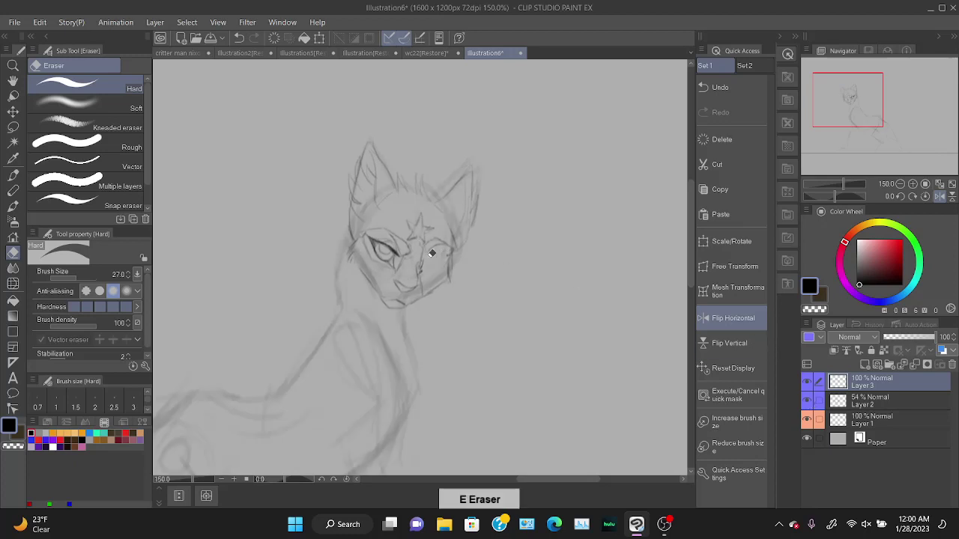
pyautogui.press('b')
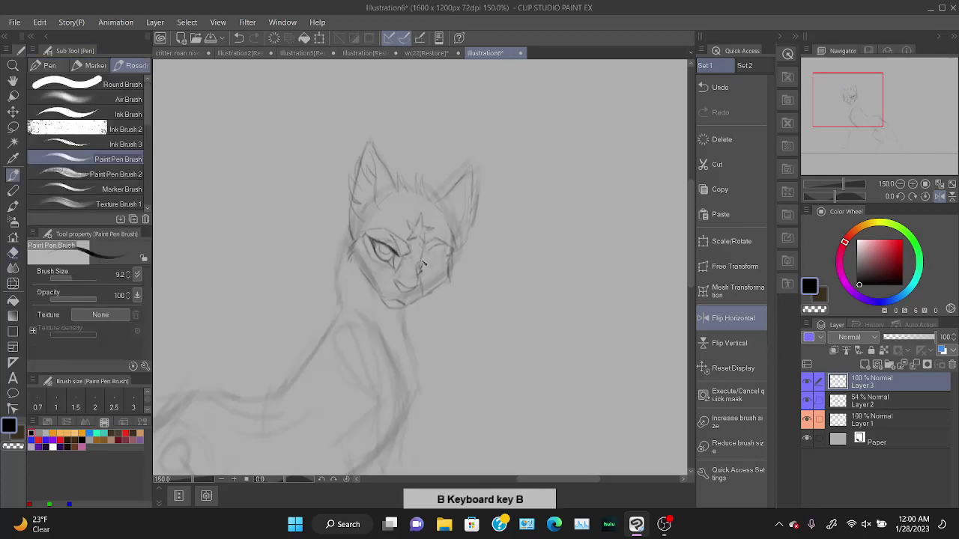
pyautogui.hotkey('ctrl', 'z')
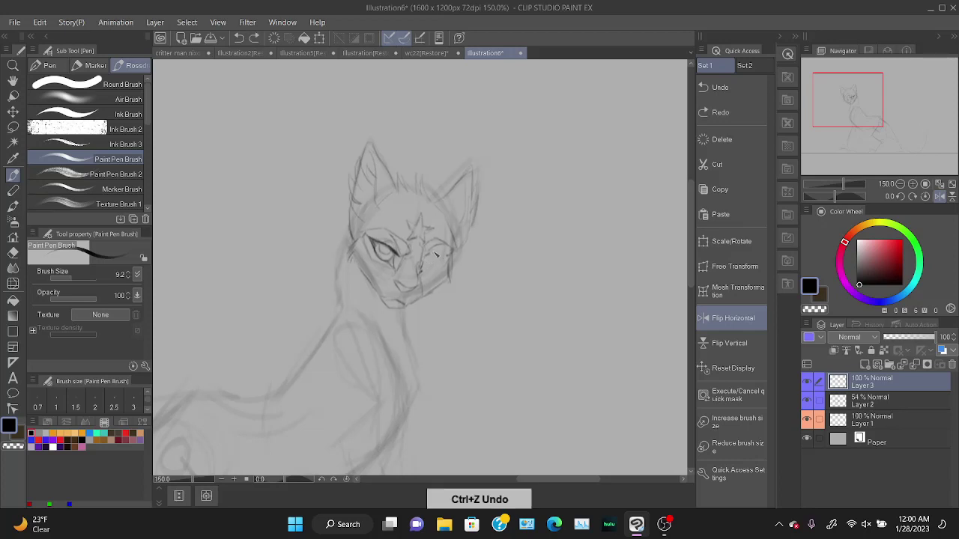
pyautogui.hotkey('ctrl', 'z')
pyautogui.click(875, 365)
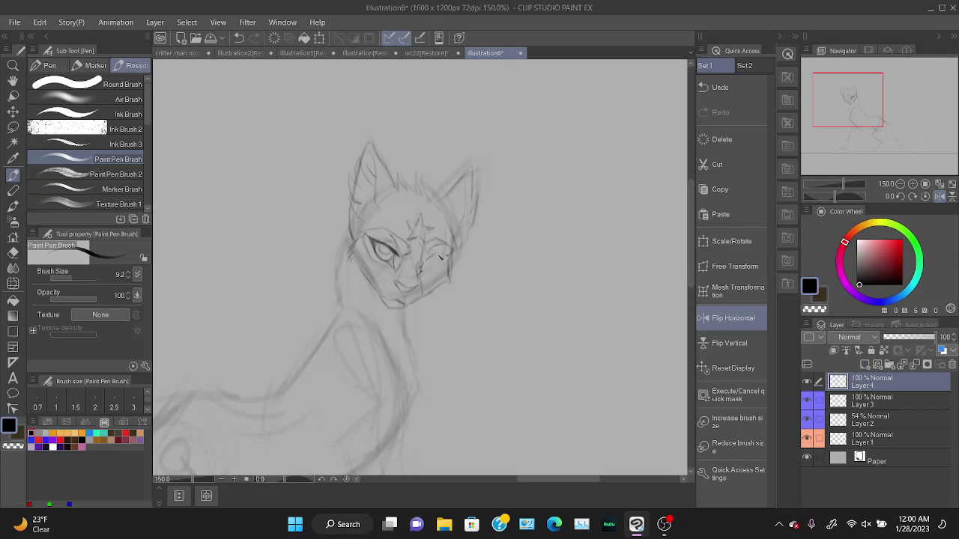
pyautogui.moveTo(433, 253)
pyautogui.mouseDown()
pyautogui.moveTo(445, 258)
pyautogui.moveTo(423, 264)
pyautogui.moveTo(432, 258)
pyautogui.mouseUp()
pyautogui.hotkey('ctrl', 'z')
pyautogui.moveTo(430, 267); pyautogui.dragTo(440, 256)
pyautogui.moveTo(499, 249)
pyautogui.mouseDown()
pyautogui.moveTo(497, 275)
pyautogui.moveTo(498, 261)
pyautogui.mouseUp()
pyautogui.moveTo(507, 256)
pyautogui.mouseDown()
pyautogui.moveTo(507, 270)
pyautogui.moveTo(524, 271)
pyautogui.mouseUp()
pyautogui.click(533, 267)
pyautogui.click(542, 266)
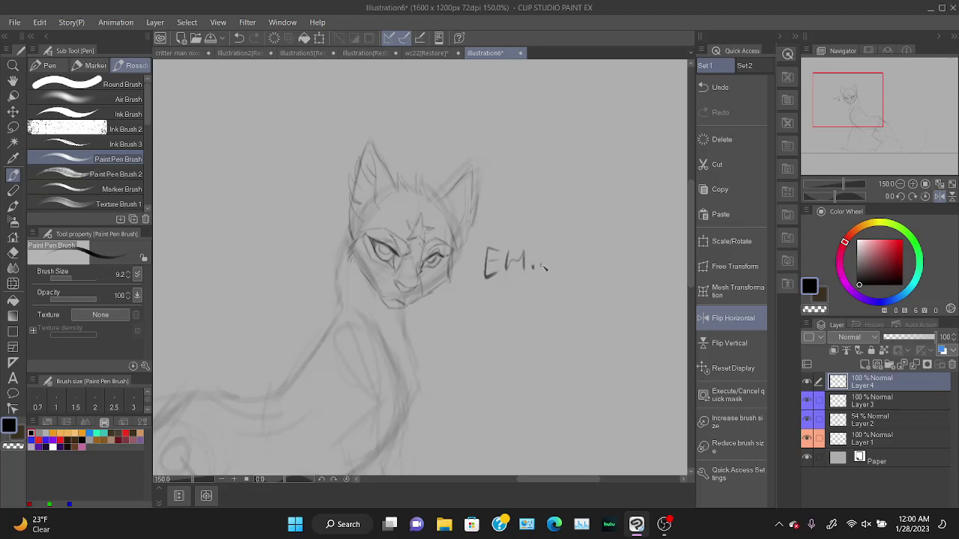
pyautogui.click(550, 267)
pyautogui.hotkey('ctrl', 'z')
pyautogui.hotkey('ctrl', 'z')
pyautogui.hotkey('ctrl', 'z')
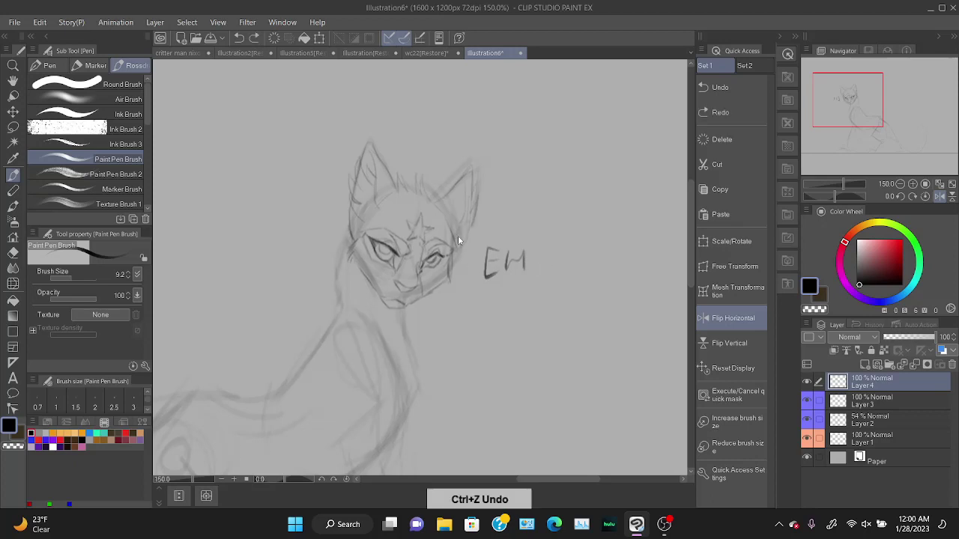
pyautogui.hotkey('ctrl', 'z')
pyautogui.hotkey('ctrl', 'z')
pyautogui.hotkey('ctrl', 'z')
# Refine the lines of the redrawn eye and merge Layer 4 down into Layer 3.
pyautogui.moveTo(423, 271); pyautogui.dragTo(442, 260)
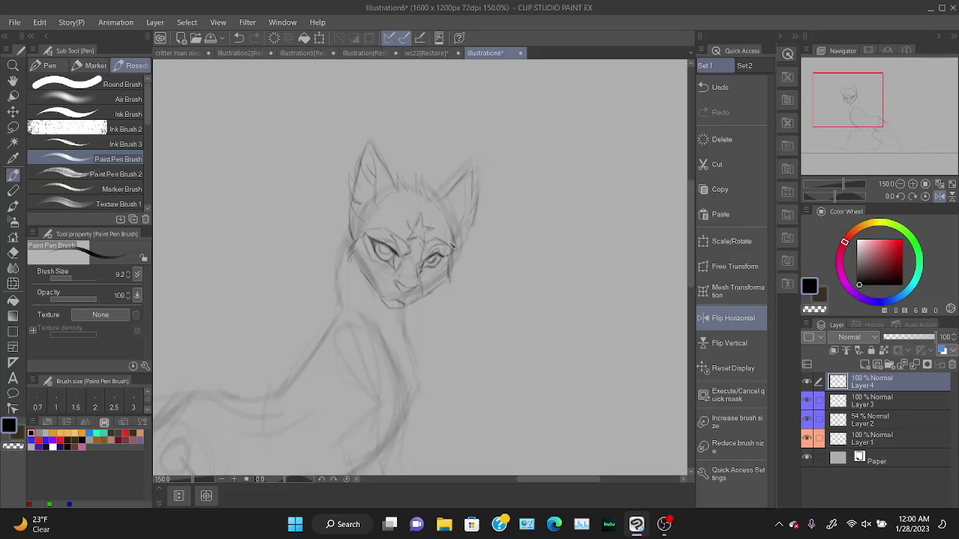
pyautogui.click(913, 364)
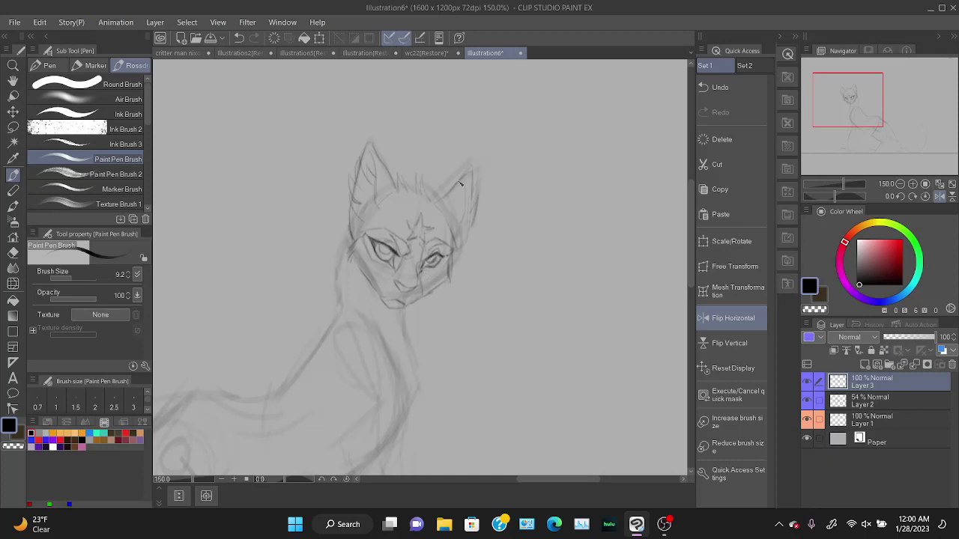
pyautogui.press('e')
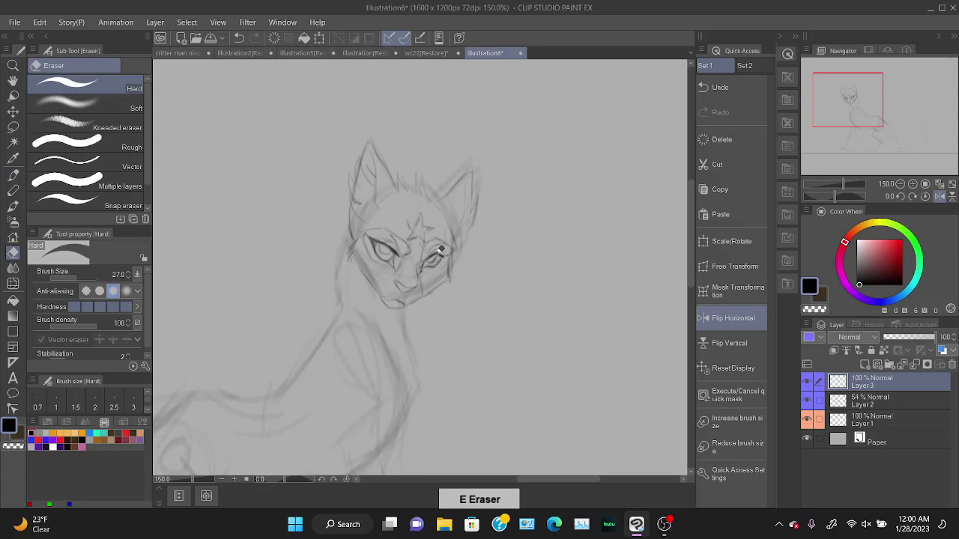
# Lasso the redrawn eye on Layer 3 and widen it to about 117% with Free Transform.
pyautogui.press('l')
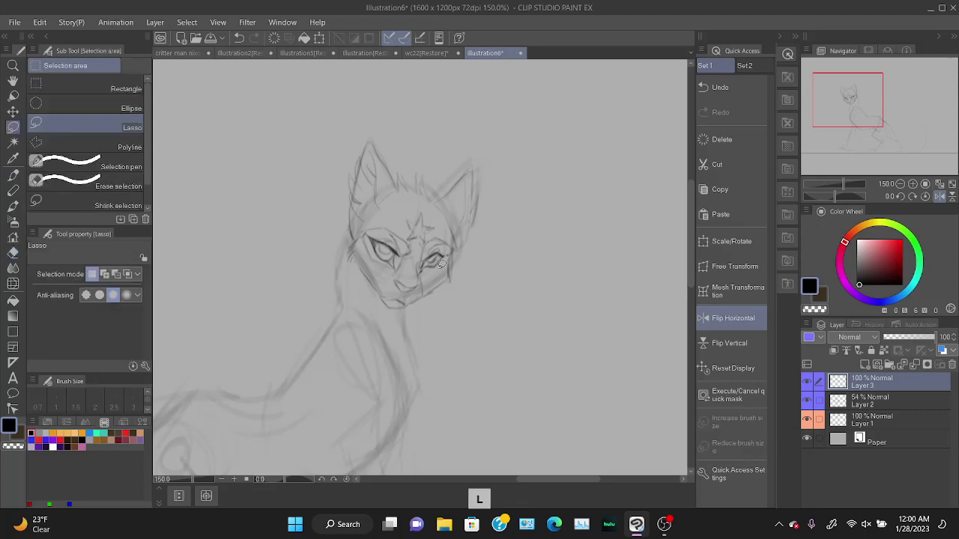
pyautogui.moveTo(437, 269)
pyautogui.mouseDown()
pyautogui.moveTo(446, 247)
pyautogui.moveTo(425, 260)
pyautogui.moveTo(433, 274)
pyautogui.moveTo(444, 264)
pyautogui.mouseUp()
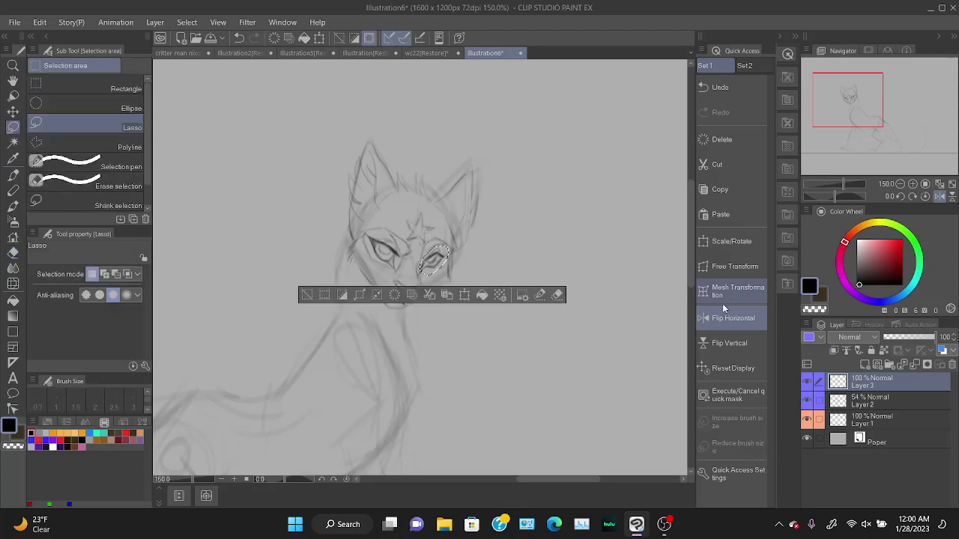
pyautogui.click(734, 291)
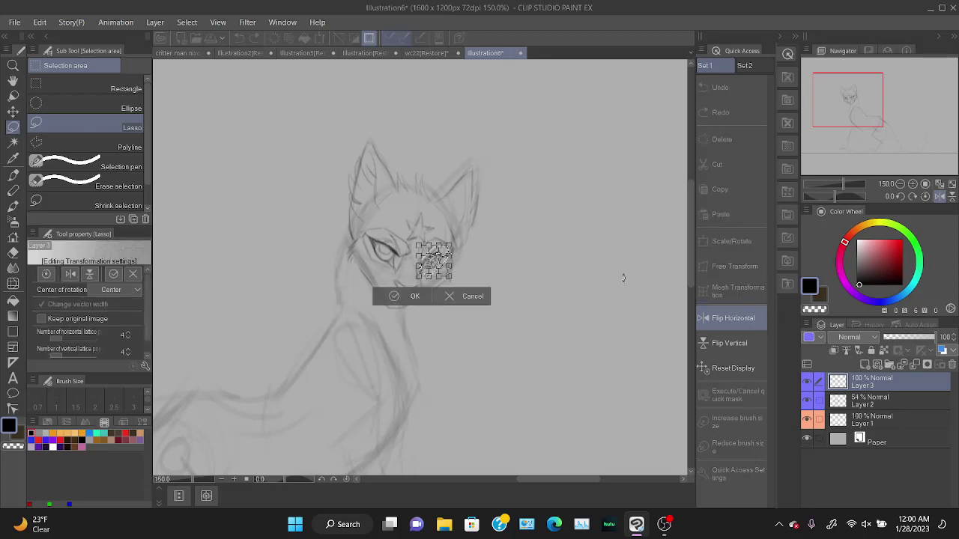
pyautogui.click(468, 296)
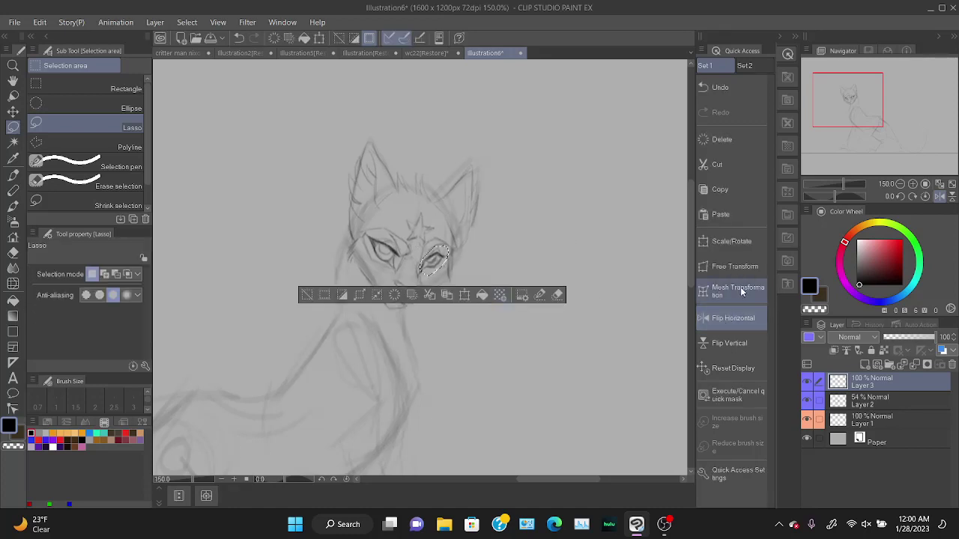
pyautogui.click(734, 267)
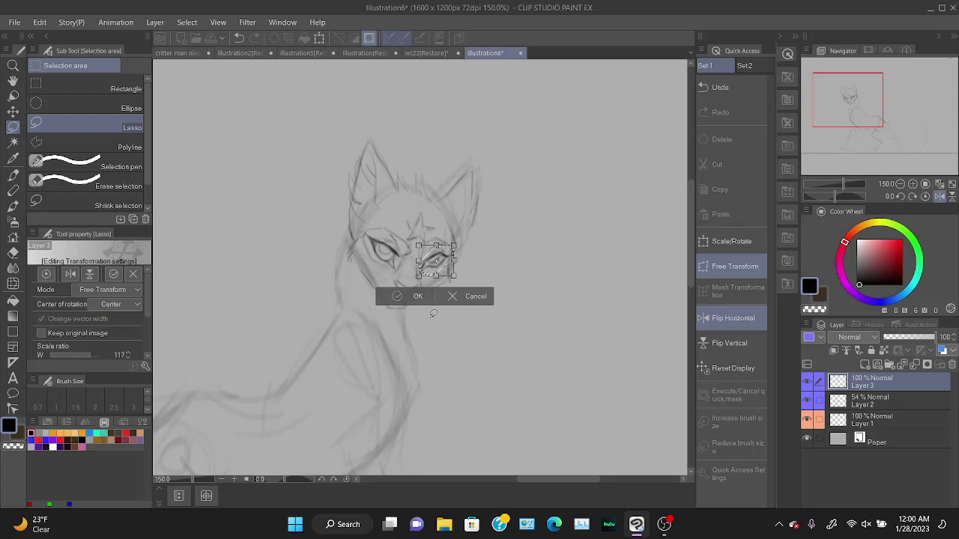
pyautogui.click(405, 297)
pyautogui.click(321, 296)
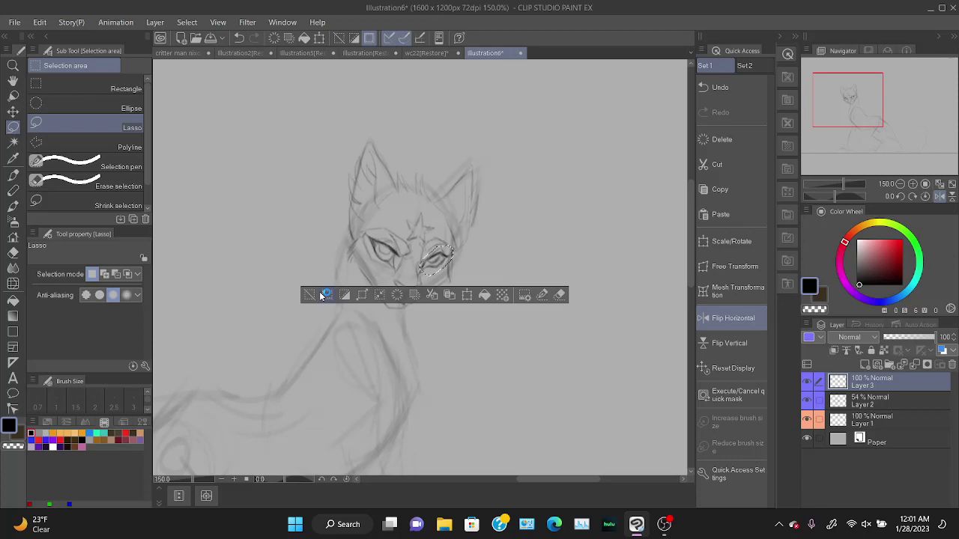
pyautogui.click(321, 297)
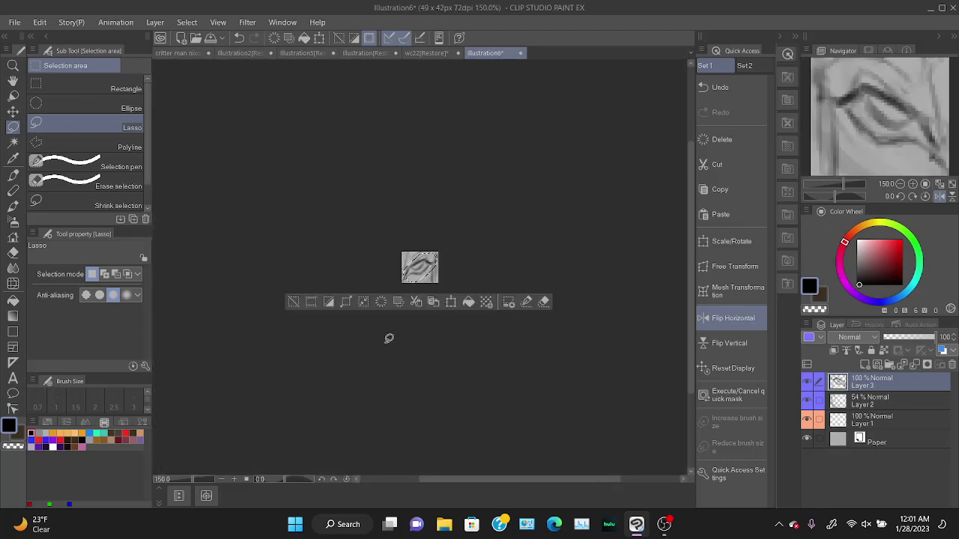
pyautogui.hotkey('ctrl', 'z')
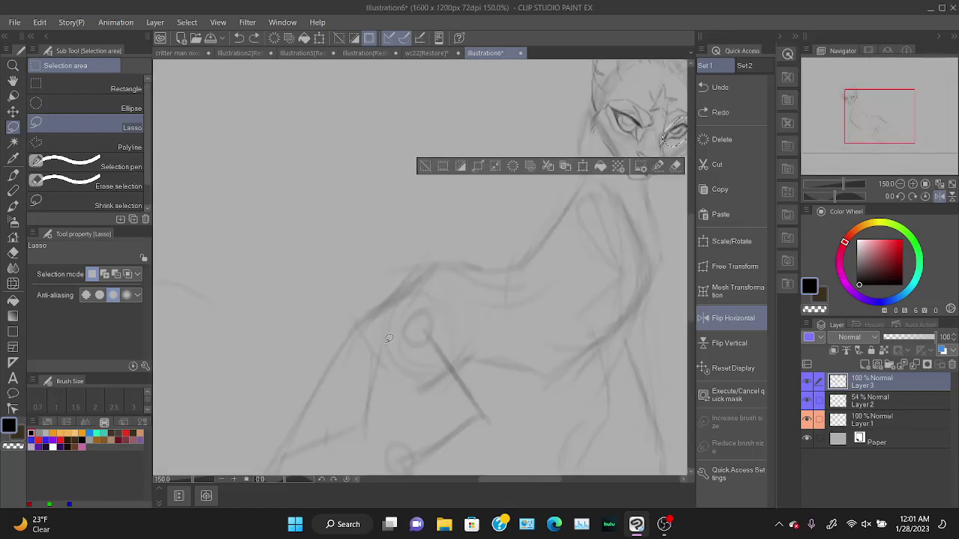
# Adjust the shape of the lassoed smaller eye with another Free Transform, apply it, and deselect.
pyautogui.click(424, 168)
pyautogui.moveTo(860, 129)
pyautogui.mouseDown()
pyautogui.moveTo(870, 126)
pyautogui.moveTo(844, 122)
pyautogui.mouseUp()
pyautogui.moveTo(564, 185)
pyautogui.mouseDown()
pyautogui.moveTo(562, 160)
pyautogui.moveTo(544, 181)
pyautogui.moveTo(561, 190)
pyautogui.mouseUp()
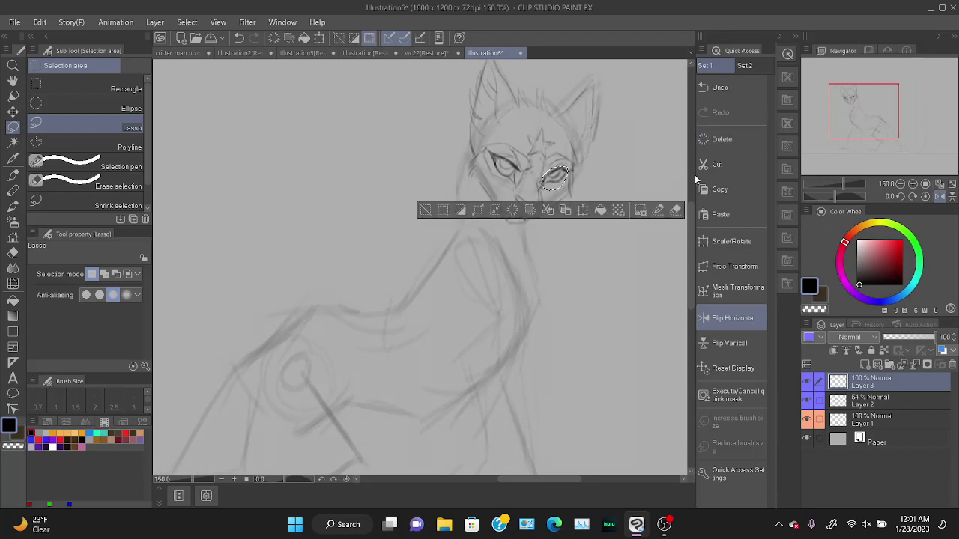
pyautogui.click(728, 269)
pyautogui.moveTo(554, 192); pyautogui.dragTo(552, 194)
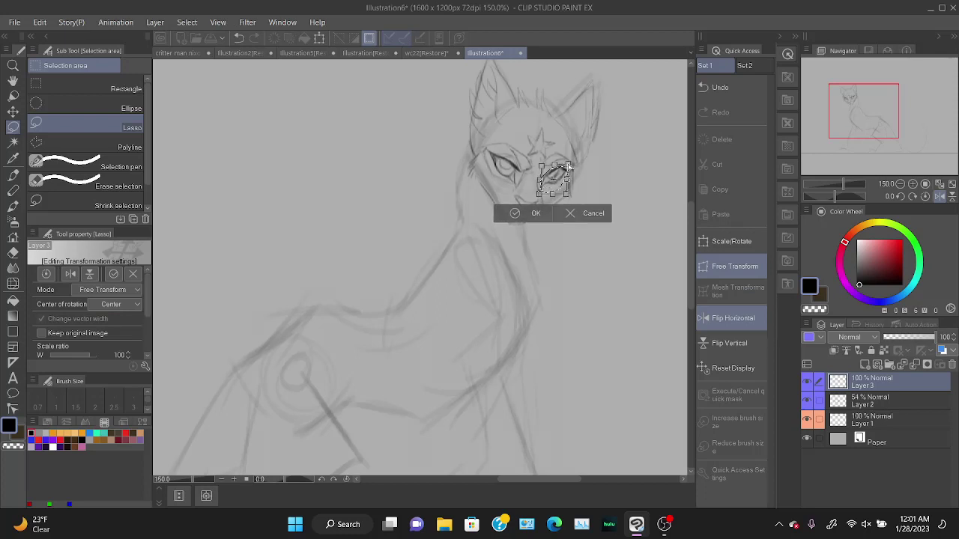
pyautogui.click(531, 214)
pyautogui.click(423, 214)
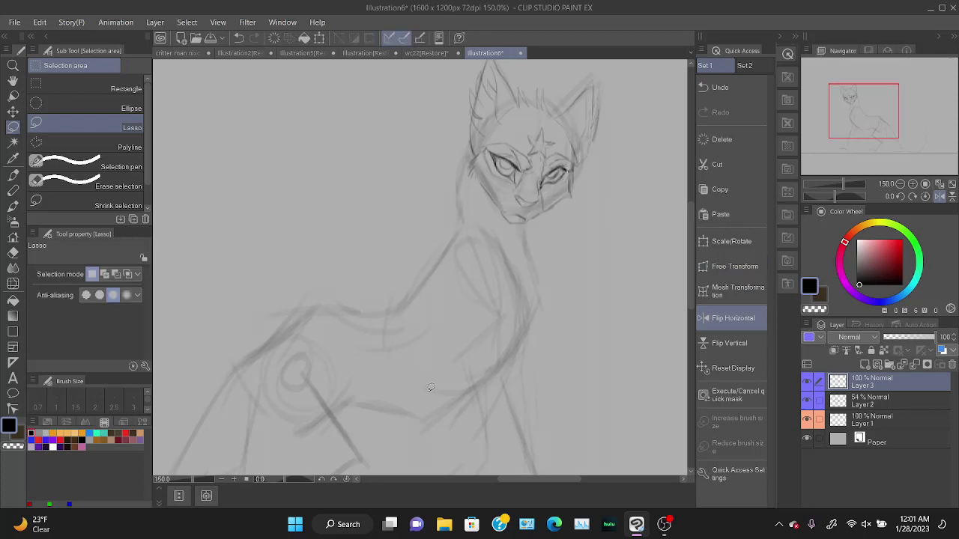
# Draw a spiky fur outline on Layer 3 rising along the back of the neck with the Paint Pen Brush.
pyautogui.moveTo(842, 119); pyautogui.dragTo(839, 117)
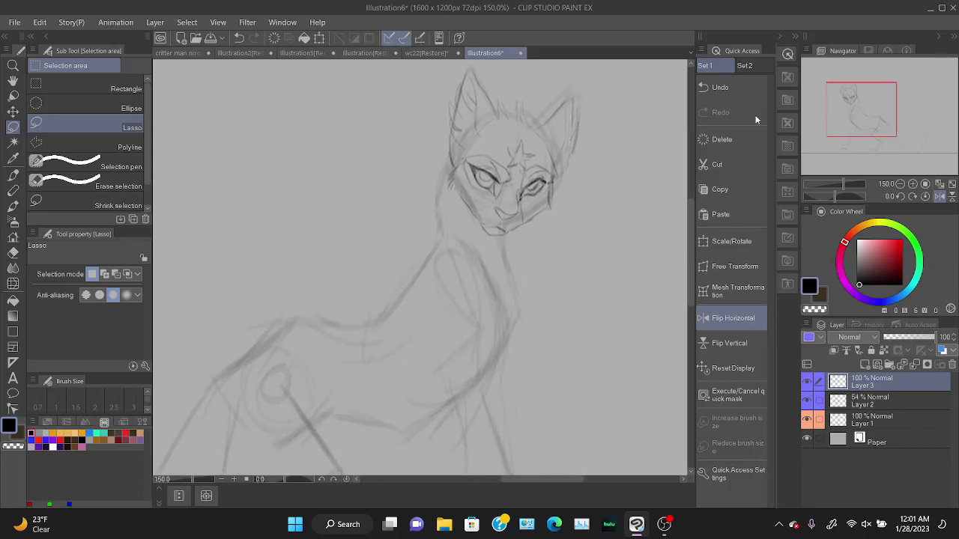
pyautogui.press('b')
pyautogui.moveTo(442, 196); pyautogui.dragTo(432, 236)
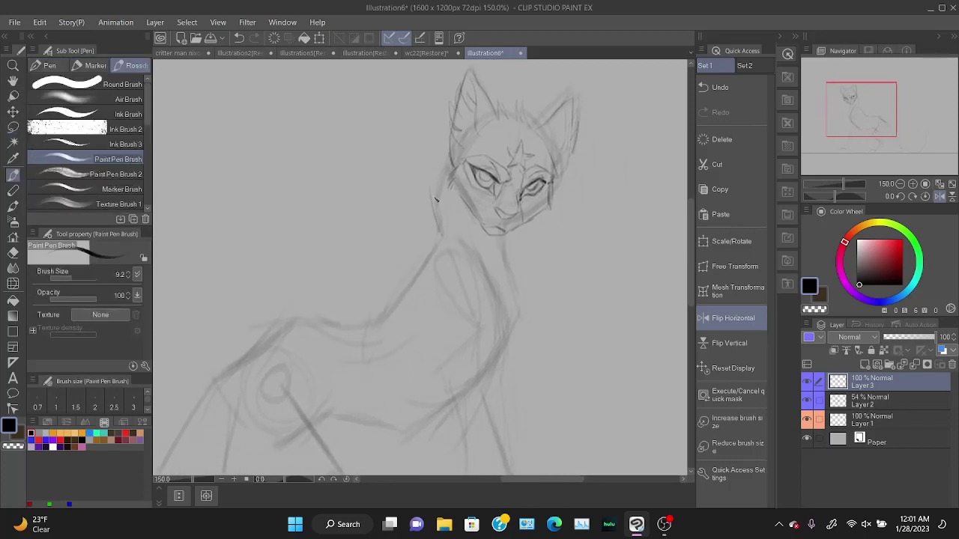
pyautogui.moveTo(426, 163); pyautogui.dragTo(433, 220)
pyautogui.moveTo(425, 152); pyautogui.dragTo(433, 196)
pyautogui.hotkey('ctrl', 'z')
pyautogui.moveTo(437, 154); pyautogui.dragTo(427, 133)
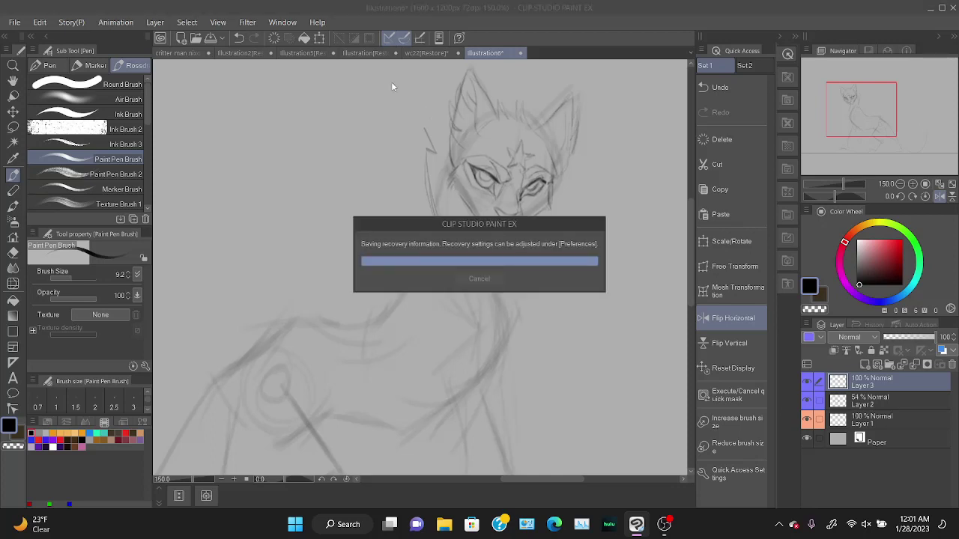
# Extend the spiky neck fur outline on Layer 3 upward with short tufts beside the ear.
pyautogui.moveTo(430, 112)
pyautogui.mouseDown()
pyautogui.moveTo(427, 95)
pyautogui.moveTo(452, 115)
pyautogui.moveTo(448, 98)
pyautogui.mouseUp()
pyautogui.hotkey('ctrl', 'z')
pyautogui.hotkey('ctrl', 'z')
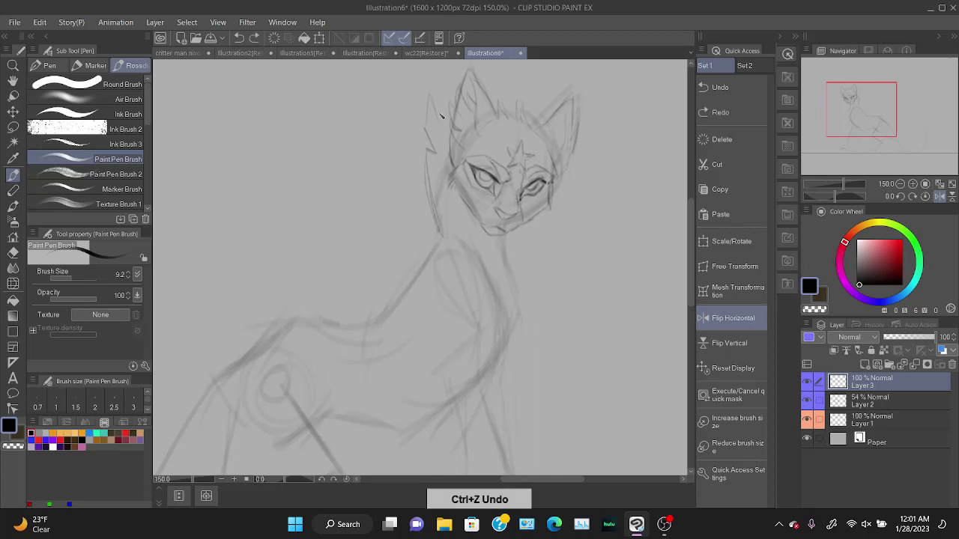
pyautogui.moveTo(442, 90); pyautogui.dragTo(434, 120)
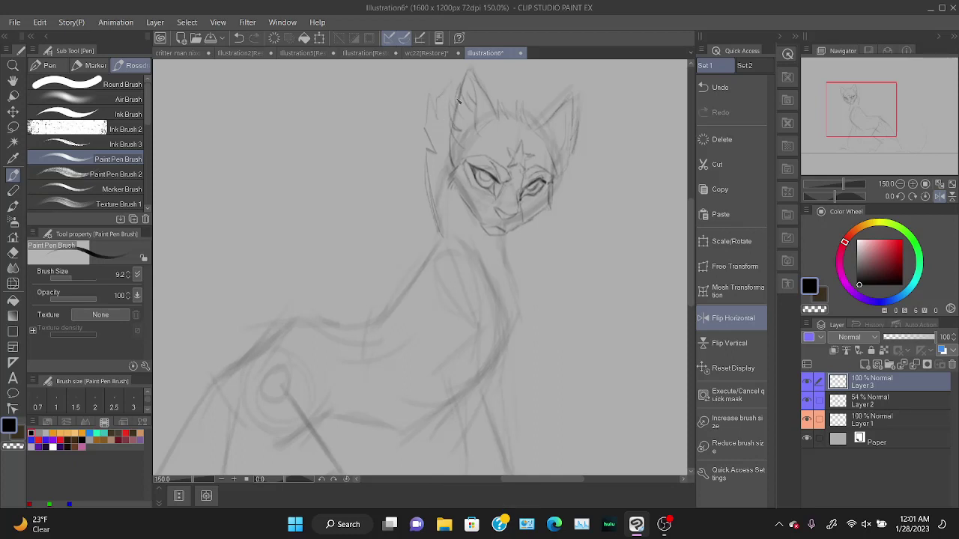
# Try several pointed fur strokes at the lower back of the neck, undoing the unwanted attempts.
pyautogui.moveTo(429, 175)
pyautogui.mouseDown()
pyautogui.moveTo(435, 243)
pyautogui.moveTo(485, 274)
pyautogui.mouseUp()
pyautogui.hotkey('ctrl', 'z')
pyautogui.hotkey('ctrl', 'z')
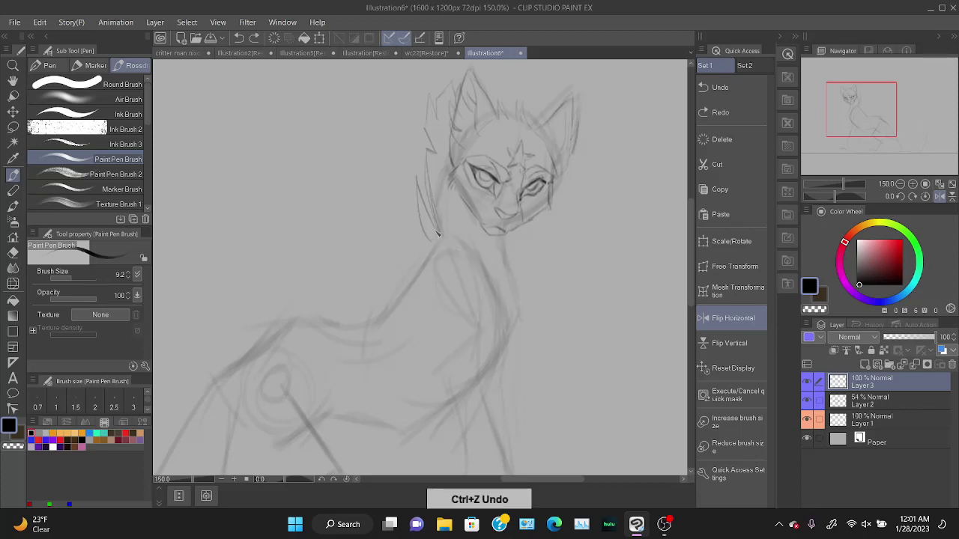
pyautogui.hotkey('ctrl', 'z')
pyautogui.moveTo(423, 194)
pyautogui.mouseDown()
pyautogui.moveTo(420, 244)
pyautogui.moveTo(444, 237)
pyautogui.moveTo(456, 252)
pyautogui.mouseUp()
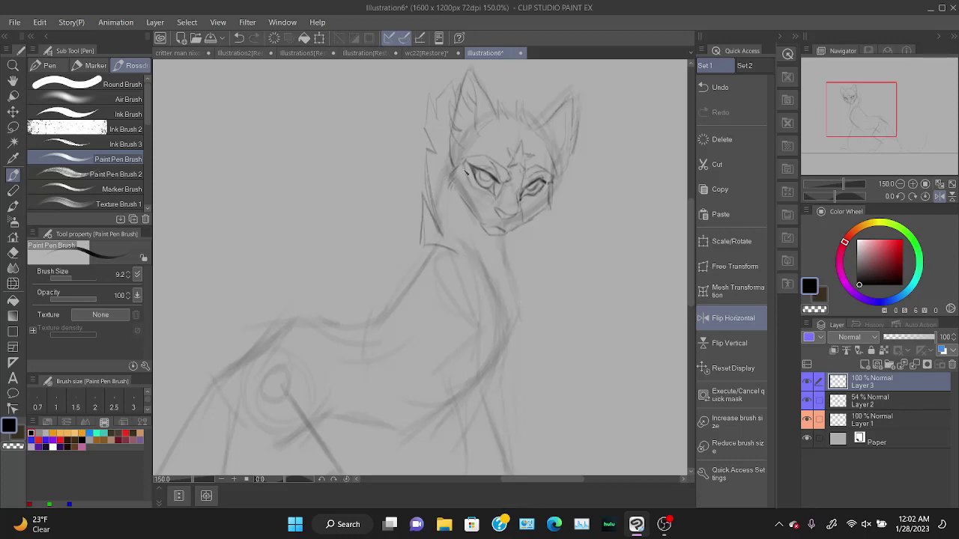
pyautogui.hotkey('ctrl', 'z')
pyautogui.moveTo(432, 215)
pyautogui.mouseDown()
pyautogui.moveTo(408, 137)
pyautogui.moveTo(419, 153)
pyautogui.moveTo(441, 132)
pyautogui.mouseUp()
pyautogui.hotkey('ctrl', 'z')
pyautogui.hotkey('ctrl', 'z')
pyautogui.hotkey('ctrl', 'z')
pyautogui.hotkey('ctrl', 'z')
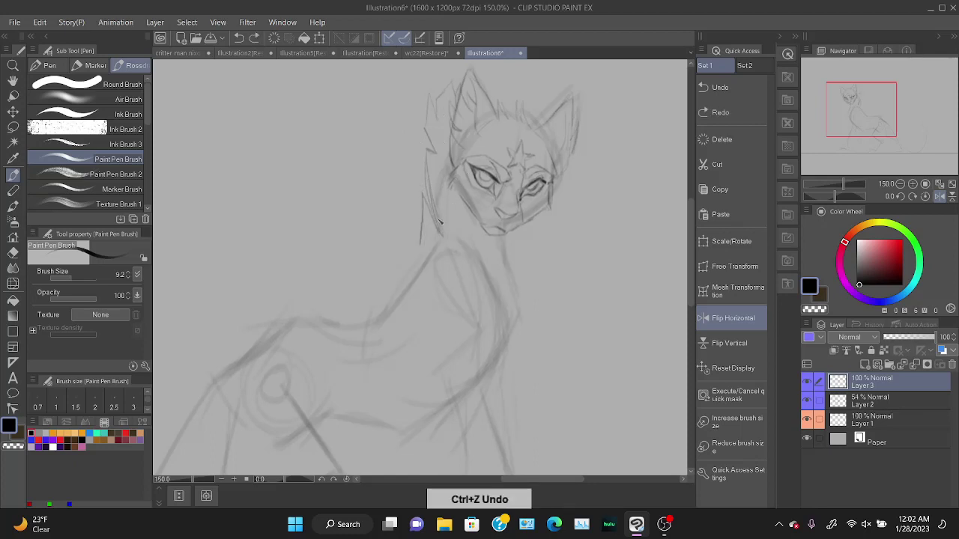
pyautogui.hotkey('ctrl', 'z')
pyautogui.moveTo(433, 203); pyautogui.dragTo(481, 257)
pyautogui.hotkey('ctrl', 'z')
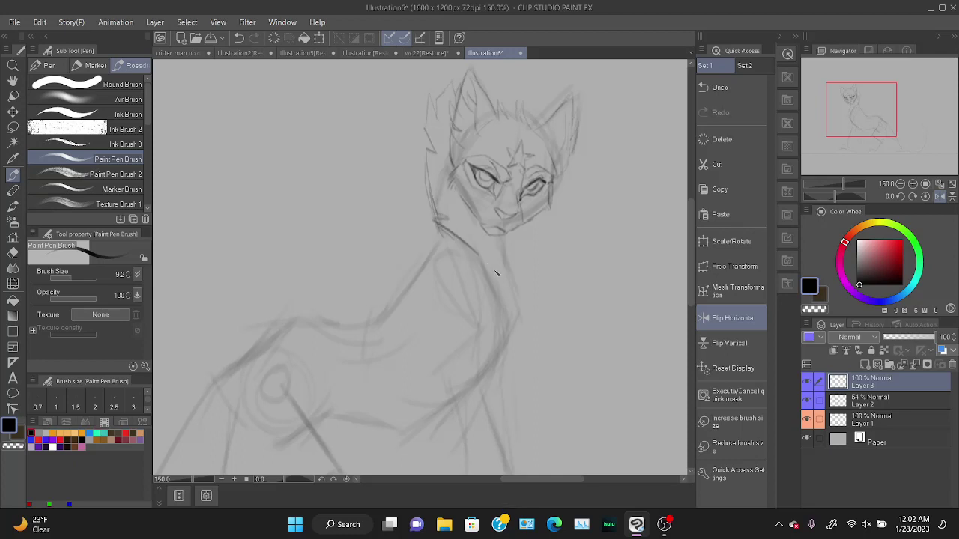
pyautogui.hotkey('ctrl', 'z')
# Erase the spiky fur outline along the back of the neck with the Hard eraser.
pyautogui.press('e')
pyautogui.moveTo(427, 153); pyautogui.dragTo(436, 206)
pyautogui.moveTo(433, 134); pyautogui.dragTo(437, 101)
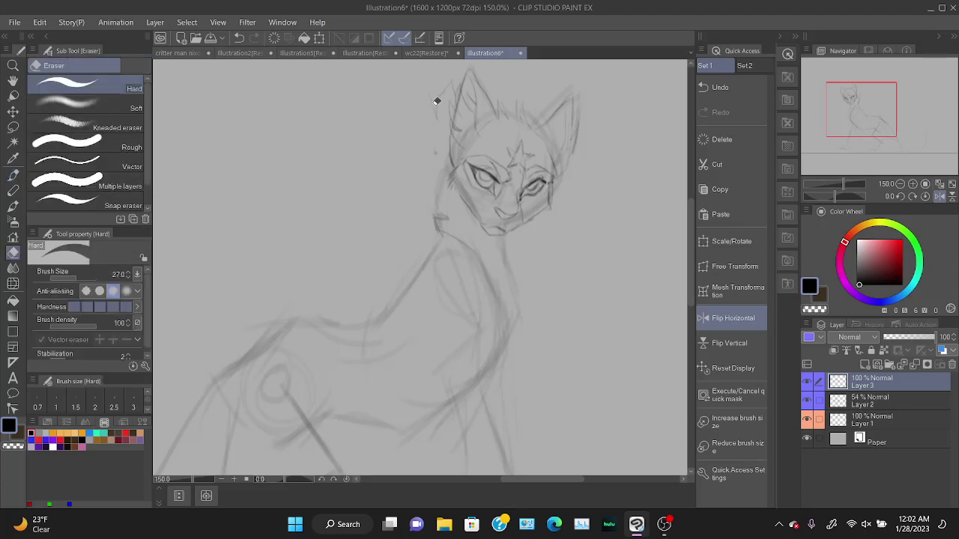
# Redraw the neck fur with the Paint Pen Brush as a smooth outward curve, adding tufts beside the ear and a pointed lower end.
pyautogui.press('p')
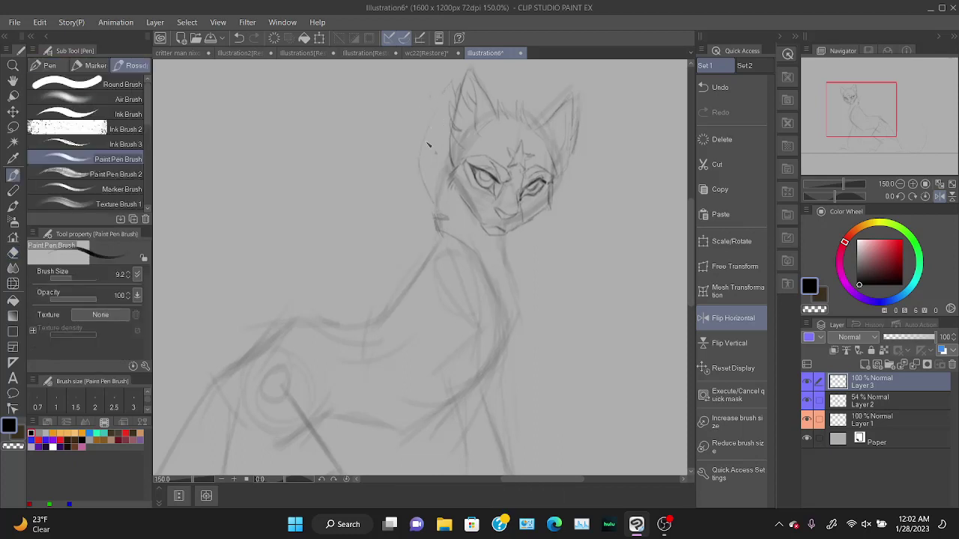
pyautogui.moveTo(442, 98)
pyautogui.mouseDown()
pyautogui.moveTo(452, 120)
pyautogui.moveTo(451, 105)
pyautogui.mouseUp()
pyautogui.hotkey('ctrl', 'z')
pyautogui.moveTo(425, 186); pyautogui.dragTo(448, 219)
# Draw the throat line from the jaw into a spiky chest fur outline and define the front of the chest.
pyautogui.moveTo(547, 216)
pyautogui.mouseDown()
pyautogui.moveTo(509, 273)
pyautogui.moveTo(535, 303)
pyautogui.moveTo(533, 334)
pyautogui.mouseUp()
pyautogui.moveTo(528, 337); pyautogui.dragTo(507, 385)
pyautogui.moveTo(514, 345); pyautogui.dragTo(496, 367)
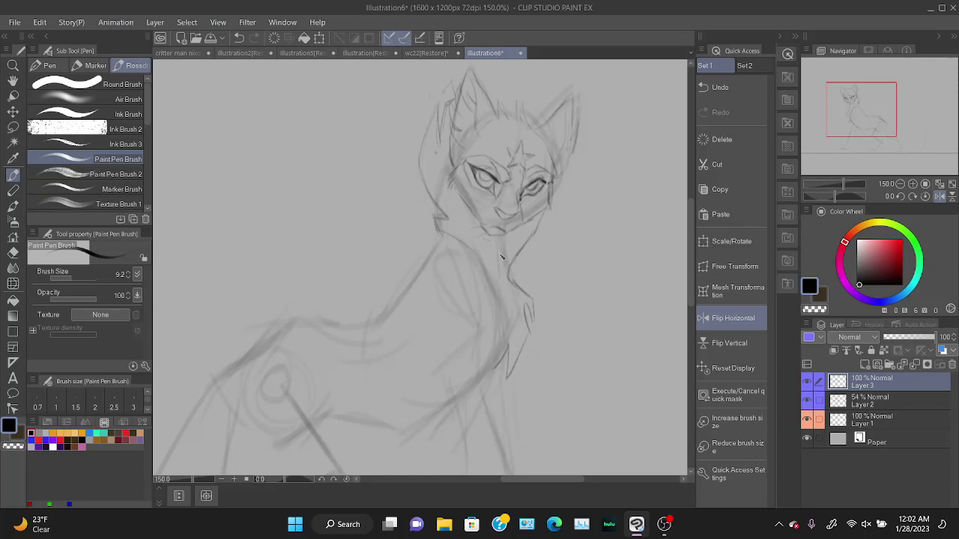
pyautogui.moveTo(884, 107); pyautogui.dragTo(882, 100)
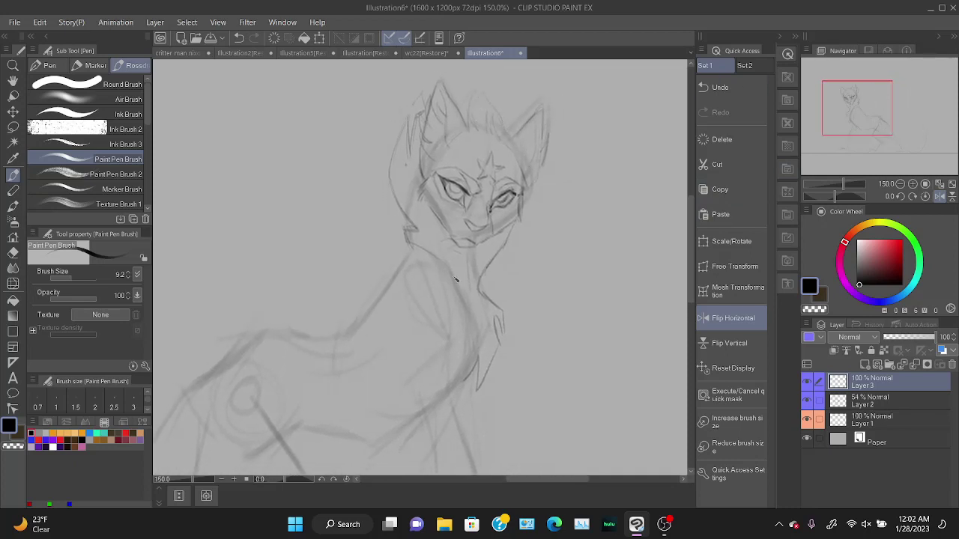
pyautogui.moveTo(453, 277)
pyautogui.mouseDown()
pyautogui.moveTo(473, 321)
pyautogui.moveTo(453, 396)
pyautogui.mouseUp()
# Draw the front leg from the elbow down to the wrist and outline a first version of its paw.
pyautogui.moveTo(867, 124); pyautogui.dragTo(853, 133)
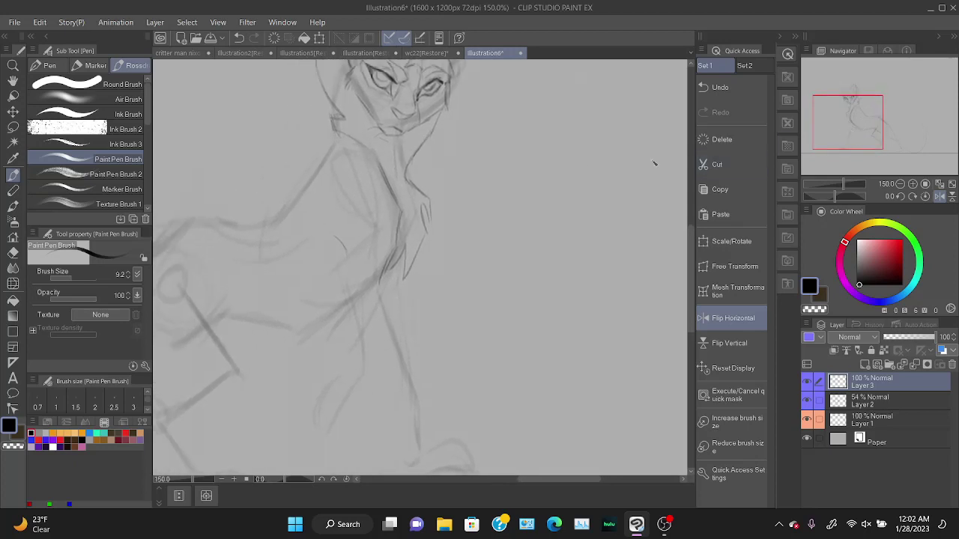
pyautogui.moveTo(341, 249)
pyautogui.mouseDown()
pyautogui.moveTo(328, 288)
pyautogui.moveTo(346, 252)
pyautogui.moveTo(335, 293)
pyautogui.moveTo(335, 273)
pyautogui.moveTo(323, 297)
pyautogui.moveTo(329, 289)
pyautogui.moveTo(326, 321)
pyautogui.moveTo(330, 308)
pyautogui.moveTo(364, 339)
pyautogui.moveTo(338, 311)
pyautogui.moveTo(380, 363)
pyautogui.mouseUp()
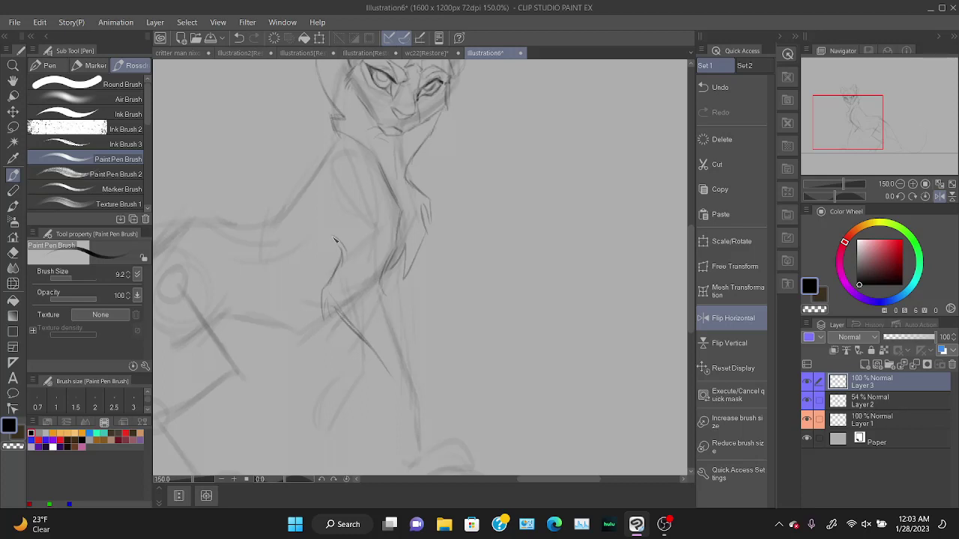
pyautogui.moveTo(381, 288); pyautogui.dragTo(421, 382)
pyautogui.moveTo(398, 307)
pyautogui.mouseDown()
pyautogui.moveTo(435, 400)
pyautogui.moveTo(374, 356)
pyautogui.moveTo(441, 408)
pyautogui.mouseUp()
pyautogui.moveTo(409, 406)
pyautogui.mouseDown()
pyautogui.moveTo(415, 419)
pyautogui.moveTo(450, 409)
pyautogui.moveTo(473, 428)
pyautogui.moveTo(458, 433)
pyautogui.moveTo(453, 406)
pyautogui.moveTo(465, 432)
pyautogui.moveTo(426, 425)
pyautogui.mouseUp()
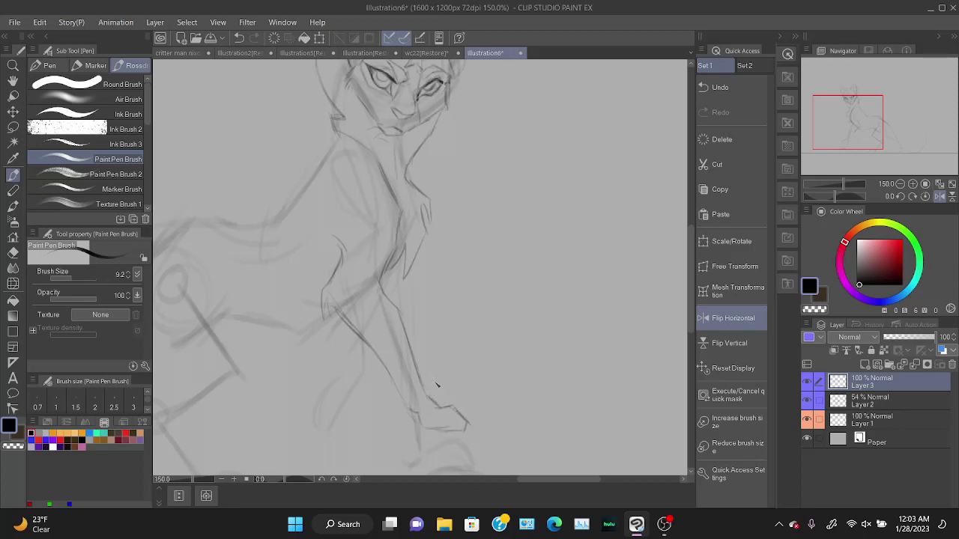
# Erase the front paw and redraw it with a toe outline, refining the lower leg lines that lead into it.
pyautogui.press('e')
pyautogui.moveTo(449, 411)
pyautogui.mouseDown()
pyautogui.moveTo(467, 436)
pyautogui.moveTo(476, 432)
pyautogui.mouseUp()
pyautogui.press('b')
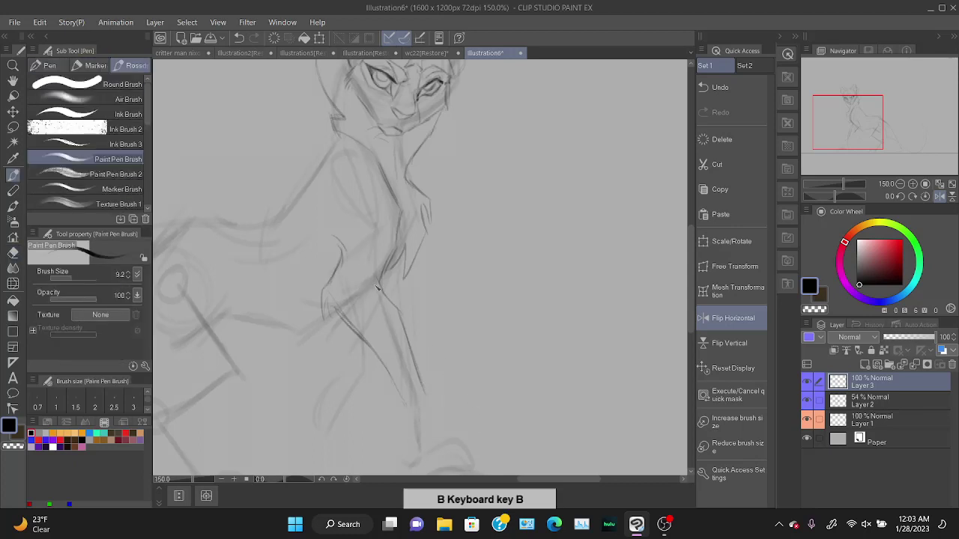
pyautogui.moveTo(367, 343); pyautogui.dragTo(409, 405)
pyautogui.moveTo(365, 344)
pyautogui.mouseDown()
pyautogui.moveTo(415, 409)
pyautogui.moveTo(408, 375)
pyautogui.moveTo(423, 388)
pyautogui.moveTo(420, 373)
pyautogui.moveTo(433, 397)
pyautogui.moveTo(415, 398)
pyautogui.moveTo(421, 412)
pyautogui.moveTo(423, 387)
pyautogui.moveTo(469, 410)
pyautogui.mouseUp()
pyautogui.hotkey('ctrl', 'z')
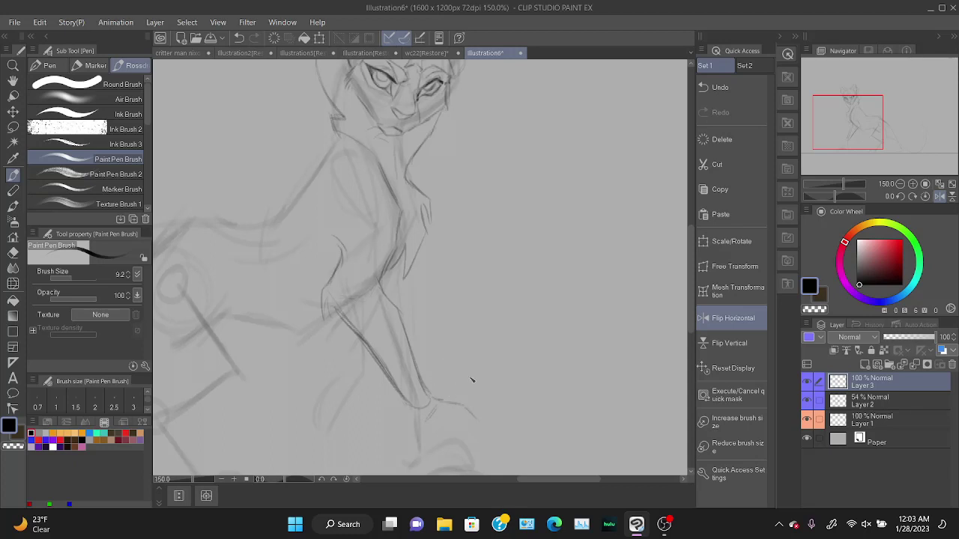
pyautogui.moveTo(473, 417)
pyautogui.mouseDown()
pyautogui.moveTo(447, 436)
pyautogui.moveTo(468, 428)
pyautogui.moveTo(431, 398)
pyautogui.moveTo(416, 419)
pyautogui.moveTo(407, 405)
pyautogui.moveTo(435, 431)
pyautogui.mouseUp()
pyautogui.moveTo(457, 412)
pyautogui.mouseDown()
pyautogui.moveTo(412, 405)
pyautogui.moveTo(425, 424)
pyautogui.mouseUp()
pyautogui.moveTo(429, 390)
pyautogui.mouseDown()
pyautogui.moveTo(468, 404)
pyautogui.moveTo(477, 426)
pyautogui.moveTo(435, 430)
pyautogui.moveTo(476, 424)
pyautogui.mouseUp()
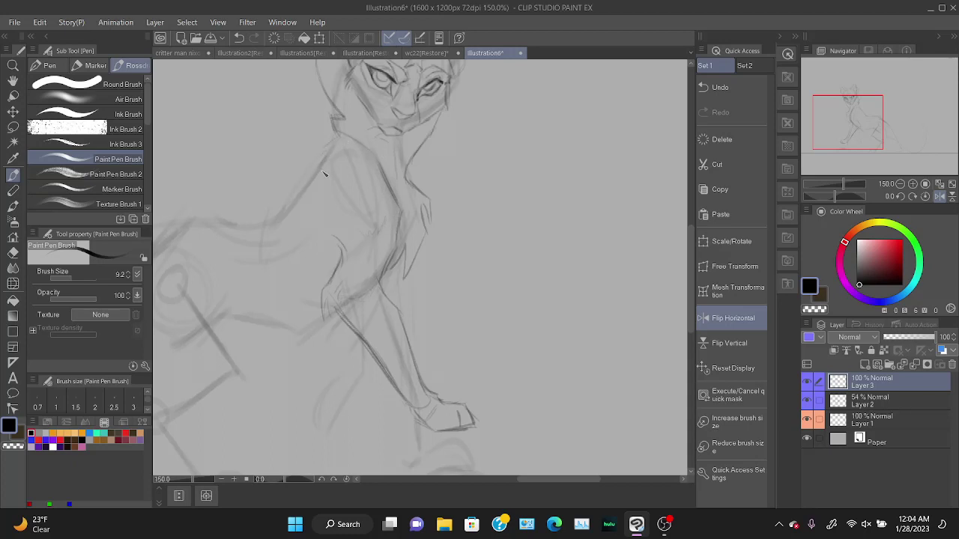
# Draw a shoulder contour, the line down the back of the neck, and spiky belly fur behind the elbow.
pyautogui.moveTo(324, 176); pyautogui.dragTo(316, 215)
pyautogui.moveTo(343, 157); pyautogui.dragTo(485, 157)
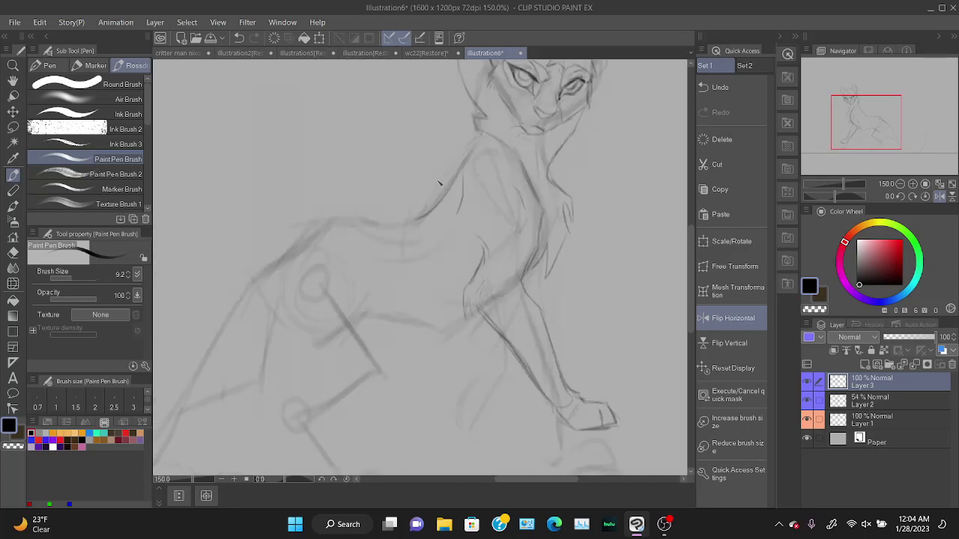
pyautogui.moveTo(445, 325)
pyautogui.mouseDown()
pyautogui.moveTo(414, 336)
pyautogui.moveTo(426, 340)
pyautogui.mouseUp()
pyautogui.moveTo(467, 321)
pyautogui.mouseDown()
pyautogui.moveTo(448, 344)
pyautogui.moveTo(464, 338)
pyautogui.mouseUp()
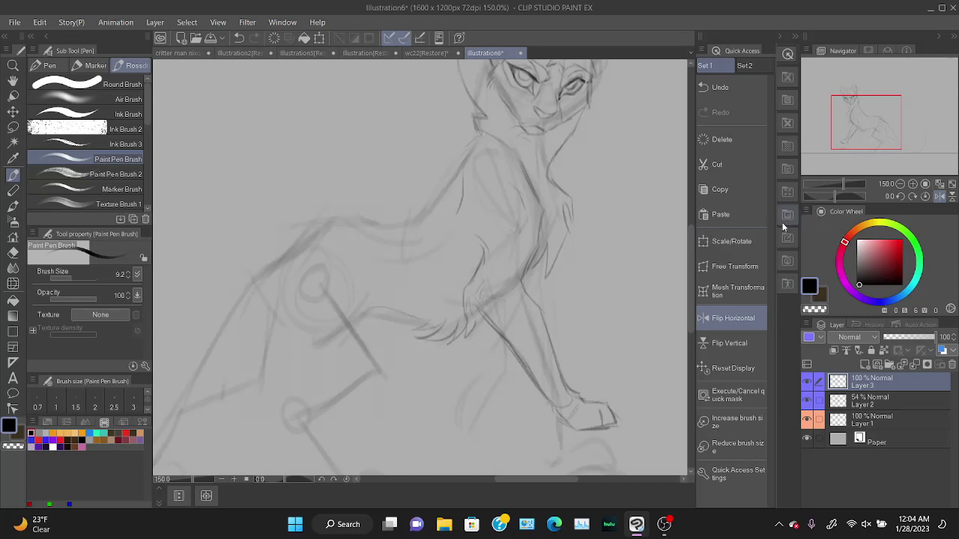
# Flip the view horizontally, draw the back line from the shoulders toward the hips, and clean up its end with the eraser.
pyautogui.click(737, 330)
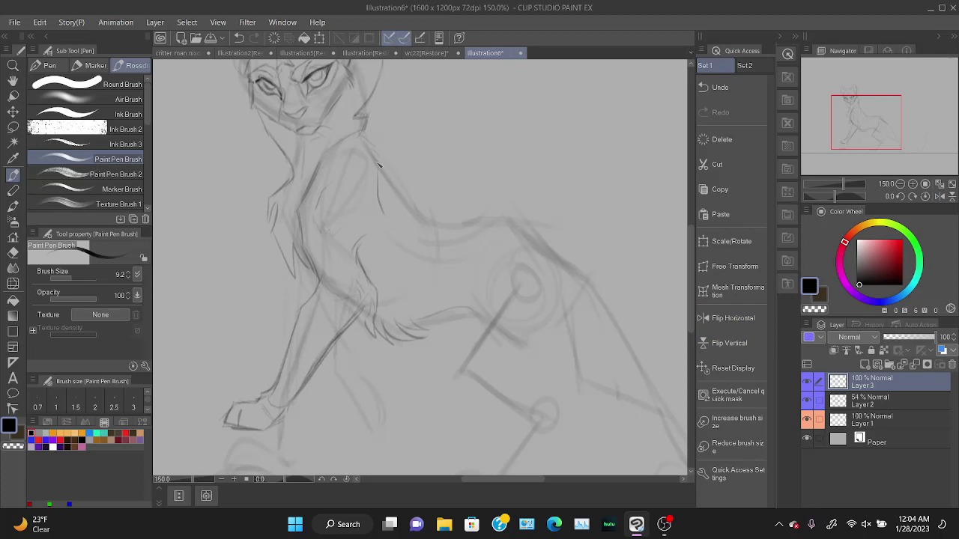
pyautogui.moveTo(379, 164)
pyautogui.mouseDown()
pyautogui.moveTo(451, 223)
pyautogui.moveTo(428, 220)
pyautogui.moveTo(504, 204)
pyautogui.moveTo(479, 231)
pyautogui.moveTo(514, 219)
pyautogui.mouseUp()
pyautogui.moveTo(850, 184); pyautogui.dragTo(840, 185)
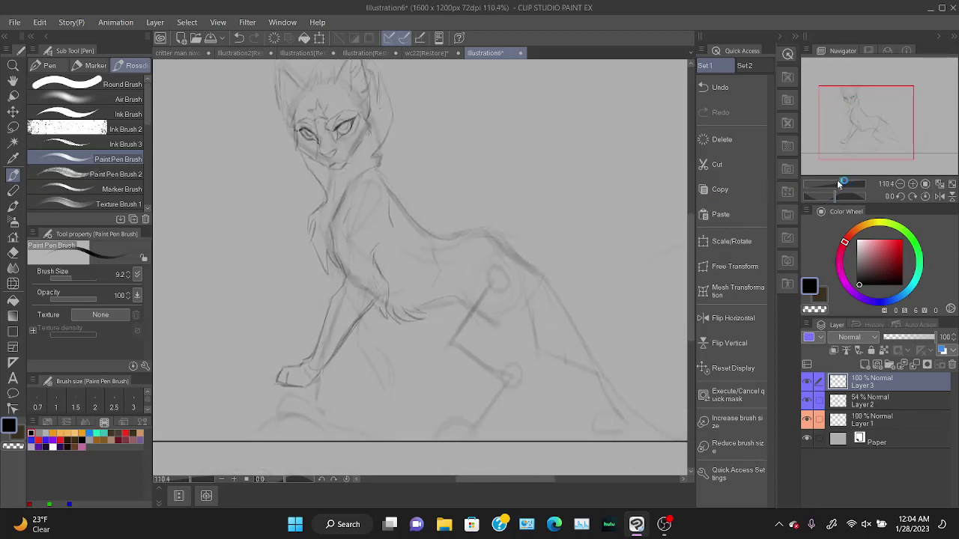
pyautogui.press('e')
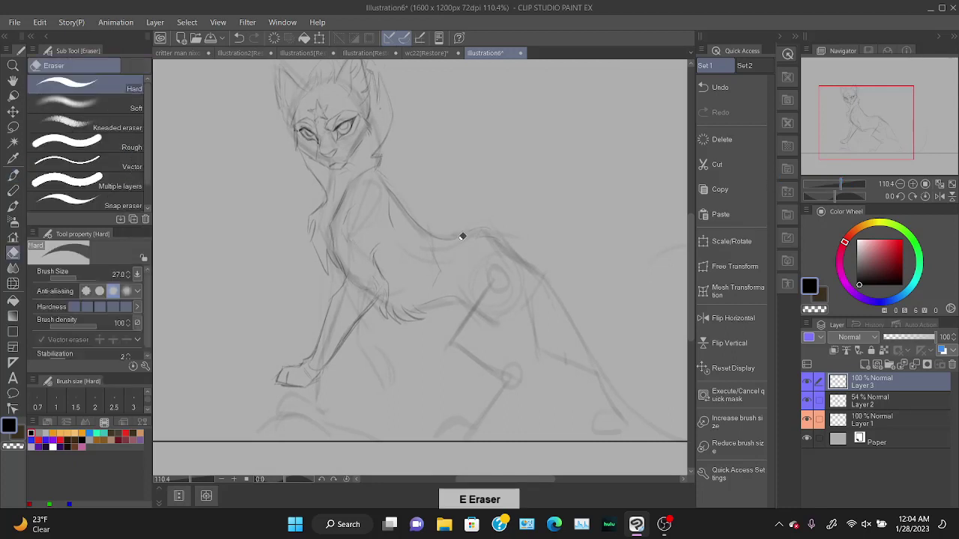
pyautogui.press('b')
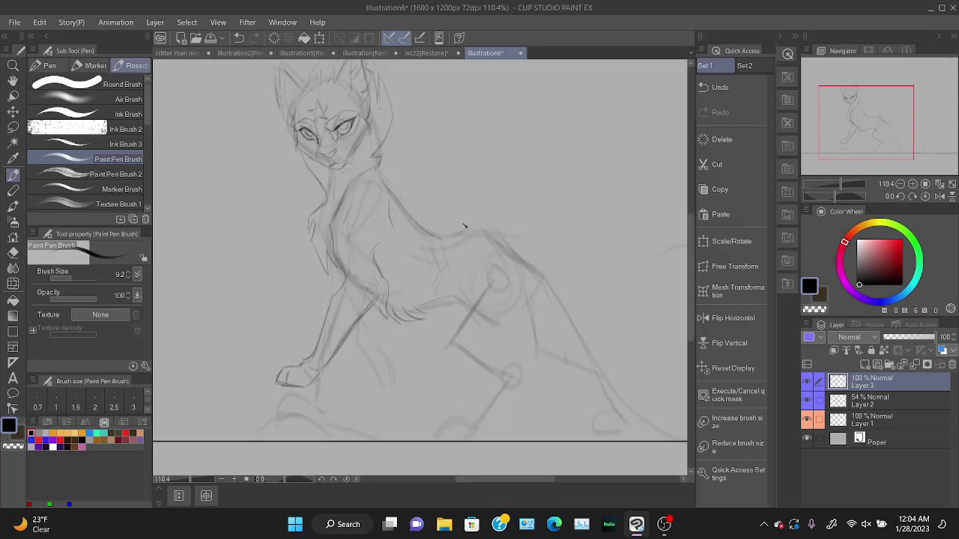
# Draw the raised rump line over the hips and a curved contour for the front of the thigh.
pyautogui.moveTo(451, 234)
pyautogui.mouseDown()
pyautogui.moveTo(482, 219)
pyautogui.moveTo(523, 257)
pyautogui.mouseUp()
pyautogui.moveTo(459, 259); pyautogui.dragTo(465, 288)
pyautogui.moveTo(489, 219); pyautogui.dragTo(520, 236)
# Lasso the front leg on Layer 3, enlarge and reshape it toward the paw with Free Transform, deselect, and hide Layer 2.
pyautogui.scroll(2, 339, 342)
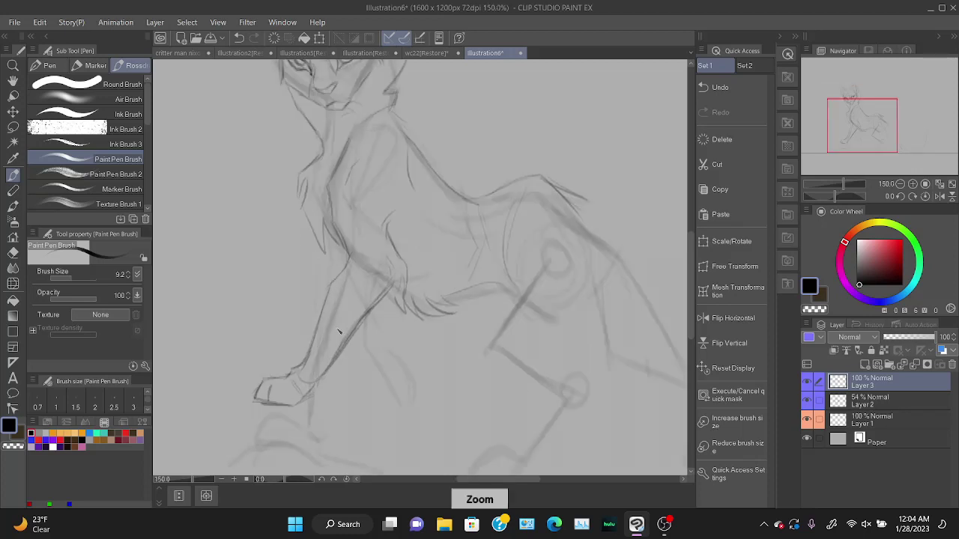
pyautogui.scroll(-3, 336, 338)
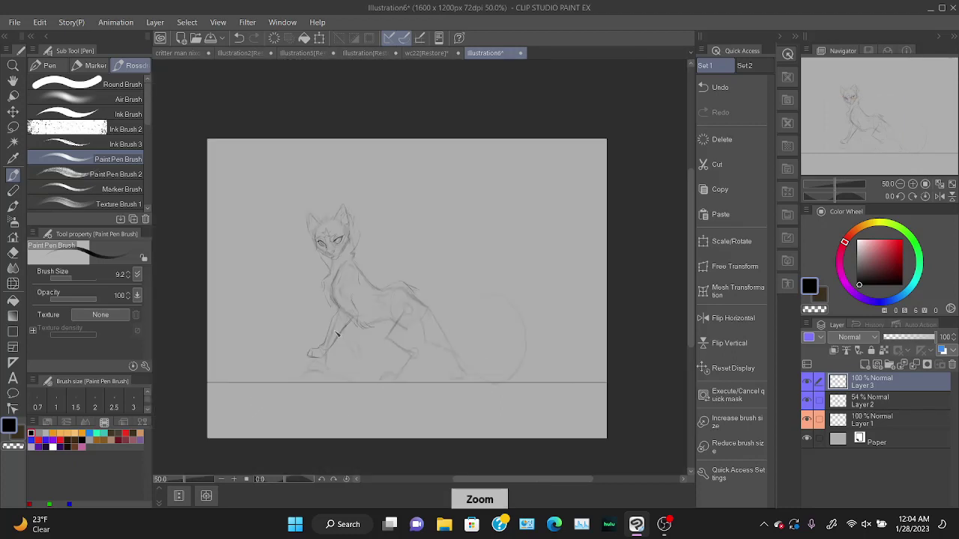
pyautogui.scroll(1, 337, 336)
pyautogui.press('m')
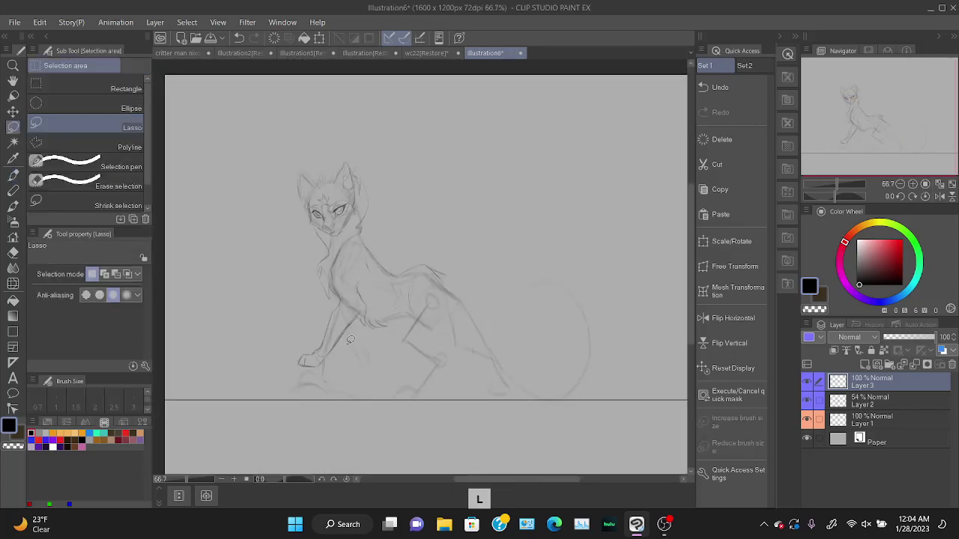
pyautogui.moveTo(348, 341)
pyautogui.mouseDown()
pyautogui.moveTo(283, 358)
pyautogui.moveTo(358, 362)
pyautogui.mouseUp()
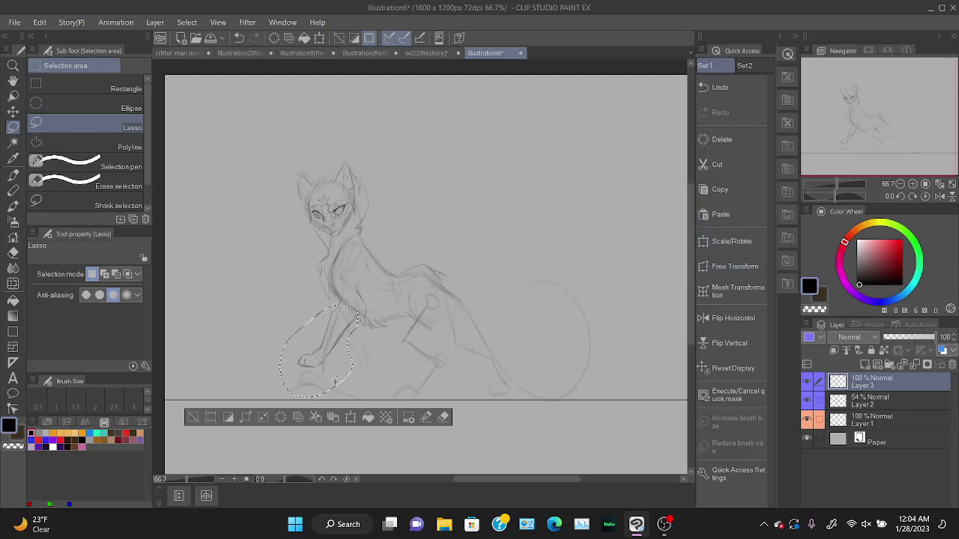
pyautogui.click(740, 271)
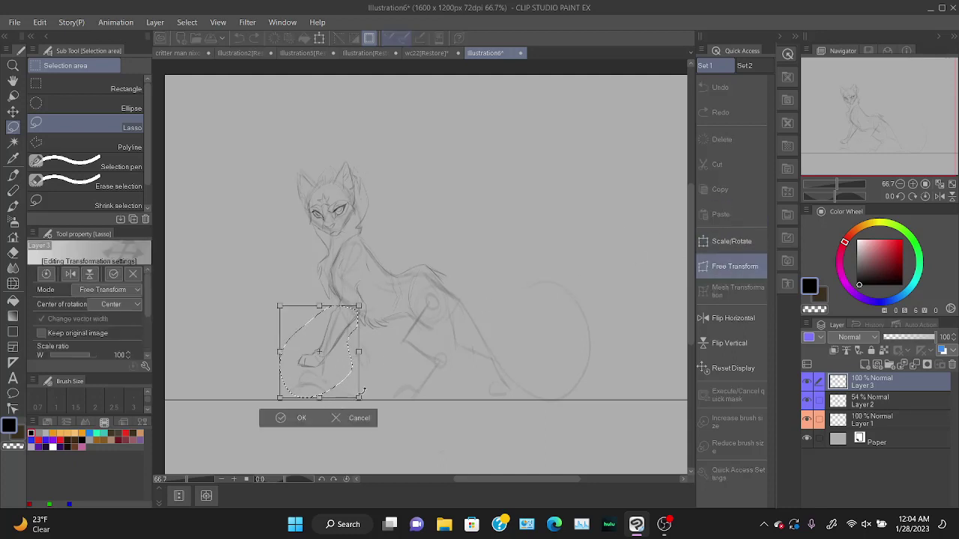
pyautogui.moveTo(362, 392); pyautogui.dragTo(365, 408)
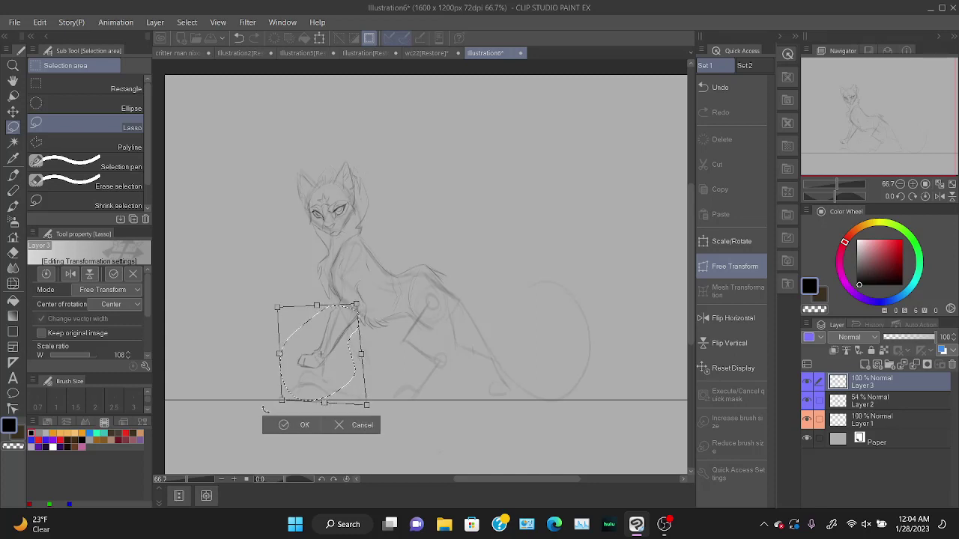
pyautogui.moveTo(273, 406); pyautogui.dragTo(271, 409)
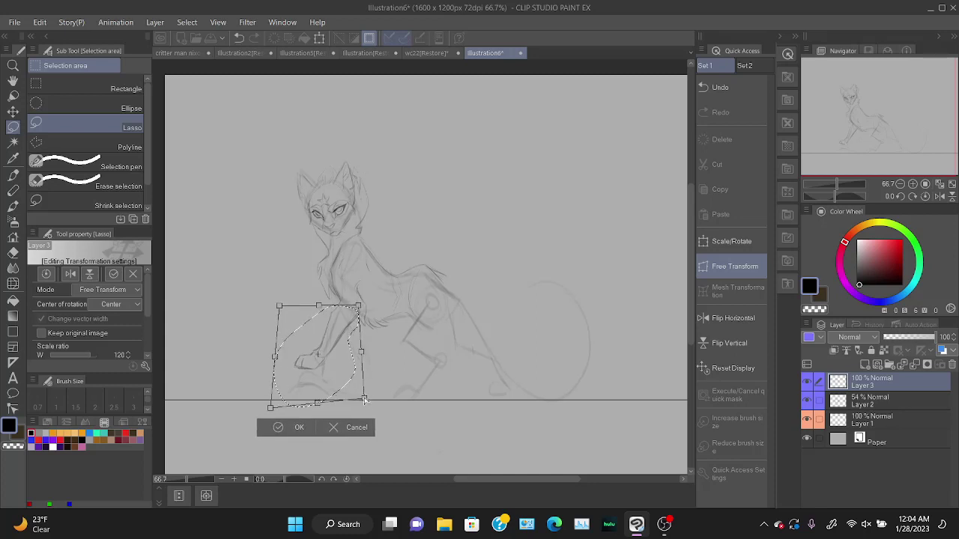
pyautogui.moveTo(362, 309); pyautogui.dragTo(365, 311)
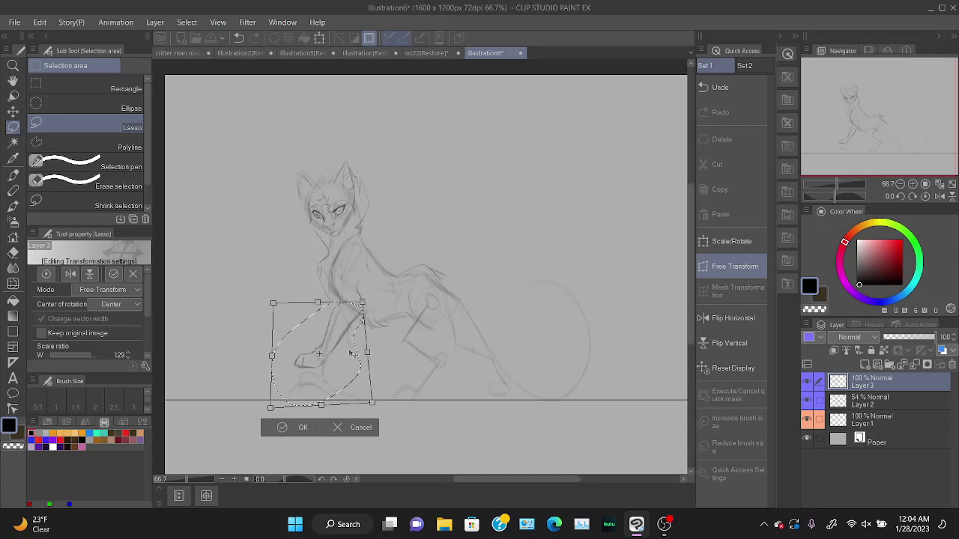
pyautogui.moveTo(377, 408); pyautogui.dragTo(387, 405)
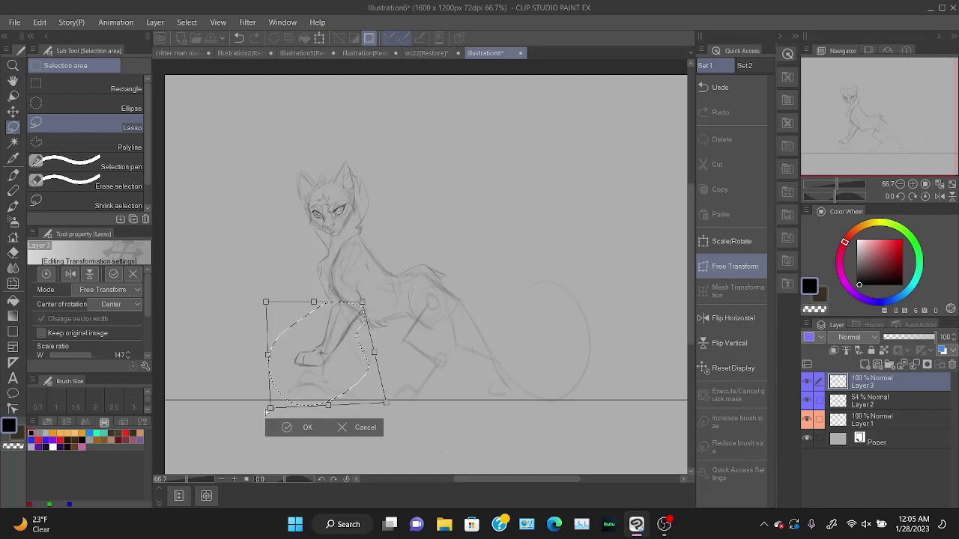
pyautogui.moveTo(269, 409); pyautogui.dragTo(277, 407)
pyautogui.moveTo(341, 360); pyautogui.dragTo(347, 359)
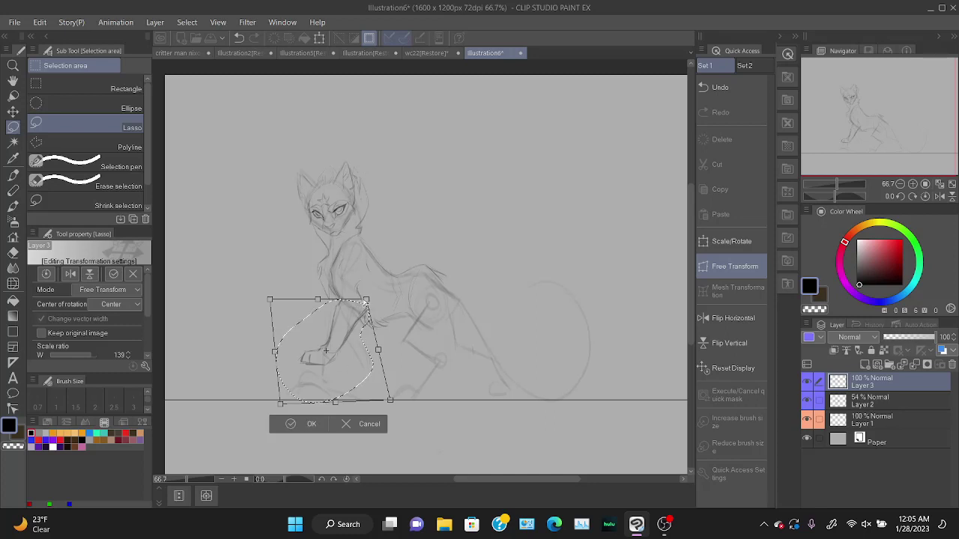
pyautogui.moveTo(318, 301); pyautogui.dragTo(320, 299)
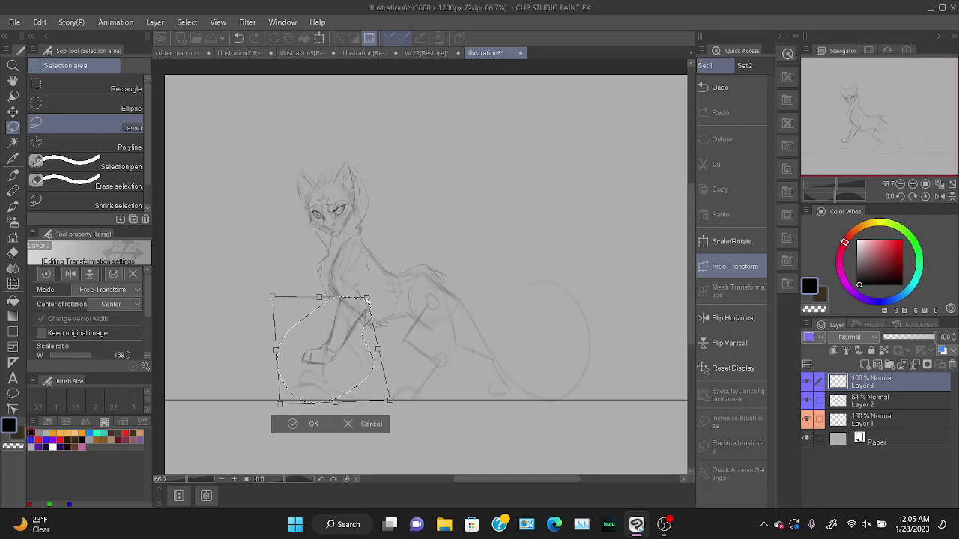
pyautogui.click(303, 425)
pyautogui.click(206, 424)
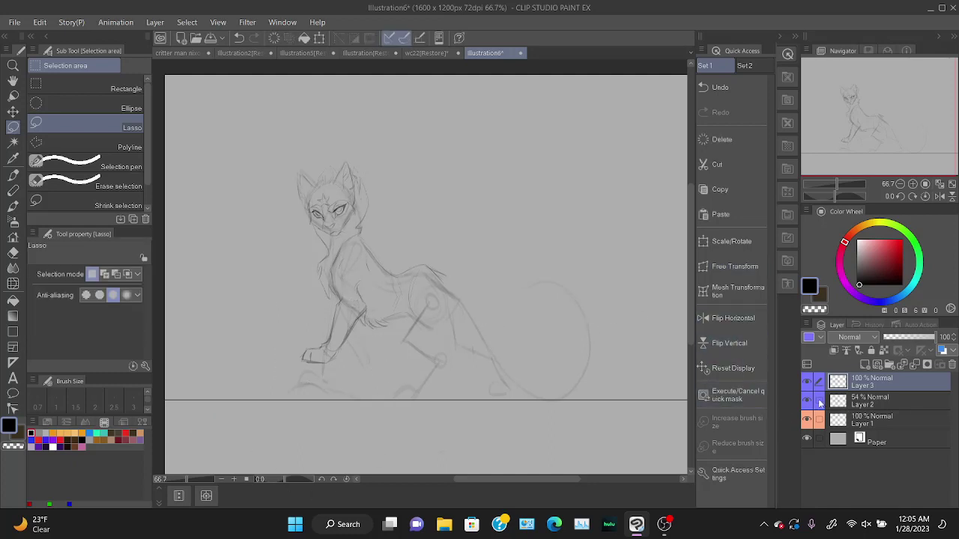
pyautogui.click(808, 403)
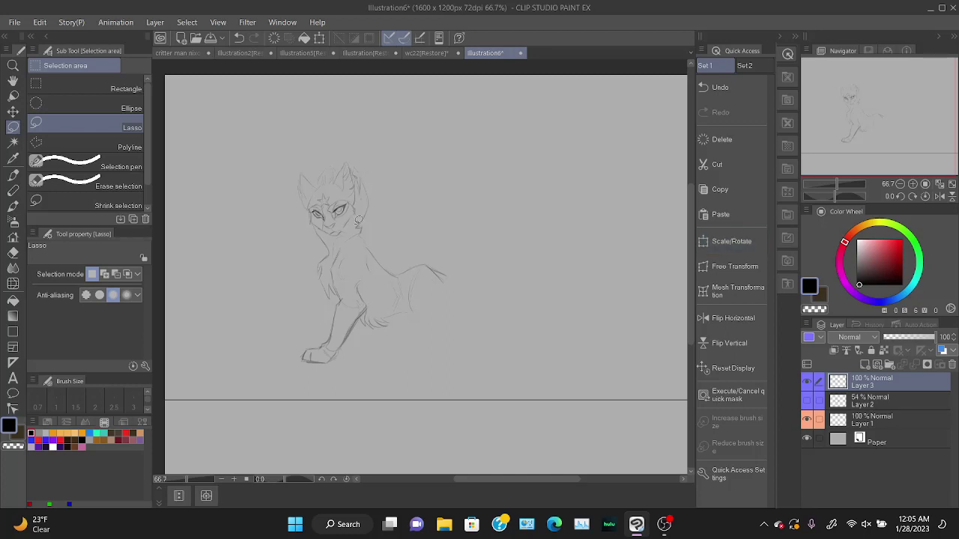
pyautogui.moveTo(335, 322)
pyautogui.mouseDown()
pyautogui.moveTo(304, 247)
pyautogui.moveTo(303, 174)
pyautogui.mouseUp()
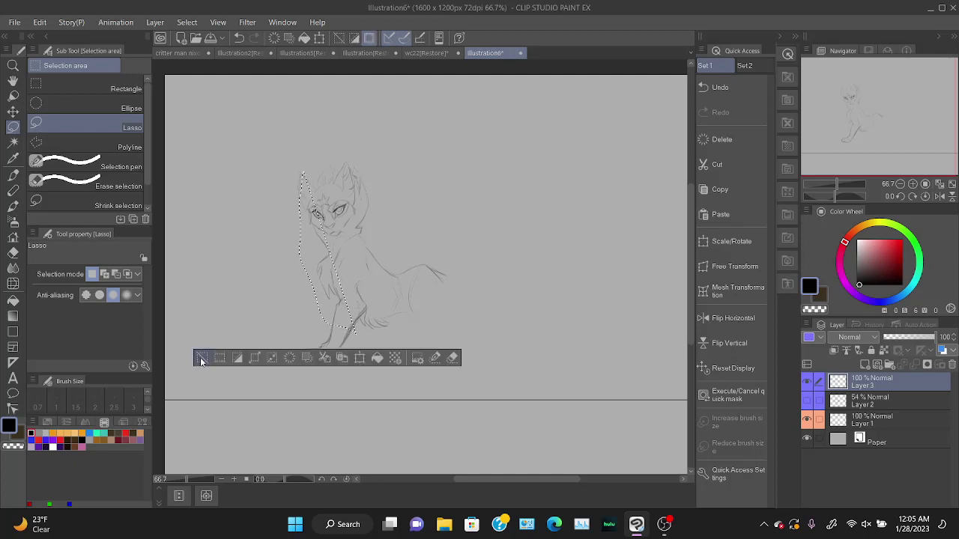
pyautogui.click(200, 360)
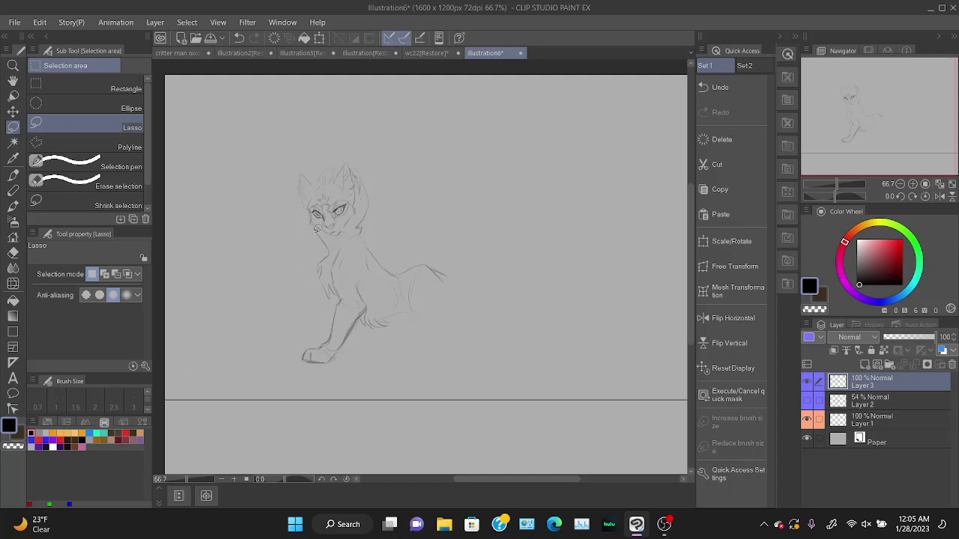
pyautogui.click(733, 269)
pyautogui.moveTo(394, 315); pyautogui.dragTo(396, 349)
pyautogui.moveTo(457, 182); pyautogui.dragTo(457, 187)
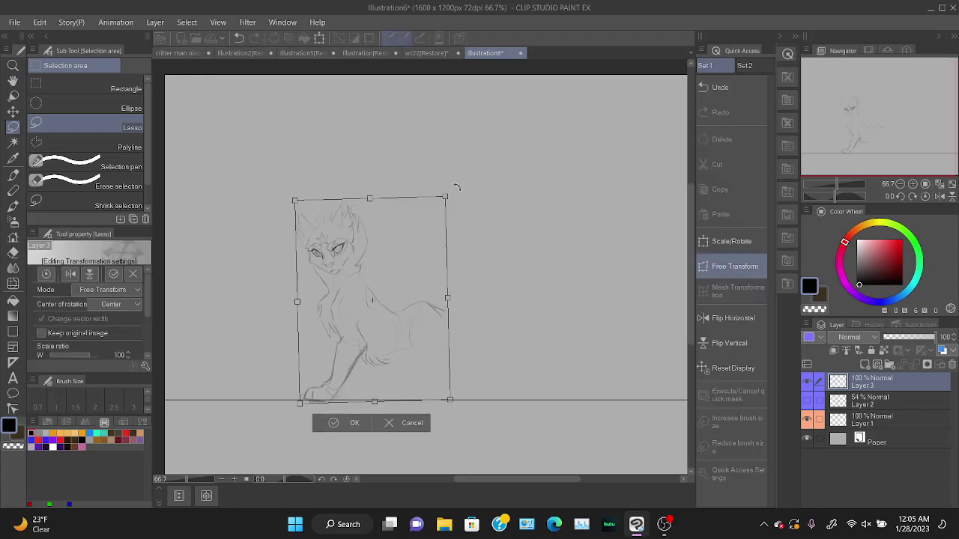
pyautogui.click(406, 422)
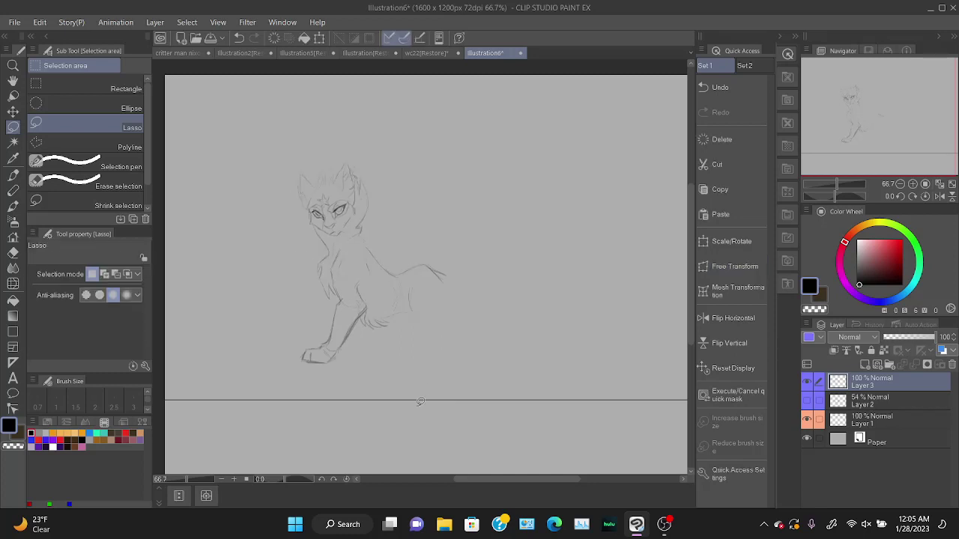
# Move the whole cat sketch on Layer 3 down with Free Transform so the front paw sits on the ground line.
pyautogui.click(730, 267)
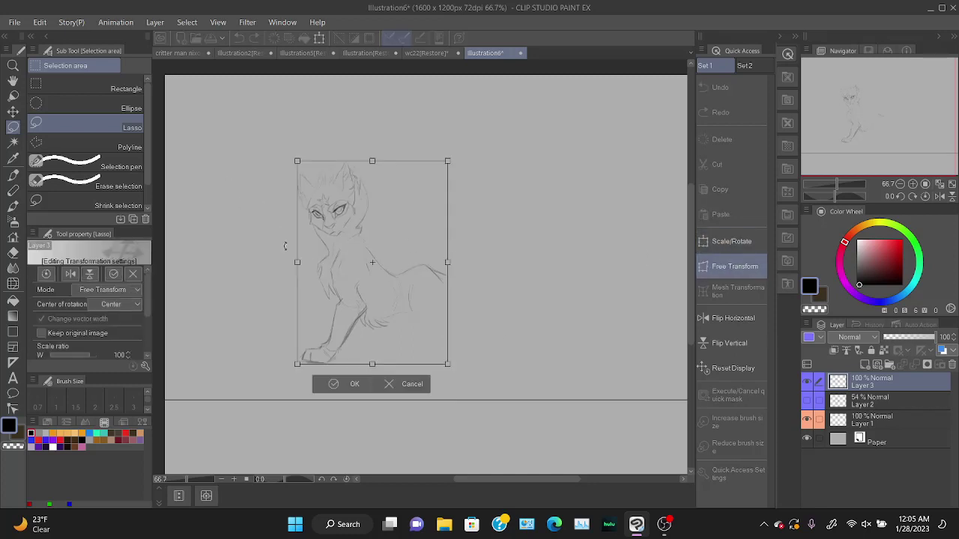
pyautogui.moveTo(362, 243); pyautogui.dragTo(349, 301)
pyautogui.click(348, 421)
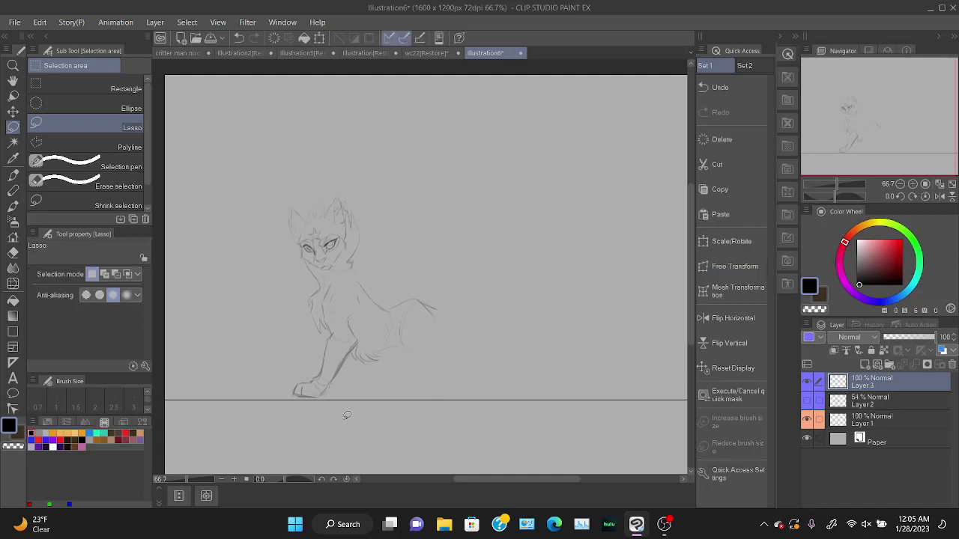
# Lasso the cat's head and body above the lower front leg, raise them with Free Transform, and deselect.
pyautogui.moveTo(344, 379)
pyautogui.mouseDown()
pyautogui.moveTo(258, 199)
pyautogui.moveTo(541, 288)
pyautogui.moveTo(360, 372)
pyautogui.mouseUp()
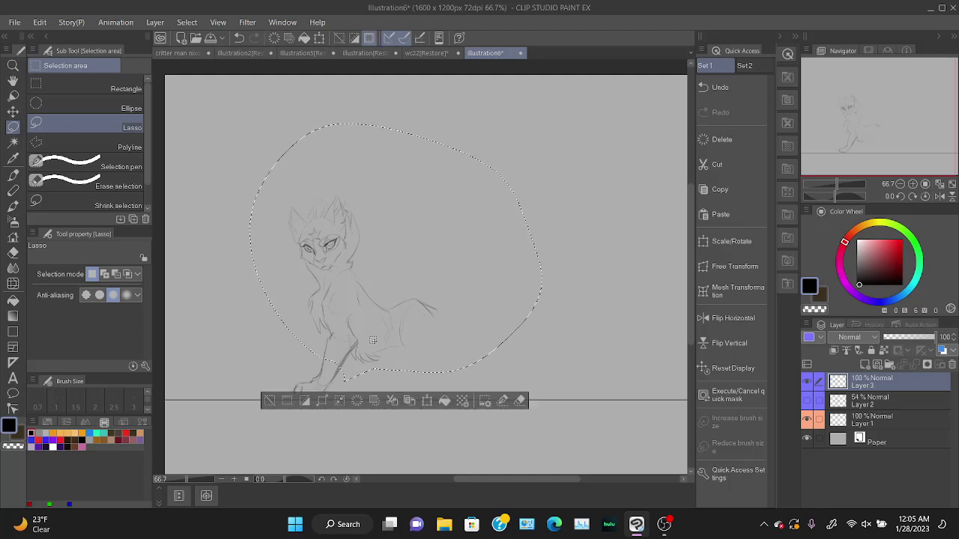
pyautogui.click(727, 263)
pyautogui.moveTo(408, 290); pyautogui.dragTo(406, 269)
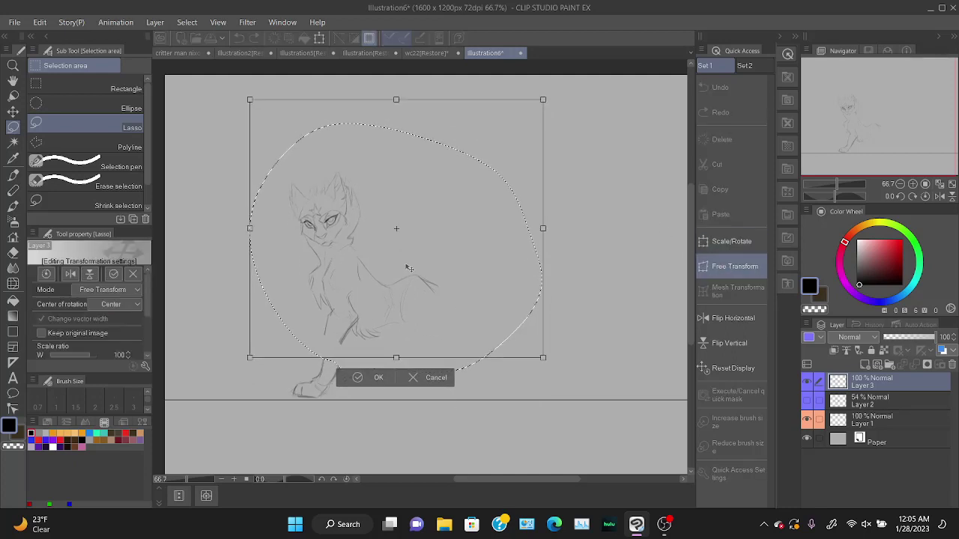
pyautogui.click(381, 381)
pyautogui.click(287, 383)
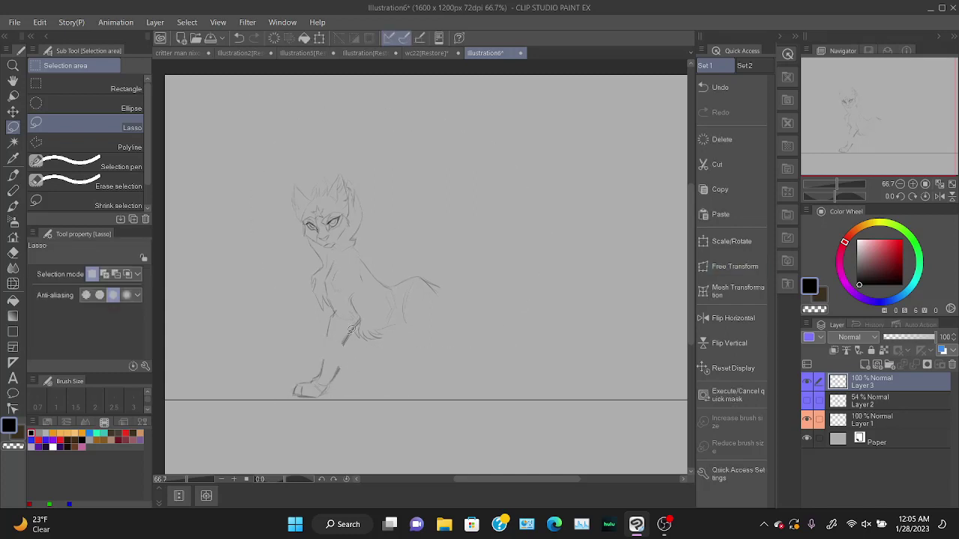
# Redraw the front and back contours of the front leg to bridge the gap between the elbow and the paw.
pyautogui.press('p')
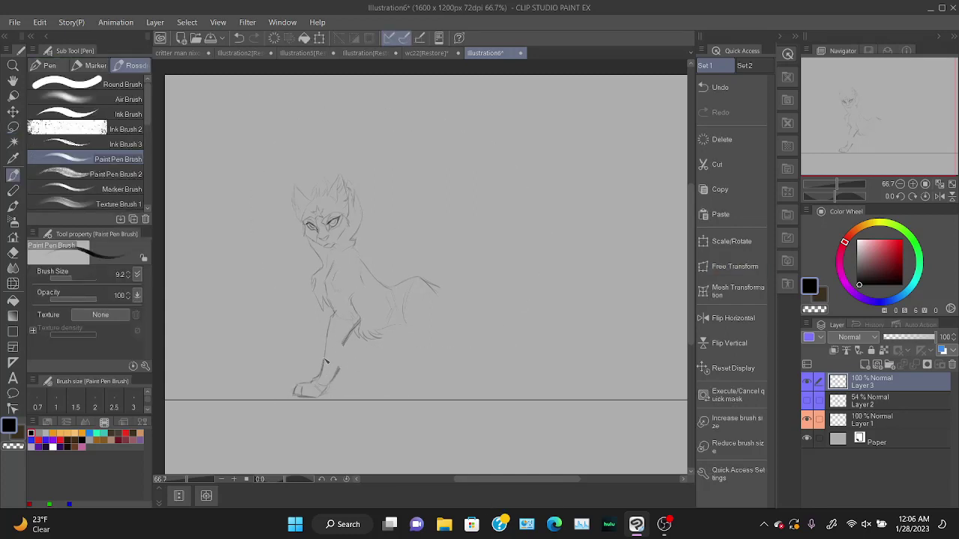
pyautogui.moveTo(330, 327); pyautogui.dragTo(325, 367)
pyautogui.press('e')
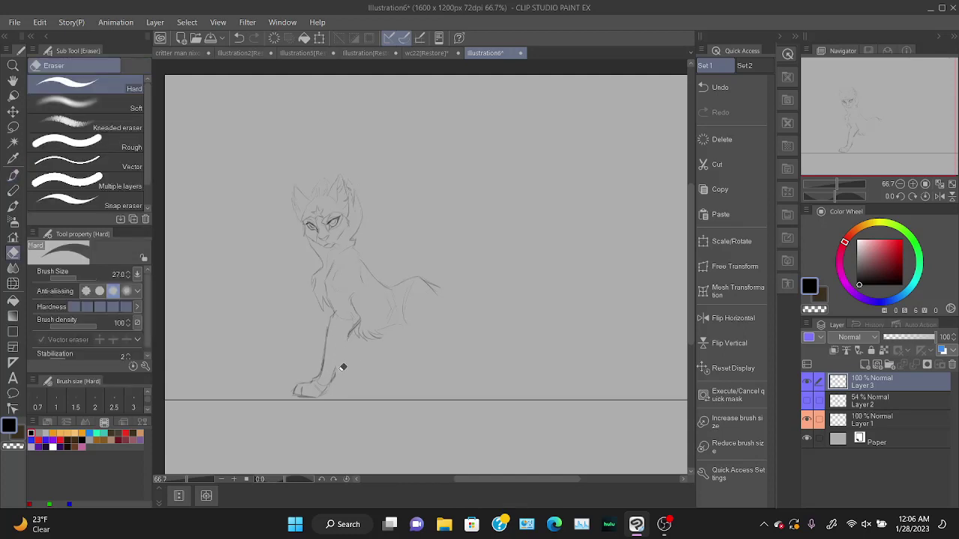
pyautogui.press('b')
pyautogui.moveTo(357, 332); pyautogui.dragTo(335, 376)
pyautogui.hotkey('ctrl', 'z')
pyautogui.hotkey('ctrl', 'z')
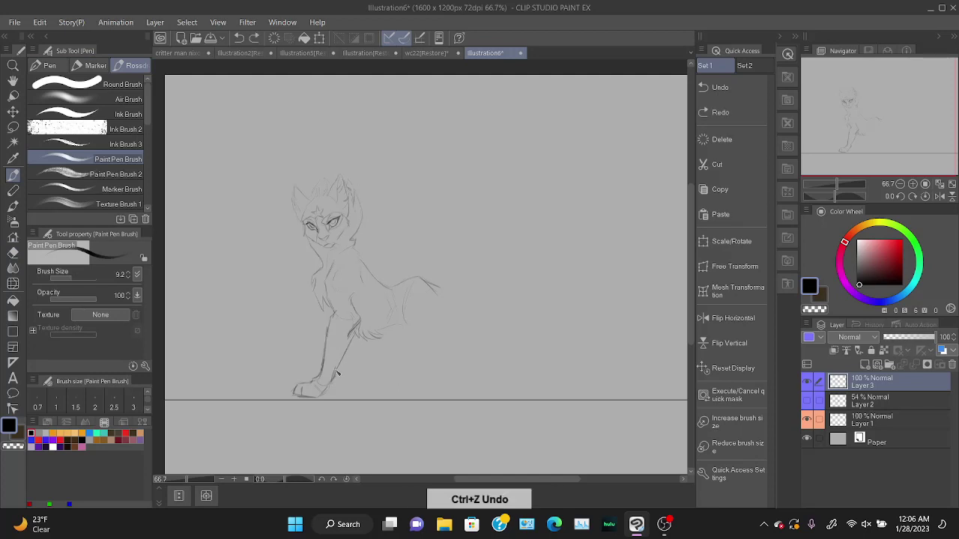
pyautogui.moveTo(357, 333); pyautogui.dragTo(344, 369)
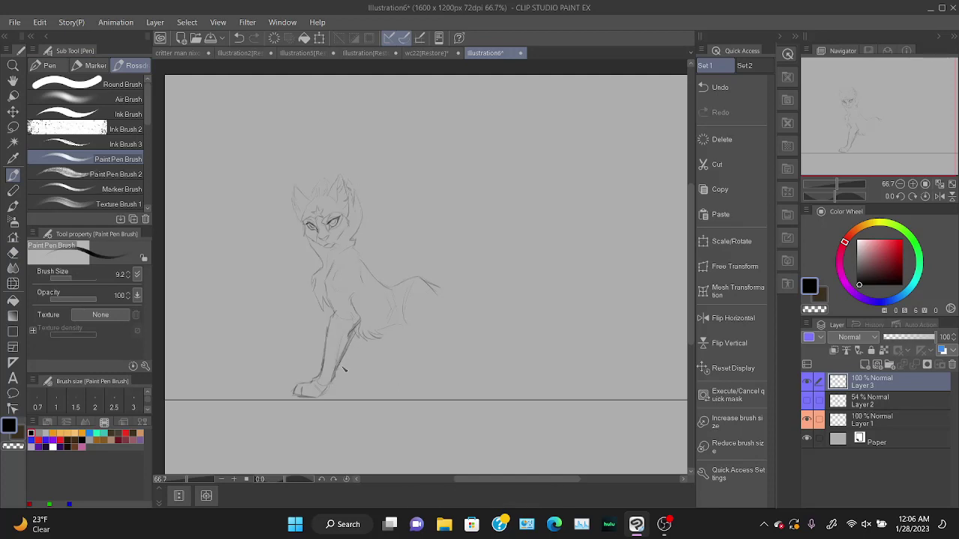
# Erase the rump line and thigh contour at the end of the cat's back.
pyautogui.press('e')
pyautogui.moveTo(412, 280)
pyautogui.mouseDown()
pyautogui.moveTo(402, 290)
pyautogui.moveTo(417, 322)
pyautogui.moveTo(434, 309)
pyautogui.mouseUp()
pyautogui.press('b')
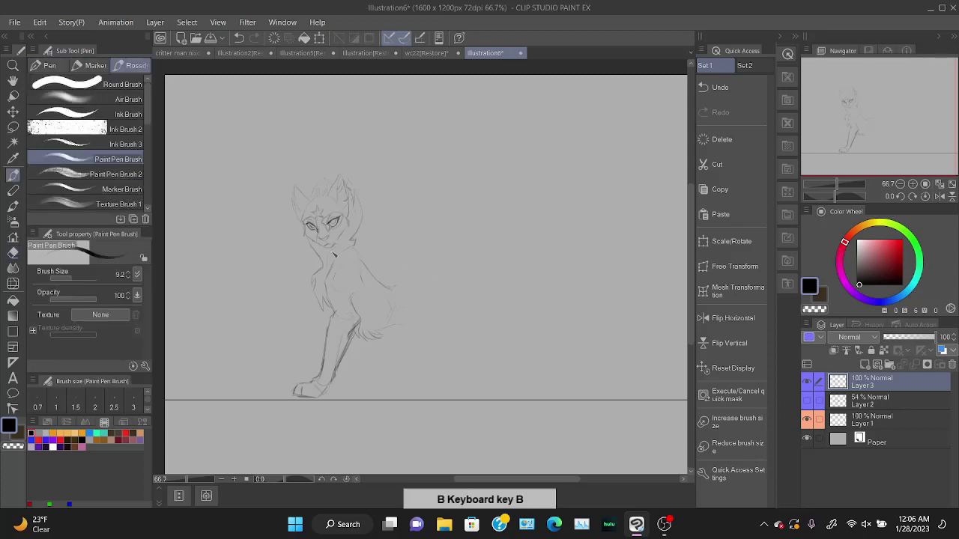
# Clean up the inside of the front leg with the eraser and redraw its back contour from the elbow to the paw.
pyautogui.moveTo(293, 394); pyautogui.dragTo(316, 397)
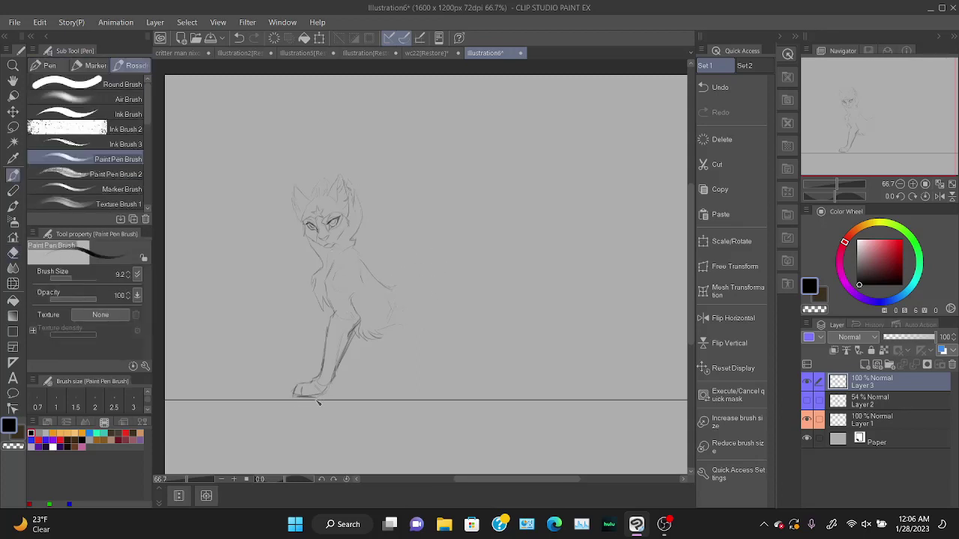
pyautogui.hotkey('ctrl', 'z')
pyautogui.press('e')
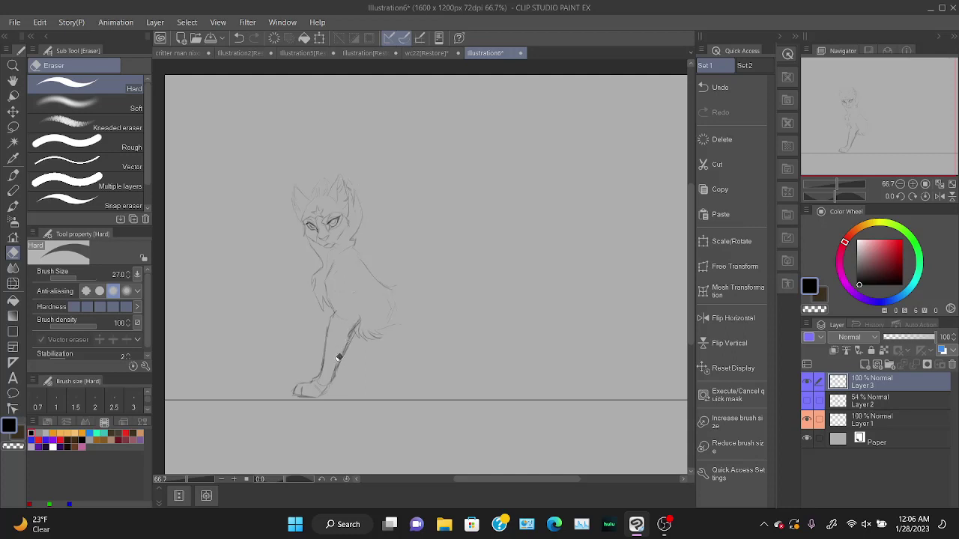
pyautogui.moveTo(353, 337)
pyautogui.mouseDown()
pyautogui.moveTo(344, 360)
pyautogui.moveTo(348, 338)
pyautogui.moveTo(328, 323)
pyautogui.moveTo(335, 301)
pyautogui.moveTo(324, 368)
pyautogui.mouseUp()
pyautogui.press('b')
pyautogui.moveTo(355, 333); pyautogui.dragTo(334, 376)
pyautogui.moveTo(357, 309); pyautogui.dragTo(357, 324)
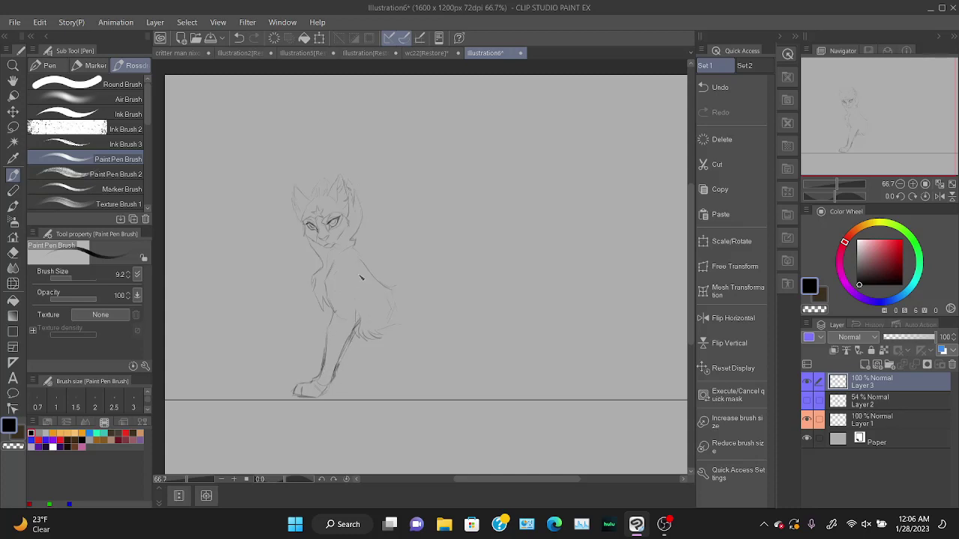
pyautogui.hotkey('ctrl', 'z')
# Redraw the shoulder contour and lightly sketch a new rump line and a long curve for the hind leg.
pyautogui.moveTo(360, 262); pyautogui.dragTo(353, 295)
pyautogui.moveTo(437, 317); pyautogui.dragTo(405, 390)
pyautogui.moveTo(394, 287); pyautogui.dragTo(450, 304)
pyautogui.hotkey('ctrl', '+')
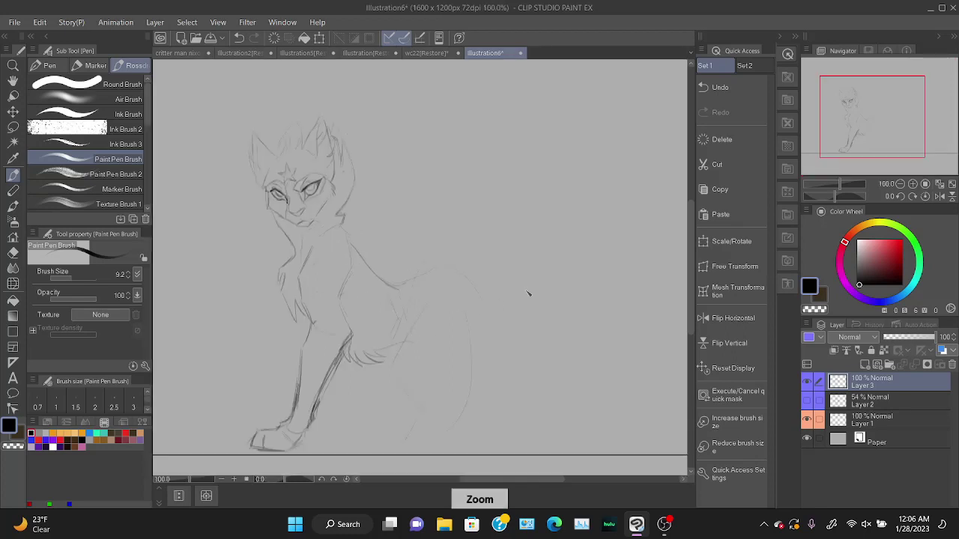
# Erase the rough thigh curve and sketch an angular rump, belly line, and near hind leg with its paw.
pyautogui.press('e')
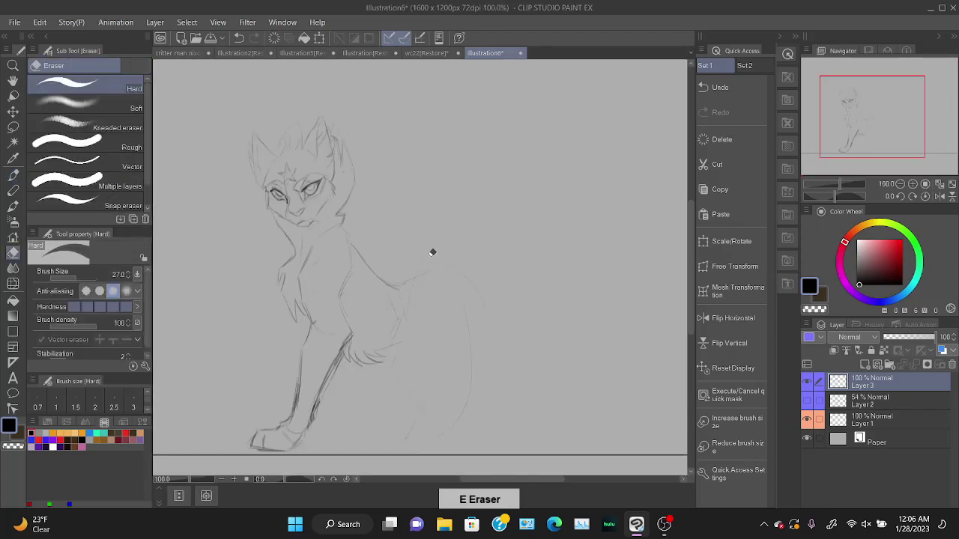
pyautogui.press('b')
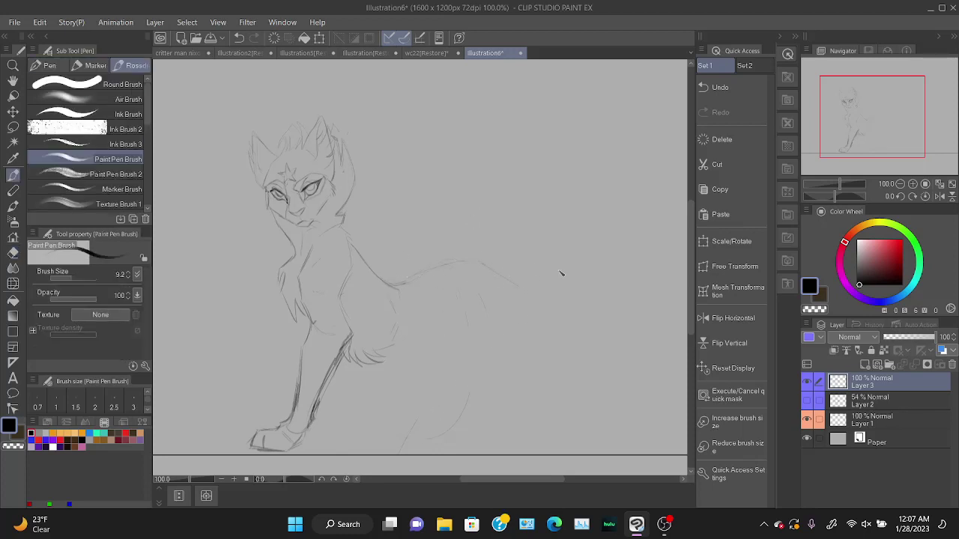
pyautogui.moveTo(422, 348); pyautogui.dragTo(460, 320)
pyautogui.moveTo(424, 452); pyautogui.dragTo(397, 457)
# Lasso the front paw, rotate it slightly and lower it onto the ground line with Scale/Rotate, and deselect.
pyautogui.press('l')
pyautogui.moveTo(322, 412)
pyautogui.mouseDown()
pyautogui.moveTo(265, 413)
pyautogui.moveTo(285, 456)
pyautogui.moveTo(339, 417)
pyautogui.mouseUp()
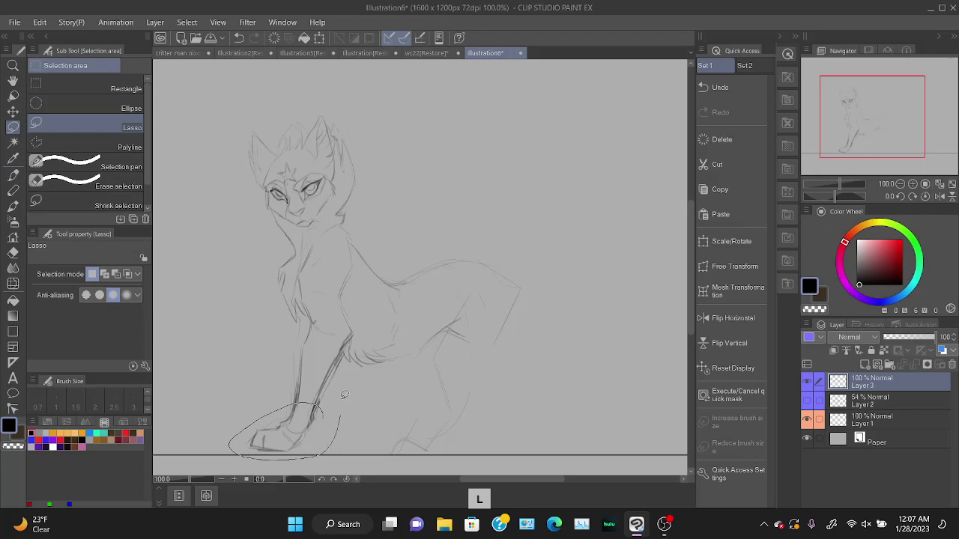
pyautogui.hotkey('ctrl', 't')
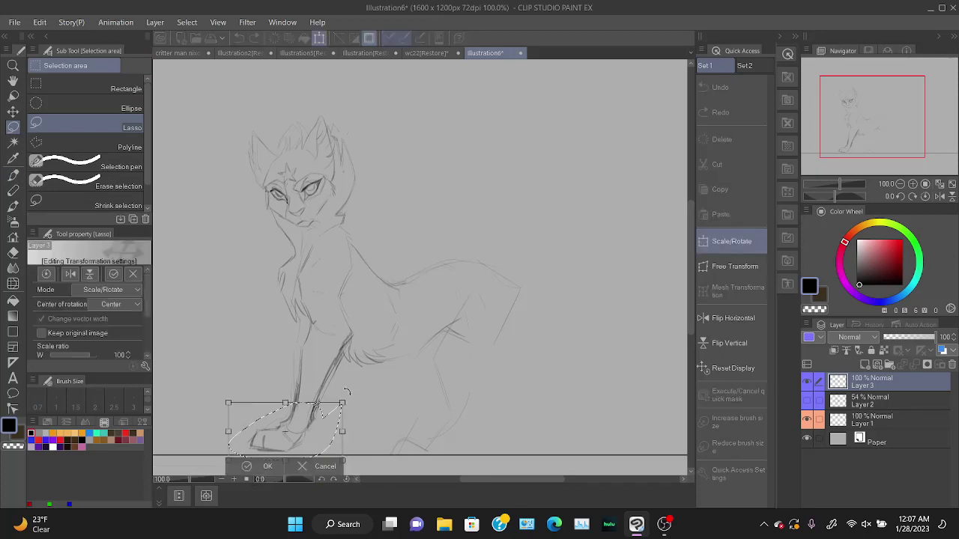
pyautogui.moveTo(358, 382); pyautogui.dragTo(351, 380)
pyautogui.moveTo(317, 422); pyautogui.dragTo(316, 424)
pyautogui.click(251, 468)
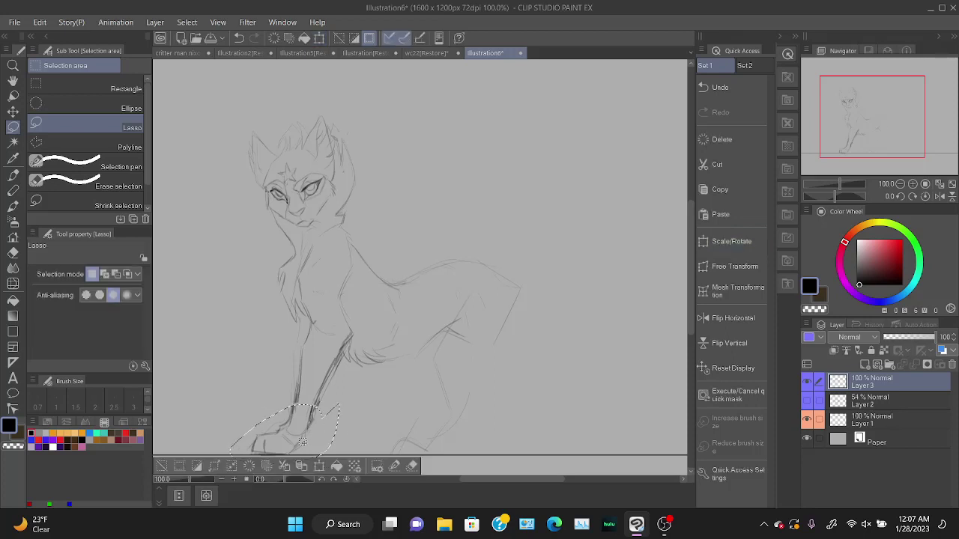
pyautogui.click(162, 465)
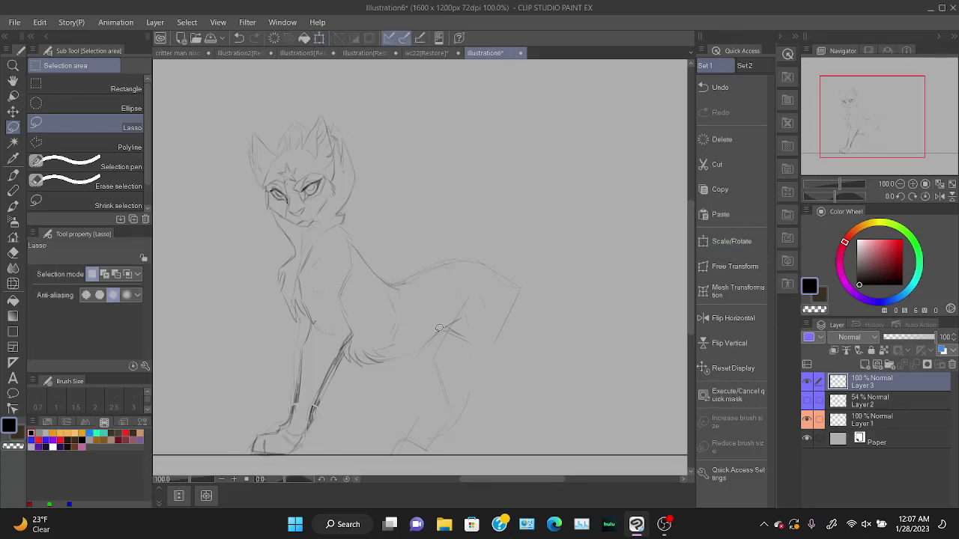
# Refine the near hind leg's contours down to the paw and erase the rough far hind leg behind it.
pyautogui.press('p')
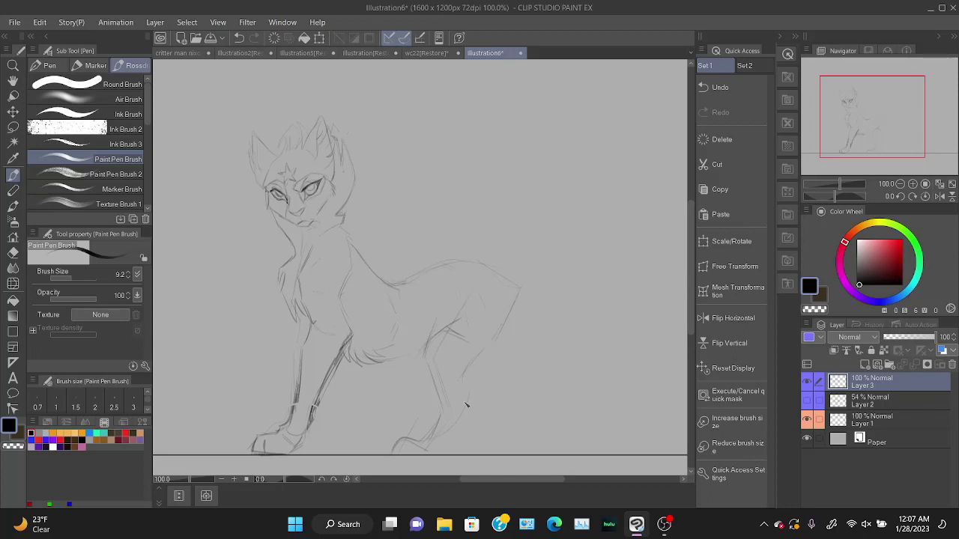
pyautogui.hotkey('ctrl', 'z')
pyautogui.moveTo(489, 362); pyautogui.dragTo(491, 366)
pyautogui.press('e')
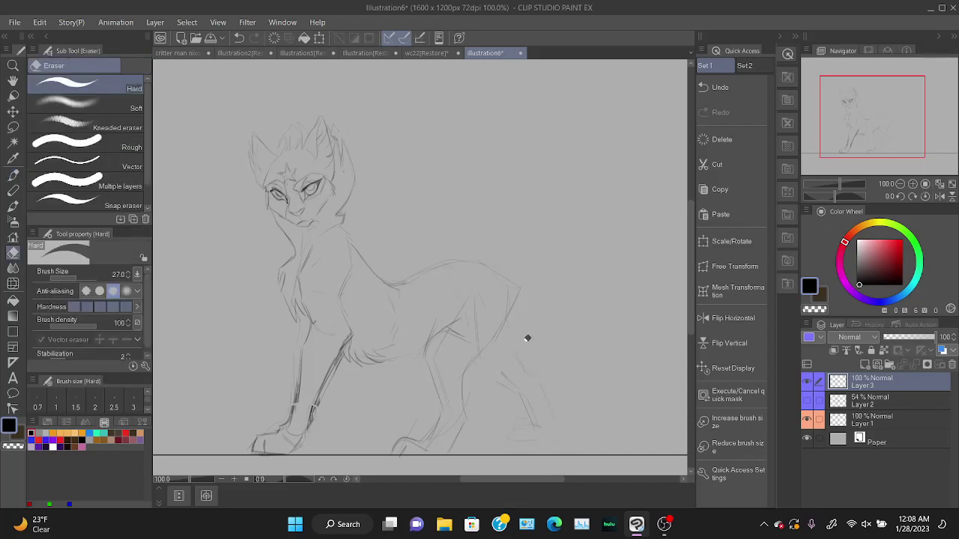
pyautogui.press('b')
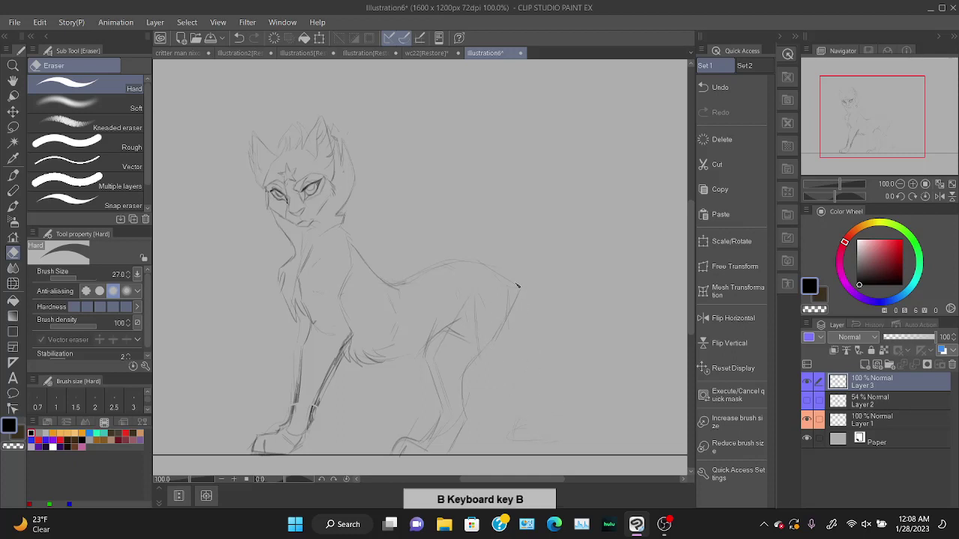
pyautogui.moveTo(872, 115); pyautogui.dragTo(878, 126)
pyautogui.moveTo(454, 293); pyautogui.dragTo(573, 199)
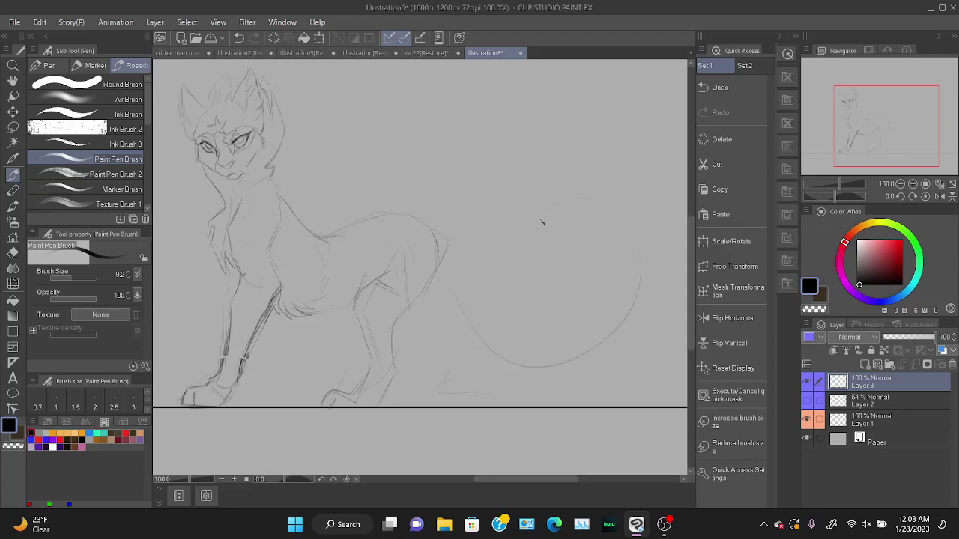
pyautogui.hotkey('ctrl', 'z')
pyautogui.moveTo(442, 233); pyautogui.dragTo(622, 337)
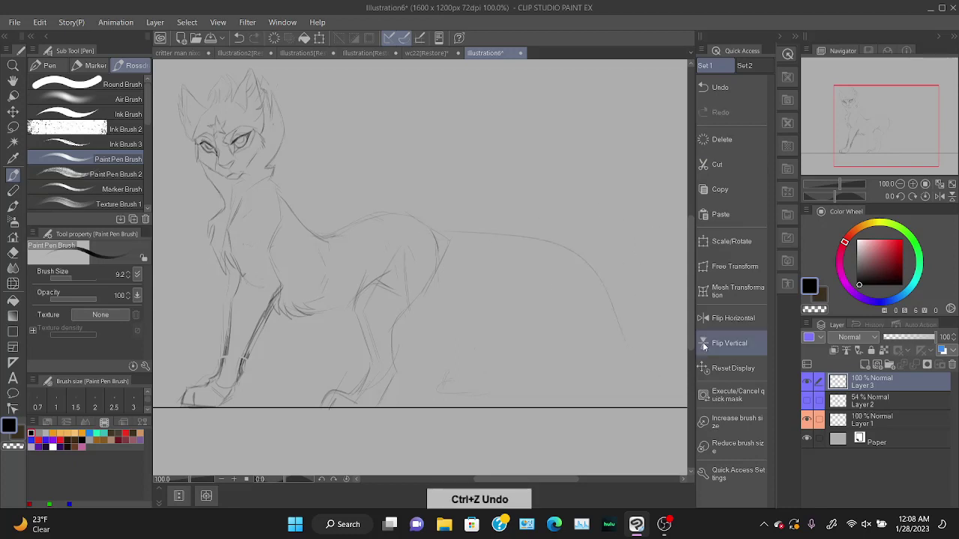
pyautogui.hotkey('ctrl', 'z')
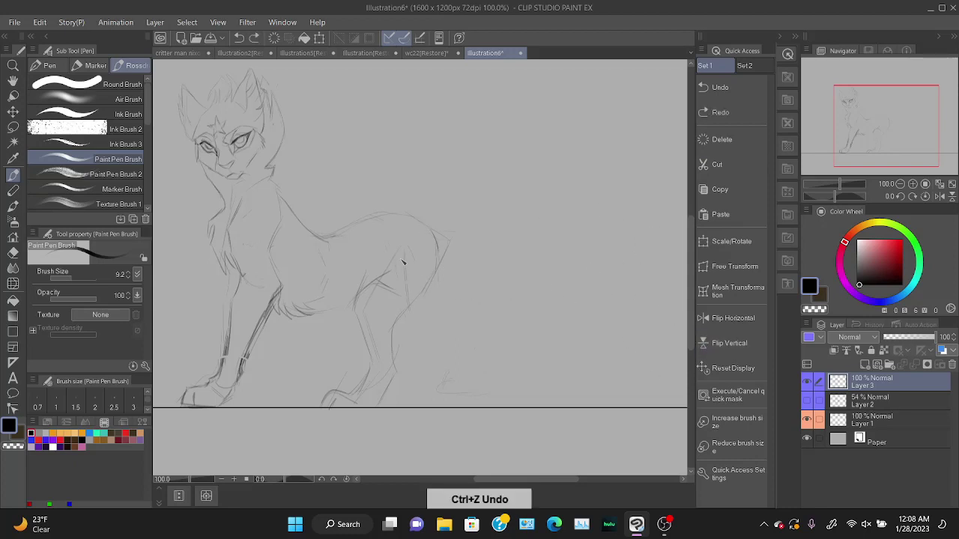
# Mark the hip and knee joints with small circles and draw the far hind leg from the rump to the paw.
pyautogui.moveTo(408, 248); pyautogui.dragTo(398, 252)
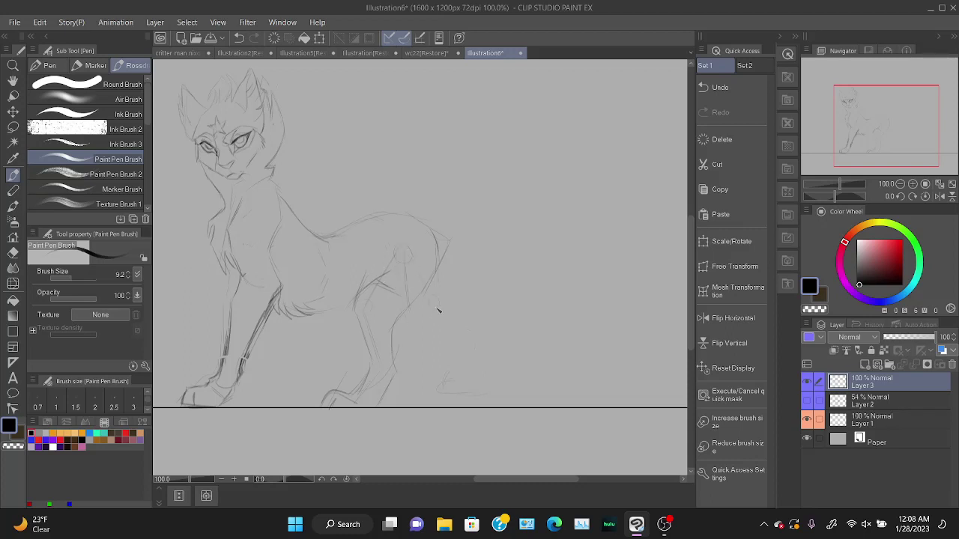
pyautogui.hotkey('ctrl', 'z')
pyautogui.hotkey('ctrl', 'z')
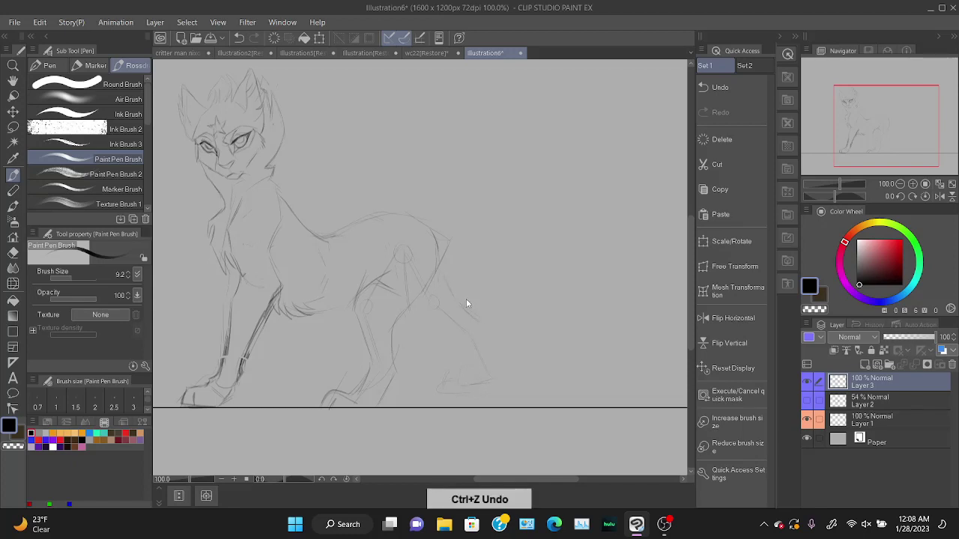
pyautogui.moveTo(440, 245); pyautogui.dragTo(450, 260)
pyautogui.moveTo(455, 306); pyautogui.dragTo(484, 334)
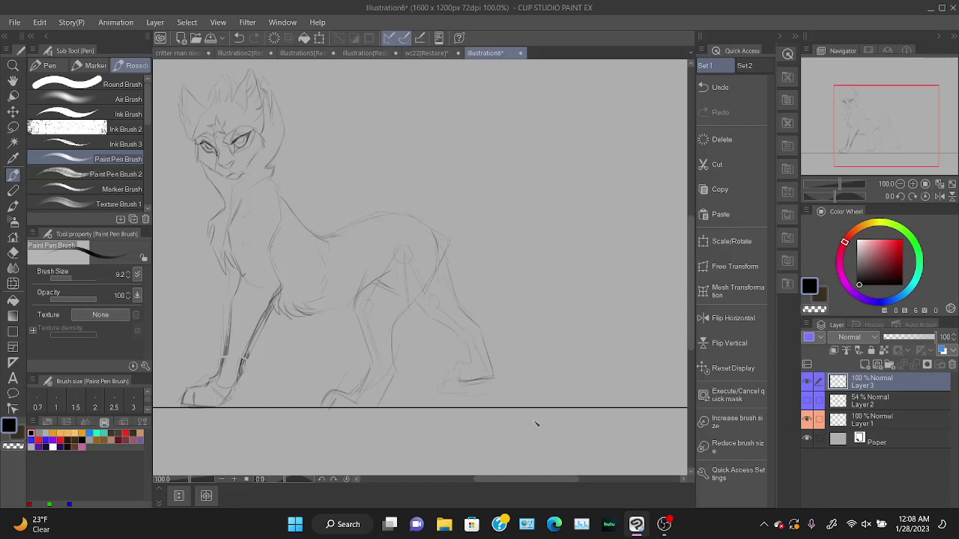
# Lasso the far hind leg and use Free Transform to move it down toward the ground line, narrowing it slightly, and deselect.
pyautogui.press('m')
pyautogui.moveTo(508, 383)
pyautogui.mouseDown()
pyautogui.moveTo(458, 256)
pyautogui.moveTo(420, 371)
pyautogui.moveTo(479, 391)
pyautogui.mouseUp()
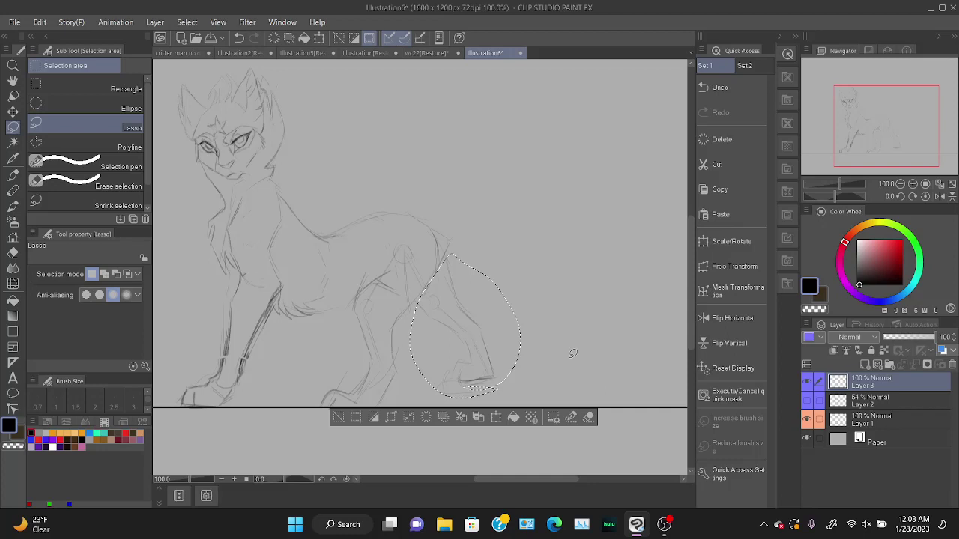
pyautogui.click(742, 269)
pyautogui.moveTo(466, 400); pyautogui.dragTo(453, 417)
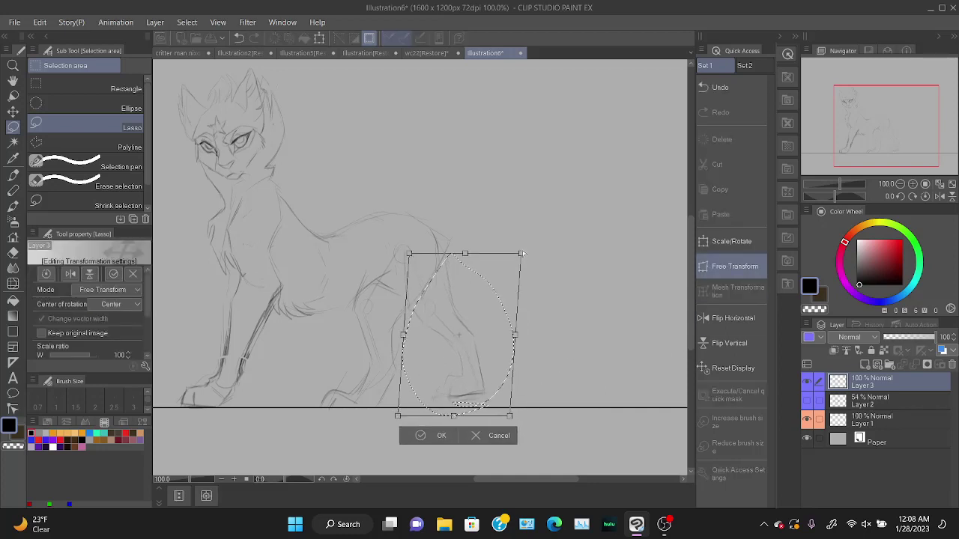
pyautogui.moveTo(521, 254); pyautogui.dragTo(520, 252)
pyautogui.moveTo(510, 417); pyautogui.dragTo(504, 417)
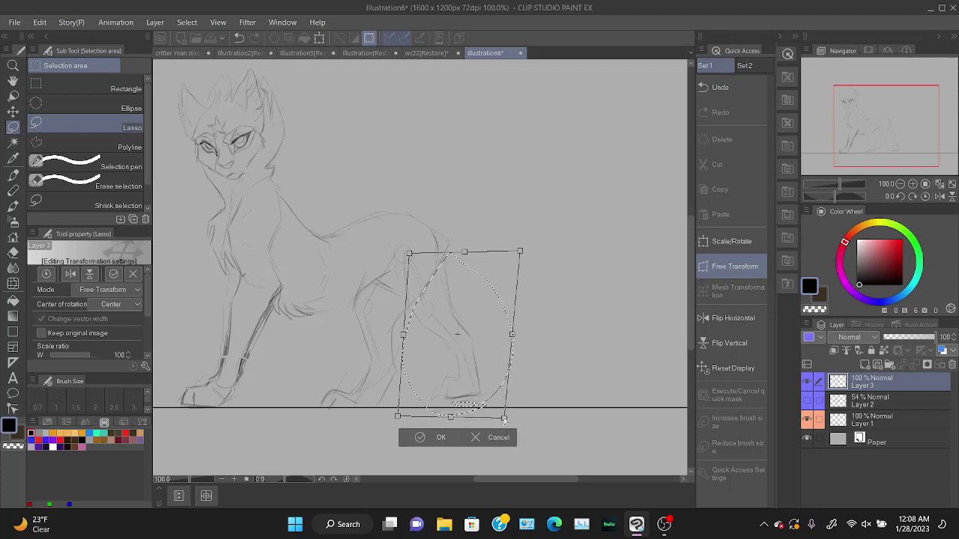
pyautogui.click(419, 438)
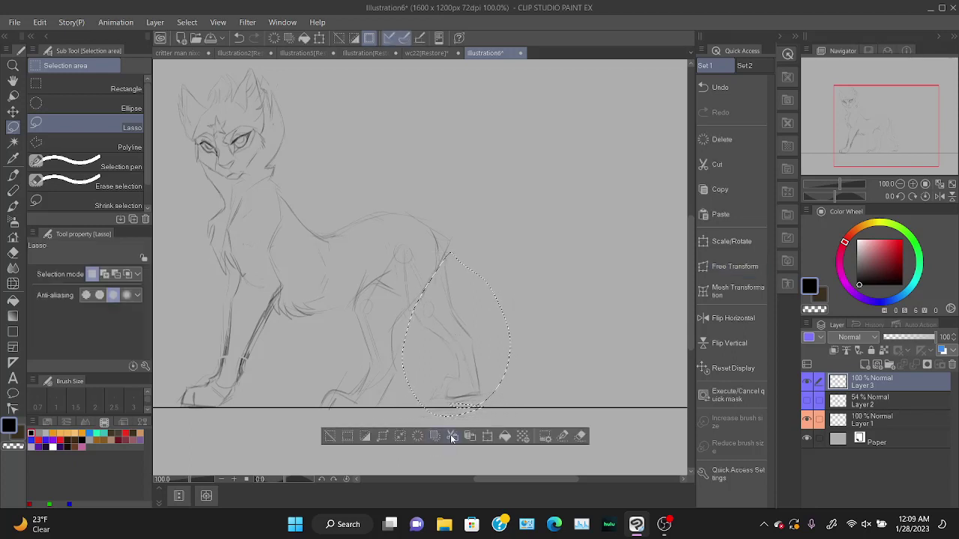
pyautogui.click(346, 434)
# Lasso the lower part and paw of the far hind leg, shift it slightly inward with Free Transform, and deselect.
pyautogui.moveTo(475, 397)
pyautogui.mouseDown()
pyautogui.moveTo(489, 339)
pyautogui.moveTo(442, 374)
pyautogui.moveTo(494, 371)
pyautogui.mouseUp()
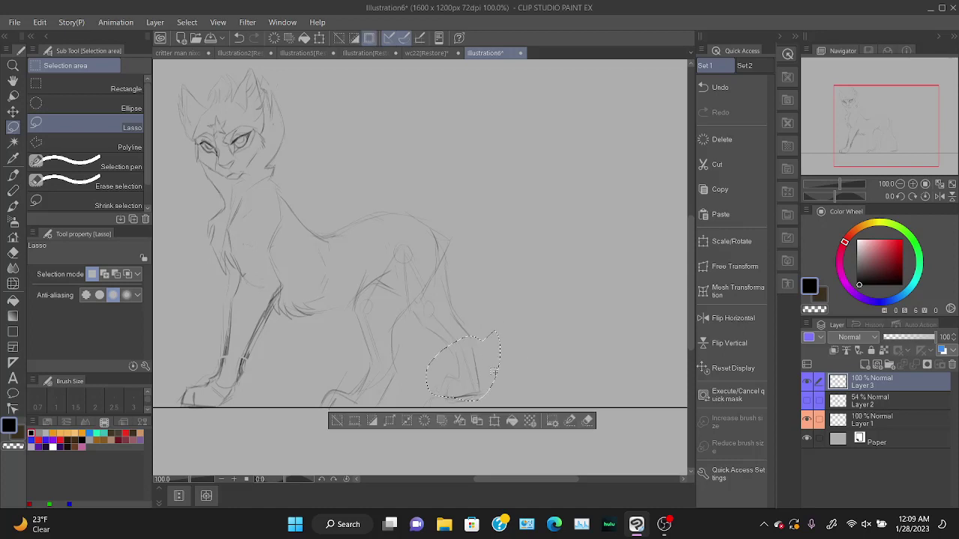
pyautogui.click(742, 269)
pyautogui.moveTo(541, 317); pyautogui.dragTo(541, 322)
pyautogui.moveTo(485, 373); pyautogui.dragTo(489, 366)
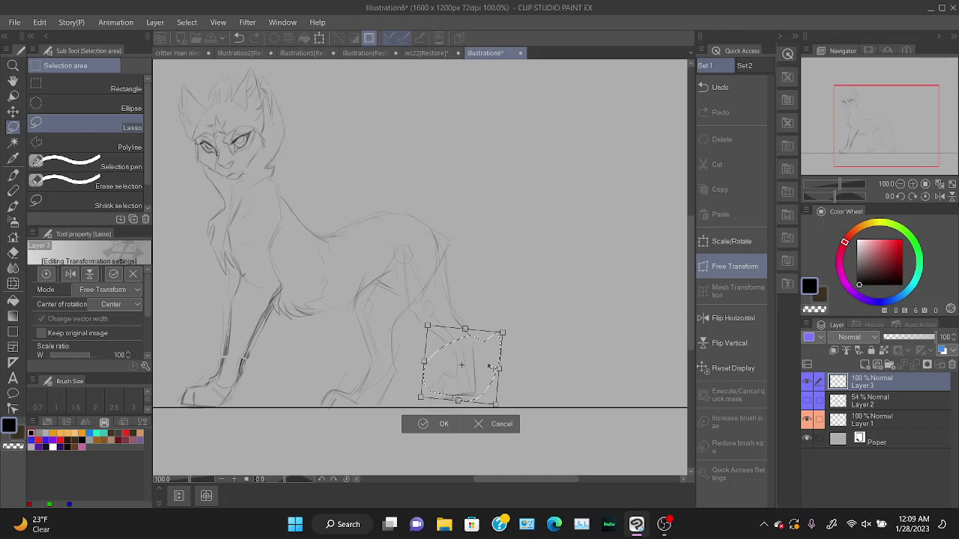
pyautogui.click(440, 425)
pyautogui.click(333, 424)
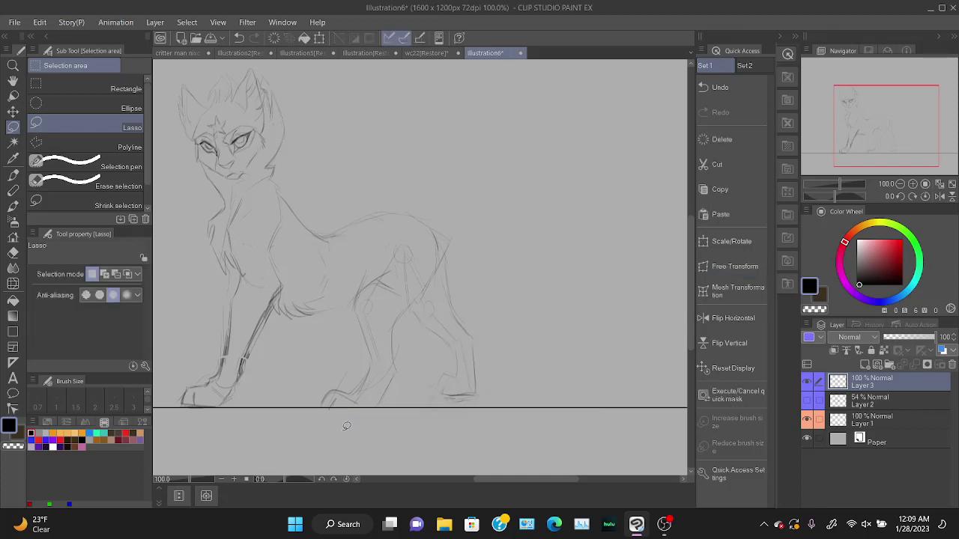
# Sketch the far front leg and paw behind the near one, and try a long, low curling tail from the rump.
pyautogui.press('b')
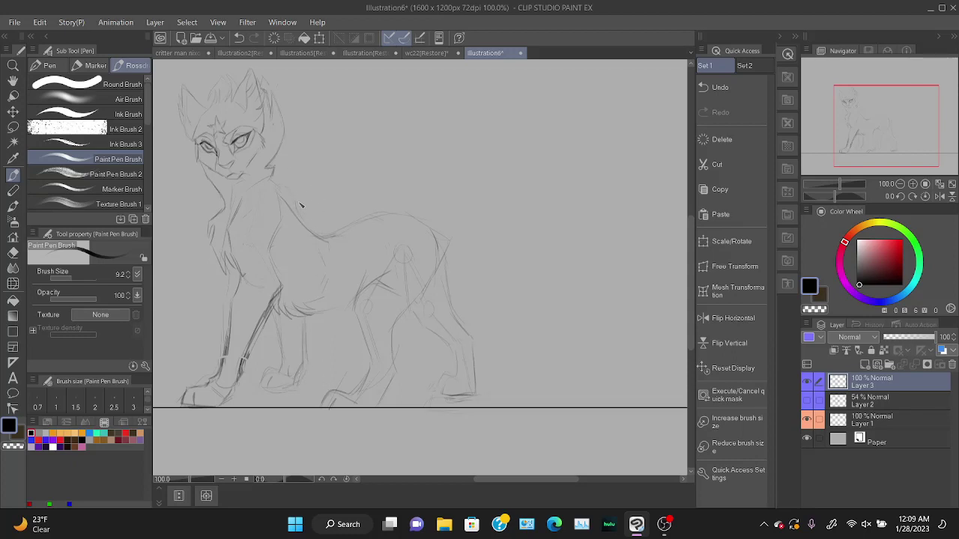
pyautogui.moveTo(439, 235); pyautogui.dragTo(592, 328)
pyautogui.moveTo(890, 121); pyautogui.dragTo(899, 125)
pyautogui.moveTo(893, 126); pyautogui.dragTo(890, 125)
pyautogui.hotkey('ctrl', 'z')
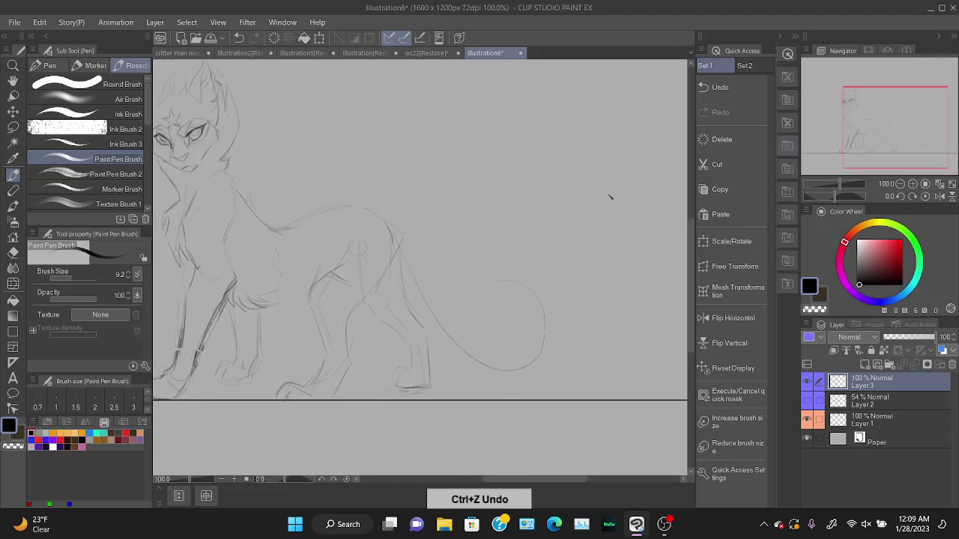
# Sketch the tail as a long sweeping curve from the rump, with a bushy lower edge and a curled tip.
pyautogui.moveTo(398, 236); pyautogui.dragTo(556, 283)
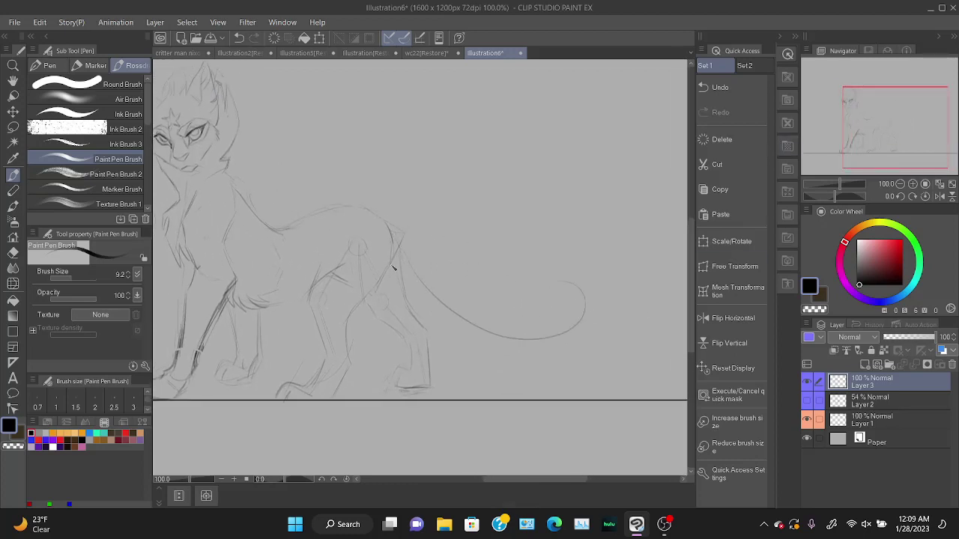
pyautogui.moveTo(416, 325); pyautogui.dragTo(451, 363)
pyautogui.hotkey('ctrl', 'z')
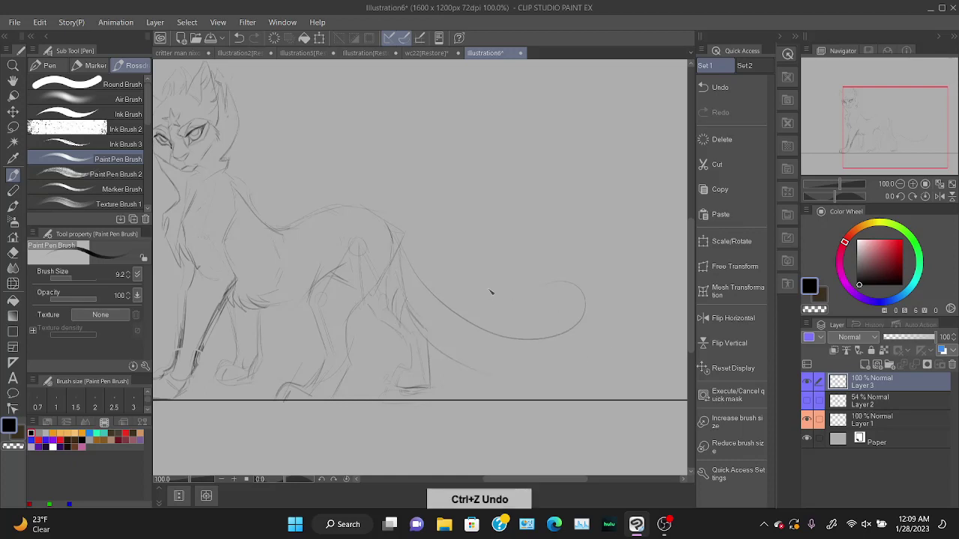
pyautogui.moveTo(409, 300)
pyautogui.mouseDown()
pyautogui.moveTo(451, 365)
pyautogui.moveTo(510, 383)
pyautogui.moveTo(545, 373)
pyautogui.mouseUp()
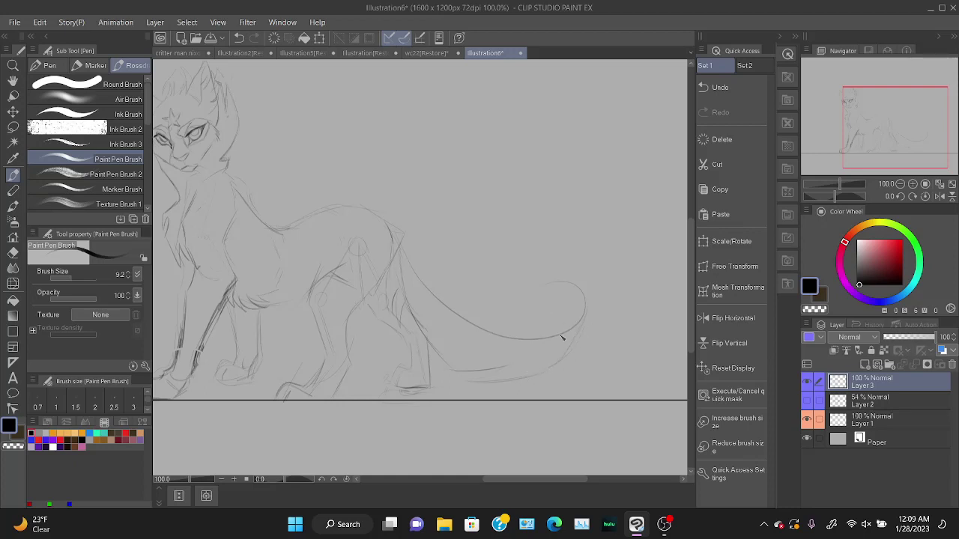
pyautogui.moveTo(525, 307); pyautogui.dragTo(585, 330)
pyautogui.moveTo(880, 137)
pyautogui.mouseDown()
pyautogui.moveTo(858, 132)
pyautogui.moveTo(868, 125)
pyautogui.mouseUp()
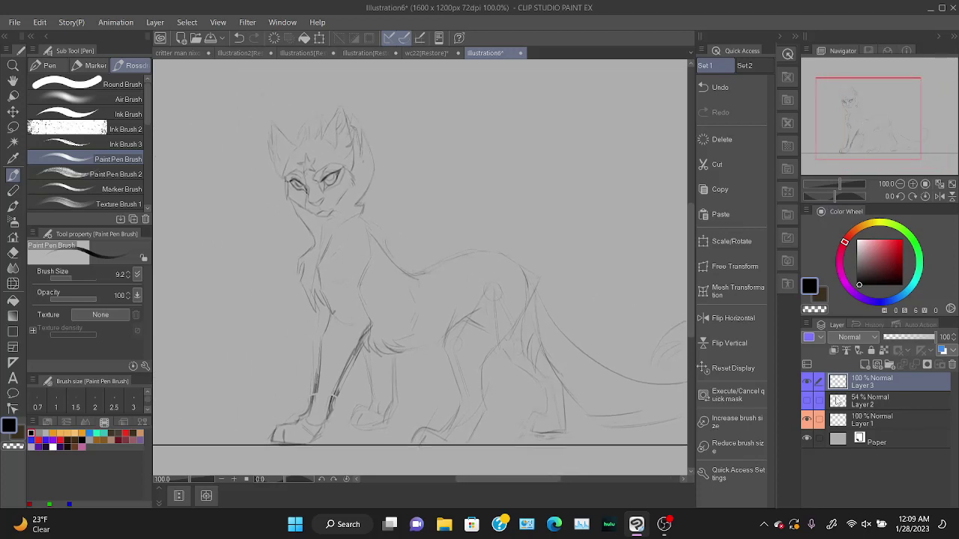
# Delete the hidden 54% Layer 2 and add a new red-labelled layer above Layer 3, ready for the Ink Brush.
pyautogui.click(895, 394)
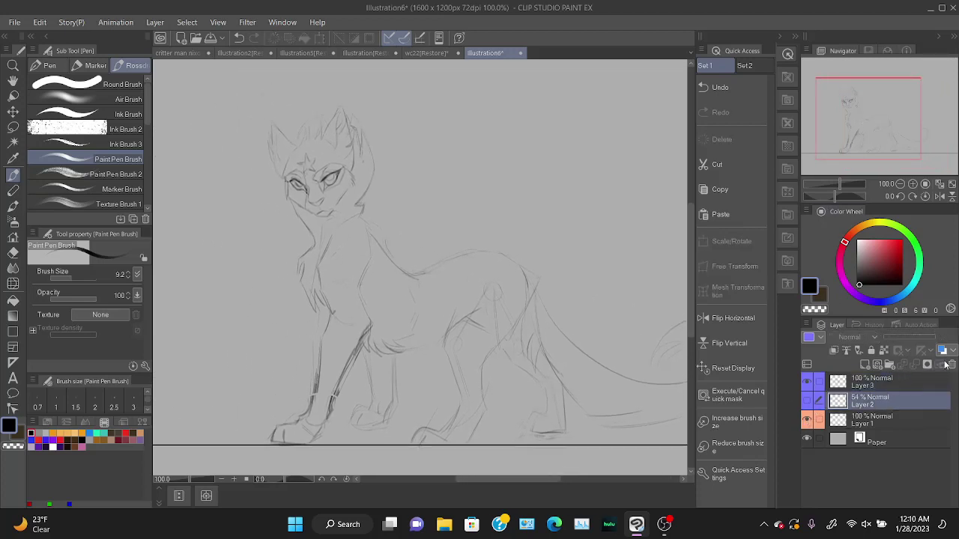
pyautogui.click(948, 365)
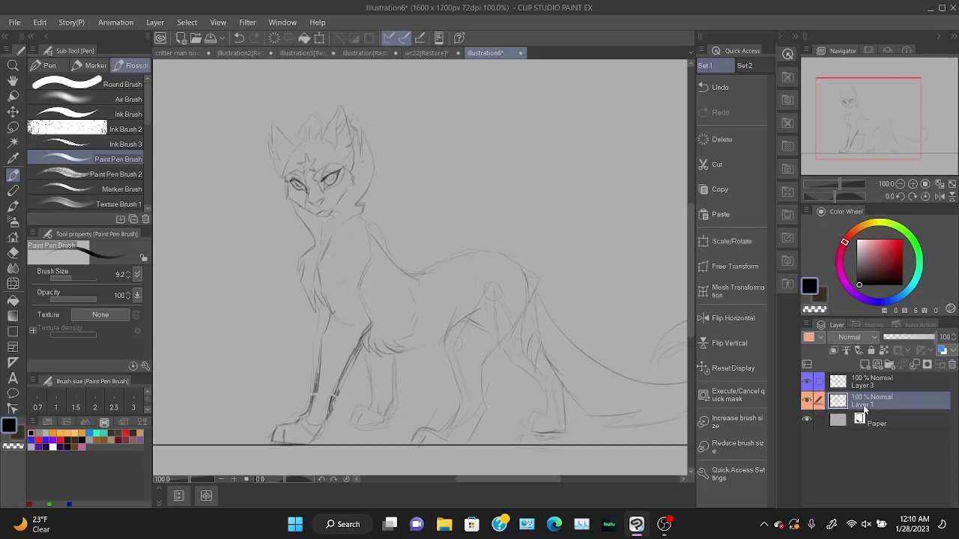
pyautogui.click(839, 352)
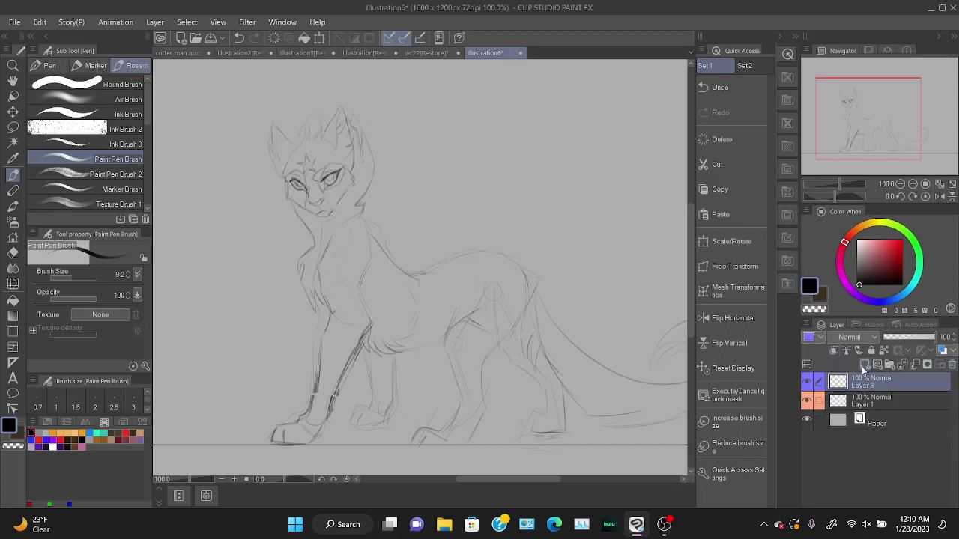
pyautogui.click(126, 115)
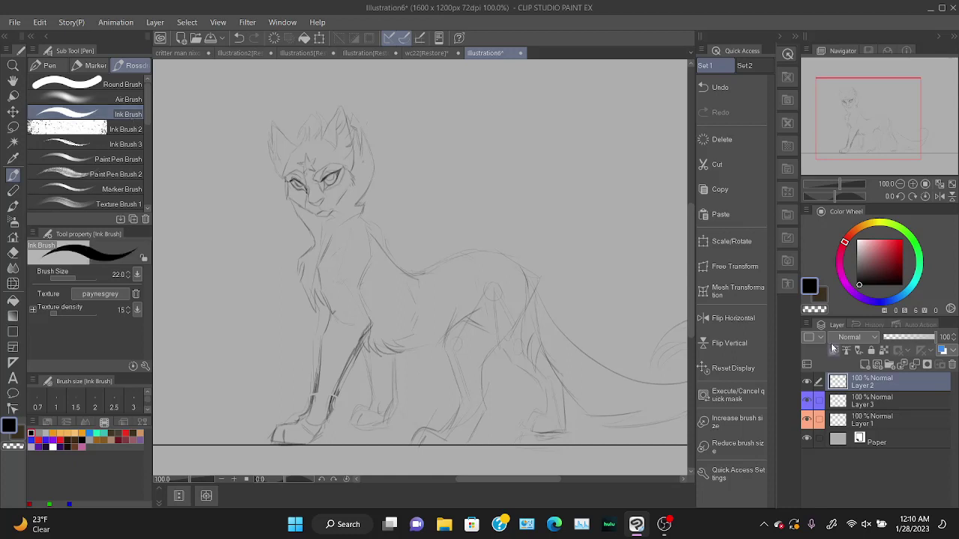
pyautogui.click(823, 341)
pyautogui.click(822, 365)
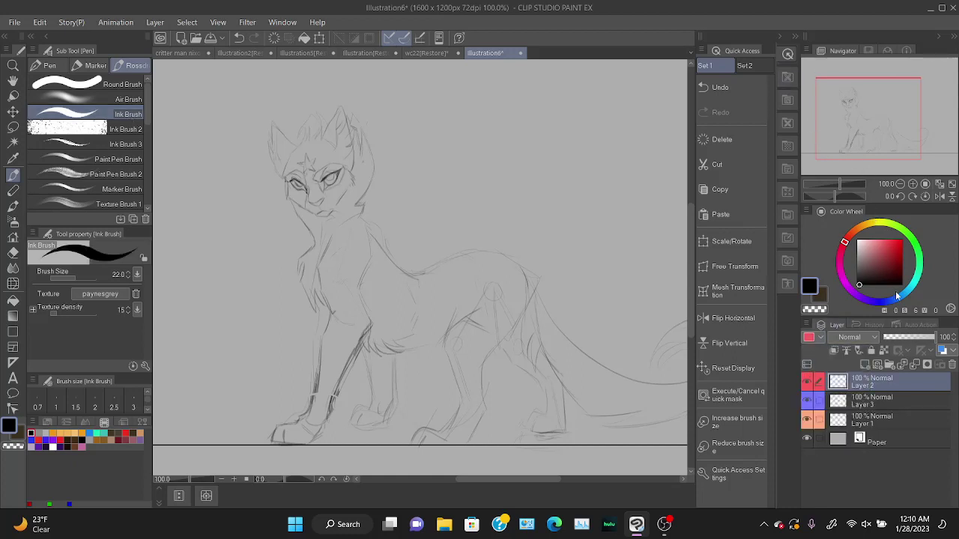
# Set the ink colour to purple with hue 269, saturation 100 and value 63, and try a stroke on the near eye's upper lid.
pyautogui.moveTo(897, 296); pyautogui.dragTo(859, 298)
pyautogui.click(902, 261)
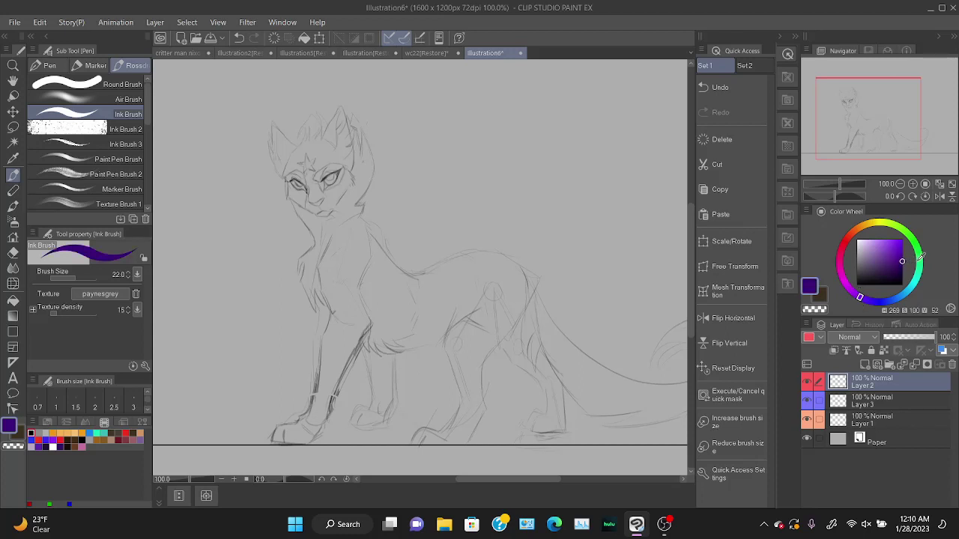
pyautogui.moveTo(922, 256); pyautogui.dragTo(924, 252)
pyautogui.moveTo(838, 185); pyautogui.dragTo(847, 185)
pyautogui.moveTo(864, 124); pyautogui.dragTo(847, 112)
pyautogui.moveTo(848, 183); pyautogui.dragTo(854, 182)
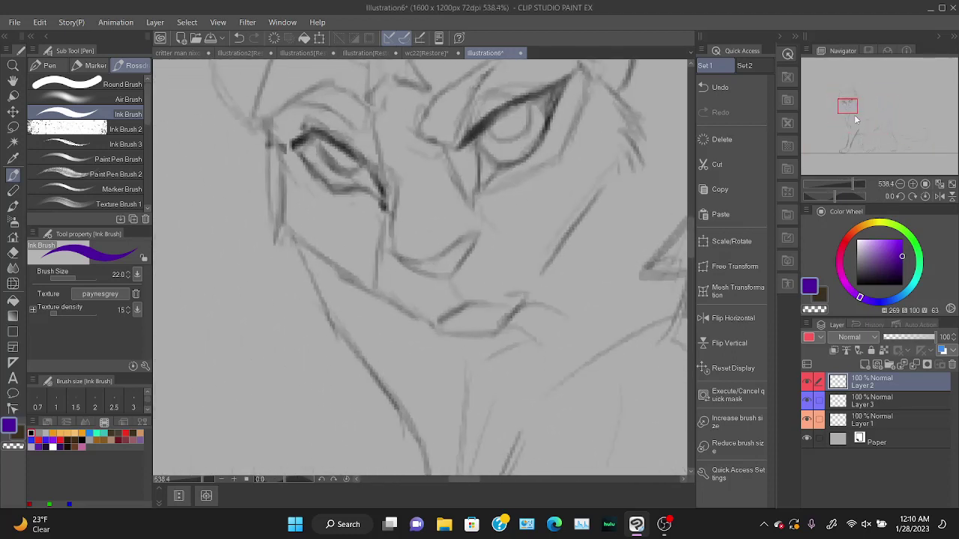
pyautogui.moveTo(848, 104); pyautogui.dragTo(849, 103)
pyautogui.moveTo(454, 188); pyautogui.dragTo(558, 118)
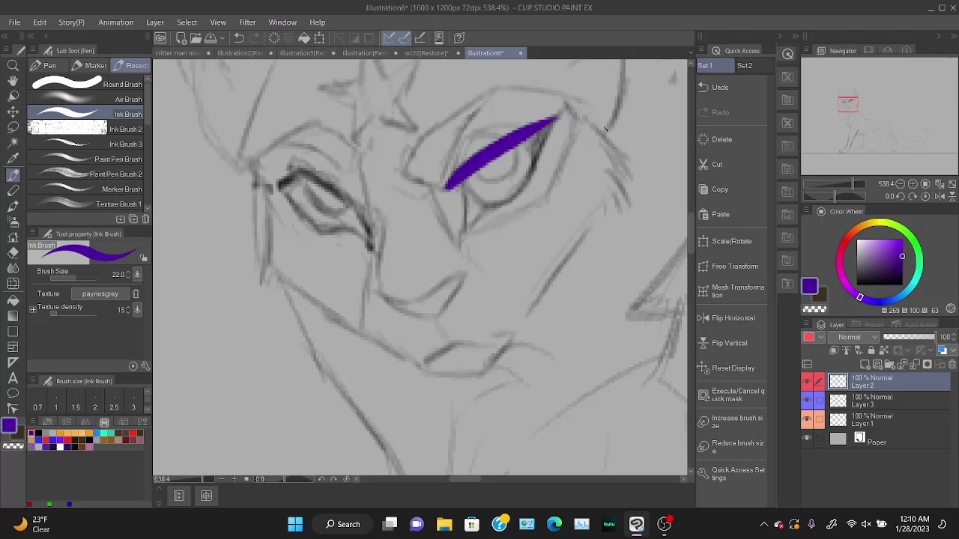
pyautogui.hotkey('ctrl', 'z')
# Lower the opacity of the Layer 3 sketch to 45% and make Layer 2 active again.
pyautogui.click(874, 396)
pyautogui.click(907, 337)
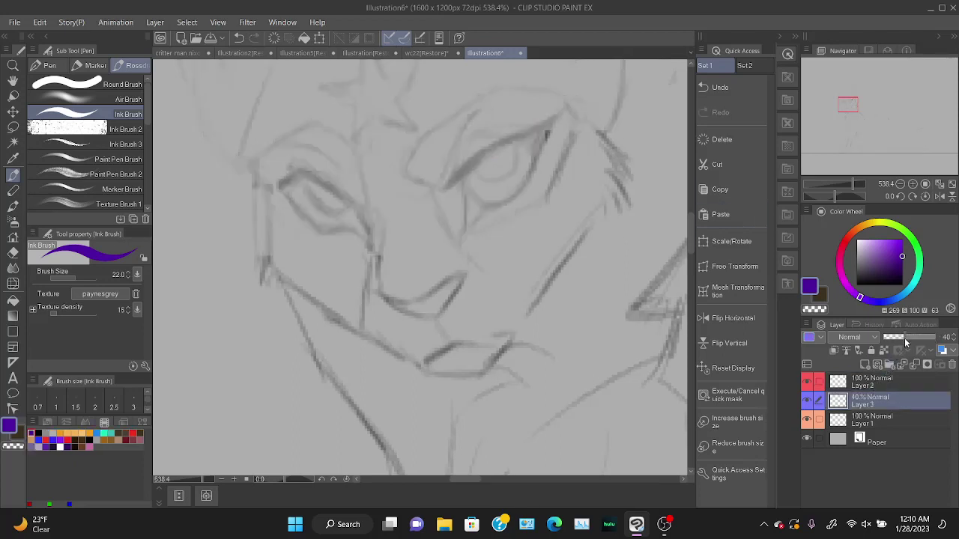
pyautogui.click(854, 386)
# Darken the ink colour, try it on the near eye, and shift it to purple with hue 284, saturation 100 and value 39.
pyautogui.click(902, 267)
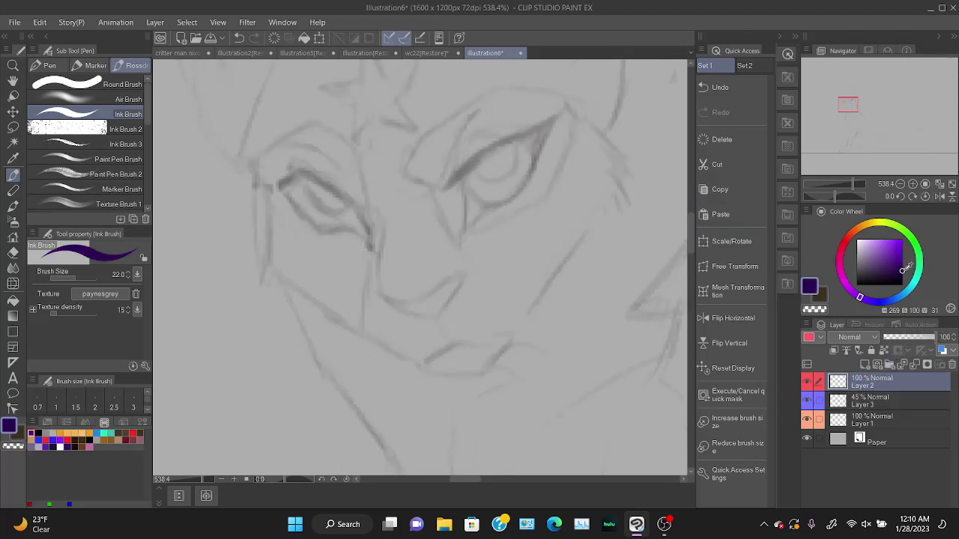
pyautogui.moveTo(453, 188); pyautogui.dragTo(550, 121)
pyautogui.hotkey('ctrl', 'z')
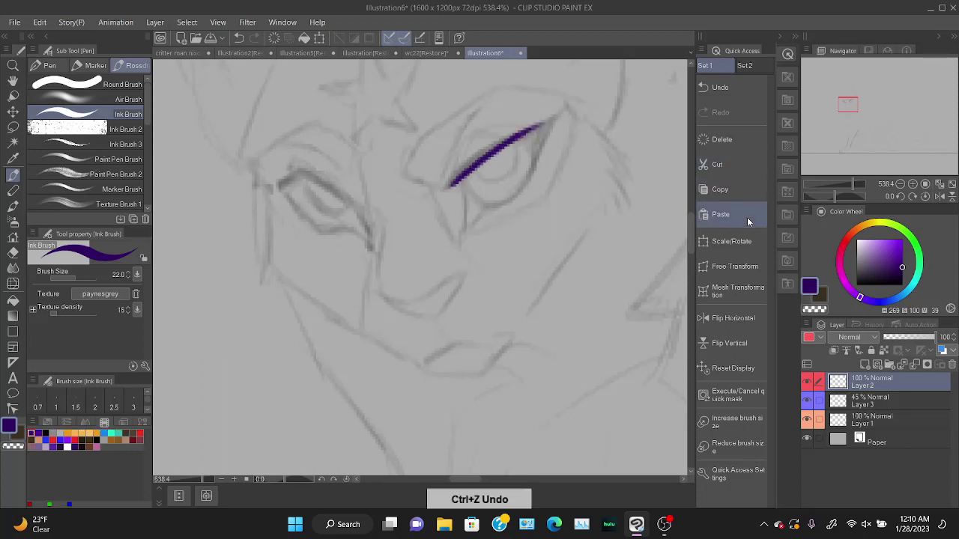
pyautogui.moveTo(859, 301); pyautogui.dragTo(851, 291)
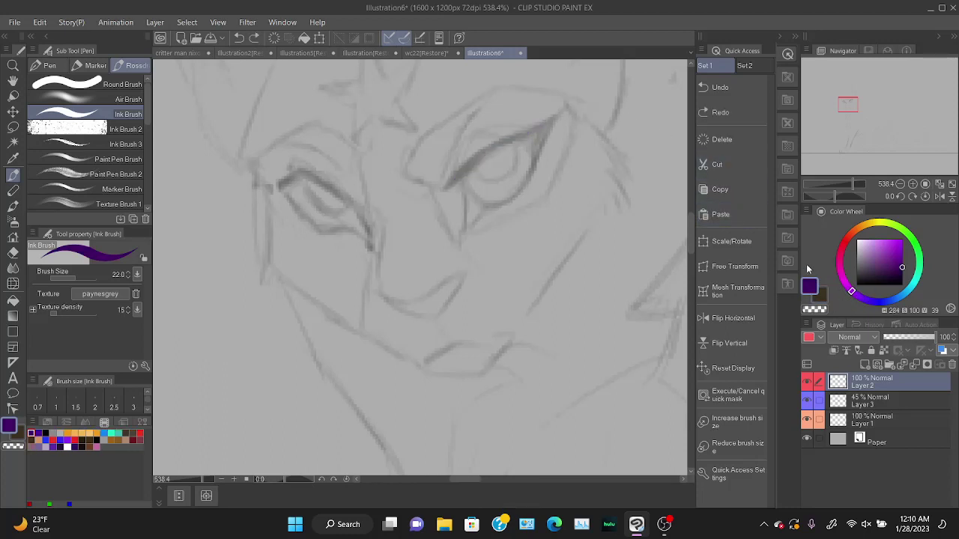
# Ink the near eye's upper lid as one smooth curve from the inner corner to the pointed outer tip, redoing uneven strokes.
pyautogui.moveTo(451, 192); pyautogui.dragTo(566, 120)
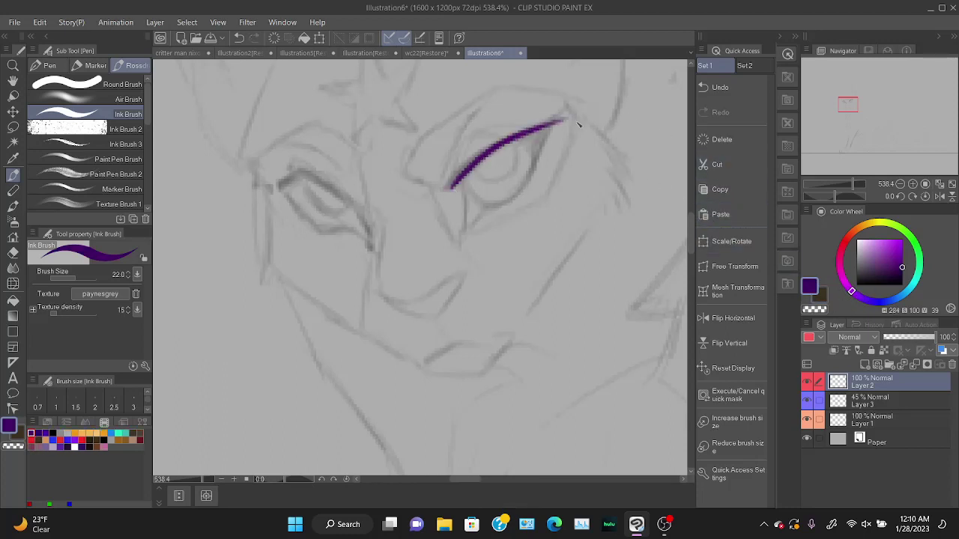
pyautogui.hotkey('ctrl', 'z')
pyautogui.moveTo(444, 192); pyautogui.dragTo(552, 120)
pyautogui.hotkey('ctrl', 'z')
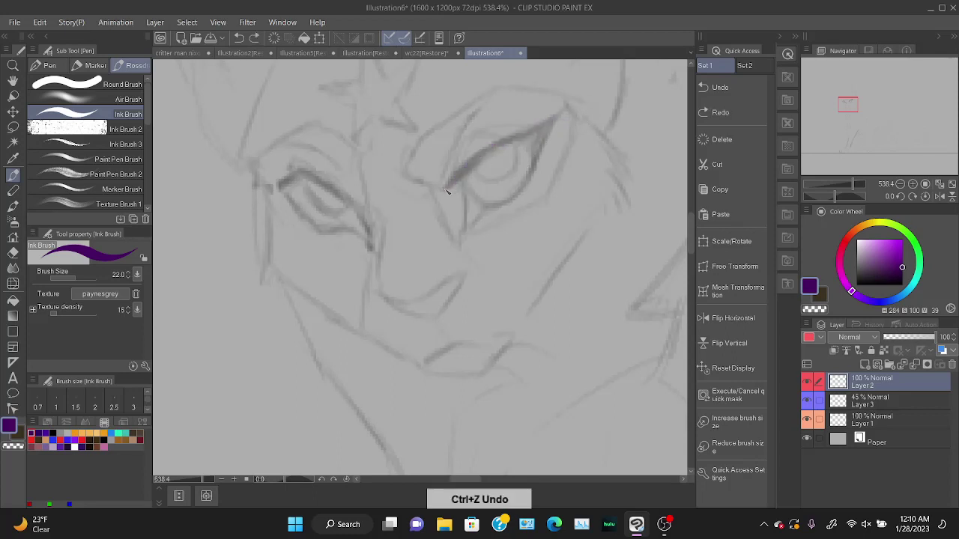
pyautogui.moveTo(446, 189); pyautogui.dragTo(556, 114)
pyautogui.hotkey('ctrl', 'z')
pyautogui.moveTo(440, 194)
pyautogui.mouseDown()
pyautogui.moveTo(479, 155)
pyautogui.moveTo(567, 103)
pyautogui.mouseUp()
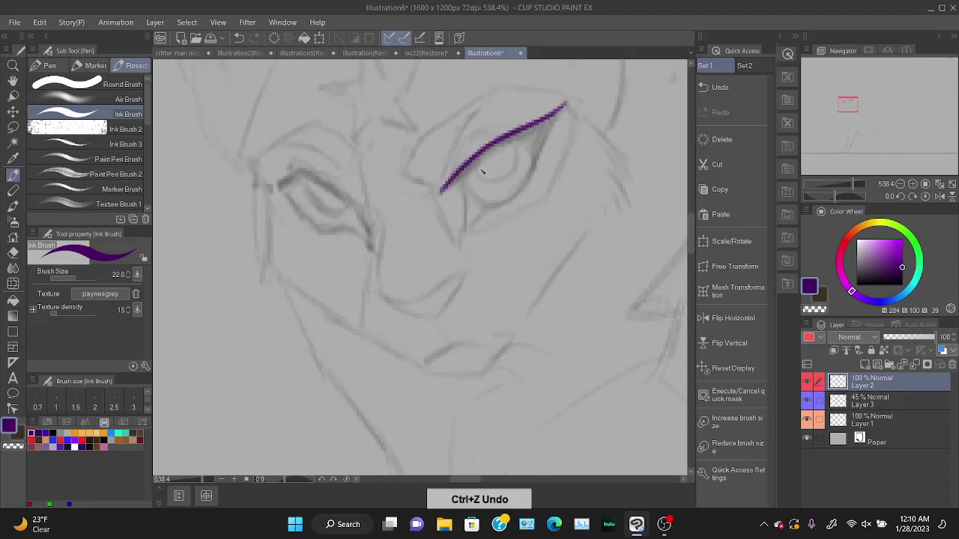
# Ink the near eye's outer edge, pointed inner corner and lower lid to close the eye outline.
pyautogui.moveTo(443, 193); pyautogui.dragTo(483, 162)
pyautogui.hotkey('ctrl', 'z')
pyautogui.moveTo(439, 201); pyautogui.dragTo(496, 154)
pyautogui.hotkey('ctrl', 'z')
pyautogui.moveTo(565, 106); pyautogui.dragTo(532, 174)
pyautogui.moveTo(439, 200)
pyautogui.mouseDown()
pyautogui.moveTo(465, 182)
pyautogui.moveTo(462, 237)
pyautogui.moveTo(514, 200)
pyautogui.moveTo(545, 159)
pyautogui.mouseUp()
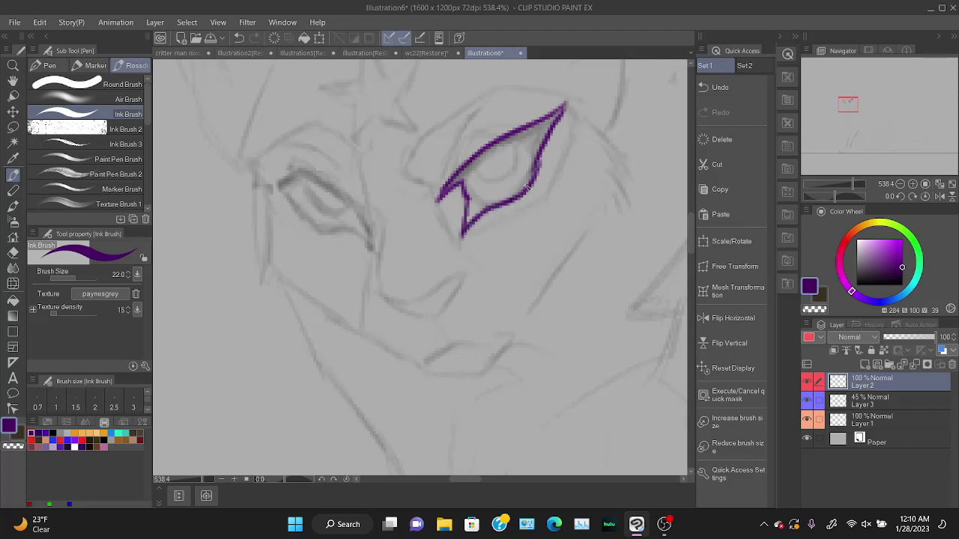
pyautogui.hotkey('ctrl', 'z')
pyautogui.moveTo(462, 237); pyautogui.dragTo(537, 158)
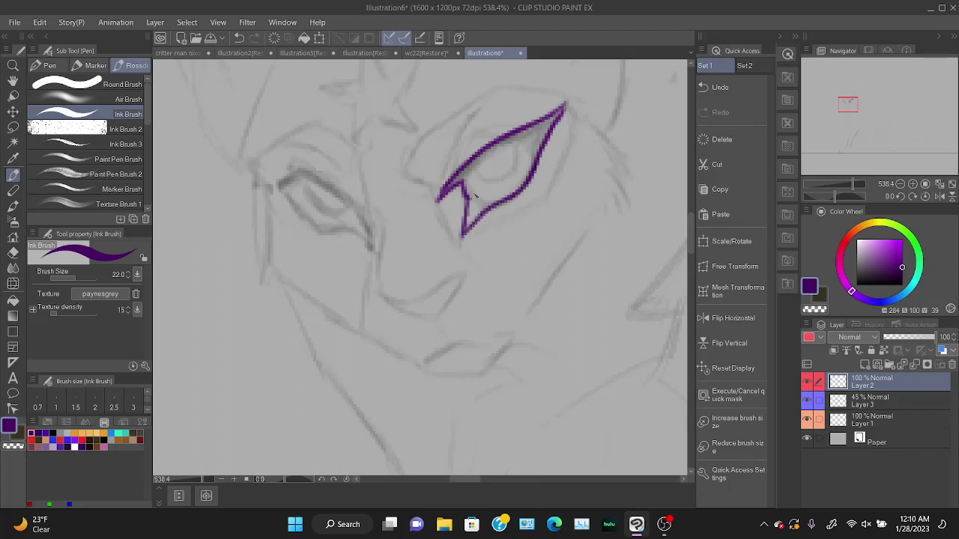
# Thicken the near eye's upper lid line and fill its outer wing and inner corner with solid purple.
pyautogui.moveTo(562, 108)
pyautogui.mouseDown()
pyautogui.moveTo(443, 194)
pyautogui.moveTo(514, 143)
pyautogui.mouseUp()
pyautogui.hotkey('ctrl', 'z')
pyautogui.hotkey('ctrl', 'z')
pyautogui.hotkey('ctrl', 'z')
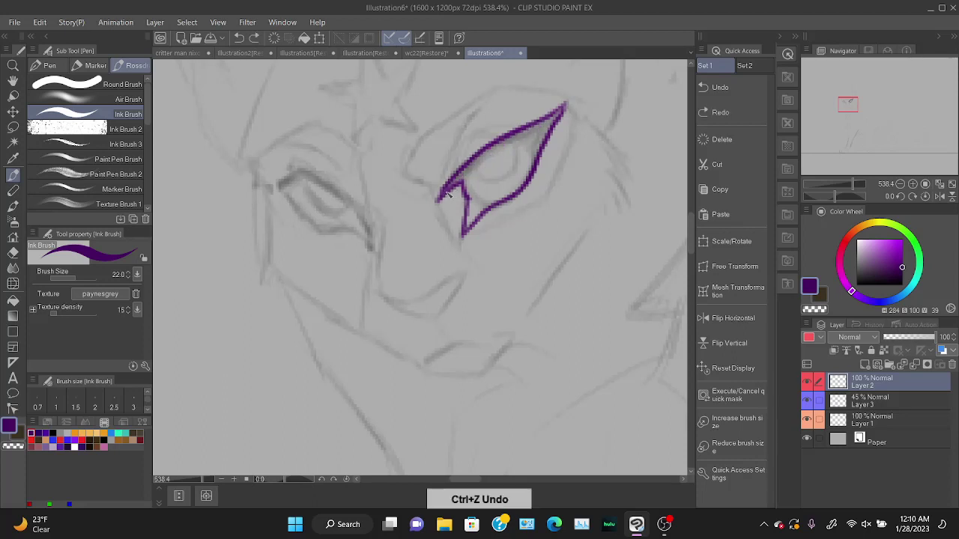
pyautogui.moveTo(448, 187)
pyautogui.mouseDown()
pyautogui.moveTo(540, 126)
pyautogui.moveTo(459, 180)
pyautogui.moveTo(492, 151)
pyautogui.moveTo(483, 155)
pyautogui.moveTo(556, 115)
pyautogui.mouseUp()
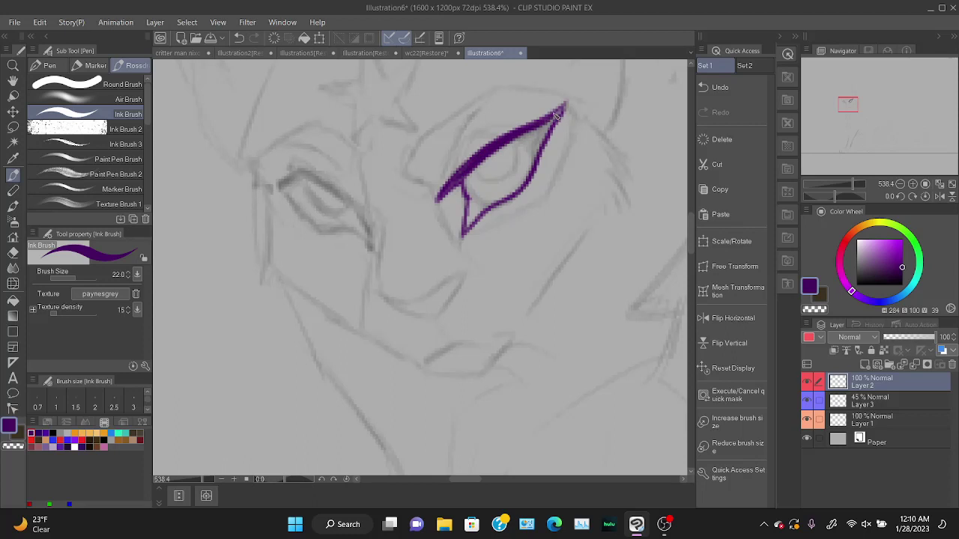
pyautogui.moveTo(511, 142)
pyautogui.mouseDown()
pyautogui.moveTo(531, 146)
pyautogui.moveTo(524, 191)
pyautogui.mouseUp()
pyautogui.moveTo(528, 140)
pyautogui.mouseDown()
pyautogui.moveTo(561, 111)
pyautogui.moveTo(540, 148)
pyautogui.moveTo(539, 133)
pyautogui.moveTo(522, 132)
pyautogui.moveTo(543, 139)
pyautogui.moveTo(534, 137)
pyautogui.moveTo(577, 96)
pyautogui.moveTo(547, 139)
pyautogui.mouseUp()
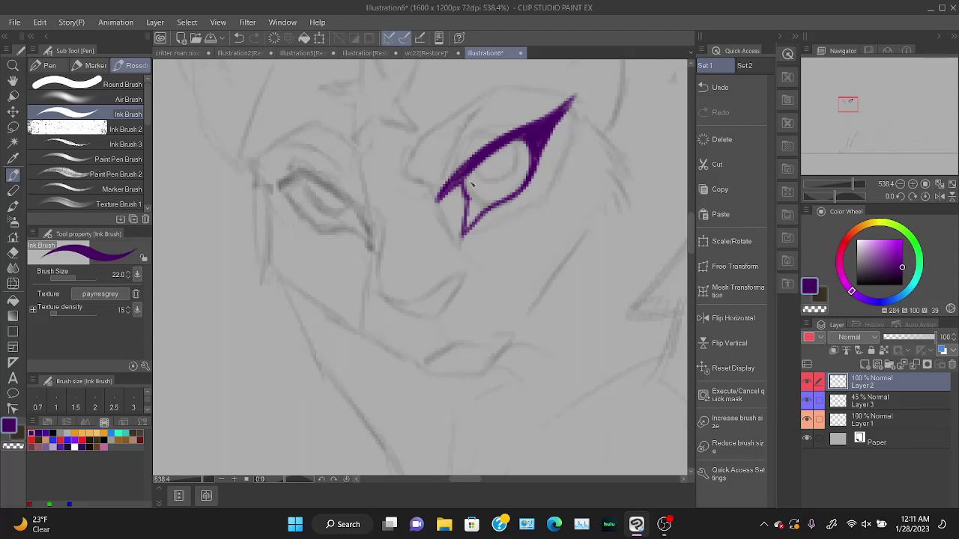
pyautogui.moveTo(466, 190)
pyautogui.mouseDown()
pyautogui.moveTo(492, 203)
pyautogui.moveTo(474, 204)
pyautogui.moveTo(472, 215)
pyautogui.moveTo(481, 212)
pyautogui.moveTo(468, 221)
pyautogui.moveTo(478, 204)
pyautogui.moveTo(464, 178)
pyautogui.moveTo(472, 216)
pyautogui.mouseUp()
# Try inking the near eye's iris curve, and outline its inner corner down to the lower point.
pyautogui.moveTo(490, 171)
pyautogui.mouseDown()
pyautogui.moveTo(511, 178)
pyautogui.moveTo(515, 143)
pyautogui.mouseUp()
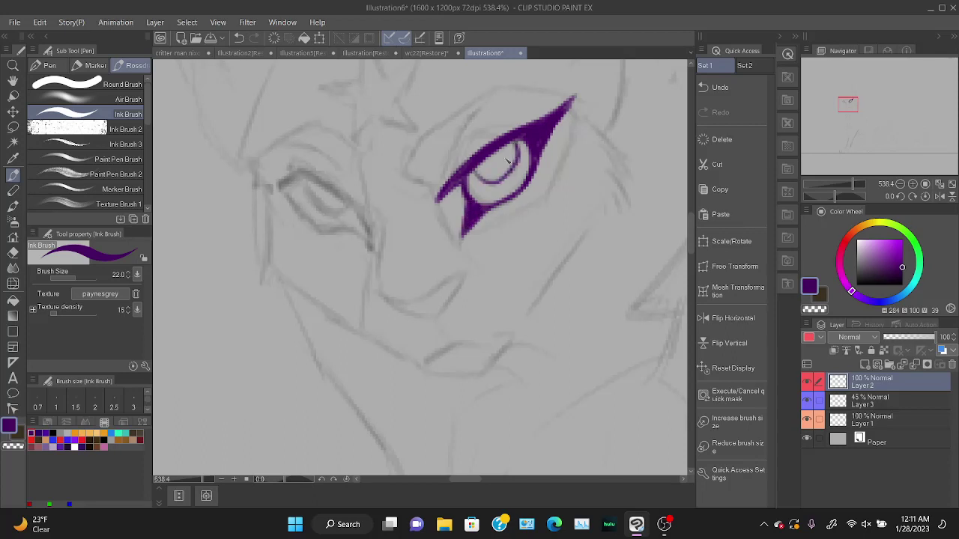
pyautogui.hotkey('ctrl', 'z')
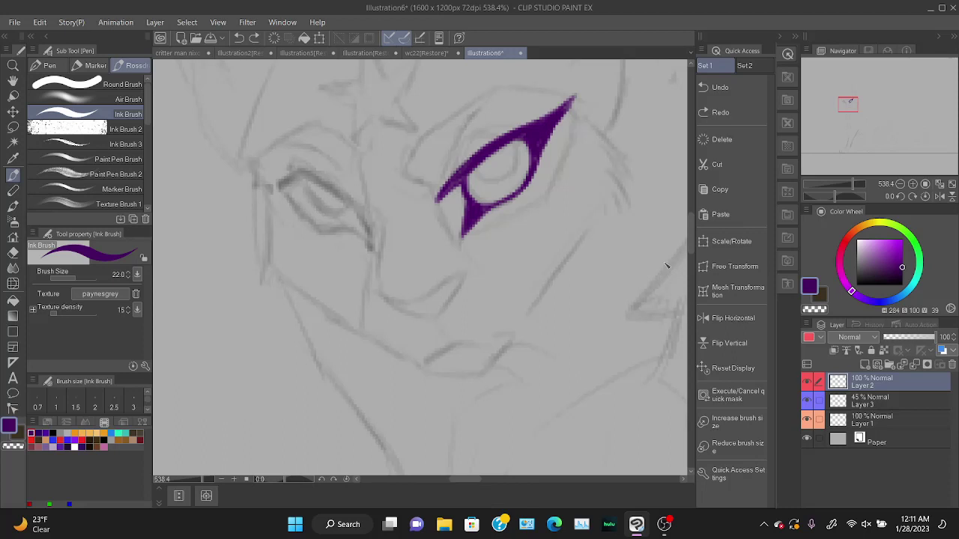
pyautogui.moveTo(445, 199); pyautogui.dragTo(460, 241)
pyautogui.hotkey('ctrl', 'z')
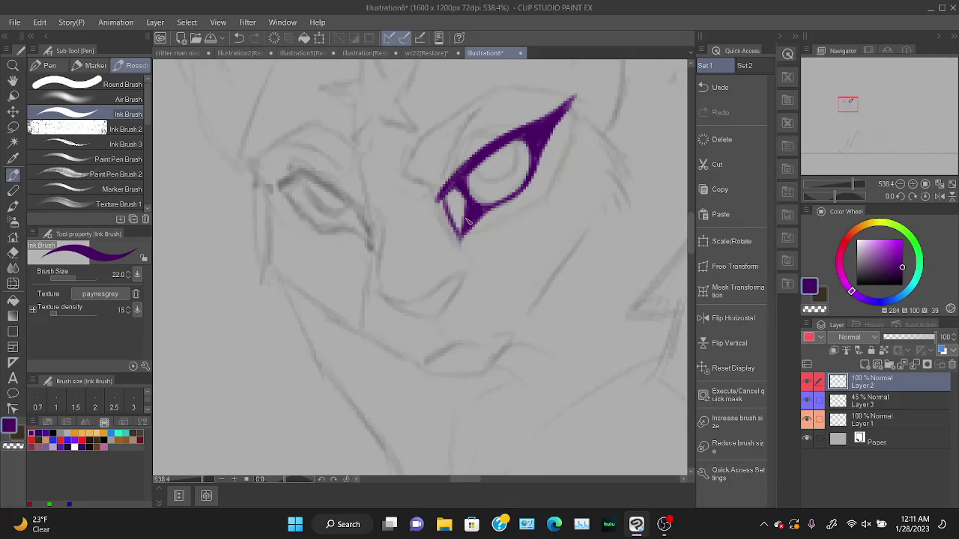
# Flip the canvas view horizontally and ink the far eye's upper lid as one curved stroke, redoing uneven attempts.
pyautogui.click(723, 319)
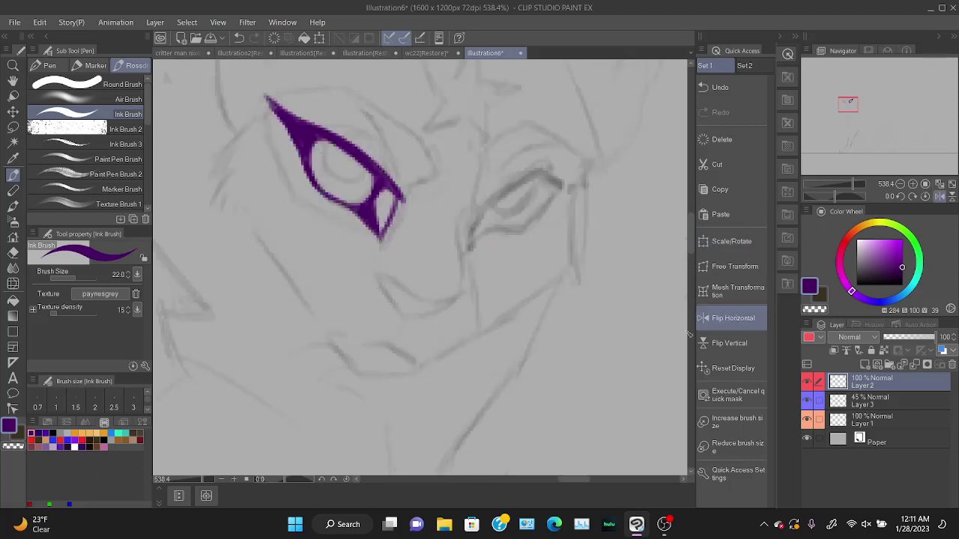
pyautogui.moveTo(484, 212)
pyautogui.mouseDown()
pyautogui.moveTo(521, 178)
pyautogui.moveTo(563, 178)
pyautogui.mouseUp()
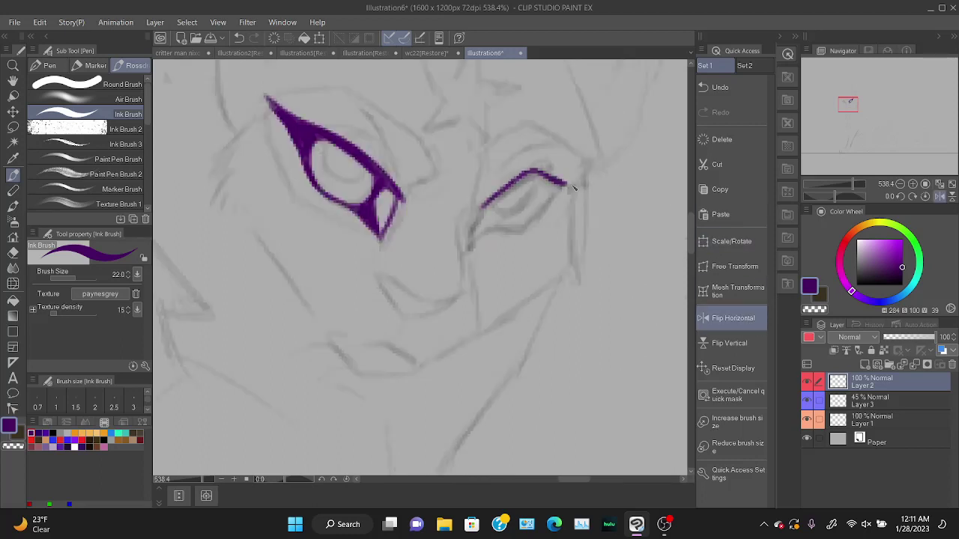
pyautogui.hotkey('ctrl', 'z')
pyautogui.moveTo(479, 210)
pyautogui.mouseDown()
pyautogui.moveTo(501, 194)
pyautogui.moveTo(583, 193)
pyautogui.mouseUp()
pyautogui.hotkey('ctrl', 'z')
pyautogui.moveTo(480, 210)
pyautogui.mouseDown()
pyautogui.moveTo(543, 178)
pyautogui.moveTo(579, 193)
pyautogui.mouseUp()
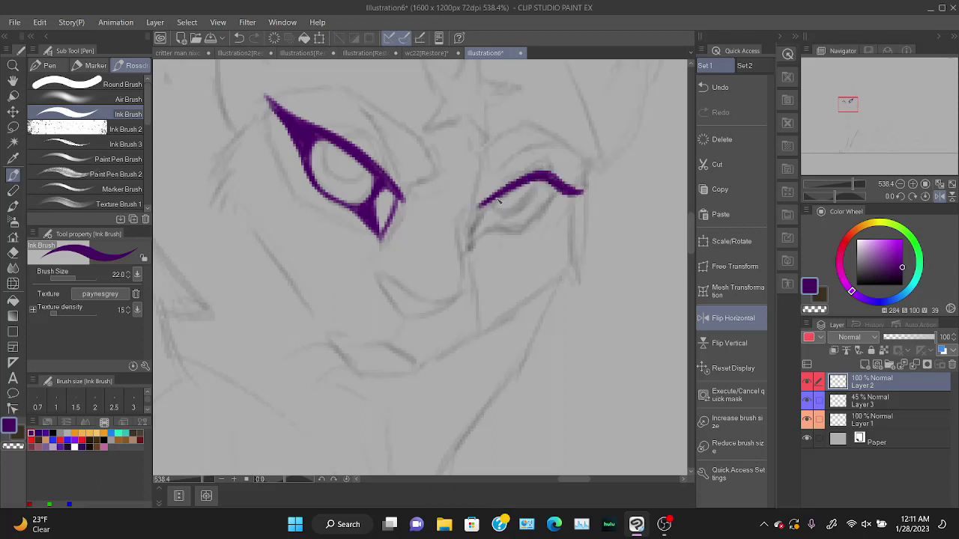
# Try several strokes for the far eye's pointed inner corner and the start of its lower lid, undoing the uneven ones.
pyautogui.moveTo(492, 200); pyautogui.dragTo(480, 245)
pyautogui.hotkey('ctrl', 'z')
pyautogui.hotkey('ctrl', 'z')
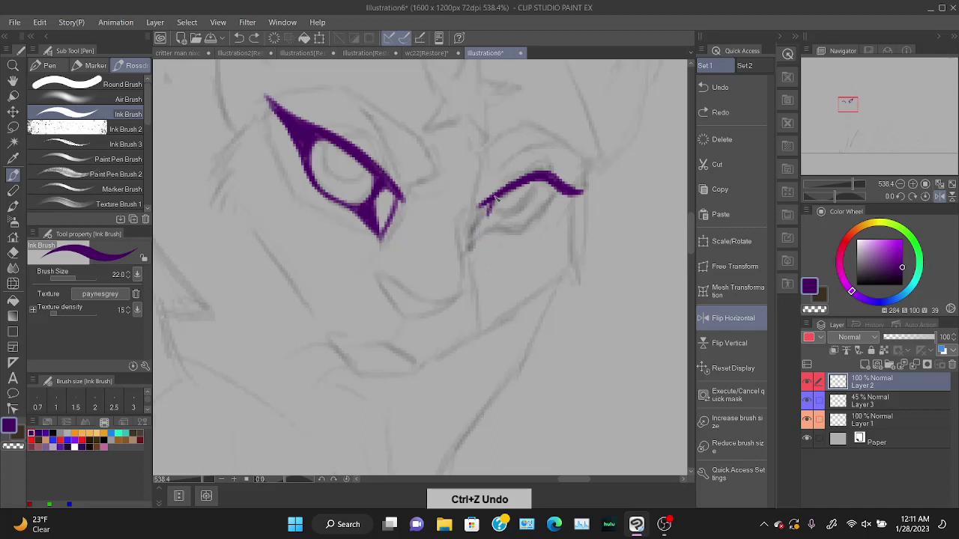
pyautogui.hotkey('ctrl', 'z')
pyautogui.moveTo(497, 194)
pyautogui.mouseDown()
pyautogui.moveTo(477, 247)
pyautogui.moveTo(499, 229)
pyautogui.mouseUp()
pyautogui.moveTo(496, 231)
pyautogui.mouseDown()
pyautogui.moveTo(556, 208)
pyautogui.moveTo(558, 197)
pyautogui.moveTo(491, 232)
pyautogui.moveTo(549, 185)
pyautogui.moveTo(534, 228)
pyautogui.moveTo(504, 240)
pyautogui.moveTo(530, 226)
pyautogui.moveTo(543, 178)
pyautogui.moveTo(542, 205)
pyautogui.moveTo(508, 228)
pyautogui.mouseUp()
pyautogui.hotkey('ctrl', 'z')
pyautogui.hotkey('ctrl', 'z')
pyautogui.hotkey('ctrl', 'z')
pyautogui.hotkey('ctrl', 'z')
pyautogui.hotkey('ctrl', 'z')
pyautogui.hotkey('ctrl', 'z')
pyautogui.hotkey('ctrl', 'z')
pyautogui.hotkey('ctrl', 'z')
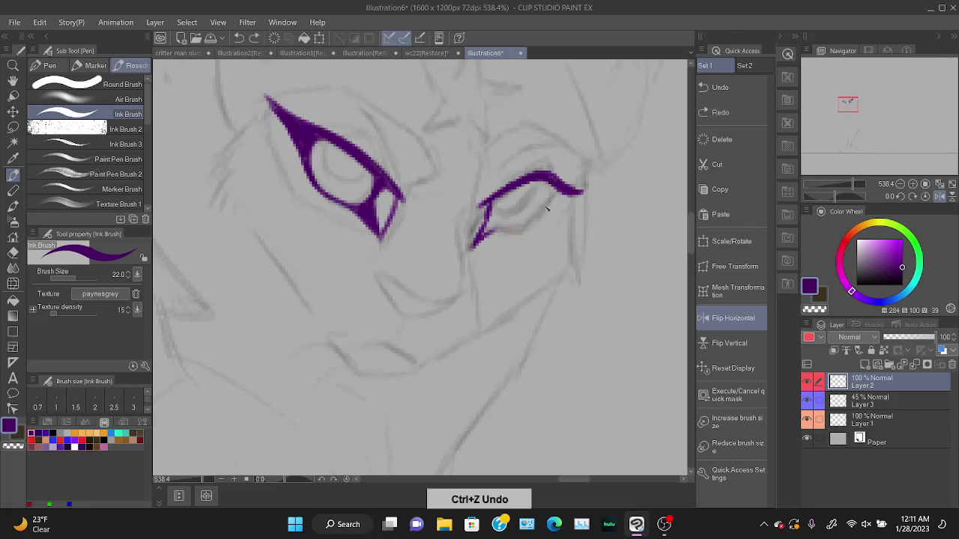
# Try inking the far eye's outer tip, and undo all of that eye's ink strokes.
pyautogui.moveTo(540, 184)
pyautogui.mouseDown()
pyautogui.moveTo(527, 231)
pyautogui.moveTo(500, 234)
pyautogui.moveTo(540, 203)
pyautogui.moveTo(531, 222)
pyautogui.moveTo(515, 227)
pyautogui.moveTo(543, 203)
pyautogui.moveTo(545, 184)
pyautogui.moveTo(563, 187)
pyautogui.moveTo(556, 154)
pyautogui.moveTo(557, 178)
pyautogui.moveTo(559, 171)
pyautogui.moveTo(520, 166)
pyautogui.moveTo(495, 185)
pyautogui.moveTo(487, 251)
pyautogui.moveTo(535, 156)
pyautogui.moveTo(603, 182)
pyautogui.mouseUp()
pyautogui.hotkey('ctrl', 'z')
pyautogui.hotkey('ctrl', 'z')
pyautogui.hotkey('ctrl', 'z')
pyautogui.press('e')
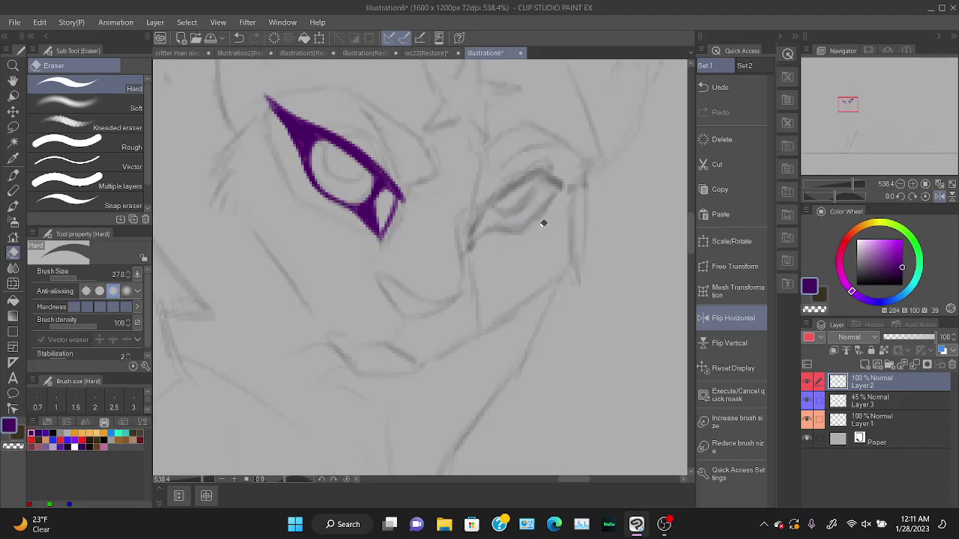
# Ink the far eye as a closed angular outline, with an arched upper lid and a lower lid rising to the outer corner.
pyautogui.press('p')
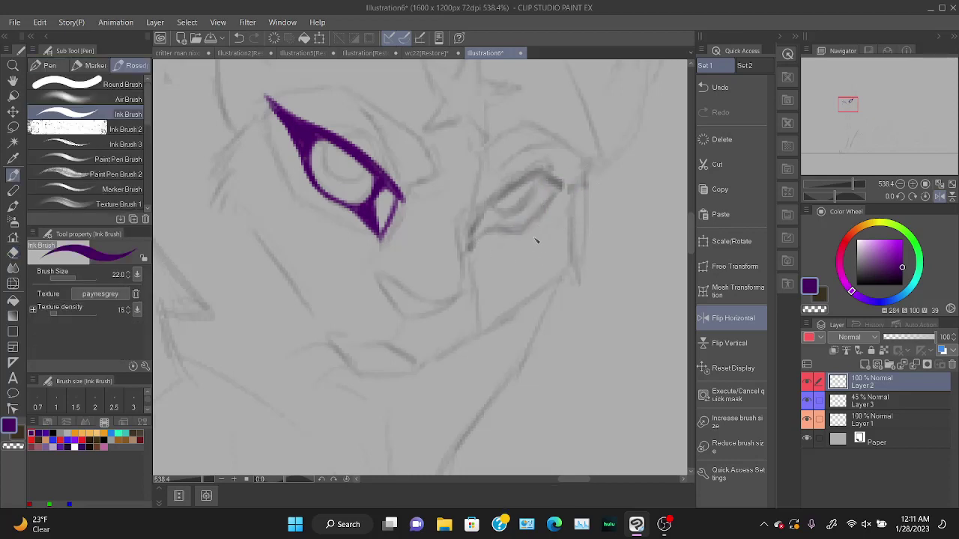
pyautogui.moveTo(469, 246)
pyautogui.mouseDown()
pyautogui.moveTo(534, 175)
pyautogui.moveTo(570, 187)
pyautogui.mouseUp()
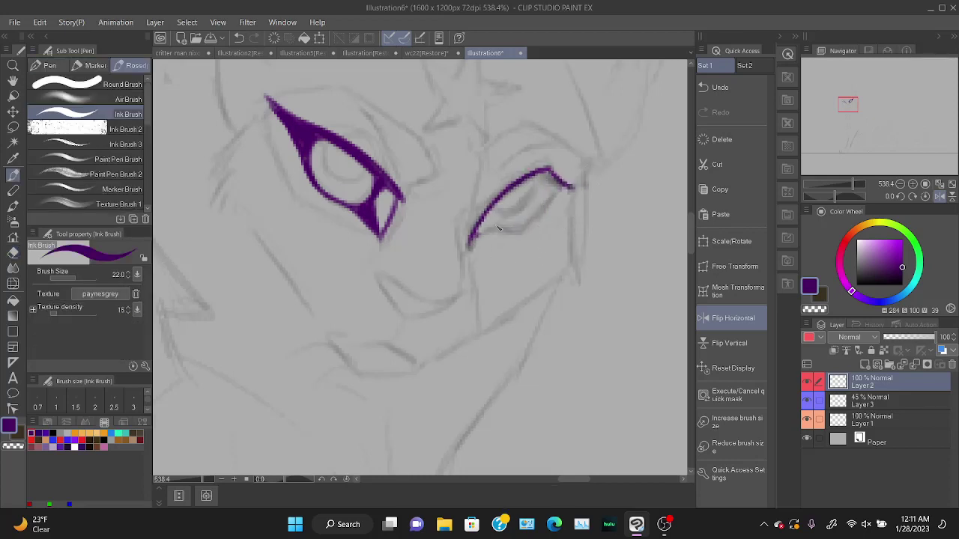
pyautogui.moveTo(472, 241)
pyautogui.mouseDown()
pyautogui.moveTo(541, 225)
pyautogui.moveTo(565, 193)
pyautogui.mouseUp()
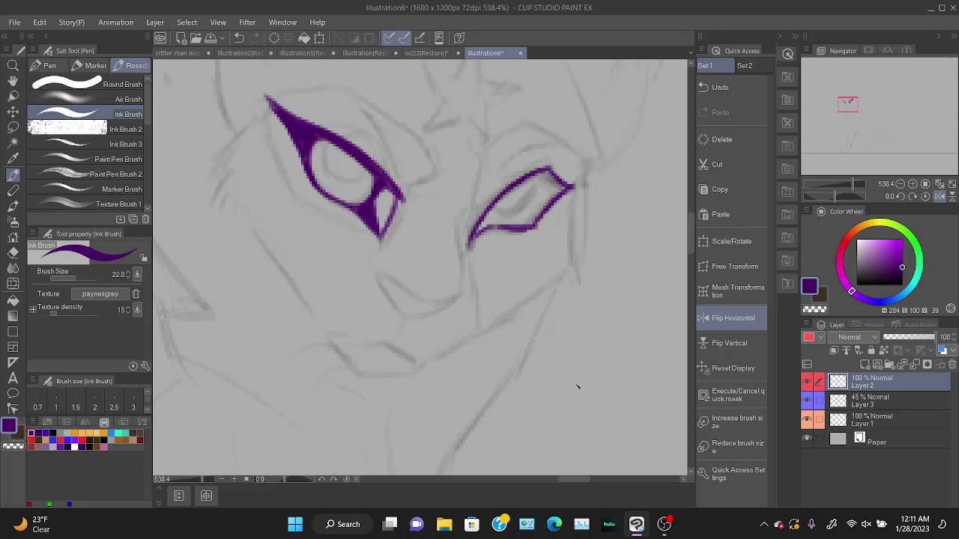
# Erase all of the near eye's purple ink and try a new stroke for its upper lid.
pyautogui.press('e')
pyautogui.moveTo(300, 123)
pyautogui.mouseDown()
pyautogui.moveTo(271, 128)
pyautogui.moveTo(296, 112)
pyautogui.moveTo(313, 117)
pyautogui.moveTo(347, 102)
pyautogui.moveTo(375, 133)
pyautogui.moveTo(400, 195)
pyautogui.moveTo(398, 217)
pyautogui.mouseUp()
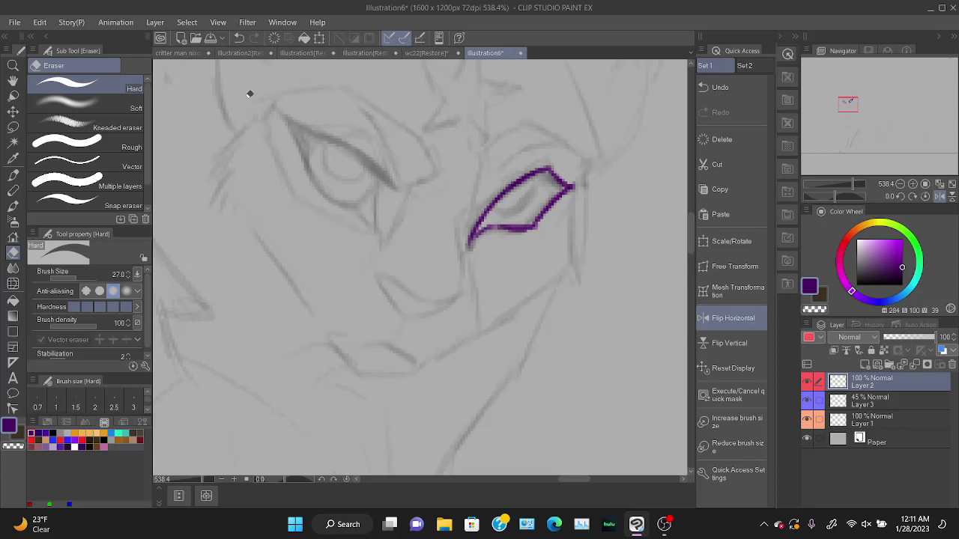
pyautogui.press('b')
pyautogui.moveTo(298, 121); pyautogui.dragTo(363, 153)
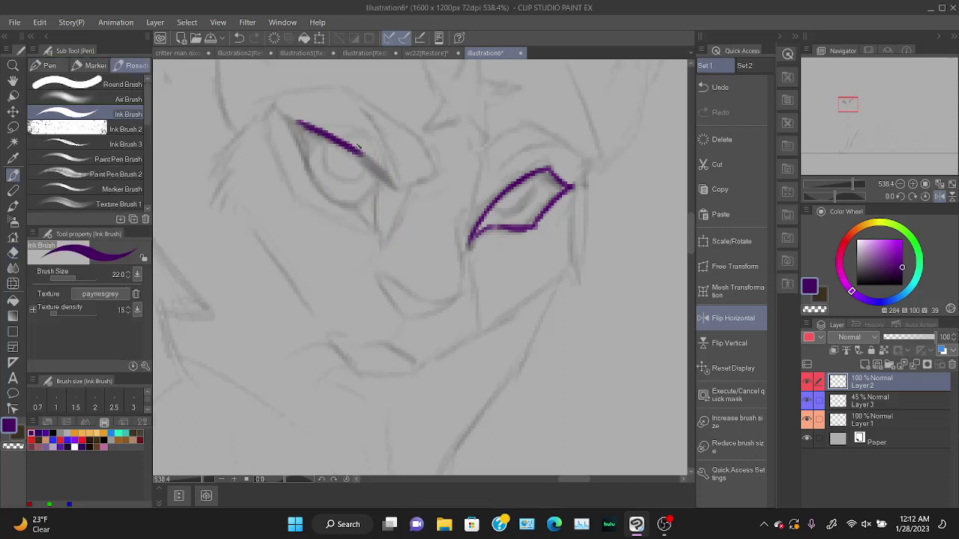
pyautogui.hotkey('ctrl', 'z')
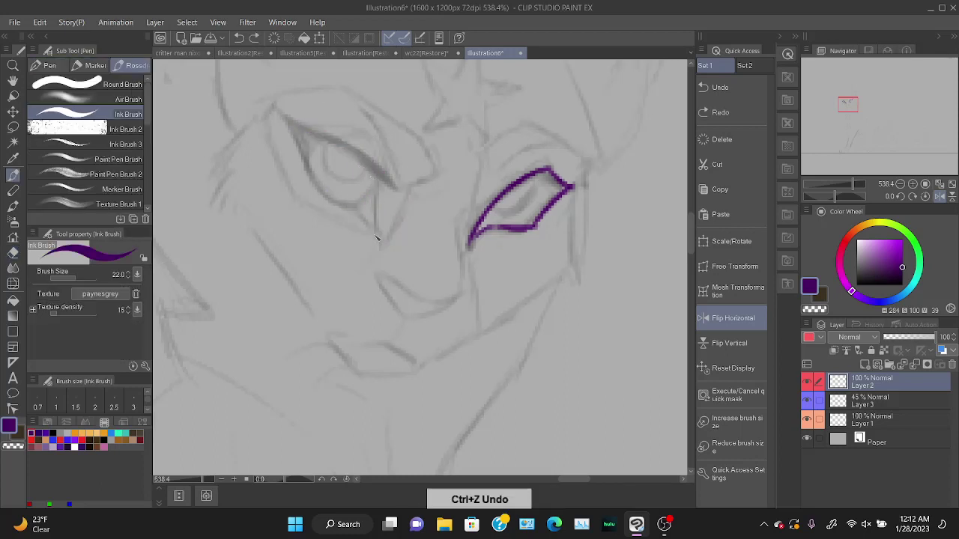
# Ink the near eye as an angular outline and round off the inside of its upper lid with a curved stroke.
pyautogui.moveTo(377, 238)
pyautogui.mouseDown()
pyautogui.moveTo(362, 153)
pyautogui.moveTo(344, 133)
pyautogui.moveTo(285, 128)
pyautogui.moveTo(306, 168)
pyautogui.mouseUp()
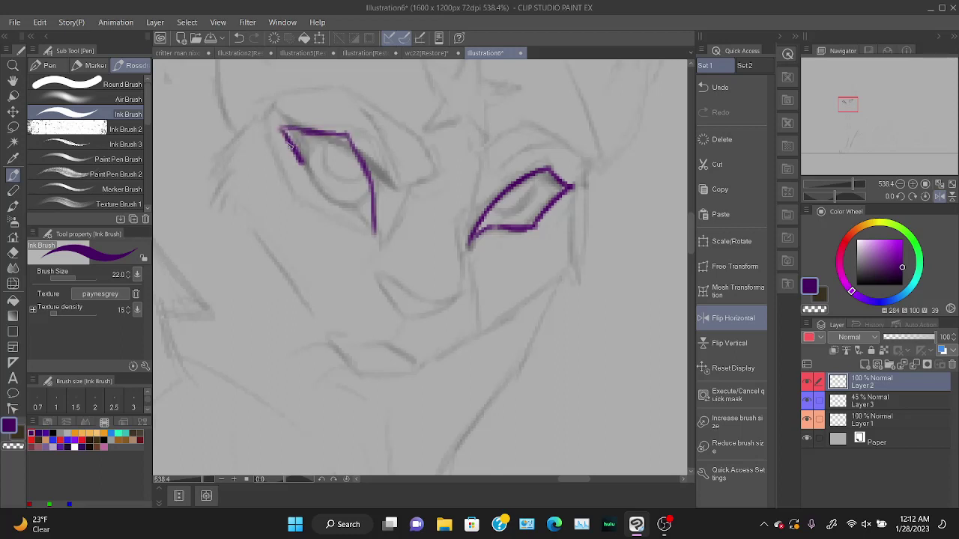
pyautogui.moveTo(284, 135)
pyautogui.mouseDown()
pyautogui.moveTo(310, 179)
pyautogui.moveTo(370, 225)
pyautogui.mouseUp()
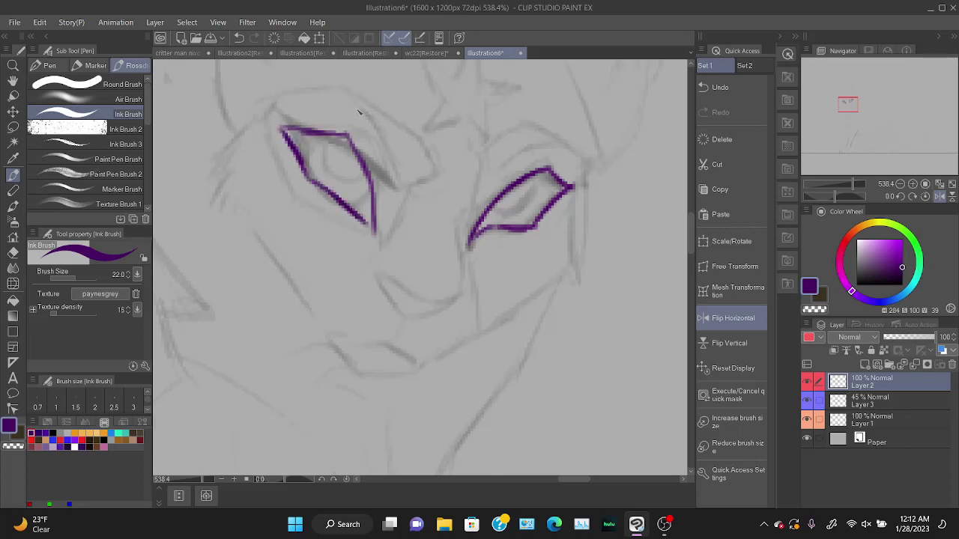
pyautogui.moveTo(315, 126)
pyautogui.mouseDown()
pyautogui.moveTo(357, 132)
pyautogui.moveTo(371, 187)
pyautogui.mouseUp()
pyautogui.hotkey('ctrl', 'z')
pyautogui.hotkey('ctrl', 'z')
pyautogui.hotkey('ctrl', 'z')
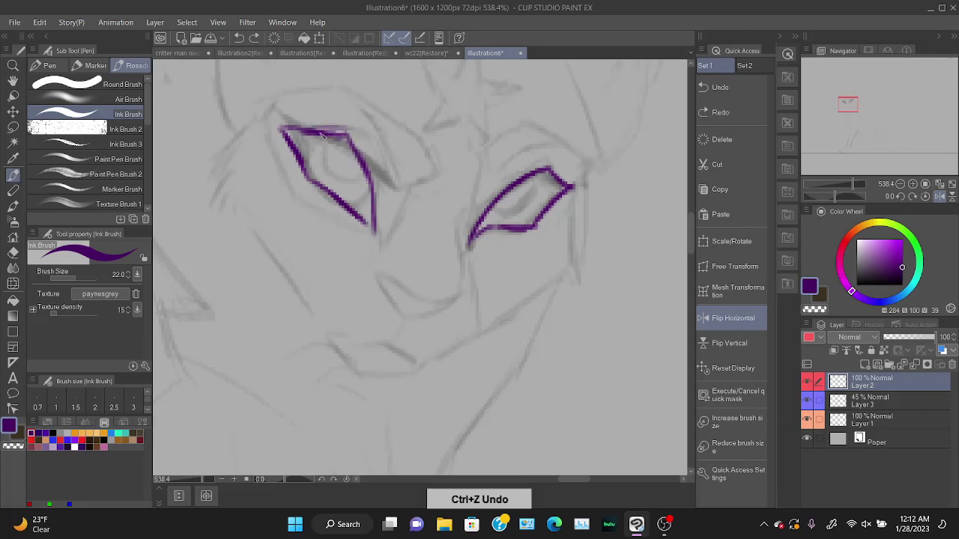
pyautogui.moveTo(305, 133)
pyautogui.mouseDown()
pyautogui.moveTo(359, 161)
pyautogui.moveTo(368, 182)
pyautogui.mouseUp()
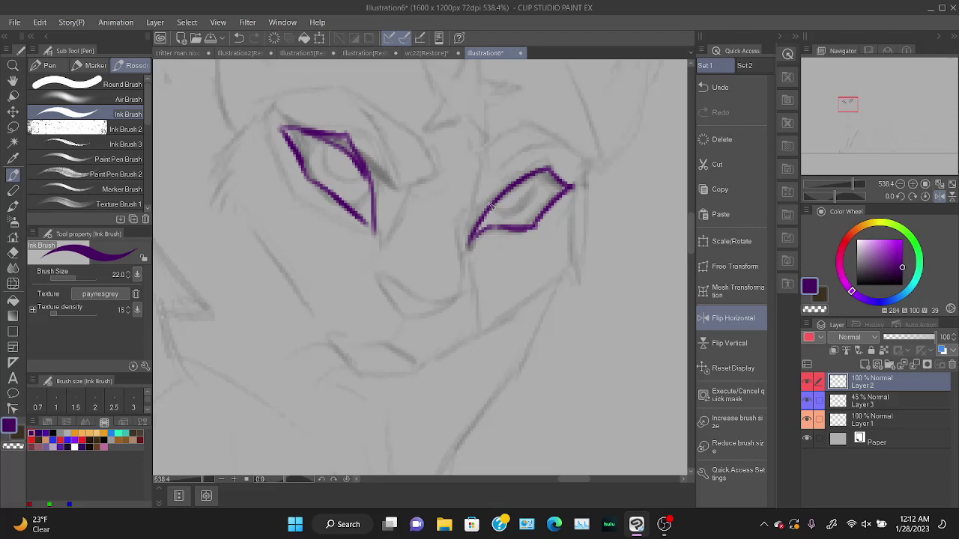
# Extend the far eye's inner corner, curve the near eye's lower inner edge, and lengthen both outer tips.
pyautogui.moveTo(489, 213)
pyautogui.mouseDown()
pyautogui.moveTo(540, 185)
pyautogui.moveTo(574, 187)
pyautogui.moveTo(471, 245)
pyautogui.moveTo(465, 258)
pyautogui.mouseUp()
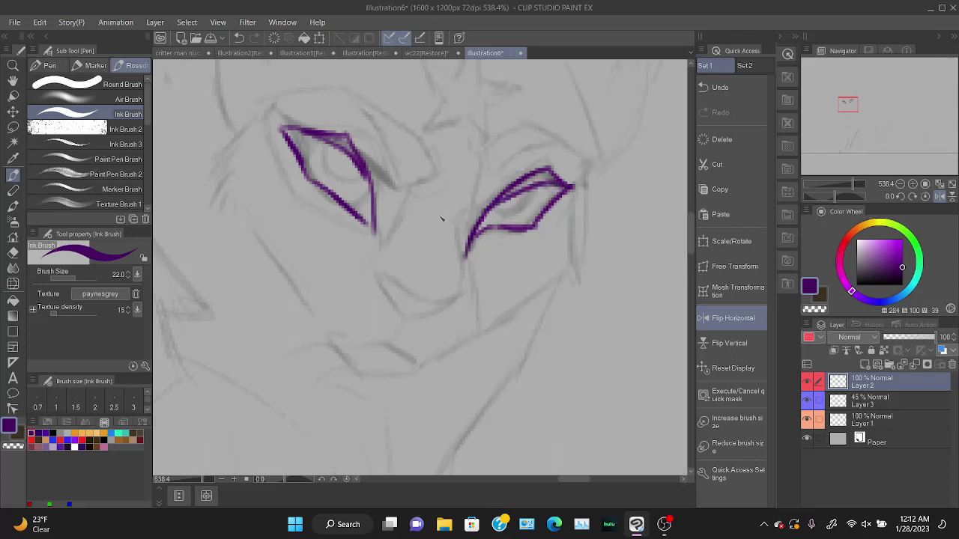
pyautogui.moveTo(370, 174); pyautogui.dragTo(332, 193)
pyautogui.moveTo(269, 119)
pyautogui.mouseDown()
pyautogui.moveTo(297, 121)
pyautogui.moveTo(264, 110)
pyautogui.mouseUp()
pyautogui.moveTo(586, 185); pyautogui.dragTo(573, 188)
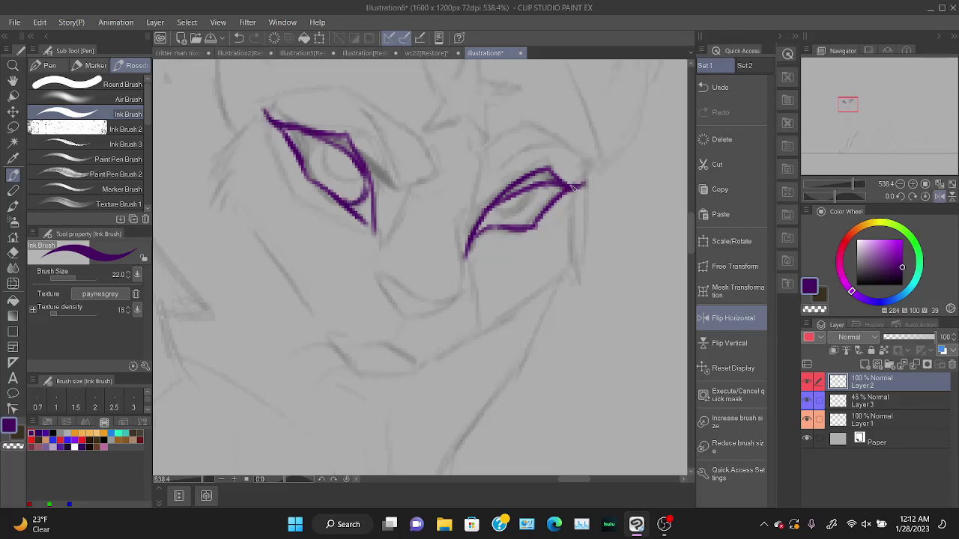
# Try inking the irises inside both eyes and undo the strokes.
pyautogui.moveTo(502, 204)
pyautogui.mouseDown()
pyautogui.moveTo(492, 223)
pyautogui.moveTo(530, 222)
pyautogui.moveTo(549, 203)
pyautogui.moveTo(521, 219)
pyautogui.moveTo(529, 193)
pyautogui.moveTo(508, 220)
pyautogui.mouseUp()
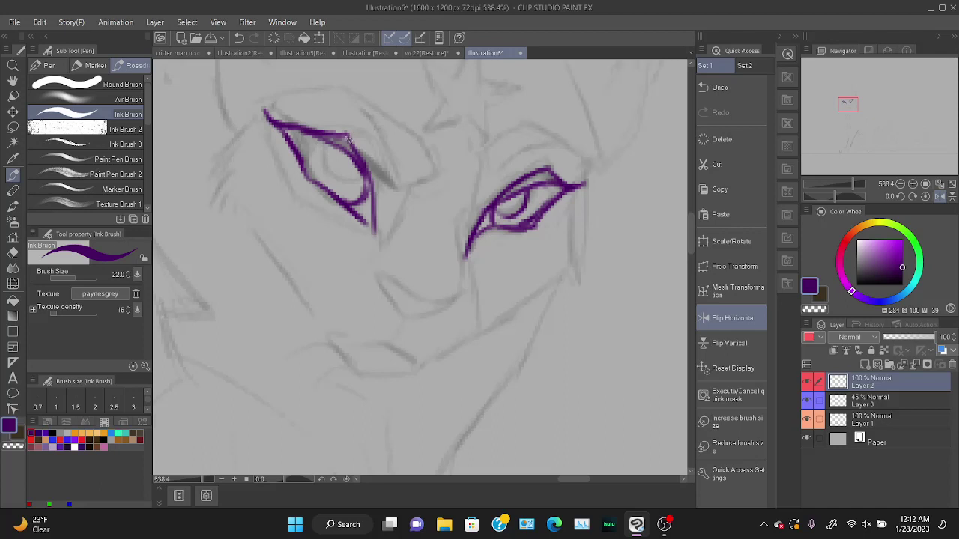
pyautogui.hotkey('ctrl', 'z')
pyautogui.moveTo(334, 144)
pyautogui.mouseDown()
pyautogui.moveTo(328, 166)
pyautogui.moveTo(367, 171)
pyautogui.mouseUp()
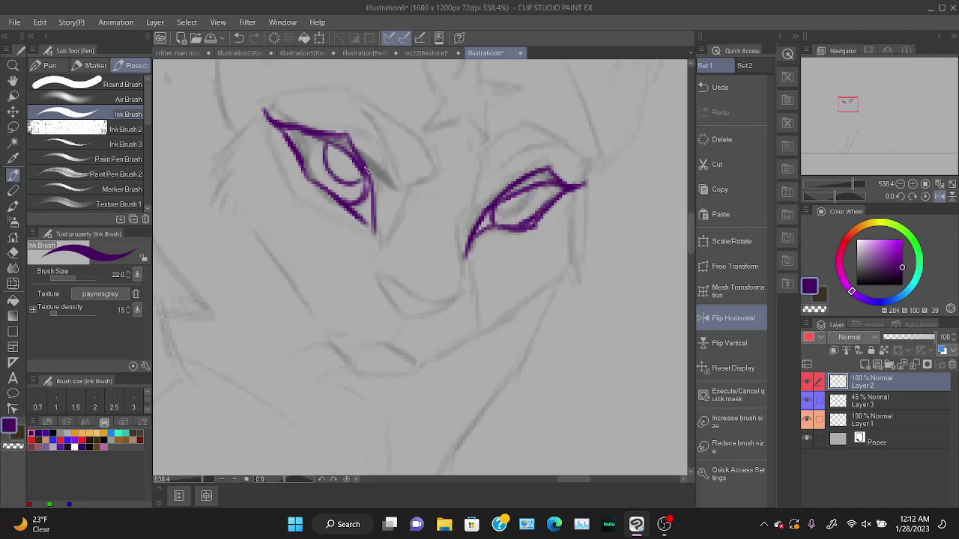
pyautogui.hotkey('ctrl', 'z')
pyautogui.moveTo(522, 195)
pyautogui.mouseDown()
pyautogui.moveTo(551, 202)
pyautogui.moveTo(534, 205)
pyautogui.moveTo(553, 188)
pyautogui.mouseUp()
pyautogui.hotkey('ctrl', 'z')
# Discard the inked eyes by deleting Layer 2, and add a new empty raster layer above the sketch.
pyautogui.moveTo(854, 184)
pyautogui.mouseDown()
pyautogui.moveTo(841, 179)
pyautogui.moveTo(851, 186)
pyautogui.mouseUp()
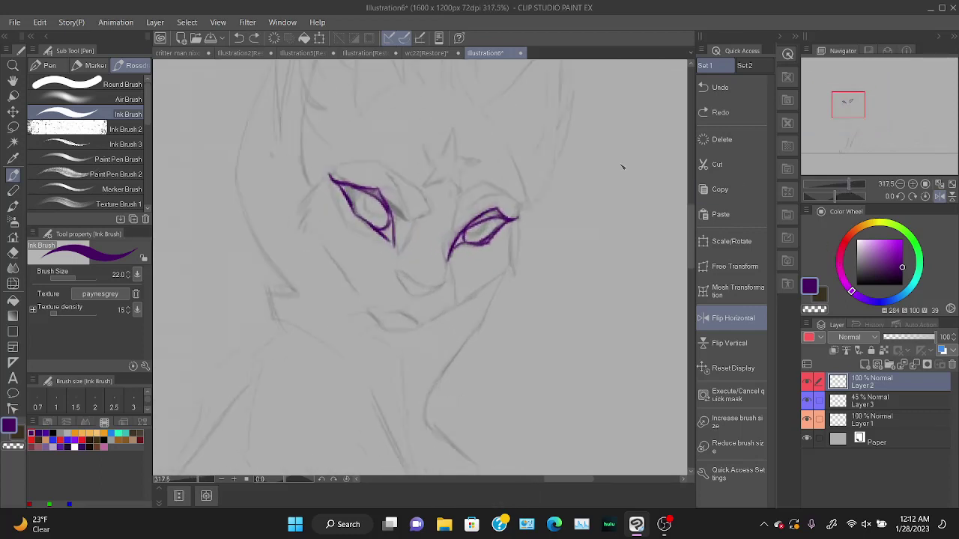
pyautogui.moveTo(353, 190)
pyautogui.mouseDown()
pyautogui.moveTo(370, 207)
pyautogui.moveTo(357, 215)
pyautogui.mouseUp()
pyautogui.hotkey('ctrl', 'z')
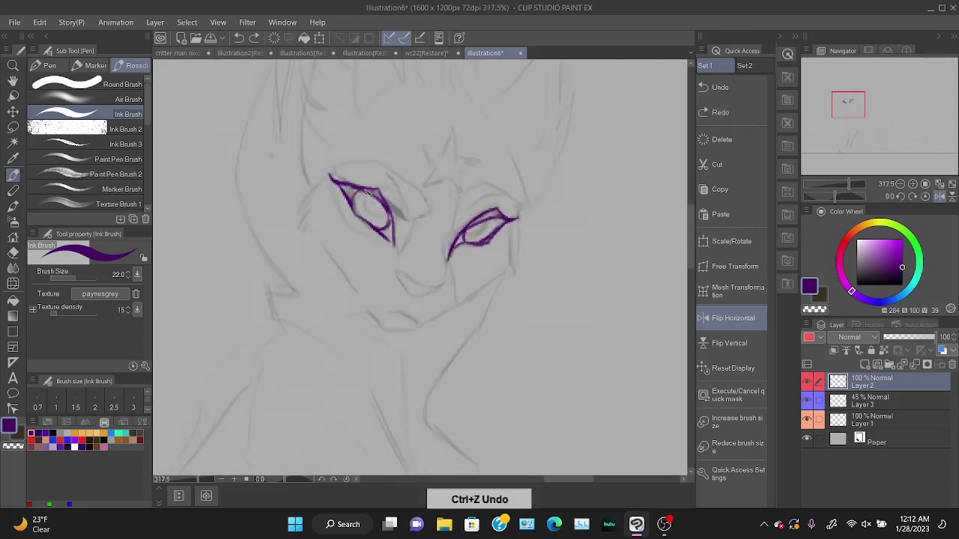
pyautogui.click(807, 382)
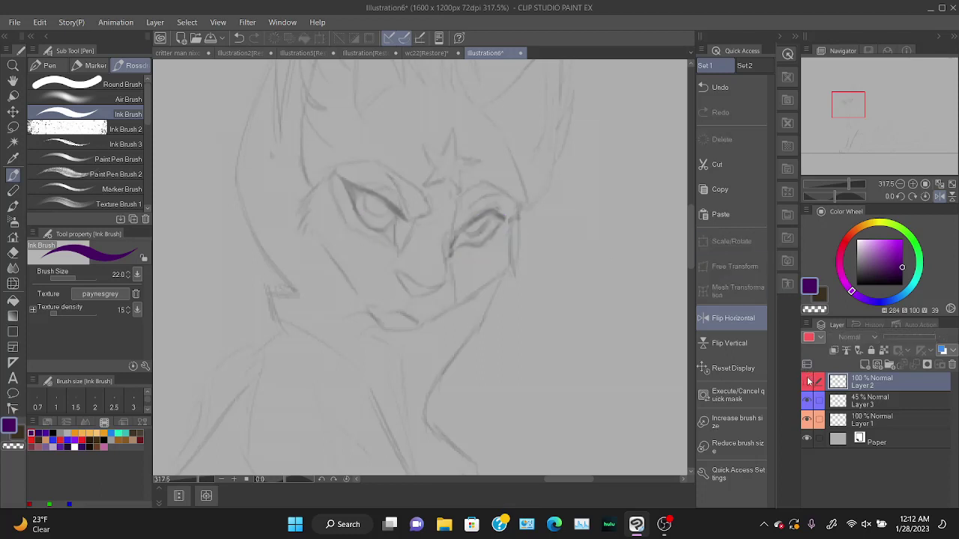
pyautogui.click(807, 382)
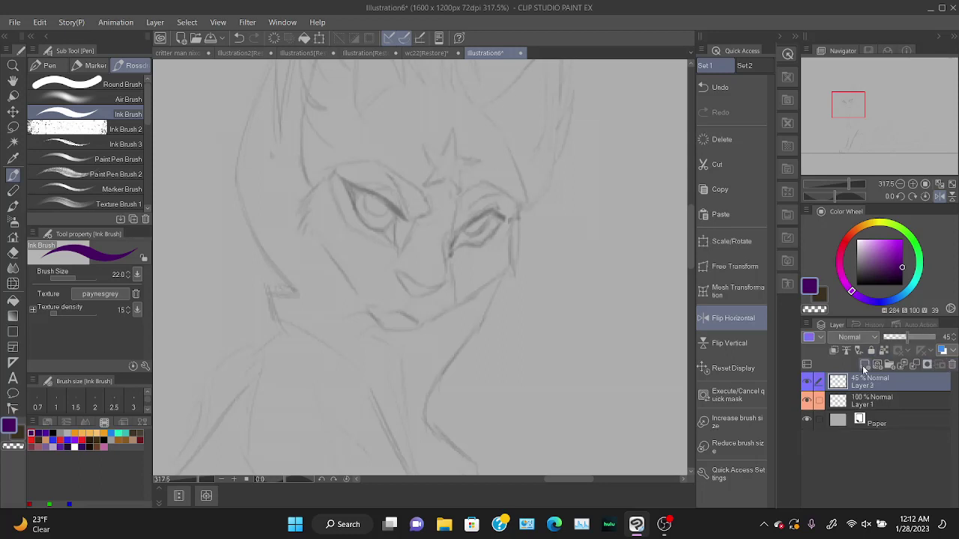
# Ink the far eye's upper lid, pointed inner corner and rounded lower lid on the new layer, redoing uneven lower strokes.
pyautogui.moveTo(450, 255); pyautogui.dragTo(493, 211)
pyautogui.moveTo(462, 236)
pyautogui.mouseDown()
pyautogui.moveTo(500, 215)
pyautogui.moveTo(517, 224)
pyautogui.moveTo(493, 212)
pyautogui.moveTo(511, 220)
pyautogui.mouseUp()
pyautogui.hotkey('ctrl', 'z')
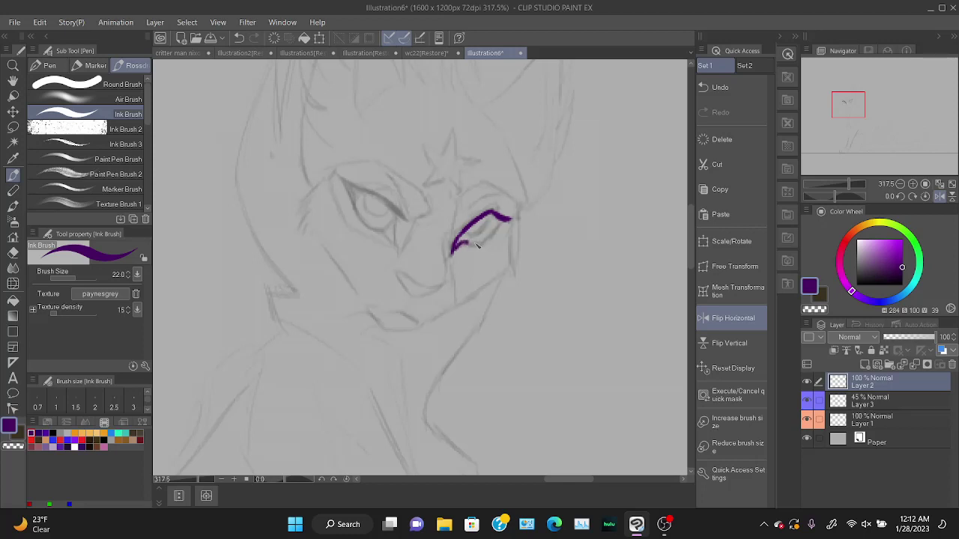
pyautogui.moveTo(466, 248); pyautogui.dragTo(506, 221)
pyautogui.hotkey('ctrl', 'z')
pyautogui.moveTo(463, 247); pyautogui.dragTo(503, 217)
pyautogui.hotkey('ctrl', 'z')
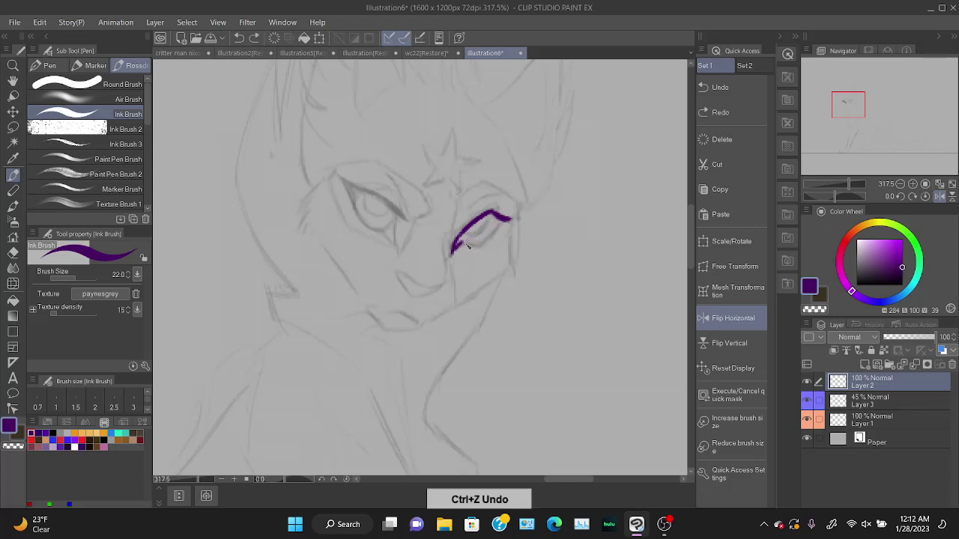
pyautogui.moveTo(467, 246); pyautogui.dragTo(505, 220)
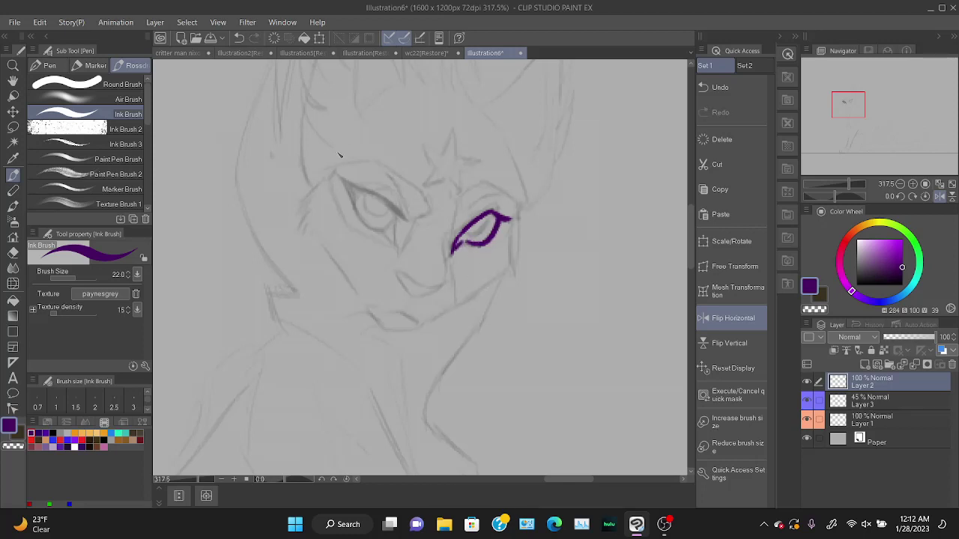
# Ink the near eye's upper lid, rounded lower edge and pointed inner corner.
pyautogui.moveTo(352, 187)
pyautogui.mouseDown()
pyautogui.moveTo(391, 206)
pyautogui.moveTo(355, 184)
pyautogui.moveTo(375, 193)
pyautogui.mouseUp()
pyautogui.hotkey('ctrl', 'z')
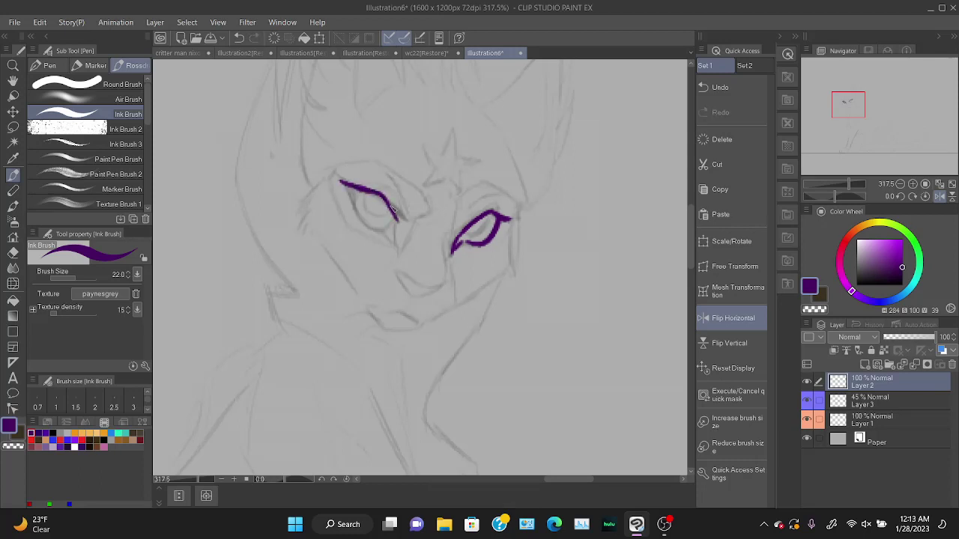
pyautogui.moveTo(353, 190); pyautogui.dragTo(392, 242)
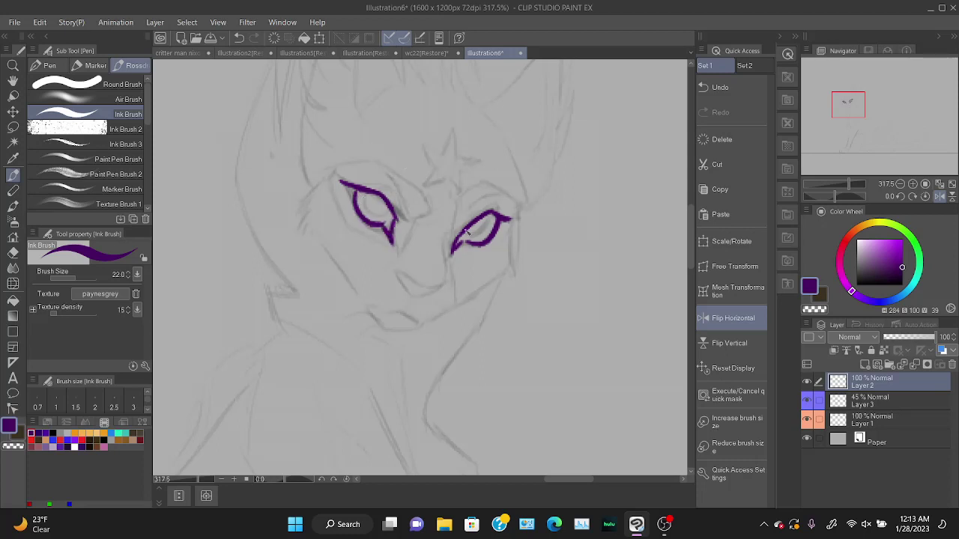
# Fill the near eye's outer corner with solid purple, trying extra thickening strokes on both upper lids.
pyautogui.moveTo(480, 207); pyautogui.dragTo(501, 214)
pyautogui.hotkey('ctrl', 'z')
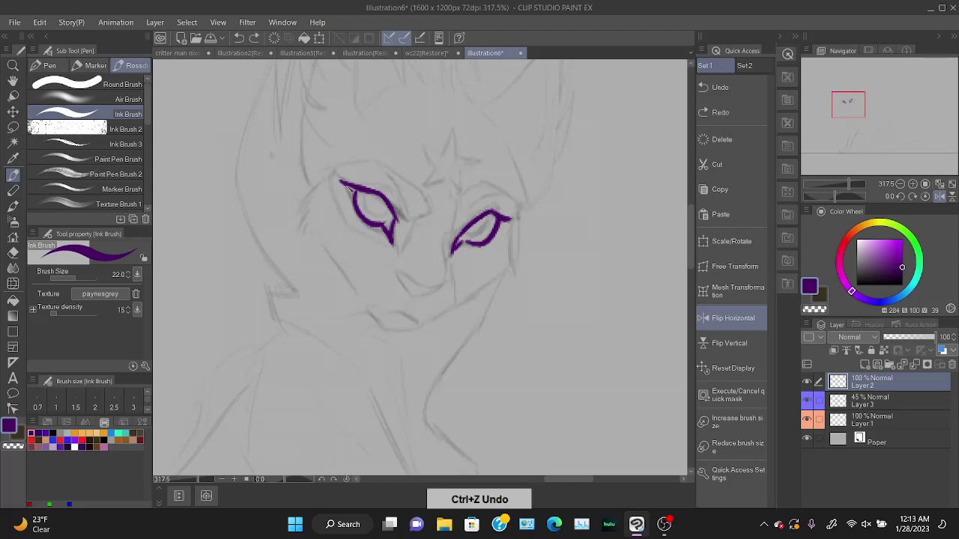
pyautogui.moveTo(342, 182); pyautogui.dragTo(369, 190)
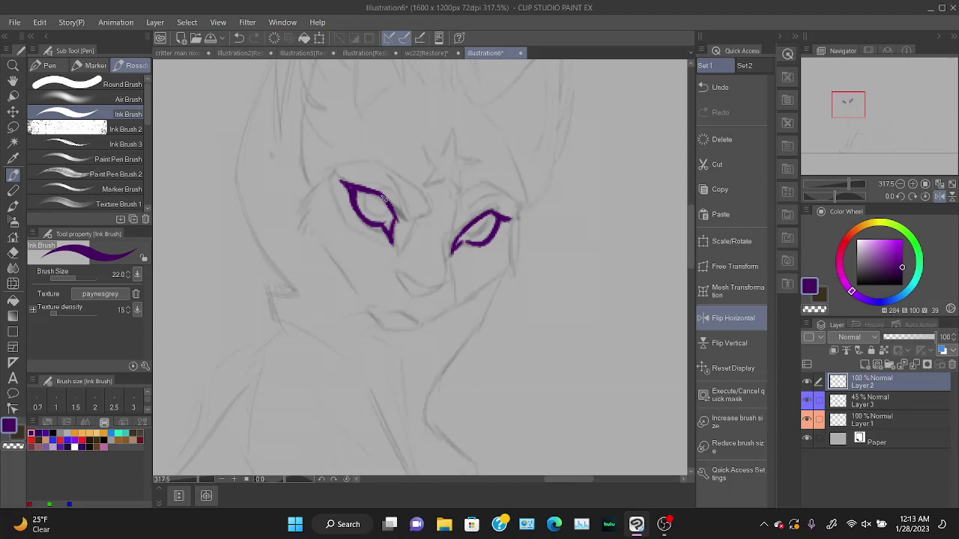
pyautogui.moveTo(362, 186)
pyautogui.mouseDown()
pyautogui.moveTo(392, 187)
pyautogui.moveTo(401, 213)
pyautogui.mouseUp()
pyautogui.hotkey('ctrl', 'z')
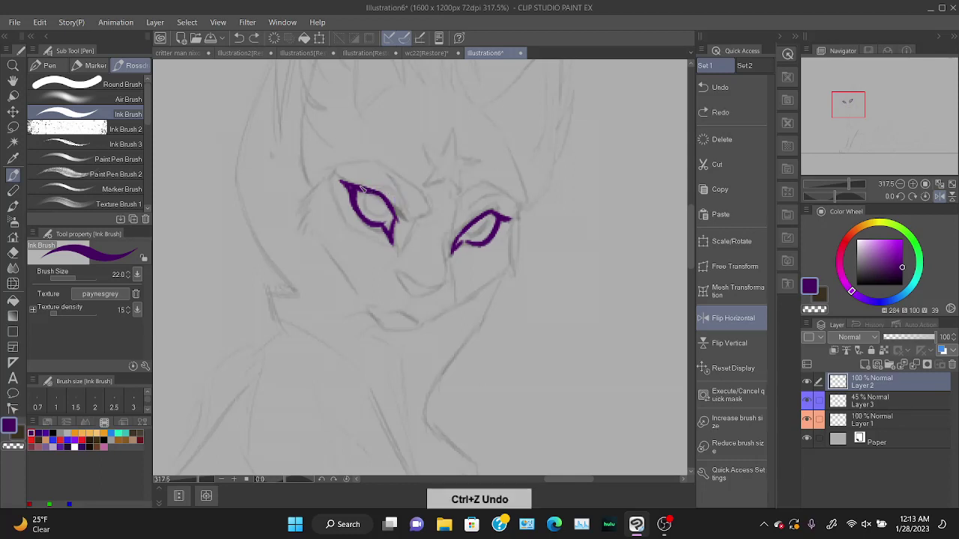
# Reinforce both eyes' inner corners in purple ink and clean up the far eye's lower lid with the hard eraser.
pyautogui.moveTo(361, 183)
pyautogui.mouseDown()
pyautogui.moveTo(389, 188)
pyautogui.moveTo(400, 216)
pyautogui.mouseUp()
pyautogui.hotkey('ctrl', 'z')
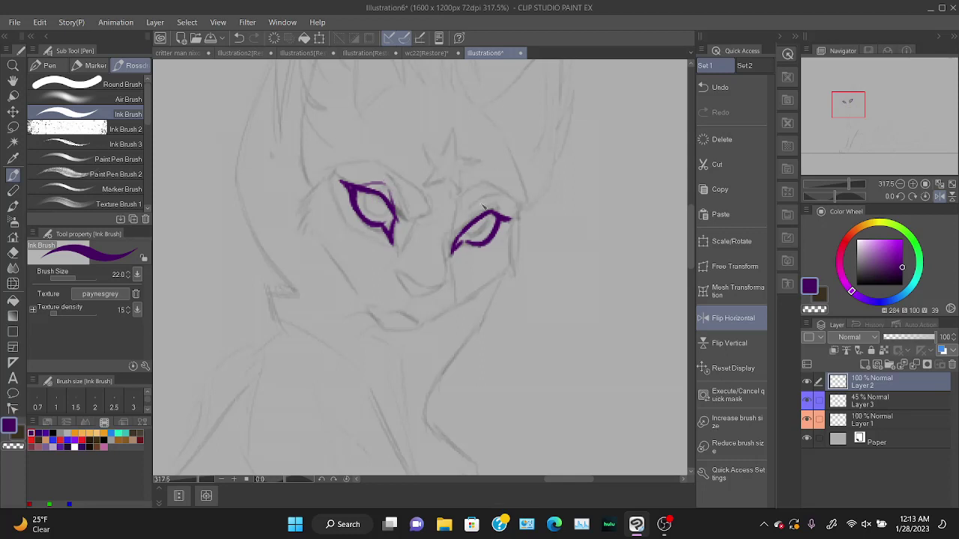
pyautogui.moveTo(467, 224)
pyautogui.mouseDown()
pyautogui.moveTo(493, 206)
pyautogui.moveTo(501, 226)
pyautogui.moveTo(464, 236)
pyautogui.mouseUp()
pyautogui.moveTo(385, 223)
pyautogui.mouseDown()
pyautogui.moveTo(391, 210)
pyautogui.moveTo(385, 230)
pyautogui.mouseUp()
pyautogui.press('e')
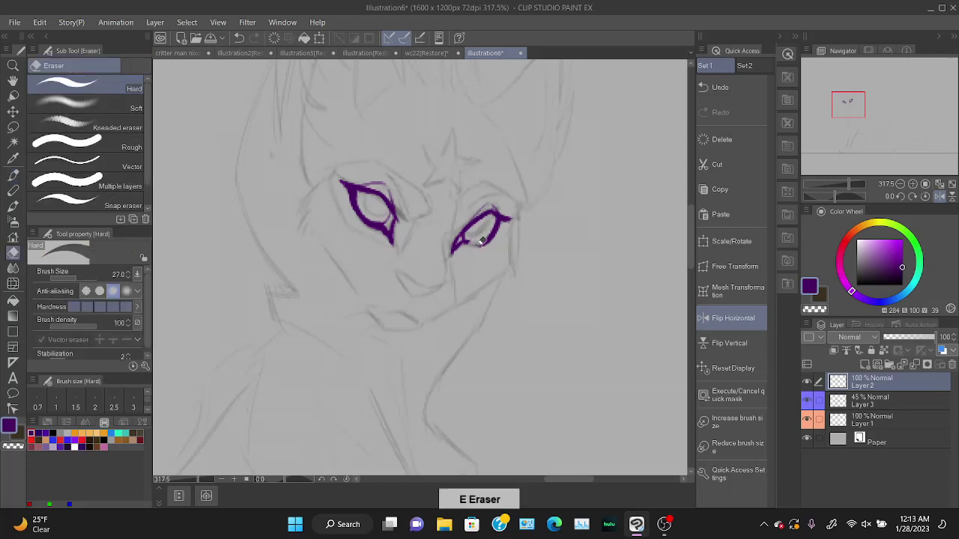
pyautogui.moveTo(481, 241)
pyautogui.mouseDown()
pyautogui.moveTo(496, 223)
pyautogui.moveTo(497, 234)
pyautogui.moveTo(467, 243)
pyautogui.moveTo(501, 218)
pyautogui.moveTo(494, 241)
pyautogui.moveTo(499, 219)
pyautogui.moveTo(494, 234)
pyautogui.moveTo(456, 256)
pyautogui.mouseUp()
pyautogui.press('b')
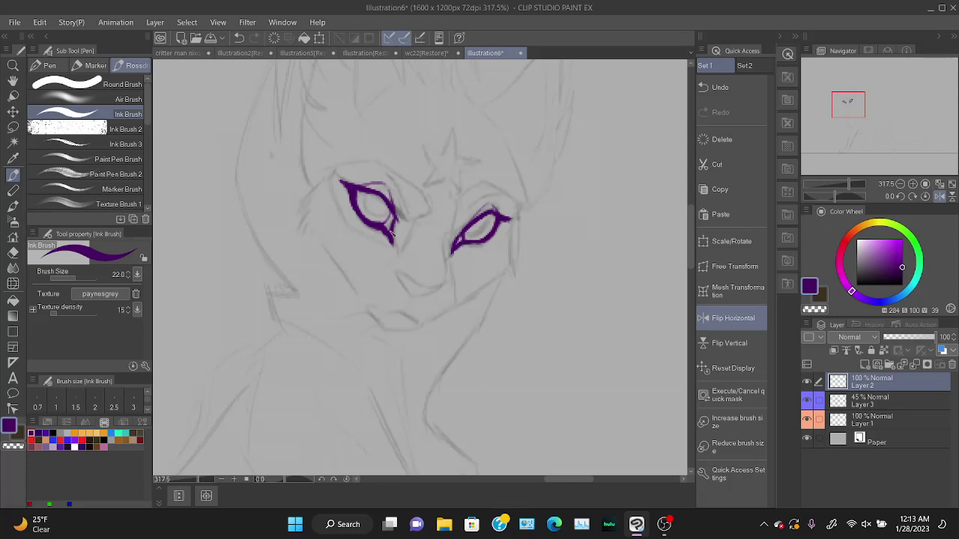
pyautogui.moveTo(392, 234); pyautogui.dragTo(391, 244)
pyautogui.press('e')
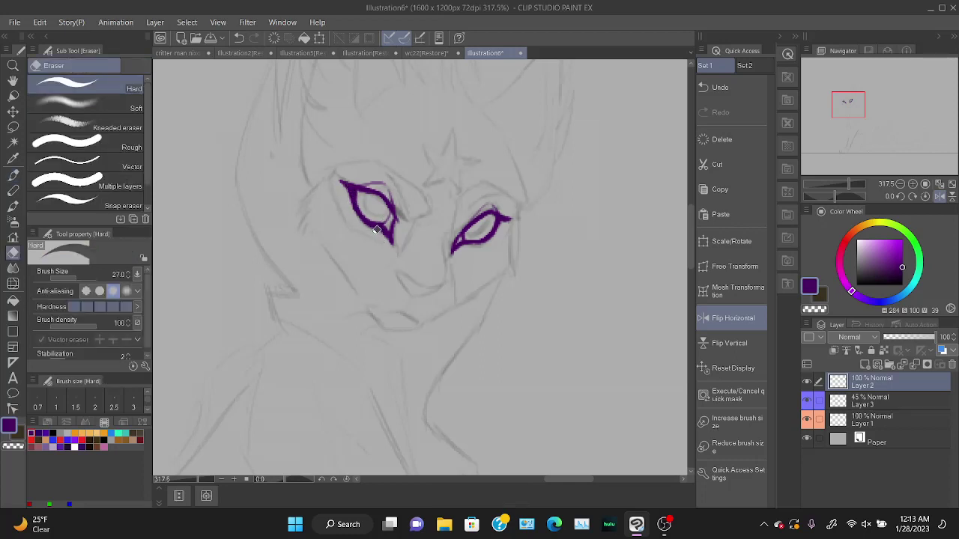
pyautogui.hotkey('ctrl', 'z')
pyautogui.moveTo(367, 197)
pyautogui.mouseDown()
pyautogui.moveTo(363, 188)
pyautogui.moveTo(371, 221)
pyautogui.moveTo(388, 215)
pyautogui.mouseUp()
pyautogui.hotkey('ctrl', 'z')
# Ink a short flick at the inner end of each eye's upper lid, checking the ink with Layer 3 hidden.
pyautogui.press('b')
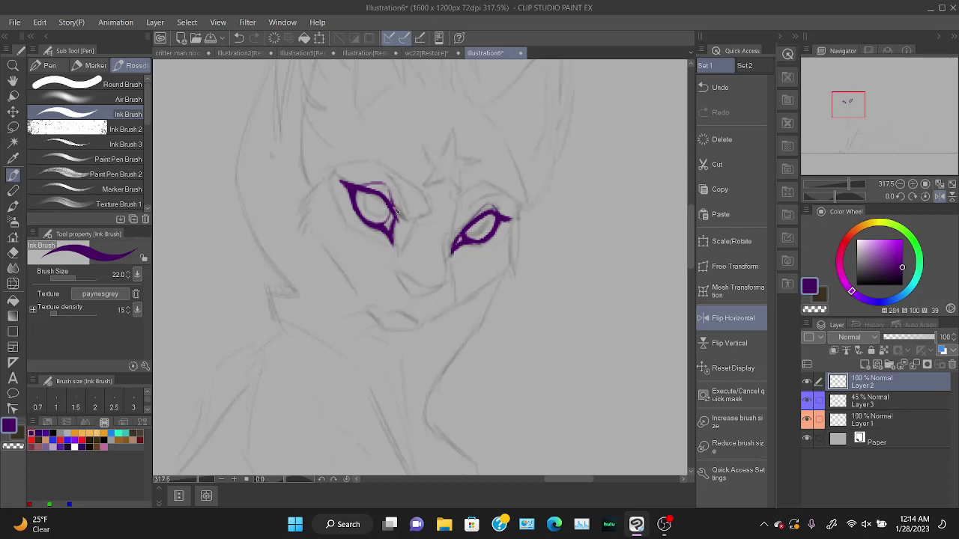
pyautogui.moveTo(394, 214)
pyautogui.mouseDown()
pyautogui.moveTo(403, 227)
pyautogui.moveTo(483, 216)
pyautogui.mouseUp()
pyautogui.hotkey('ctrl', 'z')
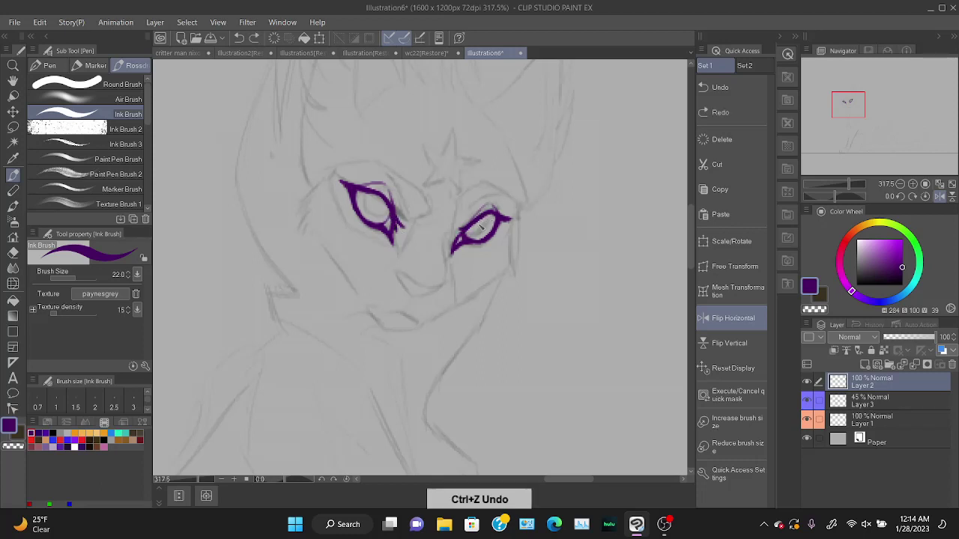
pyautogui.moveTo(469, 224); pyautogui.dragTo(460, 227)
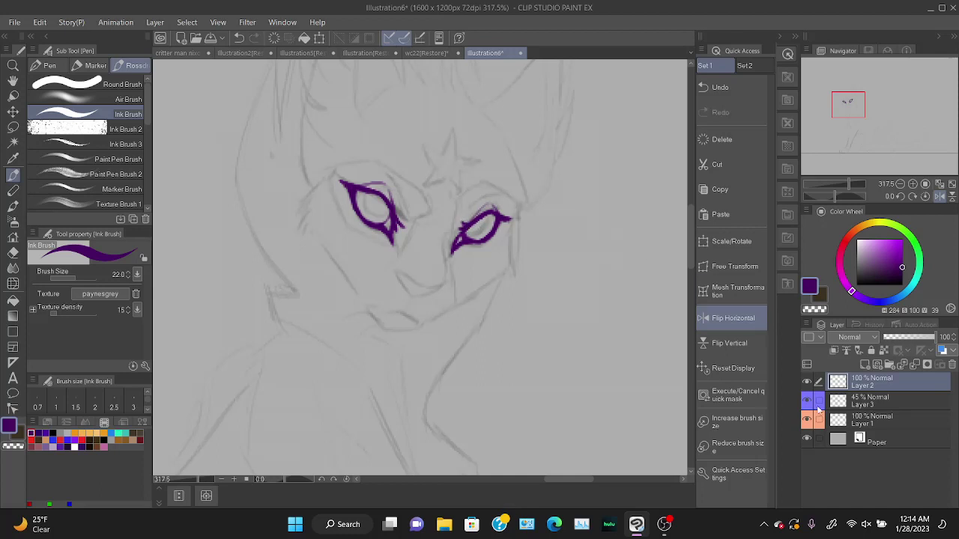
pyautogui.click(808, 401)
pyautogui.click(808, 403)
pyautogui.click(807, 405)
pyautogui.hotkey('ctrl', 'z')
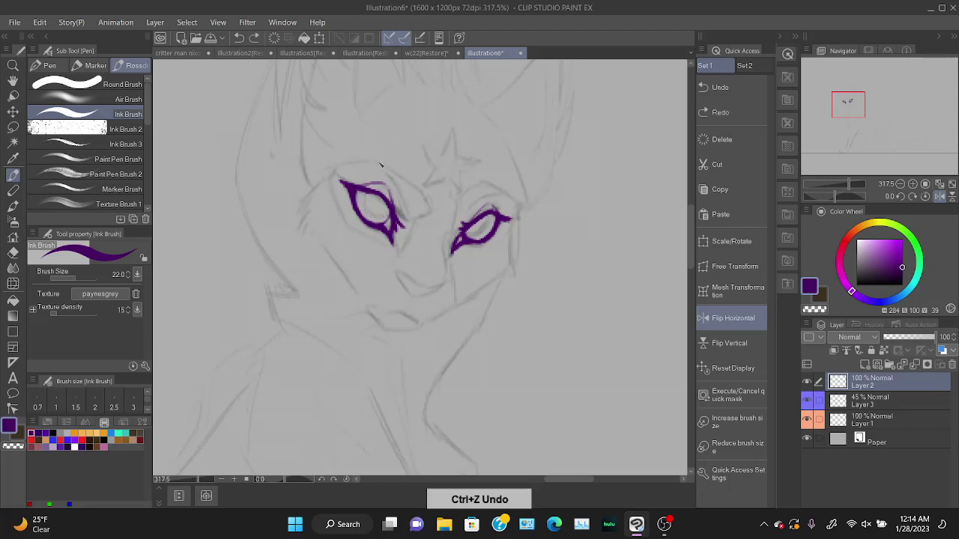
# Ink a slanted, closed brow marking above the inner corner of the near eye.
pyautogui.moveTo(374, 161); pyautogui.dragTo(429, 205)
pyautogui.hotkey('ctrl', 'z')
pyautogui.moveTo(379, 163); pyautogui.dragTo(430, 212)
pyautogui.moveTo(379, 163)
pyautogui.mouseDown()
pyautogui.moveTo(417, 218)
pyautogui.moveTo(406, 194)
pyautogui.moveTo(410, 211)
pyautogui.moveTo(434, 214)
pyautogui.moveTo(412, 185)
pyautogui.mouseUp()
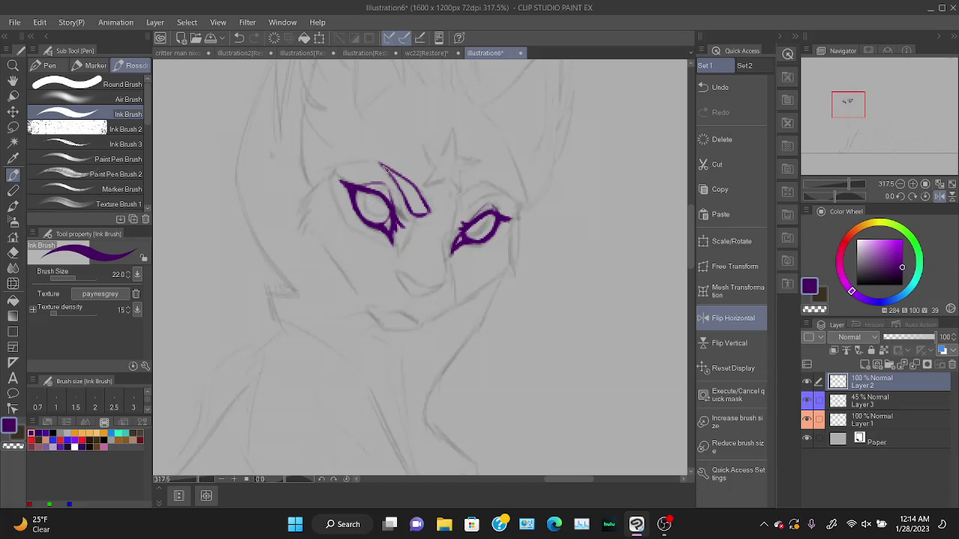
pyautogui.press('e')
pyautogui.moveTo(377, 186)
pyautogui.mouseDown()
pyautogui.moveTo(384, 197)
pyautogui.moveTo(369, 190)
pyautogui.moveTo(394, 211)
pyautogui.mouseUp()
pyautogui.press('p')
pyautogui.hotkey('ctrl', 'z')
pyautogui.moveTo(328, 176); pyautogui.dragTo(376, 158)
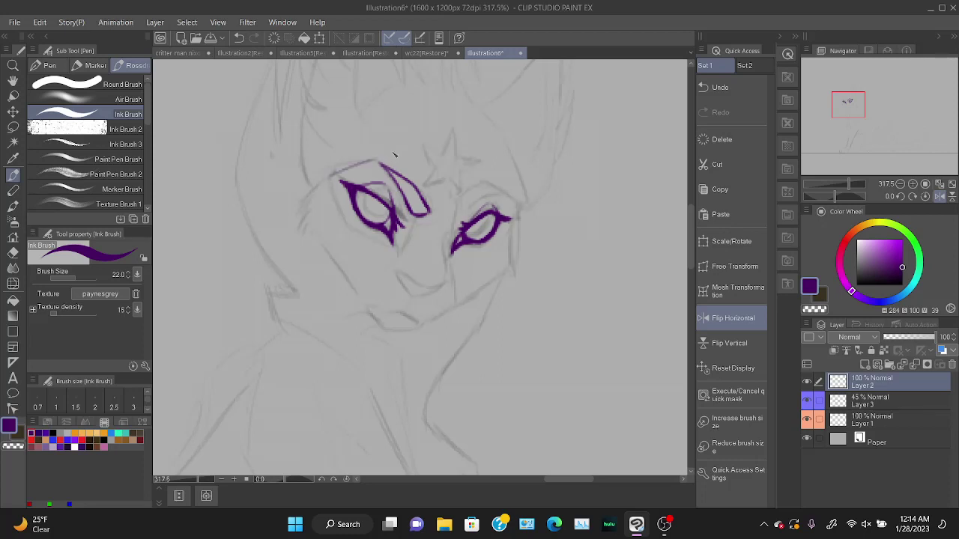
pyautogui.hotkey('ctrl', 'z')
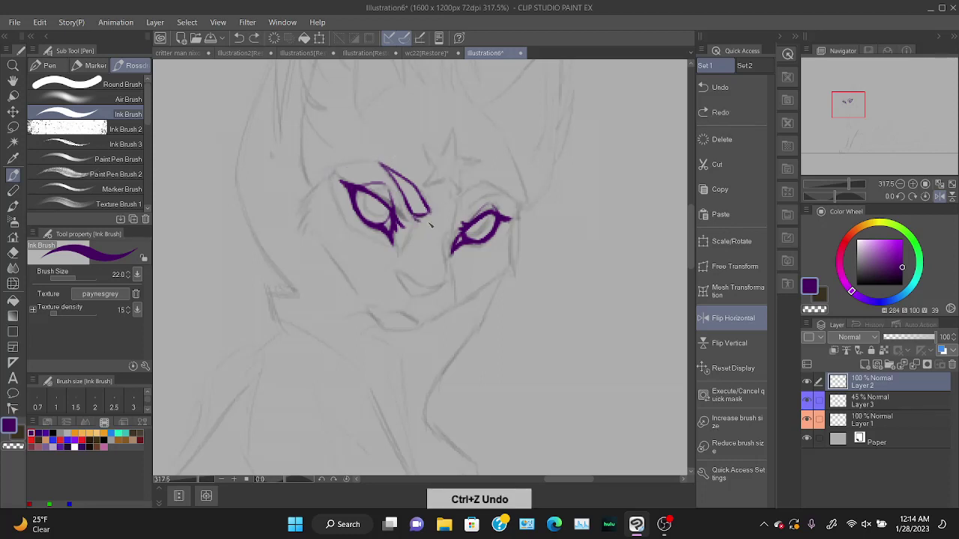
# Ink a short curved accent beneath the lower end of the near eye's brow marking.
pyautogui.moveTo(418, 220)
pyautogui.mouseDown()
pyautogui.moveTo(508, 195)
pyautogui.moveTo(469, 189)
pyautogui.moveTo(503, 177)
pyautogui.mouseUp()
pyautogui.hotkey('ctrl', 'z')
pyautogui.hotkey('ctrl', 'z')
pyautogui.hotkey('ctrl', 'z')
pyautogui.moveTo(457, 201)
pyautogui.mouseDown()
pyautogui.moveTo(515, 182)
pyautogui.moveTo(486, 175)
pyautogui.moveTo(457, 203)
pyautogui.mouseUp()
pyautogui.moveTo(509, 180); pyautogui.dragTo(463, 212)
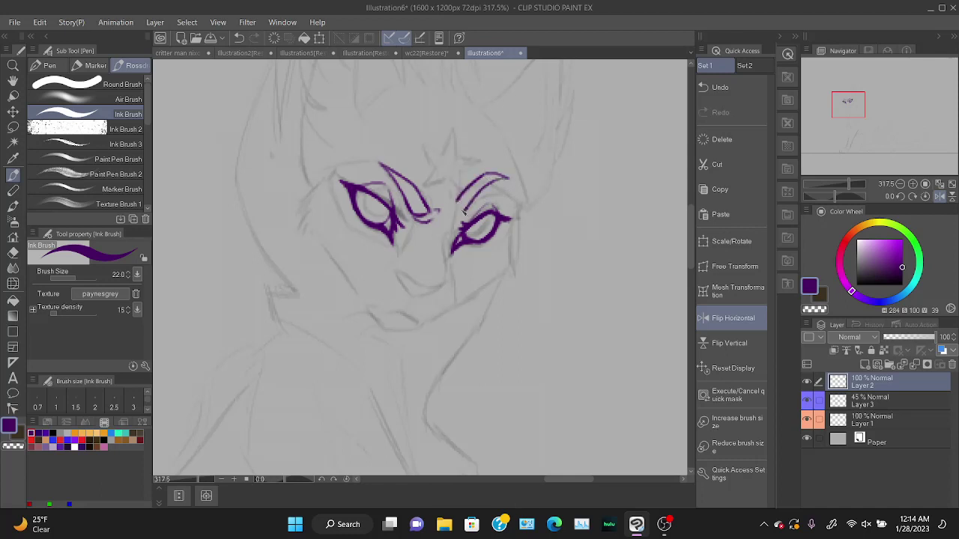
pyautogui.hotkey('ctrl', 'z')
pyautogui.hotkey('ctrl', 'z')
pyautogui.hotkey('ctrl', 'z')
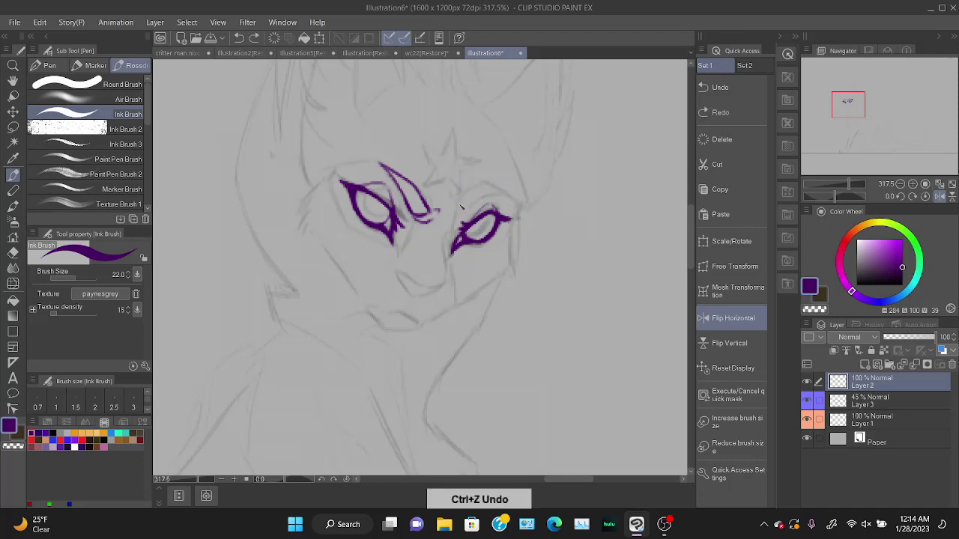
pyautogui.moveTo(474, 189)
pyautogui.mouseDown()
pyautogui.moveTo(501, 181)
pyautogui.moveTo(503, 190)
pyautogui.moveTo(457, 208)
pyautogui.moveTo(472, 212)
pyautogui.moveTo(503, 188)
pyautogui.mouseUp()
pyautogui.hotkey('ctrl', 'z')
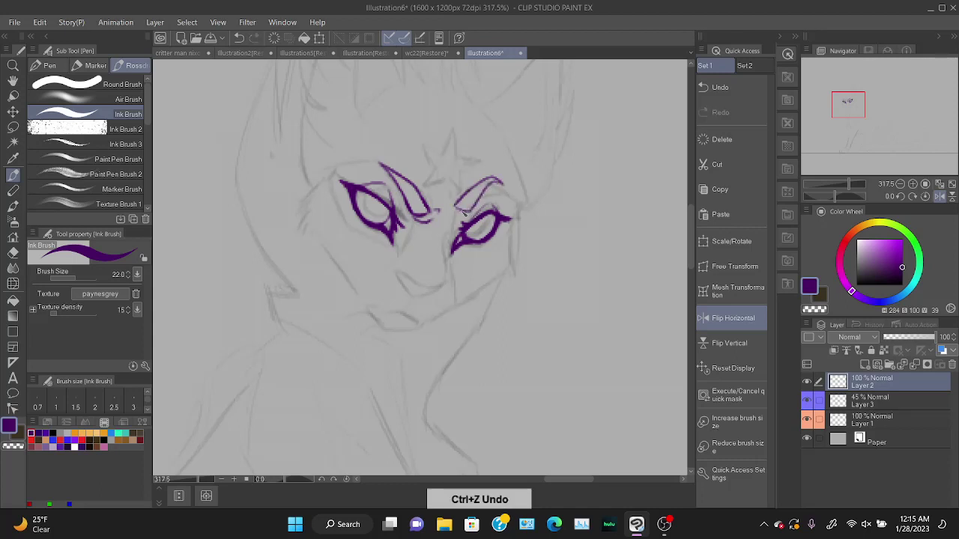
pyautogui.hotkey('ctrl', 'z')
pyautogui.hotkey('ctrl', 'z')
# Ink a curved brow marking above the far eye with an arched upper line and a parallel lower line.
pyautogui.moveTo(459, 200)
pyautogui.mouseDown()
pyautogui.moveTo(501, 179)
pyautogui.moveTo(493, 171)
pyautogui.moveTo(502, 180)
pyautogui.moveTo(491, 171)
pyautogui.moveTo(461, 205)
pyautogui.mouseUp()
pyautogui.hotkey('ctrl', 'z')
pyautogui.hotkey('ctrl', 'z')
pyautogui.hotkey('ctrl', 'z')
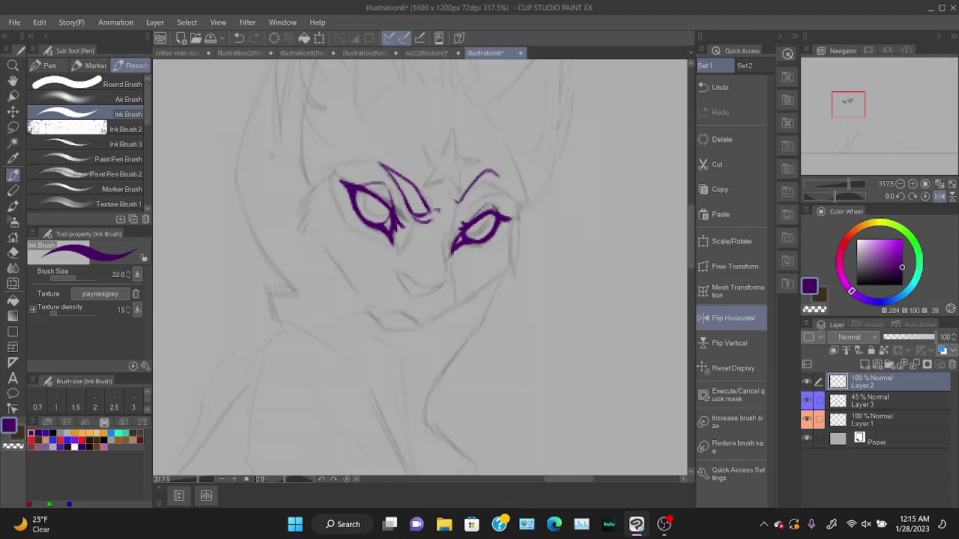
pyautogui.hotkey('ctrl', 'z')
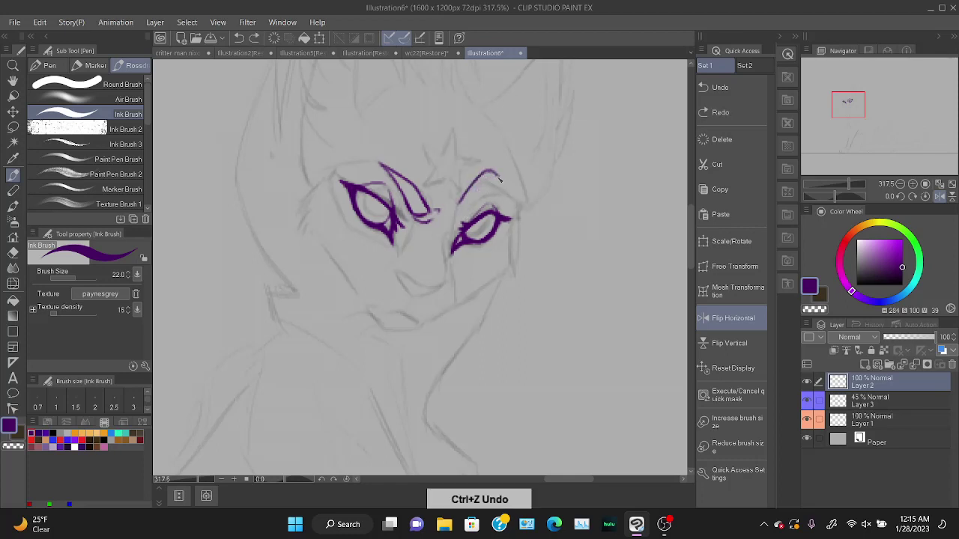
pyautogui.moveTo(499, 180); pyautogui.dragTo(460, 215)
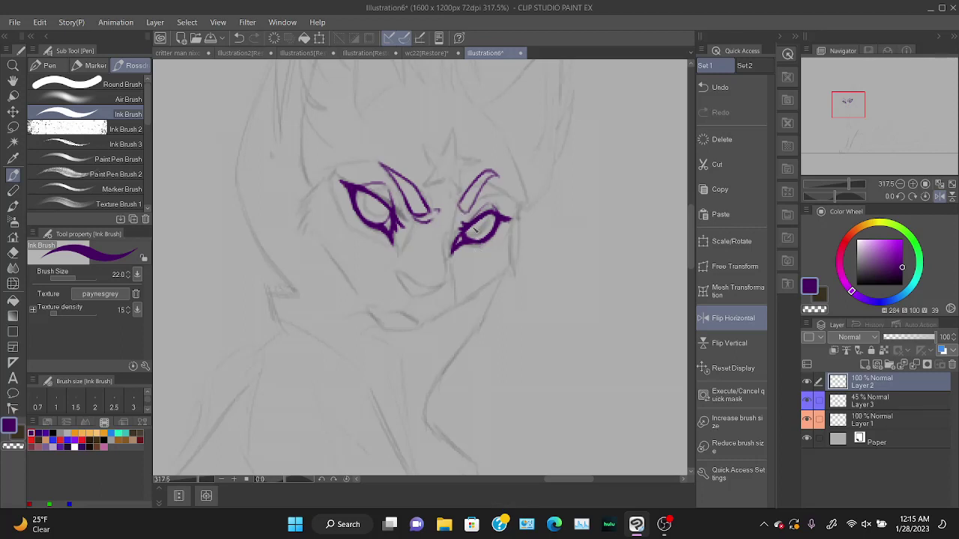
# Ink a rounded iris beneath the upper lid in both eyes, redoing uneven strokes.
pyautogui.hotkey('ctrl', 'z')
pyautogui.moveTo(487, 226)
pyautogui.mouseDown()
pyautogui.moveTo(492, 218)
pyautogui.moveTo(471, 232)
pyautogui.mouseUp()
pyautogui.hotkey('ctrl', 'z')
pyautogui.moveTo(365, 195)
pyautogui.mouseDown()
pyautogui.moveTo(374, 220)
pyautogui.moveTo(393, 209)
pyautogui.moveTo(365, 202)
pyautogui.moveTo(394, 214)
pyautogui.mouseUp()
pyautogui.hotkey('ctrl', 'z')
pyautogui.moveTo(470, 234)
pyautogui.mouseDown()
pyautogui.moveTo(486, 238)
pyautogui.moveTo(493, 215)
pyautogui.mouseUp()
pyautogui.hotkey('ctrl', 'z')
pyautogui.hotkey('ctrl', 'z')
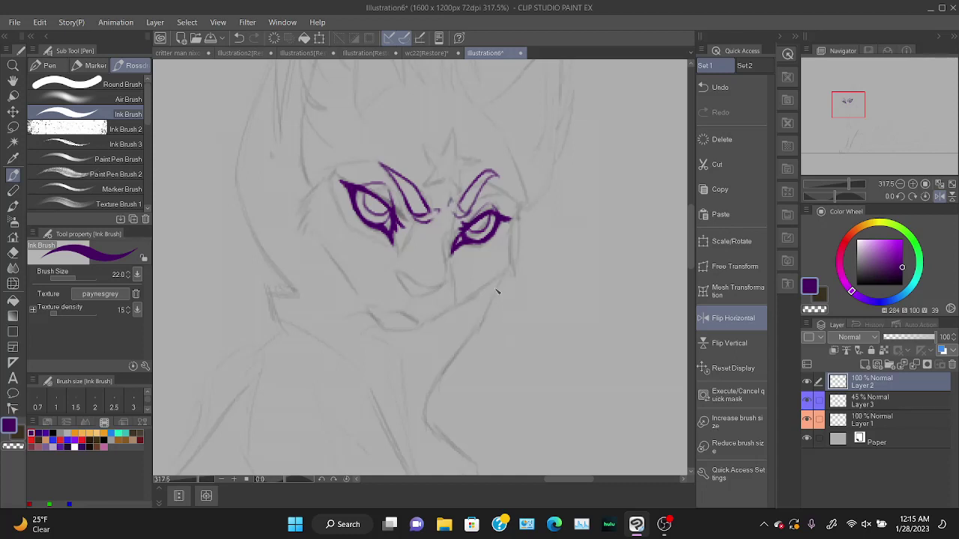
pyautogui.click(807, 402)
pyautogui.click(807, 402)
pyautogui.moveTo(411, 230); pyautogui.dragTo(400, 257)
pyautogui.hotkey('ctrl', 'z')
pyautogui.moveTo(395, 207); pyautogui.dragTo(406, 228)
pyautogui.hotkey('ctrl', 'z')
# Compare the inked eyes with the sketch by toggling the visibility of Layer 3 and Layer 2.
pyautogui.press('e')
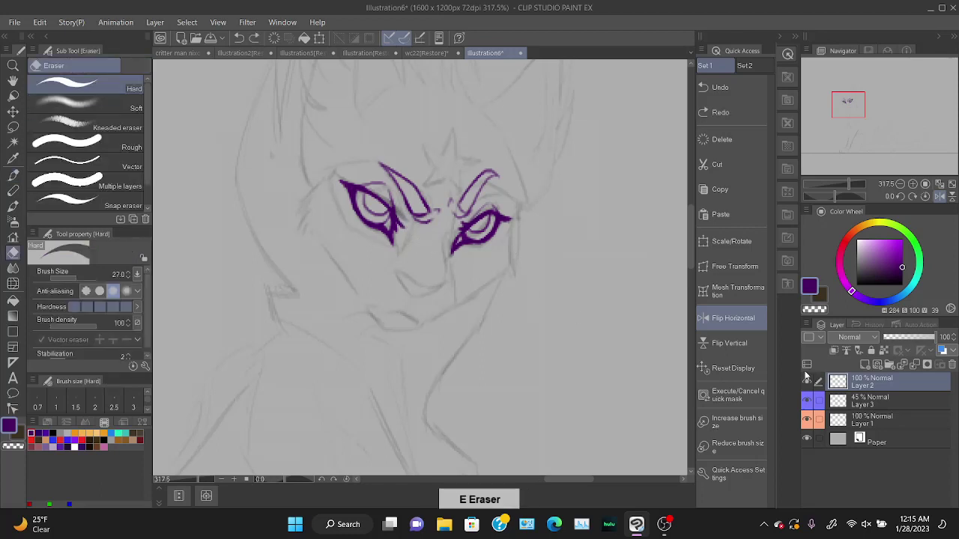
pyautogui.click(807, 402)
pyautogui.click(808, 402)
pyautogui.click(807, 382)
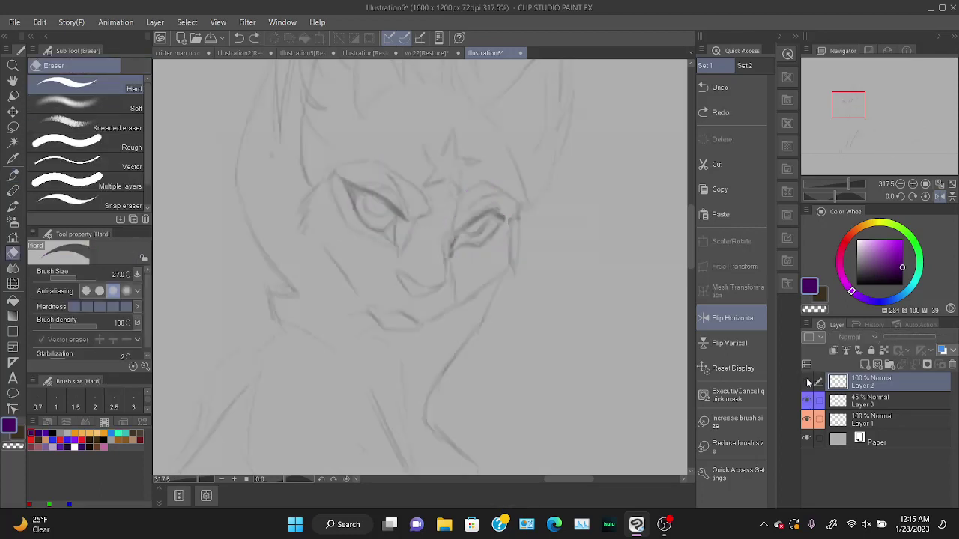
pyautogui.click(807, 382)
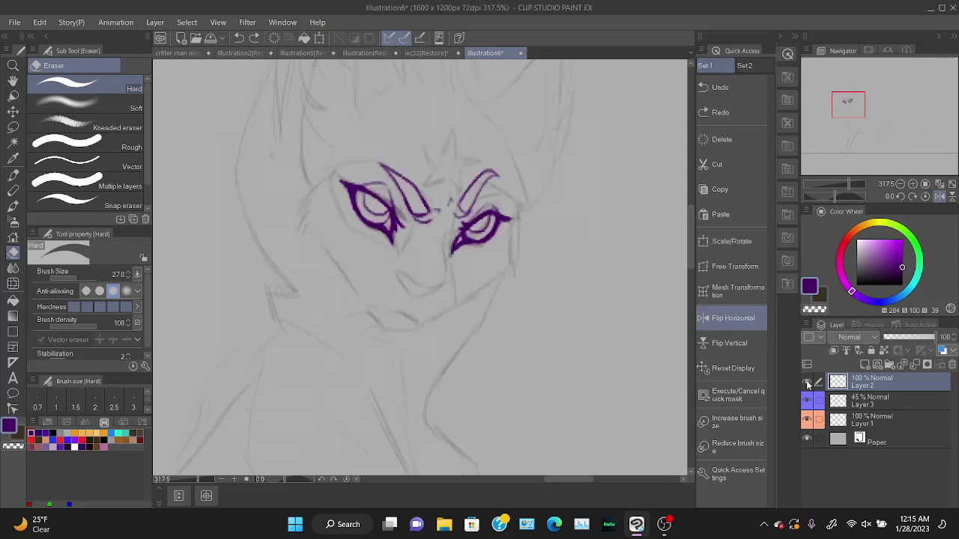
pyautogui.click(808, 382)
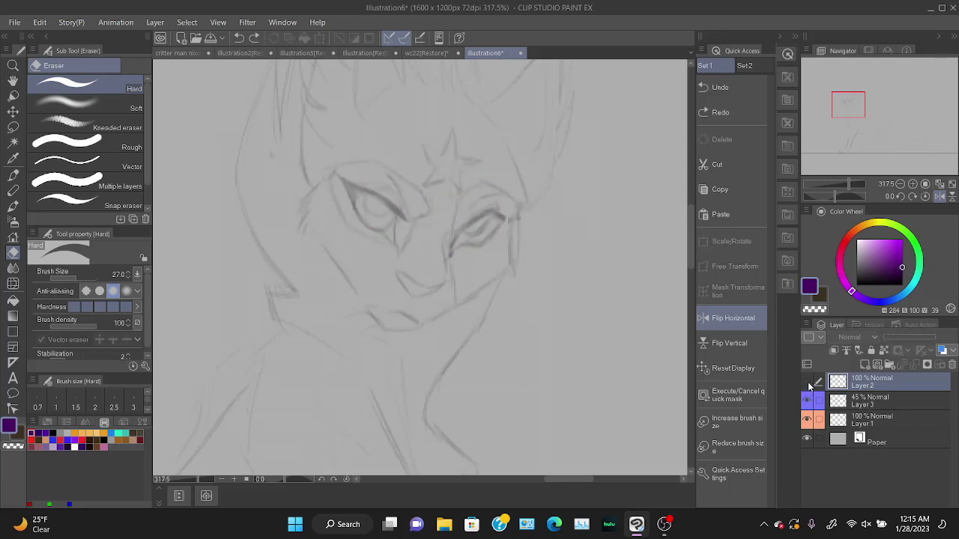
pyautogui.click(808, 383)
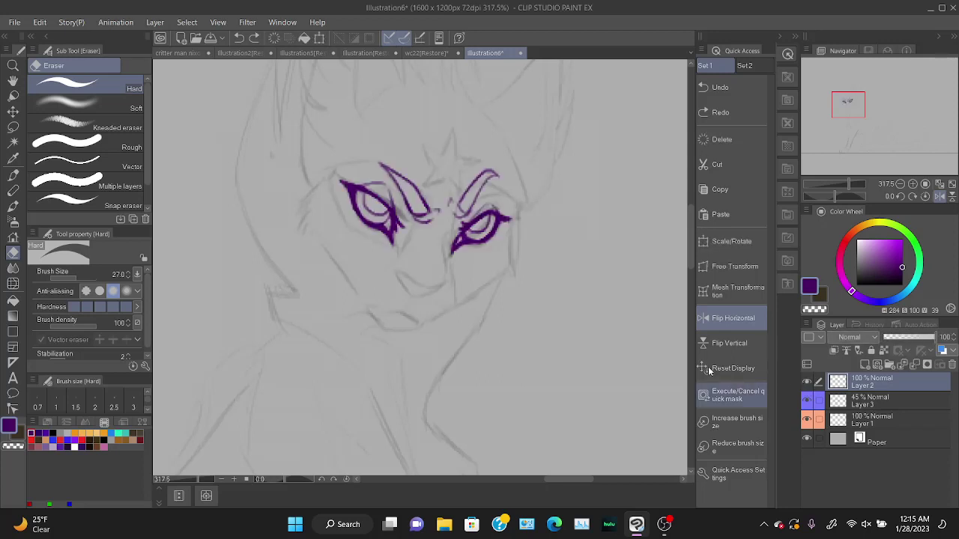
# Ink the outer marking around the near eye, running both sides down to a point below the inner corner.
pyautogui.press('b')
pyautogui.moveTo(414, 217); pyautogui.dragTo(397, 259)
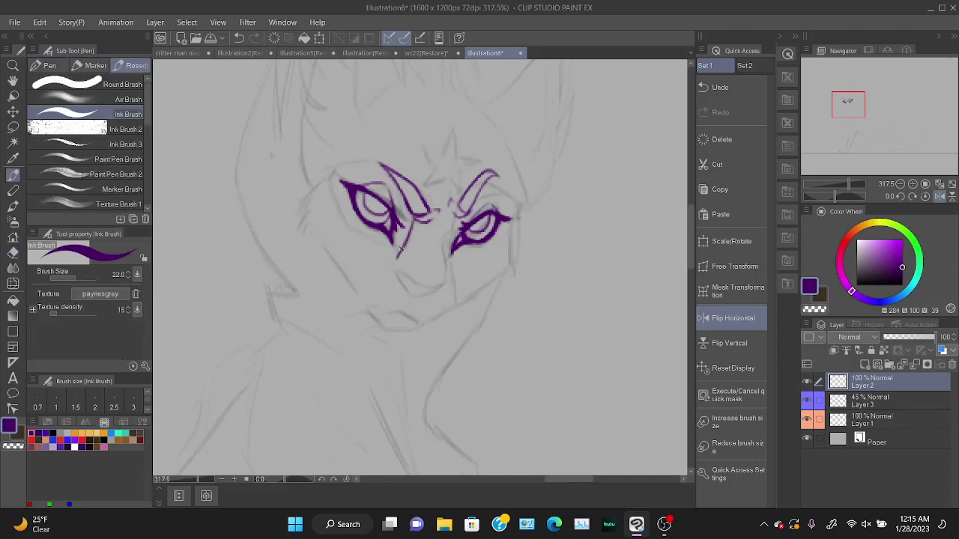
pyautogui.moveTo(334, 189)
pyautogui.mouseDown()
pyautogui.moveTo(348, 229)
pyautogui.moveTo(381, 241)
pyautogui.moveTo(394, 259)
pyautogui.mouseUp()
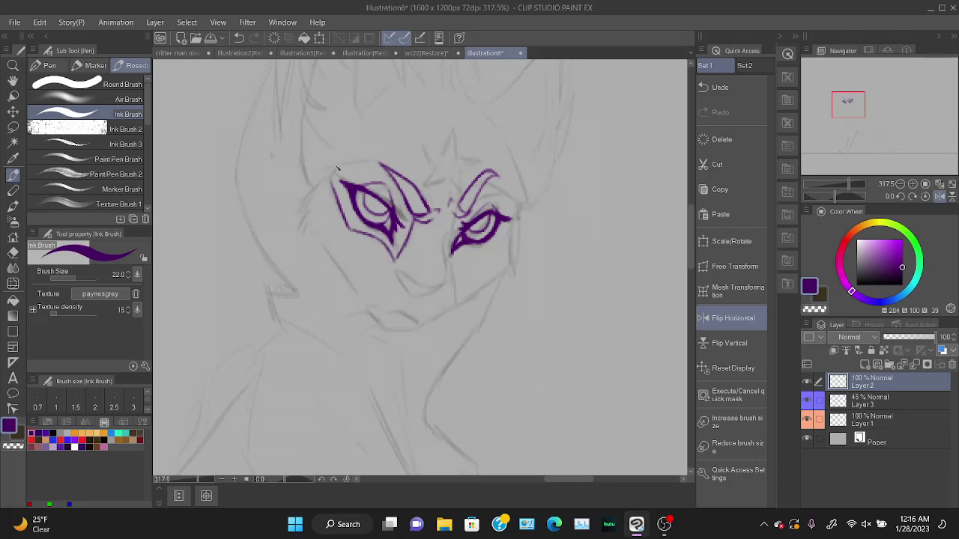
# Sharpen the lower tip of the near eye's outer marking and extend its upper end, trying strokes above the lid.
pyautogui.press('e')
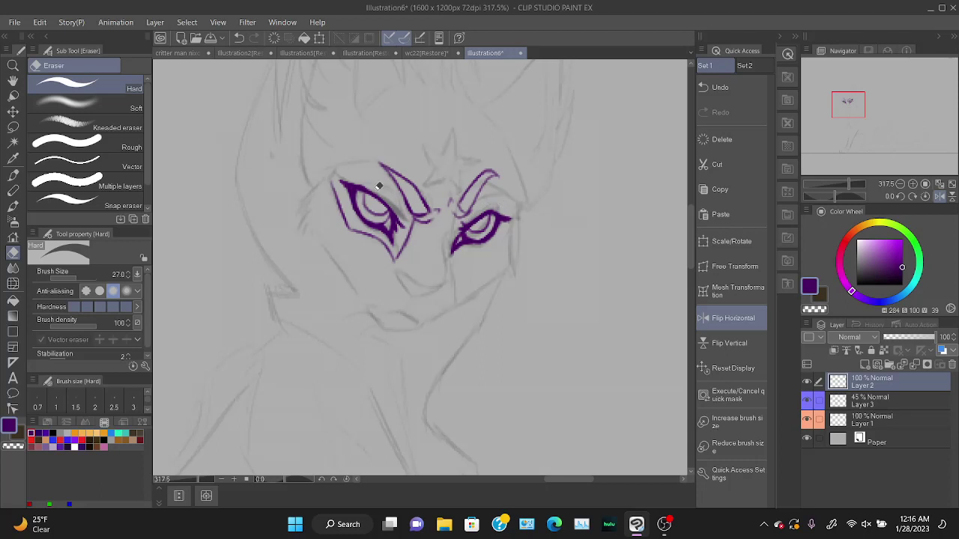
pyautogui.press('b')
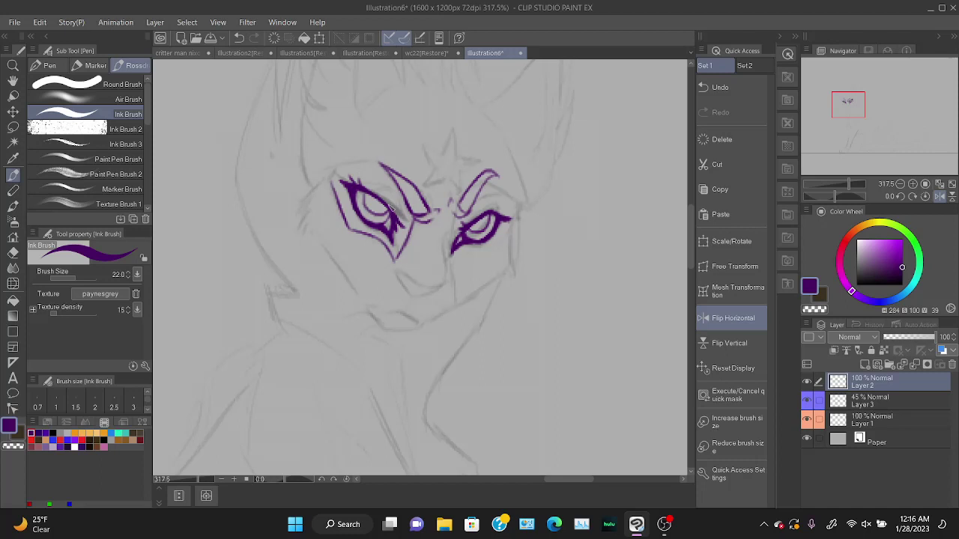
pyautogui.hotkey('ctrl', 'z')
pyautogui.moveTo(397, 261); pyautogui.dragTo(399, 259)
pyautogui.moveTo(334, 180); pyautogui.dragTo(335, 175)
pyautogui.moveTo(338, 174)
pyautogui.mouseDown()
pyautogui.moveTo(386, 167)
pyautogui.moveTo(399, 221)
pyautogui.mouseUp()
pyautogui.hotkey('ctrl', 'z')
pyautogui.hotkey('ctrl', 'z')
pyautogui.moveTo(506, 180)
pyautogui.mouseDown()
pyautogui.moveTo(523, 210)
pyautogui.moveTo(511, 218)
pyautogui.mouseUp()
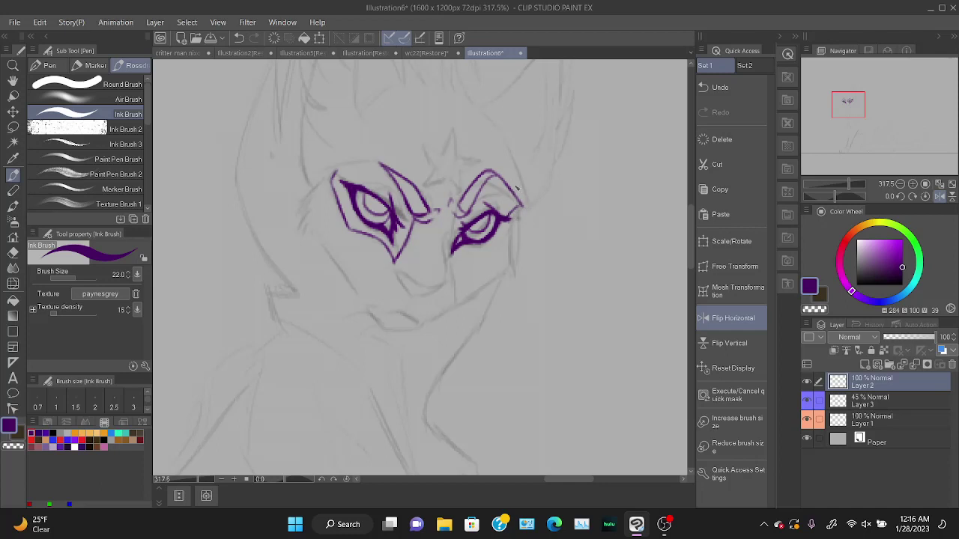
pyautogui.hotkey('ctrl', 'z')
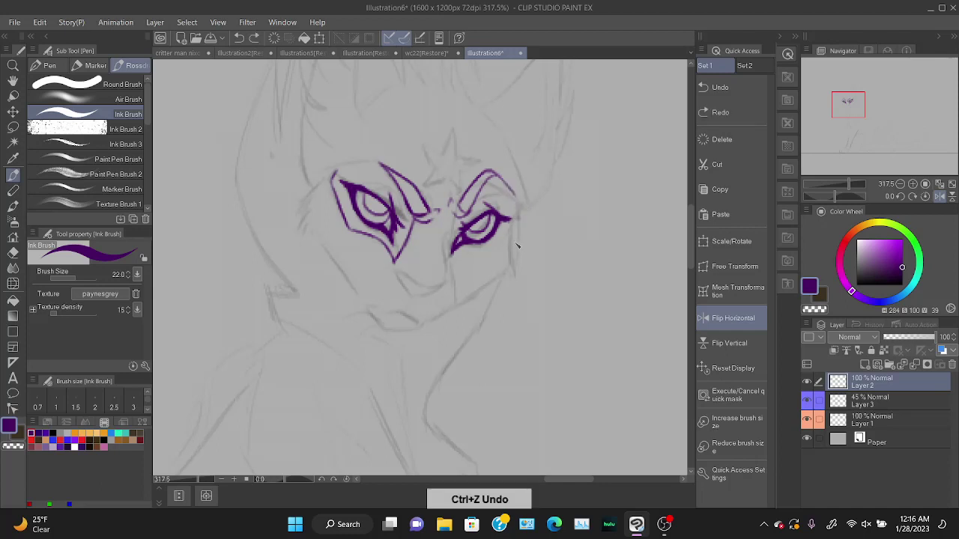
pyautogui.hotkey('ctrl', 'z')
# Extend the near eye's brow marking outward with two curved lines over the upper lid, erasing its old pointed tip.
pyautogui.press('e')
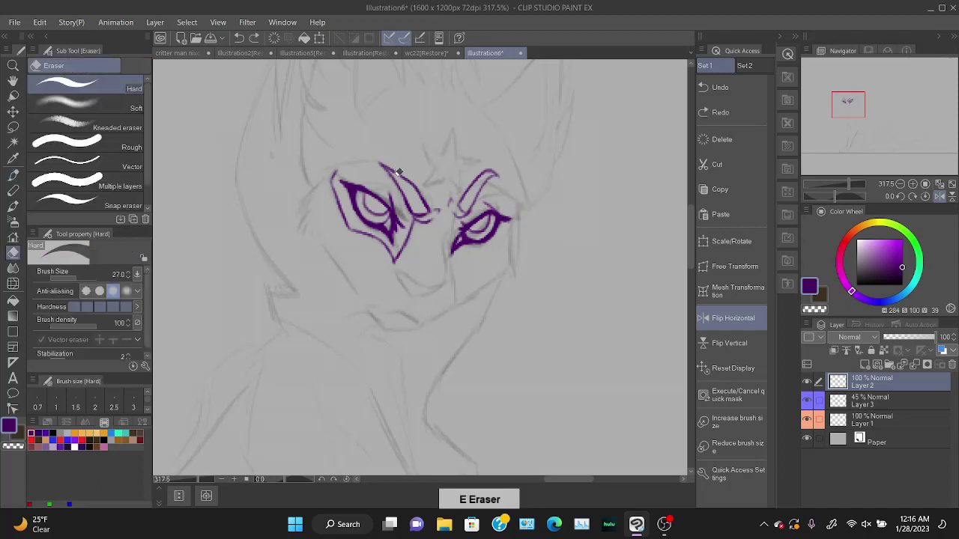
pyautogui.moveTo(411, 193)
pyautogui.mouseDown()
pyautogui.moveTo(378, 156)
pyautogui.moveTo(412, 186)
pyautogui.mouseUp()
pyautogui.press('p')
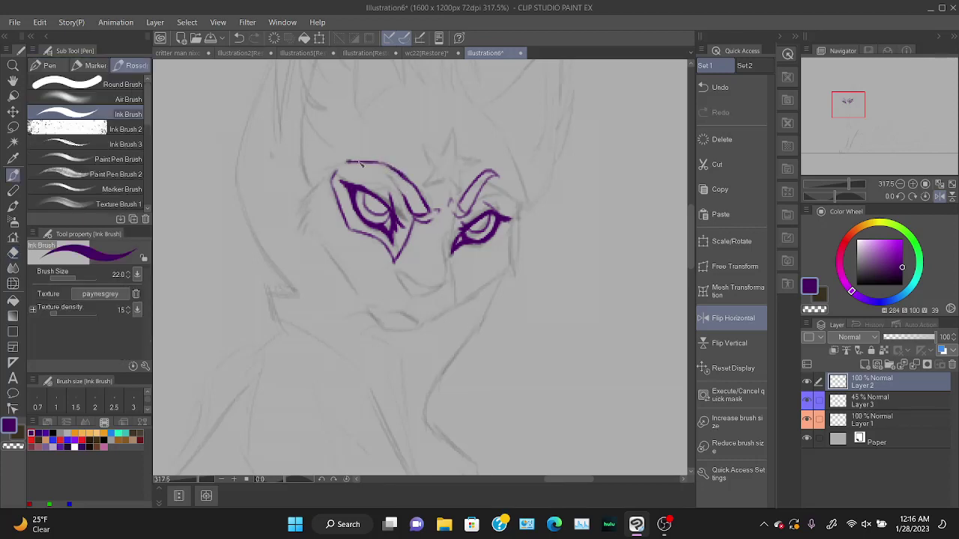
pyautogui.moveTo(360, 164); pyautogui.dragTo(411, 203)
pyautogui.hotkey('ctrl', 'z')
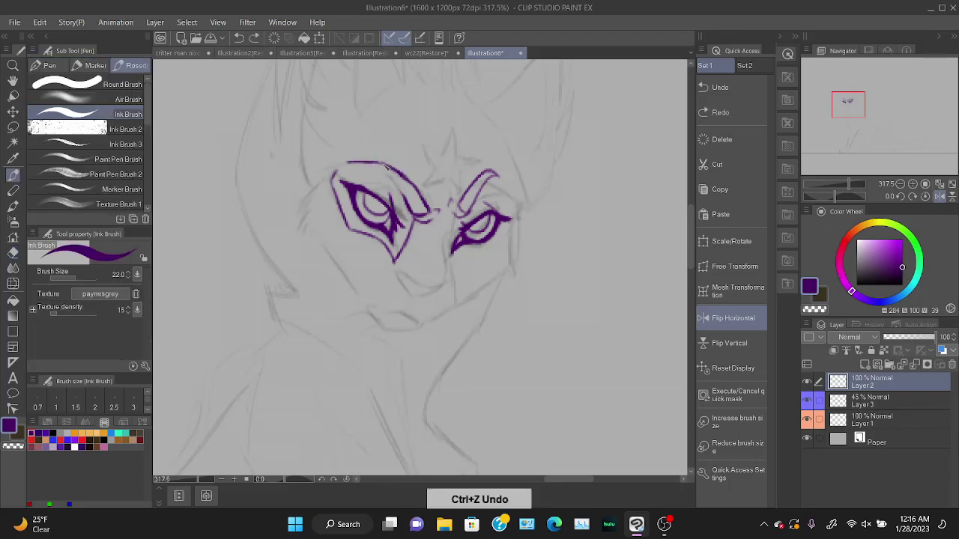
pyautogui.moveTo(383, 164); pyautogui.dragTo(419, 191)
pyautogui.moveTo(358, 164)
pyautogui.mouseDown()
pyautogui.moveTo(406, 198)
pyautogui.moveTo(394, 183)
pyautogui.mouseUp()
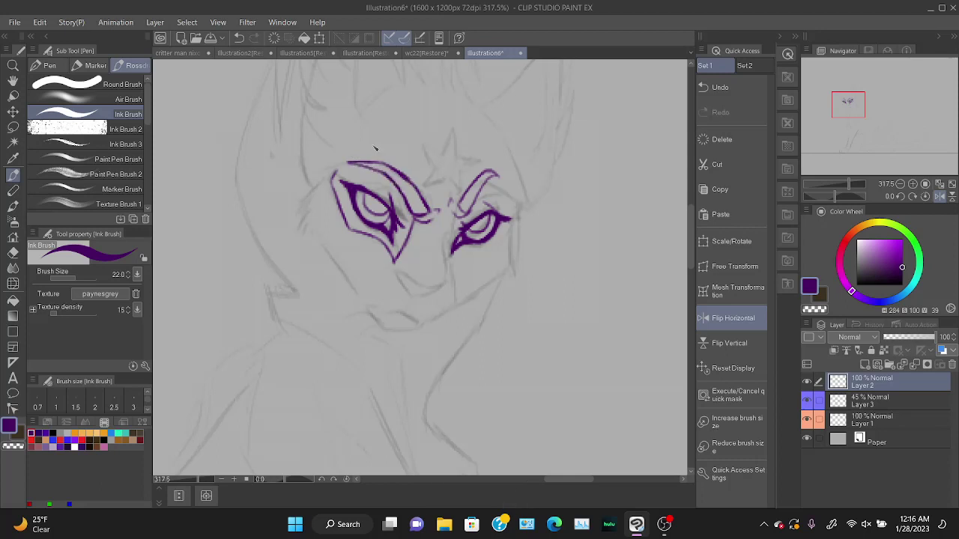
# Erase the outer tip of the far eye's brow marking and re-ink it as a peak sloping down to the outer corner.
pyautogui.press('e')
pyautogui.moveTo(496, 187); pyautogui.dragTo(485, 178)
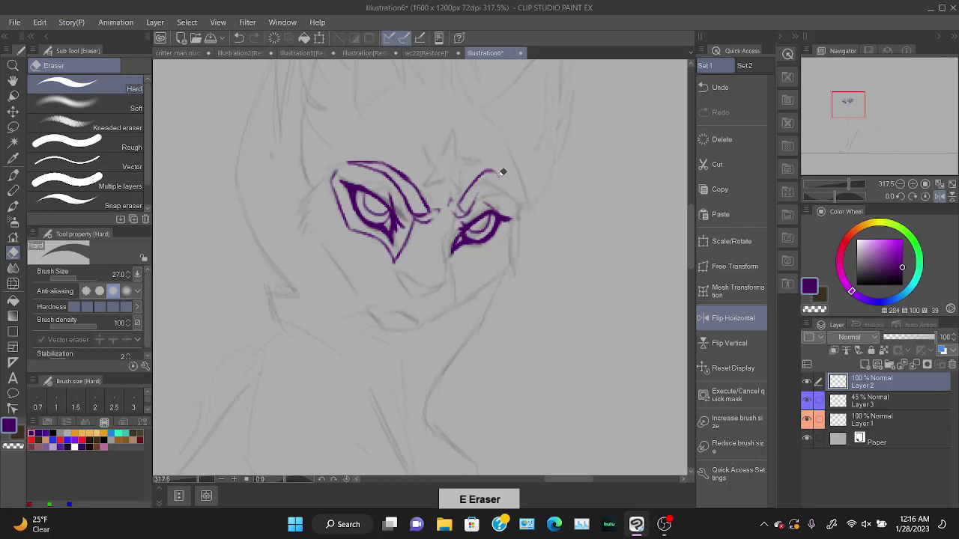
pyautogui.press('b')
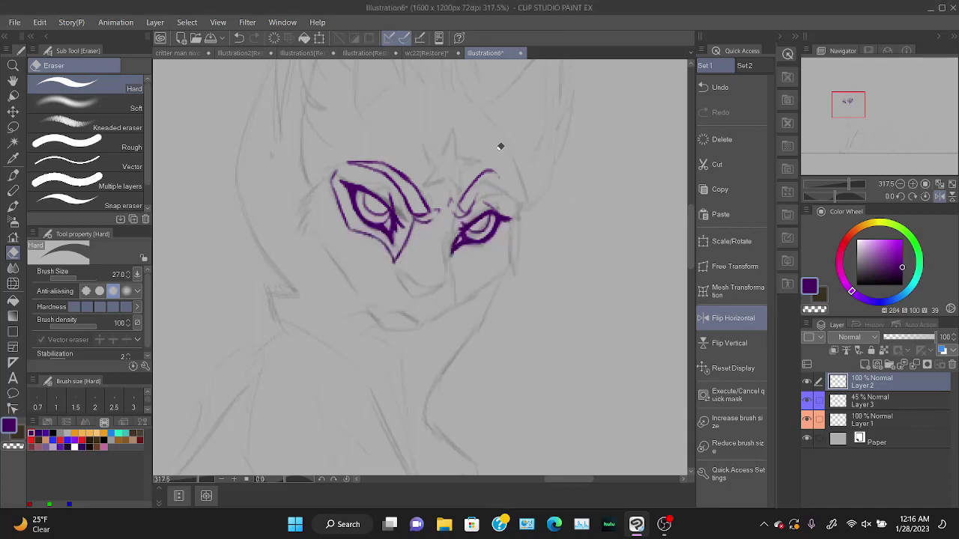
pyautogui.moveTo(491, 163)
pyautogui.mouseDown()
pyautogui.moveTo(462, 195)
pyautogui.moveTo(504, 172)
pyautogui.moveTo(508, 185)
pyautogui.moveTo(473, 211)
pyautogui.mouseUp()
pyautogui.press('b')
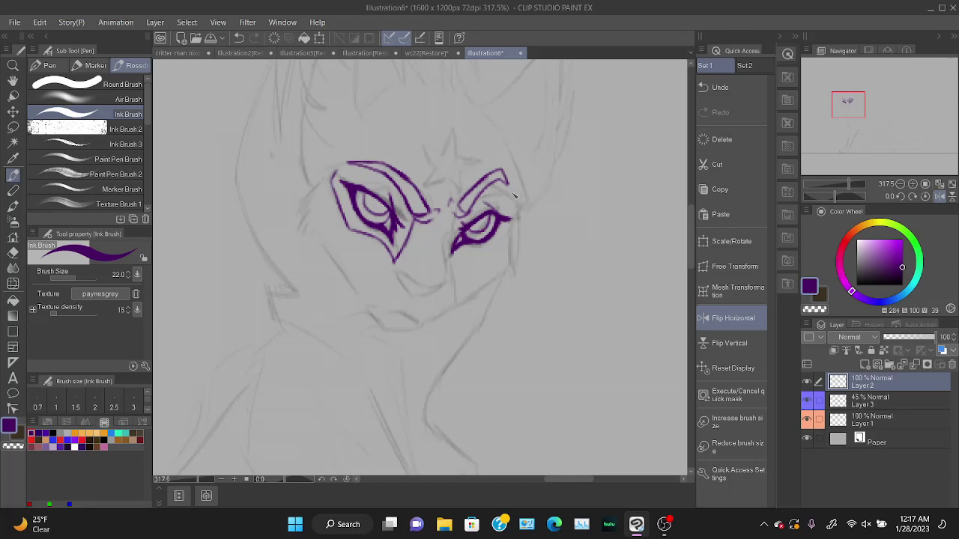
pyautogui.moveTo(508, 181); pyautogui.dragTo(520, 206)
pyautogui.press('e')
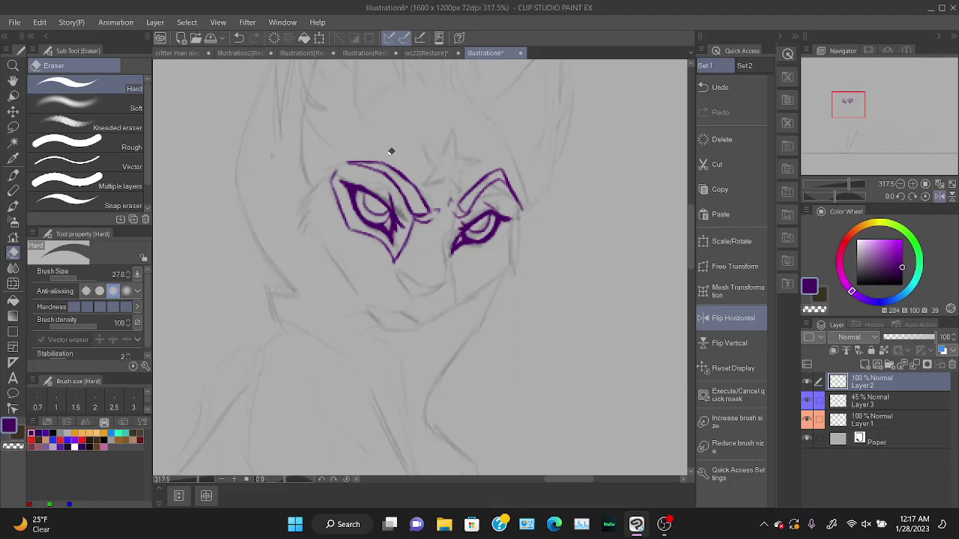
pyautogui.press('b')
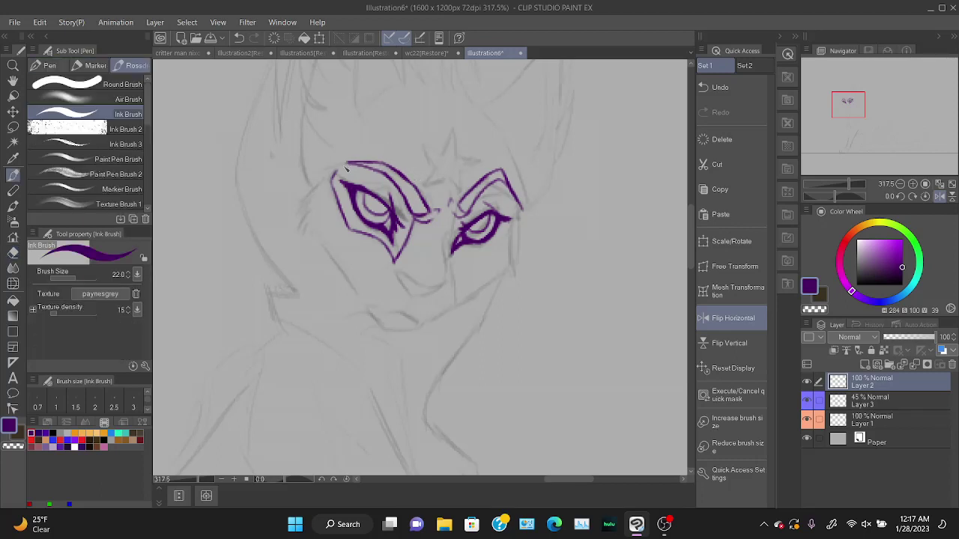
# Close the near eye marking's upper outer corner and ink the far eye's outer marking around the eye to a point below the inner corner.
pyautogui.moveTo(347, 165); pyautogui.dragTo(334, 178)
pyautogui.hotkey('ctrl', 'z')
pyautogui.moveTo(522, 208); pyautogui.dragTo(505, 238)
pyautogui.hotkey('ctrl', 'z')
pyautogui.moveTo(459, 217); pyautogui.dragTo(458, 230)
pyautogui.hotkey('ctrl', 'z')
pyautogui.moveTo(458, 255)
pyautogui.mouseDown()
pyautogui.moveTo(489, 247)
pyautogui.moveTo(452, 263)
pyautogui.moveTo(506, 236)
pyautogui.mouseUp()
pyautogui.hotkey('ctrl', 'z')
pyautogui.hotkey('ctrl', 'z')
pyautogui.hotkey('ctrl', 'z')
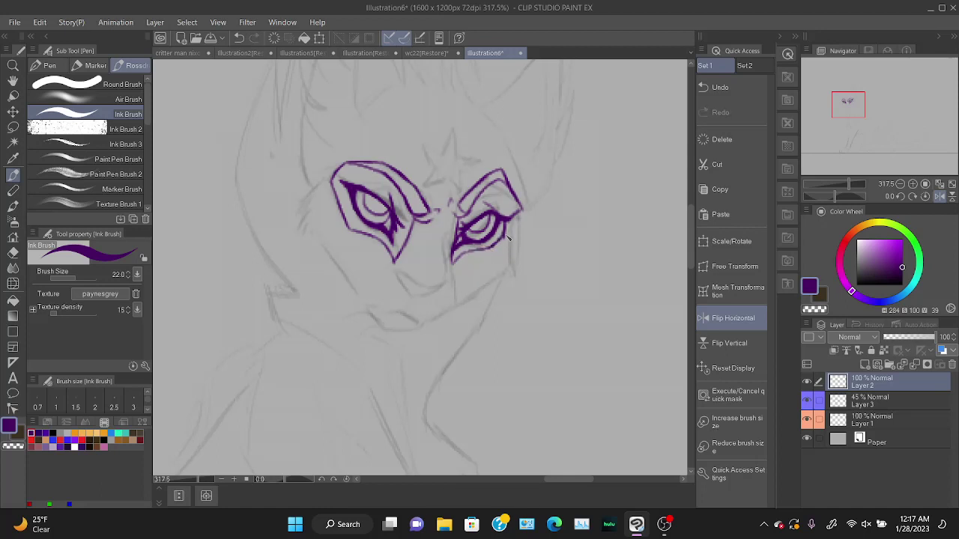
pyautogui.hotkey('ctrl', 'z')
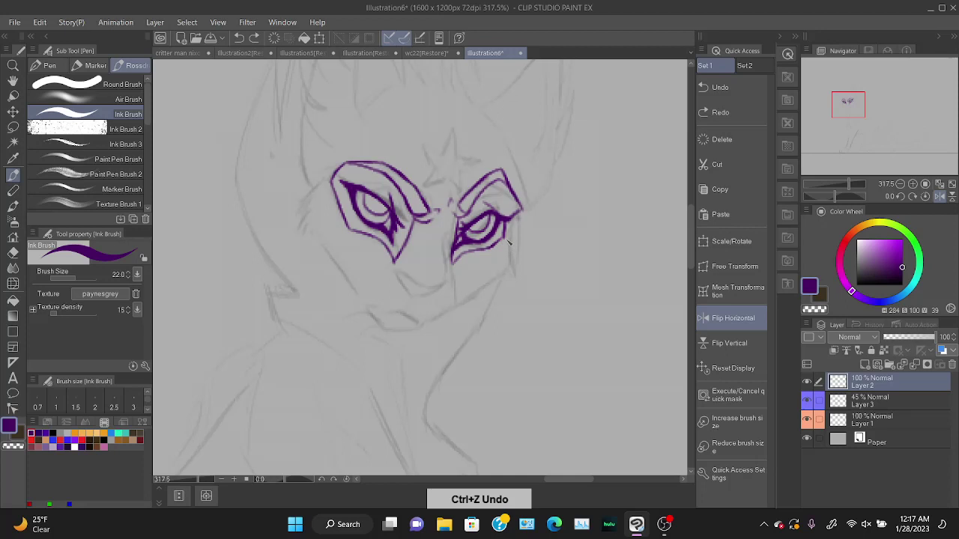
pyautogui.hotkey('ctrl', 'z')
pyautogui.moveTo(502, 240); pyautogui.dragTo(509, 232)
# Clean up the far eye marking's outer edge and sharpen its outer corner with the eraser and Ink Brush.
pyautogui.press('e')
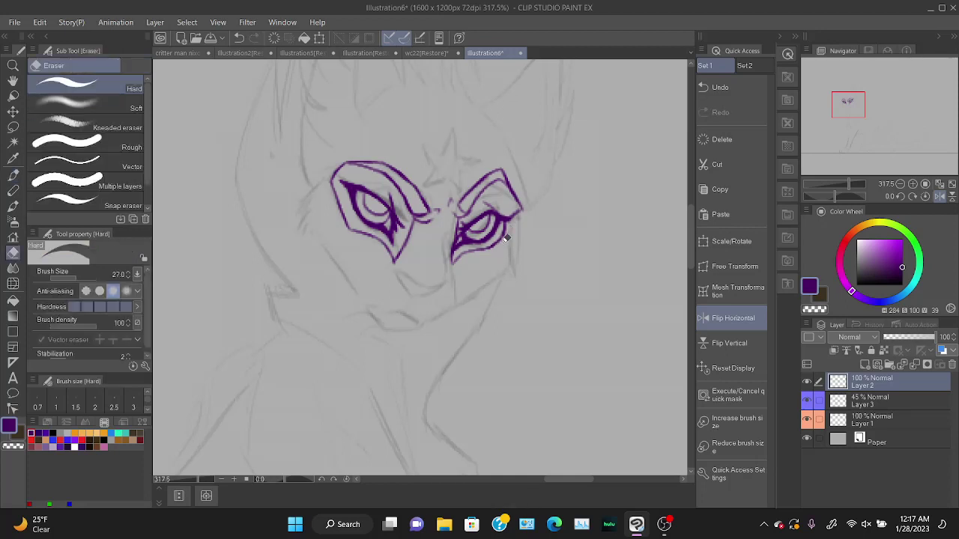
pyautogui.press('b')
pyautogui.moveTo(517, 214); pyautogui.dragTo(525, 206)
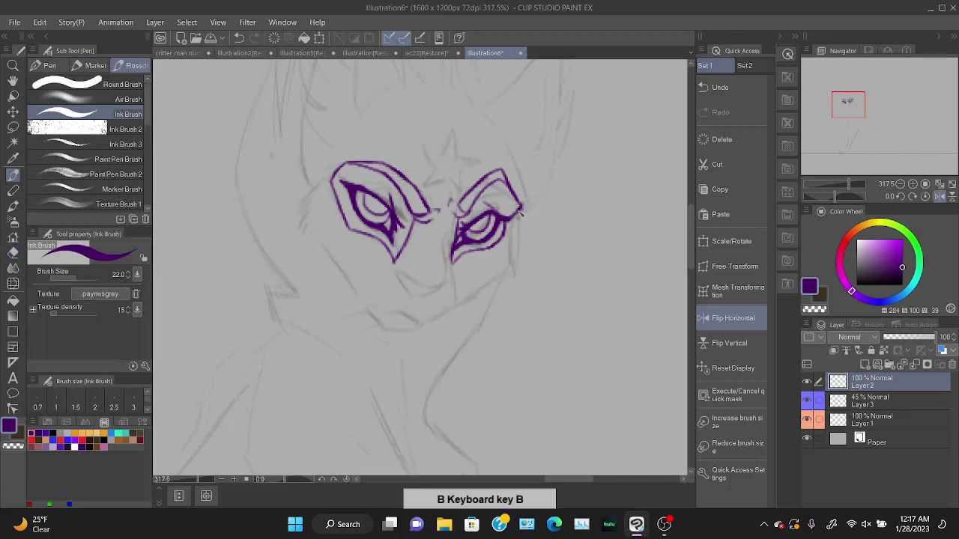
pyautogui.press('e')
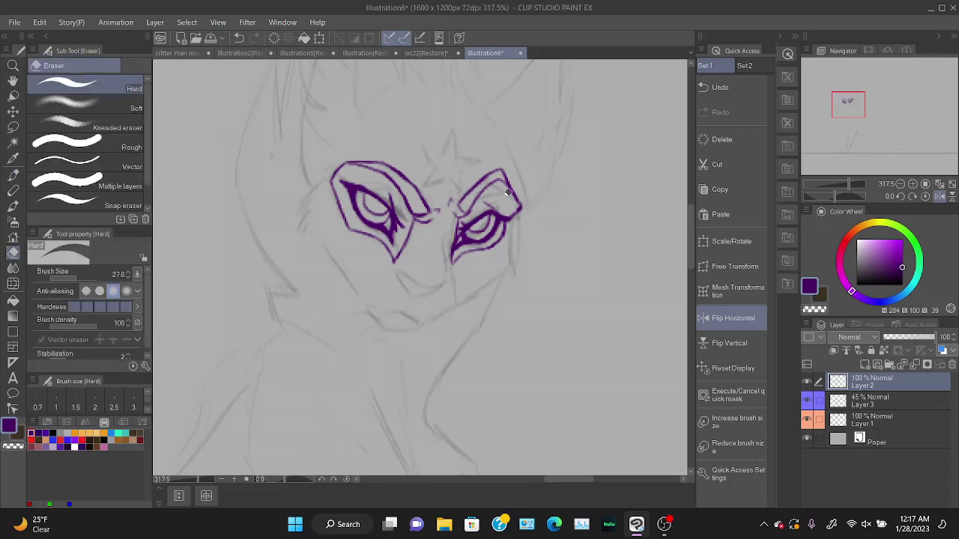
pyautogui.press('b')
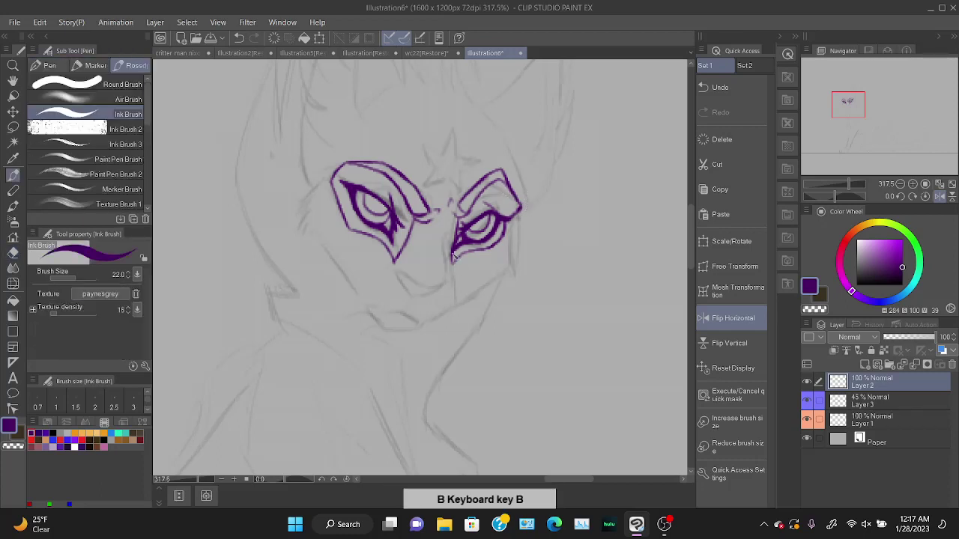
# Flip the canvas view back, extend the far eye marking's inner tip down along the nose bridge, and compare it with the sketch.
pyautogui.click(733, 328)
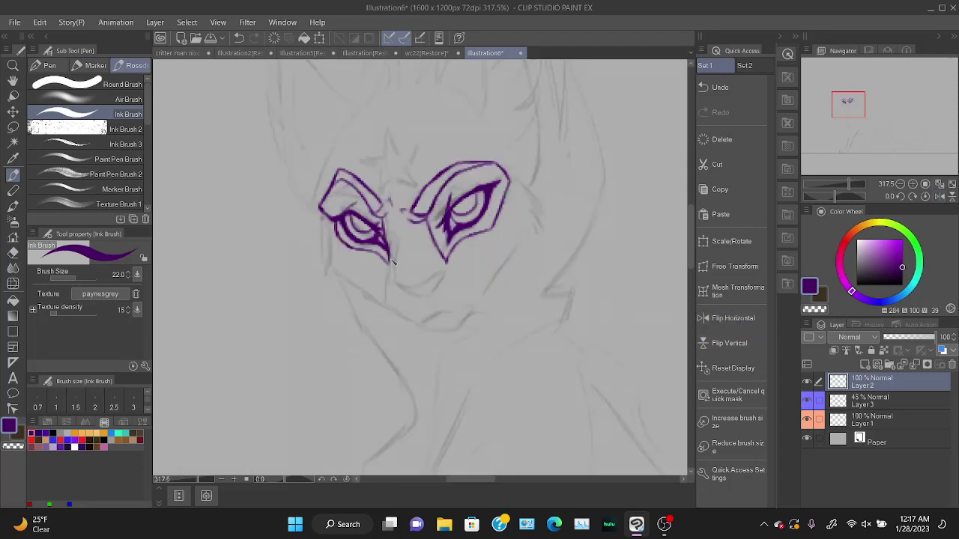
pyautogui.hotkey('ctrl', 'z')
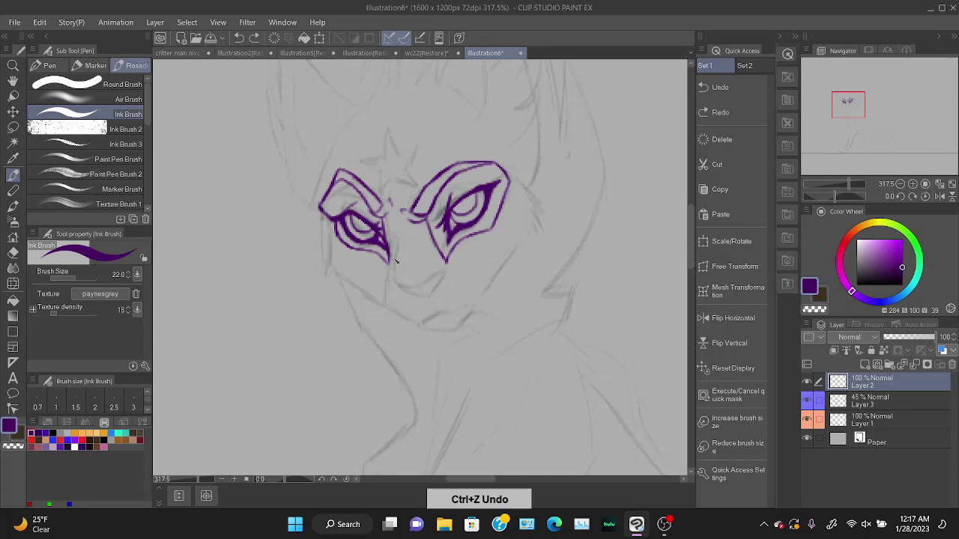
pyautogui.moveTo(390, 254); pyautogui.dragTo(391, 283)
pyautogui.hotkey('ctrl', 'z')
pyautogui.moveTo(388, 247); pyautogui.dragTo(389, 272)
pyautogui.click(808, 382)
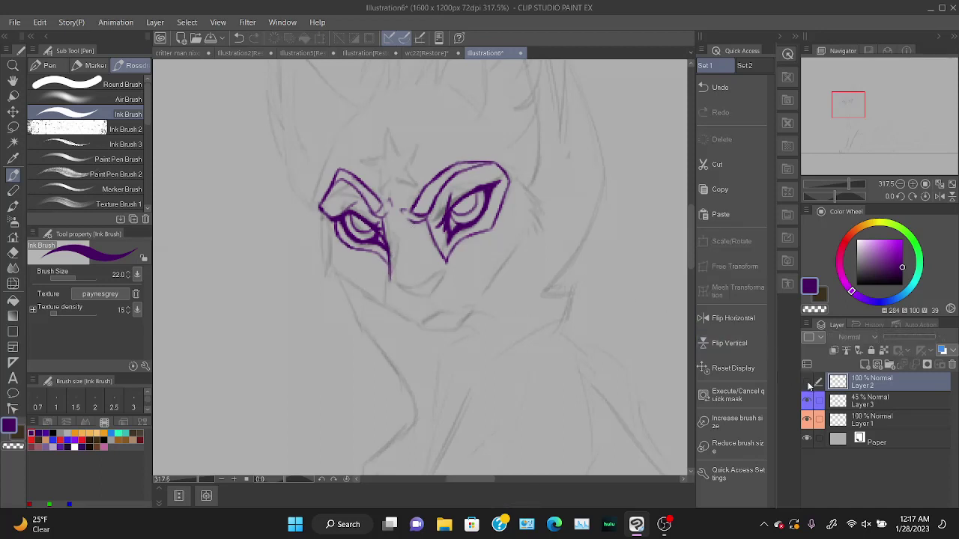
pyautogui.click(808, 383)
pyautogui.click(807, 402)
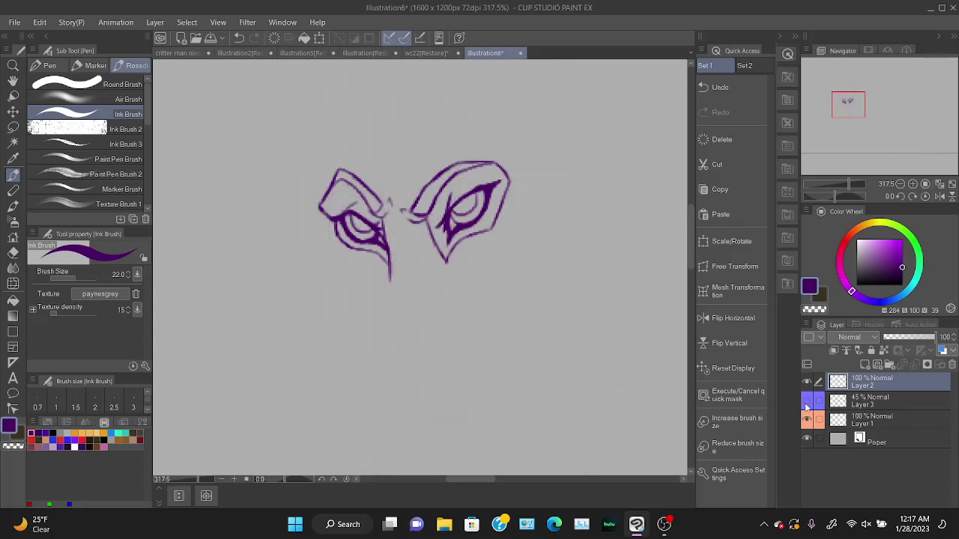
pyautogui.click(806, 402)
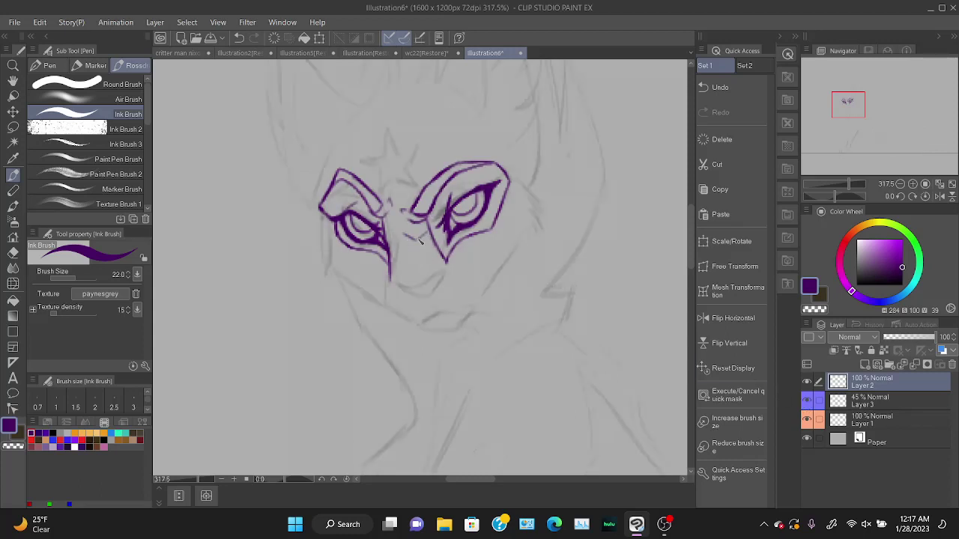
# Ink short vertical strokes on the nose bridge between the eyes and outline the nose tip below them.
pyautogui.hotkey('ctrl', 'z')
pyautogui.moveTo(395, 215)
pyautogui.mouseDown()
pyautogui.moveTo(403, 248)
pyautogui.moveTo(410, 244)
pyautogui.mouseUp()
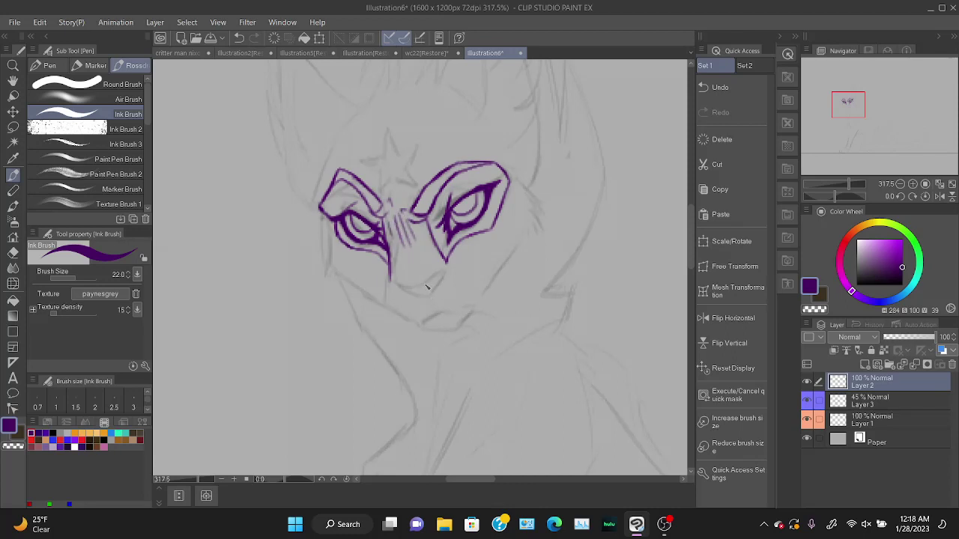
pyautogui.moveTo(411, 288)
pyautogui.mouseDown()
pyautogui.moveTo(433, 295)
pyautogui.moveTo(441, 277)
pyautogui.mouseUp()
pyautogui.hotkey('ctrl', 'z')
# With Layer 3 hidden, tidy the nose outline's far corner and add cross strokes on the bridge, showing the layer again at the end.
pyautogui.click(806, 401)
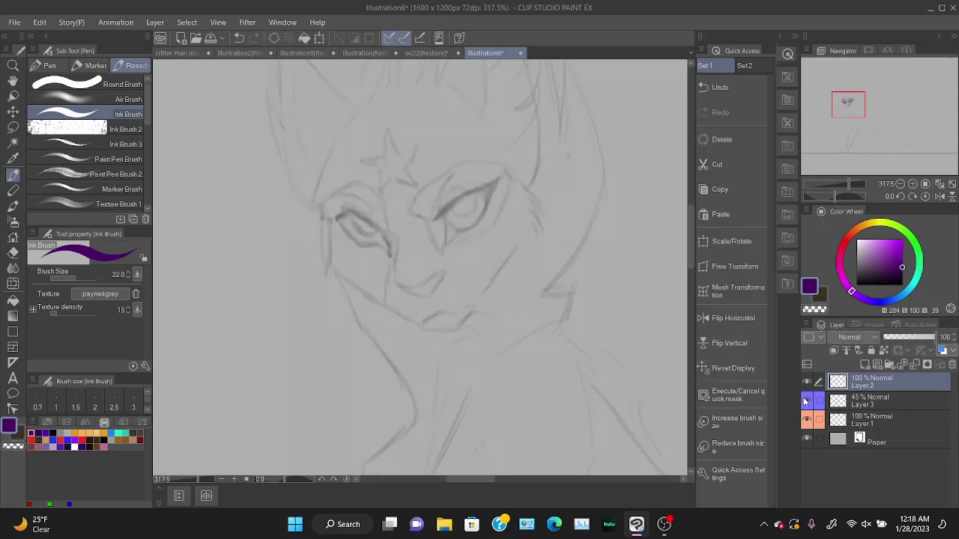
pyautogui.click(805, 402)
pyautogui.click(808, 405)
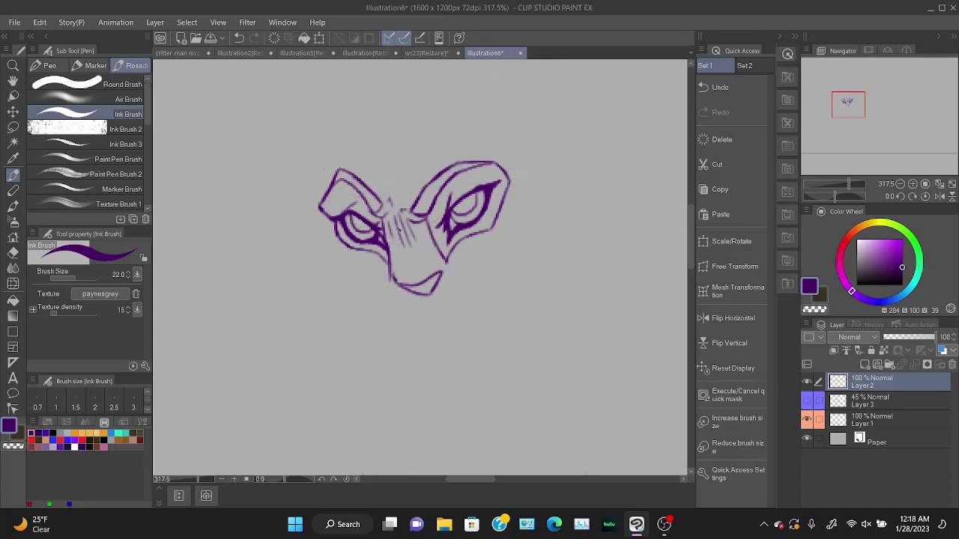
pyautogui.hotkey('ctrl', 'z')
pyautogui.press('e')
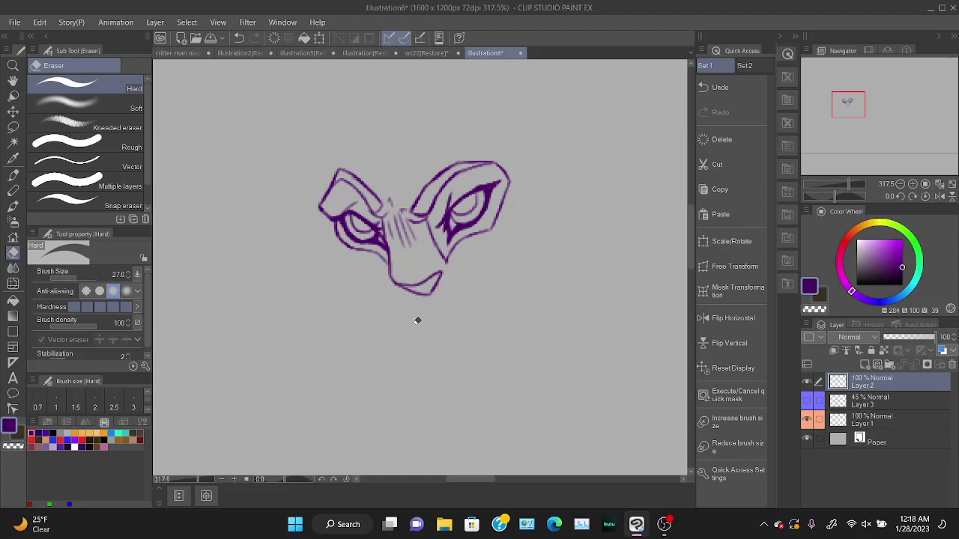
pyautogui.press('b')
pyautogui.moveTo(394, 235); pyautogui.dragTo(410, 223)
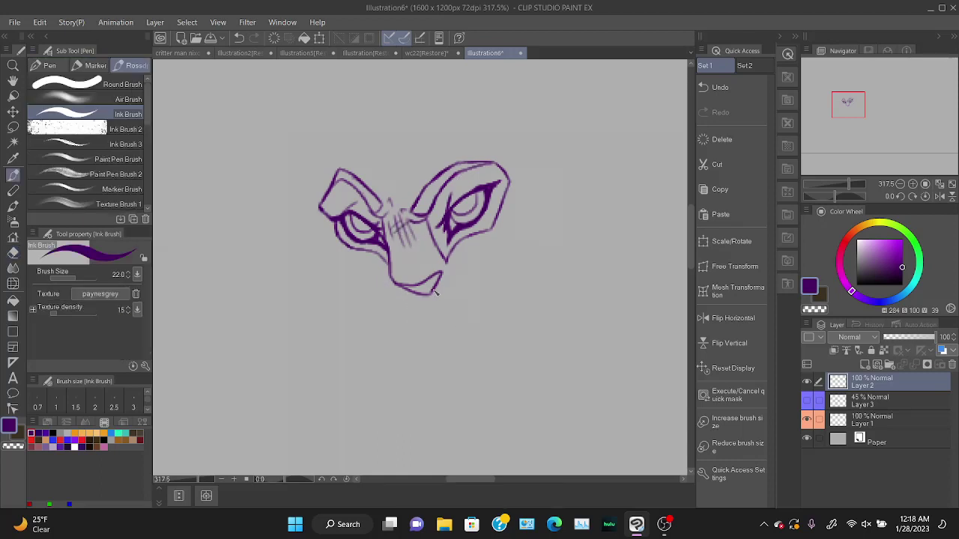
pyautogui.hotkey('ctrl', 'z')
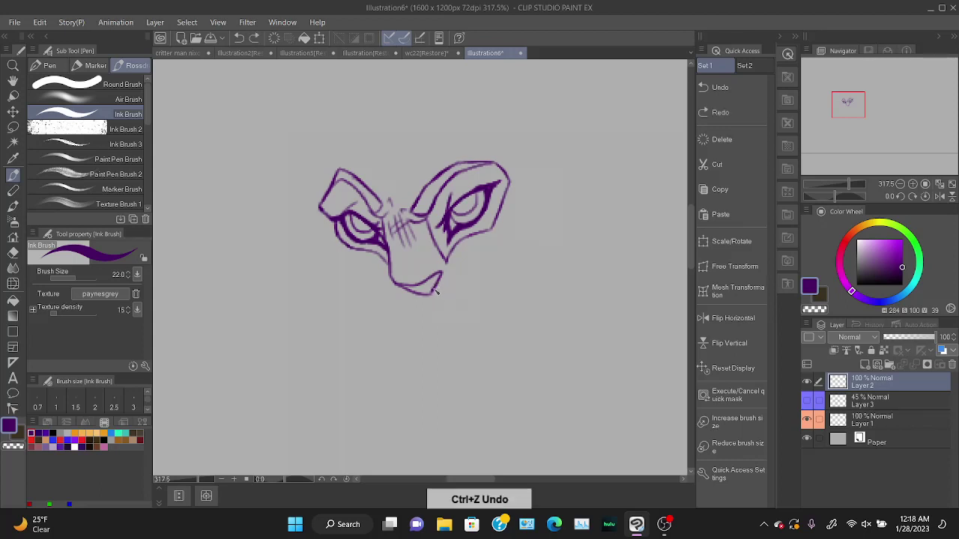
pyautogui.click(807, 400)
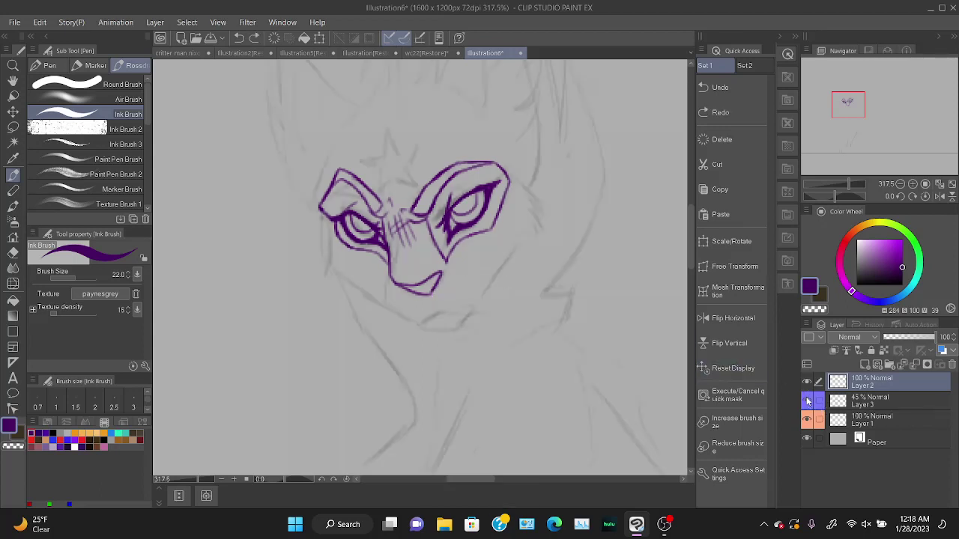
pyautogui.moveTo(436, 313)
pyautogui.mouseDown()
pyautogui.moveTo(446, 322)
pyautogui.moveTo(470, 310)
pyautogui.moveTo(450, 300)
pyautogui.moveTo(472, 288)
pyautogui.mouseUp()
pyautogui.hotkey('ctrl', 'z')
pyautogui.hotkey('ctrl', 'z')
pyautogui.hotkey('ctrl', 'z')
pyautogui.hotkey('ctrl', 'z')
pyautogui.hotkey('ctrl', 'z')
pyautogui.hotkey('ctrl', 'z')
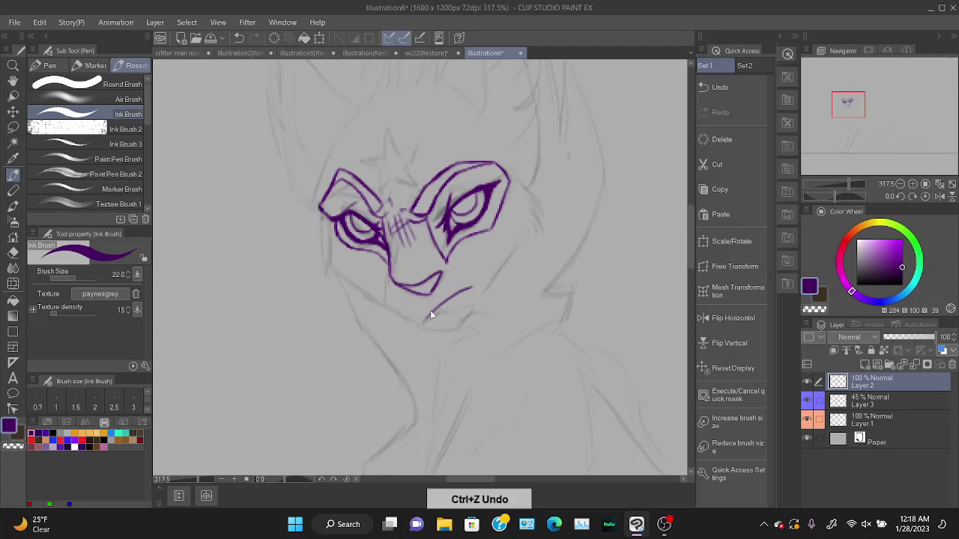
pyautogui.moveTo(426, 323)
pyautogui.mouseDown()
pyautogui.moveTo(468, 316)
pyautogui.moveTo(443, 314)
pyautogui.mouseUp()
pyautogui.hotkey('ctrl', 'z')
# Ink a short line down from the nose to the mouth and a thick tapered curve for the upper lip.
pyautogui.moveTo(424, 281); pyautogui.dragTo(437, 308)
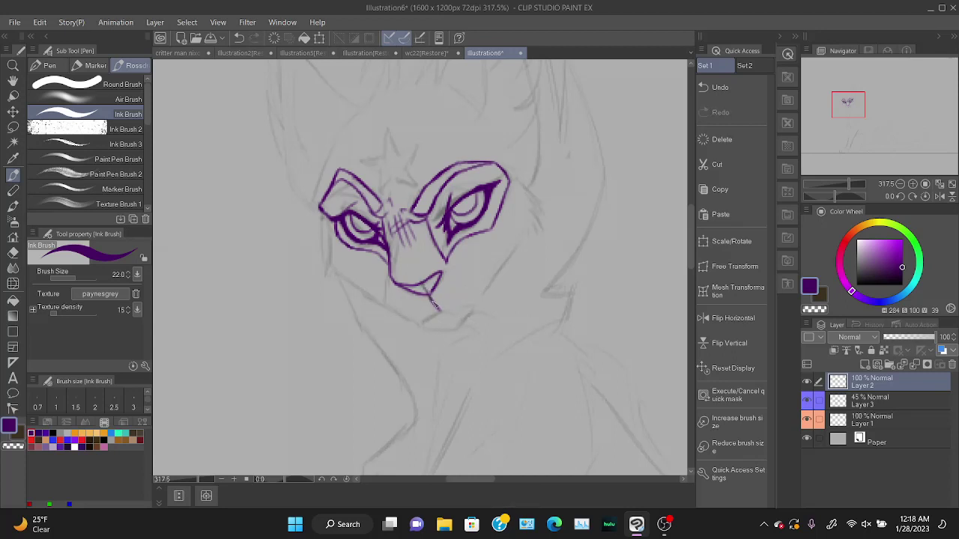
pyautogui.hotkey('ctrl', 'z')
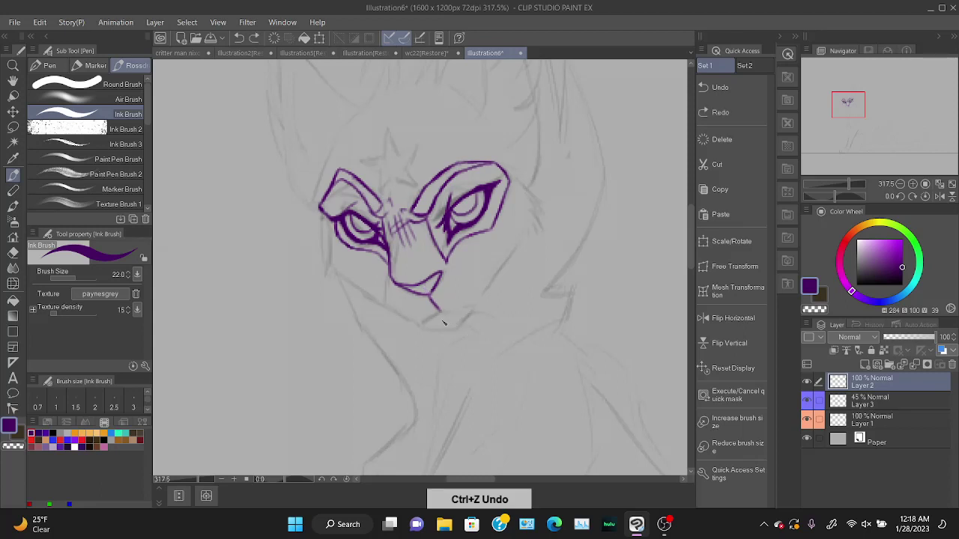
pyautogui.moveTo(433, 320); pyautogui.dragTo(454, 309)
pyautogui.hotkey('ctrl', 'z')
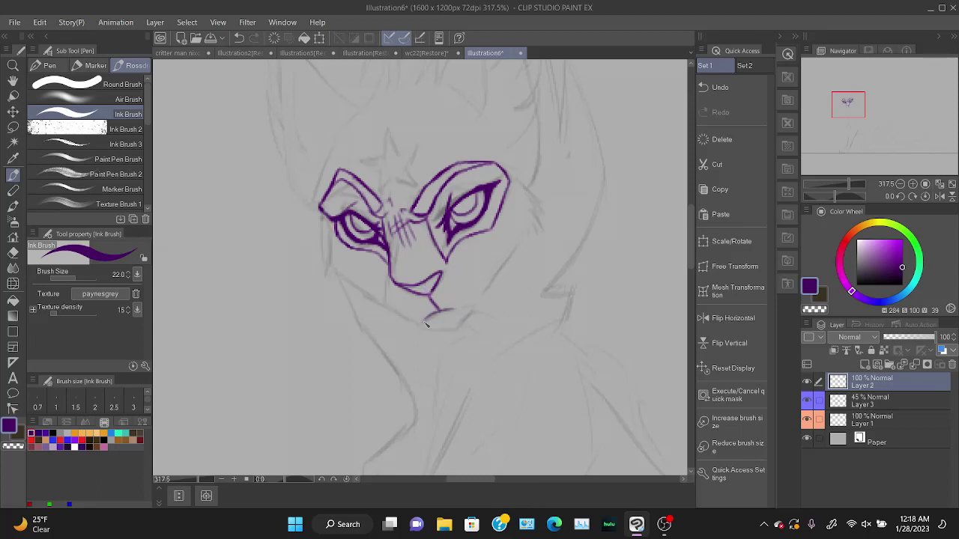
pyautogui.hotkey('ctrl', 'z')
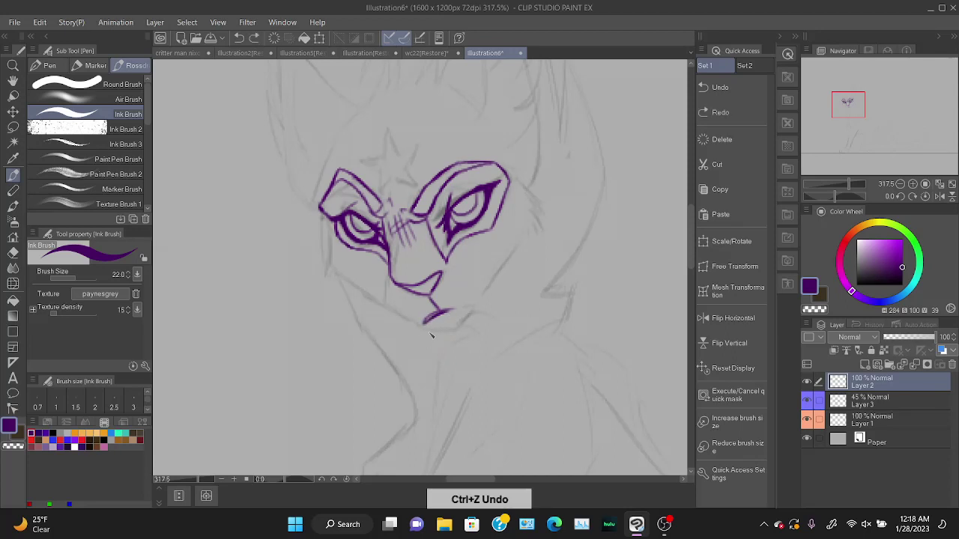
pyautogui.hotkey('ctrl', 'z')
pyautogui.moveTo(440, 310)
pyautogui.mouseDown()
pyautogui.moveTo(453, 309)
pyautogui.moveTo(427, 318)
pyautogui.moveTo(436, 310)
pyautogui.mouseUp()
pyautogui.hotkey('ctrl', 'z')
pyautogui.hotkey('ctrl', 'z')
pyautogui.moveTo(421, 322); pyautogui.dragTo(451, 308)
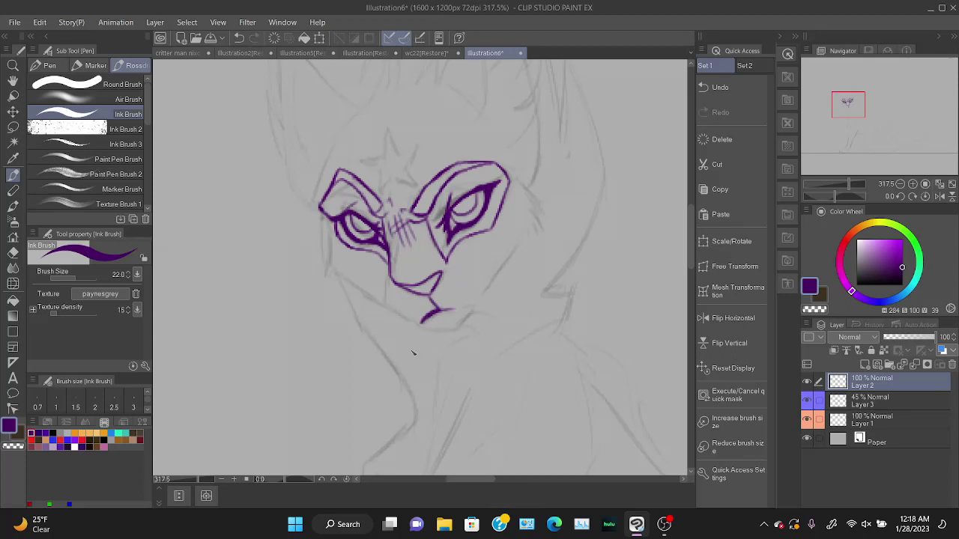
pyautogui.click(730, 317)
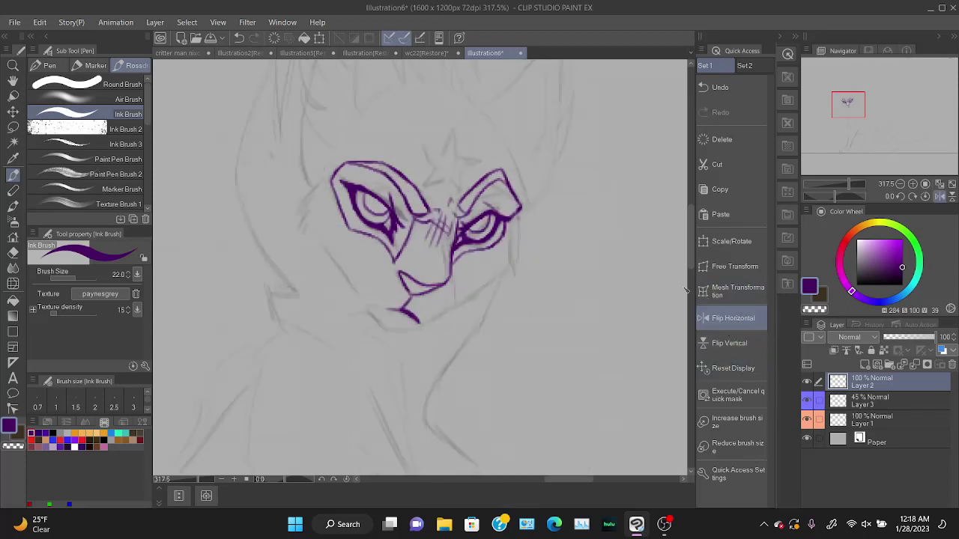
pyautogui.moveTo(379, 313)
pyautogui.mouseDown()
pyautogui.moveTo(395, 309)
pyautogui.moveTo(422, 324)
pyautogui.mouseUp()
pyautogui.hotkey('ctrl', 'z')
pyautogui.moveTo(455, 271)
pyautogui.mouseDown()
pyautogui.moveTo(454, 306)
pyautogui.moveTo(421, 324)
pyautogui.moveTo(459, 299)
pyautogui.moveTo(460, 267)
pyautogui.mouseUp()
pyautogui.hotkey('ctrl', 'z')
pyautogui.hotkey('ctrl', 'z')
pyautogui.moveTo(422, 323)
pyautogui.mouseDown()
pyautogui.moveTo(458, 298)
pyautogui.moveTo(404, 333)
pyautogui.mouseUp()
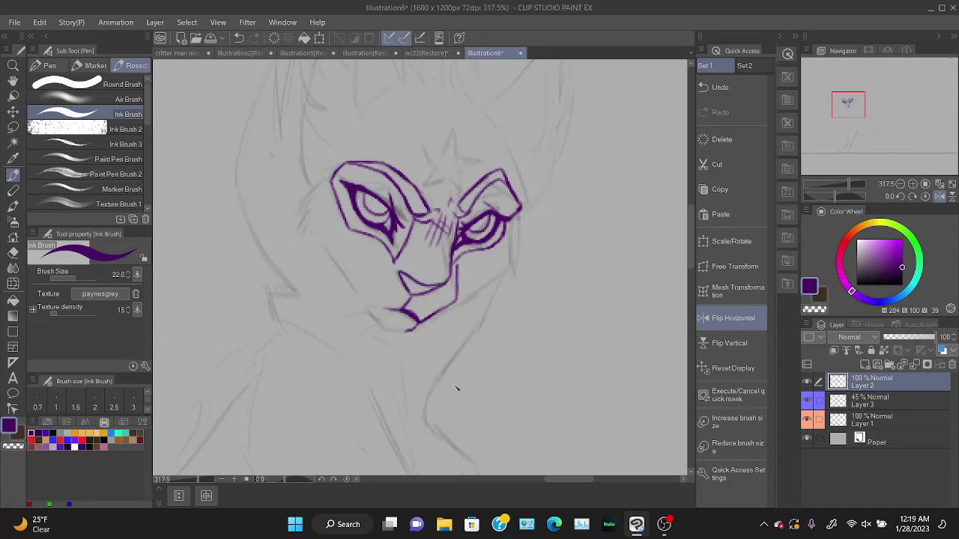
pyautogui.hotkey('ctrl', 'z')
pyautogui.click(733, 319)
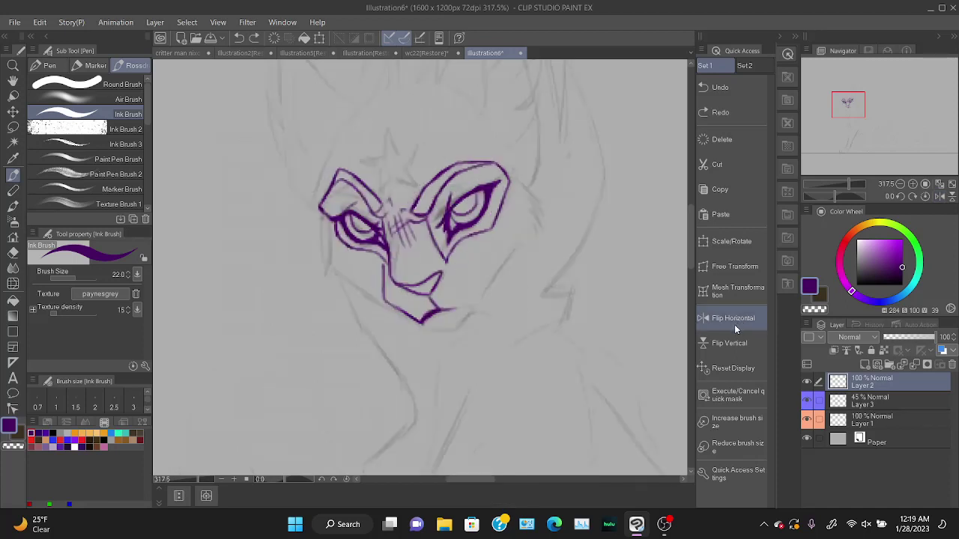
pyautogui.hotkey('ctrl', 'z')
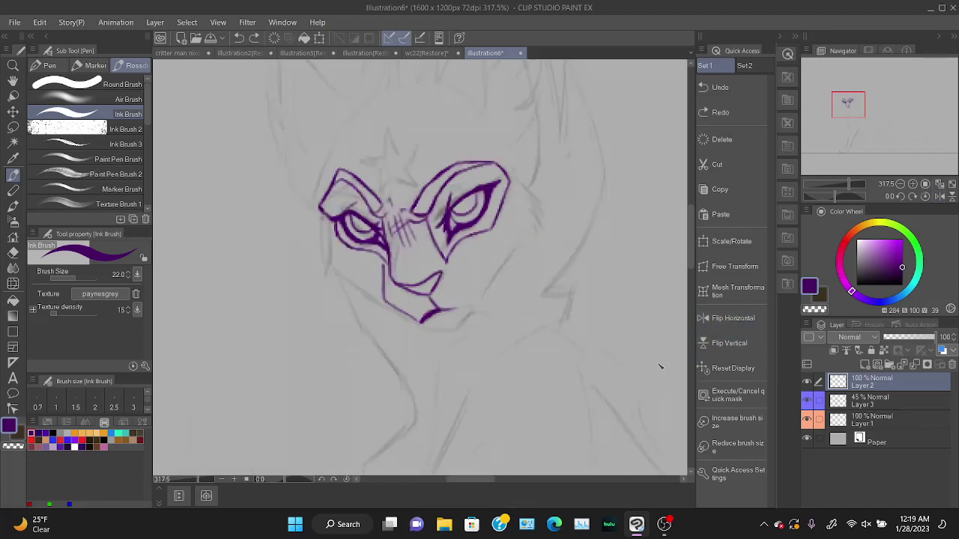
pyautogui.hotkey('ctrl', 'z')
# Ink the far cheek line straight down from the far eye's outer corner, retrying its curve and length.
pyautogui.moveTo(334, 222); pyautogui.dragTo(326, 283)
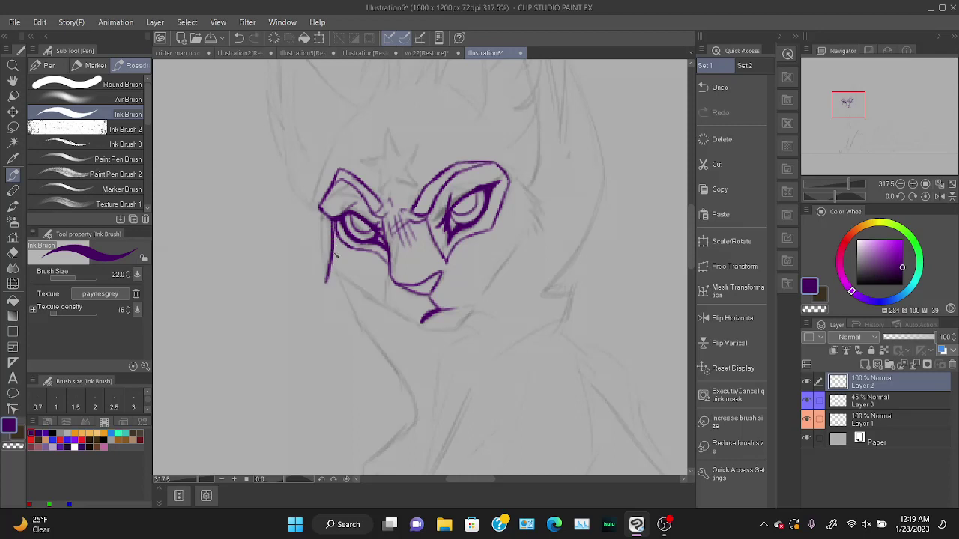
pyautogui.hotkey('ctrl', 'z')
pyautogui.moveTo(332, 223); pyautogui.dragTo(333, 258)
pyautogui.hotkey('ctrl', 'z')
pyautogui.moveTo(332, 222)
pyautogui.mouseDown()
pyautogui.moveTo(337, 293)
pyautogui.moveTo(339, 275)
pyautogui.moveTo(352, 307)
pyautogui.moveTo(349, 282)
pyautogui.mouseUp()
pyautogui.hotkey('ctrl', 'z')
pyautogui.hotkey('ctrl', 'z')
pyautogui.hotkey('ctrl', 'z')
pyautogui.hotkey('ctrl', 'z')
pyautogui.hotkey('ctrl', 'z')
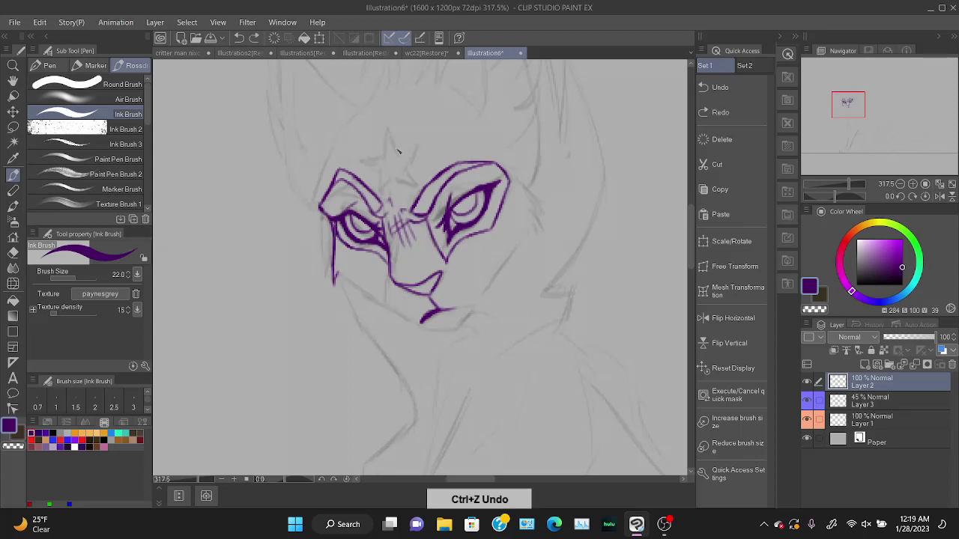
# Ink the far cheek line with a slight outward curve and add short slanted fur strokes at its lower end.
pyautogui.moveTo(332, 223)
pyautogui.mouseDown()
pyautogui.moveTo(333, 279)
pyautogui.moveTo(341, 271)
pyautogui.moveTo(338, 285)
pyautogui.moveTo(386, 303)
pyautogui.mouseUp()
pyautogui.hotkey('ctrl', 'z')
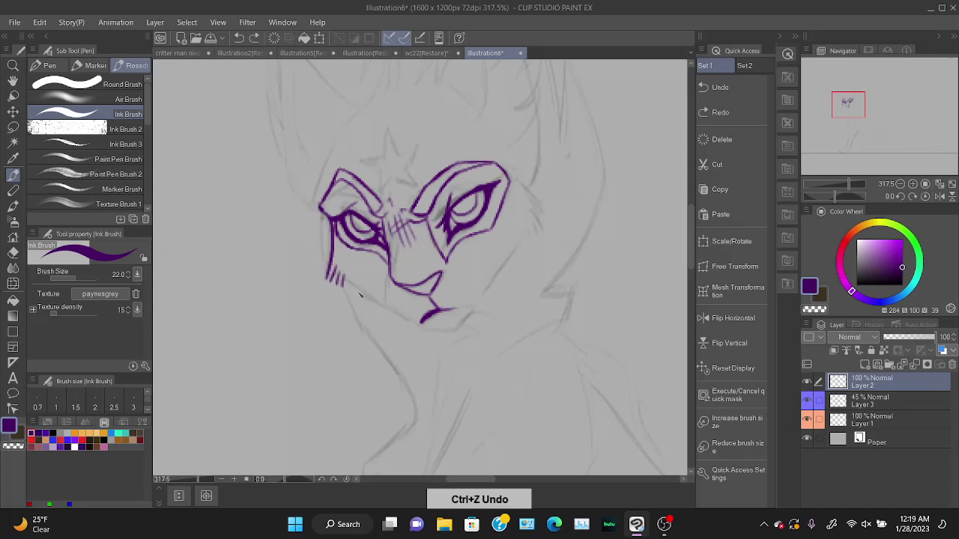
pyautogui.moveTo(348, 286)
pyautogui.mouseDown()
pyautogui.moveTo(430, 332)
pyautogui.moveTo(452, 330)
pyautogui.mouseUp()
pyautogui.hotkey('ctrl', 'z')
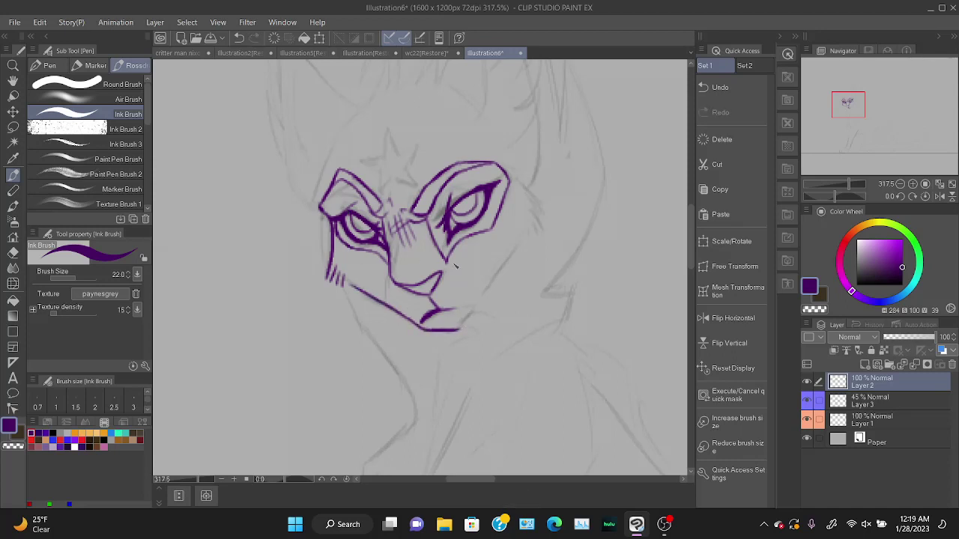
pyautogui.hotkey('ctrl', 'z')
pyautogui.hotkey('ctrl', 'z')
pyautogui.hotkey('ctrl', 'z')
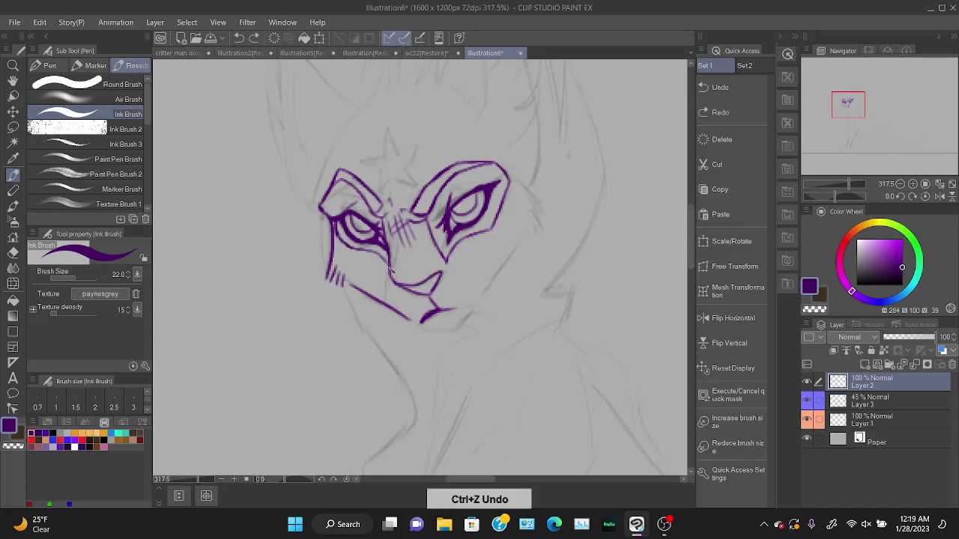
# Ink the muzzle's far edge straight down from the nose and angle it in to the upper lip, retrying its shape.
pyautogui.moveTo(388, 263)
pyautogui.mouseDown()
pyautogui.moveTo(387, 302)
pyautogui.moveTo(417, 327)
pyautogui.mouseUp()
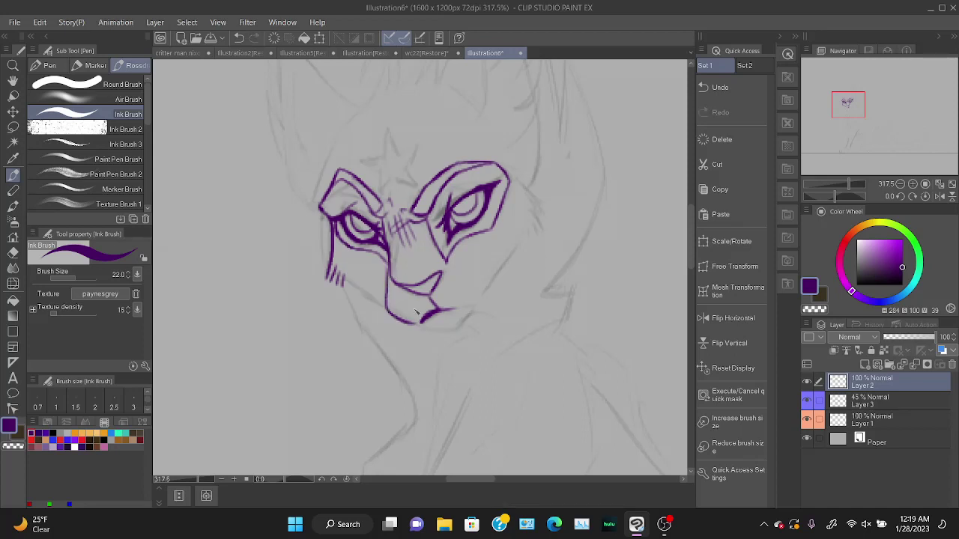
pyautogui.hotkey('ctrl', 'z')
pyautogui.moveTo(389, 266)
pyautogui.mouseDown()
pyautogui.moveTo(391, 307)
pyautogui.moveTo(418, 322)
pyautogui.mouseUp()
pyautogui.hotkey('ctrl', 'z')
pyautogui.moveTo(390, 277); pyautogui.dragTo(390, 305)
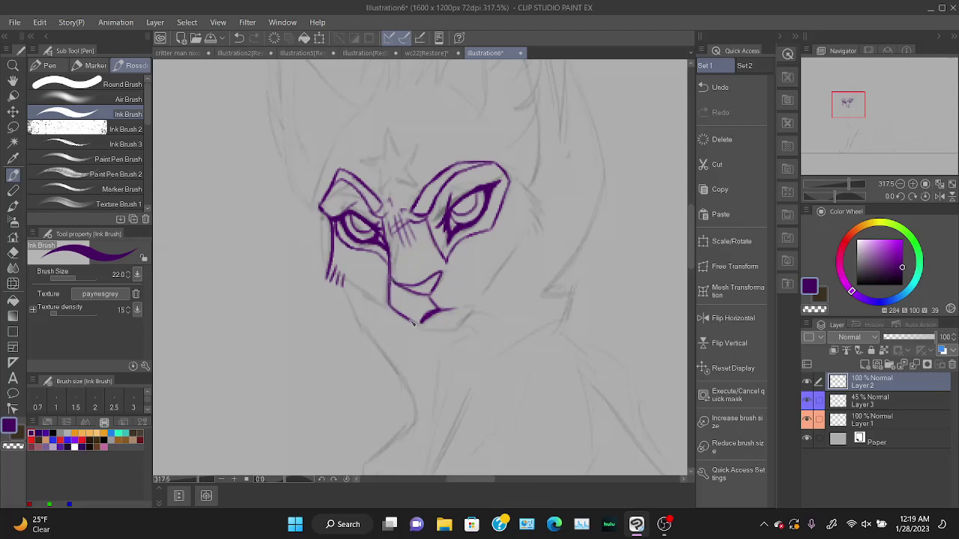
# Ink the rounded chin below the mouth and the far jaw line from the cheek fur to the muzzle.
pyautogui.moveTo(421, 325)
pyautogui.mouseDown()
pyautogui.moveTo(471, 318)
pyautogui.moveTo(464, 321)
pyautogui.moveTo(475, 301)
pyautogui.mouseUp()
pyautogui.hotkey('ctrl', 'z')
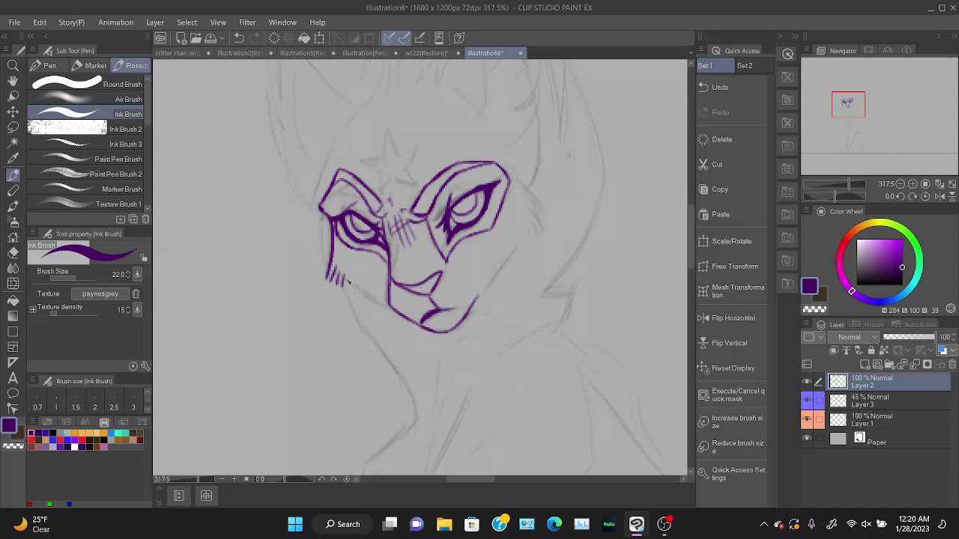
pyautogui.hotkey('ctrl', 'z')
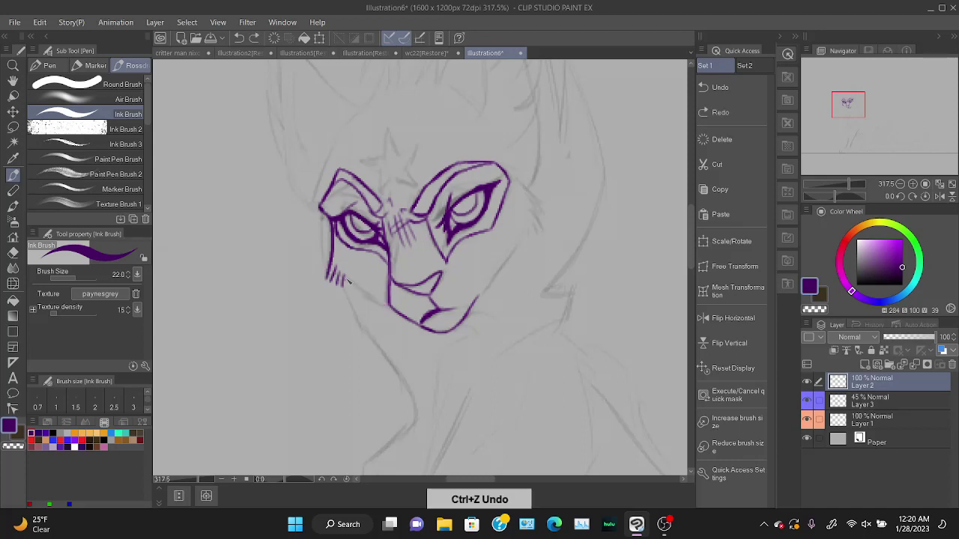
pyautogui.moveTo(346, 283); pyautogui.dragTo(422, 330)
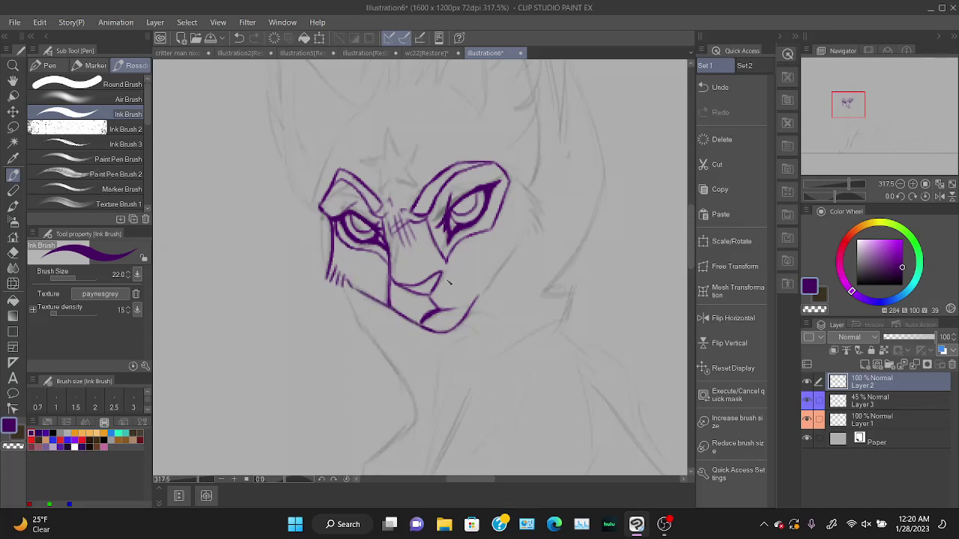
# Ink the near jaw line up from the chin and the near cheek edge, ending in short fur tufts.
pyautogui.moveTo(482, 299); pyautogui.dragTo(517, 249)
pyautogui.hotkey('ctrl', 'z')
pyautogui.moveTo(481, 294); pyautogui.dragTo(519, 245)
pyautogui.moveTo(524, 183)
pyautogui.mouseDown()
pyautogui.moveTo(541, 215)
pyautogui.moveTo(534, 245)
pyautogui.moveTo(546, 231)
pyautogui.moveTo(526, 250)
pyautogui.mouseUp()
pyautogui.hotkey('ctrl', 'z')
pyautogui.hotkey('ctrl', 'z')
pyautogui.hotkey('ctrl', 'z')
pyautogui.hotkey('ctrl', 'z')
pyautogui.hotkey('ctrl', 'z')
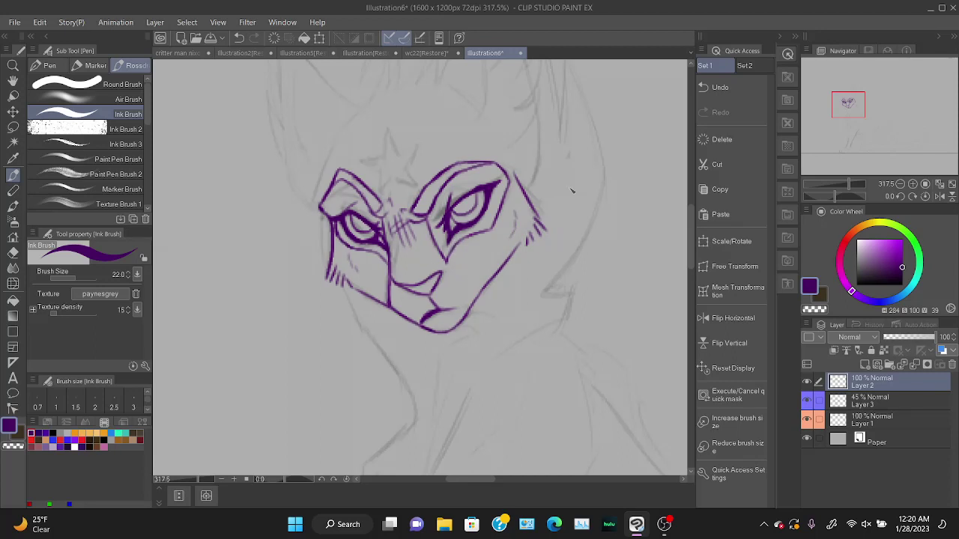
# Add a new layer above Layer 2 for the forehead star.
pyautogui.moveTo(851, 184); pyautogui.dragTo(831, 175)
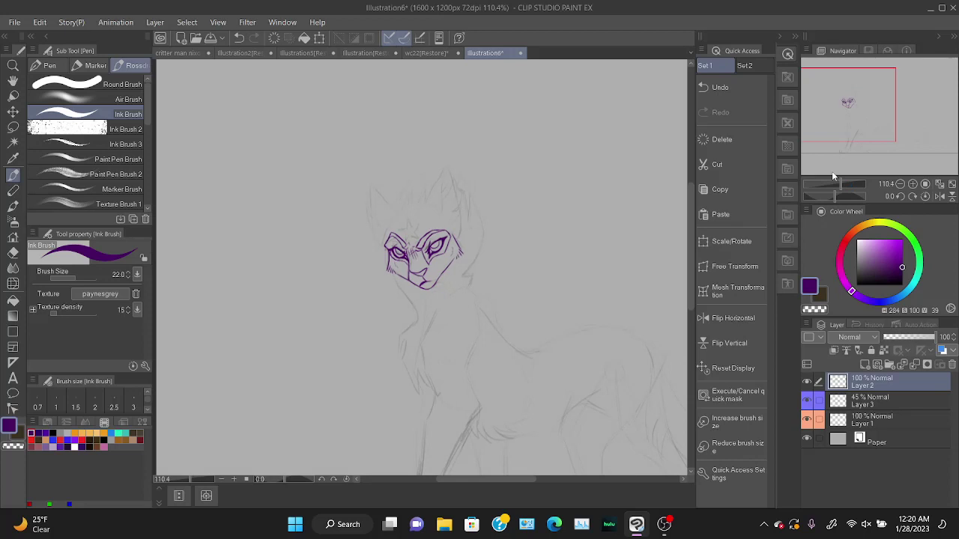
pyautogui.hotkey('ctrl', '+')
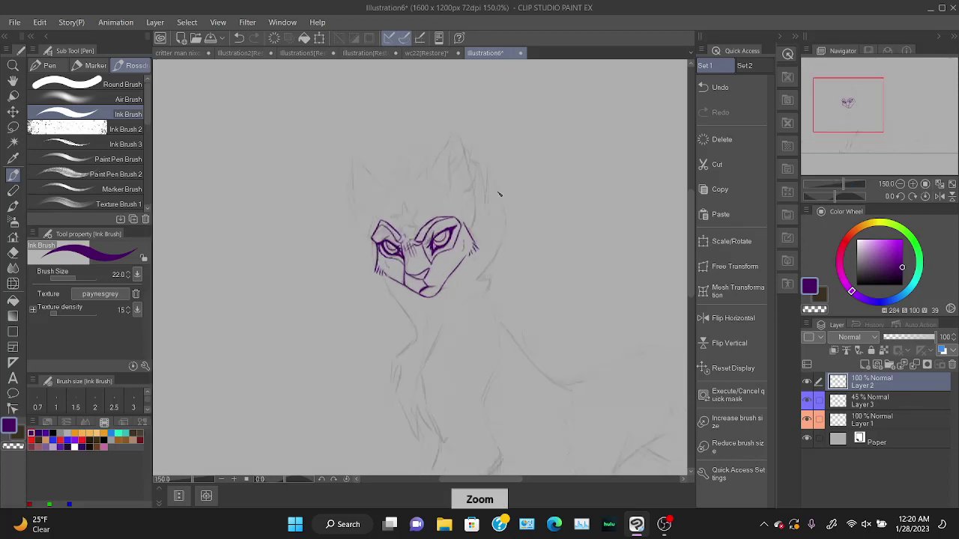
pyautogui.hotkey('ctrl', '+')
pyautogui.moveTo(843, 185); pyautogui.dragTo(850, 185)
pyautogui.moveTo(853, 102); pyautogui.dragTo(842, 99)
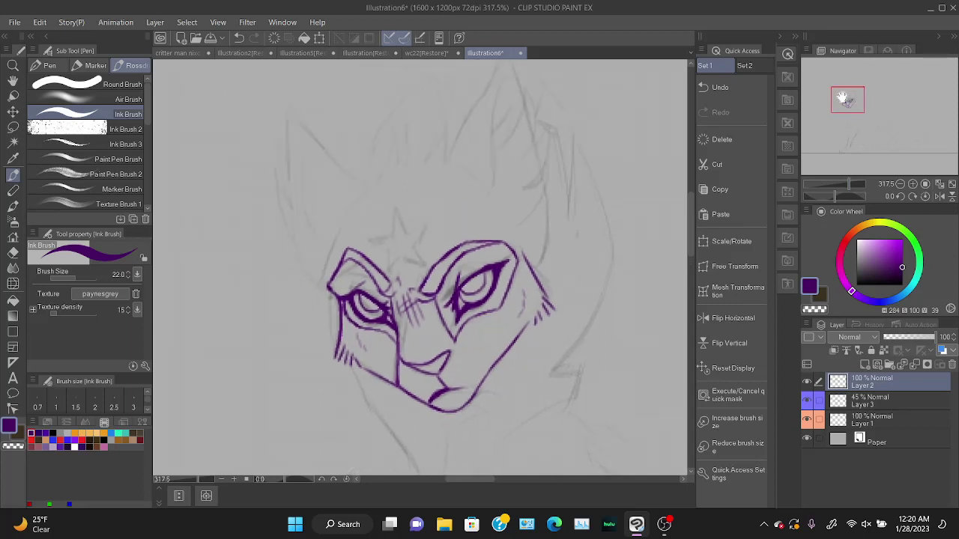
pyautogui.moveTo(392, 228); pyautogui.dragTo(405, 233)
pyautogui.hotkey('ctrl', 'z')
pyautogui.click(865, 365)
# Start a five-pointed star on the forehead with a falling diagonal, a horizontal bar and a crossing diagonal.
pyautogui.moveTo(376, 236); pyautogui.dragTo(423, 255)
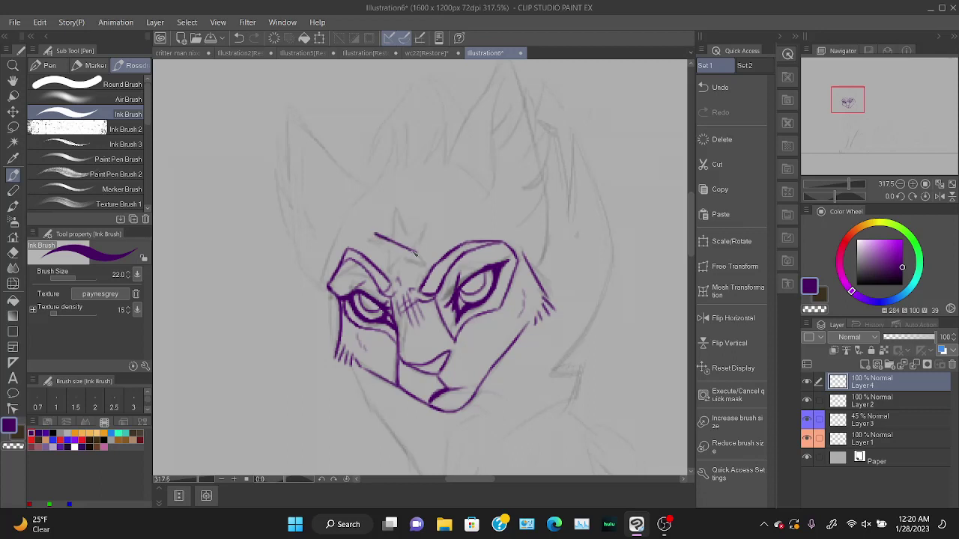
pyautogui.hotkey('ctrl', 'z')
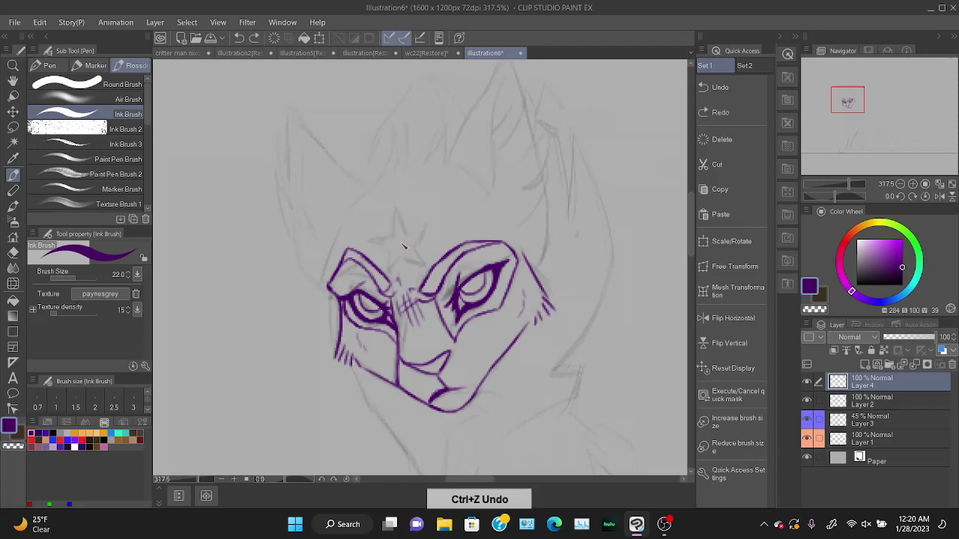
pyautogui.moveTo(424, 258)
pyautogui.mouseDown()
pyautogui.moveTo(369, 235)
pyautogui.moveTo(418, 234)
pyautogui.moveTo(374, 261)
pyautogui.mouseUp()
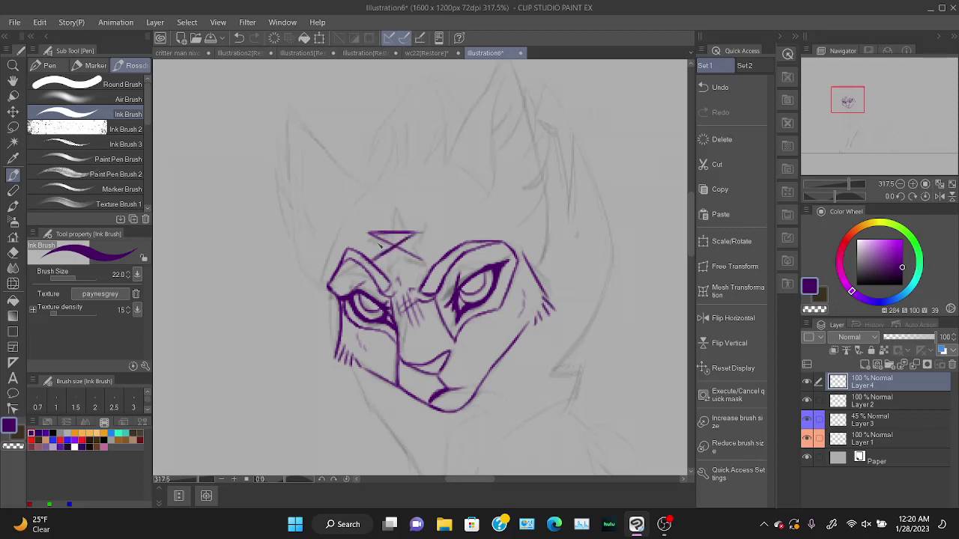
pyautogui.moveTo(375, 261); pyautogui.dragTo(396, 215)
pyautogui.hotkey('ctrl', 'z')
pyautogui.hotkey('ctrl', 'z')
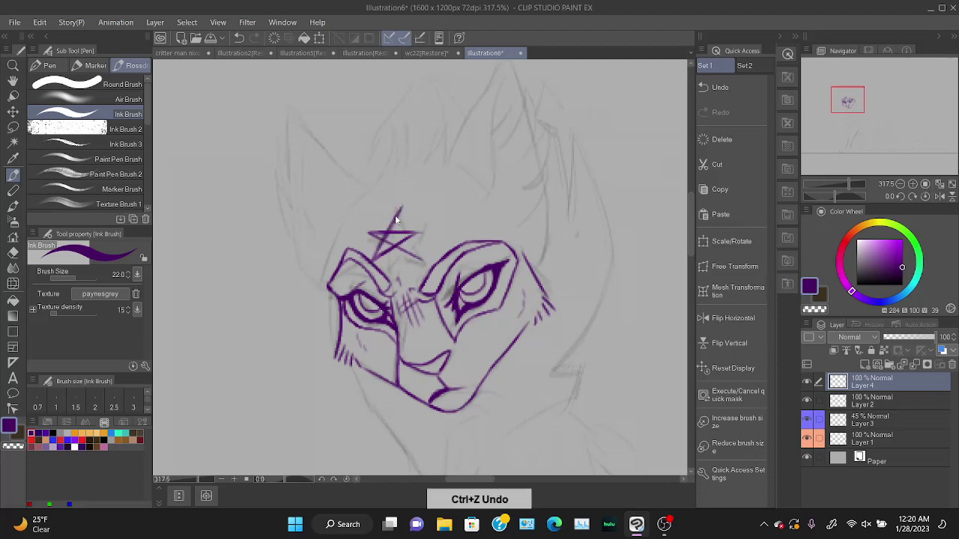
pyautogui.moveTo(376, 260); pyautogui.dragTo(403, 209)
pyautogui.moveTo(379, 251); pyautogui.dragTo(405, 207)
pyautogui.hotkey('ctrl', 'z')
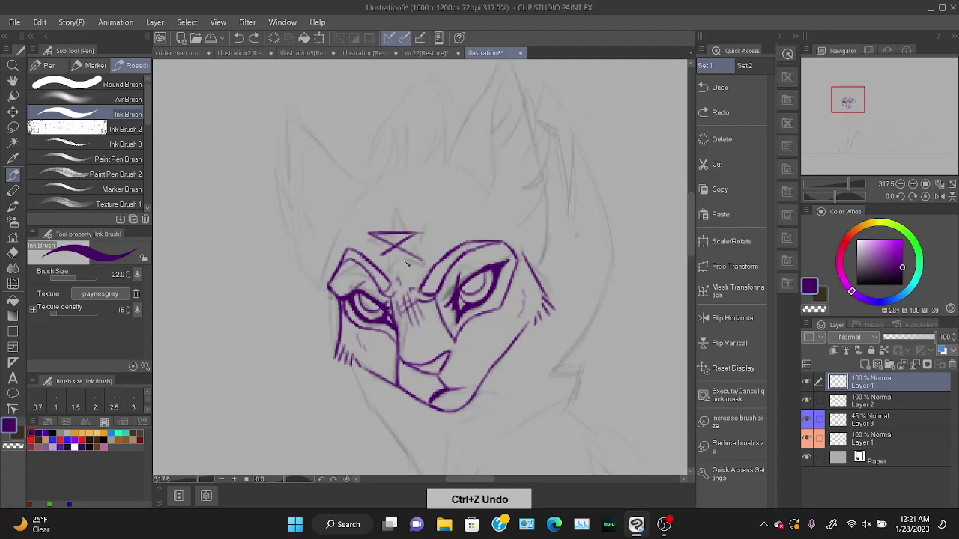
pyautogui.hotkey('ctrl', 'z')
# Redraw the star's lower diagonal and rising stroke, and close its top point with a falling stroke.
pyautogui.moveTo(420, 233); pyautogui.dragTo(373, 268)
pyautogui.hotkey('ctrl', 'z')
pyautogui.moveTo(408, 241)
pyautogui.mouseDown()
pyautogui.moveTo(373, 268)
pyautogui.moveTo(399, 214)
pyautogui.mouseUp()
pyautogui.moveTo(374, 265); pyautogui.dragTo(404, 208)
pyautogui.hotkey('ctrl', 'z')
pyautogui.hotkey('ctrl', 'z')
pyautogui.moveTo(375, 264); pyautogui.dragTo(402, 213)
pyautogui.hotkey('ctrl', 'z')
pyautogui.hotkey('ctrl', 'z')
pyautogui.moveTo(375, 267)
pyautogui.mouseDown()
pyautogui.moveTo(401, 202)
pyautogui.moveTo(412, 248)
pyautogui.mouseUp()
pyautogui.hotkey('ctrl', 'z')
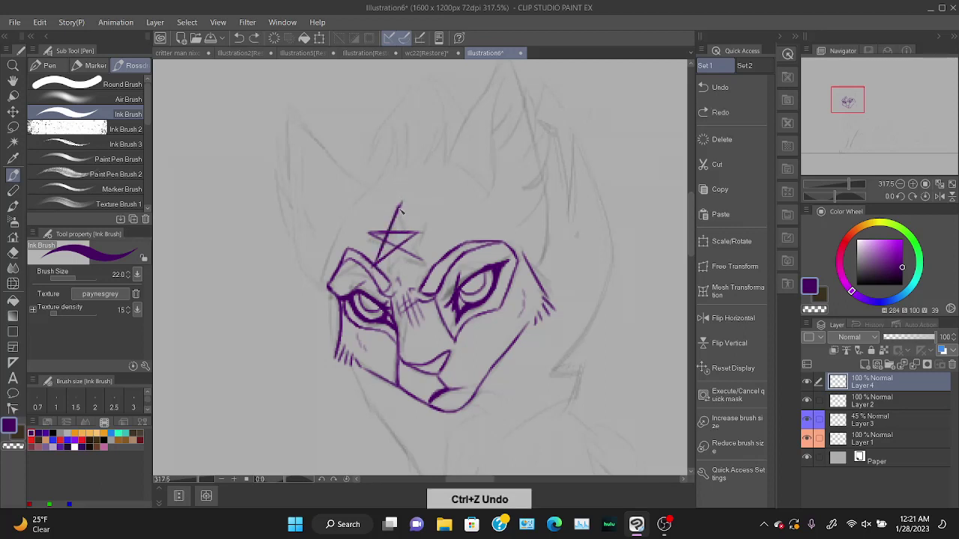
pyautogui.moveTo(399, 207)
pyautogui.mouseDown()
pyautogui.moveTo(424, 267)
pyautogui.moveTo(399, 210)
pyautogui.moveTo(418, 260)
pyautogui.mouseUp()
pyautogui.hotkey('ctrl', 'z')
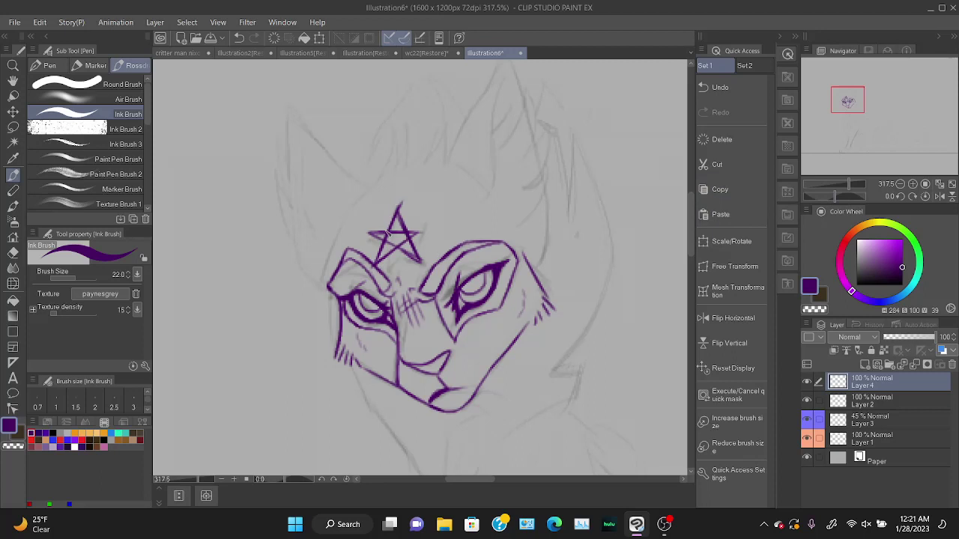
# Lengthen the star's horizontal bar on both sides and extend the diagonal to meet its near point.
pyautogui.moveTo(390, 231); pyautogui.dragTo(432, 234)
pyautogui.hotkey('ctrl', 'z')
pyautogui.hotkey('ctrl', 'z')
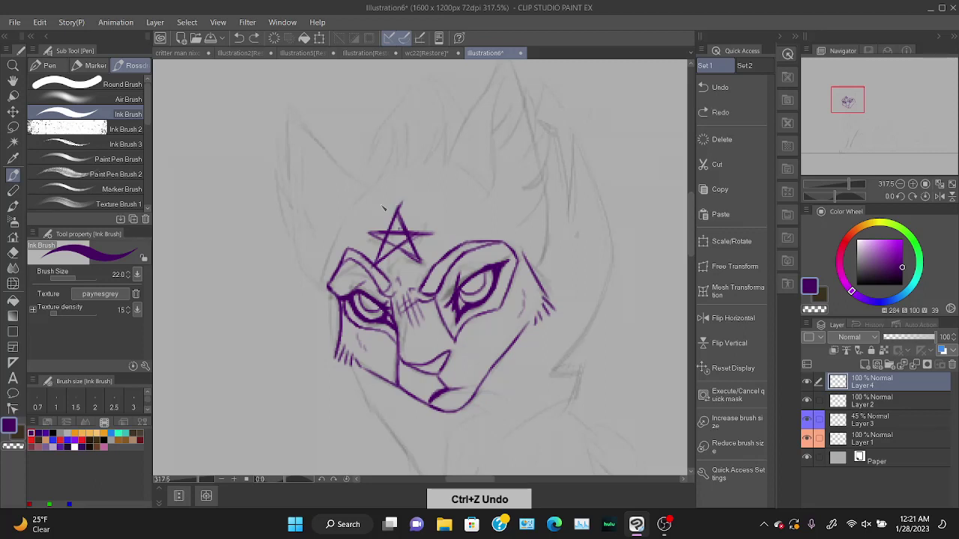
pyautogui.moveTo(387, 260); pyautogui.dragTo(433, 227)
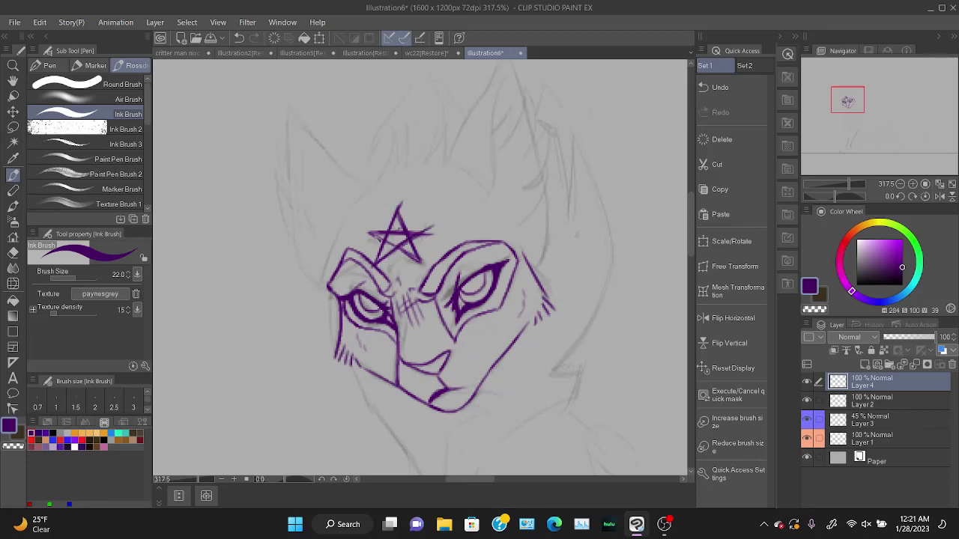
pyautogui.hotkey('ctrl', 'z')
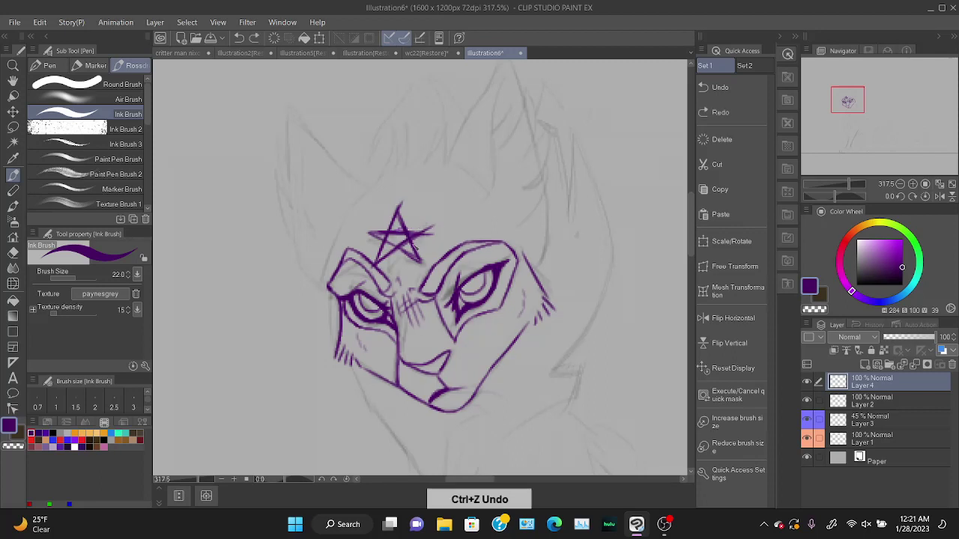
pyautogui.moveTo(408, 241)
pyautogui.mouseDown()
pyautogui.moveTo(438, 234)
pyautogui.moveTo(367, 232)
pyautogui.moveTo(384, 242)
pyautogui.mouseUp()
pyautogui.hotkey('ctrl', 'z')
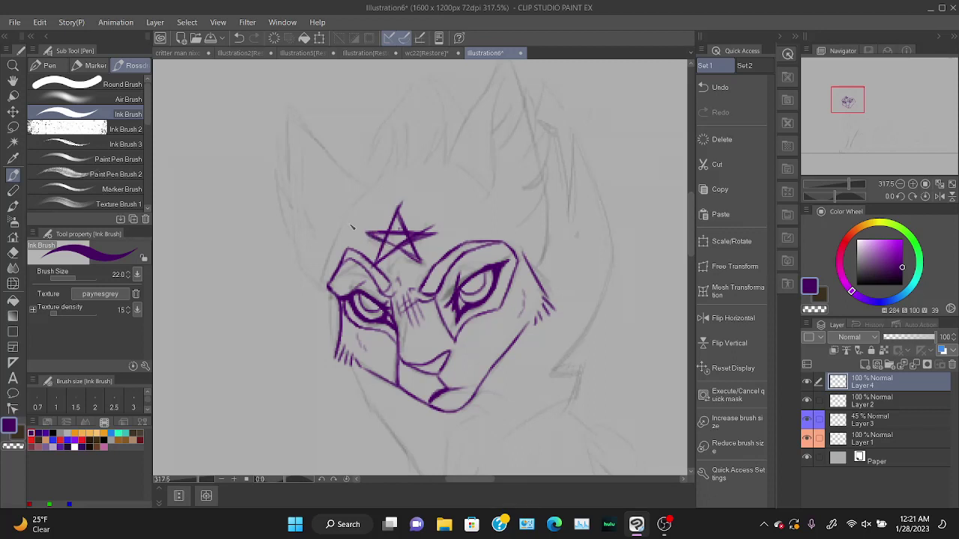
# Free-transform the star by its corners to skew it to the forehead's perspective and seat it just above the brows.
pyautogui.click(731, 267)
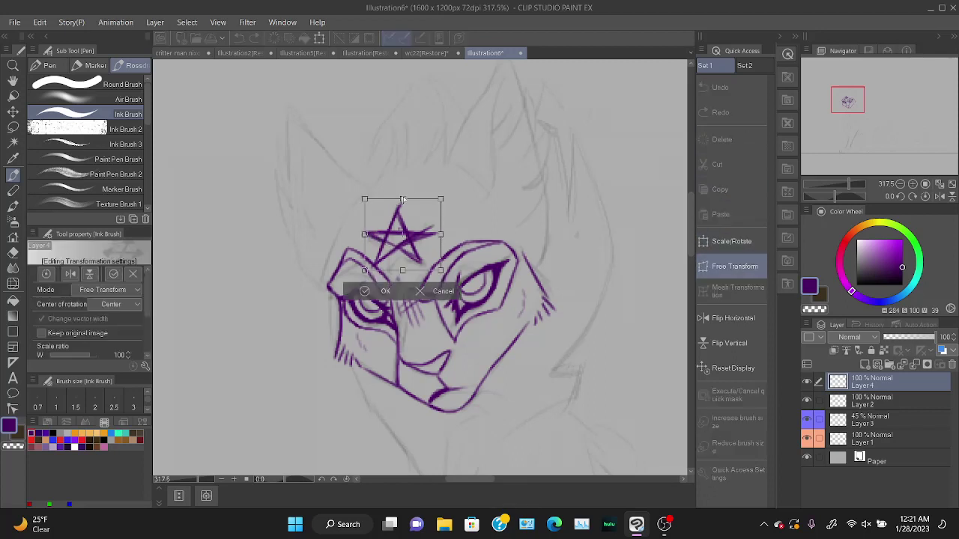
pyautogui.moveTo(400, 196); pyautogui.dragTo(397, 192)
pyautogui.moveTo(365, 271); pyautogui.dragTo(374, 271)
pyautogui.moveTo(437, 191); pyautogui.dragTo(434, 185)
pyautogui.moveTo(440, 271); pyautogui.dragTo(429, 261)
pyautogui.moveTo(408, 200); pyautogui.dragTo(361, 206)
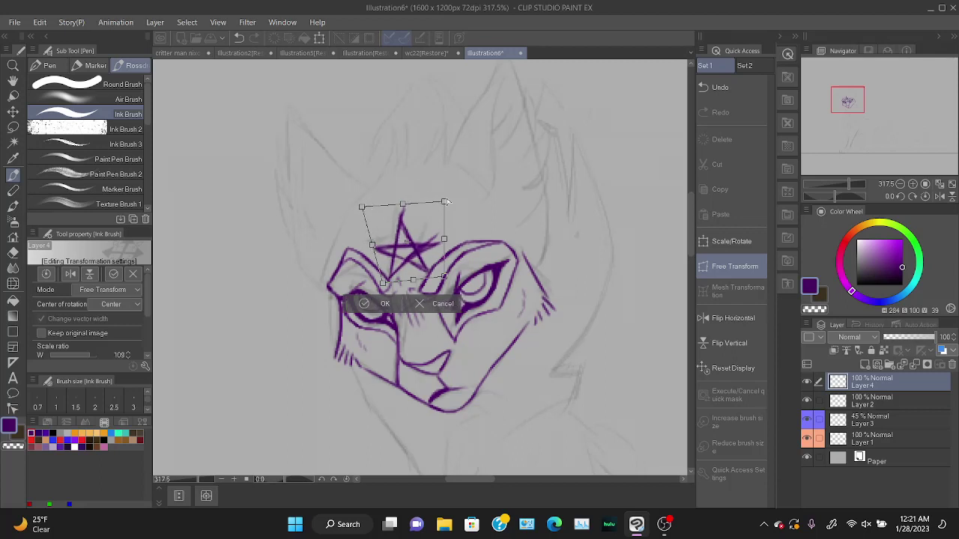
pyautogui.moveTo(446, 201); pyautogui.dragTo(408, 216)
pyautogui.click(376, 298)
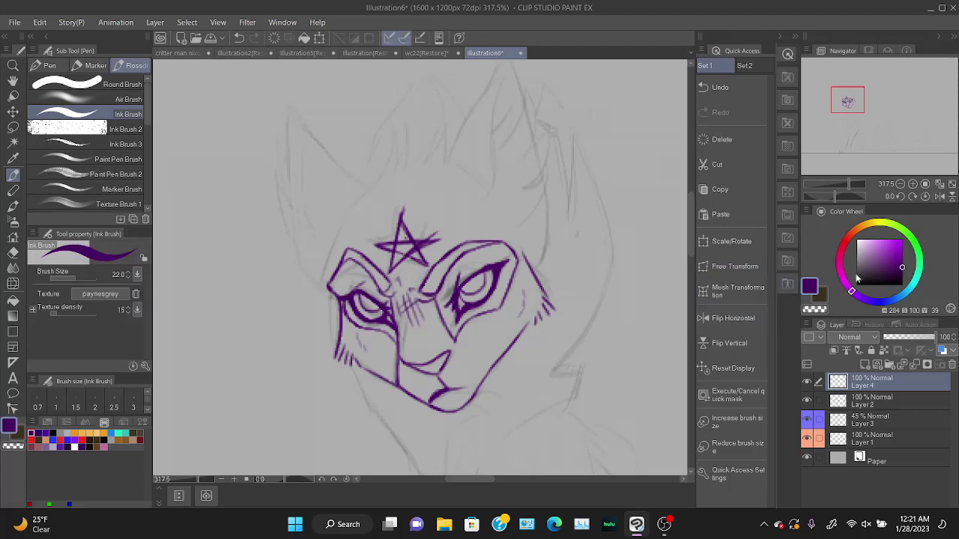
# Lower the star layer's opacity to 50% and make Layer 2 the active layer.
pyautogui.click(914, 337)
pyautogui.click(873, 420)
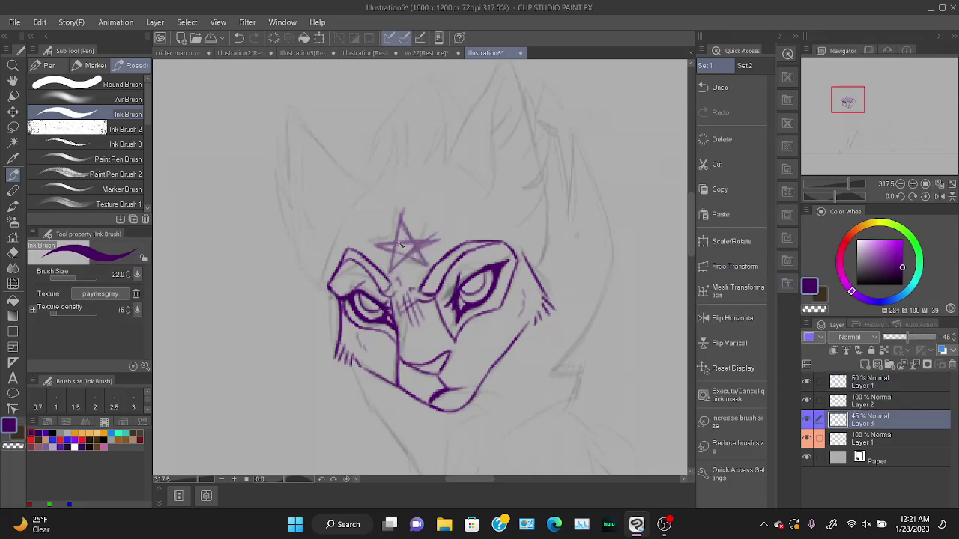
pyautogui.moveTo(400, 229); pyautogui.dragTo(414, 241)
pyautogui.hotkey('ctrl', 'z')
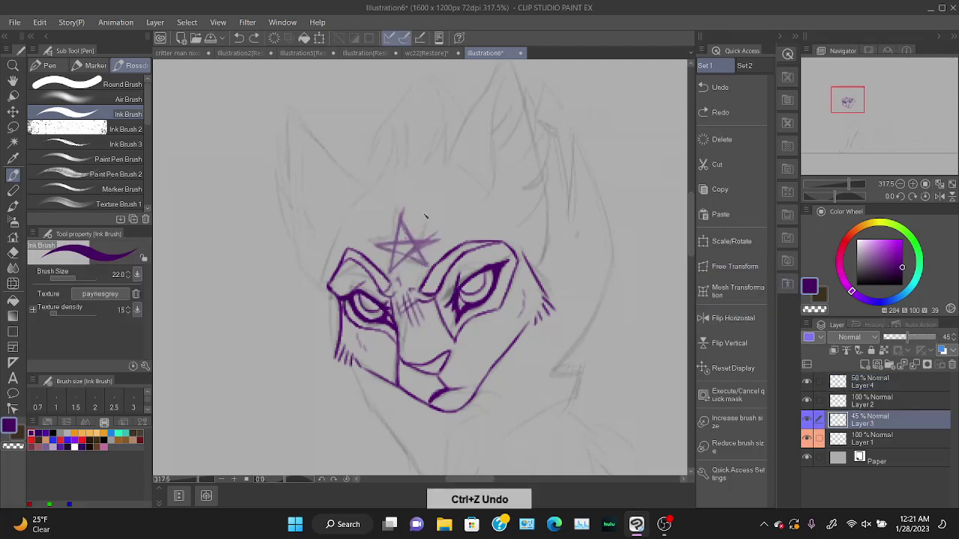
pyautogui.click(876, 404)
# Ink a clean outline of the star over the faded guide on Layer 2, and hide Layer 4.
pyautogui.scroll(1, 446, 236)
pyautogui.moveTo(391, 233)
pyautogui.mouseDown()
pyautogui.moveTo(388, 275)
pyautogui.moveTo(414, 237)
pyautogui.moveTo(408, 225)
pyautogui.moveTo(439, 238)
pyautogui.moveTo(422, 247)
pyautogui.moveTo(429, 254)
pyautogui.moveTo(415, 225)
pyautogui.moveTo(414, 235)
pyautogui.moveTo(445, 241)
pyautogui.moveTo(423, 252)
pyautogui.mouseUp()
pyautogui.hotkey('ctrl', 'z')
pyautogui.hotkey('ctrl', 'z')
pyautogui.hotkey('ctrl', 'z')
pyautogui.hotkey('ctrl', 'z')
pyautogui.hotkey('ctrl', 'z')
pyautogui.hotkey('ctrl', 'z')
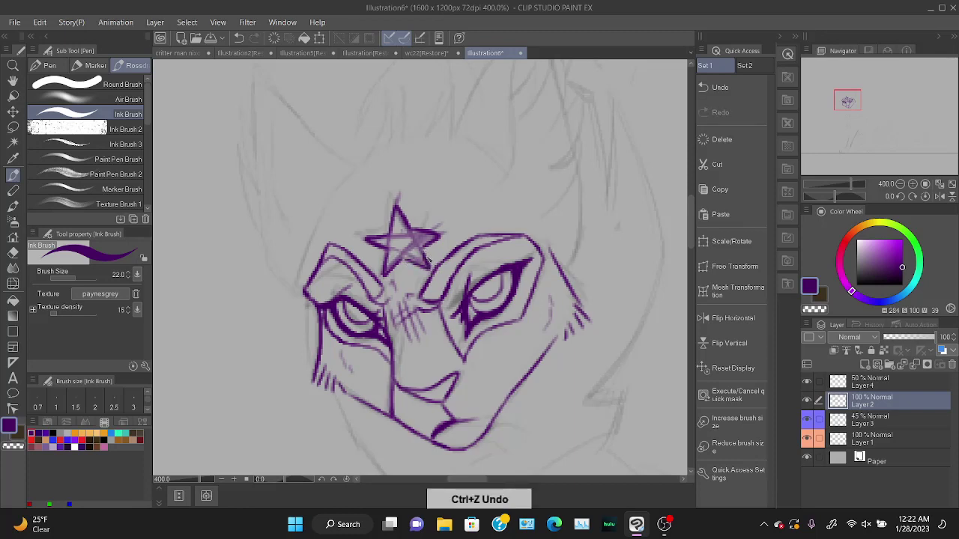
pyautogui.click(807, 382)
# Mirror the canvas view horizontally, and erase and redraw the star's side points to even out its shape.
pyautogui.press('e')
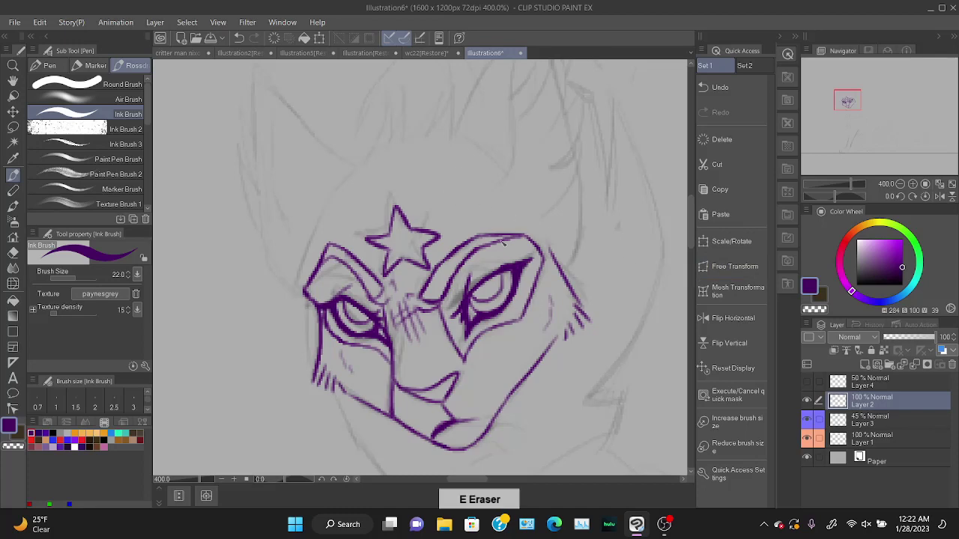
pyautogui.click(732, 318)
pyautogui.moveTo(455, 233)
pyautogui.mouseDown()
pyautogui.moveTo(474, 239)
pyautogui.moveTo(455, 244)
pyautogui.moveTo(462, 253)
pyautogui.mouseUp()
pyautogui.press('p')
pyautogui.hotkey('ctrl', 'z')
pyautogui.hotkey('ctrl', 'z')
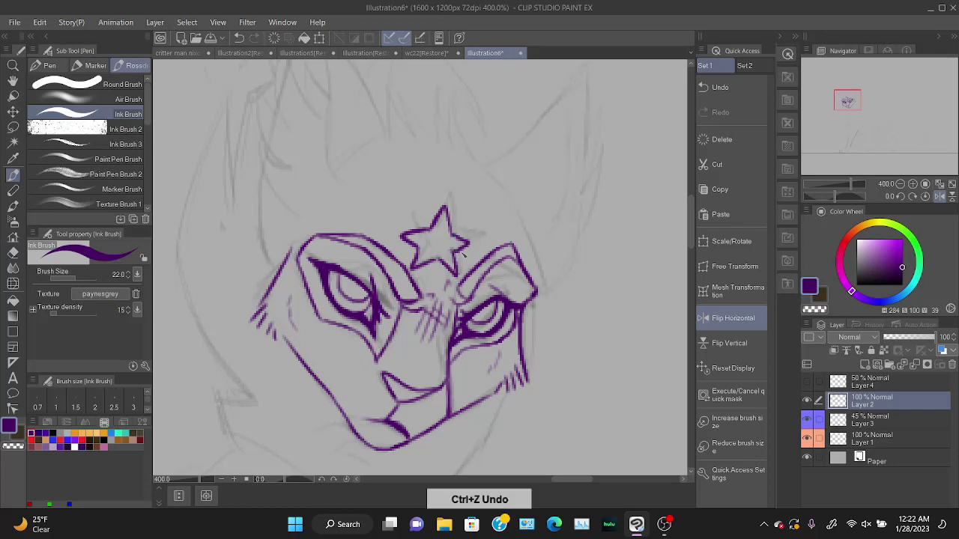
pyautogui.press('e')
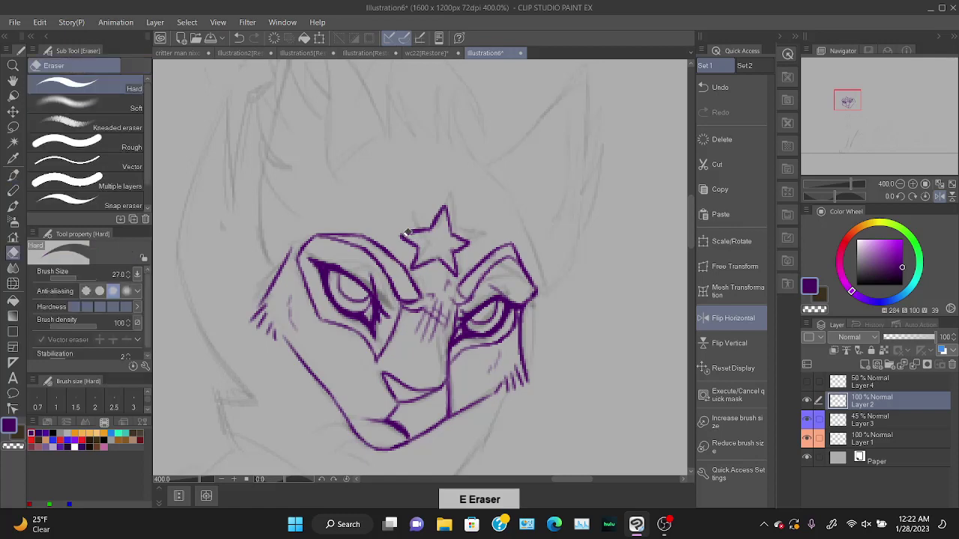
pyautogui.press('b')
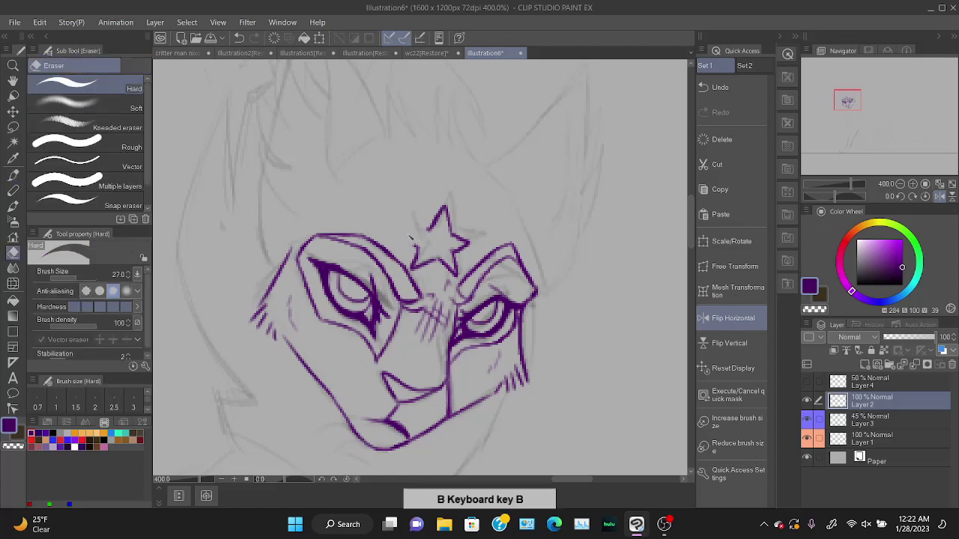
pyautogui.moveTo(418, 247)
pyautogui.mouseDown()
pyautogui.moveTo(405, 233)
pyautogui.moveTo(432, 227)
pyautogui.moveTo(403, 231)
pyautogui.moveTo(432, 228)
pyautogui.moveTo(467, 245)
pyautogui.moveTo(457, 253)
pyautogui.mouseUp()
pyautogui.hotkey('ctrl', 'z')
pyautogui.press('e')
pyautogui.press('b')
pyautogui.hotkey('ctrl', 'z')
pyautogui.hotkey('ctrl', 'z')
# Try a small skull doodle on the forehead beside the star, and undo its strokes.
pyautogui.moveTo(483, 202)
pyautogui.mouseDown()
pyautogui.moveTo(523, 180)
pyautogui.moveTo(524, 203)
pyautogui.moveTo(506, 226)
pyautogui.moveTo(525, 200)
pyautogui.moveTo(496, 192)
pyautogui.mouseUp()
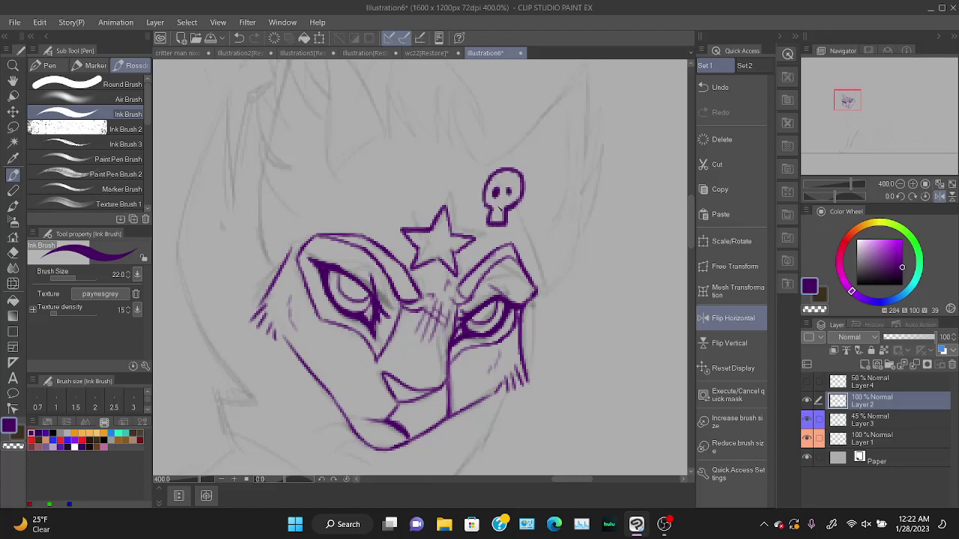
pyautogui.hotkey('ctrl', 'z')
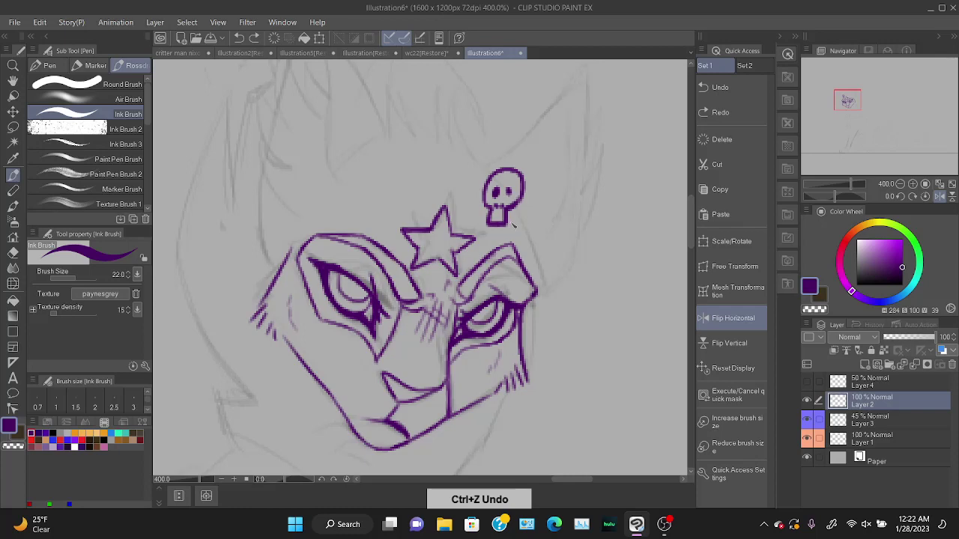
pyautogui.hotkey('ctrl', 'z')
pyautogui.hotkey('ctrl', 'z')
pyautogui.hotkey('ctrl', 'z')
pyautogui.hotkey('ctrl', 'z')
pyautogui.hotkey('ctrl', 'z')
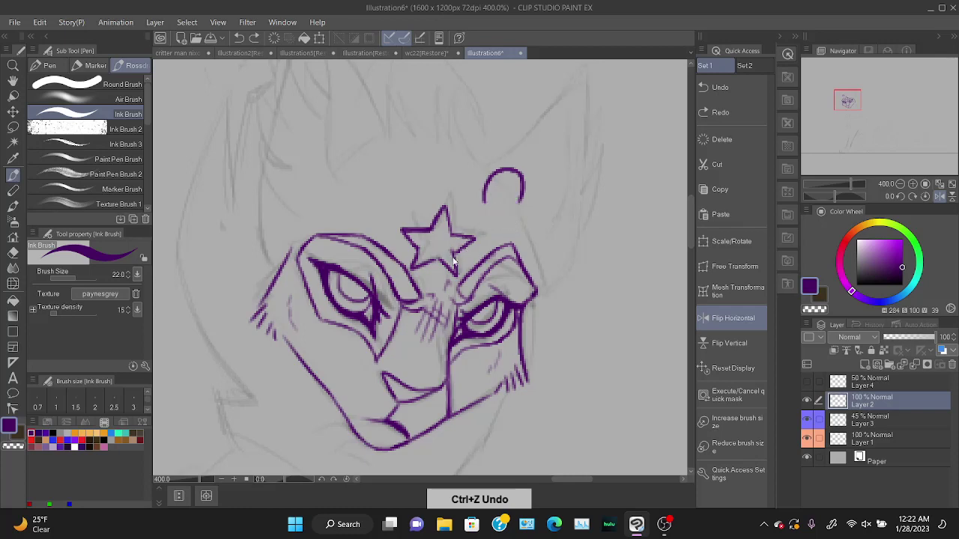
# Erase the star's upper point and adjoining edges, and redraw them with the Ink Brush to refine its shape.
pyautogui.press('e')
pyautogui.click(459, 250)
pyautogui.press('b')
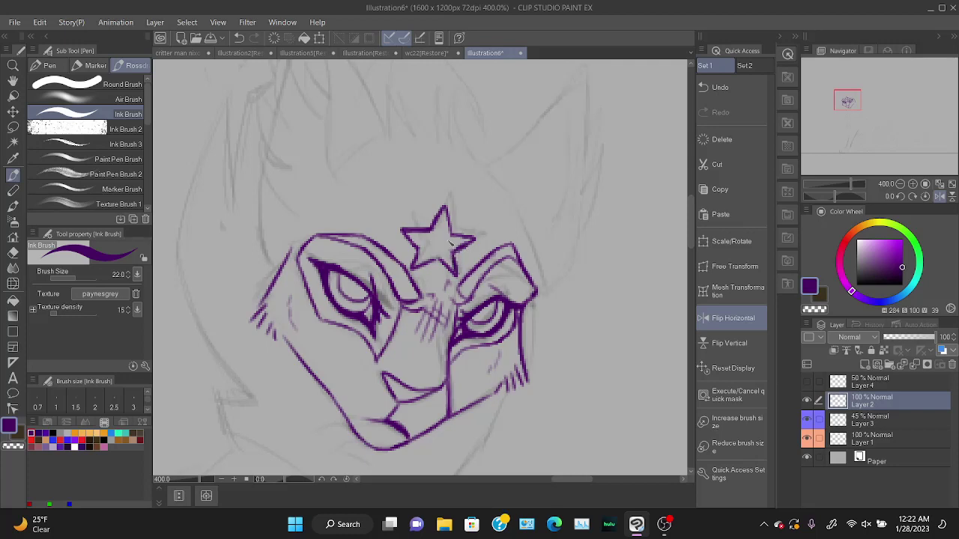
pyautogui.press('e')
pyautogui.moveTo(426, 222)
pyautogui.mouseDown()
pyautogui.moveTo(440, 210)
pyautogui.moveTo(417, 230)
pyautogui.mouseUp()
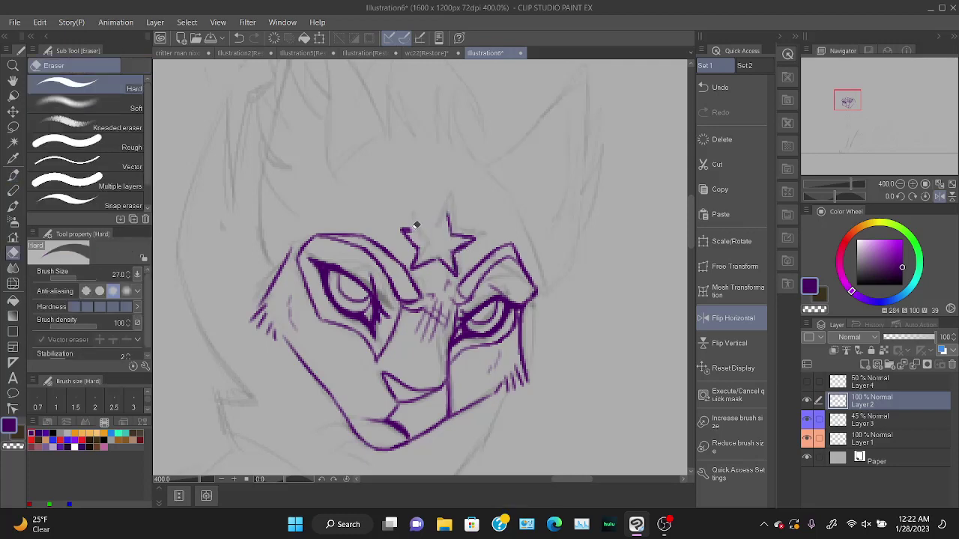
pyautogui.press('b')
pyautogui.press('e')
pyautogui.press('b')
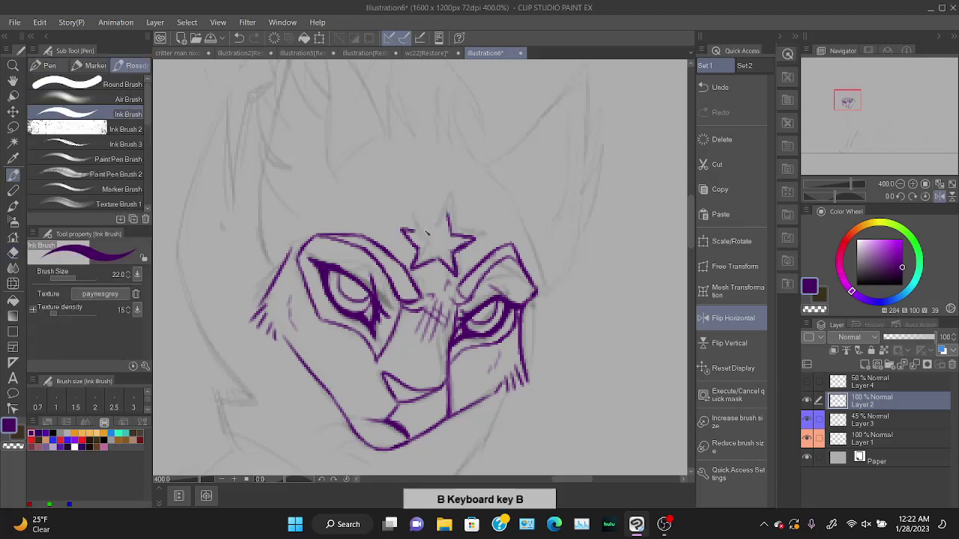
pyautogui.hotkey('ctrl', 'z')
pyautogui.hotkey('ctrl', 'z')
pyautogui.hotkey('ctrl', 'z')
pyautogui.moveTo(427, 230)
pyautogui.mouseDown()
pyautogui.moveTo(448, 202)
pyautogui.moveTo(452, 223)
pyautogui.moveTo(490, 214)
pyautogui.mouseUp()
# Doodle a few handwritten characters beside the star, and undo them.
pyautogui.hotkey('ctrl', 'z')
pyautogui.hotkey('ctrl', 'z')
pyautogui.moveTo(509, 192)
pyautogui.mouseDown()
pyautogui.moveTo(500, 219)
pyautogui.moveTo(524, 219)
pyautogui.mouseUp()
pyautogui.moveTo(546, 191)
pyautogui.mouseDown()
pyautogui.moveTo(541, 211)
pyautogui.moveTo(550, 209)
pyautogui.mouseUp()
pyautogui.hotkey('ctrl', 'z')
pyautogui.hotkey('ctrl', 'z')
pyautogui.hotkey('ctrl', 'z')
pyautogui.hotkey('ctrl', 'z')
pyautogui.hotkey('ctrl', 'z')
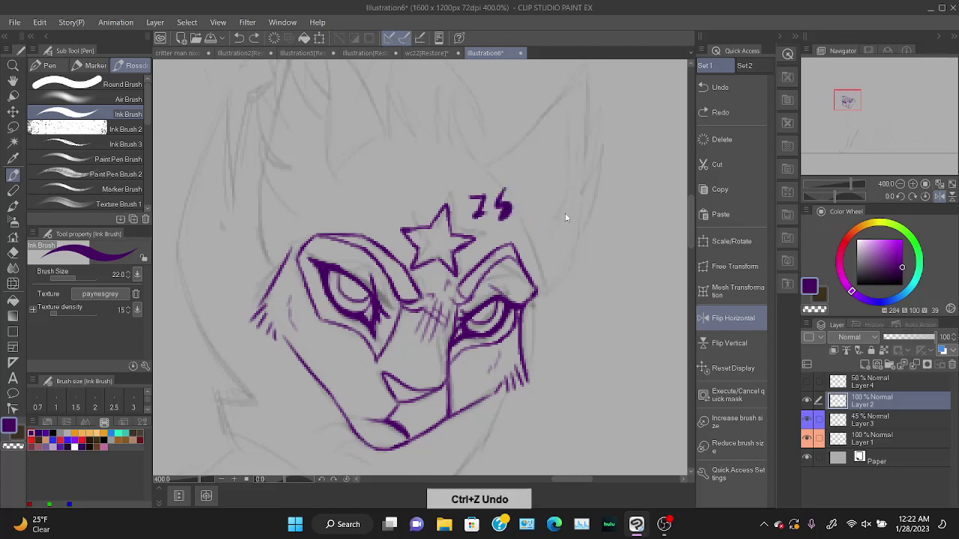
# Rework the star's edges, and erase the whole inked star from Layer 2.
pyautogui.moveTo(429, 228)
pyautogui.mouseDown()
pyautogui.moveTo(449, 204)
pyautogui.moveTo(452, 235)
pyautogui.moveTo(470, 240)
pyautogui.mouseUp()
pyautogui.press('e')
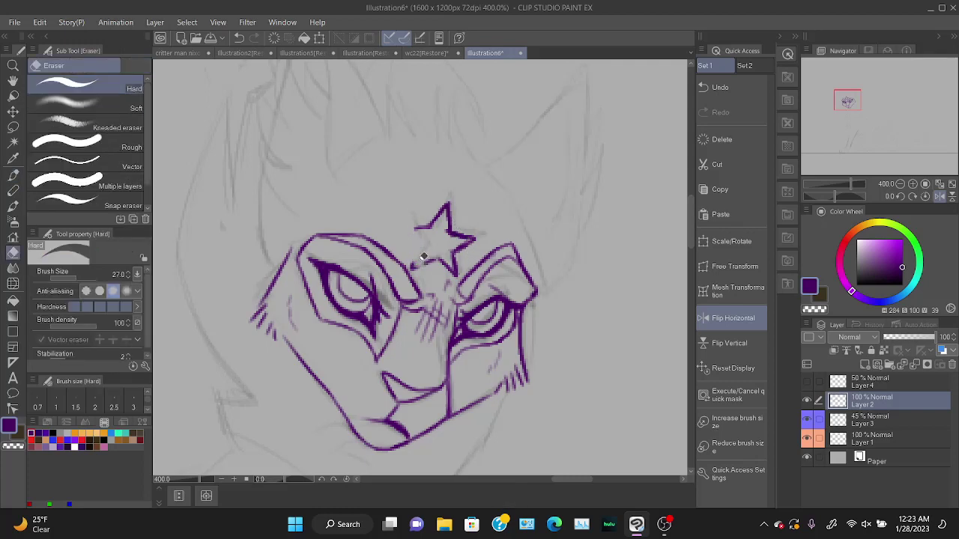
pyautogui.moveTo(414, 263)
pyautogui.mouseDown()
pyautogui.moveTo(434, 231)
pyautogui.moveTo(423, 257)
pyautogui.moveTo(436, 243)
pyautogui.moveTo(442, 260)
pyautogui.moveTo(474, 226)
pyautogui.moveTo(452, 274)
pyautogui.mouseUp()
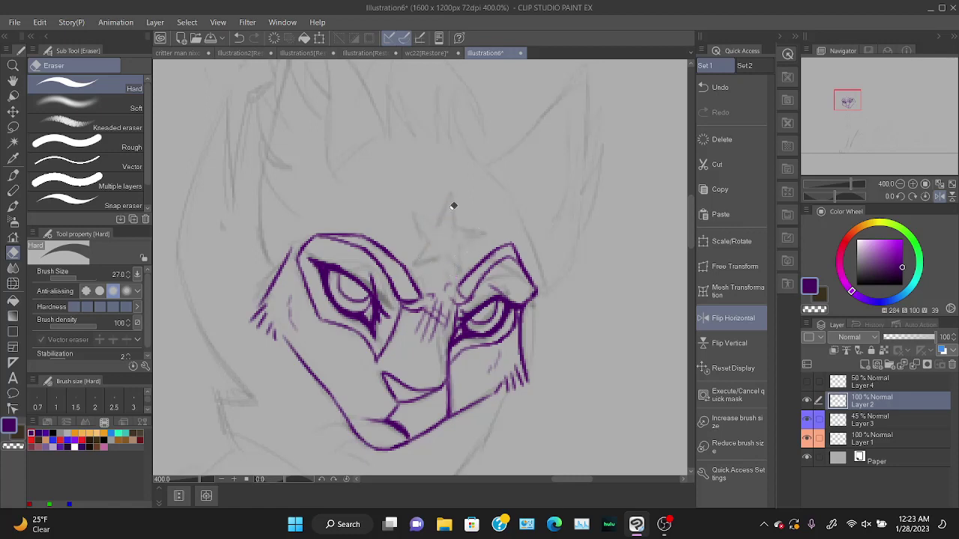
# Try a fresh star stroke on the forehead with the Ink Brush, and undo it.
pyautogui.press('b')
pyautogui.moveTo(438, 223)
pyautogui.mouseDown()
pyautogui.moveTo(449, 200)
pyautogui.moveTo(460, 207)
pyautogui.moveTo(458, 229)
pyautogui.moveTo(461, 185)
pyautogui.moveTo(457, 226)
pyautogui.mouseUp()
pyautogui.hotkey('ctrl', 'z')
pyautogui.hotkey('ctrl', 'z')
# Make the hidden Layer 4 the active layer.
pyautogui.click(860, 385)
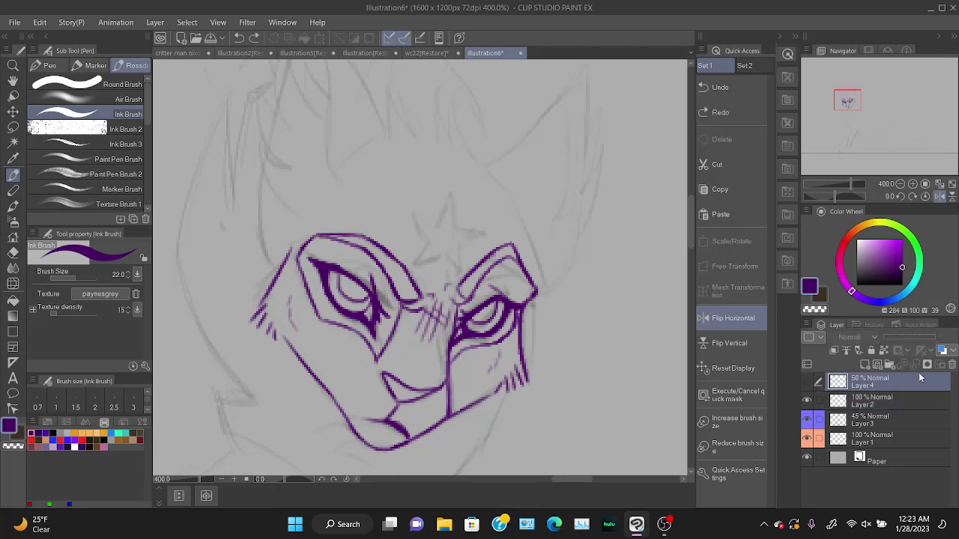
# Replace the 50% opacity Layer 4 with a new layer and ink the forehead star's top point with the Ink Brush.
pyautogui.click(951, 365)
pyautogui.click(865, 366)
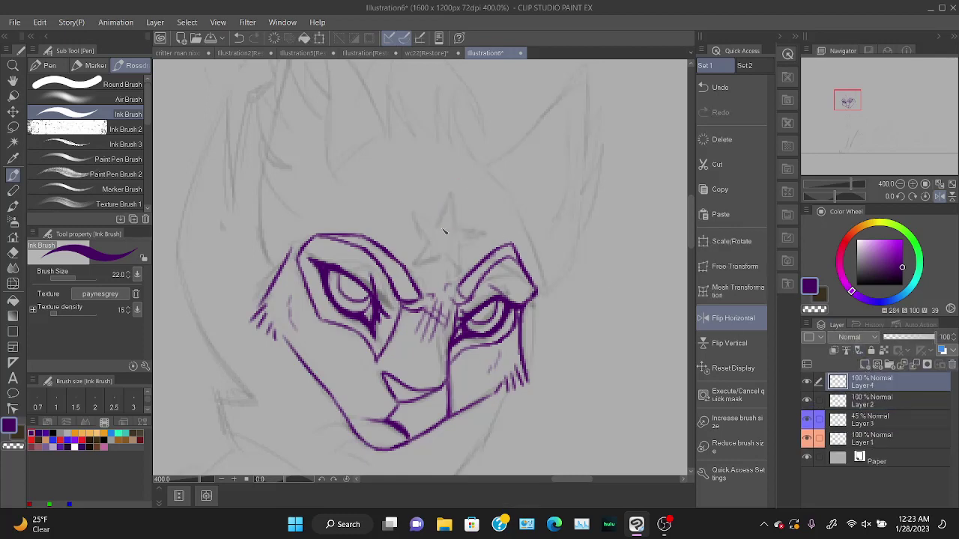
pyautogui.moveTo(438, 223)
pyautogui.mouseDown()
pyautogui.moveTo(460, 193)
pyautogui.moveTo(458, 232)
pyautogui.mouseUp()
pyautogui.click(732, 318)
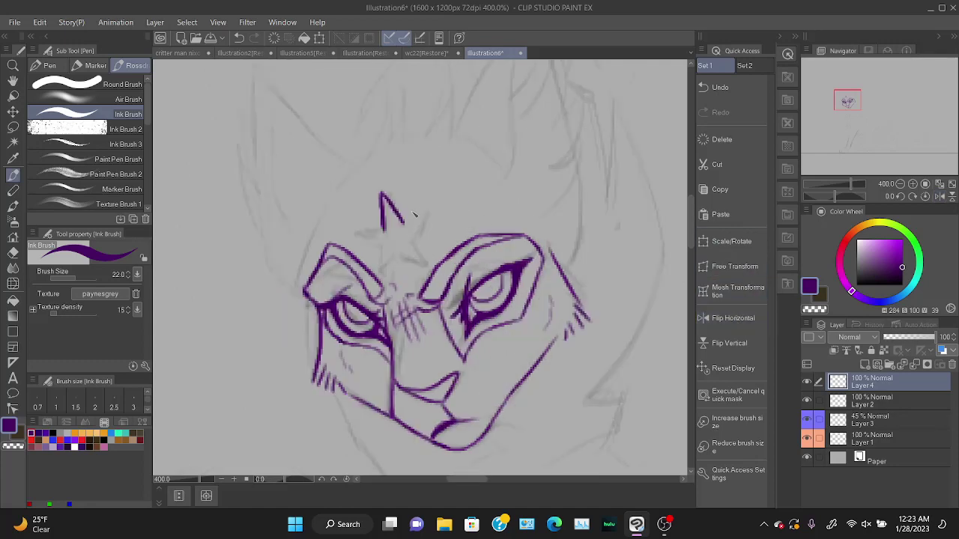
# Ink the remaining edges of the five-pointed forehead star over the sketch, undoing and redrawing strokes until the outline is closed.
pyautogui.moveTo(403, 223)
pyautogui.mouseDown()
pyautogui.moveTo(443, 208)
pyautogui.moveTo(414, 239)
pyautogui.moveTo(350, 238)
pyautogui.moveTo(380, 247)
pyautogui.moveTo(377, 263)
pyautogui.moveTo(385, 251)
pyautogui.moveTo(386, 282)
pyautogui.moveTo(411, 235)
pyautogui.moveTo(398, 238)
pyautogui.moveTo(404, 257)
pyautogui.moveTo(434, 262)
pyautogui.mouseUp()
pyautogui.hotkey('ctrl', 'z')
pyautogui.hotkey('ctrl', 'z')
pyautogui.hotkey('ctrl', 'z')
pyautogui.hotkey('ctrl', 'z')
pyautogui.moveTo(434, 260); pyautogui.dragTo(412, 238)
pyautogui.moveTo(412, 238)
pyautogui.mouseDown()
pyautogui.moveTo(433, 261)
pyautogui.moveTo(416, 242)
pyautogui.moveTo(403, 255)
pyautogui.moveTo(440, 265)
pyautogui.moveTo(411, 253)
pyautogui.moveTo(439, 264)
pyautogui.moveTo(413, 239)
pyautogui.mouseUp()
pyautogui.hotkey('ctrl', 'z')
pyautogui.hotkey('ctrl', 'z')
pyautogui.hotkey('ctrl', 'z')
pyautogui.moveTo(413, 239); pyautogui.dragTo(431, 260)
pyautogui.hotkey('ctrl', 'z')
pyautogui.hotkey('ctrl', 'z')
pyautogui.hotkey('ctrl', 'z')
pyautogui.hotkey('ctrl', 'z')
pyautogui.hotkey('ctrl', 'z')
pyautogui.hotkey('ctrl', 'z')
pyautogui.moveTo(431, 260)
pyautogui.mouseDown()
pyautogui.moveTo(415, 241)
pyautogui.moveTo(420, 248)
pyautogui.moveTo(423, 213)
pyautogui.moveTo(441, 203)
pyautogui.moveTo(417, 216)
pyautogui.moveTo(427, 213)
pyautogui.mouseUp()
pyautogui.press('e')
pyautogui.press('b')
pyautogui.hotkey('ctrl', 'z')
pyautogui.moveTo(428, 215); pyautogui.dragTo(416, 240)
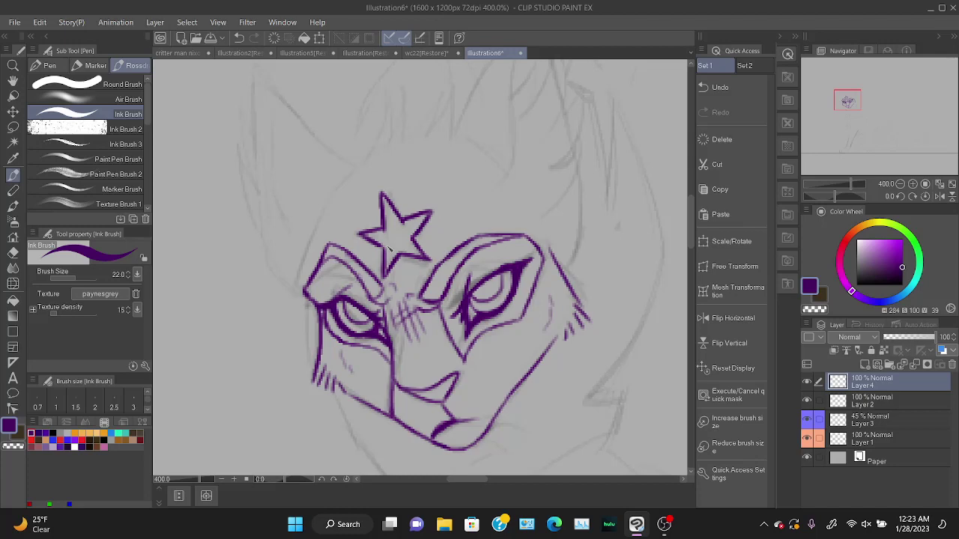
# Erase and redraw the tip of the star's left side point.
pyautogui.press('e')
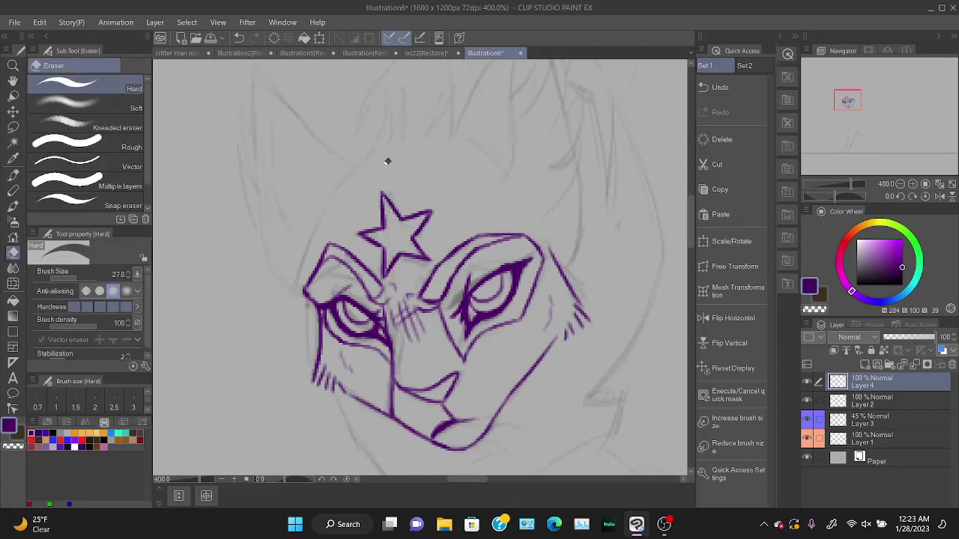
pyautogui.moveTo(367, 237)
pyautogui.mouseDown()
pyautogui.moveTo(383, 246)
pyautogui.moveTo(359, 233)
pyautogui.mouseUp()
pyautogui.press('b')
pyautogui.hotkey('ctrl', 'z')
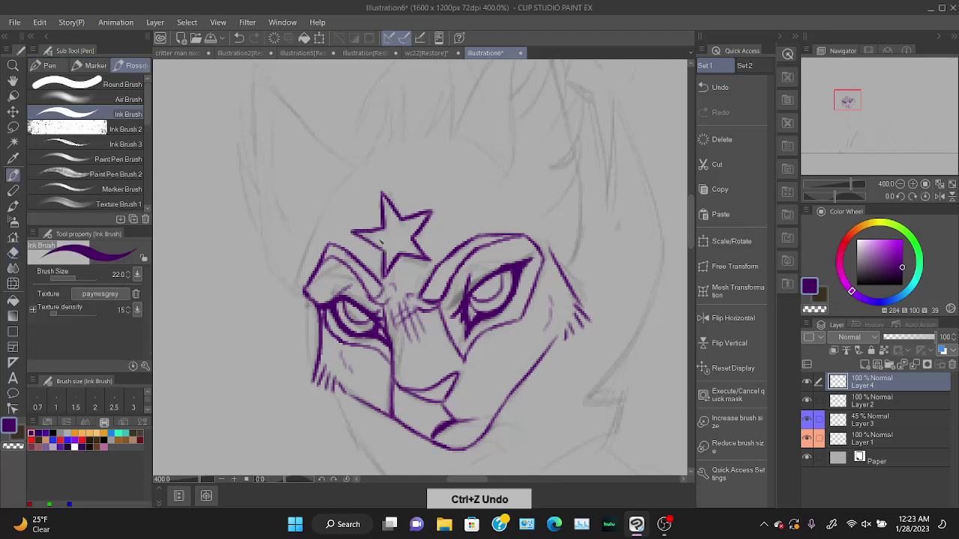
pyautogui.moveTo(362, 235)
pyautogui.mouseDown()
pyautogui.moveTo(383, 240)
pyautogui.moveTo(361, 234)
pyautogui.mouseUp()
pyautogui.hotkey('ctrl', 'z')
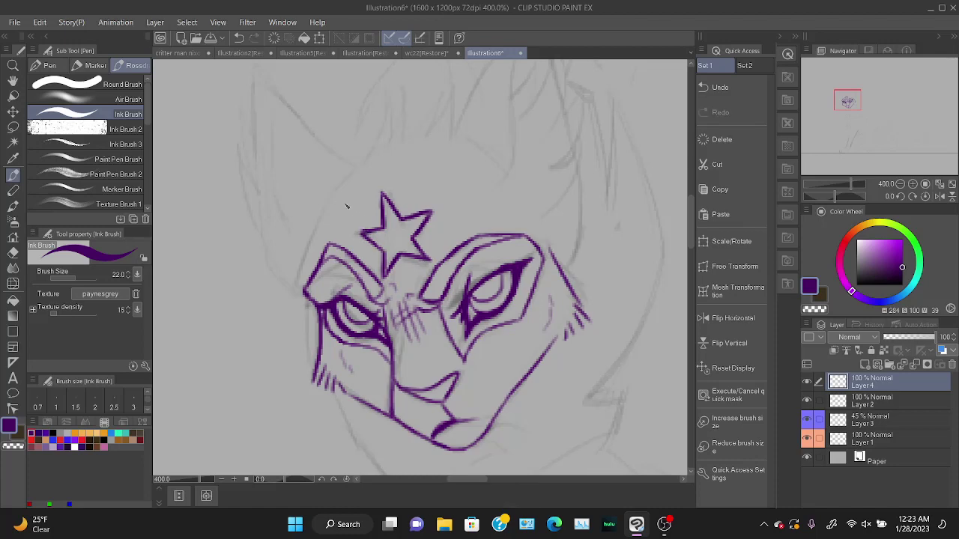
# Erase and re-ink the star's bottom point between the brows.
pyautogui.press('e')
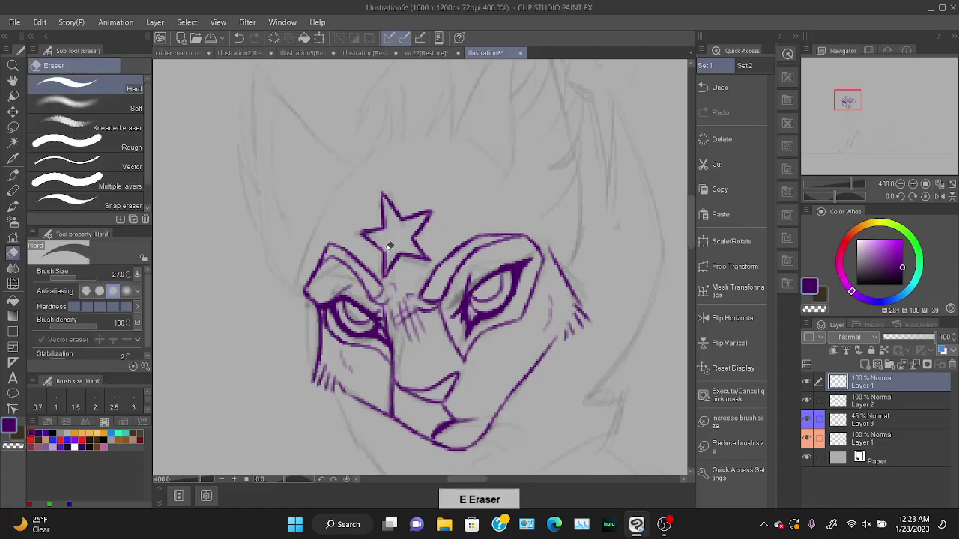
pyautogui.moveTo(388, 255); pyautogui.dragTo(386, 276)
pyautogui.press('b')
# Erase the upper edge of the star's outer side point and re-ink it with the canvas view flipped horizontally.
pyautogui.press('e')
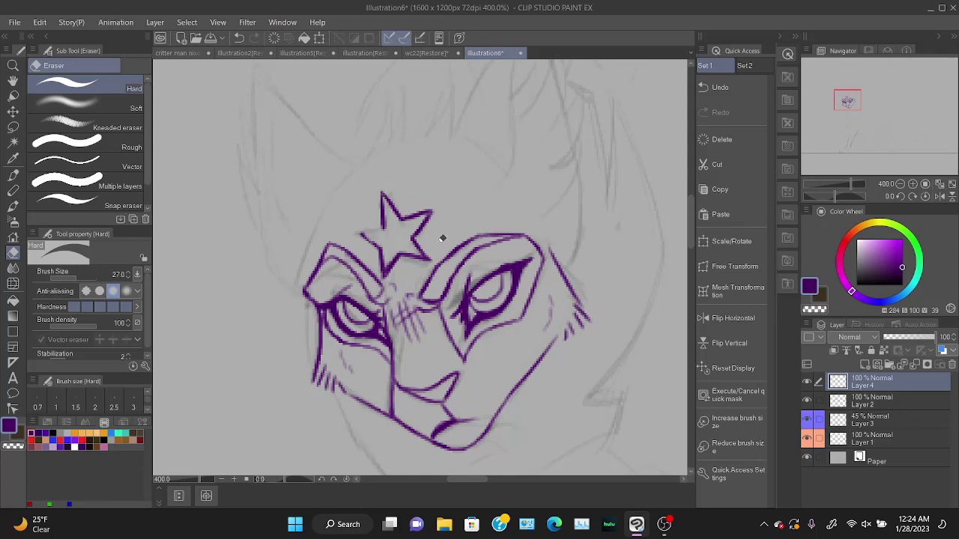
pyautogui.click(719, 318)
pyautogui.press('b')
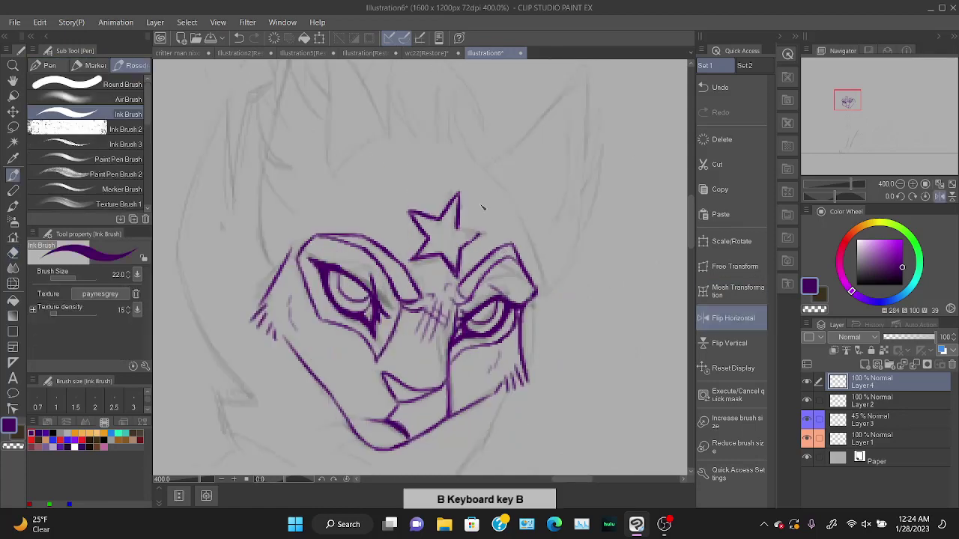
pyautogui.moveTo(458, 228); pyautogui.dragTo(481, 234)
pyautogui.hotkey('ctrl', 'z')
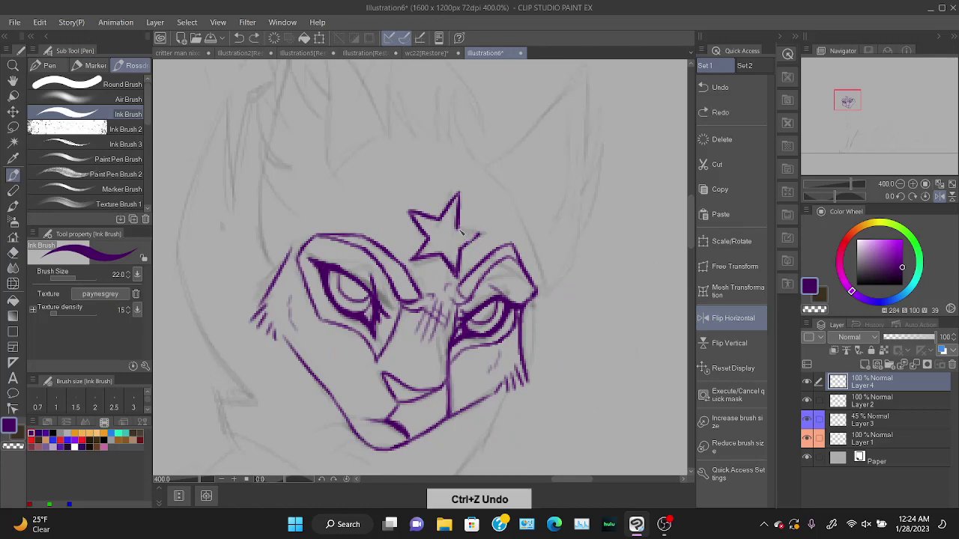
pyautogui.moveTo(459, 229); pyautogui.dragTo(480, 232)
# Erase the star's lower-left point and redraw it extending farther outward toward the brow.
pyautogui.press('e')
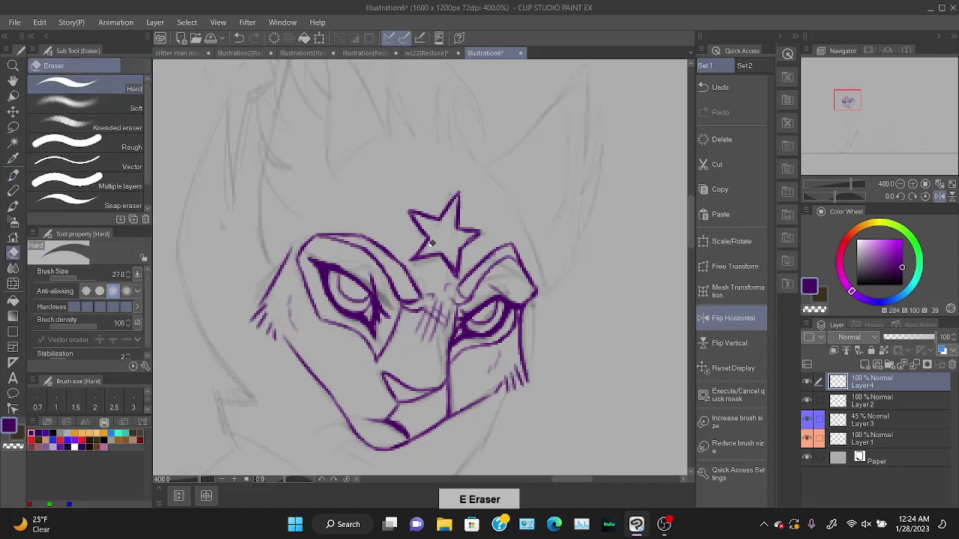
pyautogui.press('b')
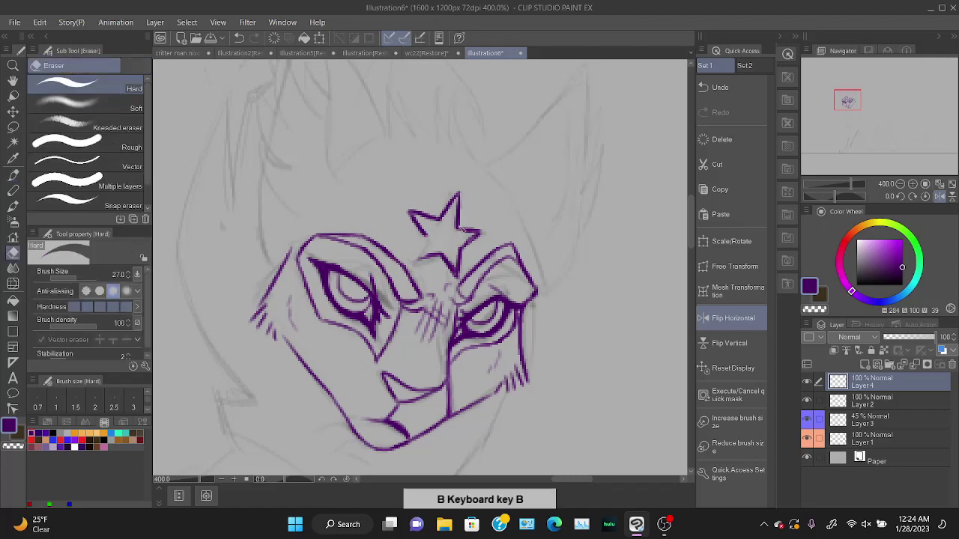
pyautogui.press('e')
pyautogui.moveTo(420, 258)
pyautogui.mouseDown()
pyautogui.moveTo(438, 253)
pyautogui.moveTo(405, 259)
pyautogui.moveTo(440, 258)
pyautogui.mouseUp()
pyautogui.press('b')
pyautogui.hotkey('ctrl', 'z')
pyautogui.hotkey('ctrl', 'z')
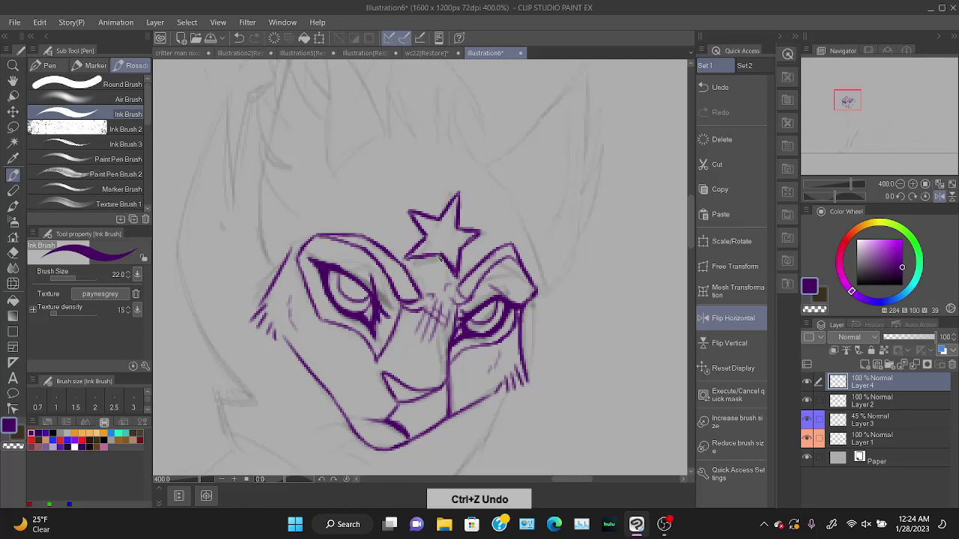
# Erase the star's right side point and redraw both of its edges slightly longer.
pyautogui.press('e')
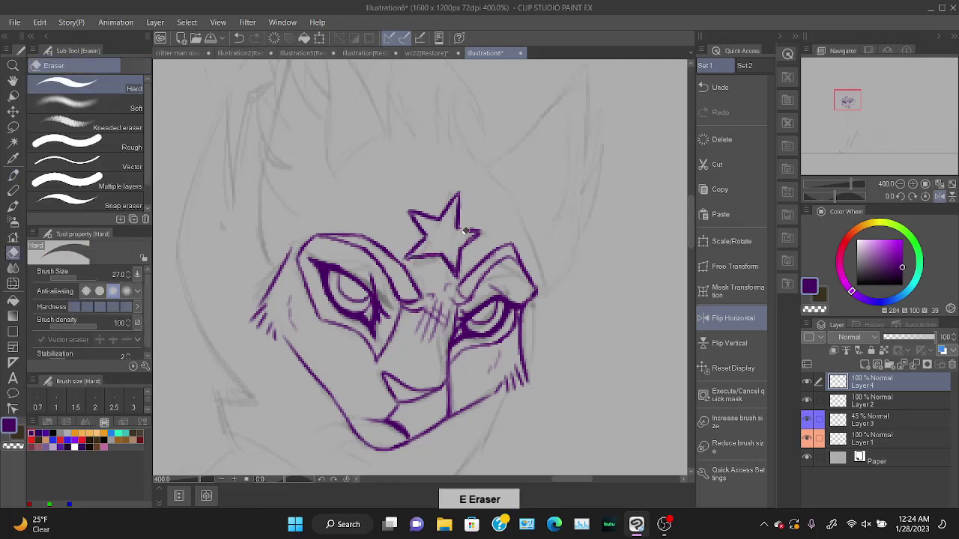
pyautogui.press('b')
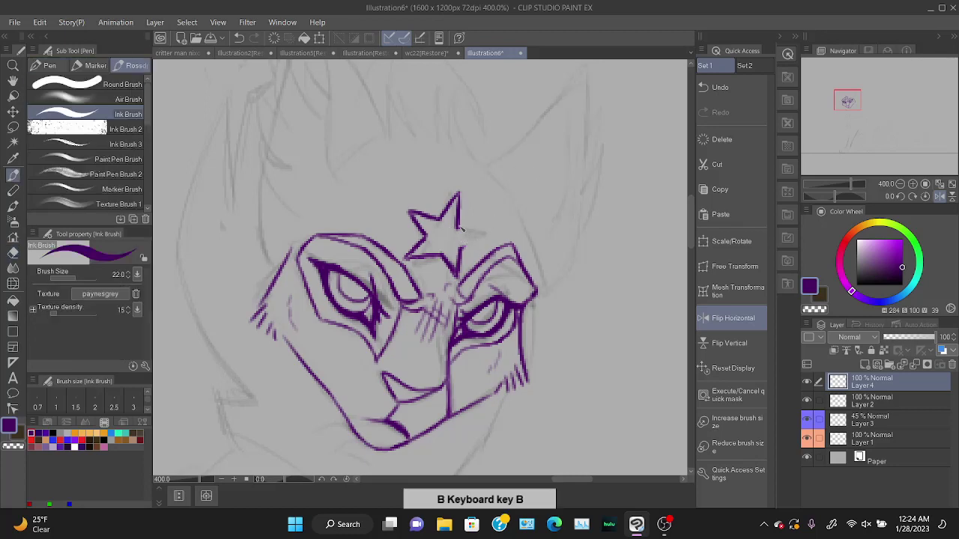
pyautogui.moveTo(459, 224)
pyautogui.mouseDown()
pyautogui.moveTo(485, 238)
pyautogui.moveTo(461, 251)
pyautogui.mouseUp()
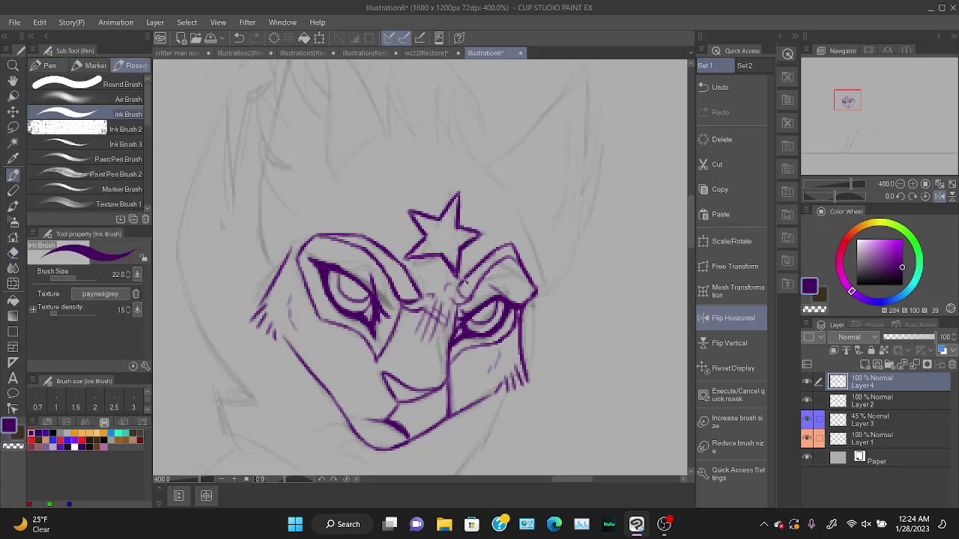
pyautogui.hotkey('ctrl', 'z')
pyautogui.hotkey('ctrl', 'z')
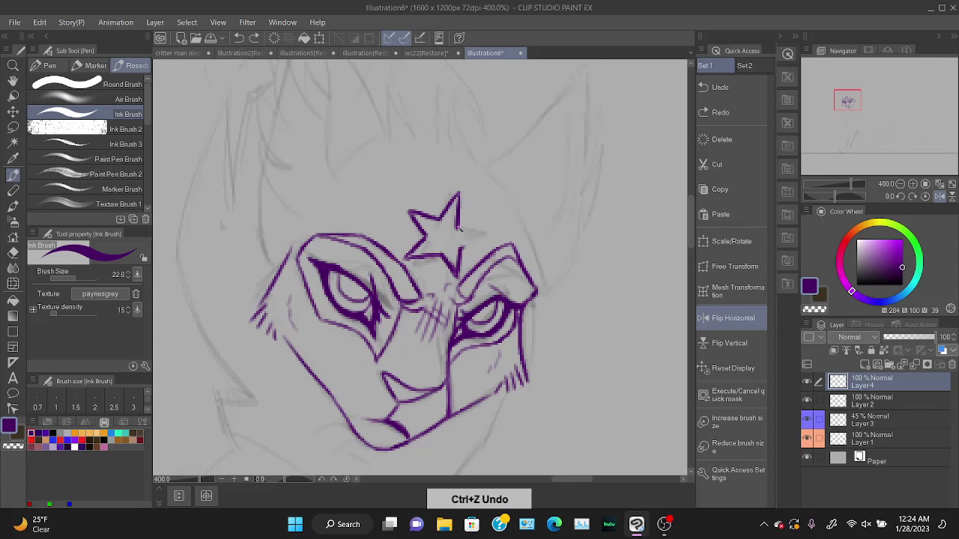
pyautogui.moveTo(456, 225)
pyautogui.mouseDown()
pyautogui.moveTo(491, 233)
pyautogui.moveTo(460, 246)
pyautogui.mouseUp()
pyautogui.hotkey('ctrl', 'z')
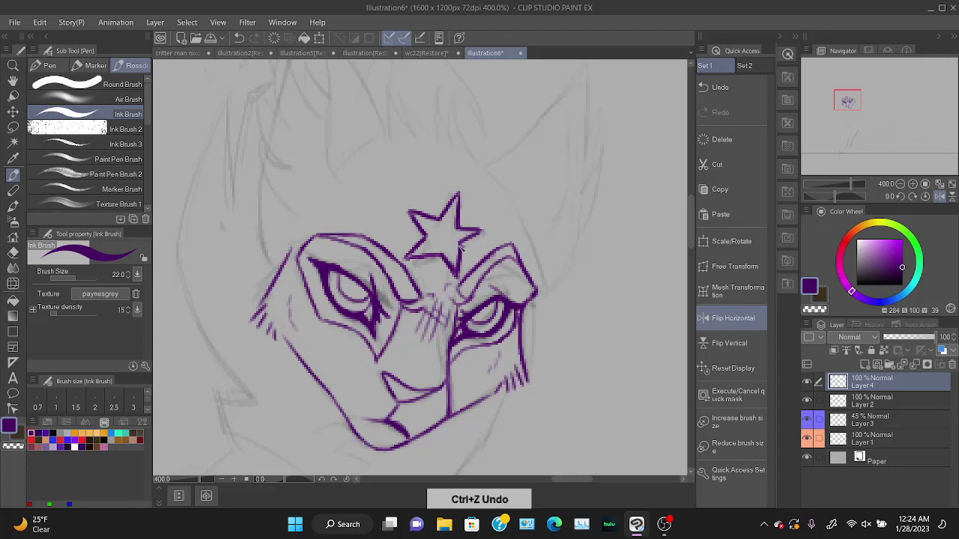
pyautogui.hotkey('ctrl', 'z')
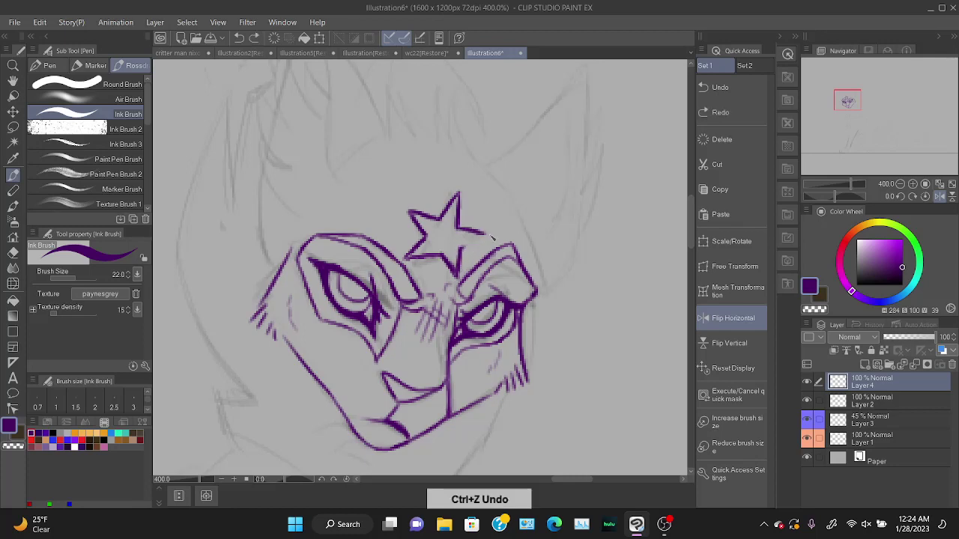
pyautogui.moveTo(485, 235); pyautogui.dragTo(463, 248)
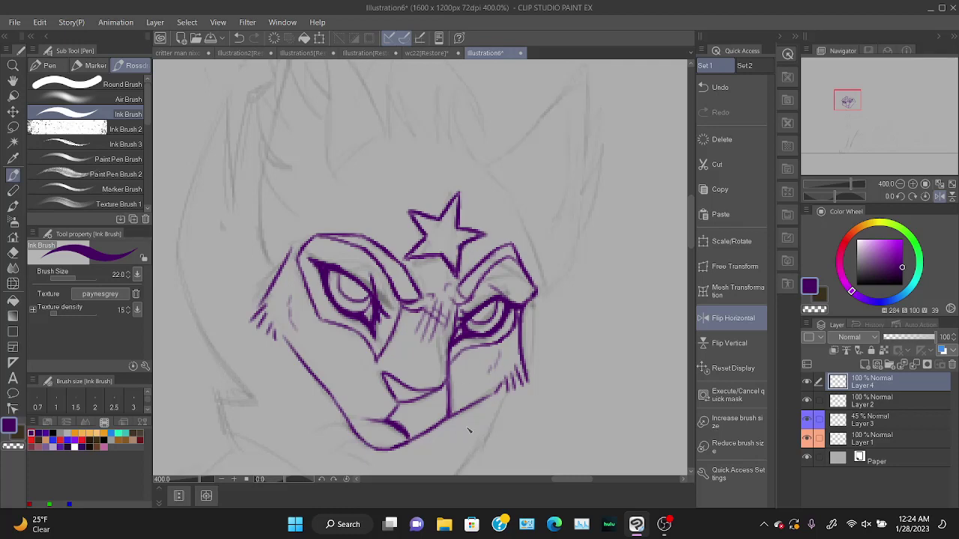
pyautogui.moveTo(524, 202); pyautogui.dragTo(522, 232)
pyautogui.moveTo(547, 204)
pyautogui.mouseDown()
pyautogui.moveTo(525, 219)
pyautogui.moveTo(585, 234)
pyautogui.moveTo(613, 221)
pyautogui.moveTo(619, 247)
pyautogui.mouseUp()
pyautogui.hotkey('ctrl', 'z')
pyautogui.moveTo(560, 262)
pyautogui.mouseDown()
pyautogui.moveTo(557, 295)
pyautogui.moveTo(566, 277)
pyautogui.mouseUp()
pyautogui.moveTo(572, 277)
pyautogui.mouseDown()
pyautogui.moveTo(586, 297)
pyautogui.moveTo(590, 280)
pyautogui.mouseUp()
pyautogui.moveTo(595, 278)
pyautogui.mouseDown()
pyautogui.moveTo(603, 299)
pyautogui.moveTo(611, 273)
pyautogui.mouseUp()
pyautogui.moveTo(616, 269)
pyautogui.mouseDown()
pyautogui.moveTo(618, 301)
pyautogui.moveTo(636, 280)
pyautogui.mouseUp()
pyautogui.hotkey('ctrl', 'z')
pyautogui.hotkey('ctrl', 'z')
pyautogui.hotkey('ctrl', 'z')
pyautogui.hotkey('ctrl', 'z')
pyautogui.hotkey('ctrl', 'z')
pyautogui.hotkey('ctrl', 'z')
pyautogui.hotkey('ctrl', 'z')
pyautogui.hotkey('ctrl', 'z')
pyautogui.hotkey('ctrl', 'z')
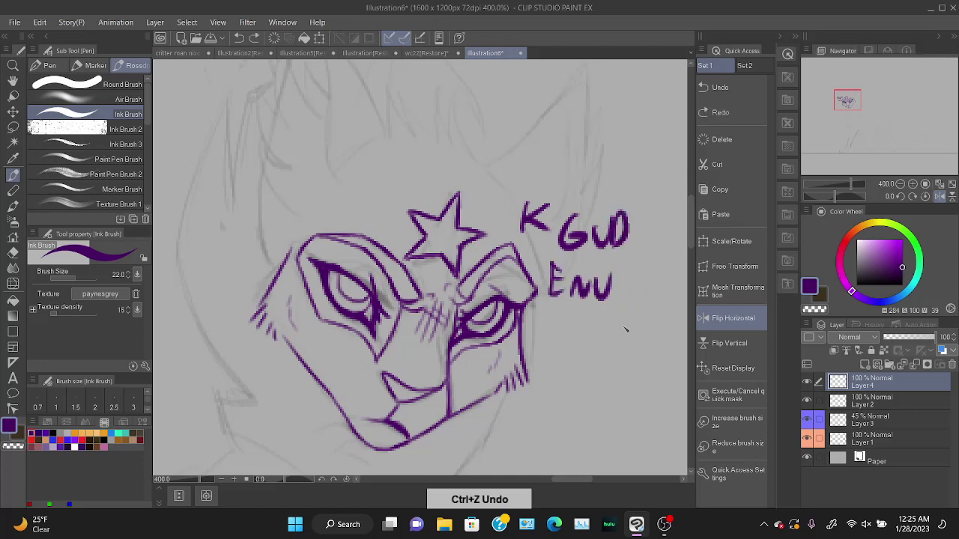
pyautogui.hotkey('ctrl', 'z')
pyautogui.hotkey('ctrl', 'z')
pyautogui.hotkey('ctrl', 'z')
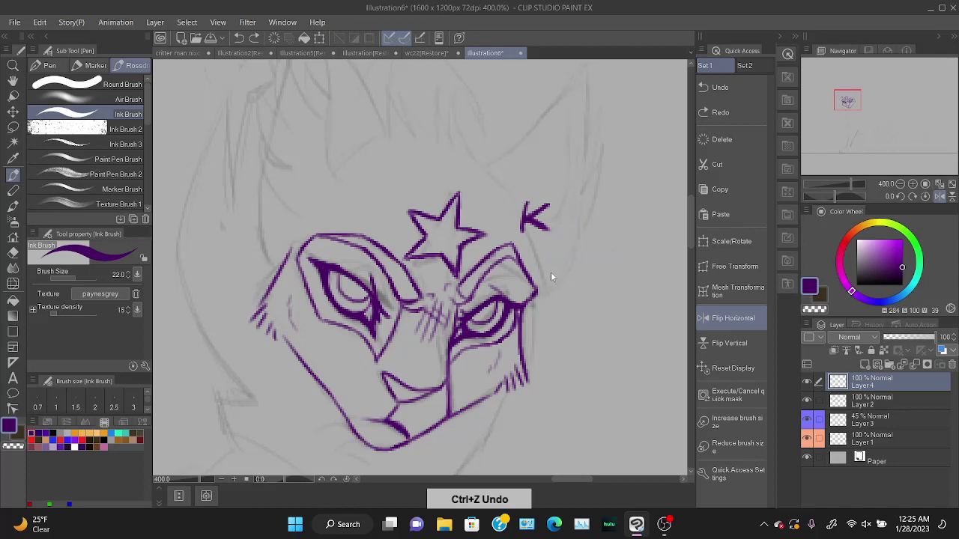
pyautogui.moveTo(413, 254); pyautogui.dragTo(407, 259)
pyautogui.hotkey('ctrl', 'z')
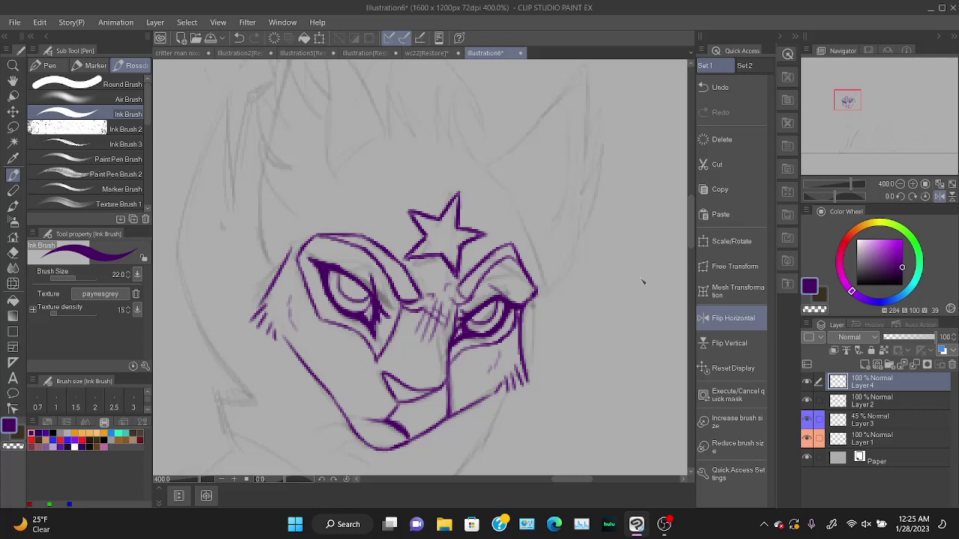
# Adjust the forehead star's shape with Free Transform, narrowing it to about 92% width.
pyautogui.moveTo(844, 189); pyautogui.dragTo(846, 187)
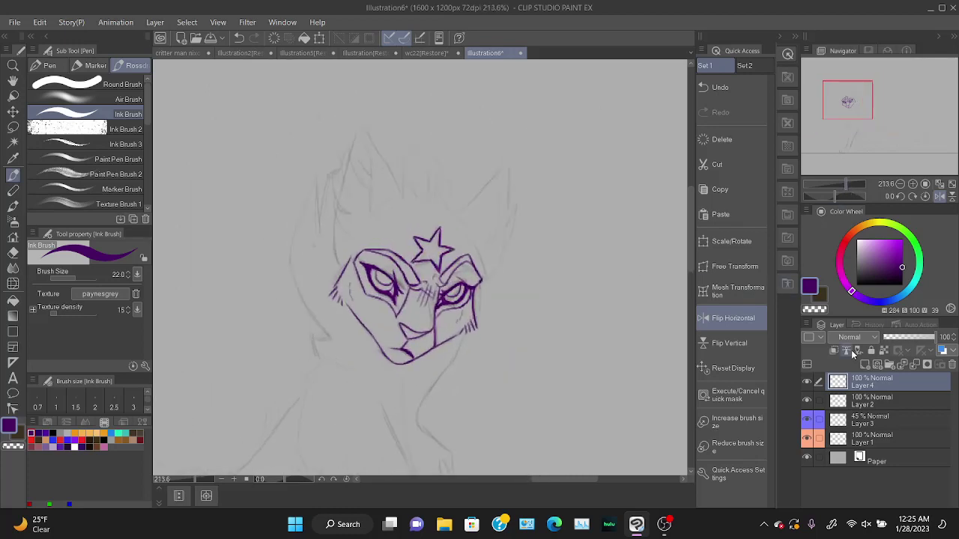
pyautogui.click(741, 266)
pyautogui.moveTo(454, 251); pyautogui.dragTo(432, 228)
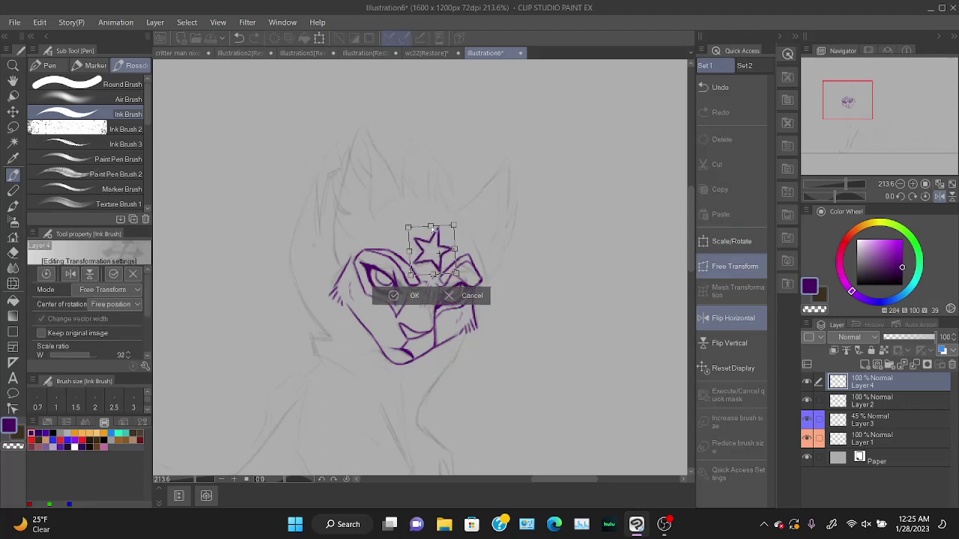
pyautogui.click(429, 300)
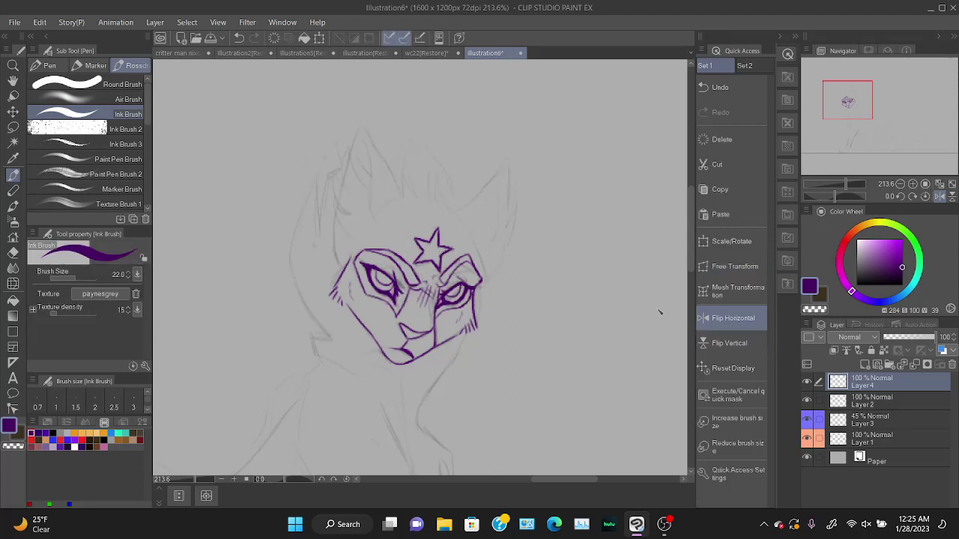
# Shrink and reposition the forehead star with a second Free Transform, and merge its layer down into Layer 2.
pyautogui.click(722, 267)
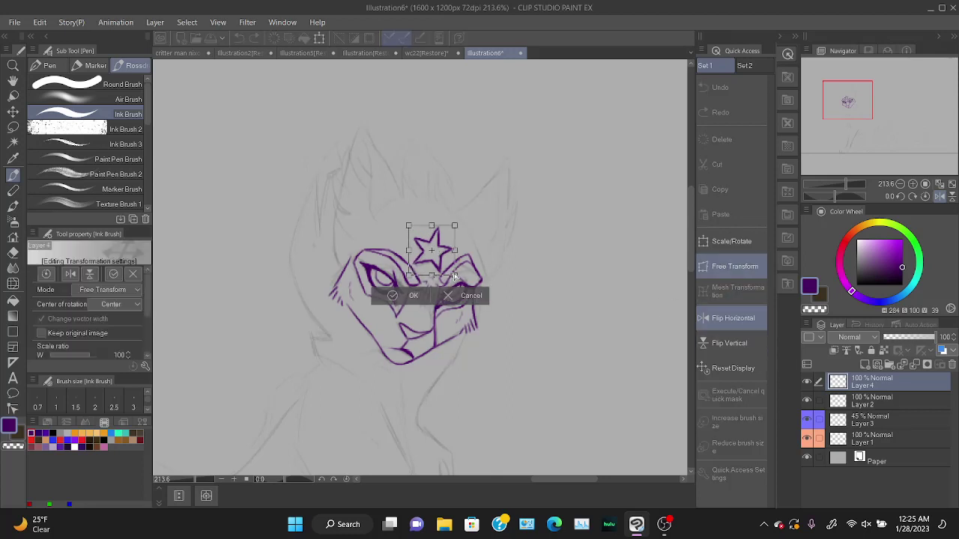
pyautogui.moveTo(454, 277); pyautogui.dragTo(450, 273)
pyautogui.moveTo(454, 226); pyautogui.dragTo(430, 254)
pyautogui.moveTo(439, 244); pyautogui.dragTo(444, 246)
pyautogui.click(411, 297)
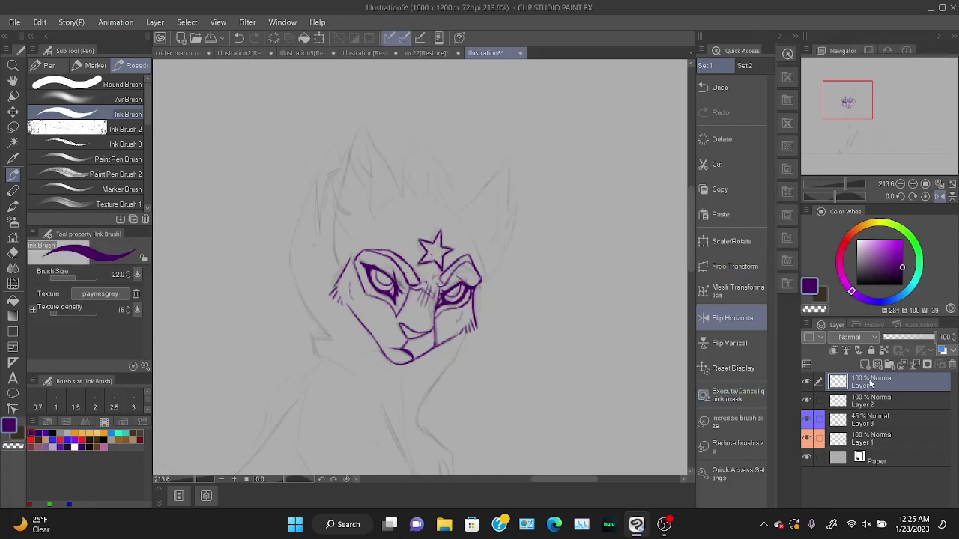
pyautogui.click(914, 367)
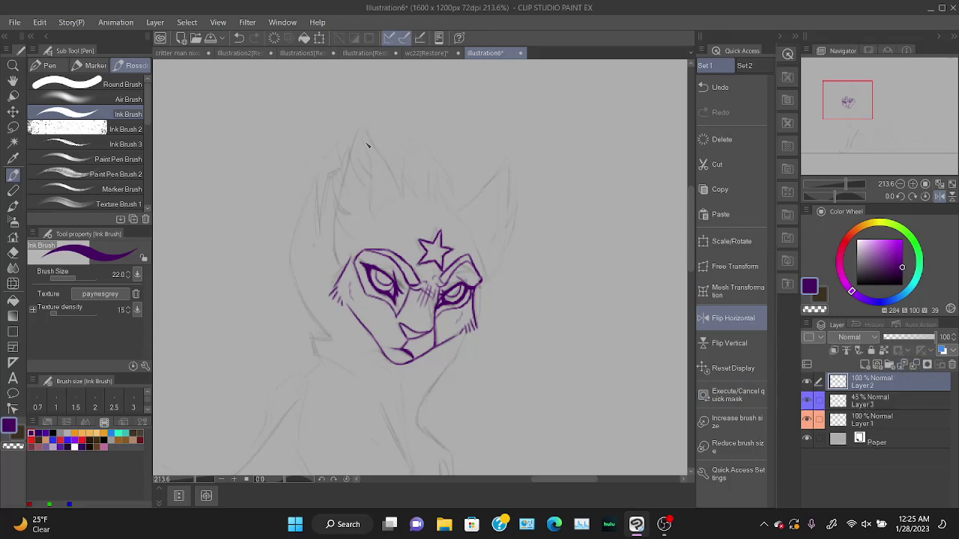
pyautogui.moveTo(360, 129); pyautogui.dragTo(403, 192)
pyautogui.hotkey('ctrl', 'z')
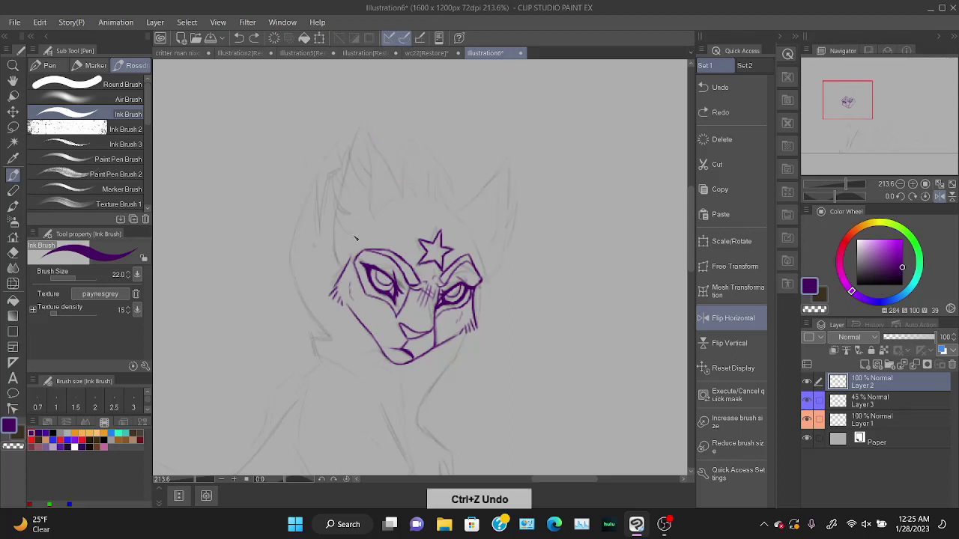
pyautogui.moveTo(355, 243)
pyautogui.mouseDown()
pyautogui.moveTo(333, 200)
pyautogui.moveTo(337, 147)
pyautogui.moveTo(358, 167)
pyautogui.moveTo(346, 139)
pyautogui.moveTo(368, 168)
pyautogui.moveTo(346, 153)
pyautogui.moveTo(372, 176)
pyautogui.mouseUp()
pyautogui.hotkey('ctrl', 'z')
pyautogui.hotkey('ctrl', 'z')
pyautogui.hotkey('ctrl', 'z')
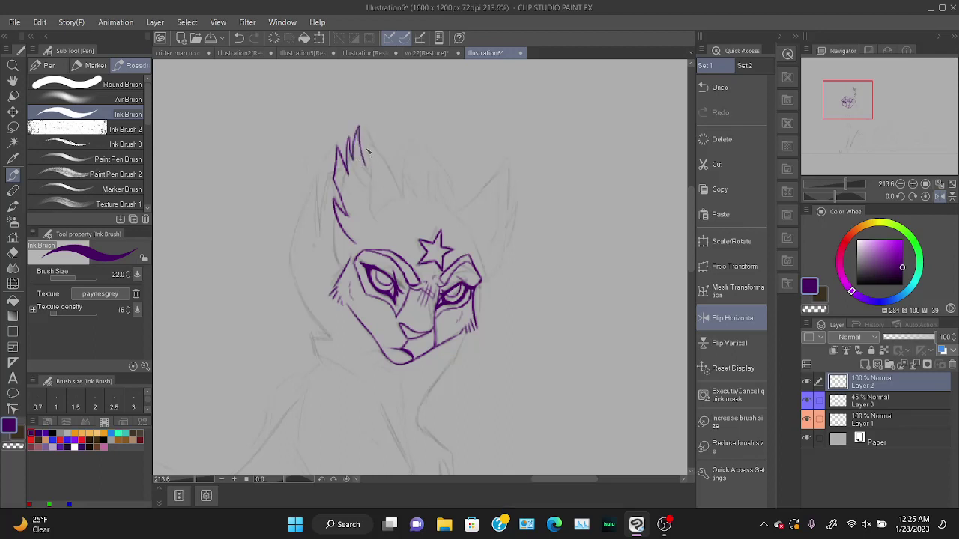
pyautogui.hotkey('ctrl', 'z')
pyautogui.hotkey('ctrl', 'z')
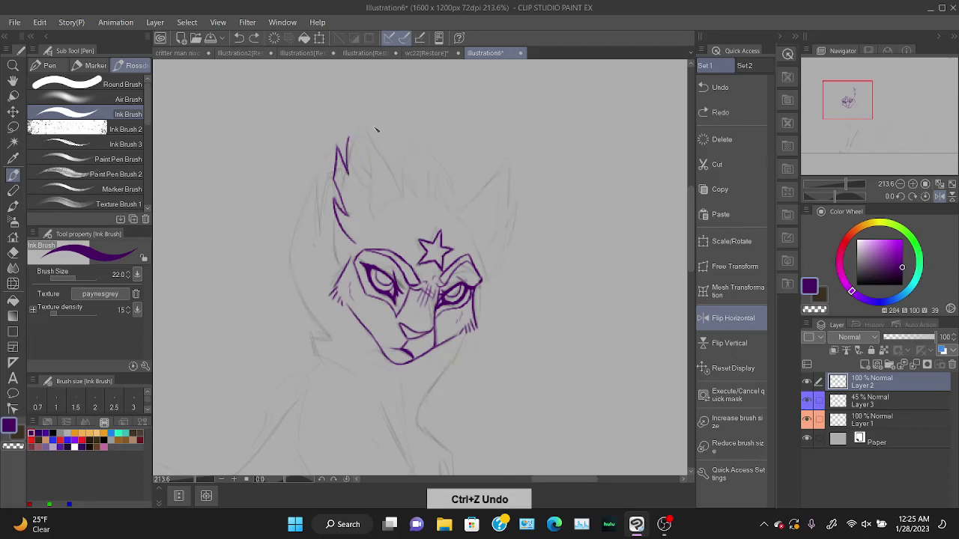
pyautogui.hotkey('ctrl', 'z')
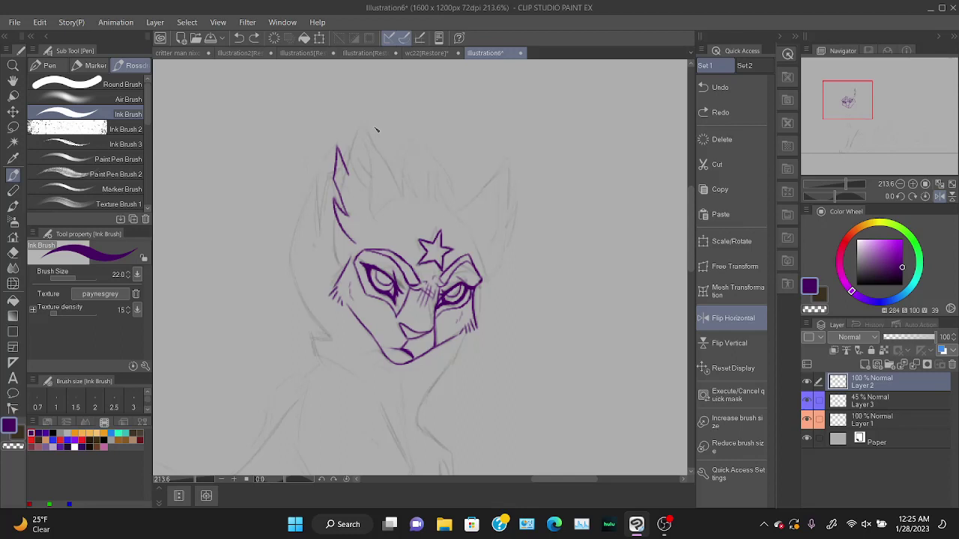
pyautogui.hotkey('ctrl', 'z')
pyautogui.hotkey('ctrl', 'z')
pyautogui.hotkey('ctrl', 'z')
pyautogui.hotkey('ctrl', 'z')
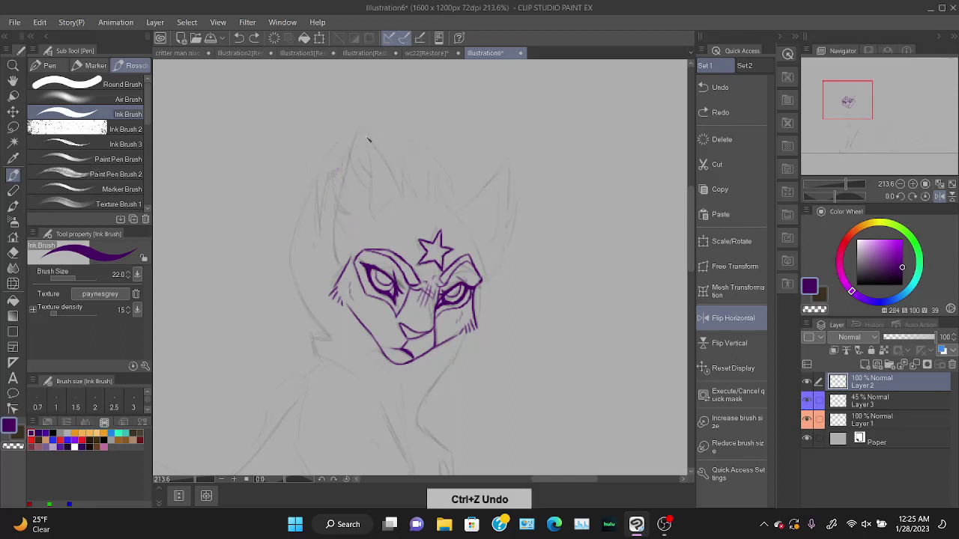
# Ink the near ear's inner edge from its tip toward the head, with a tufted fur line inside the ear.
pyautogui.moveTo(361, 132)
pyautogui.mouseDown()
pyautogui.moveTo(407, 207)
pyautogui.moveTo(390, 182)
pyautogui.mouseUp()
pyautogui.hotkey('ctrl', 'z')
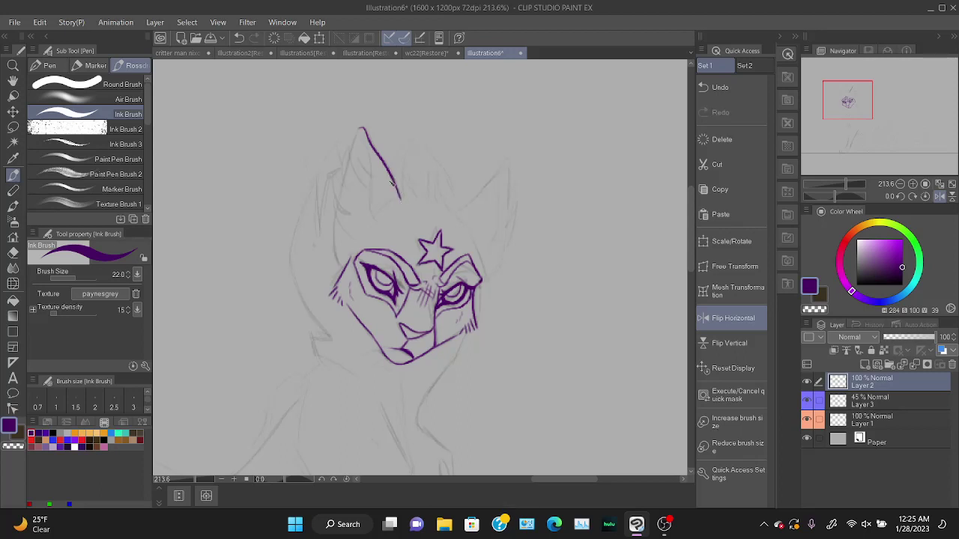
pyautogui.moveTo(367, 141)
pyautogui.mouseDown()
pyautogui.moveTo(382, 219)
pyautogui.moveTo(364, 198)
pyautogui.moveTo(379, 229)
pyautogui.mouseUp()
pyautogui.hotkey('ctrl', 'z')
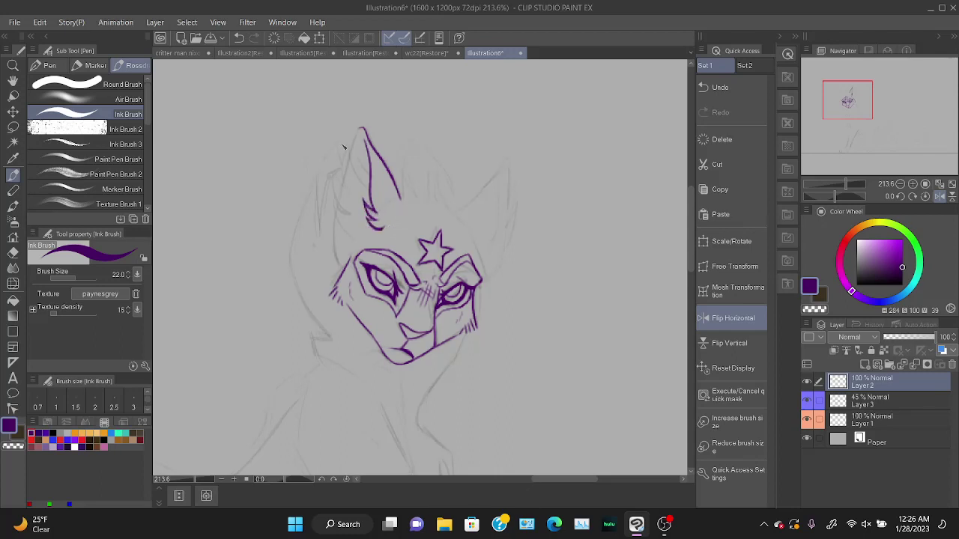
# Flip the canvas horizontally and ink pointed fur tufts inside the upper part of the near ear.
pyautogui.click(733, 318)
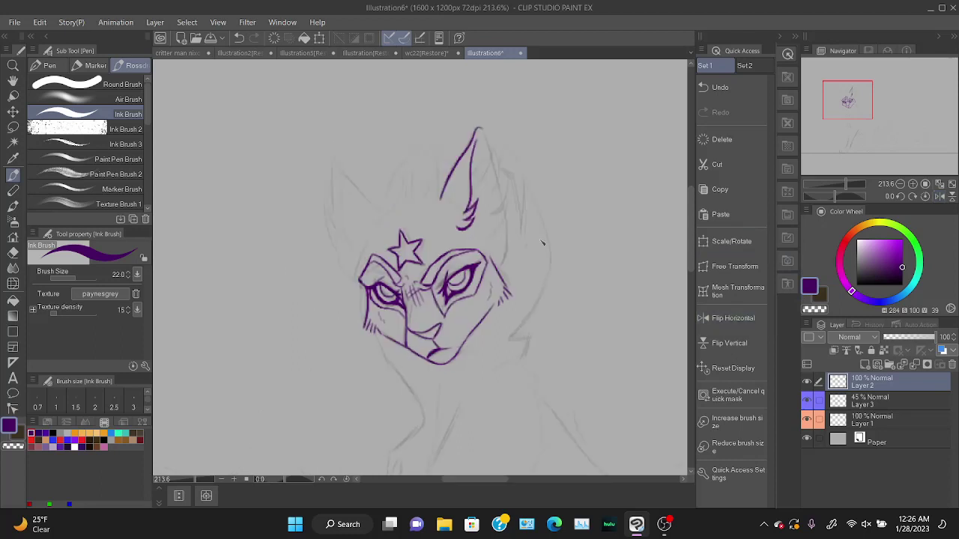
pyautogui.moveTo(486, 153)
pyautogui.mouseDown()
pyautogui.moveTo(480, 185)
pyautogui.moveTo(498, 140)
pyautogui.mouseUp()
pyautogui.hotkey('ctrl', 'z')
pyautogui.moveTo(481, 184)
pyautogui.mouseDown()
pyautogui.moveTo(496, 147)
pyautogui.moveTo(503, 224)
pyautogui.mouseUp()
pyautogui.hotkey('ctrl', 'z')
pyautogui.hotkey('ctrl', 'z')
pyautogui.hotkey('ctrl', 'z')
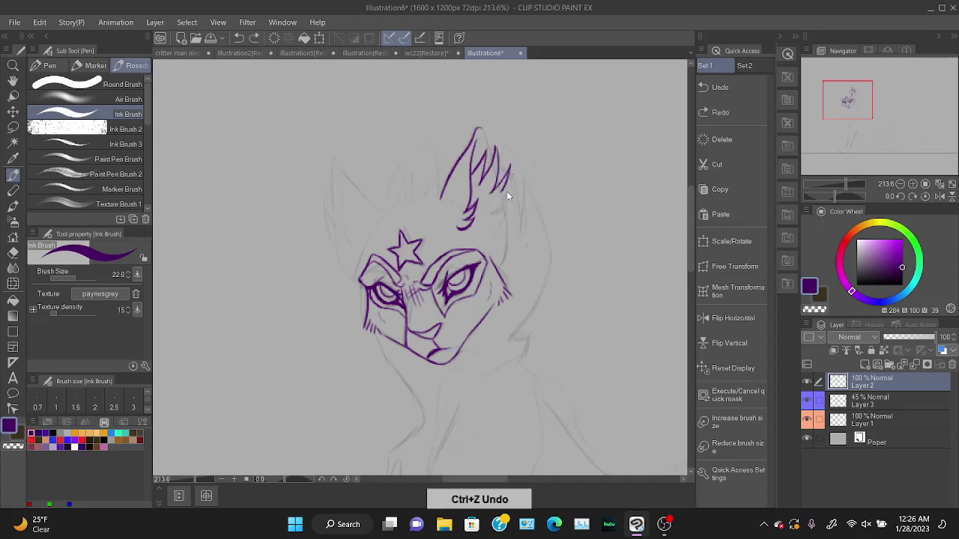
# Try several curved fur strokes for the tuft at the near ear's lower outer edge.
pyautogui.hotkey('ctrl', 'z')
pyautogui.hotkey('ctrl', 'z')
pyautogui.moveTo(495, 192)
pyautogui.mouseDown()
pyautogui.moveTo(514, 172)
pyautogui.moveTo(488, 215)
pyautogui.mouseUp()
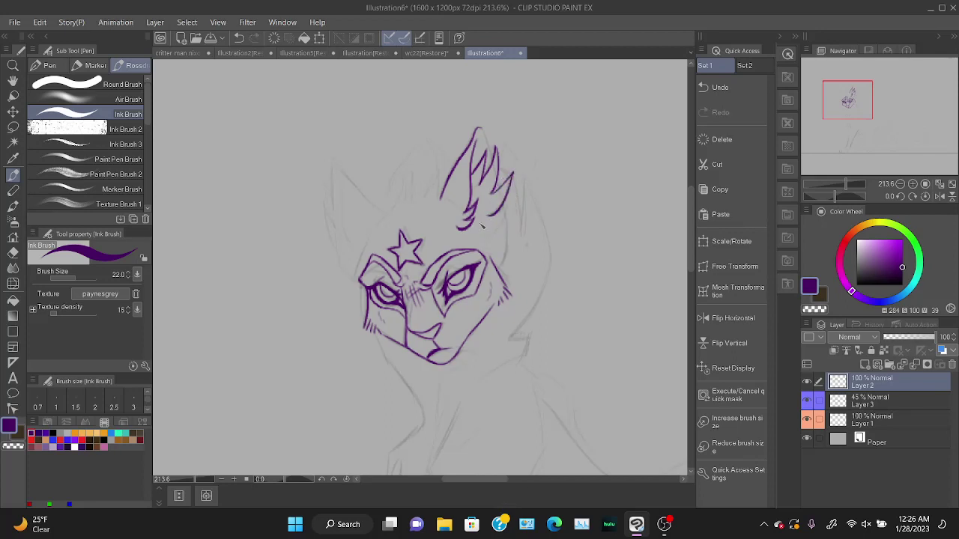
pyautogui.hotkey('ctrl', 'z')
pyautogui.moveTo(511, 178); pyautogui.dragTo(480, 231)
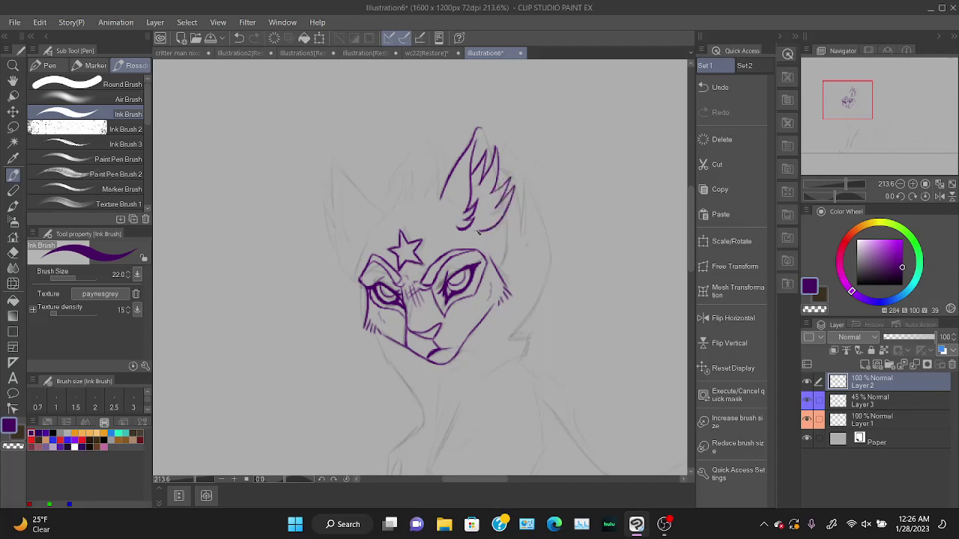
pyautogui.hotkey('ctrl', 'z')
pyautogui.hotkey('ctrl', 'z')
pyautogui.moveTo(509, 183); pyautogui.dragTo(487, 219)
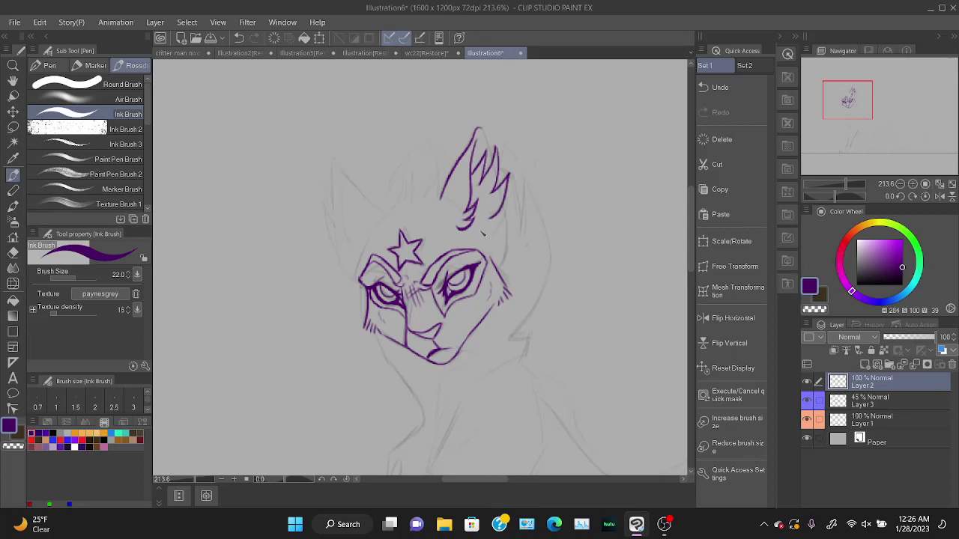
pyautogui.hotkey('ctrl', 'z')
pyautogui.hotkey('ctrl', 'z')
pyautogui.hotkey('ctrl', 'z')
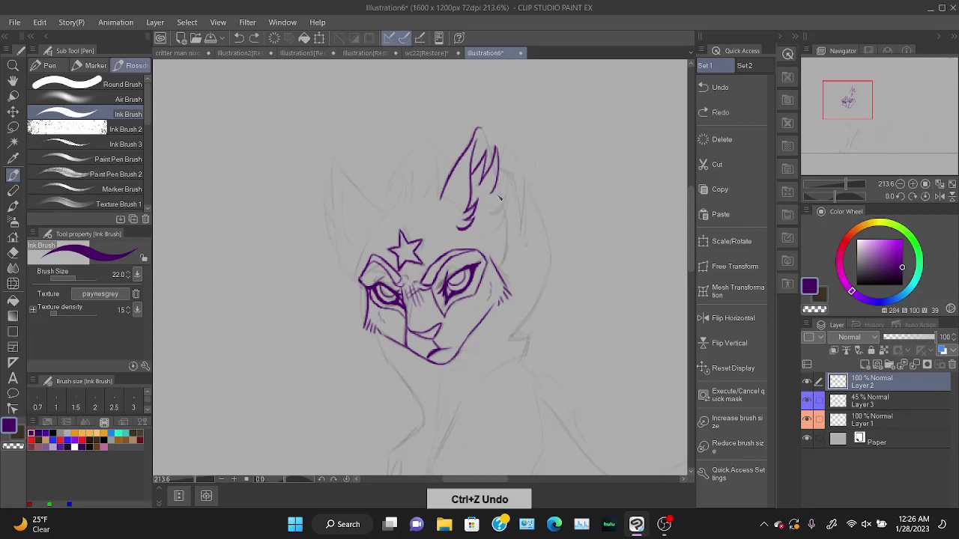
# Ink jagged tufts closing the near ear's inner fur at its base, and draw the outer ear edge down from the tip.
pyautogui.hotkey('ctrl', 'z')
pyautogui.moveTo(480, 184)
pyautogui.mouseDown()
pyautogui.moveTo(497, 158)
pyautogui.moveTo(517, 194)
pyautogui.moveTo(503, 206)
pyautogui.moveTo(514, 202)
pyautogui.moveTo(500, 226)
pyautogui.mouseUp()
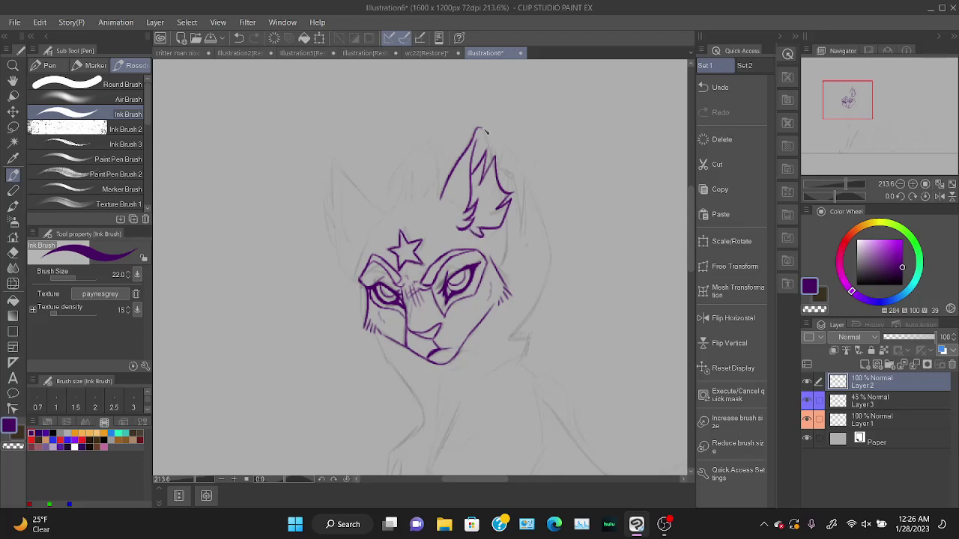
pyautogui.moveTo(485, 131); pyautogui.dragTo(497, 168)
pyautogui.hotkey('ctrl', 'z')
pyautogui.hotkey('ctrl', 'z')
pyautogui.hotkey('ctrl', 'z')
pyautogui.hotkey('ctrl', 'z')
pyautogui.moveTo(484, 131); pyautogui.dragTo(494, 155)
pyautogui.hotkey('ctrl', 'z')
pyautogui.hotkey('ctrl', 'z')
# Ink the near ear's lower outer edge down to the cheek, ending in a small fur tuft.
pyautogui.moveTo(506, 216); pyautogui.dragTo(499, 265)
pyautogui.hotkey('ctrl', 'z')
pyautogui.moveTo(507, 247); pyautogui.dragTo(506, 220)
pyautogui.hotkey('ctrl', 'z')
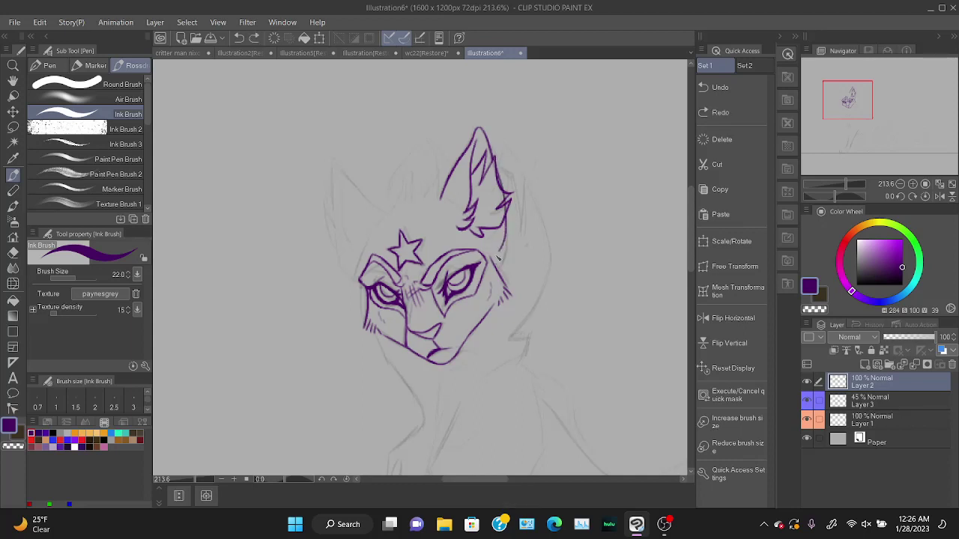
pyautogui.moveTo(509, 211); pyautogui.dragTo(505, 265)
pyautogui.hotkey('ctrl', 'z')
pyautogui.hotkey('ctrl', 'z')
pyautogui.hotkey('ctrl', 'z')
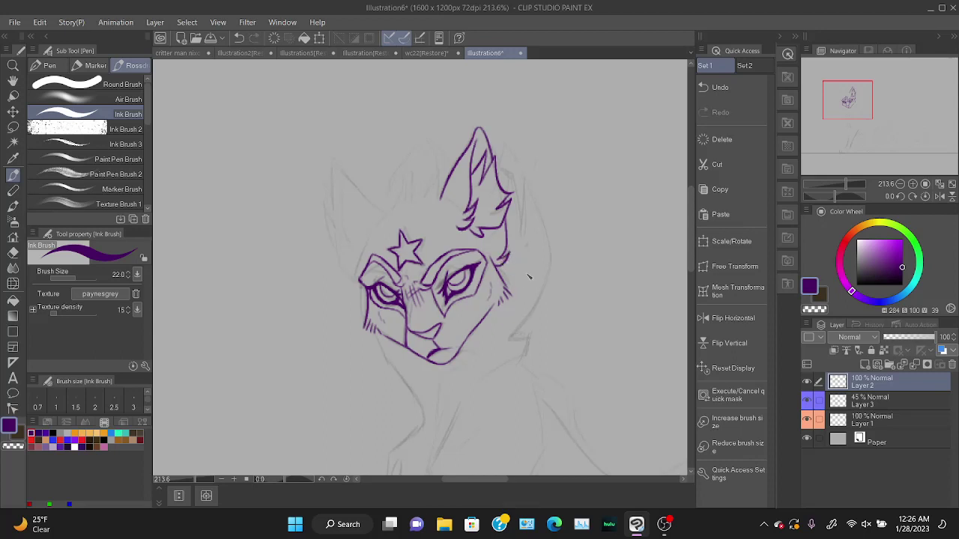
pyautogui.moveTo(498, 232); pyautogui.dragTo(487, 247)
pyautogui.hotkey('ctrl', 'z')
pyautogui.hotkey('ctrl', 'z')
pyautogui.hotkey('ctrl', 'z')
# Redraw the forked fur tuft on the near ear's tip with sharper points, and flip the canvas horizontally.
pyautogui.moveTo(486, 142)
pyautogui.mouseDown()
pyautogui.moveTo(494, 161)
pyautogui.moveTo(479, 100)
pyautogui.moveTo(501, 93)
pyautogui.moveTo(485, 139)
pyautogui.mouseUp()
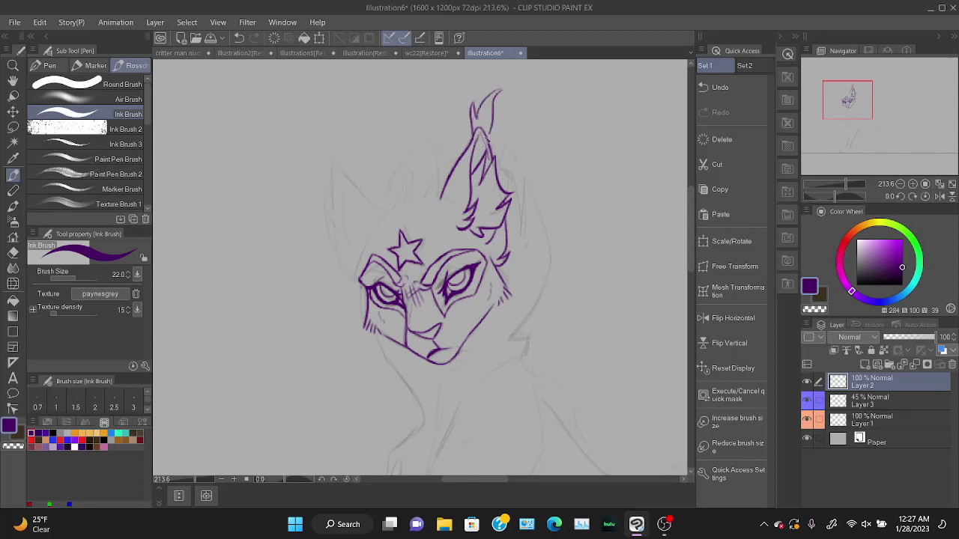
pyautogui.hotkey('ctrl', 'z')
pyautogui.hotkey('ctrl', 'z')
pyautogui.hotkey('ctrl', 'z')
pyautogui.hotkey('ctrl', 'z')
pyautogui.hotkey('ctrl', 'z')
pyautogui.hotkey('ctrl', 'z')
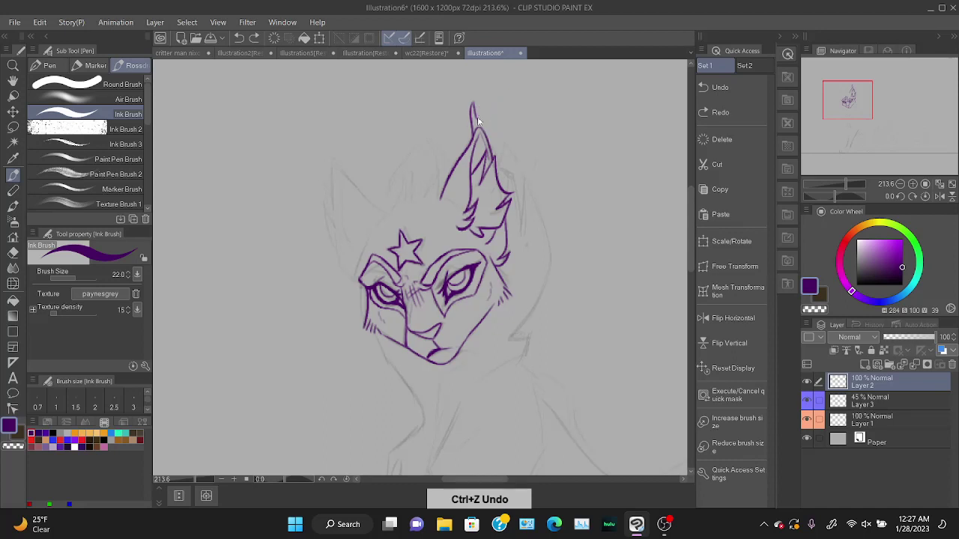
pyautogui.moveTo(487, 122)
pyautogui.mouseDown()
pyautogui.moveTo(510, 93)
pyautogui.moveTo(495, 141)
pyautogui.mouseUp()
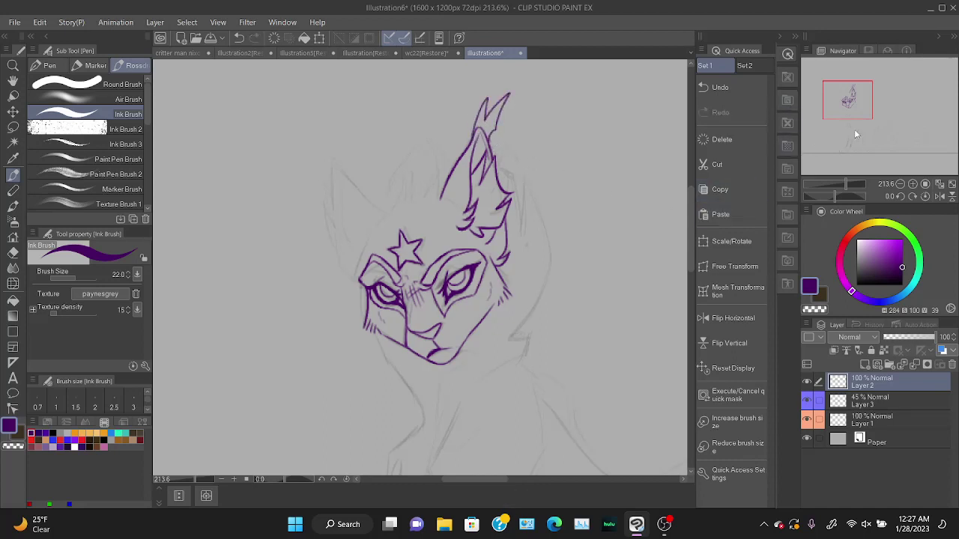
pyautogui.click(741, 319)
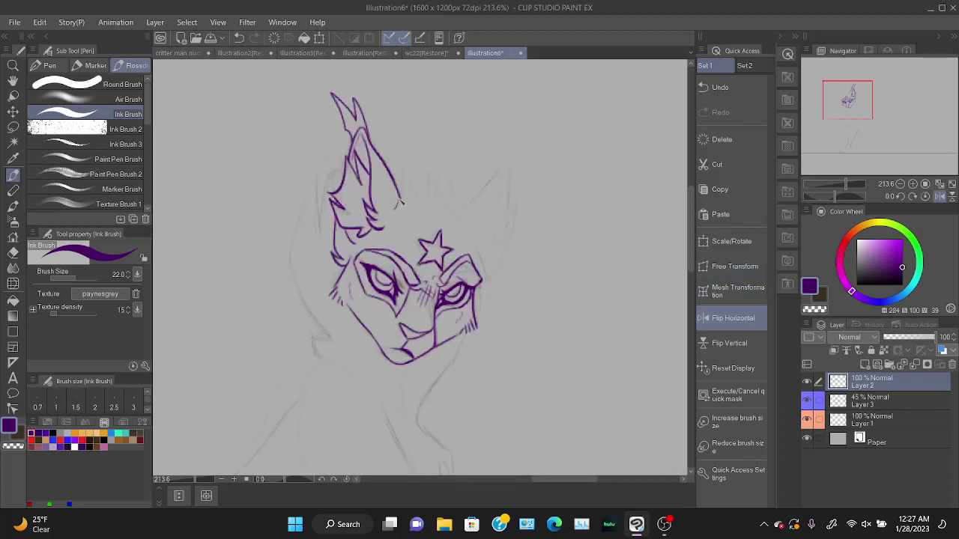
# Try tall fur spikes across the top of the head between the ears.
pyautogui.hotkey('ctrl', 'z')
pyautogui.hotkey('ctrl', 'z')
pyautogui.moveTo(400, 207)
pyautogui.mouseDown()
pyautogui.moveTo(404, 159)
pyautogui.moveTo(418, 196)
pyautogui.moveTo(424, 149)
pyautogui.moveTo(429, 194)
pyautogui.moveTo(436, 161)
pyautogui.mouseUp()
pyautogui.hotkey('ctrl', 'z')
pyautogui.hotkey('ctrl', 'z')
pyautogui.hotkey('ctrl', 'z')
pyautogui.moveTo(429, 193)
pyautogui.mouseDown()
pyautogui.moveTo(438, 159)
pyautogui.moveTo(457, 179)
pyautogui.moveTo(463, 169)
pyautogui.moveTo(463, 204)
pyautogui.moveTo(477, 223)
pyautogui.mouseUp()
pyautogui.hotkey('ctrl', 'z')
pyautogui.hotkey('ctrl', 'z')
pyautogui.hotkey('ctrl', 'z')
pyautogui.hotkey('ctrl', 'z')
pyautogui.hotkey('ctrl', 'z')
pyautogui.hotkey('ctrl', 'z')
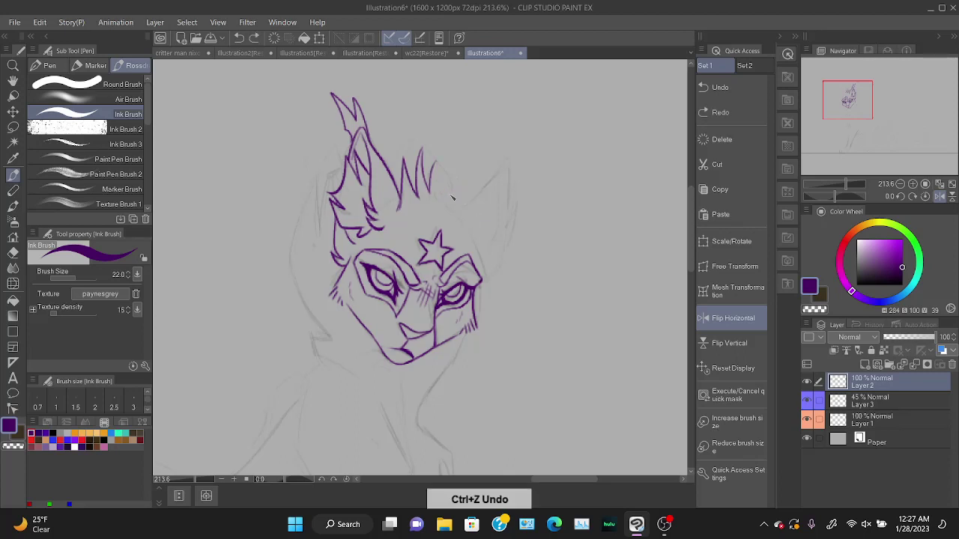
pyautogui.hotkey('ctrl', 'z')
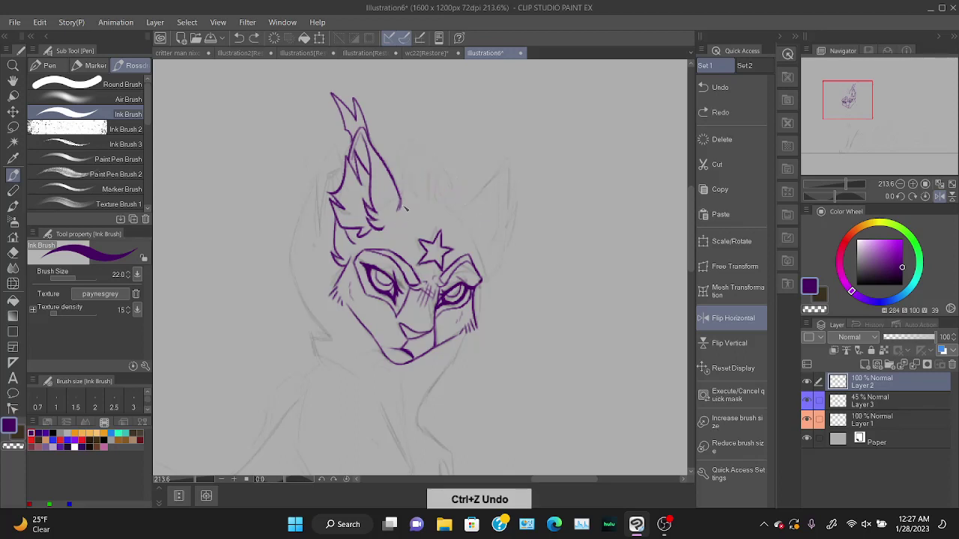
pyautogui.hotkey('ctrl', 'z')
# Ink a row of short fur spikes on top of the head beside the near ear.
pyautogui.moveTo(401, 199)
pyautogui.mouseDown()
pyautogui.moveTo(397, 212)
pyautogui.moveTo(403, 163)
pyautogui.mouseUp()
pyautogui.hotkey('ctrl', 'z')
pyautogui.moveTo(401, 200)
pyautogui.mouseDown()
pyautogui.moveTo(406, 168)
pyautogui.moveTo(421, 199)
pyautogui.moveTo(416, 168)
pyautogui.moveTo(427, 194)
pyautogui.moveTo(424, 171)
pyautogui.mouseUp()
pyautogui.hotkey('ctrl', 'z')
pyautogui.moveTo(424, 171)
pyautogui.mouseDown()
pyautogui.moveTo(439, 199)
pyautogui.moveTo(440, 184)
pyautogui.mouseUp()
pyautogui.hotkey('ctrl', 'z')
# Ink the head contour as one smooth curve from the crown spikes down to the far brow.
pyautogui.moveTo(440, 184); pyautogui.dragTo(466, 229)
pyautogui.hotkey('ctrl', 'z')
pyautogui.hotkey('ctrl', 'z')
pyautogui.moveTo(442, 195); pyautogui.dragTo(474, 237)
pyautogui.hotkey('ctrl', 'z')
pyautogui.hotkey('ctrl', 'z')
pyautogui.moveTo(440, 203); pyautogui.dragTo(468, 240)
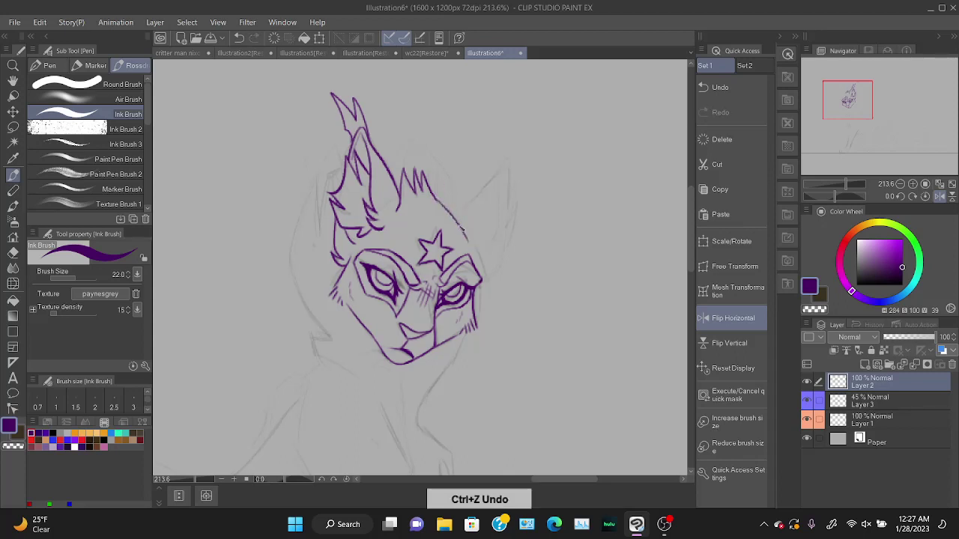
pyautogui.hotkey('ctrl', 'z')
pyautogui.moveTo(439, 201)
pyautogui.mouseDown()
pyautogui.moveTo(465, 224)
pyautogui.moveTo(484, 268)
pyautogui.mouseUp()
pyautogui.hotkey('ctrl', 'z')
pyautogui.hotkey('ctrl', 'z')
pyautogui.moveTo(463, 224)
pyautogui.mouseDown()
pyautogui.moveTo(480, 282)
pyautogui.moveTo(489, 277)
pyautogui.mouseUp()
pyautogui.hotkey('ctrl', 'z')
pyautogui.hotkey('ctrl', 'z')
pyautogui.hotkey('ctrl', 'z')
pyautogui.hotkey('ctrl', 'z')
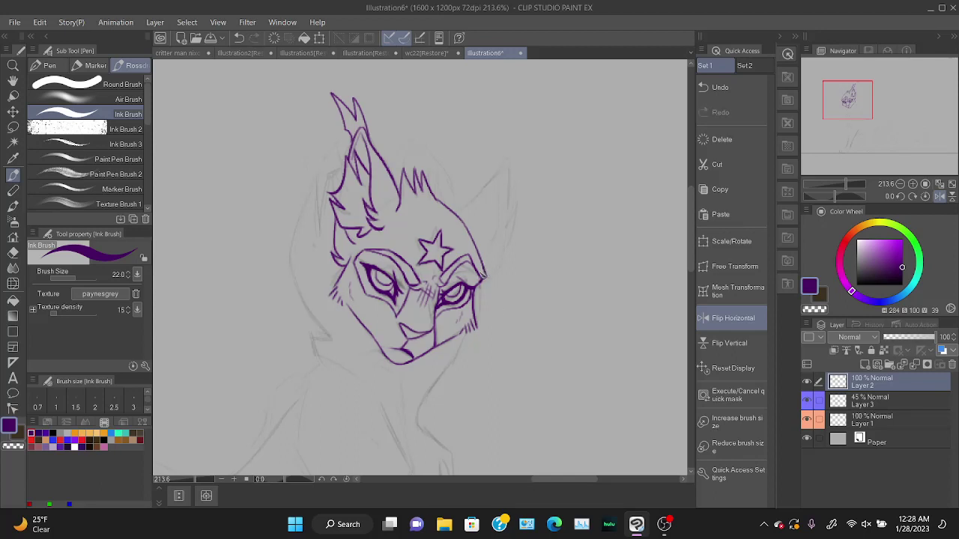
# Ink the far ear's pointed outline against the head contour and add short fur strokes inside it.
pyautogui.moveTo(462, 217); pyautogui.dragTo(501, 169)
pyautogui.hotkey('ctrl', 'z')
pyautogui.hotkey('ctrl', 'z')
pyautogui.moveTo(455, 218)
pyautogui.mouseDown()
pyautogui.moveTo(500, 169)
pyautogui.moveTo(502, 250)
pyautogui.moveTo(486, 273)
pyautogui.mouseUp()
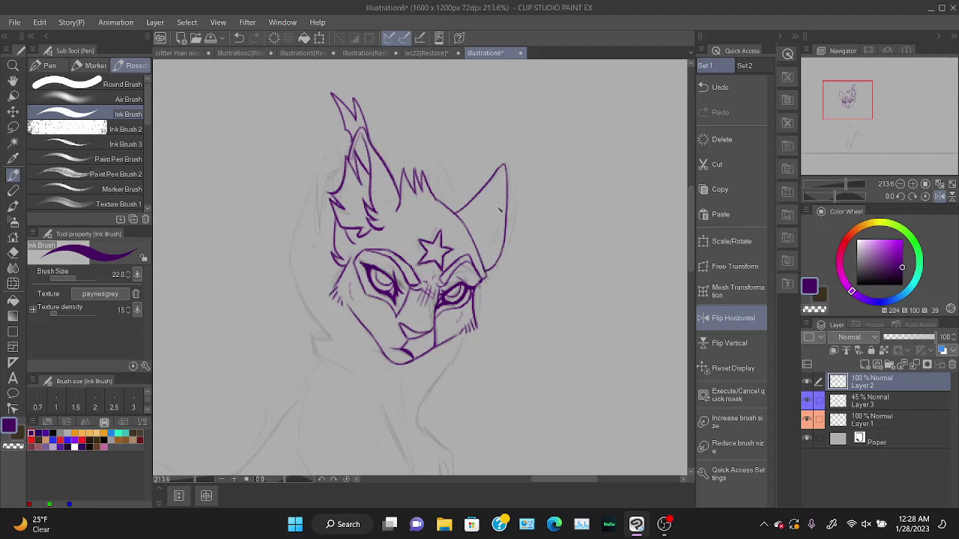
pyautogui.moveTo(495, 209); pyautogui.dragTo(487, 241)
# Ink a forked fur tuft on the far ear's tip, refining its outer edge.
pyautogui.moveTo(503, 171)
pyautogui.mouseDown()
pyautogui.moveTo(504, 129)
pyautogui.moveTo(510, 156)
pyautogui.moveTo(523, 134)
pyautogui.moveTo(512, 191)
pyautogui.mouseUp()
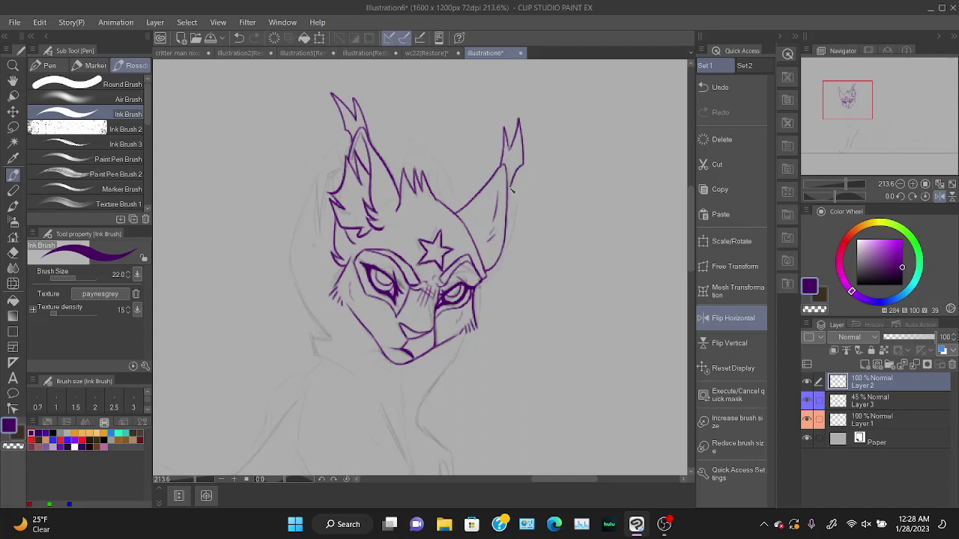
pyautogui.hotkey('ctrl', 'z')
pyautogui.moveTo(508, 149)
pyautogui.mouseDown()
pyautogui.moveTo(519, 123)
pyautogui.moveTo(512, 191)
pyautogui.mouseUp()
pyautogui.hotkey('ctrl', 'z')
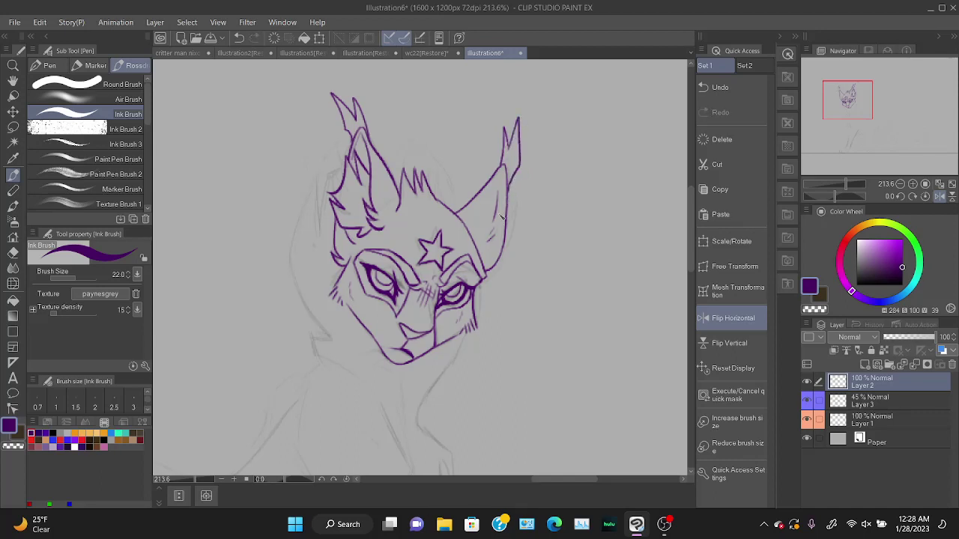
# Flip the canvas back and ink a pointed mane lock curving down behind the near ear.
pyautogui.scroll(5, 489, 244)
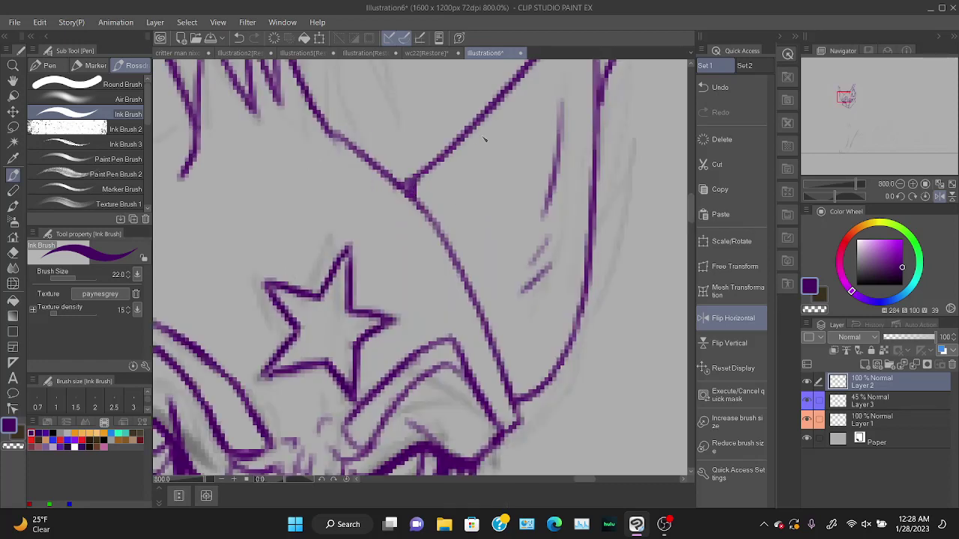
pyautogui.moveTo(854, 184); pyautogui.dragTo(845, 181)
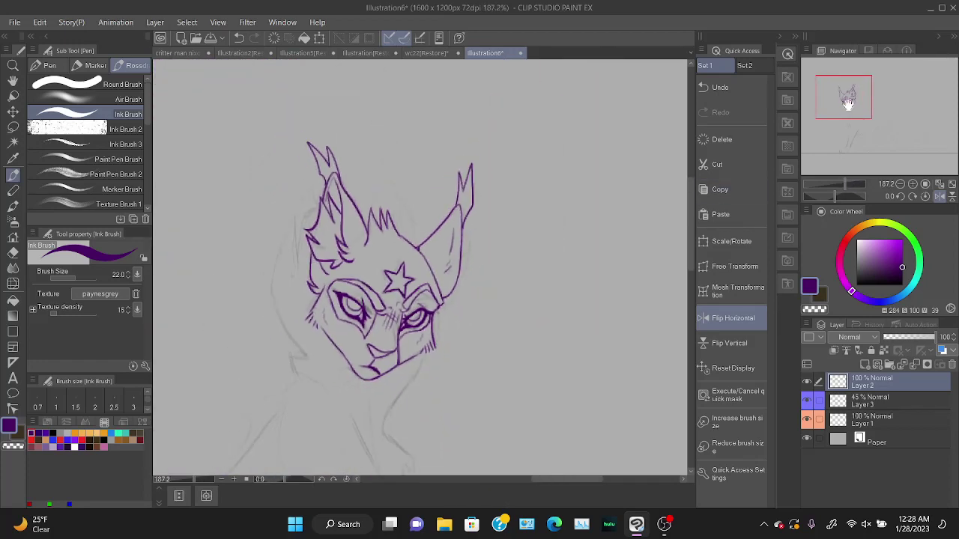
pyautogui.moveTo(848, 103)
pyautogui.mouseDown()
pyautogui.moveTo(836, 110)
pyautogui.moveTo(855, 112)
pyautogui.mouseUp()
pyautogui.click(727, 318)
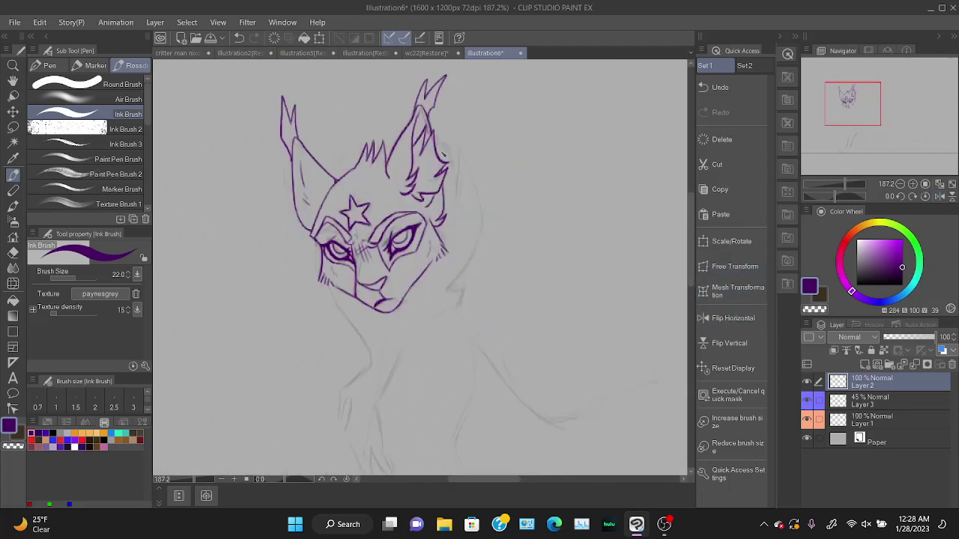
pyautogui.moveTo(442, 154)
pyautogui.mouseDown()
pyautogui.moveTo(453, 135)
pyautogui.moveTo(463, 196)
pyautogui.mouseUp()
pyautogui.hotkey('ctrl', 'z')
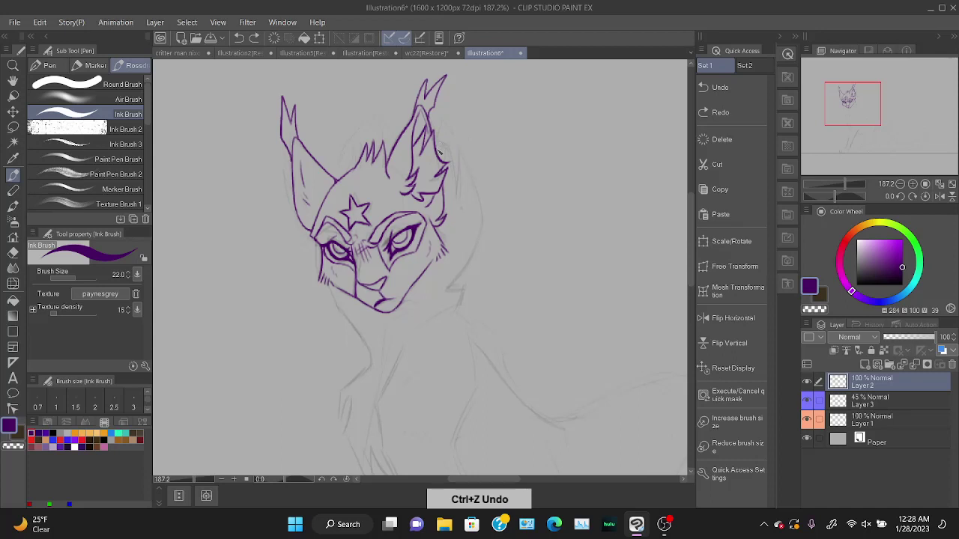
pyautogui.moveTo(438, 150)
pyautogui.mouseDown()
pyautogui.moveTo(444, 123)
pyautogui.moveTo(461, 198)
pyautogui.mouseUp()
pyautogui.hotkey('ctrl', 'z')
pyautogui.hotkey('ctrl', 'z')
pyautogui.hotkey('ctrl', 'z')
pyautogui.moveTo(447, 124); pyautogui.dragTo(460, 196)
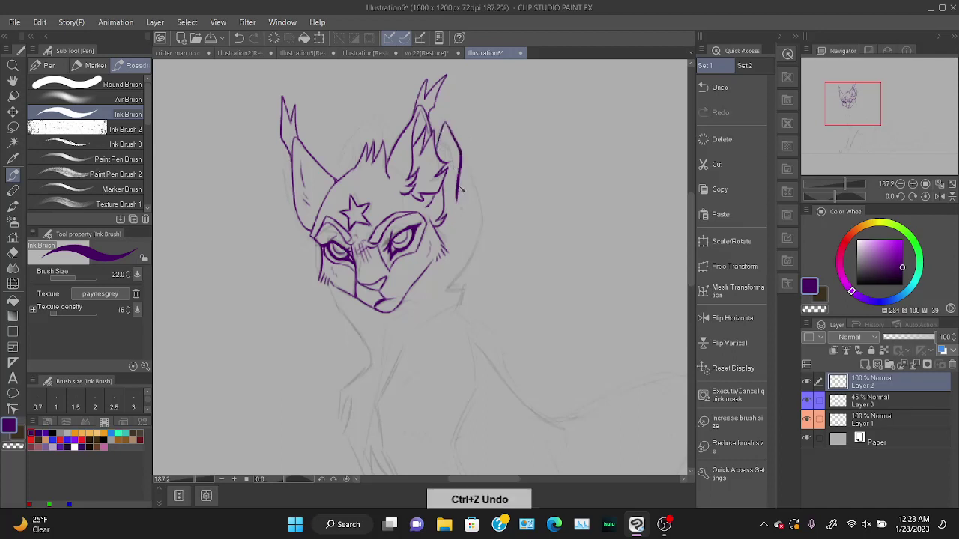
pyautogui.hotkey('ctrl', 'z')
pyautogui.moveTo(448, 124)
pyautogui.mouseDown()
pyautogui.moveTo(464, 167)
pyautogui.moveTo(461, 198)
pyautogui.mouseUp()
pyautogui.hotkey('ctrl', 'z')
pyautogui.moveTo(447, 124)
pyautogui.mouseDown()
pyautogui.moveTo(457, 208)
pyautogui.moveTo(463, 192)
pyautogui.moveTo(448, 289)
pyautogui.mouseUp()
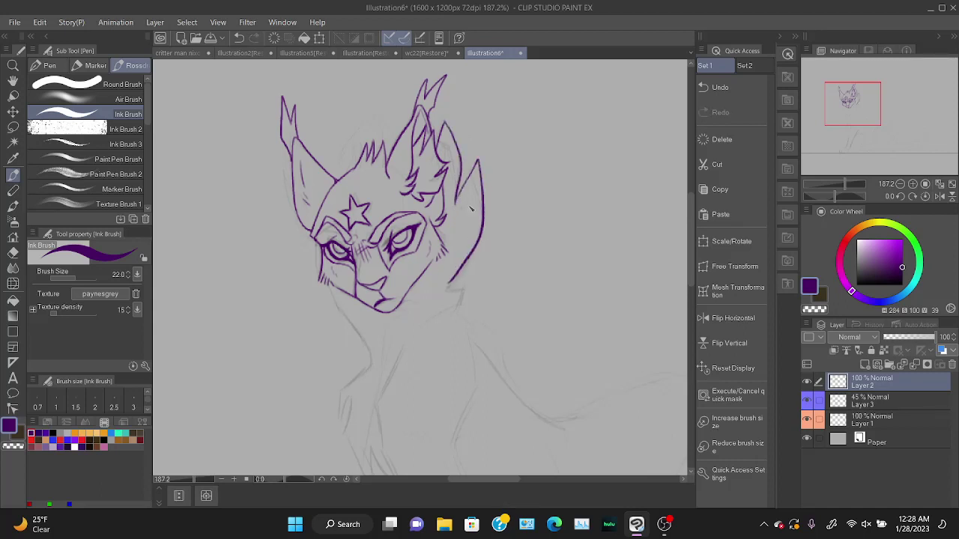
# Replace the large second mane lock with jagged tufts running down the back of the neck toward the chest.
pyautogui.hotkey('ctrl', 'z')
pyautogui.moveTo(459, 201)
pyautogui.mouseDown()
pyautogui.moveTo(468, 178)
pyautogui.moveTo(499, 223)
pyautogui.moveTo(446, 291)
pyautogui.moveTo(474, 286)
pyautogui.moveTo(468, 294)
pyautogui.moveTo(489, 259)
pyautogui.moveTo(412, 363)
pyautogui.mouseUp()
pyautogui.hotkey('ctrl', 'z')
# Try inking the neck and chest line below the chin.
pyautogui.moveTo(336, 288); pyautogui.dragTo(365, 372)
pyautogui.hotkey('ctrl', 'z')
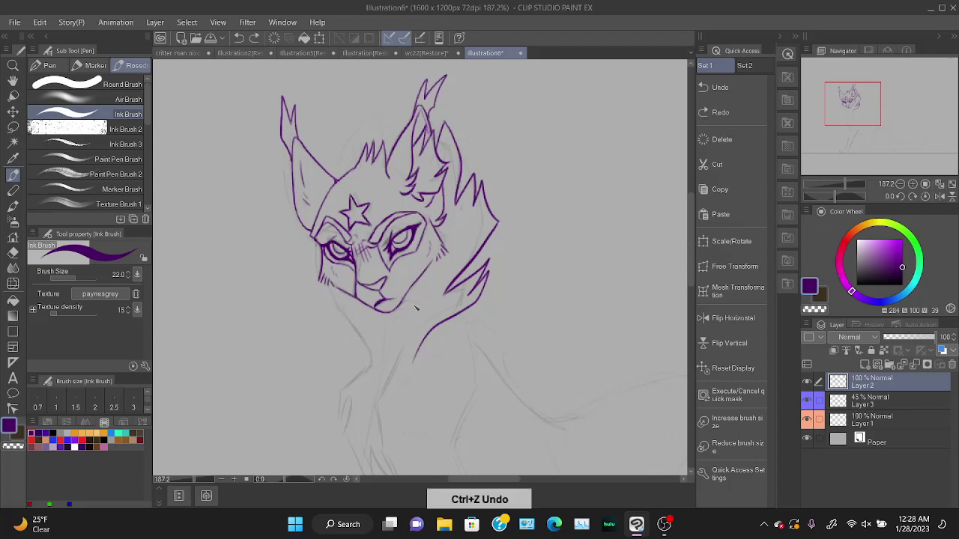
pyautogui.moveTo(419, 303)
pyautogui.mouseDown()
pyautogui.moveTo(392, 328)
pyautogui.moveTo(415, 319)
pyautogui.moveTo(392, 335)
pyautogui.moveTo(376, 388)
pyautogui.mouseUp()
pyautogui.hotkey('ctrl', 'z')
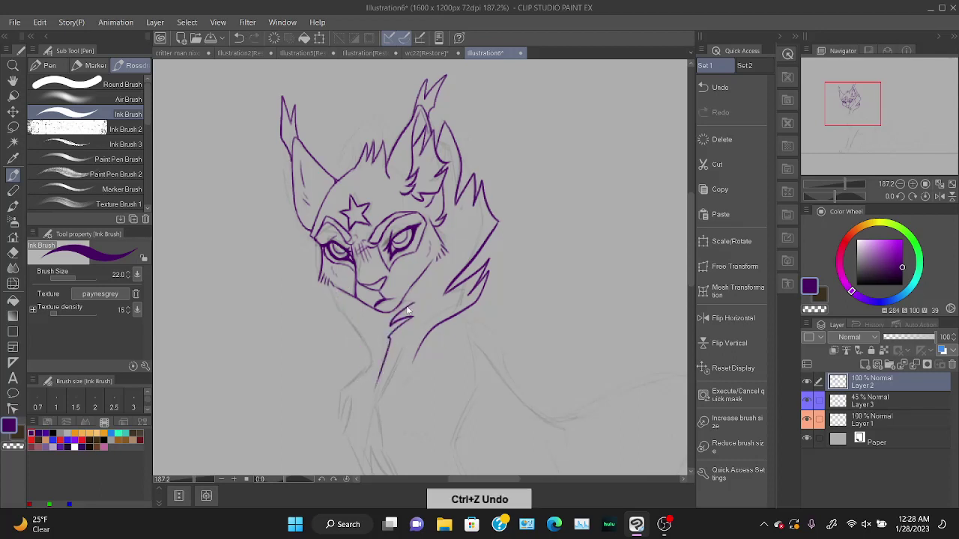
pyautogui.moveTo(417, 300); pyautogui.dragTo(378, 372)
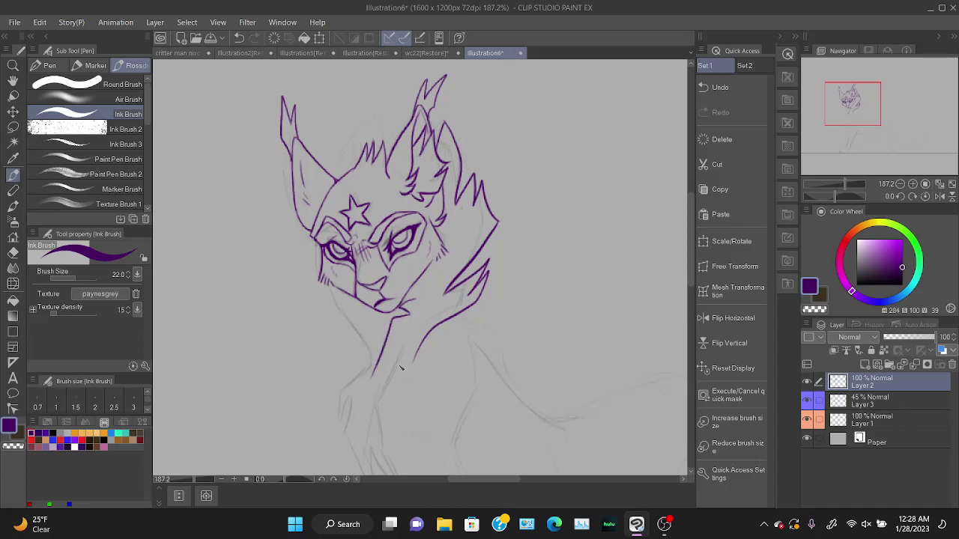
pyautogui.hotkey('ctrl', 'z')
# Ink fur strokes inside the mane, erase the stray line at the upper mane tuft, and return to the Ink Brush.
pyautogui.moveTo(469, 226); pyautogui.dragTo(441, 282)
pyautogui.press('e')
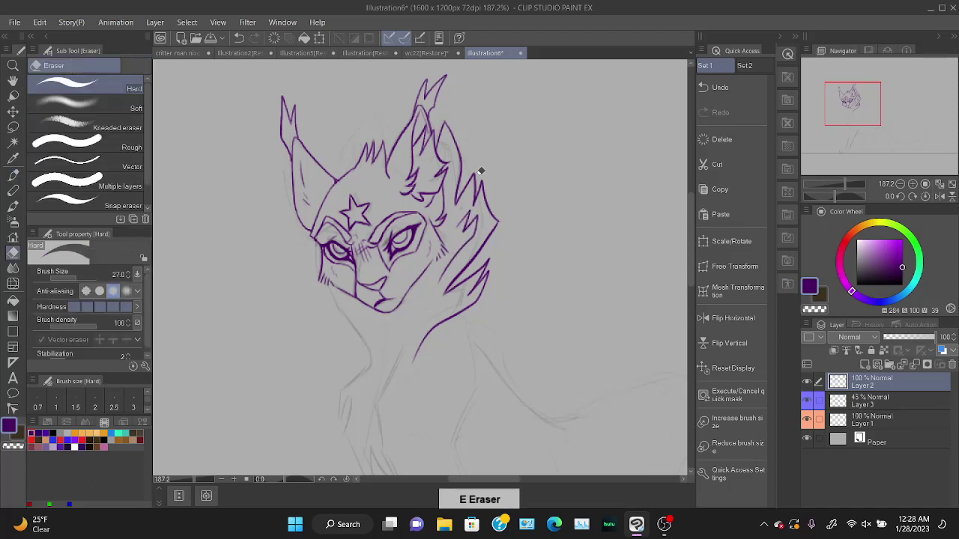
pyautogui.hotkey('ctrl', 'z')
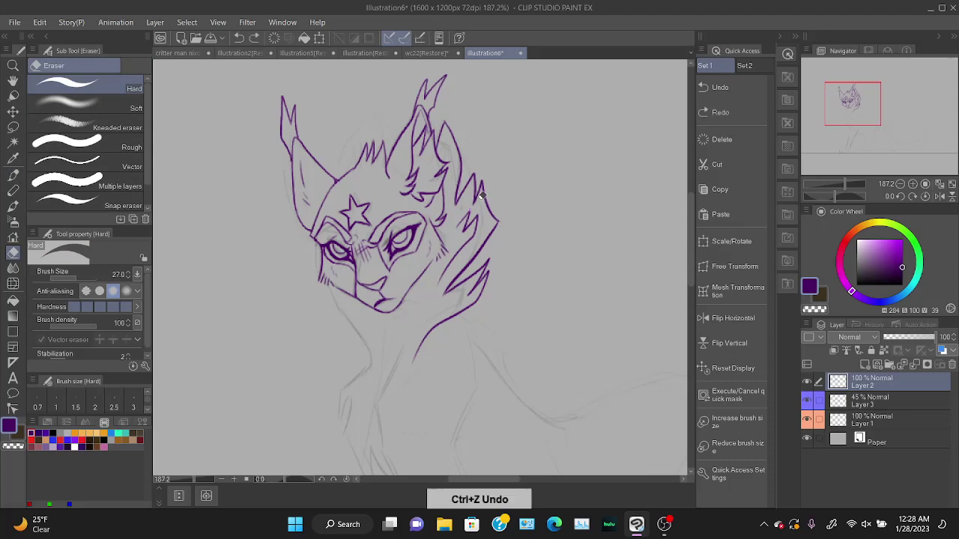
pyautogui.click(480, 197)
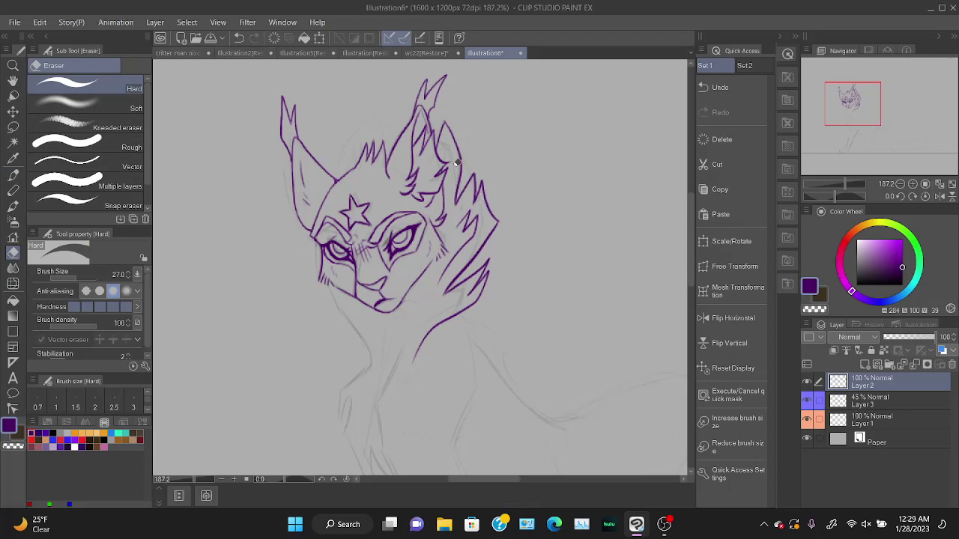
pyautogui.press('b')
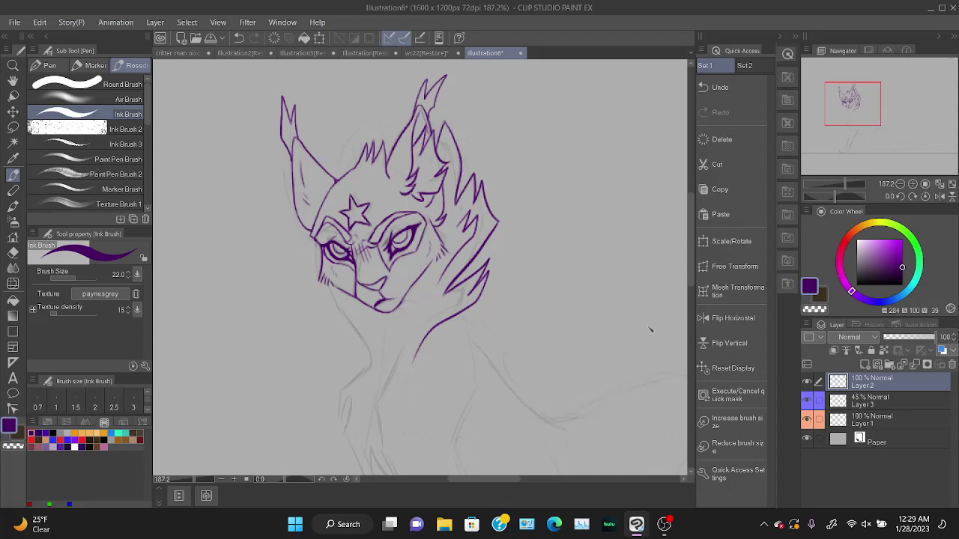
# Flip the canvas horizontally and touch up the fur strokes inside the lower mane lock.
pyautogui.click(734, 319)
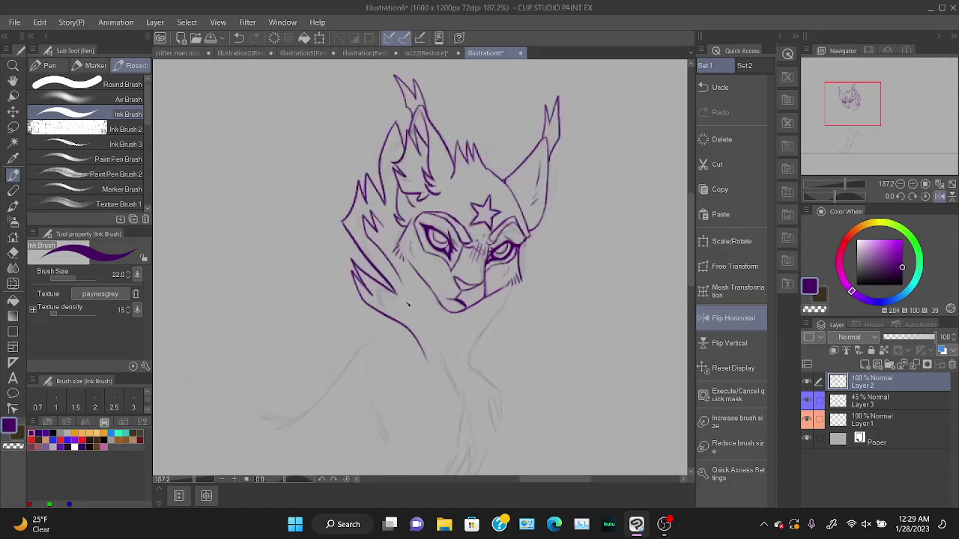
pyautogui.hotkey('ctrl', 'z')
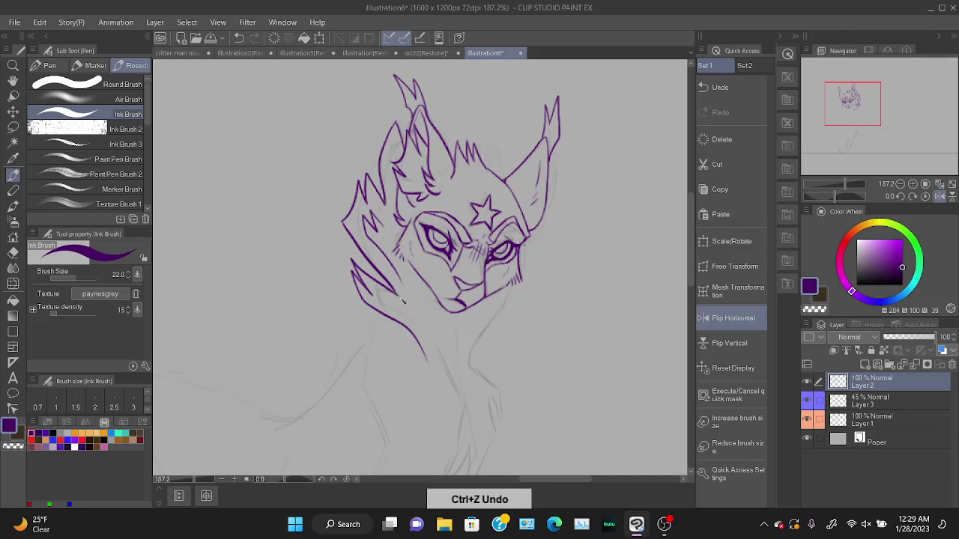
pyautogui.moveTo(389, 289); pyautogui.dragTo(395, 293)
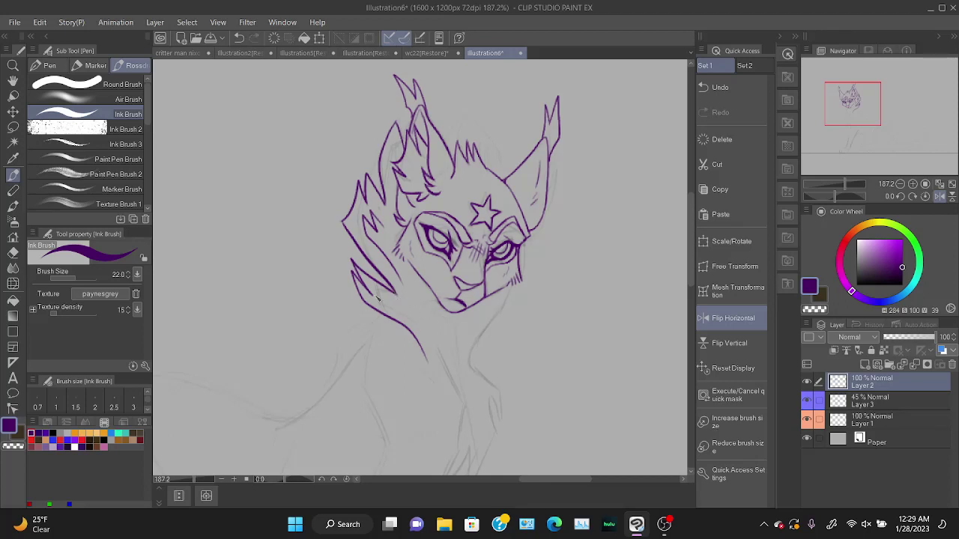
pyautogui.press('e')
pyautogui.hotkey('ctrl', 'z')
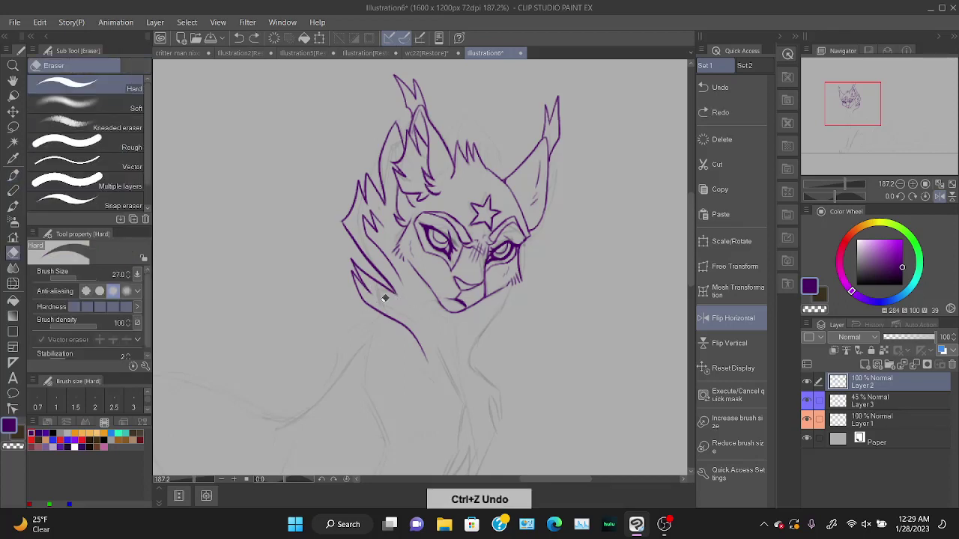
pyautogui.press('b')
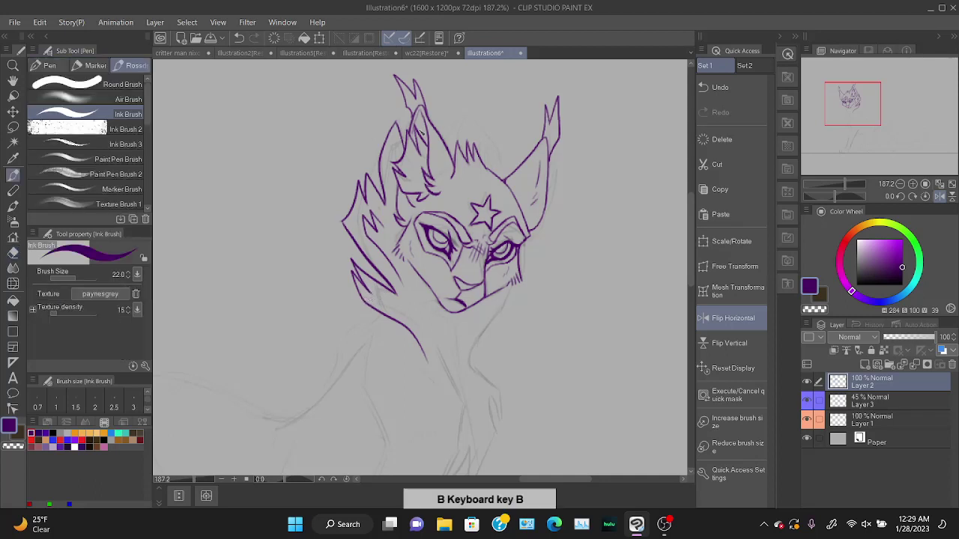
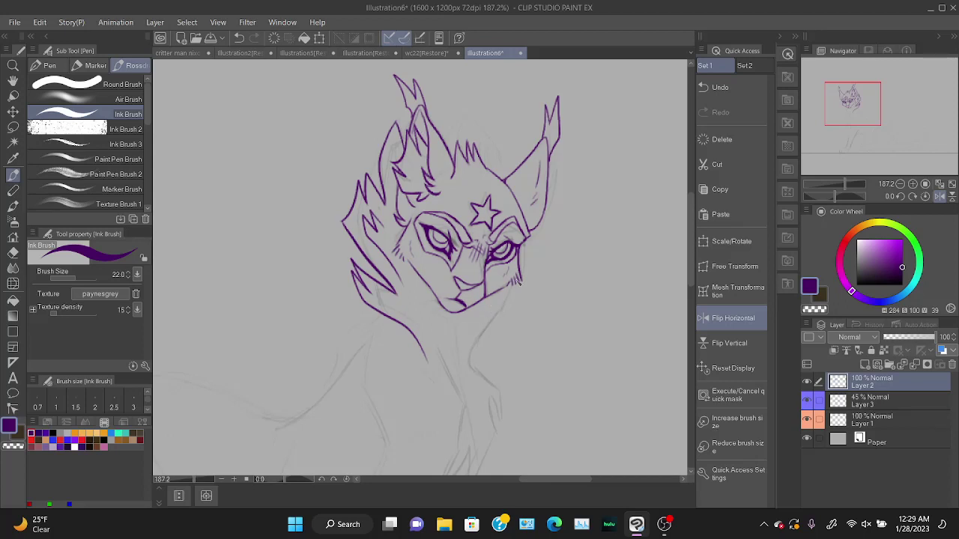
# Ink the curved throat line from the far side of the jaw down to the top of the chest.
pyautogui.moveTo(502, 295); pyautogui.dragTo(463, 347)
pyautogui.hotkey('ctrl', 'z')
pyautogui.moveTo(499, 301); pyautogui.dragTo(462, 362)
pyautogui.hotkey('ctrl', 'z')
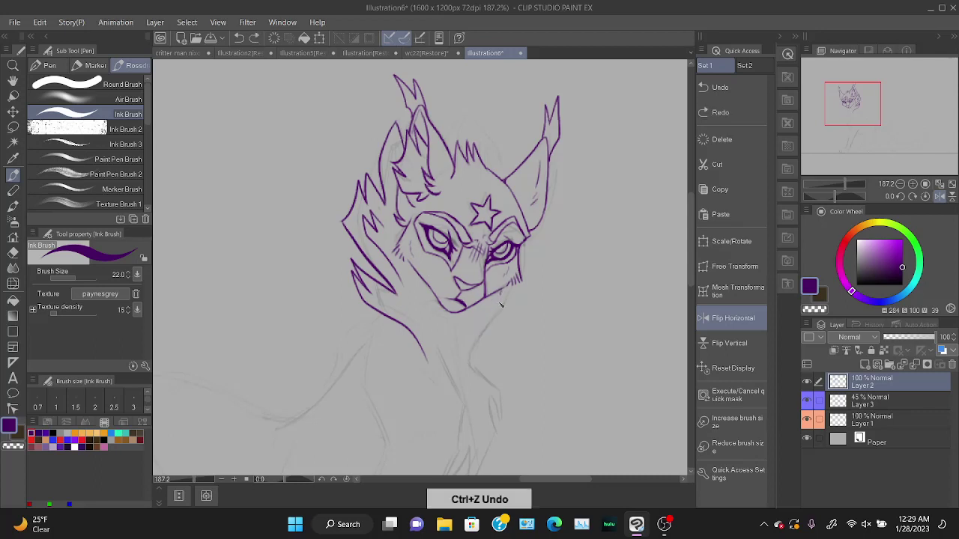
pyautogui.moveTo(505, 293); pyautogui.dragTo(462, 373)
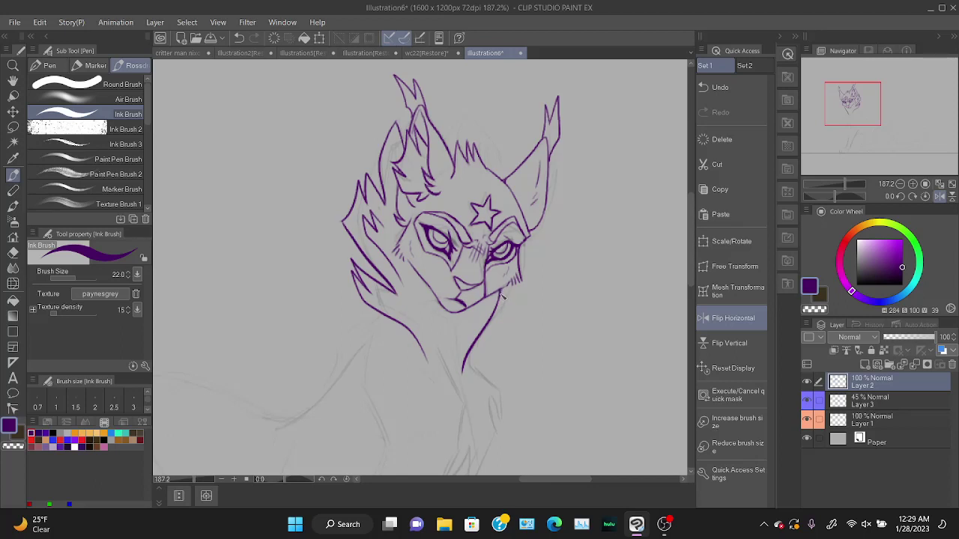
pyautogui.hotkey('ctrl', 'z')
# Ink pointed fur tufts from the base of the throat down the front of the chest.
pyautogui.moveTo(465, 367)
pyautogui.mouseDown()
pyautogui.moveTo(494, 396)
pyautogui.moveTo(496, 435)
pyautogui.moveTo(478, 461)
pyautogui.mouseUp()
pyautogui.hotkey('ctrl', 'z')
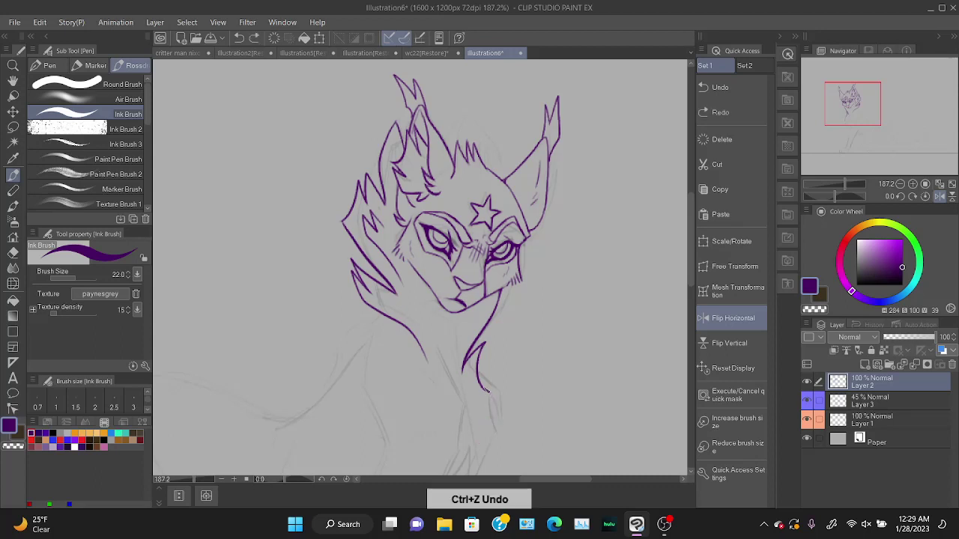
pyautogui.moveTo(489, 391); pyautogui.dragTo(473, 421)
pyautogui.moveTo(822, 123); pyautogui.dragTo(815, 145)
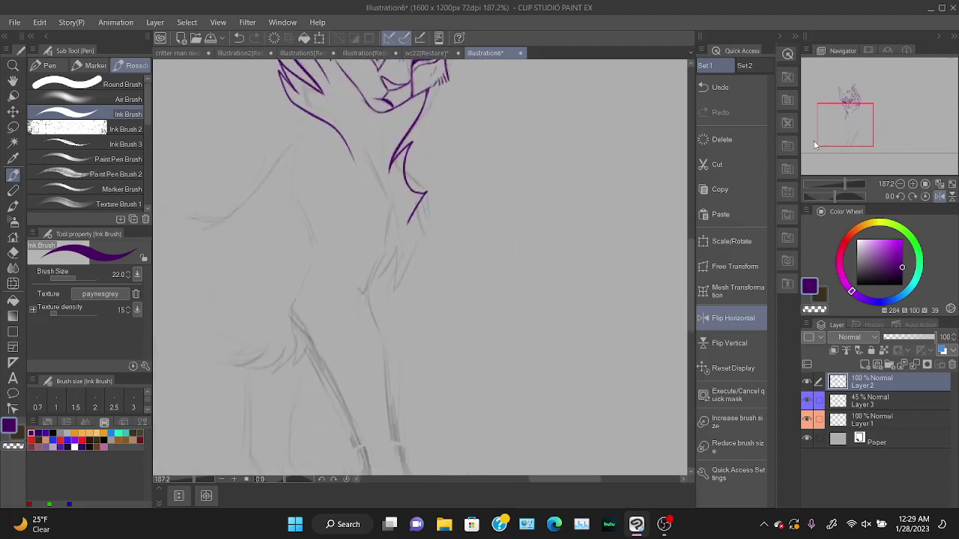
pyautogui.moveTo(413, 223); pyautogui.dragTo(391, 290)
pyautogui.hotkey('ctrl', 'z')
pyautogui.moveTo(424, 205)
pyautogui.mouseDown()
pyautogui.moveTo(410, 232)
pyautogui.moveTo(417, 246)
pyautogui.moveTo(400, 292)
pyautogui.moveTo(399, 261)
pyautogui.moveTo(393, 286)
pyautogui.moveTo(363, 290)
pyautogui.mouseUp()
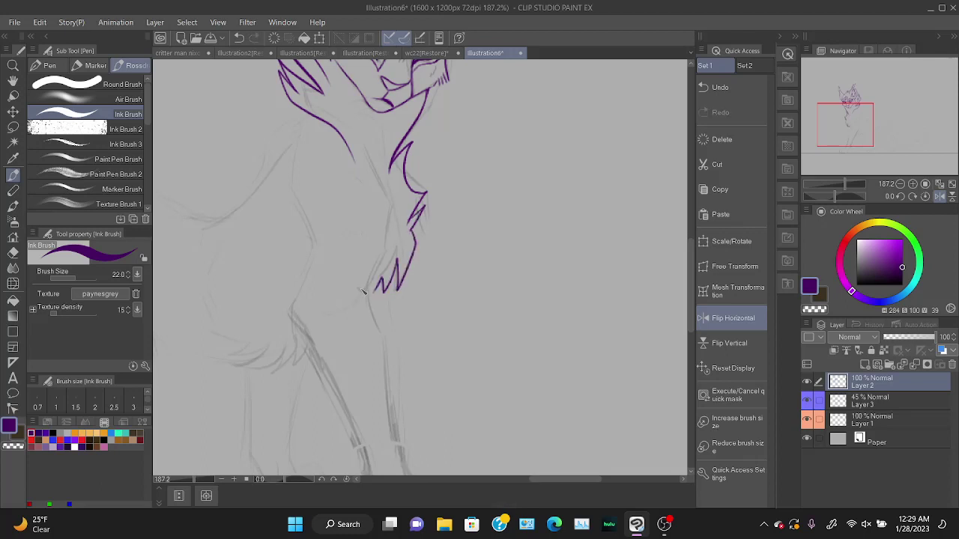
# Replace the lower chest tufts with tighter zigzag fur ending in one large hooked tuft.
pyautogui.hotkey('ctrl', 'z')
pyautogui.moveTo(411, 231)
pyautogui.mouseDown()
pyautogui.moveTo(429, 253)
pyautogui.moveTo(416, 254)
pyautogui.moveTo(402, 304)
pyautogui.moveTo(396, 274)
pyautogui.moveTo(373, 311)
pyautogui.moveTo(399, 311)
pyautogui.moveTo(426, 253)
pyautogui.moveTo(379, 283)
pyautogui.mouseUp()
pyautogui.hotkey('ctrl', 'z')
pyautogui.hotkey('ctrl', 'z')
pyautogui.hotkey('ctrl', 'z')
pyautogui.moveTo(420, 252)
pyautogui.mouseDown()
pyautogui.moveTo(394, 306)
pyautogui.moveTo(386, 281)
pyautogui.mouseUp()
pyautogui.hotkey('ctrl', 'z')
pyautogui.moveTo(420, 252)
pyautogui.mouseDown()
pyautogui.moveTo(397, 297)
pyautogui.moveTo(380, 289)
pyautogui.moveTo(372, 298)
pyautogui.moveTo(396, 263)
pyautogui.moveTo(404, 278)
pyautogui.moveTo(372, 299)
pyautogui.moveTo(408, 267)
pyautogui.mouseUp()
pyautogui.hotkey('ctrl', 'z')
pyautogui.hotkey('ctrl', 'z')
pyautogui.hotkey('ctrl', 'z')
pyautogui.hotkey('ctrl', 'z')
# Try touch-up strokes on the outermost mane point and the nearby head fur.
pyautogui.moveTo(868, 128); pyautogui.dragTo(854, 111)
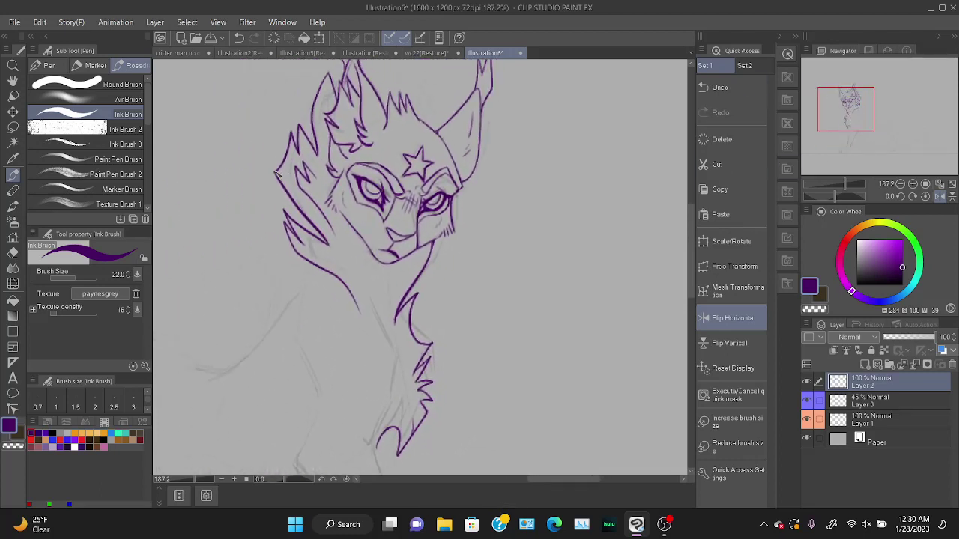
pyautogui.hotkey('ctrl', 'z')
pyautogui.moveTo(275, 173)
pyautogui.mouseDown()
pyautogui.moveTo(284, 183)
pyautogui.moveTo(295, 172)
pyautogui.mouseUp()
pyautogui.hotkey('ctrl', 'z')
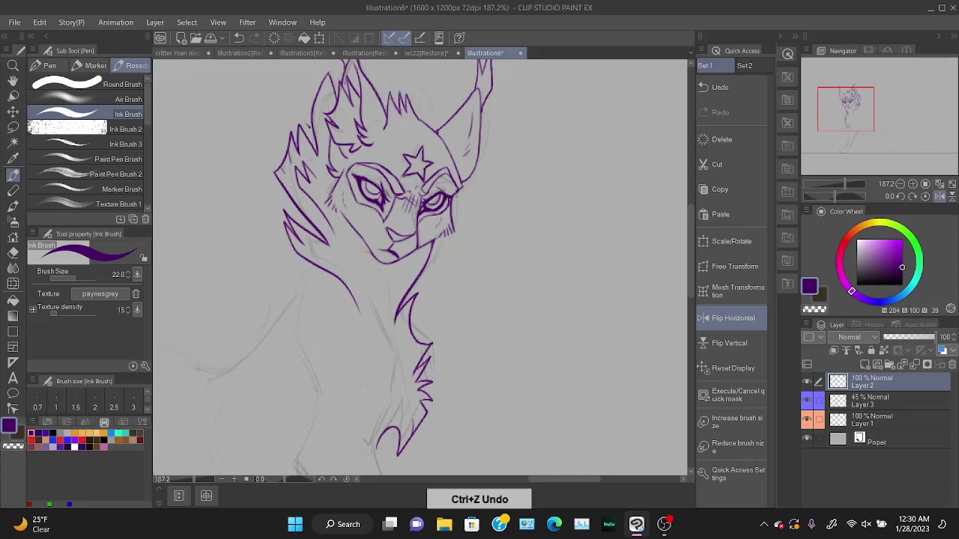
pyautogui.hotkey('ctrl', 'z')
pyautogui.moveTo(400, 131)
pyautogui.mouseDown()
pyautogui.moveTo(426, 138)
pyautogui.moveTo(404, 129)
pyautogui.moveTo(410, 118)
pyautogui.moveTo(429, 143)
pyautogui.moveTo(404, 135)
pyautogui.mouseUp()
pyautogui.hotkey('ctrl', 'z')
pyautogui.hotkey('ctrl', 'z')
pyautogui.hotkey('ctrl', 'z')
pyautogui.moveTo(280, 177)
pyautogui.mouseDown()
pyautogui.moveTo(286, 168)
pyautogui.moveTo(288, 178)
pyautogui.mouseUp()
pyautogui.hotkey('ctrl', 'z')
pyautogui.hotkey('ctrl', 'z')
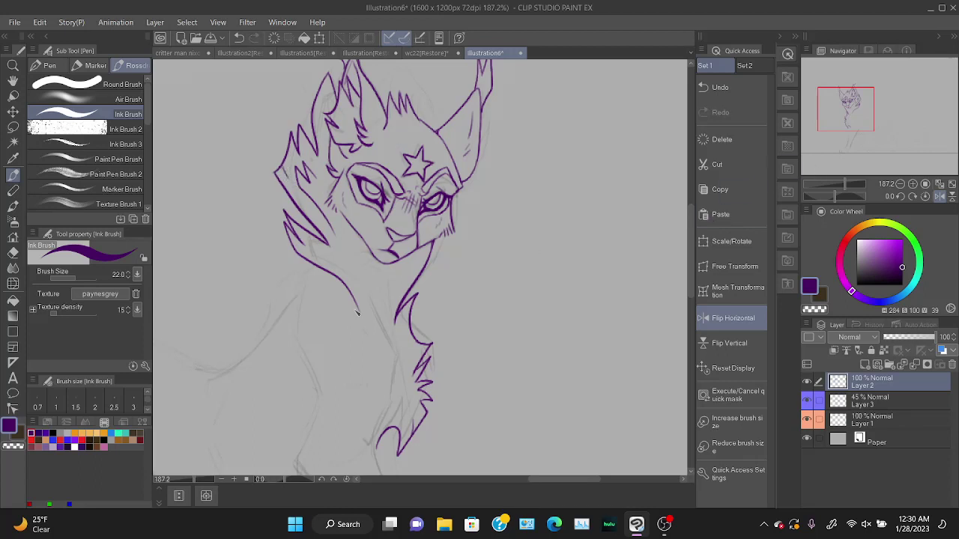
# Extend the mane line from the back of the neck down into jagged points toward the chest.
pyautogui.moveTo(357, 308)
pyautogui.mouseDown()
pyautogui.moveTo(367, 339)
pyautogui.moveTo(357, 362)
pyautogui.moveTo(373, 334)
pyautogui.moveTo(361, 367)
pyautogui.mouseUp()
pyautogui.hotkey('ctrl', 'z')
pyautogui.moveTo(361, 367)
pyautogui.mouseDown()
pyautogui.moveTo(381, 333)
pyautogui.moveTo(388, 441)
pyautogui.mouseUp()
pyautogui.hotkey('ctrl', 'z')
pyautogui.moveTo(854, 121); pyautogui.dragTo(860, 132)
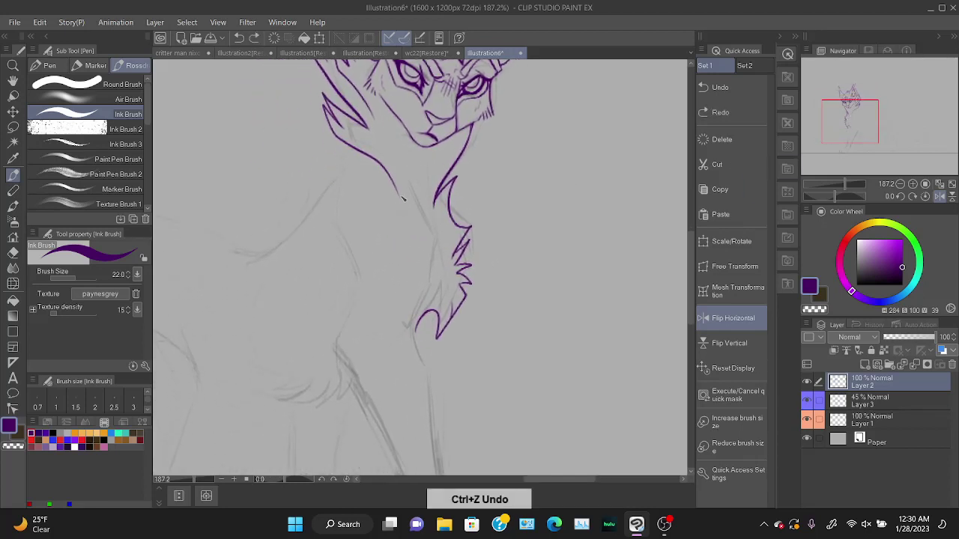
pyautogui.hotkey('ctrl', 'z')
pyautogui.moveTo(398, 188)
pyautogui.mouseDown()
pyautogui.moveTo(409, 225)
pyautogui.moveTo(401, 219)
pyautogui.mouseUp()
pyautogui.hotkey('ctrl', 'z')
pyautogui.moveTo(390, 176)
pyautogui.mouseDown()
pyautogui.moveTo(405, 234)
pyautogui.moveTo(409, 204)
pyautogui.moveTo(402, 245)
pyautogui.moveTo(413, 201)
pyautogui.moveTo(426, 288)
pyautogui.mouseUp()
pyautogui.hotkey('ctrl', 'z')
pyautogui.hotkey('ctrl', 'z')
pyautogui.hotkey('ctrl', 'z')
pyautogui.moveTo(411, 210)
pyautogui.mouseDown()
pyautogui.moveTo(409, 247)
pyautogui.moveTo(425, 271)
pyautogui.mouseUp()
pyautogui.hotkey('ctrl', 'z')
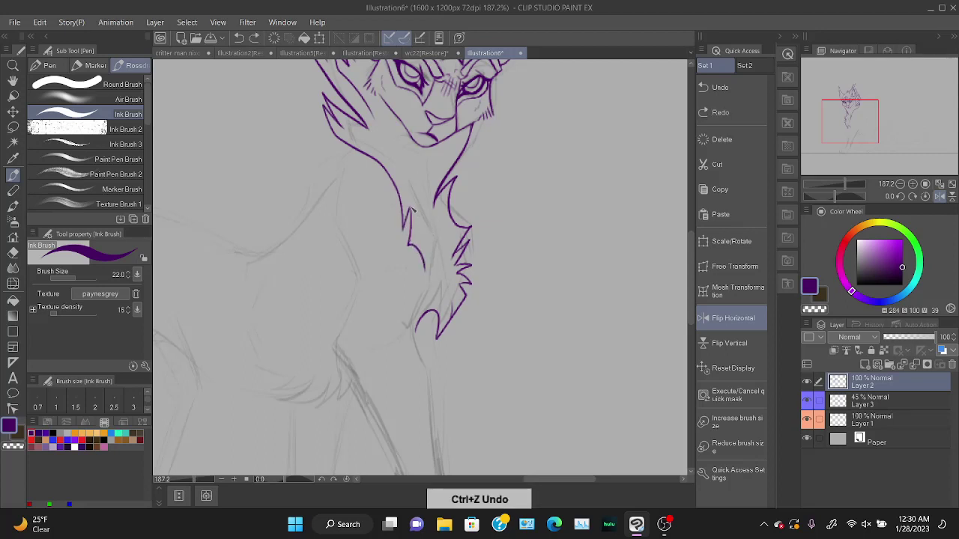
# Redraw the jagged end of the mane line as a single sharp notch with a slanting stroke toward the chest.
pyautogui.moveTo(411, 209); pyautogui.dragTo(411, 219)
pyautogui.hotkey('ctrl', 'z')
pyautogui.moveTo(426, 270); pyautogui.dragTo(416, 330)
pyautogui.hotkey('ctrl', 'z')
pyautogui.moveTo(425, 270)
pyautogui.mouseDown()
pyautogui.moveTo(410, 335)
pyautogui.moveTo(420, 311)
pyautogui.moveTo(424, 368)
pyautogui.mouseUp()
pyautogui.hotkey('ctrl', 'z')
pyautogui.hotkey('ctrl', 'z')
pyautogui.hotkey('ctrl', 'z')
pyautogui.moveTo(408, 221)
pyautogui.mouseDown()
pyautogui.moveTo(424, 224)
pyautogui.moveTo(429, 242)
pyautogui.moveTo(404, 231)
pyautogui.moveTo(421, 208)
pyautogui.moveTo(435, 248)
pyautogui.mouseUp()
pyautogui.hotkey('ctrl', 'z')
pyautogui.hotkey('ctrl', 'z')
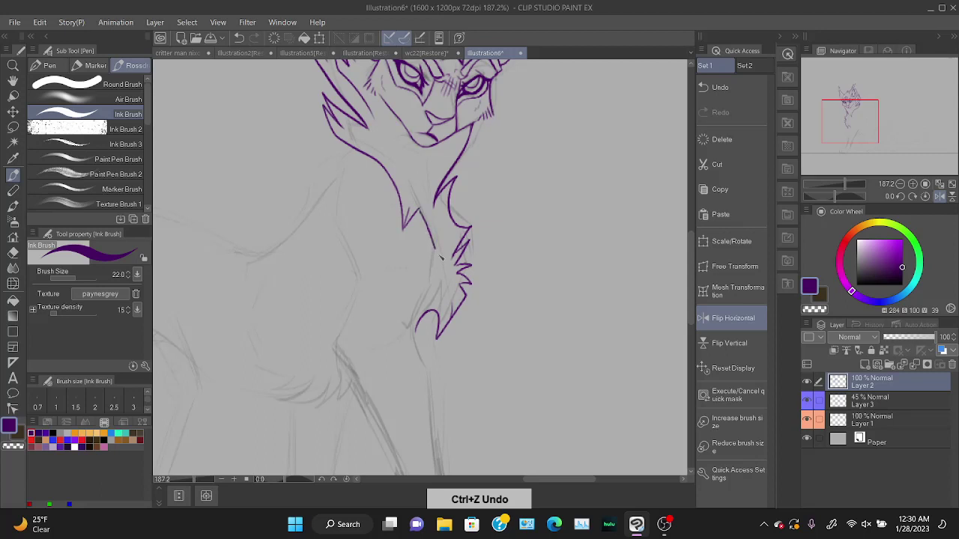
# Ink a smooth curved line from the mane notch down to the hooked tuft at the bottom of the chest.
pyautogui.hotkey('ctrl', 'z')
pyautogui.moveTo(422, 208)
pyautogui.mouseDown()
pyautogui.moveTo(436, 241)
pyautogui.moveTo(433, 228)
pyautogui.moveTo(432, 282)
pyautogui.mouseUp()
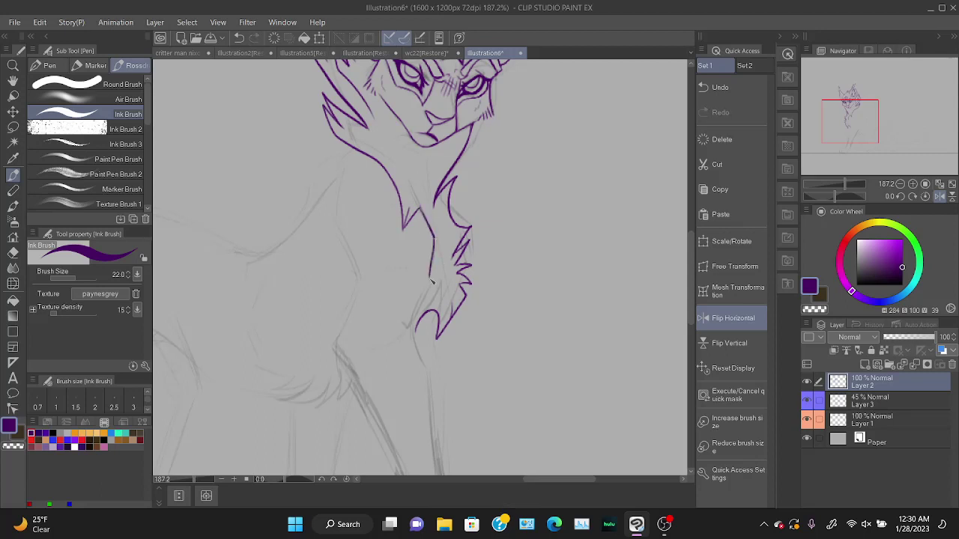
pyautogui.hotkey('ctrl', 'z')
pyautogui.moveTo(433, 237); pyautogui.dragTo(412, 327)
pyautogui.hotkey('ctrl', 'z')
pyautogui.moveTo(434, 236)
pyautogui.mouseDown()
pyautogui.moveTo(415, 336)
pyautogui.moveTo(438, 264)
pyautogui.moveTo(411, 332)
pyautogui.mouseUp()
pyautogui.hotkey('ctrl', 'z')
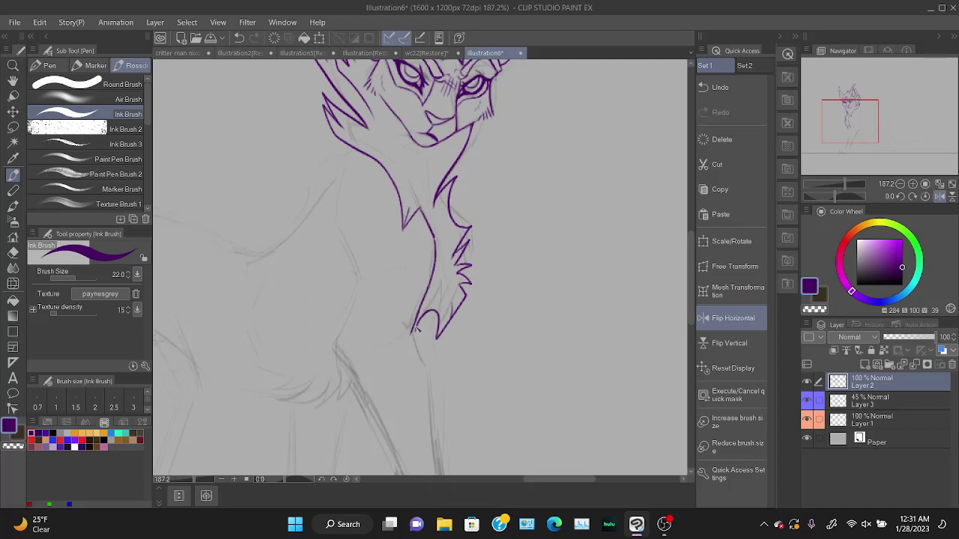
pyautogui.hotkey('ctrl', 'z')
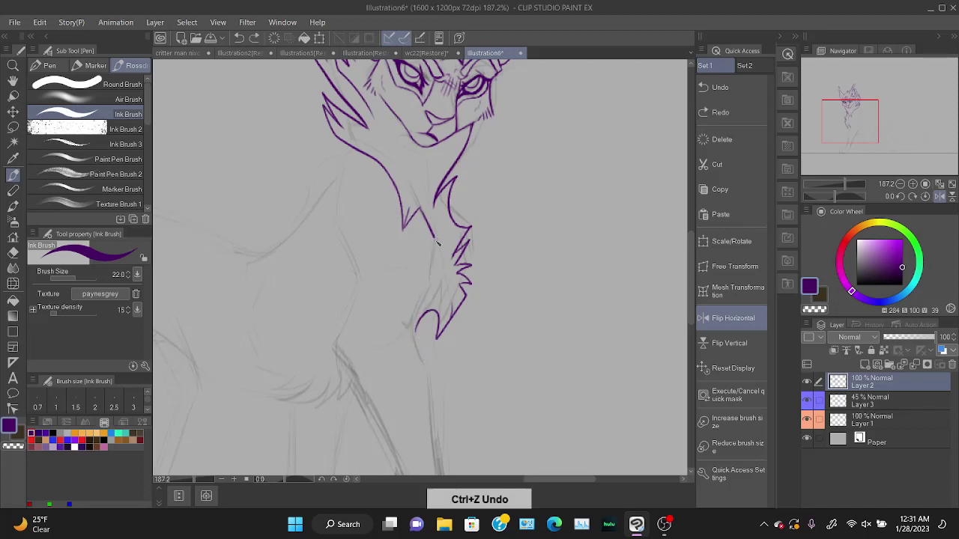
pyautogui.moveTo(436, 238); pyautogui.dragTo(413, 339)
pyautogui.hotkey('ctrl', 'z')
pyautogui.moveTo(435, 238)
pyautogui.mouseDown()
pyautogui.moveTo(414, 342)
pyautogui.moveTo(435, 238)
pyautogui.mouseUp()
pyautogui.hotkey('ctrl', 'z')
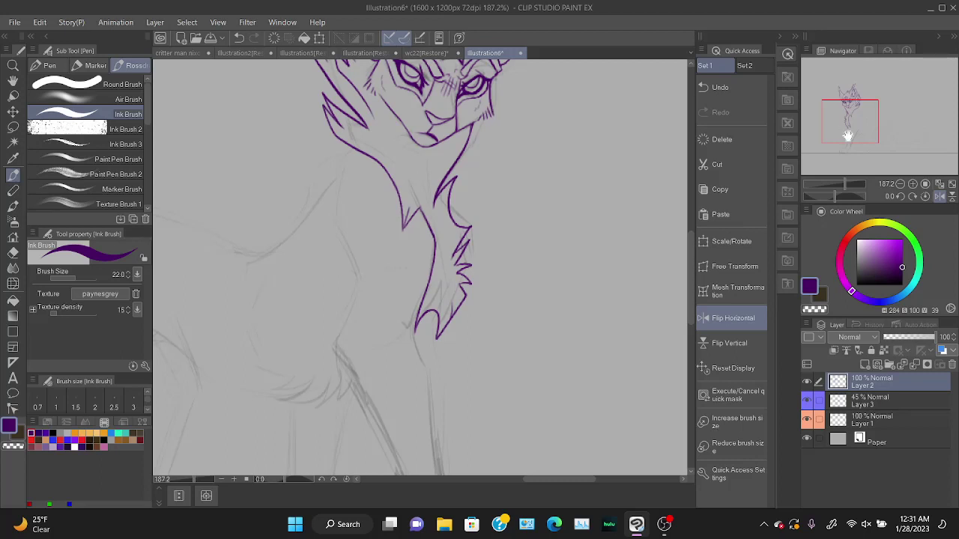
# Ink the rear shoulder line of the front leg down to a pointed fur tuft at the elbow.
pyautogui.moveTo(852, 129)
pyautogui.mouseDown()
pyautogui.moveTo(847, 149)
pyautogui.moveTo(854, 145)
pyautogui.mouseUp()
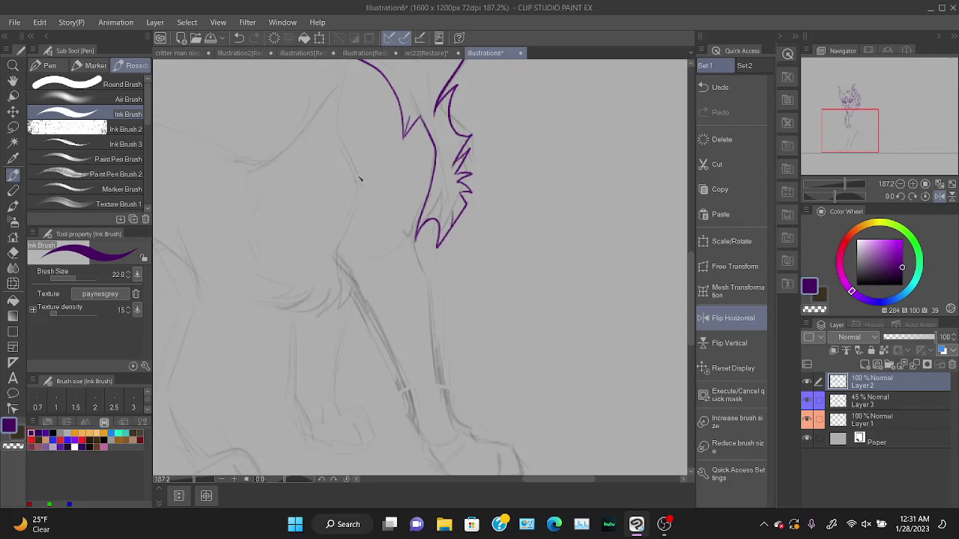
pyautogui.moveTo(346, 159)
pyautogui.mouseDown()
pyautogui.moveTo(356, 198)
pyautogui.moveTo(322, 270)
pyautogui.mouseUp()
pyautogui.hotkey('ctrl', 'z')
pyautogui.moveTo(356, 201)
pyautogui.mouseDown()
pyautogui.moveTo(328, 276)
pyautogui.moveTo(341, 268)
pyautogui.moveTo(352, 284)
pyautogui.moveTo(400, 385)
pyautogui.mouseUp()
pyautogui.hotkey('ctrl', 'z')
# Try inking the back edge of the front leg from the elbow tuft to the ankle.
pyautogui.moveTo(349, 279); pyautogui.dragTo(400, 387)
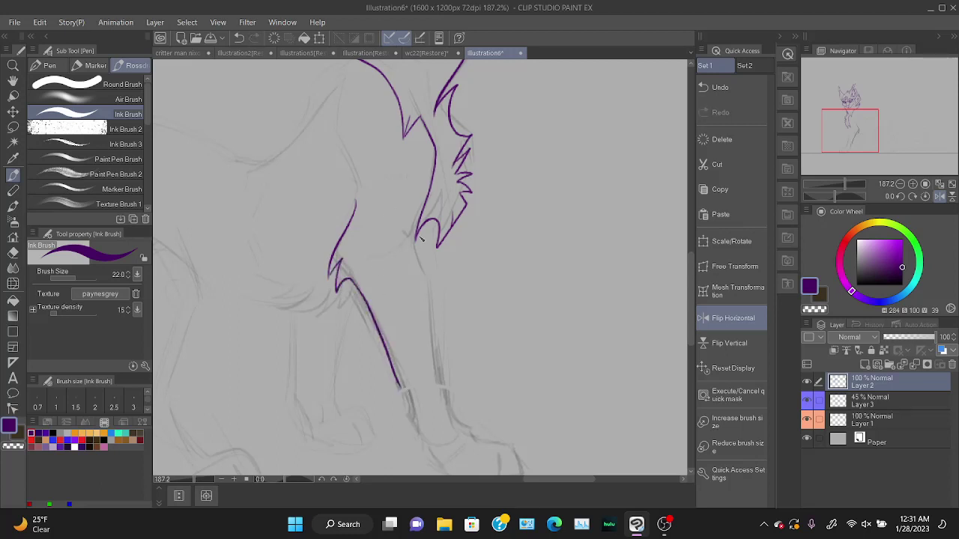
pyautogui.hotkey('ctrl', 'z')
pyautogui.moveTo(352, 282); pyautogui.dragTo(412, 398)
pyautogui.hotkey('ctrl', 'z')
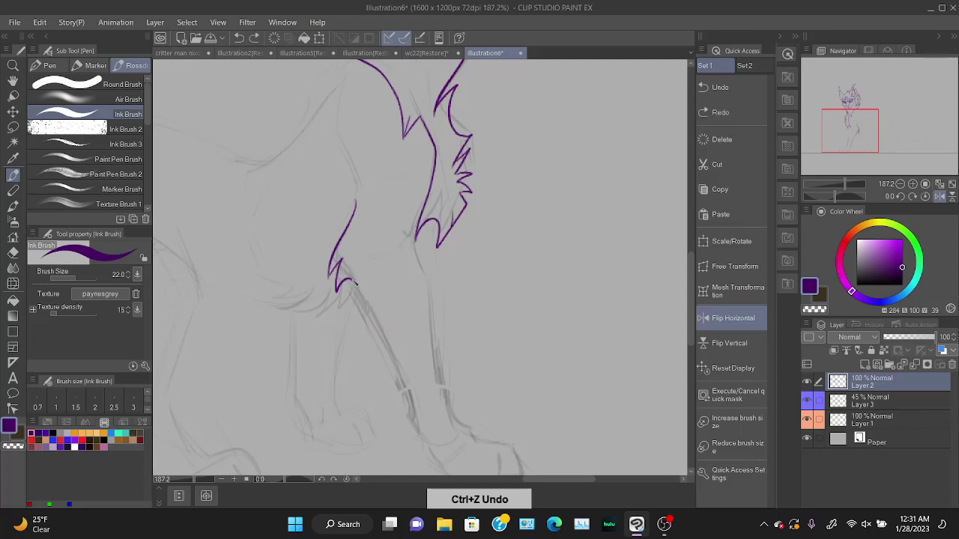
pyautogui.moveTo(355, 283); pyautogui.dragTo(400, 388)
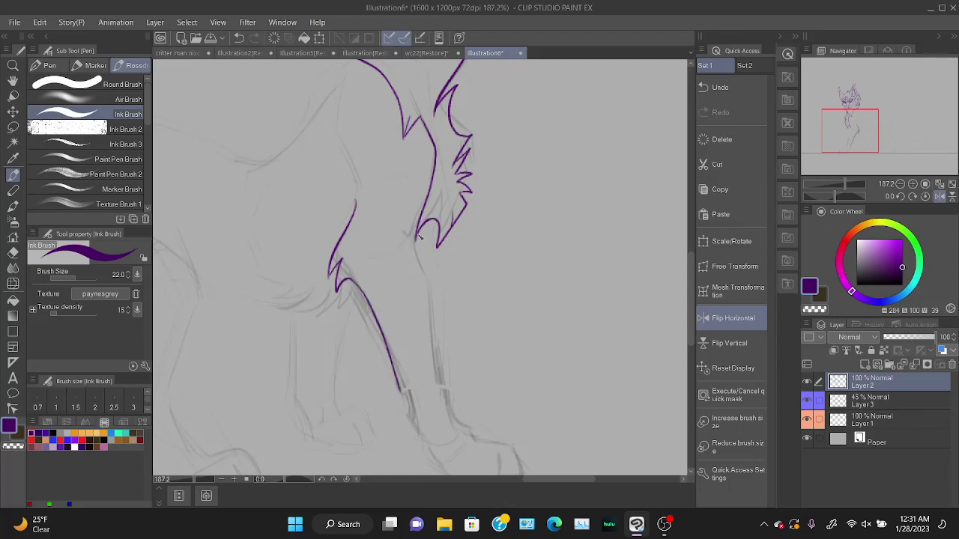
# Remove the leg's back edge and ink its front edge from the hooked chest tuft to the ankle.
pyautogui.moveTo(418, 235); pyautogui.dragTo(442, 399)
pyautogui.hotkey('ctrl', 'z')
pyautogui.hotkey('ctrl', 'z')
pyautogui.moveTo(418, 236); pyautogui.dragTo(440, 383)
pyautogui.moveTo(418, 236); pyautogui.dragTo(416, 240)
pyautogui.hotkey('ctrl', 'z')
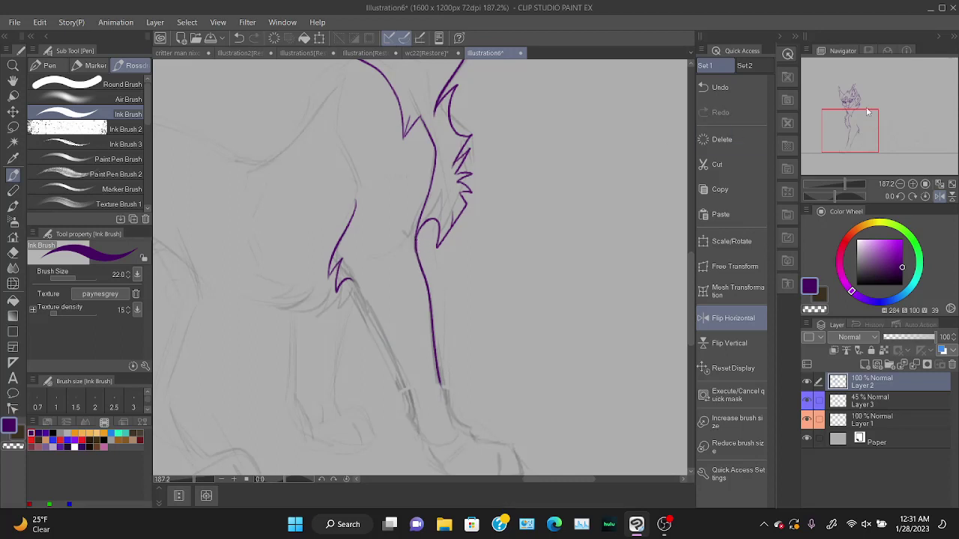
# Continue the leg's front edge past the ankle and over the top of the paw to the toe tip.
pyautogui.moveTo(869, 112); pyautogui.dragTo(873, 142)
pyautogui.moveTo(479, 234); pyautogui.dragTo(516, 289)
pyautogui.hotkey('ctrl', 'z')
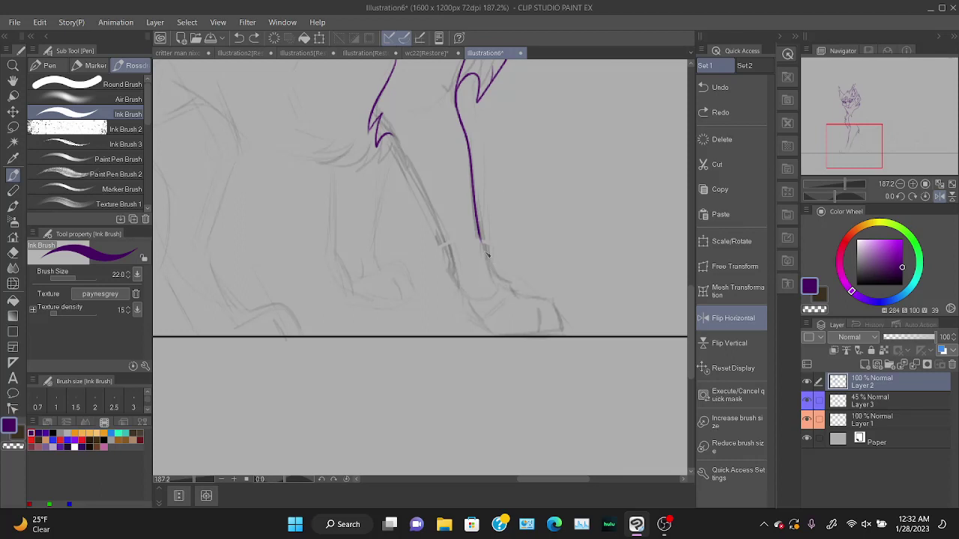
pyautogui.hotkey('ctrl', 'z')
pyautogui.moveTo(479, 230); pyautogui.dragTo(494, 272)
pyautogui.hotkey('ctrl', 'z')
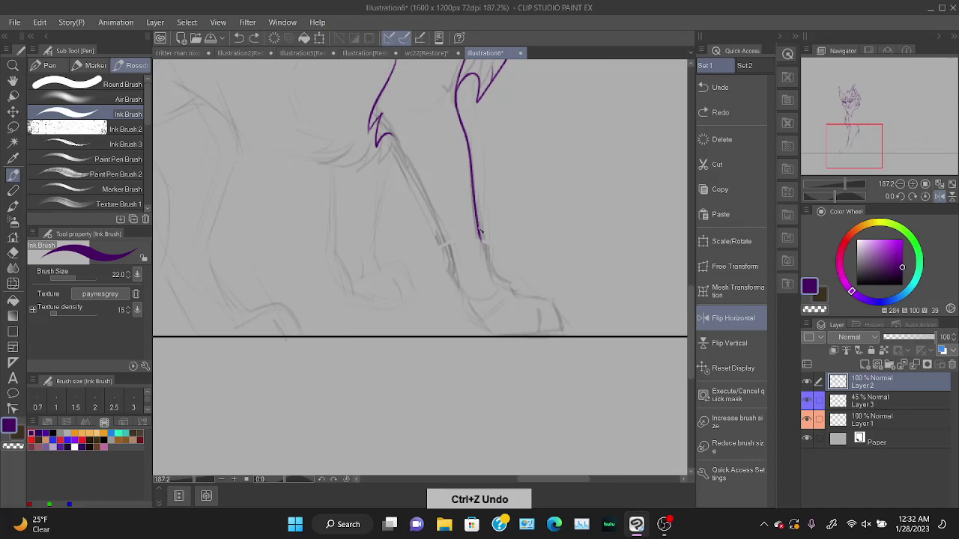
pyautogui.moveTo(480, 234); pyautogui.dragTo(499, 273)
pyautogui.hotkey('ctrl', 'z')
pyautogui.moveTo(480, 234)
pyautogui.mouseDown()
pyautogui.moveTo(503, 282)
pyautogui.moveTo(513, 278)
pyautogui.moveTo(549, 305)
pyautogui.moveTo(569, 337)
pyautogui.mouseUp()
pyautogui.hotkey('ctrl', 'z')
pyautogui.moveTo(513, 294)
pyautogui.mouseDown()
pyautogui.moveTo(559, 323)
pyautogui.moveTo(553, 310)
pyautogui.moveTo(559, 339)
pyautogui.mouseUp()
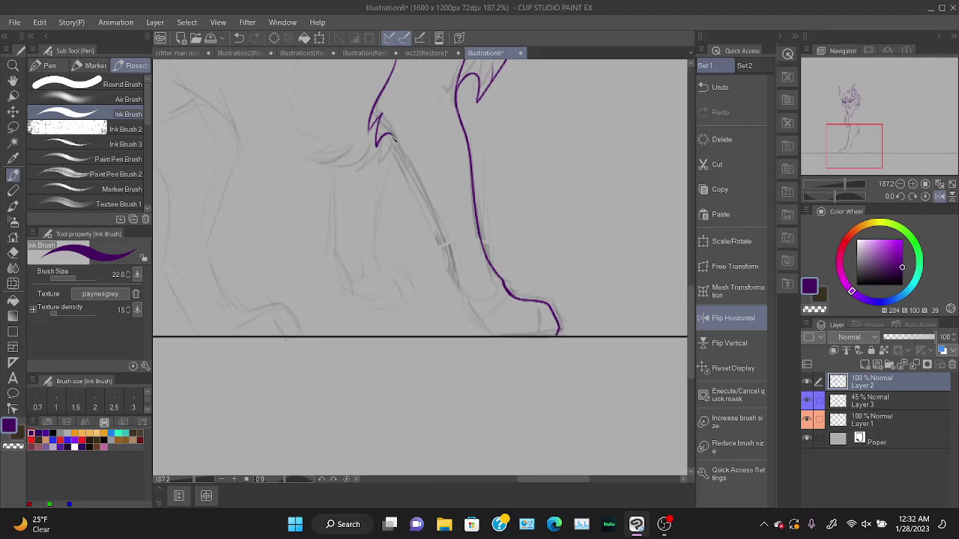
# Ink the back edge of the front leg from the elbow tuft through the ankle to the heel of the paw.
pyautogui.moveTo(395, 140); pyautogui.dragTo(448, 262)
pyautogui.hotkey('ctrl', 'z')
pyautogui.moveTo(391, 137); pyautogui.dragTo(444, 262)
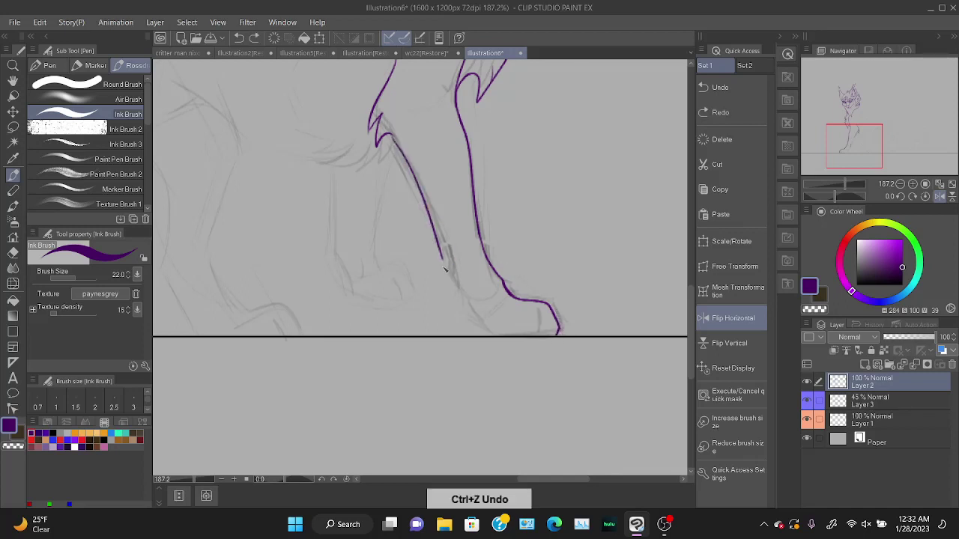
pyautogui.hotkey('ctrl', 'z')
pyautogui.moveTo(391, 136)
pyautogui.mouseDown()
pyautogui.moveTo(451, 285)
pyautogui.moveTo(474, 309)
pyautogui.mouseUp()
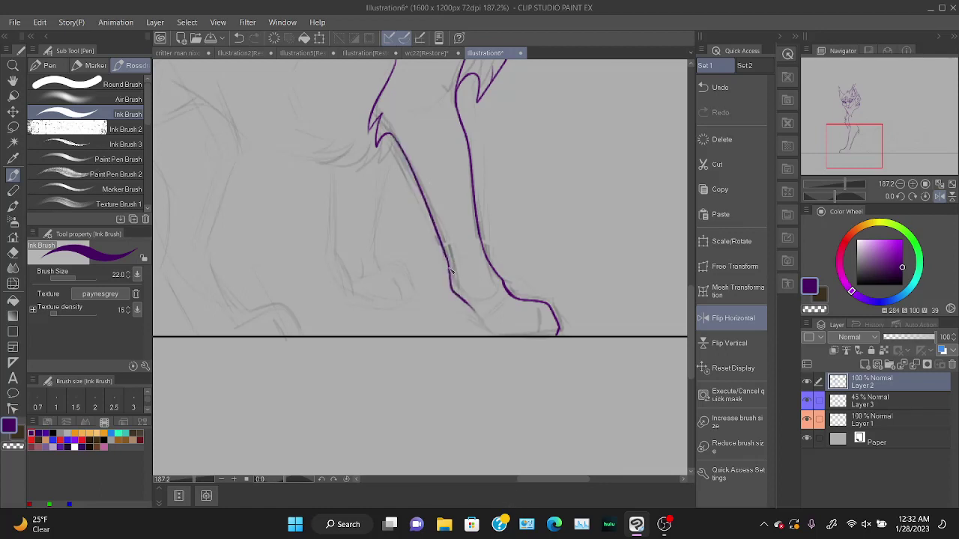
pyautogui.hotkey('ctrl', 'z')
pyautogui.moveTo(450, 268); pyautogui.dragTo(487, 336)
pyautogui.hotkey('ctrl', 'z')
# Flip the canvas back and ink the paw's flat sole, a curved toe line and a short ankle stroke.
pyautogui.click(724, 320)
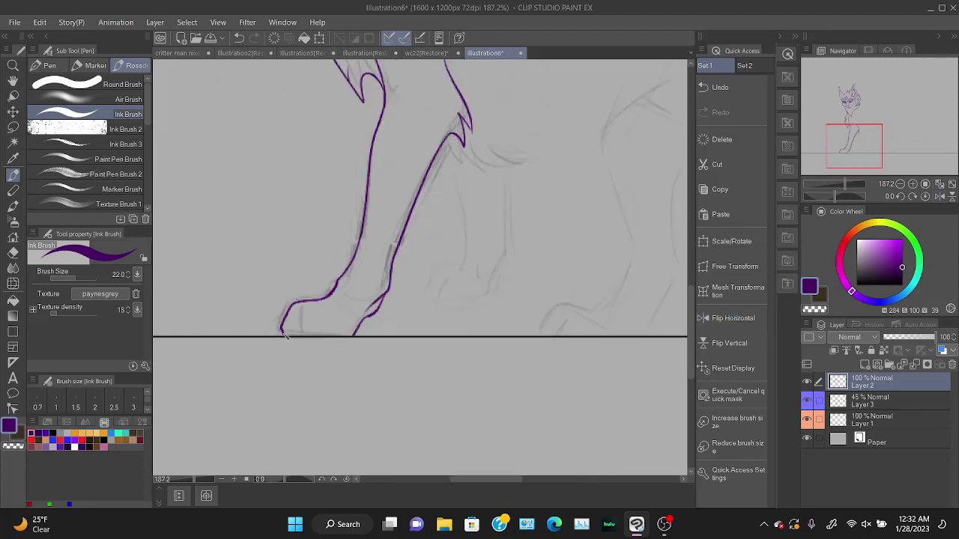
pyautogui.moveTo(292, 338); pyautogui.dragTo(354, 336)
pyautogui.hotkey('ctrl', 'z')
pyautogui.hotkey('ctrl', 'z')
pyautogui.moveTo(283, 332)
pyautogui.mouseDown()
pyautogui.moveTo(324, 341)
pyautogui.moveTo(358, 335)
pyautogui.mouseUp()
pyautogui.hotkey('ctrl', 'z')
pyautogui.moveTo(321, 341)
pyautogui.mouseDown()
pyautogui.moveTo(350, 337)
pyautogui.moveTo(286, 334)
pyautogui.moveTo(356, 337)
pyautogui.moveTo(305, 312)
pyautogui.mouseUp()
pyautogui.hotkey('ctrl', 'z')
pyautogui.hotkey('ctrl', 'z')
pyautogui.press('e')
pyautogui.press('b')
pyautogui.hotkey('ctrl', 'z')
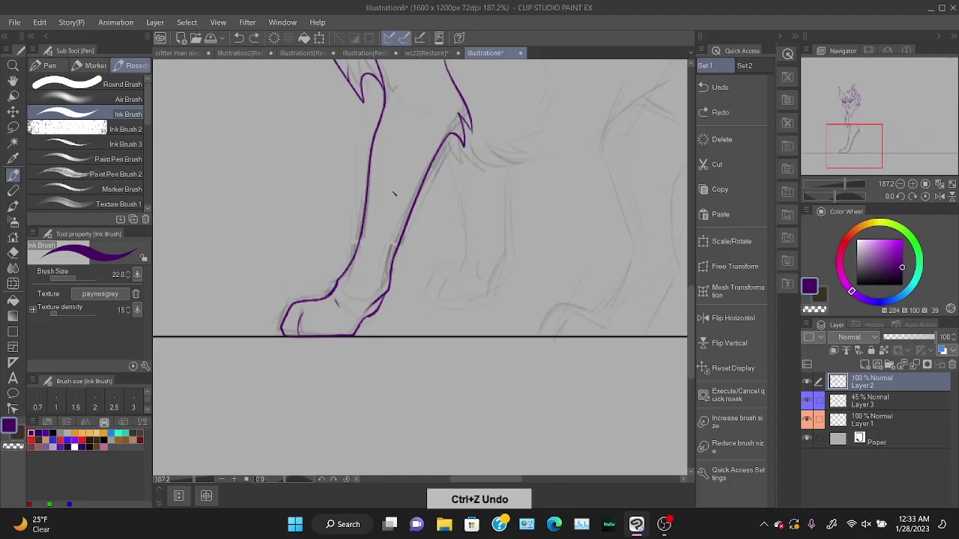
# Ink short fur strokes above the elbow tuft, on the shoulder and beside the lower chest.
pyautogui.moveTo(857, 141); pyautogui.dragTo(858, 126)
pyautogui.moveTo(434, 230)
pyautogui.mouseDown()
pyautogui.moveTo(446, 249)
pyautogui.moveTo(437, 242)
pyautogui.moveTo(429, 284)
pyautogui.mouseUp()
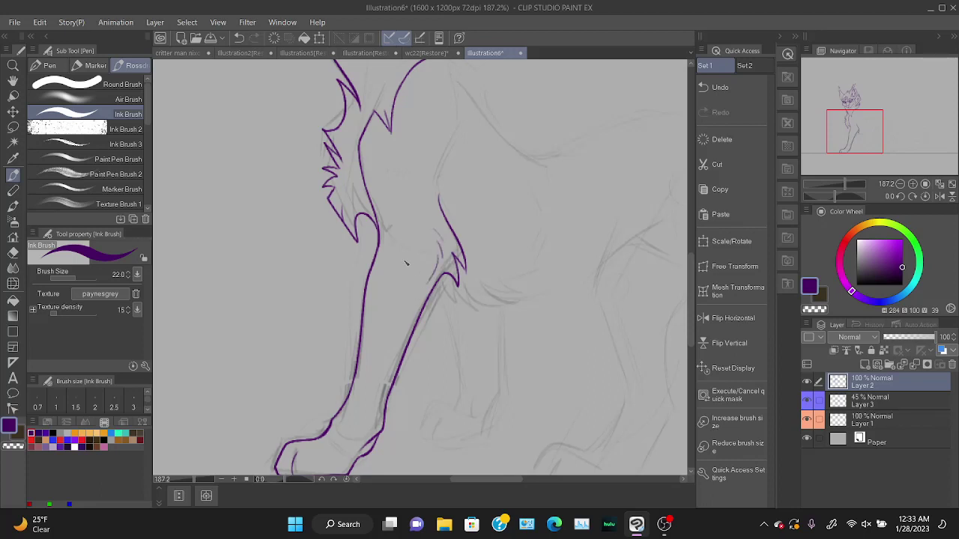
pyautogui.moveTo(439, 197); pyautogui.dragTo(459, 152)
pyautogui.hotkey('ctrl', 'z')
pyautogui.hotkey('ctrl', 'z')
pyautogui.moveTo(848, 122); pyautogui.dragTo(860, 112)
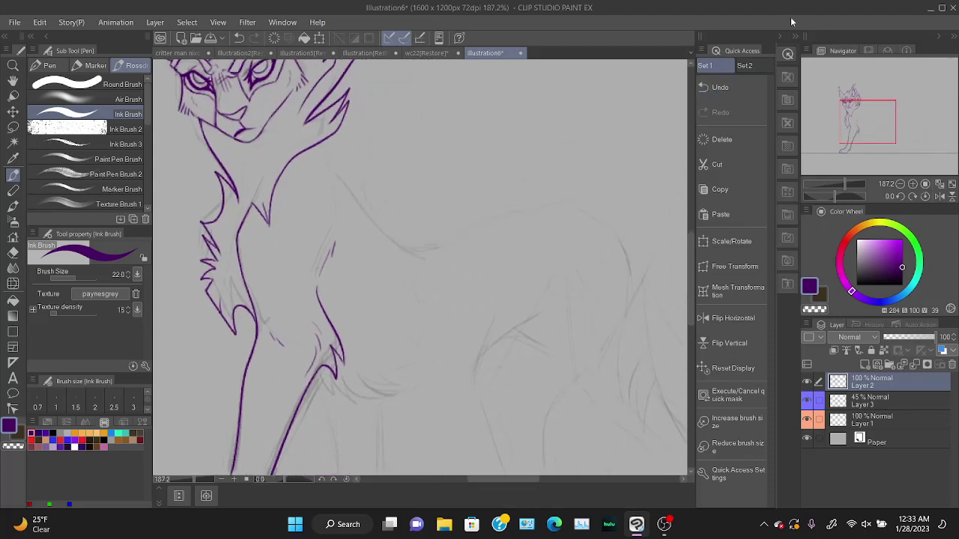
# Ink the shoulder line from the base of the neck, ending in a jagged fur tuft behind the shoulder.
pyautogui.moveTo(313, 148); pyautogui.dragTo(342, 187)
pyautogui.hotkey('ctrl', 'z')
pyautogui.moveTo(313, 147)
pyautogui.mouseDown()
pyautogui.moveTo(347, 194)
pyautogui.moveTo(337, 204)
pyautogui.moveTo(343, 226)
pyautogui.moveTo(332, 187)
pyautogui.mouseUp()
pyautogui.hotkey('ctrl', 'z')
pyautogui.press('e')
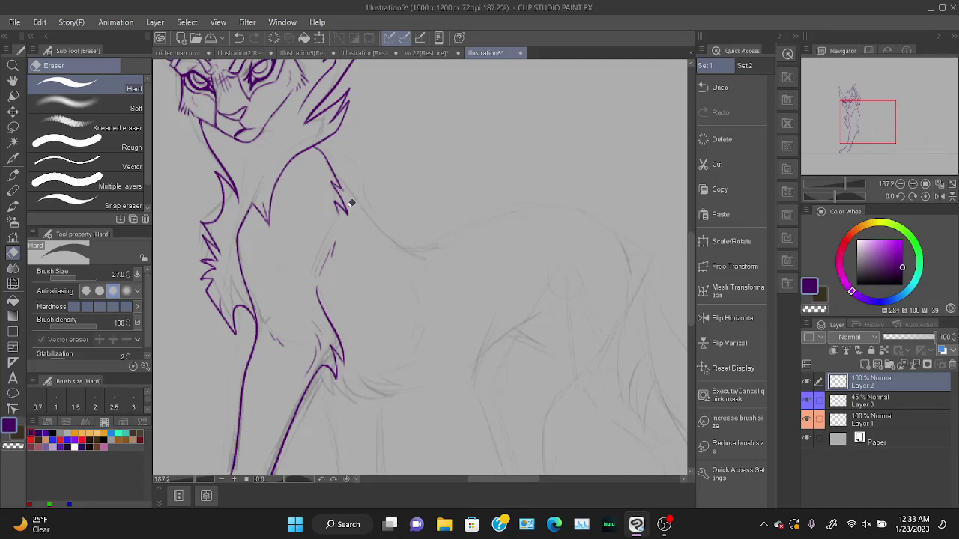
pyautogui.press('b')
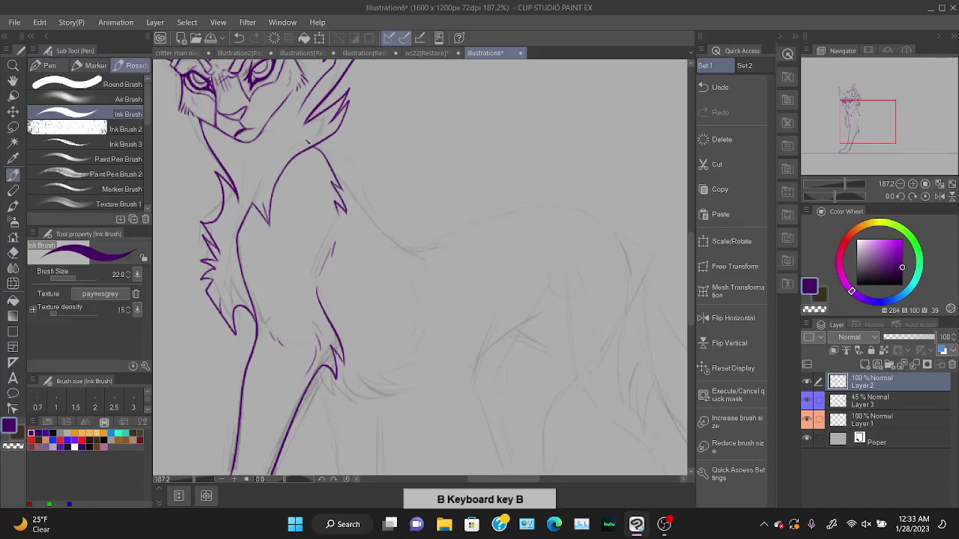
# Ink a smooth back line from the shoulder tuft down to the dip of the back, following the sketch.
pyautogui.moveTo(335, 187); pyautogui.dragTo(418, 260)
pyautogui.hotkey('ctrl', 'z')
pyautogui.hotkey('ctrl', 'z')
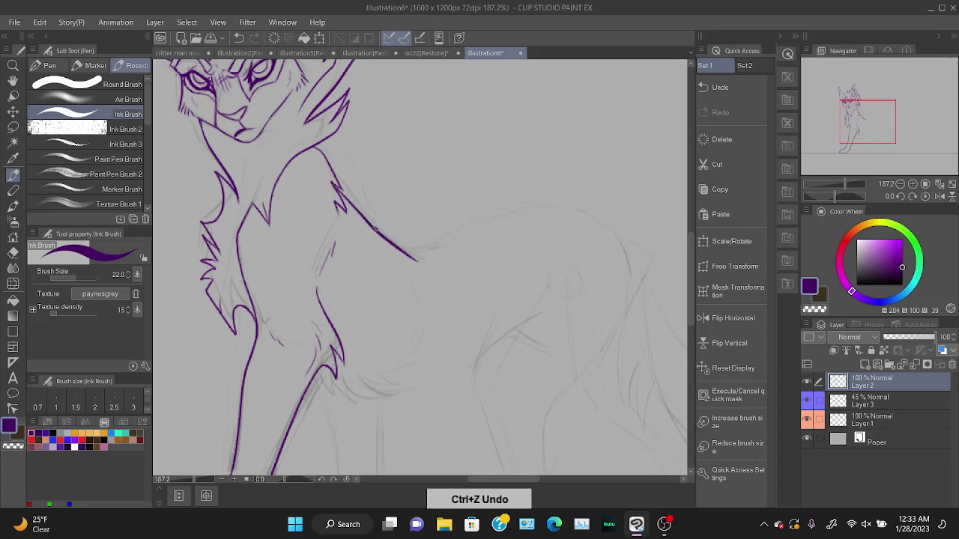
pyautogui.hotkey('ctrl', 'z')
pyautogui.moveTo(333, 185); pyautogui.dragTo(414, 256)
pyautogui.hotkey('ctrl', 'z')
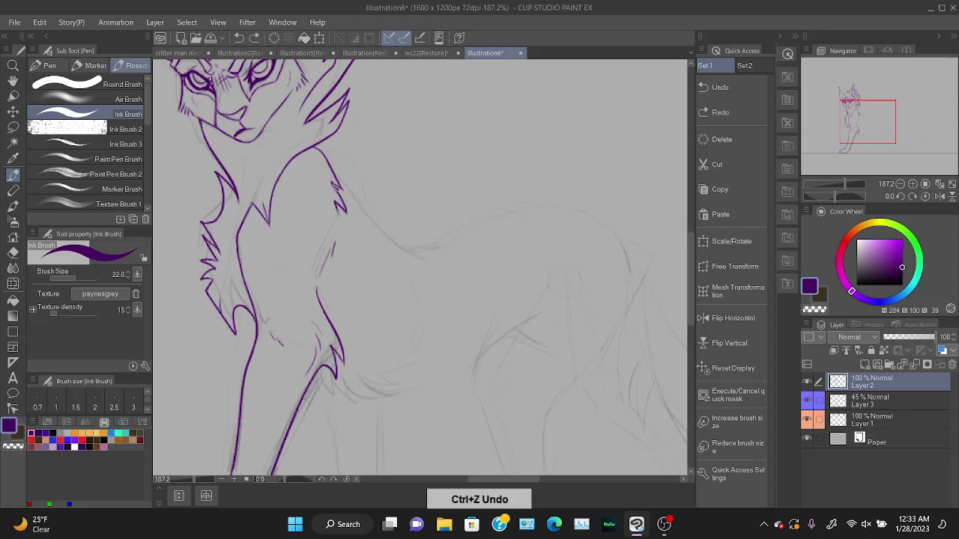
pyautogui.moveTo(335, 187); pyautogui.dragTo(411, 254)
pyautogui.hotkey('ctrl', 'z')
pyautogui.hotkey('ctrl', 'z')
pyautogui.moveTo(335, 187); pyautogui.dragTo(394, 241)
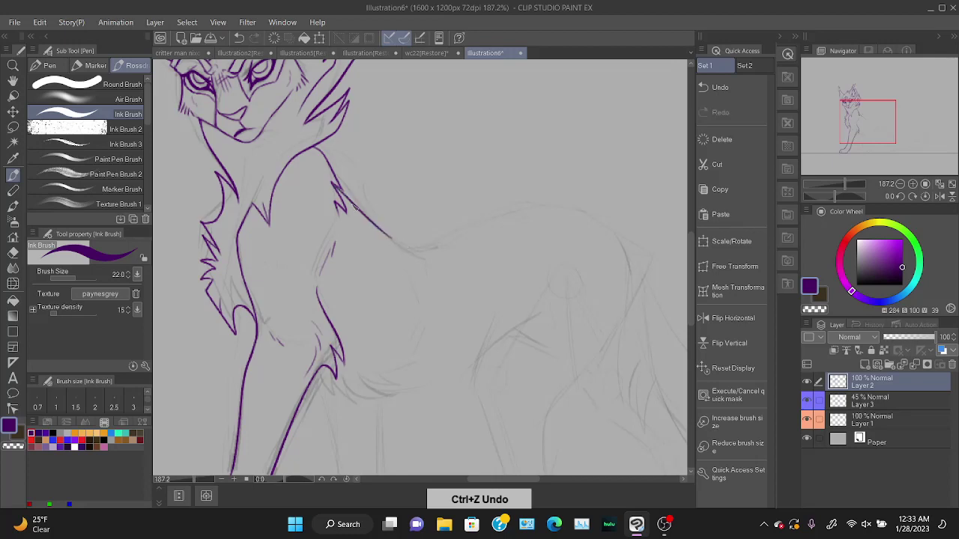
pyautogui.hotkey('ctrl', 'z')
pyautogui.moveTo(335, 187); pyautogui.dragTo(411, 247)
pyautogui.hotkey('ctrl', 'z')
pyautogui.moveTo(335, 187); pyautogui.dragTo(404, 244)
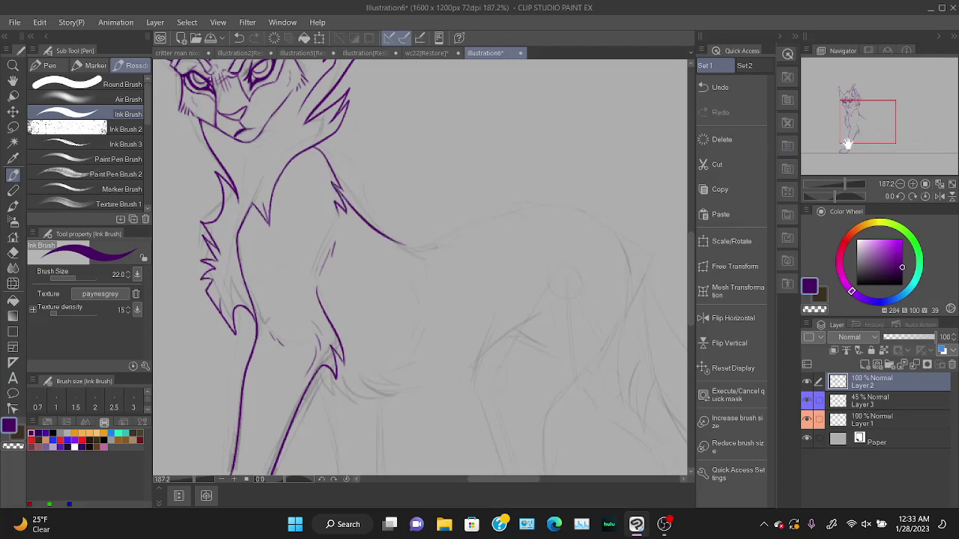
# Ink short fur strokes on the inner front leg, on the neck below the chin and inside the chest fluff.
pyautogui.moveTo(845, 180); pyautogui.dragTo(841, 181)
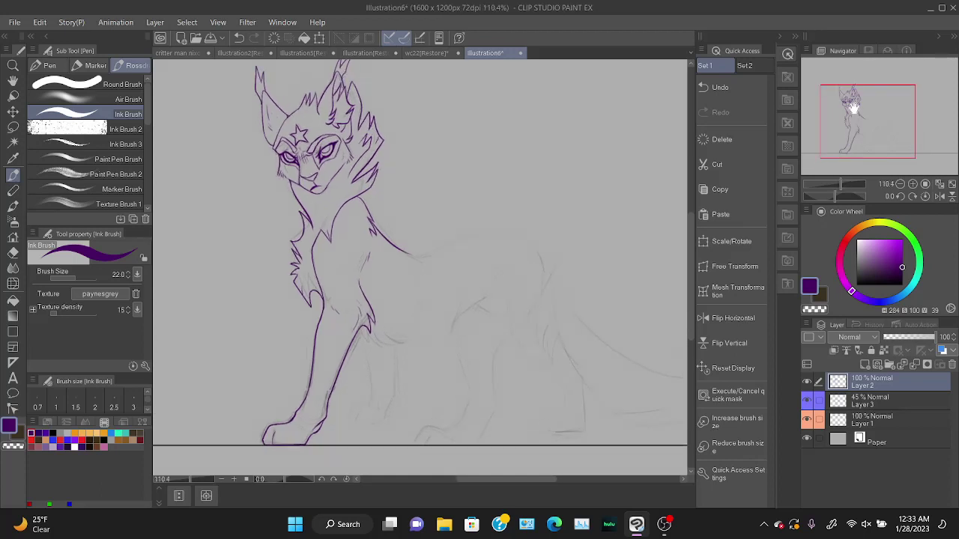
pyautogui.moveTo(851, 98); pyautogui.dragTo(857, 109)
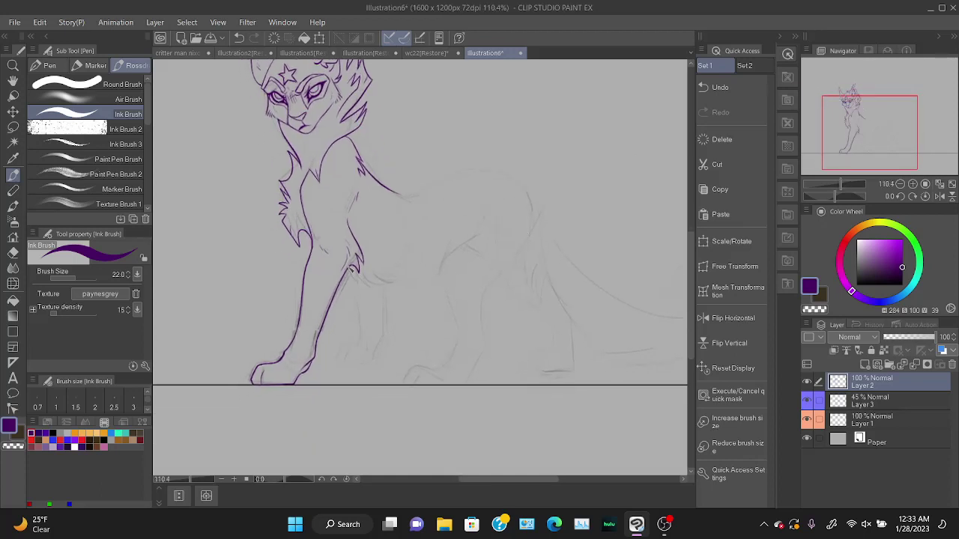
pyautogui.moveTo(353, 274); pyautogui.dragTo(366, 293)
pyautogui.hotkey('ctrl', 'z')
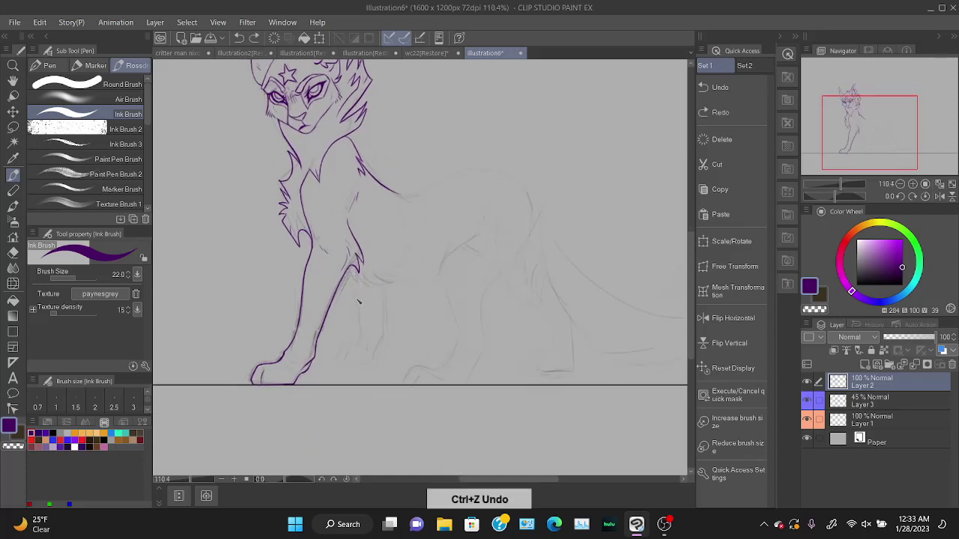
pyautogui.moveTo(328, 280); pyautogui.dragTo(329, 278)
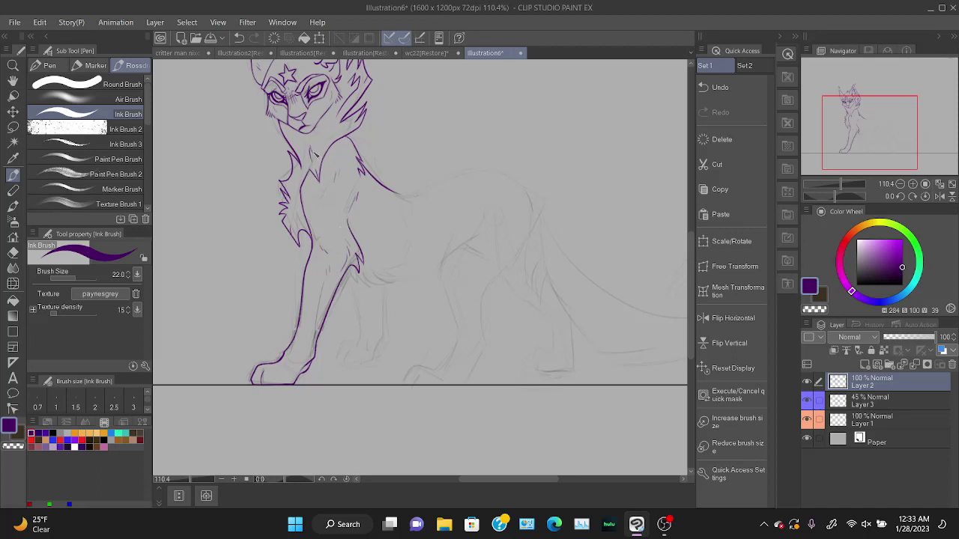
pyautogui.moveTo(313, 154); pyautogui.dragTo(334, 121)
pyautogui.hotkey('ctrl', 'z')
pyautogui.hotkey('ctrl', 'z')
pyautogui.hotkey('ctrl', 'z')
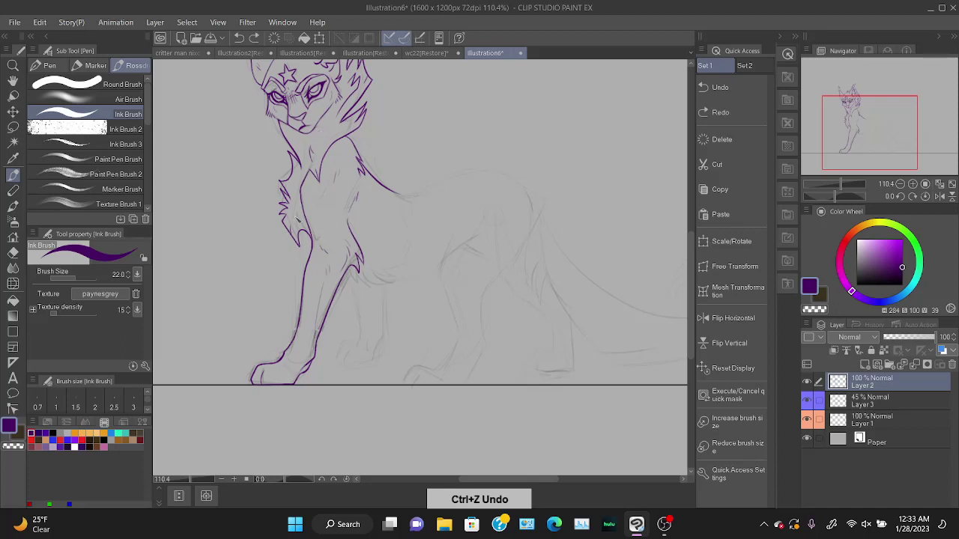
pyautogui.moveTo(298, 205); pyautogui.dragTo(299, 224)
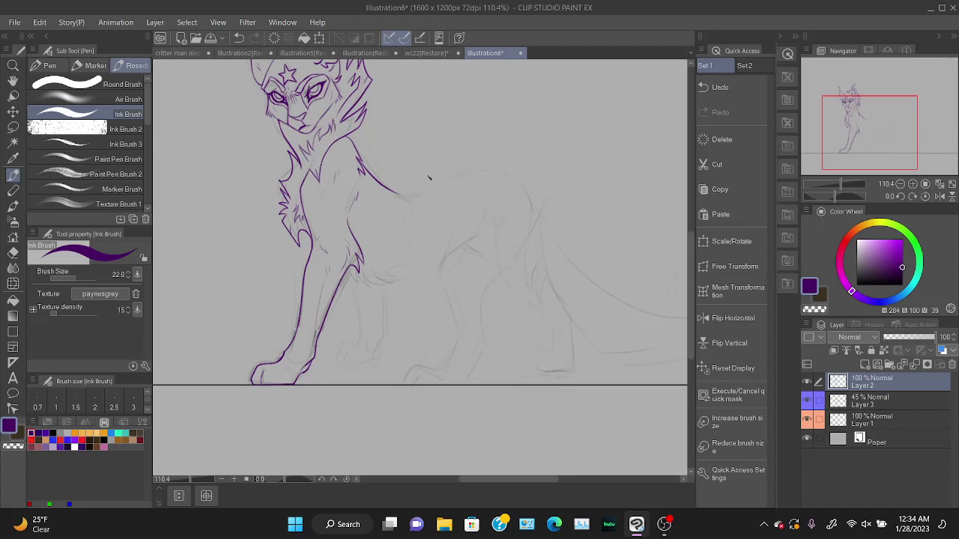
# Ink jagged fur tufts along the underside of the chest, starting behind the elbow of the front leg.
pyautogui.moveTo(850, 143); pyautogui.dragTo(849, 131)
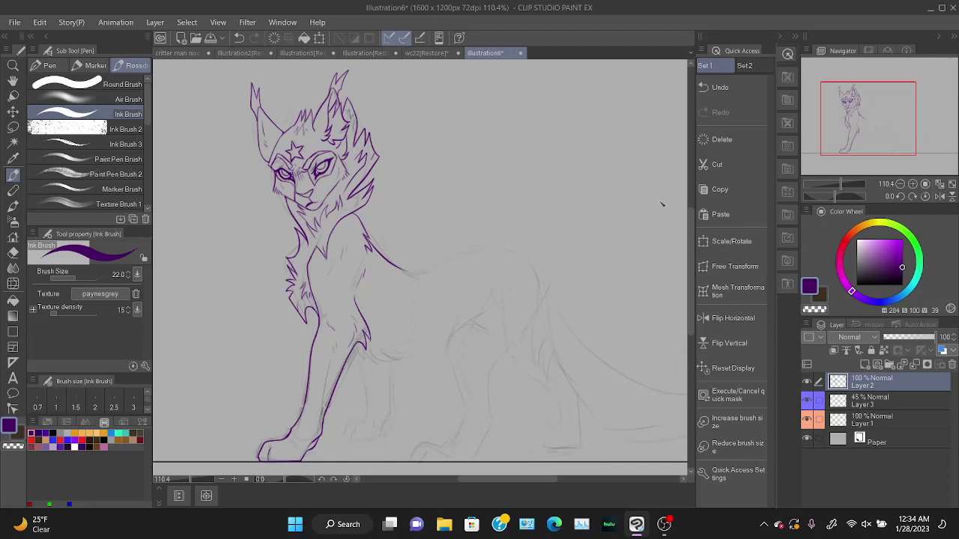
pyautogui.moveTo(869, 118); pyautogui.dragTo(880, 129)
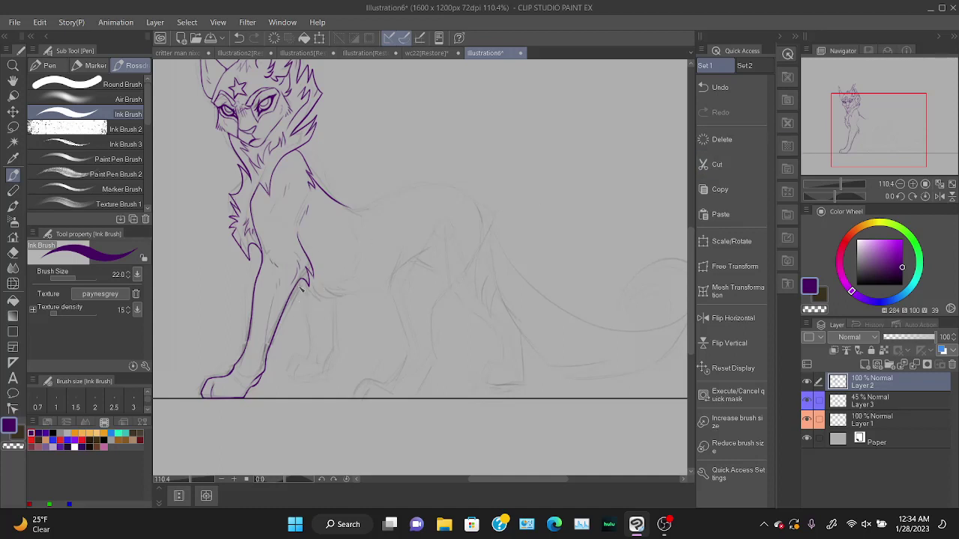
pyautogui.moveTo(302, 287); pyautogui.dragTo(308, 289)
pyautogui.hotkey('ctrl', 'z')
pyautogui.moveTo(839, 198)
pyautogui.mouseDown()
pyautogui.moveTo(848, 196)
pyautogui.moveTo(835, 198)
pyautogui.mouseUp()
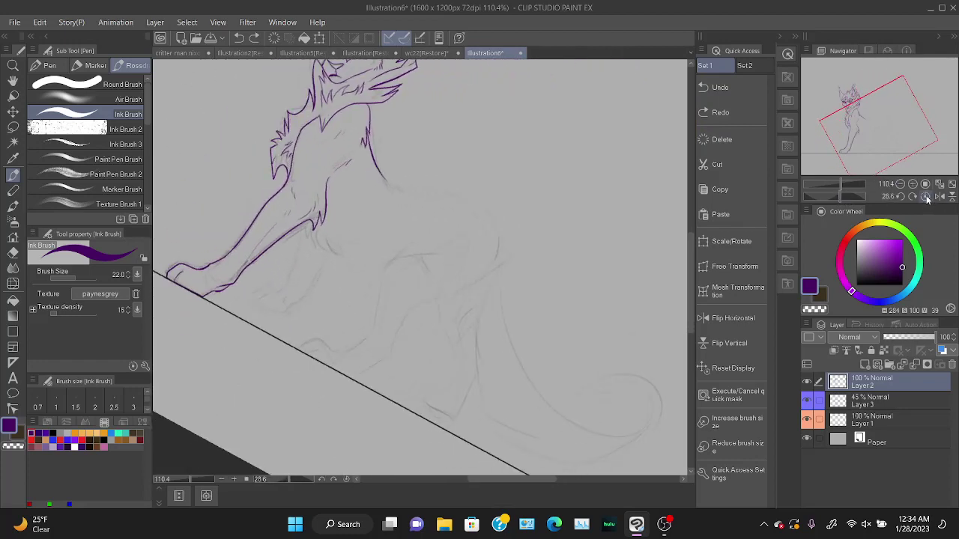
pyautogui.click(927, 197)
pyautogui.moveTo(844, 185); pyautogui.dragTo(848, 185)
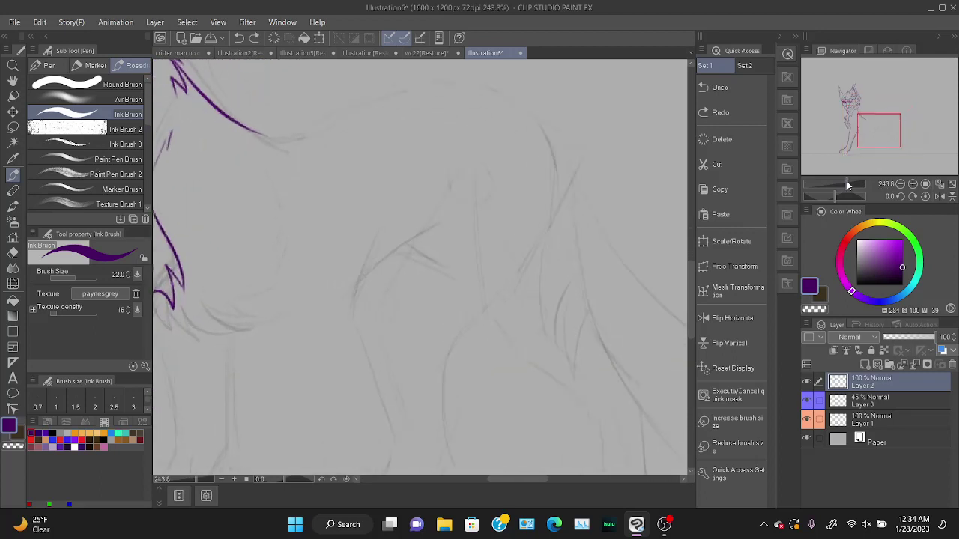
pyautogui.moveTo(875, 139); pyautogui.dragTo(858, 138)
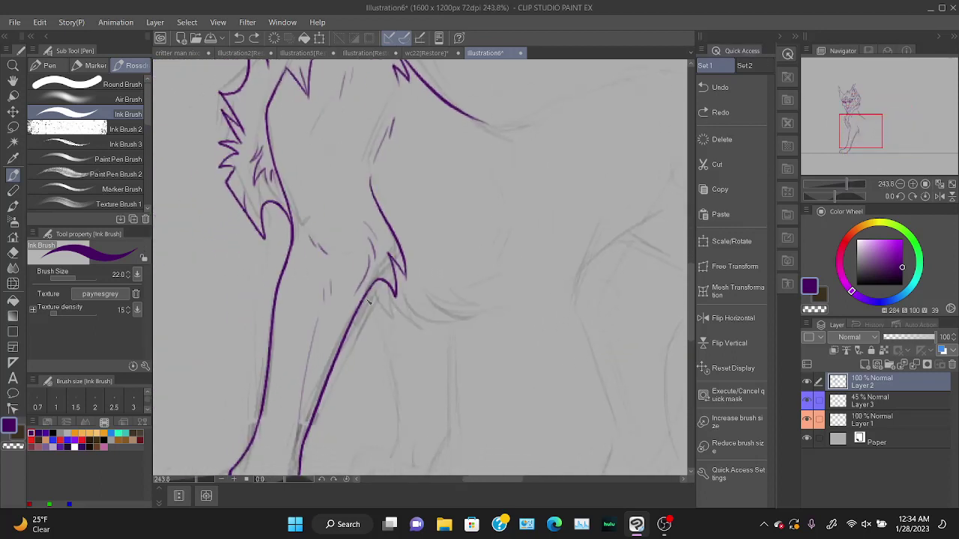
pyautogui.moveTo(369, 298); pyautogui.dragTo(416, 331)
pyautogui.hotkey('ctrl', 'z')
pyautogui.moveTo(367, 296)
pyautogui.mouseDown()
pyautogui.moveTo(408, 326)
pyautogui.moveTo(382, 298)
pyautogui.moveTo(404, 327)
pyautogui.moveTo(437, 331)
pyautogui.mouseUp()
pyautogui.hotkey('ctrl', 'z')
pyautogui.hotkey('ctrl', 'z')
pyautogui.hotkey('ctrl', 'z')
pyautogui.hotkey('ctrl', 'z')
# Ink the belly line from the chest fur tufts up to the hind leg, and add short strokes on the flank.
pyautogui.moveTo(438, 332)
pyautogui.mouseDown()
pyautogui.moveTo(418, 311)
pyautogui.moveTo(442, 329)
pyautogui.moveTo(489, 310)
pyautogui.moveTo(471, 284)
pyautogui.moveTo(491, 298)
pyautogui.moveTo(488, 310)
pyautogui.moveTo(588, 280)
pyautogui.mouseUp()
pyautogui.hotkey('ctrl', 'z')
pyautogui.moveTo(835, 186); pyautogui.dragTo(842, 186)
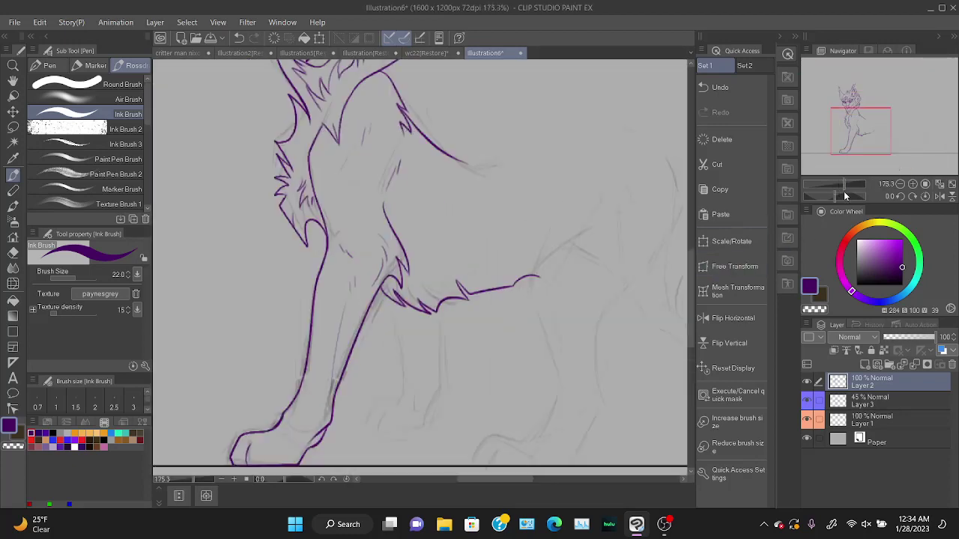
pyautogui.hotkey('ctrl', 'z')
pyautogui.moveTo(448, 286); pyautogui.dragTo(511, 278)
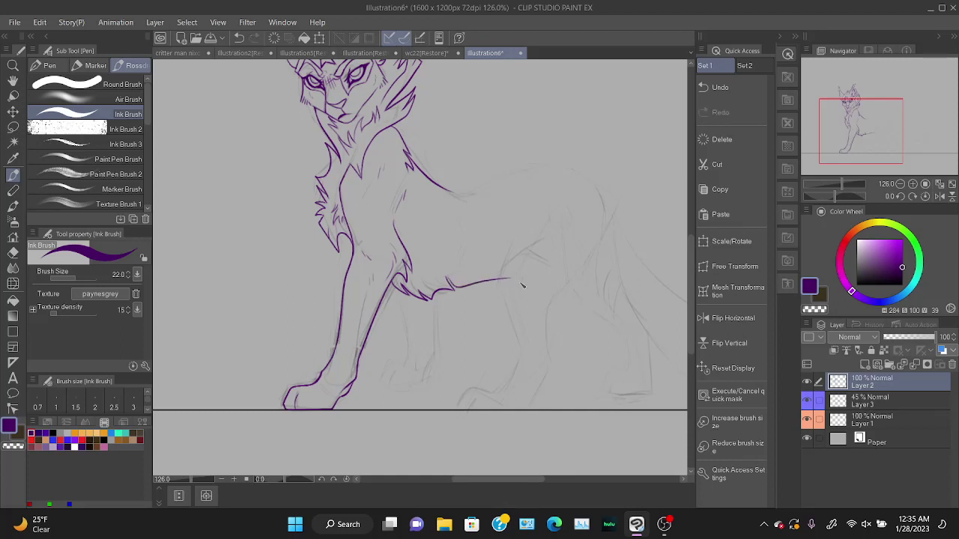
pyautogui.hotkey('ctrl', 'z')
pyautogui.moveTo(447, 286); pyautogui.dragTo(510, 277)
pyautogui.hotkey('ctrl', 'z')
pyautogui.moveTo(448, 286); pyautogui.dragTo(506, 267)
pyautogui.moveTo(467, 250); pyautogui.dragTo(460, 265)
pyautogui.hotkey('ctrl', 'z')
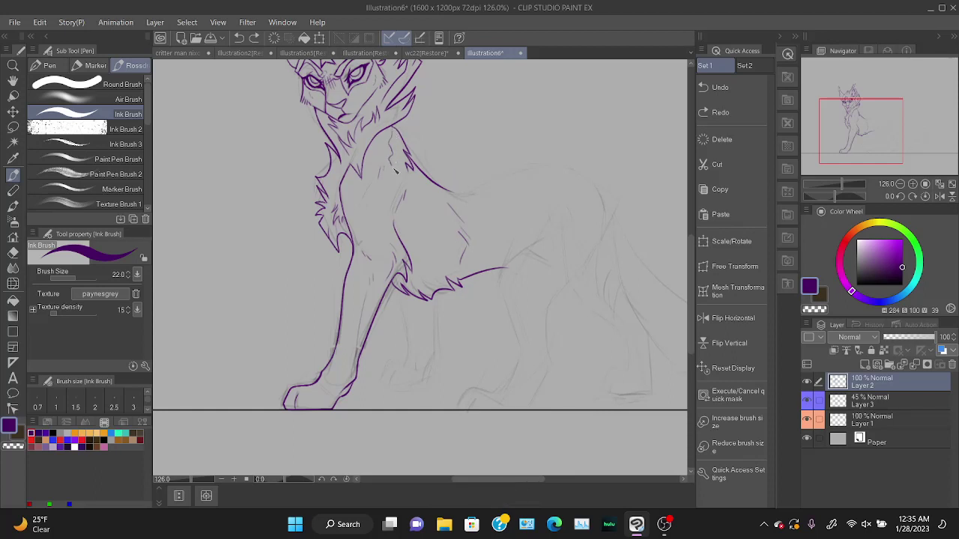
# Ink a thin contour line down inside the shoulder and a small fur stroke at its top edge.
pyautogui.moveTo(388, 184); pyautogui.dragTo(373, 209)
pyautogui.hotkey('ctrl', 'z')
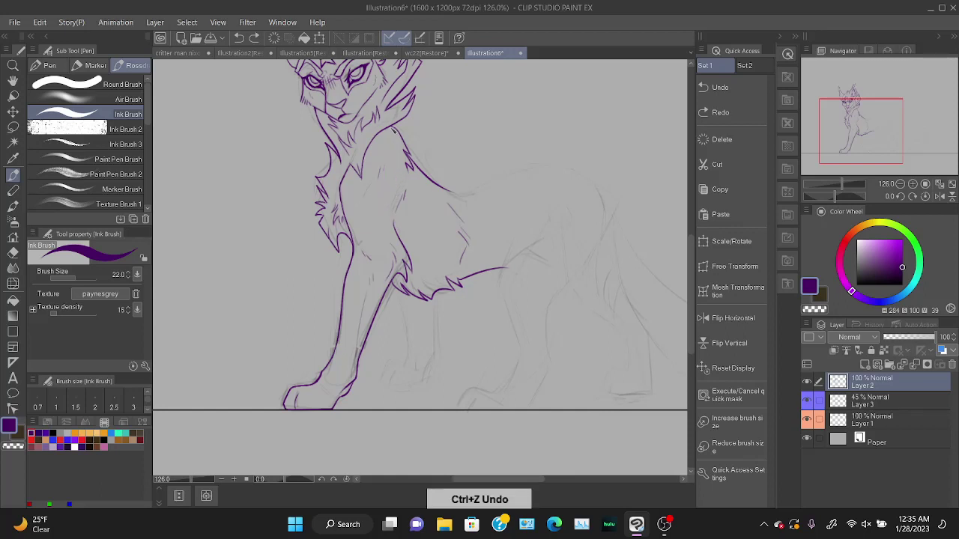
pyautogui.moveTo(394, 130); pyautogui.dragTo(390, 183)
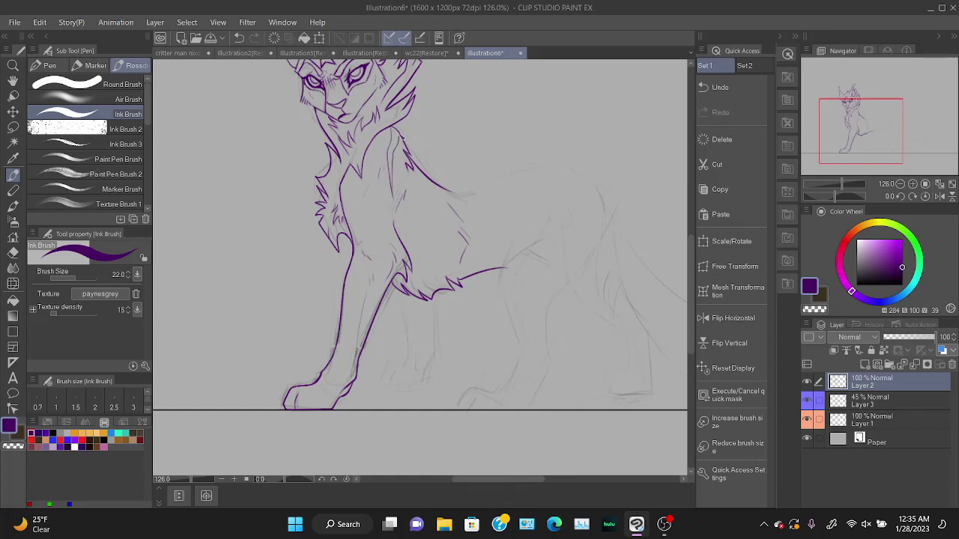
pyautogui.moveTo(398, 130); pyautogui.dragTo(404, 141)
# Flip and rotate the canvas, ink the back line over the rump to a fur tuft, and reset the rotation.
pyautogui.click(738, 321)
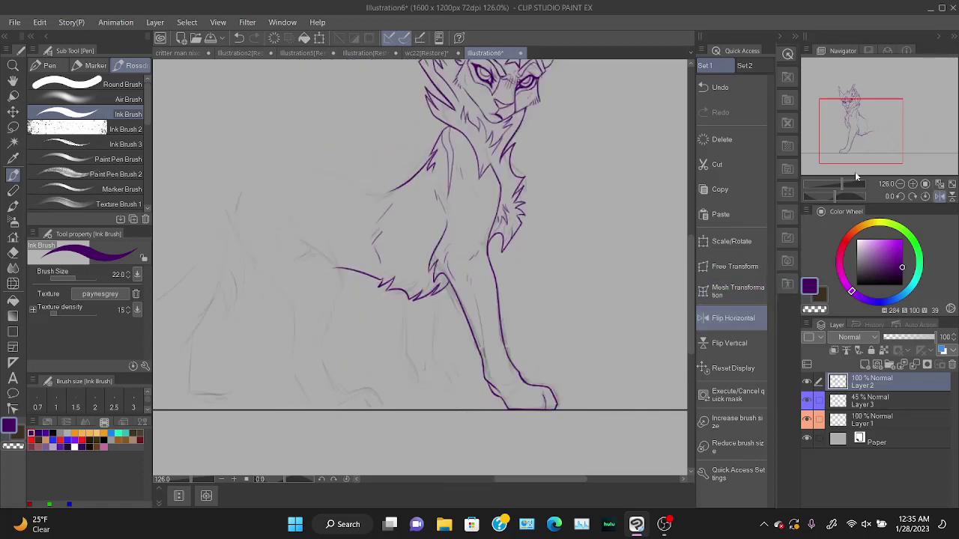
pyautogui.moveTo(831, 195); pyautogui.dragTo(822, 196)
pyautogui.moveTo(861, 126); pyautogui.dragTo(858, 138)
pyautogui.moveTo(856, 194); pyautogui.dragTo(810, 198)
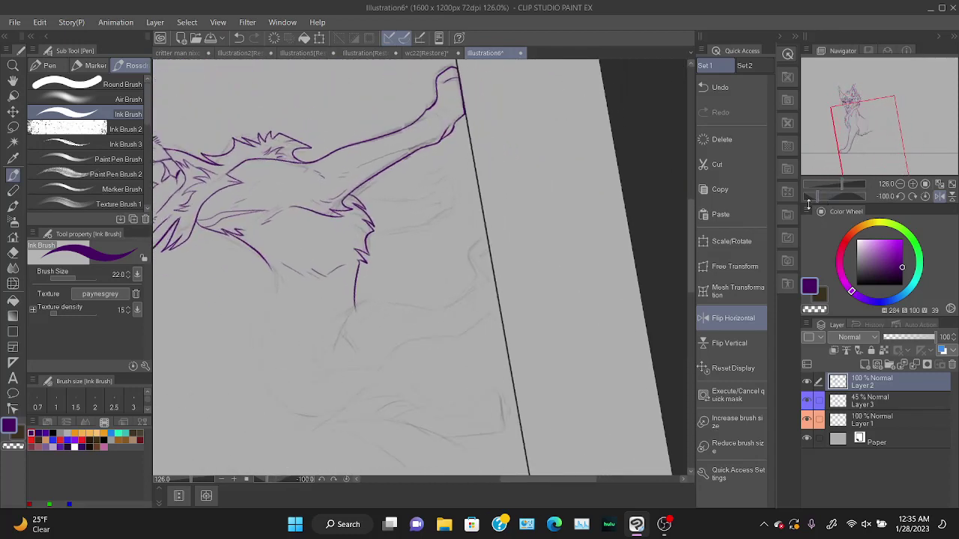
pyautogui.moveTo(275, 285); pyautogui.dragTo(266, 358)
pyautogui.hotkey('ctrl', 'z')
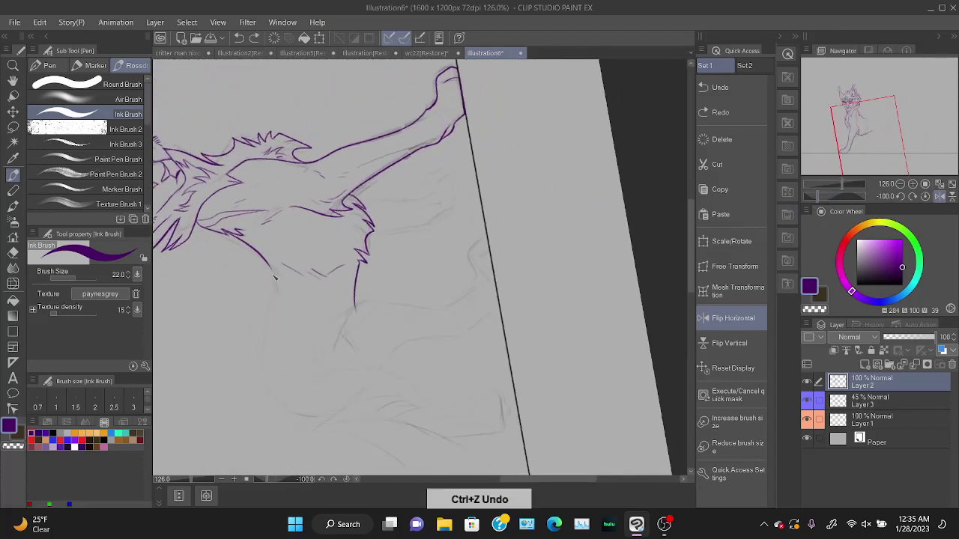
pyautogui.moveTo(276, 266)
pyautogui.mouseDown()
pyautogui.moveTo(260, 346)
pyautogui.moveTo(256, 331)
pyautogui.moveTo(269, 427)
pyautogui.moveTo(278, 427)
pyautogui.mouseUp()
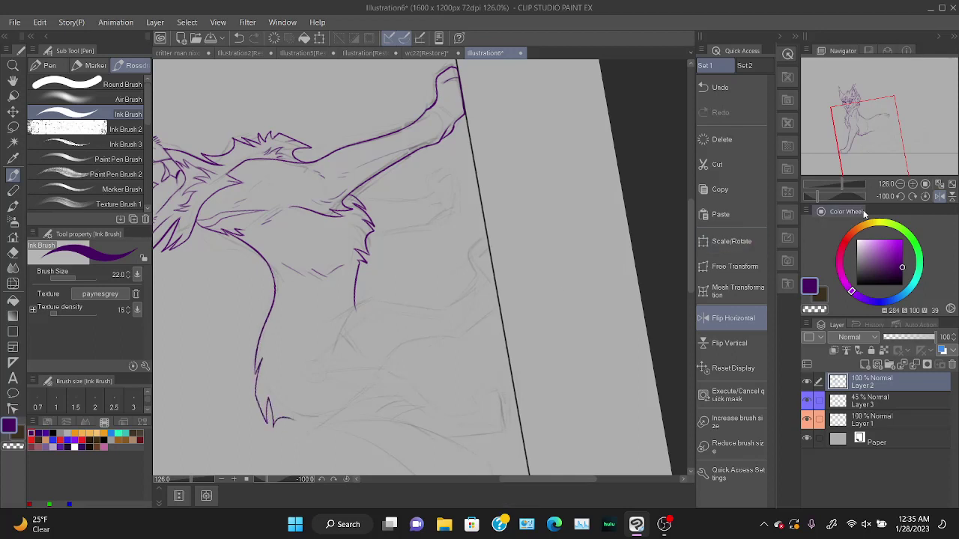
pyautogui.click(924, 196)
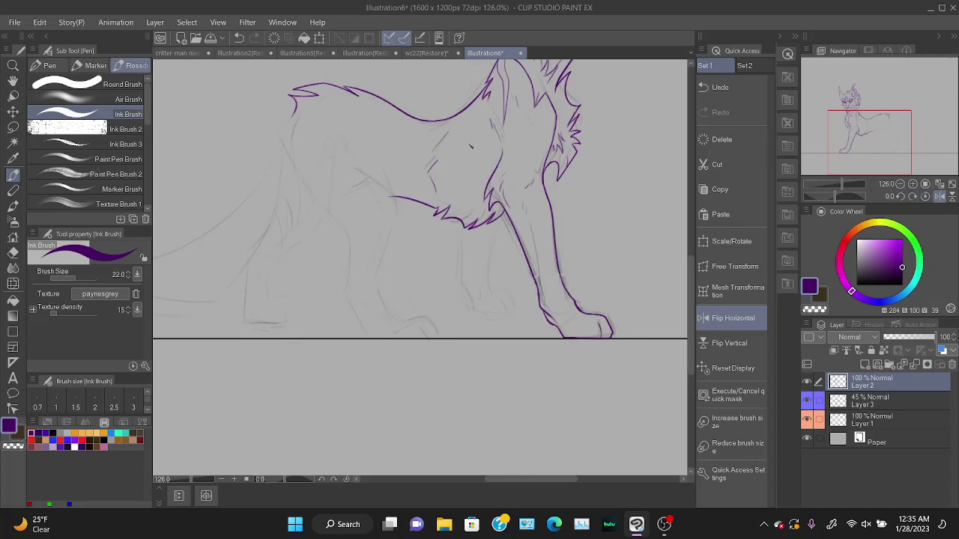
pyautogui.moveTo(298, 110)
pyautogui.mouseDown()
pyautogui.moveTo(278, 144)
pyautogui.moveTo(292, 148)
pyautogui.moveTo(323, 213)
pyautogui.mouseUp()
pyautogui.hotkey('ctrl', 'z')
pyautogui.moveTo(288, 146)
pyautogui.mouseDown()
pyautogui.moveTo(282, 175)
pyautogui.moveTo(299, 174)
pyautogui.moveTo(309, 211)
pyautogui.moveTo(339, 220)
pyautogui.mouseUp()
pyautogui.hotkey('ctrl', 'z')
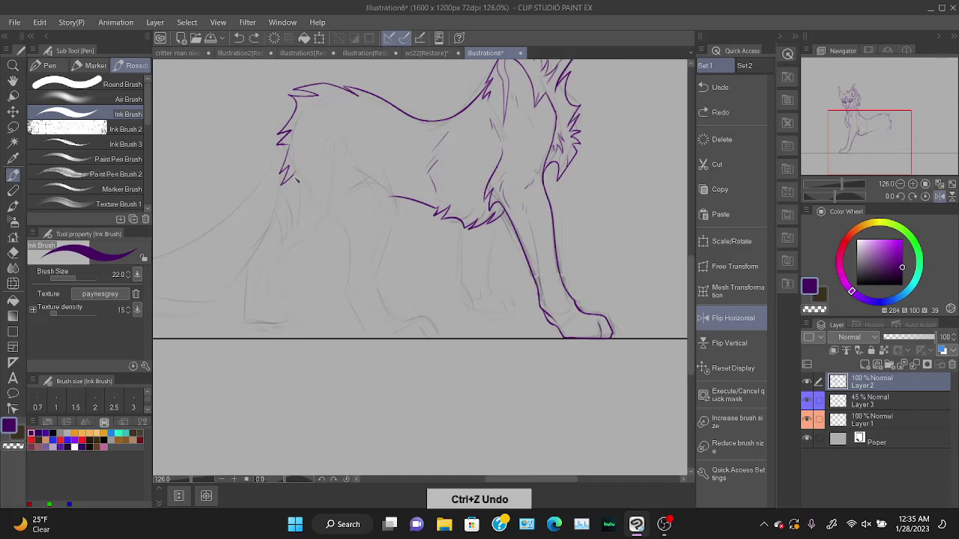
pyautogui.moveTo(298, 173)
pyautogui.mouseDown()
pyautogui.moveTo(311, 225)
pyautogui.moveTo(342, 231)
pyautogui.mouseUp()
pyautogui.hotkey('ctrl', 'z')
pyautogui.hotkey('ctrl', 'z')
pyautogui.hotkey('ctrl', 'z')
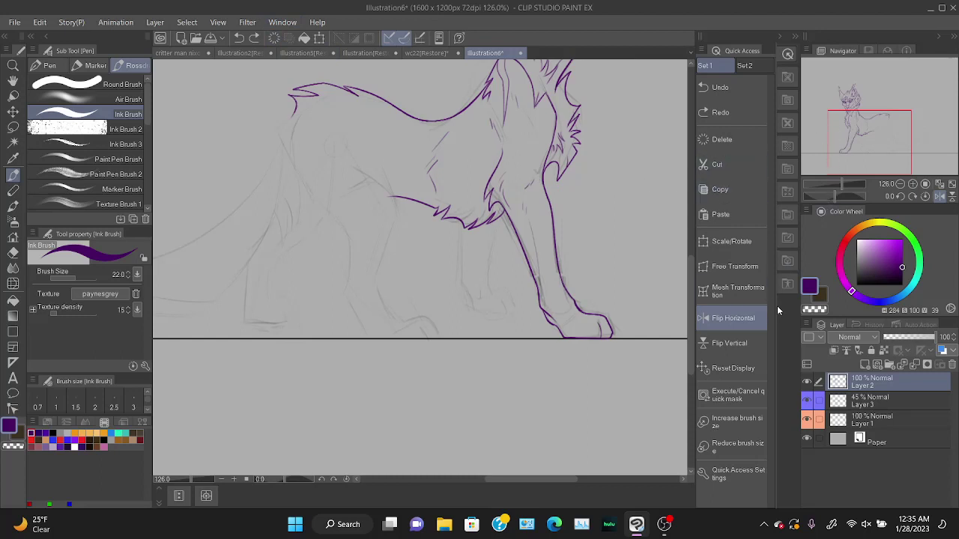
# Flip the canvas back and ink small jagged fur tufts where the rump meets the base of the tail.
pyautogui.click(755, 318)
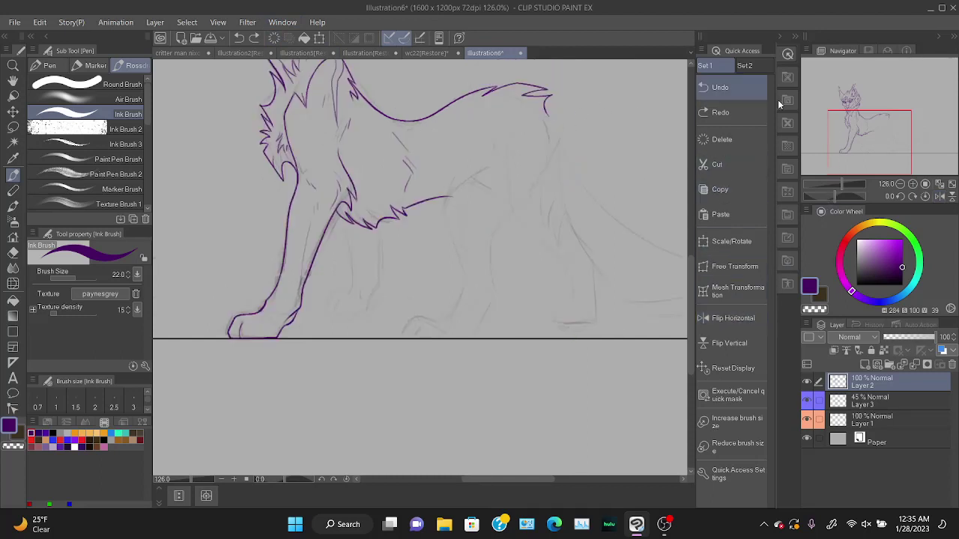
pyautogui.moveTo(861, 127); pyautogui.dragTo(901, 124)
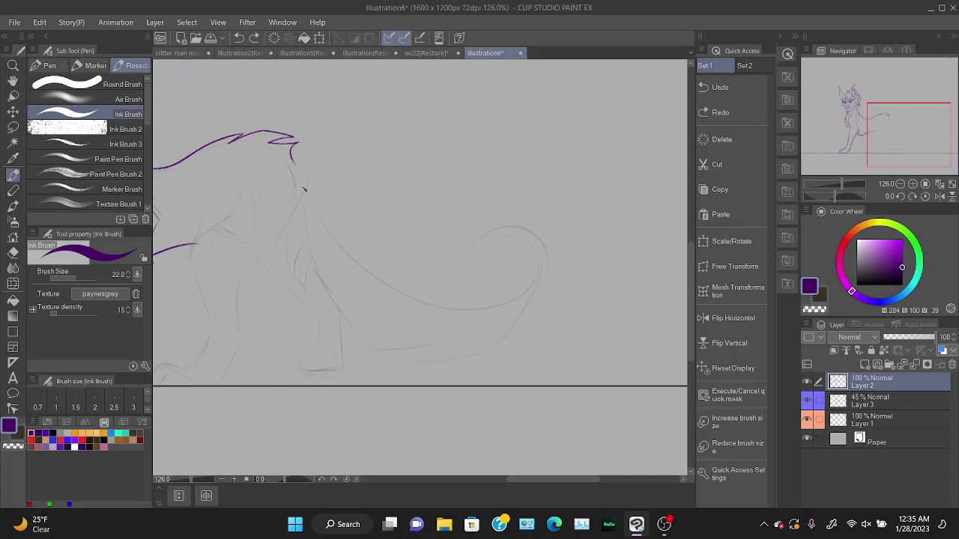
pyautogui.moveTo(297, 169); pyautogui.dragTo(430, 313)
pyautogui.hotkey('ctrl', 'z')
pyautogui.moveTo(294, 163)
pyautogui.mouseDown()
pyautogui.moveTo(318, 179)
pyautogui.moveTo(315, 203)
pyautogui.moveTo(442, 300)
pyautogui.mouseUp()
pyautogui.hotkey('ctrl', 'z')
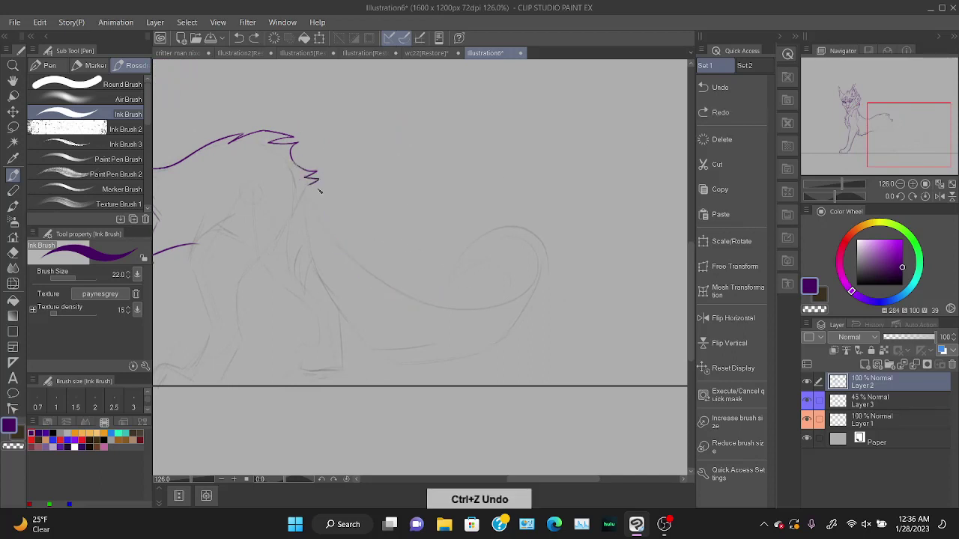
# Ink the tail's long upper curve in one sweeping stroke from the base tufts toward the curled end.
pyautogui.moveTo(308, 183)
pyautogui.mouseDown()
pyautogui.moveTo(317, 207)
pyautogui.moveTo(543, 240)
pyautogui.mouseUp()
pyautogui.hotkey('ctrl', 'z')
pyautogui.moveTo(313, 187)
pyautogui.mouseDown()
pyautogui.moveTo(538, 289)
pyautogui.moveTo(548, 264)
pyautogui.mouseUp()
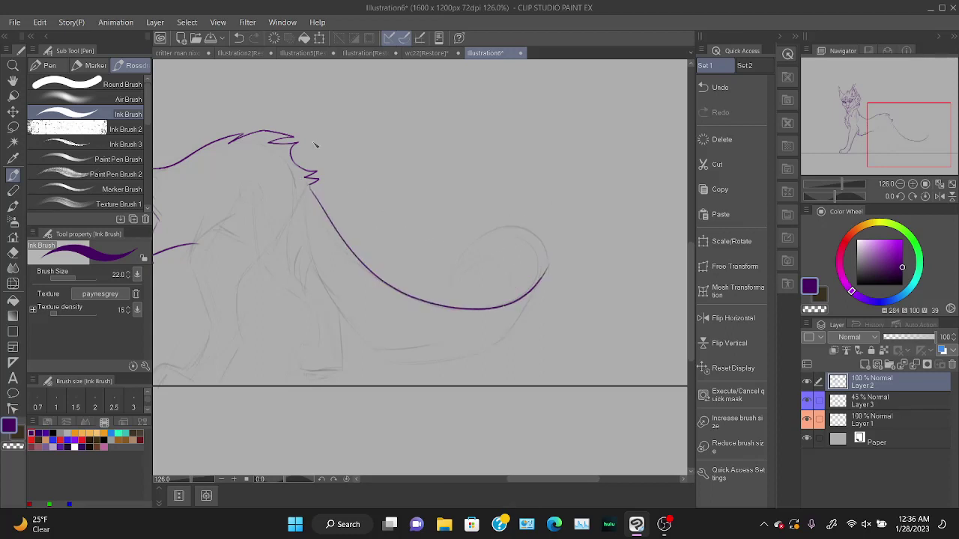
pyautogui.hotkey('ctrl', 'z')
pyautogui.moveTo(309, 186)
pyautogui.mouseDown()
pyautogui.moveTo(441, 308)
pyautogui.moveTo(546, 266)
pyautogui.mouseUp()
pyautogui.hotkey('ctrl', 'z')
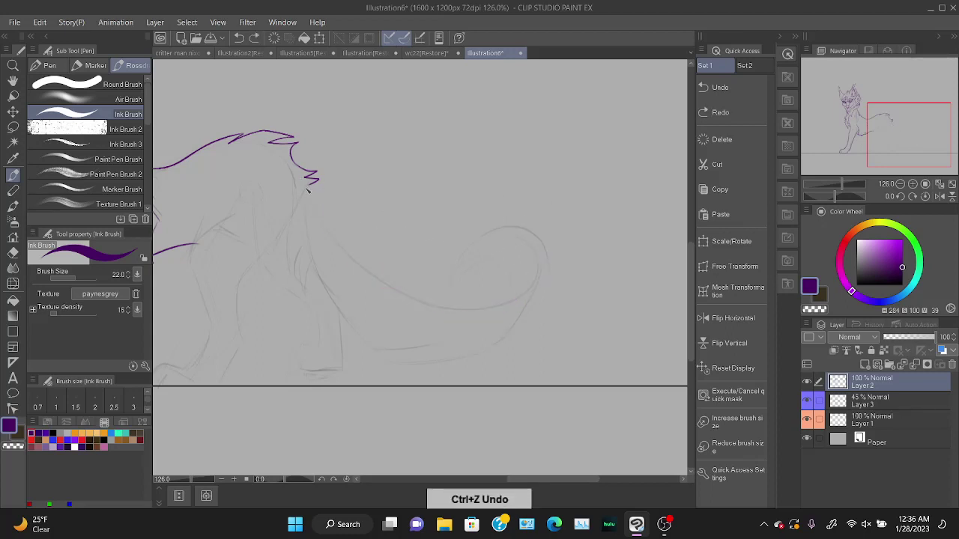
pyautogui.moveTo(309, 187)
pyautogui.mouseDown()
pyautogui.moveTo(456, 317)
pyautogui.moveTo(561, 262)
pyautogui.moveTo(317, 220)
pyautogui.moveTo(550, 253)
pyautogui.mouseUp()
pyautogui.hotkey('ctrl', 'z')
pyautogui.hotkey('ctrl', 'z')
pyautogui.hotkey('ctrl', 'z')
pyautogui.moveTo(311, 190); pyautogui.dragTo(550, 259)
pyautogui.hotkey('ctrl', 'z')
pyautogui.moveTo(308, 190); pyautogui.dragTo(553, 289)
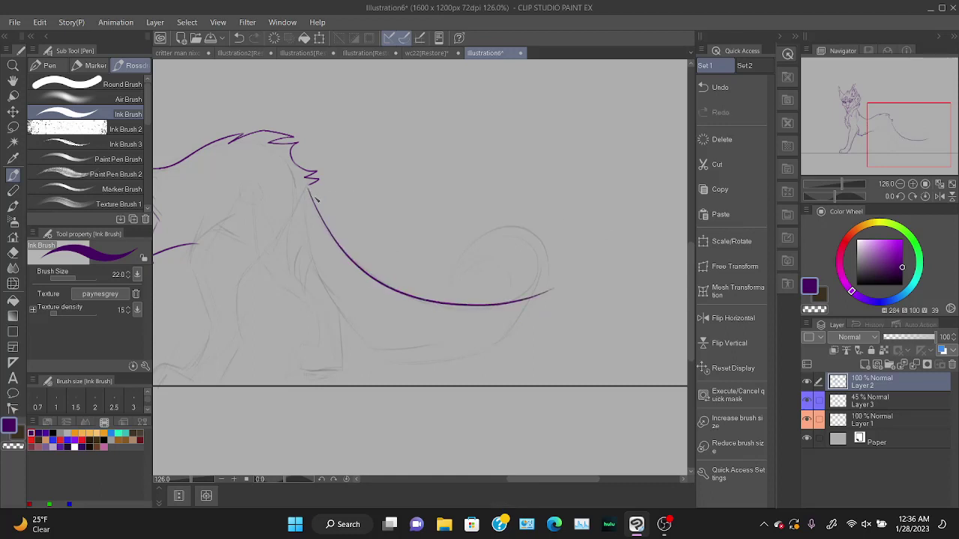
pyautogui.moveTo(286, 218)
pyautogui.mouseDown()
pyautogui.moveTo(283, 279)
pyautogui.moveTo(305, 317)
pyautogui.moveTo(304, 303)
pyautogui.moveTo(347, 324)
pyautogui.moveTo(340, 302)
pyautogui.mouseUp()
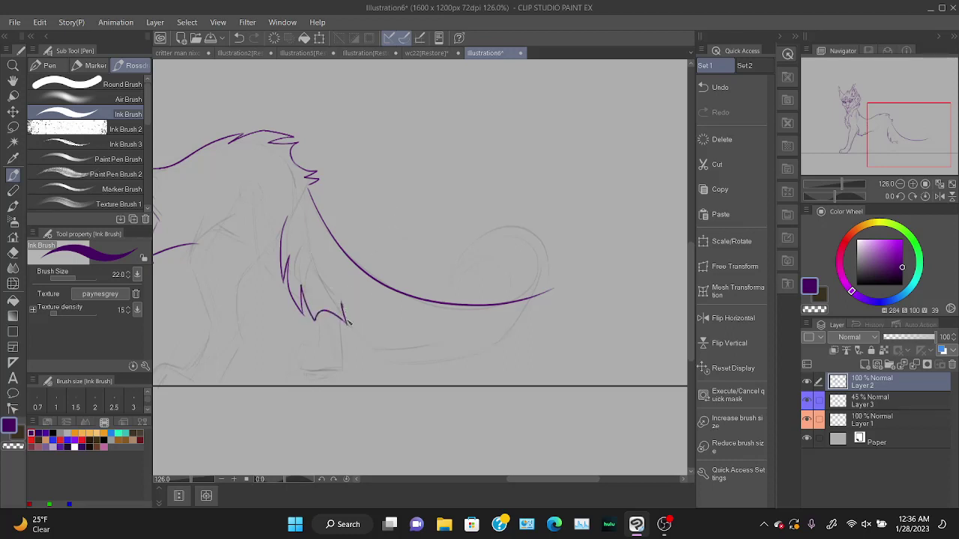
pyautogui.moveTo(341, 304); pyautogui.dragTo(398, 360)
pyautogui.hotkey('ctrl', 'z')
pyautogui.moveTo(341, 303)
pyautogui.mouseDown()
pyautogui.moveTo(371, 350)
pyautogui.moveTo(442, 341)
pyautogui.mouseUp()
pyautogui.hotkey('ctrl', 'z')
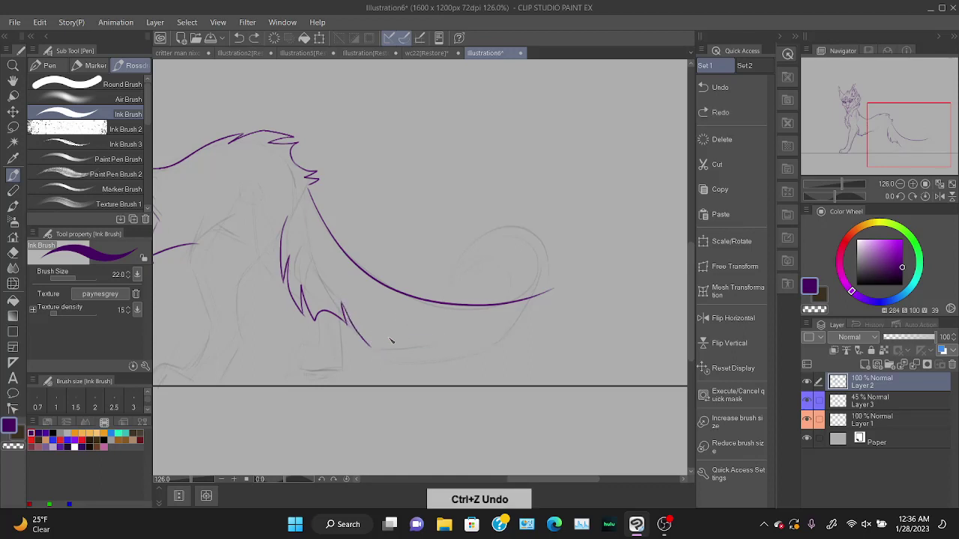
pyautogui.hotkey('ctrl', 'z')
pyautogui.hotkey('ctrl', 'z')
pyautogui.hotkey('ctrl', 'z')
pyautogui.hotkey('ctrl', 'z')
pyautogui.hotkey('ctrl', 'z')
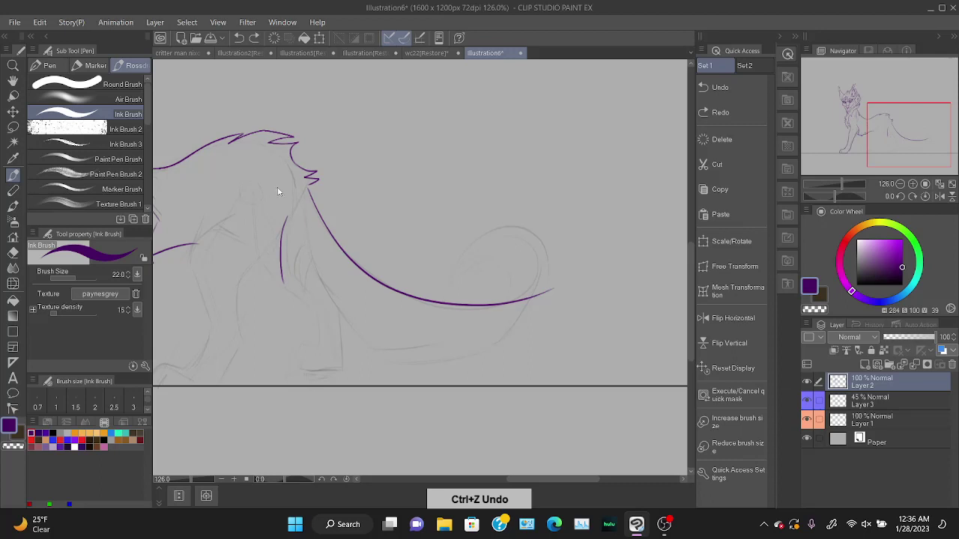
pyautogui.hotkey('ctrl', 'z')
# Ink the tail's lower edge from behind the thigh down to a corner, adding a short stroke for the fur tuft's upper side.
pyautogui.moveTo(315, 263); pyautogui.dragTo(367, 342)
pyautogui.hotkey('ctrl', 'z')
pyautogui.moveTo(309, 257)
pyautogui.mouseDown()
pyautogui.moveTo(375, 351)
pyautogui.moveTo(432, 348)
pyautogui.mouseUp()
pyautogui.hotkey('ctrl', 'z')
pyautogui.moveTo(372, 347); pyautogui.dragTo(442, 346)
pyautogui.hotkey('ctrl', 'z')
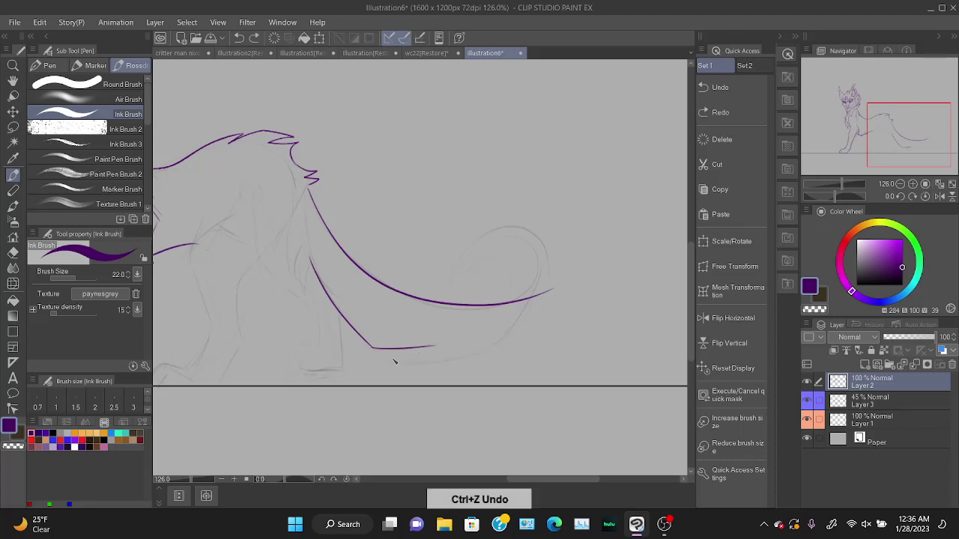
# Complete the pointed fur tuft on the tail's underside and ink the lower edge up to the end of the upper curve.
pyautogui.moveTo(394, 364); pyautogui.dragTo(454, 339)
pyautogui.hotkey('ctrl', 'z')
pyautogui.moveTo(385, 362); pyautogui.dragTo(446, 340)
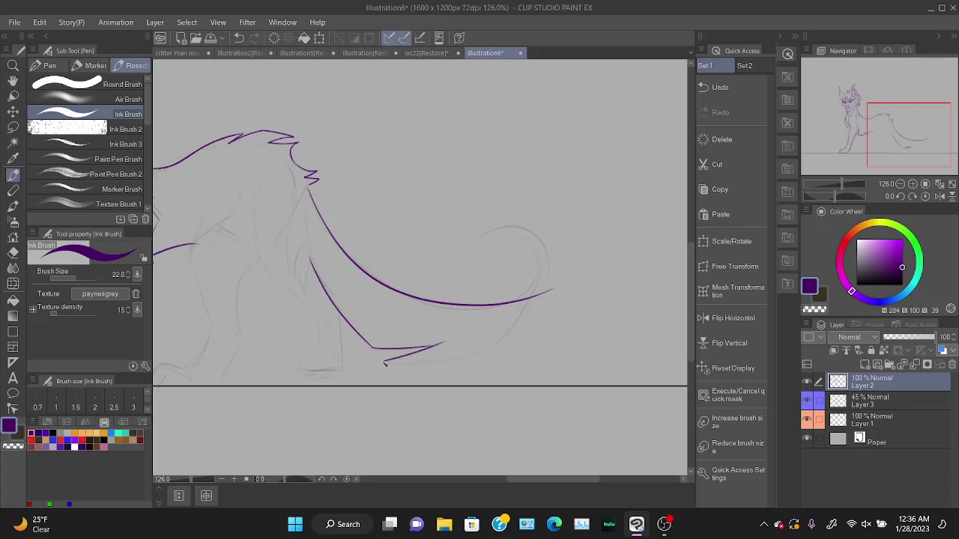
pyautogui.moveTo(384, 361)
pyautogui.mouseDown()
pyautogui.moveTo(489, 353)
pyautogui.moveTo(554, 290)
pyautogui.mouseUp()
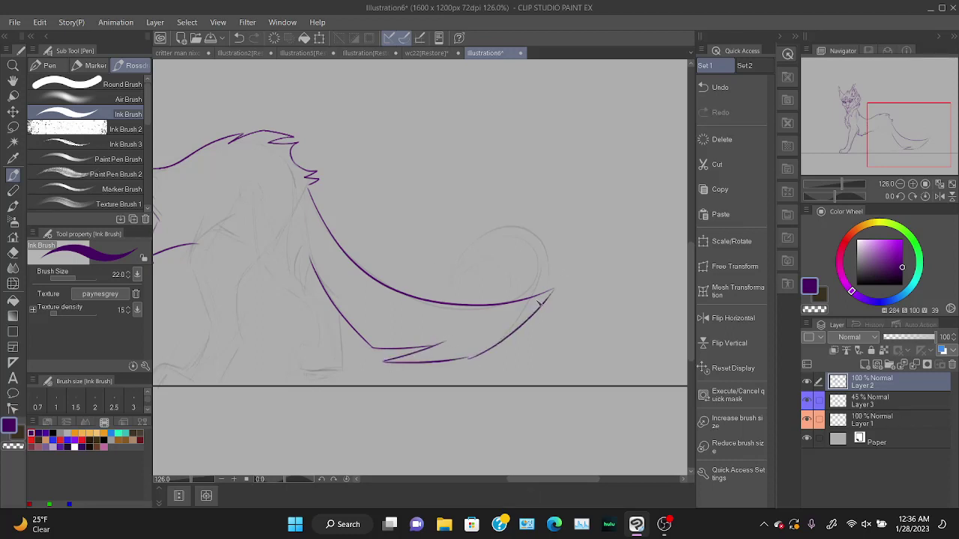
pyautogui.hotkey('ctrl', 'z')
pyautogui.moveTo(466, 363)
pyautogui.mouseDown()
pyautogui.moveTo(554, 288)
pyautogui.moveTo(548, 261)
pyautogui.moveTo(454, 262)
pyautogui.mouseUp()
pyautogui.hotkey('ctrl', 'z')
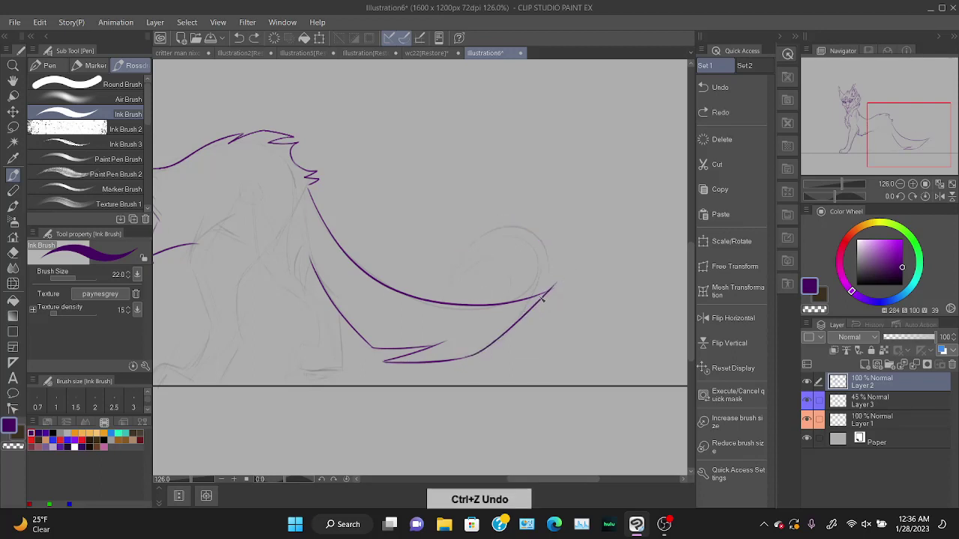
pyautogui.moveTo(555, 288); pyautogui.dragTo(458, 223)
pyautogui.hotkey('ctrl', 'z')
pyautogui.moveTo(555, 289)
pyautogui.mouseDown()
pyautogui.moveTo(445, 230)
pyautogui.moveTo(489, 217)
pyautogui.mouseUp()
pyautogui.hotkey('ctrl', 'z')
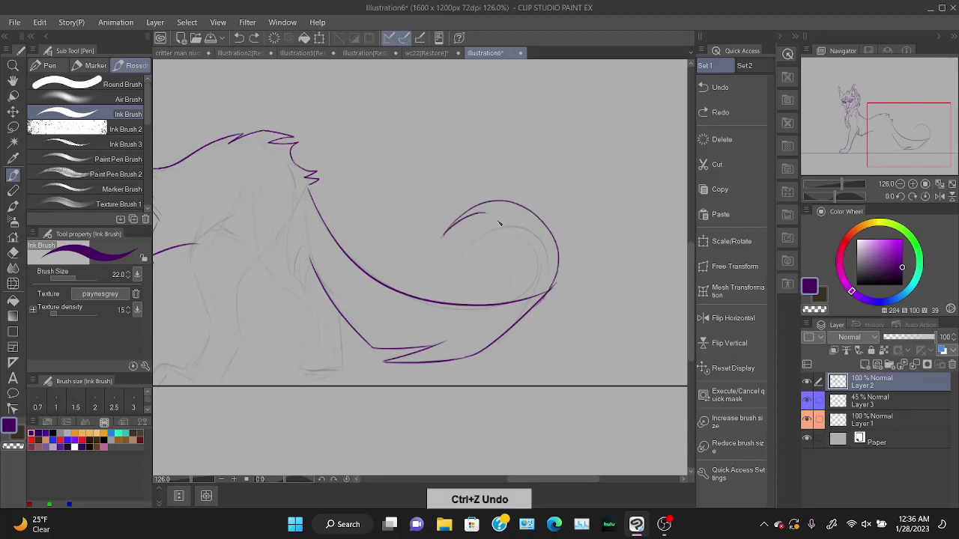
pyautogui.hotkey('ctrl', 'z')
pyautogui.hotkey('ctrl', 'z')
pyautogui.moveTo(443, 239)
pyautogui.mouseDown()
pyautogui.moveTo(464, 228)
pyautogui.moveTo(443, 237)
pyautogui.moveTo(450, 288)
pyautogui.mouseUp()
pyautogui.hotkey('ctrl', 'z')
pyautogui.moveTo(468, 222)
pyautogui.mouseDown()
pyautogui.moveTo(452, 289)
pyautogui.moveTo(530, 280)
pyautogui.mouseUp()
pyautogui.hotkey('ctrl', 'z')
pyautogui.hotkey('ctrl', 'z')
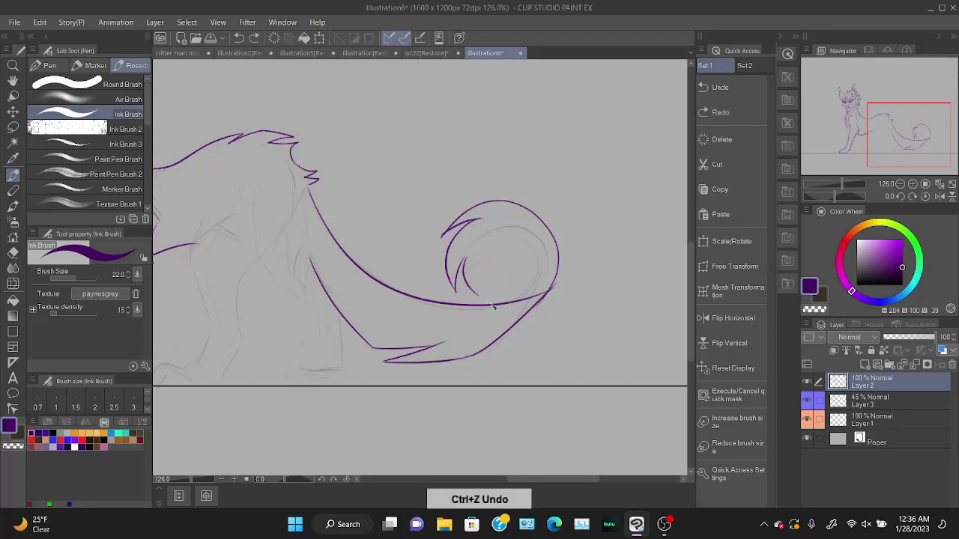
pyautogui.hotkey('ctrl', 'z')
pyautogui.moveTo(456, 290)
pyautogui.mouseDown()
pyautogui.moveTo(491, 297)
pyautogui.moveTo(503, 267)
pyautogui.moveTo(457, 291)
pyautogui.mouseUp()
pyautogui.hotkey('ctrl', 'z')
pyautogui.hotkey('ctrl', 'z')
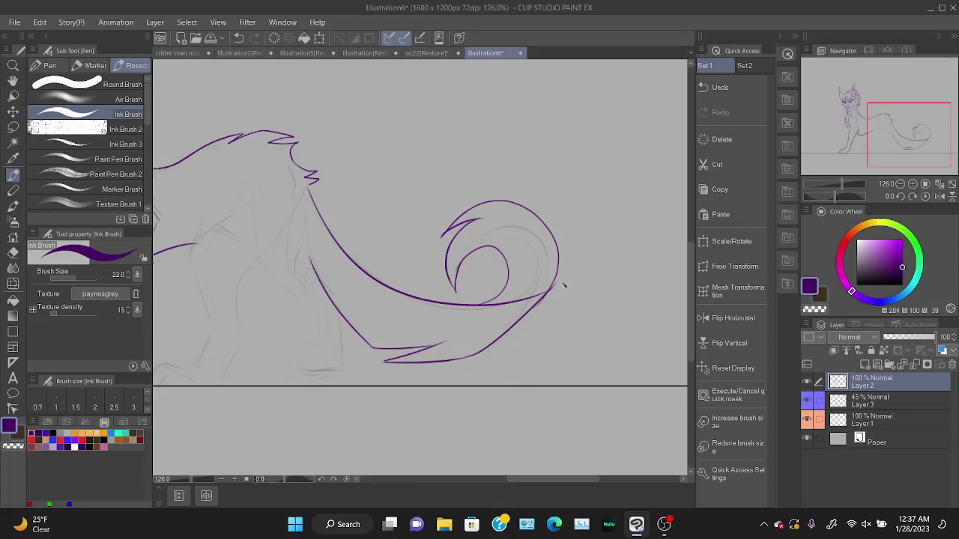
pyautogui.hotkey('ctrl', 'z')
pyautogui.hotkey('ctrl', 'z')
pyautogui.hotkey('ctrl', 'z')
pyautogui.hotkey('ctrl', 'z')
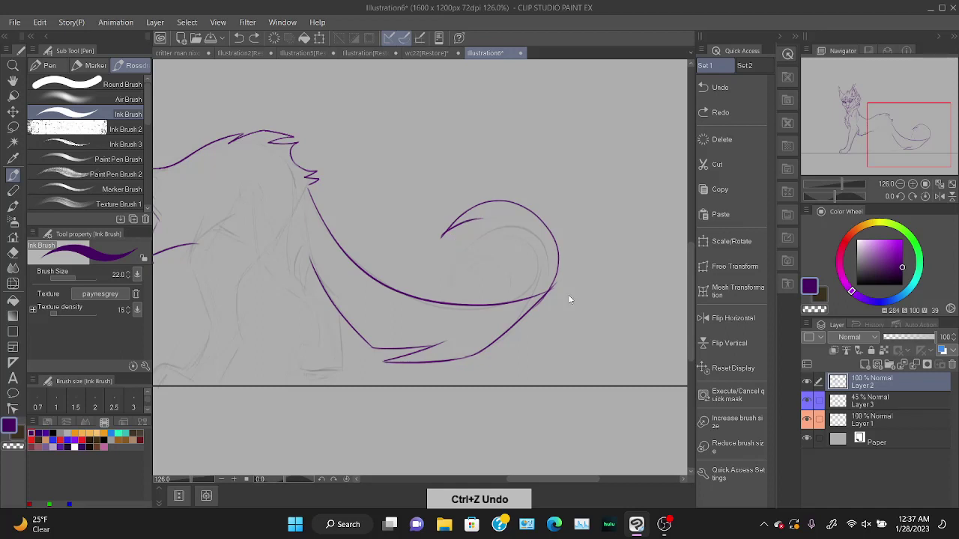
pyautogui.hotkey('ctrl', 'z')
pyautogui.moveTo(533, 311)
pyautogui.mouseDown()
pyautogui.moveTo(567, 272)
pyautogui.moveTo(488, 212)
pyautogui.moveTo(535, 252)
pyautogui.moveTo(500, 302)
pyautogui.mouseUp()
pyautogui.hotkey('ctrl', 'z')
pyautogui.hotkey('ctrl', 'z')
# Ink the outer arc of the tail's curl from the bend over to a pointed tip on the body side.
pyautogui.moveTo(555, 289)
pyautogui.mouseDown()
pyautogui.moveTo(422, 241)
pyautogui.moveTo(450, 237)
pyautogui.moveTo(509, 290)
pyautogui.mouseUp()
pyautogui.hotkey('ctrl', 'z')
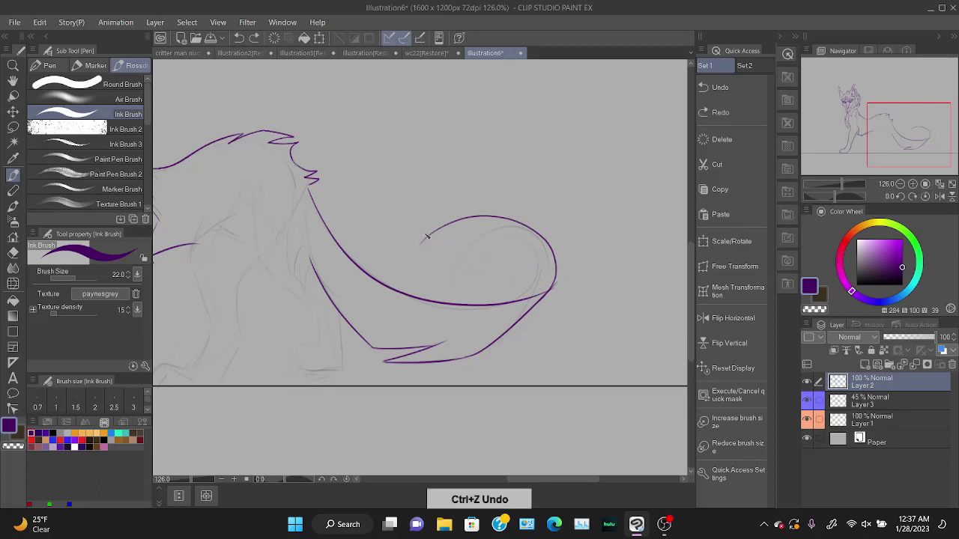
pyautogui.moveTo(431, 243)
pyautogui.mouseDown()
pyautogui.moveTo(408, 284)
pyautogui.moveTo(520, 298)
pyautogui.mouseUp()
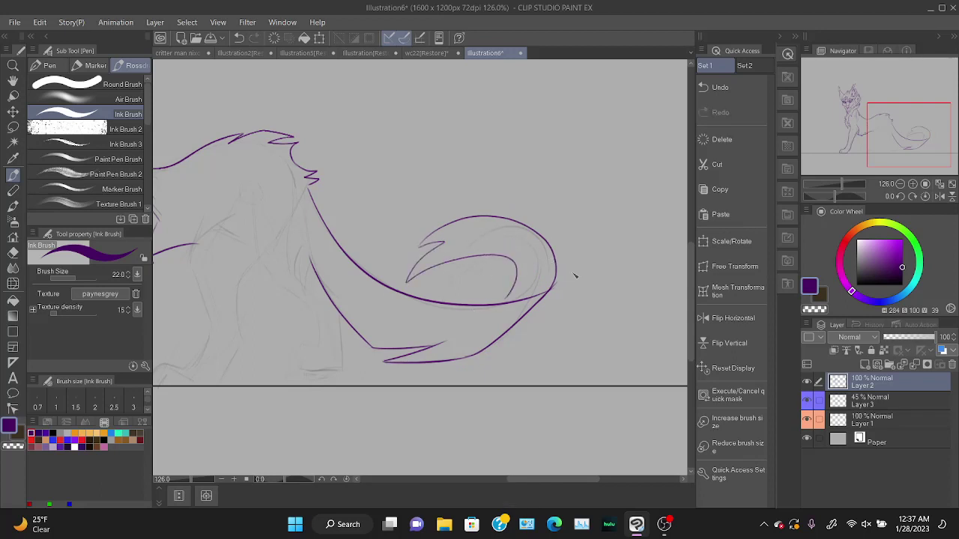
pyautogui.hotkey('ctrl', 'z')
pyautogui.moveTo(427, 244); pyautogui.dragTo(448, 234)
pyautogui.moveTo(403, 267)
pyautogui.mouseDown()
pyautogui.moveTo(534, 280)
pyautogui.moveTo(419, 234)
pyautogui.mouseUp()
pyautogui.hotkey('ctrl', 'z')
pyautogui.hotkey('ctrl', 'z')
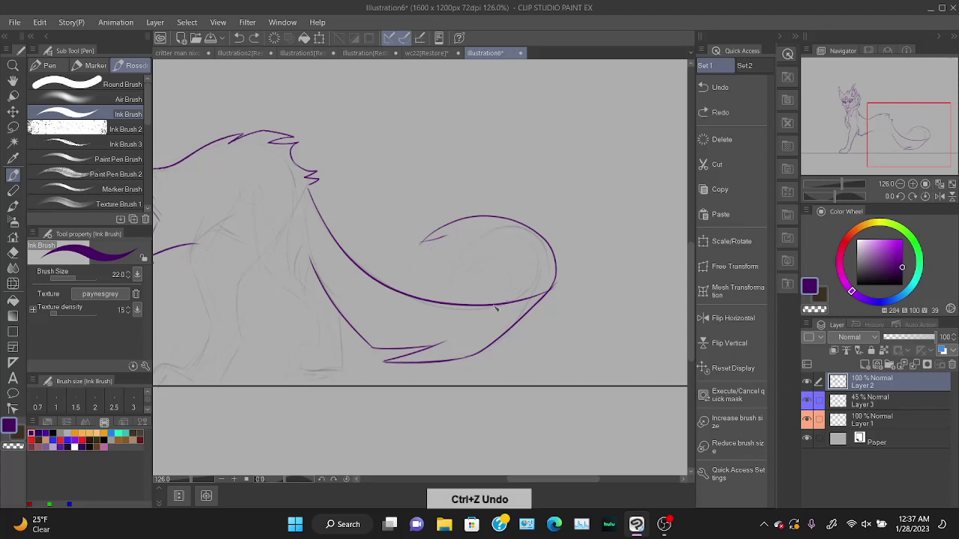
# Ink the fur notch at the curl's tip and the inner arc curving back to the tail's upper line.
pyautogui.moveTo(484, 306); pyautogui.dragTo(532, 269)
pyautogui.hotkey('ctrl', 'z')
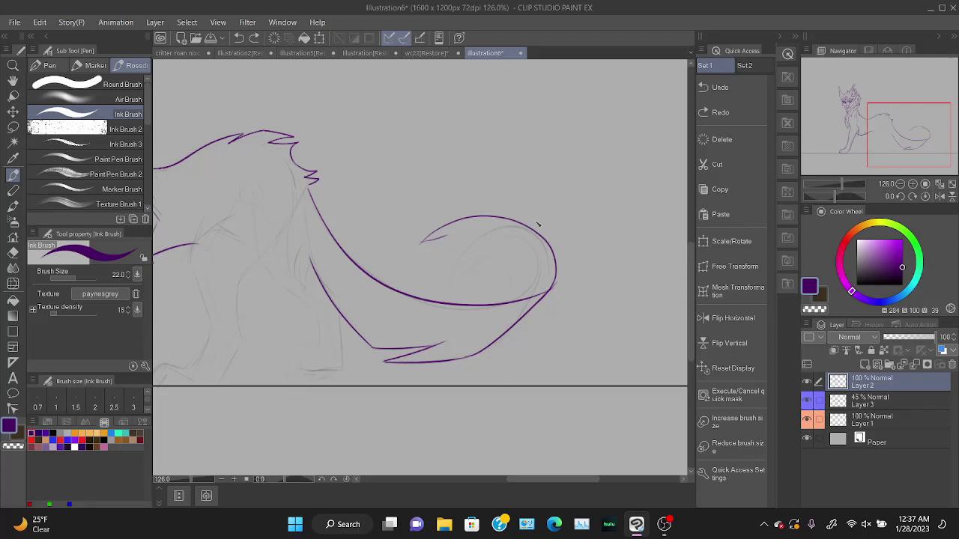
pyautogui.hotkey('ctrl', 'z')
pyautogui.moveTo(417, 244)
pyautogui.mouseDown()
pyautogui.moveTo(471, 237)
pyautogui.moveTo(418, 266)
pyautogui.moveTo(486, 275)
pyautogui.moveTo(469, 295)
pyautogui.mouseUp()
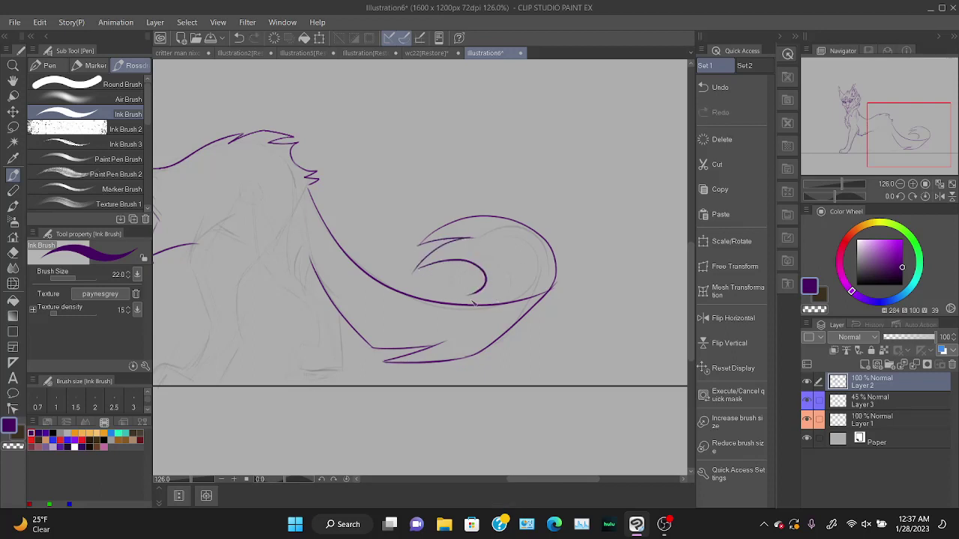
pyautogui.hotkey('ctrl', 'z')
pyautogui.moveTo(405, 275); pyautogui.dragTo(476, 303)
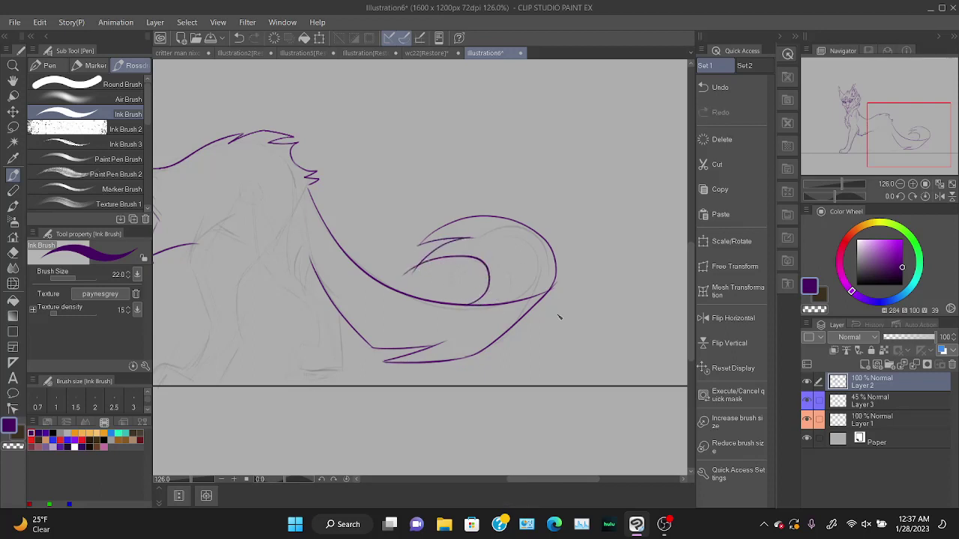
# Erase the overshooting line ends where the curl meets the tail's lower edge and re-ink the junction smoothly.
pyautogui.press('e')
pyautogui.scroll(2, 584, 299)
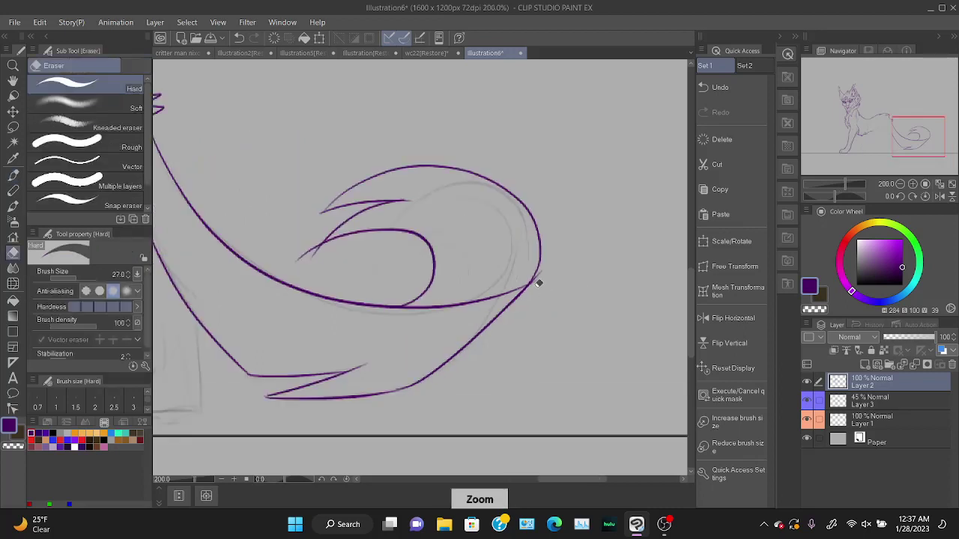
pyautogui.scroll(3, 542, 284)
pyautogui.moveTo(535, 199)
pyautogui.mouseDown()
pyautogui.moveTo(515, 246)
pyautogui.moveTo(538, 200)
pyautogui.mouseUp()
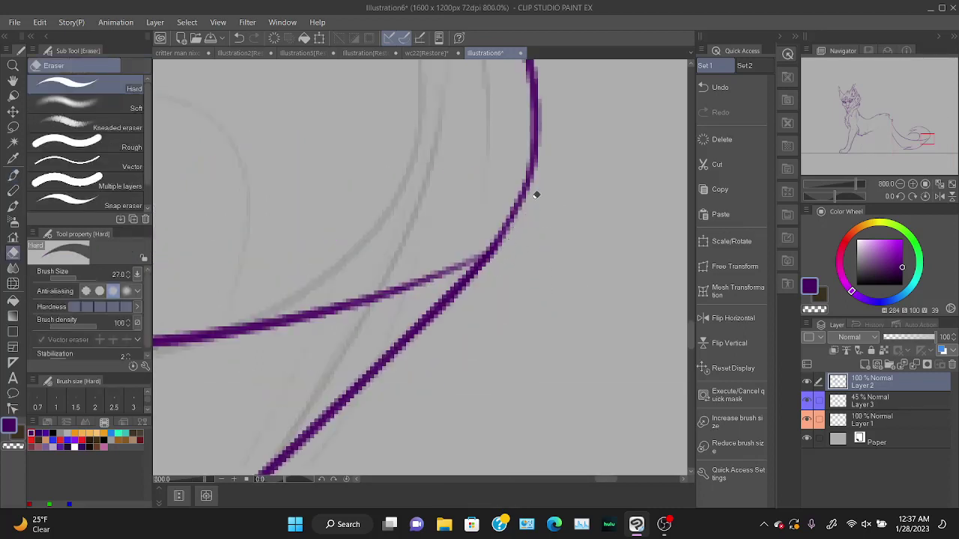
pyautogui.press('b')
pyautogui.moveTo(535, 151)
pyautogui.mouseDown()
pyautogui.moveTo(500, 234)
pyautogui.moveTo(478, 258)
pyautogui.moveTo(491, 244)
pyautogui.moveTo(382, 299)
pyautogui.mouseUp()
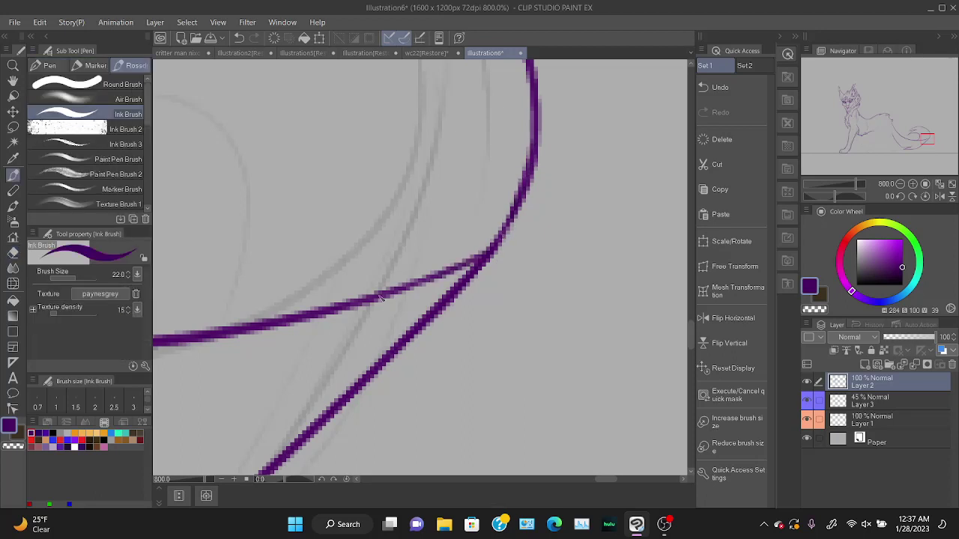
pyautogui.moveTo(469, 264)
pyautogui.mouseDown()
pyautogui.moveTo(467, 272)
pyautogui.moveTo(478, 262)
pyautogui.mouseUp()
# Thicken the outer line at the curl's pointed tip and erase the stray line end beyond the lower fur point.
pyautogui.moveTo(861, 185); pyautogui.dragTo(827, 184)
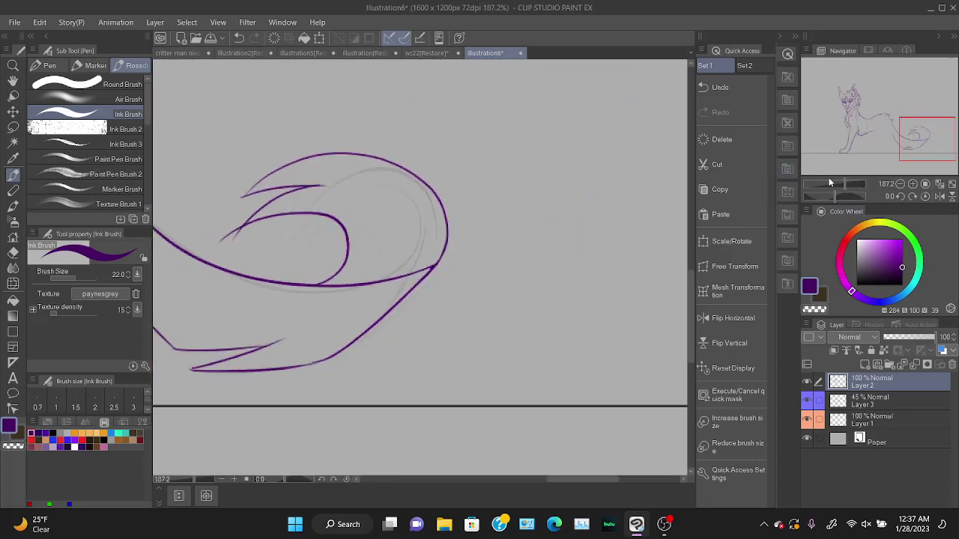
pyautogui.moveTo(245, 197); pyautogui.dragTo(269, 174)
pyautogui.hotkey('ctrl', 'z')
pyautogui.hotkey('ctrl', 'z')
pyautogui.moveTo(245, 199); pyautogui.dragTo(270, 180)
pyautogui.press('e')
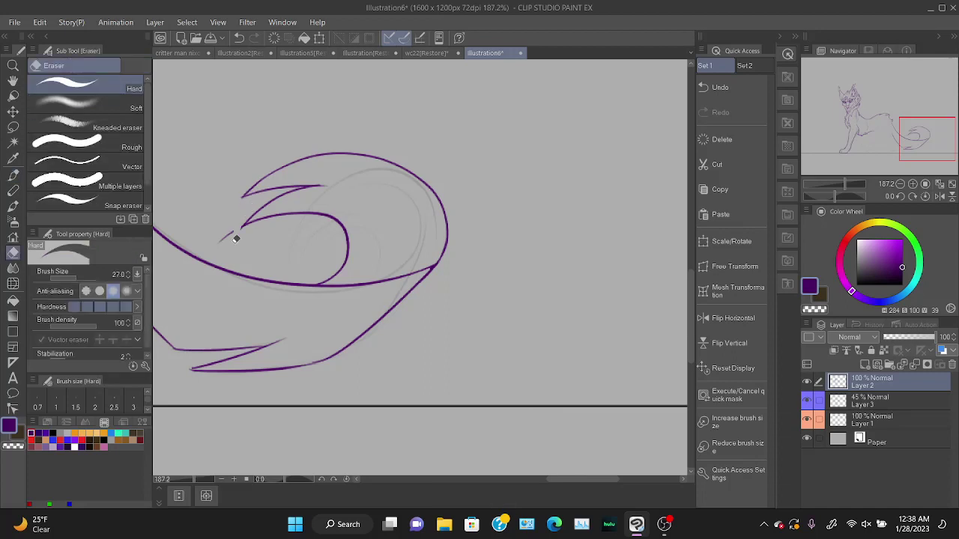
pyautogui.moveTo(236, 239); pyautogui.dragTo(220, 238)
# Trim the point of the fur tuft on the tail's underside with the eraser.
pyautogui.moveTo(878, 128)
pyautogui.mouseDown()
pyautogui.moveTo(863, 124)
pyautogui.moveTo(909, 139)
pyautogui.mouseUp()
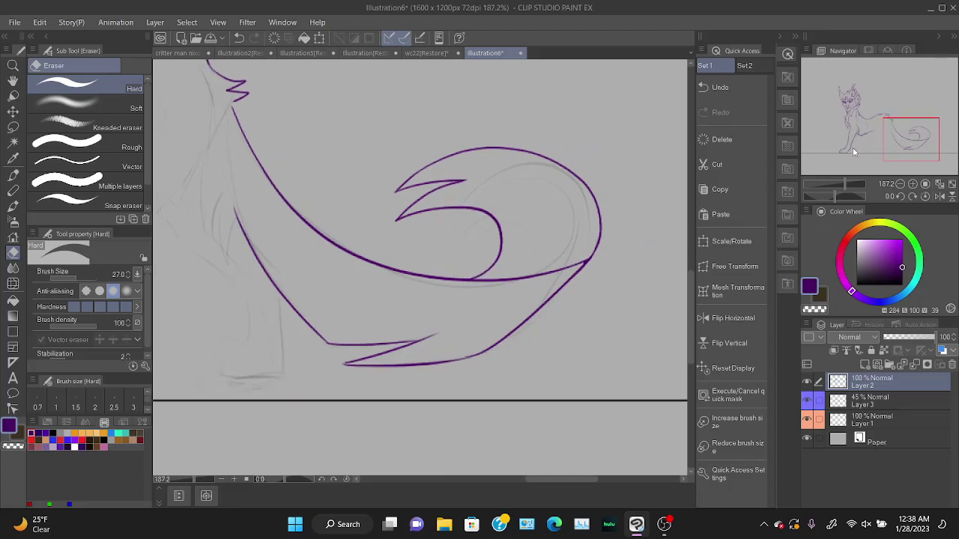
pyautogui.press('b')
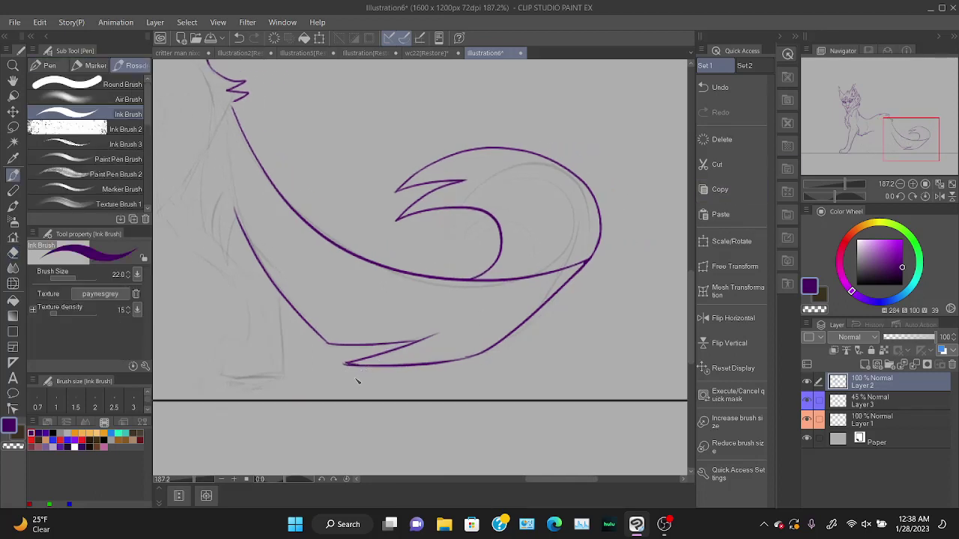
pyautogui.press('e')
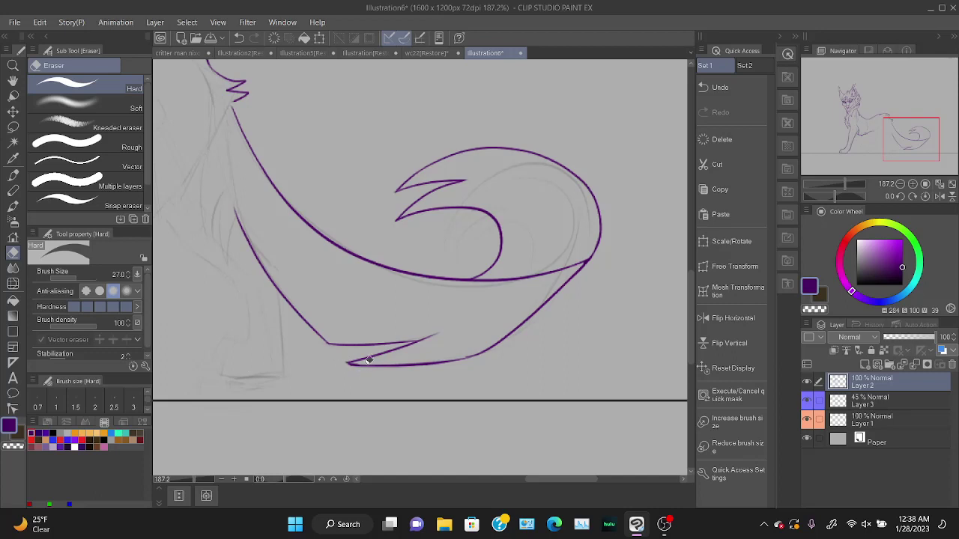
pyautogui.press('e')
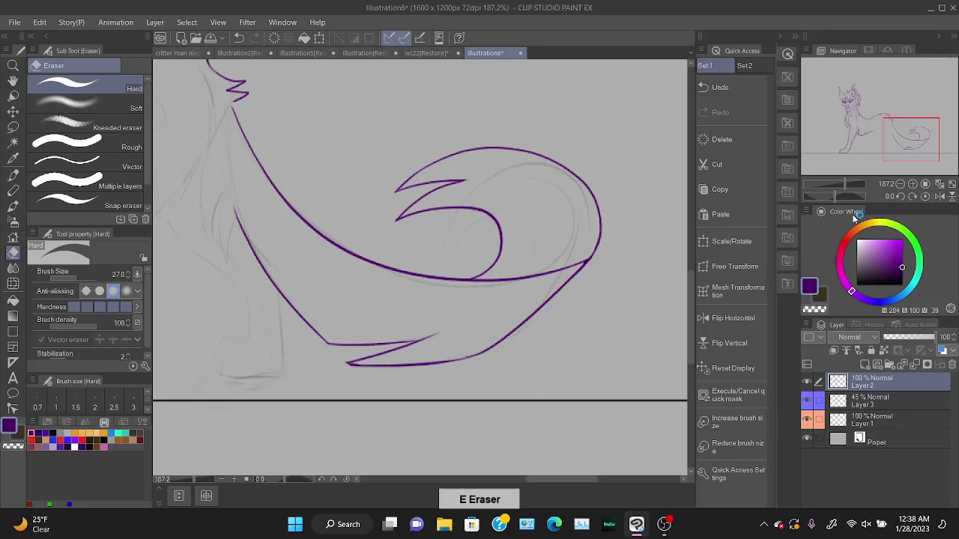
# Rotate the canvas and smooth and thicken the ink line along the bend in the tail's lower edge.
pyautogui.moveTo(848, 198); pyautogui.dragTo(833, 198)
pyautogui.press('b')
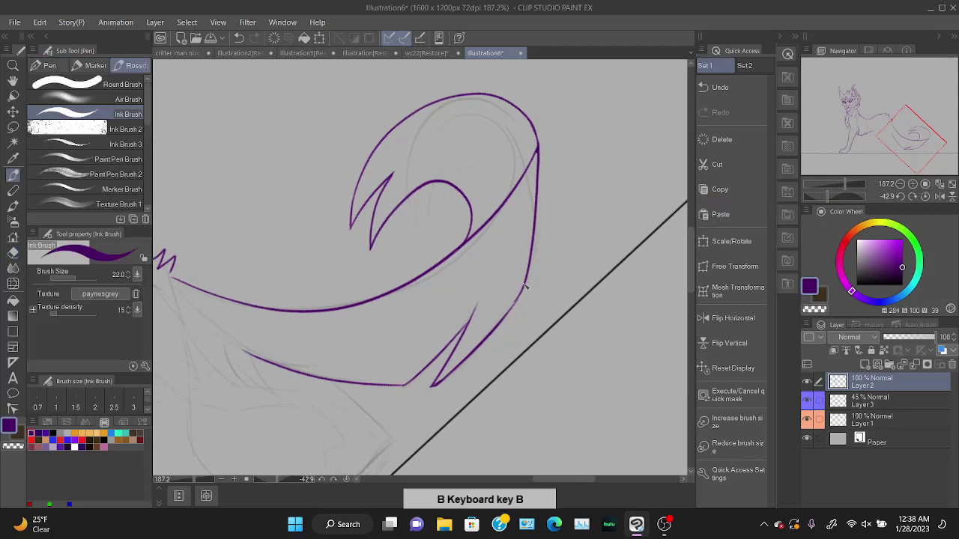
pyautogui.moveTo(507, 312); pyautogui.dragTo(498, 327)
pyautogui.hotkey('ctrl', 'z')
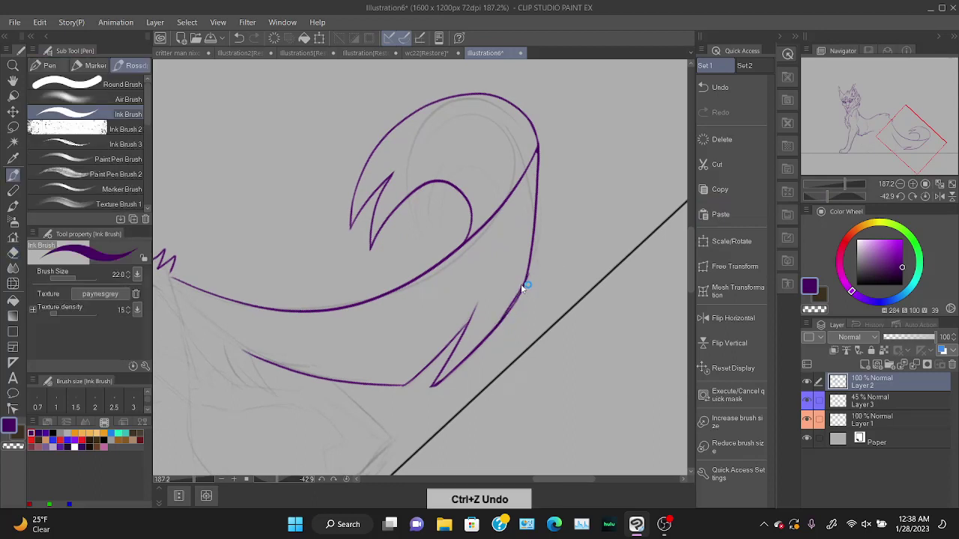
pyautogui.moveTo(528, 281); pyautogui.dragTo(497, 330)
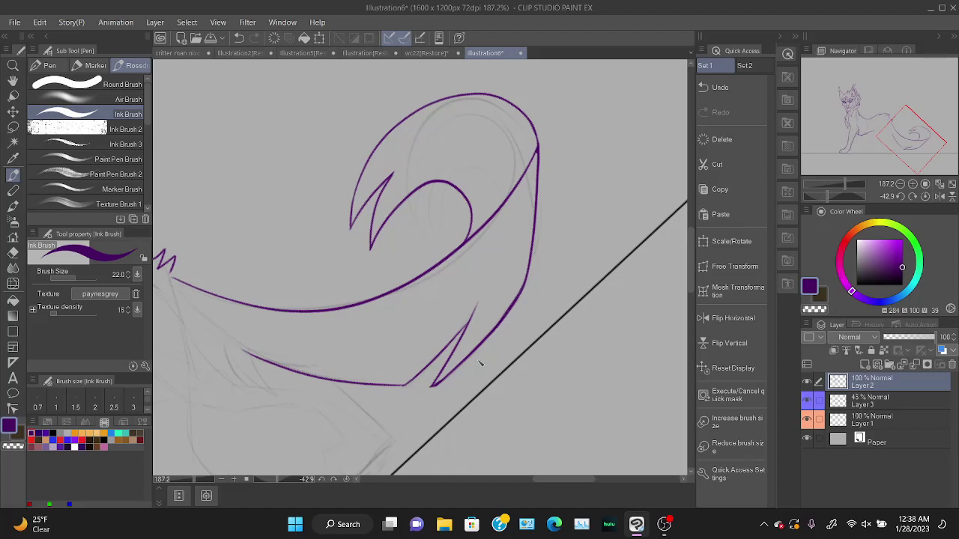
pyautogui.hotkey('ctrl', 'z')
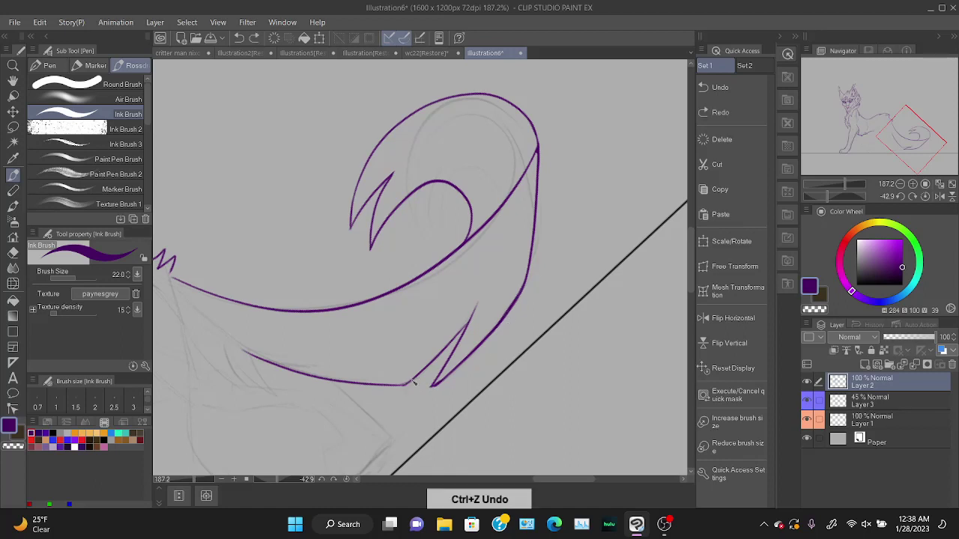
# Touch up the corner and inner notch of the tail's lower fur tuft, and reset the canvas rotation.
pyautogui.moveTo(415, 380)
pyautogui.mouseDown()
pyautogui.moveTo(406, 386)
pyautogui.moveTo(417, 376)
pyautogui.mouseUp()
pyautogui.hotkey('ctrl', 'z')
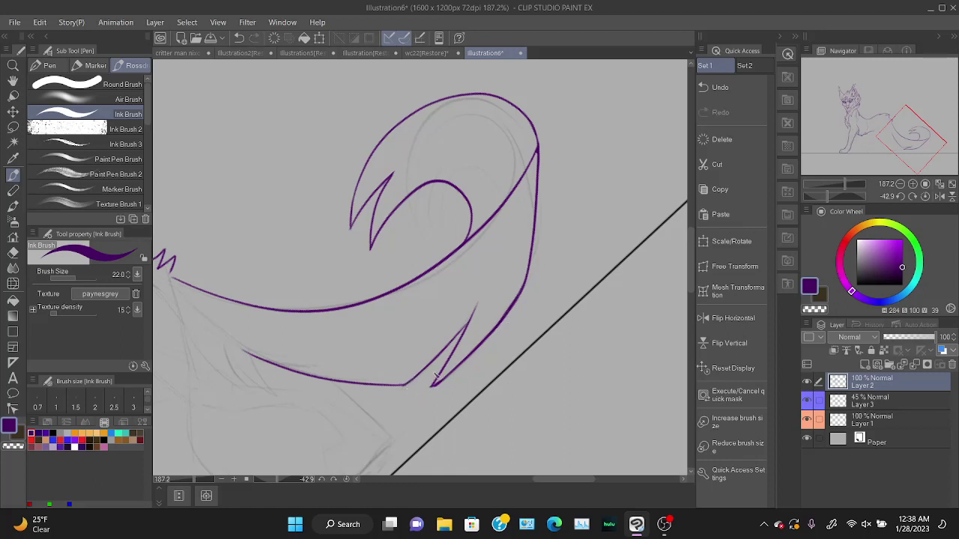
pyautogui.press('e')
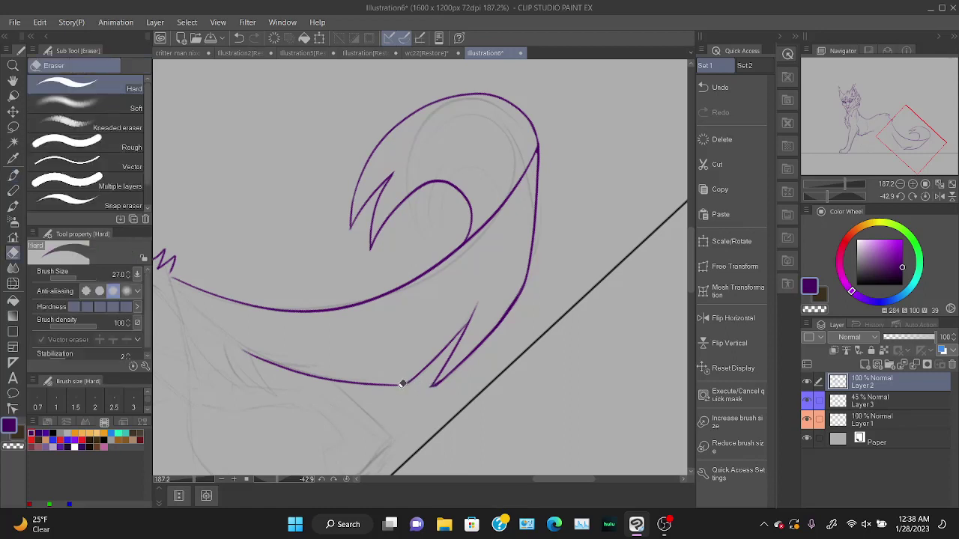
pyautogui.hotkey('ctrl', 'z')
pyautogui.click(416, 389)
pyautogui.press('b')
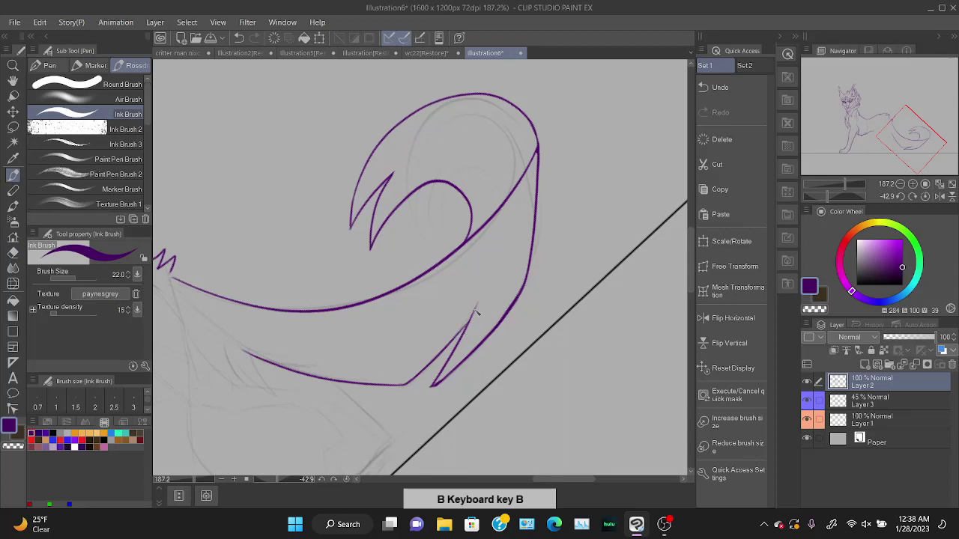
pyautogui.moveTo(478, 306); pyautogui.dragTo(453, 343)
pyautogui.hotkey('ctrl', 'z')
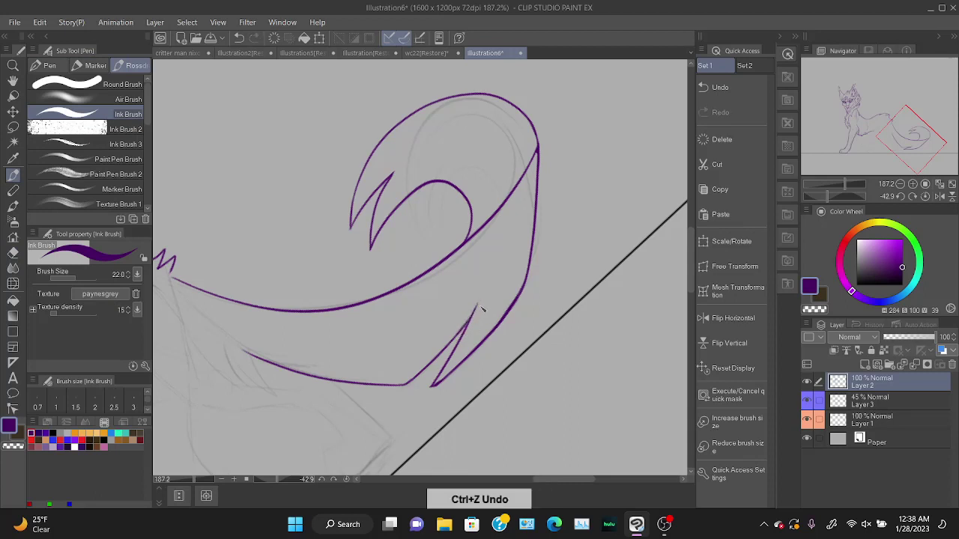
pyautogui.click(927, 197)
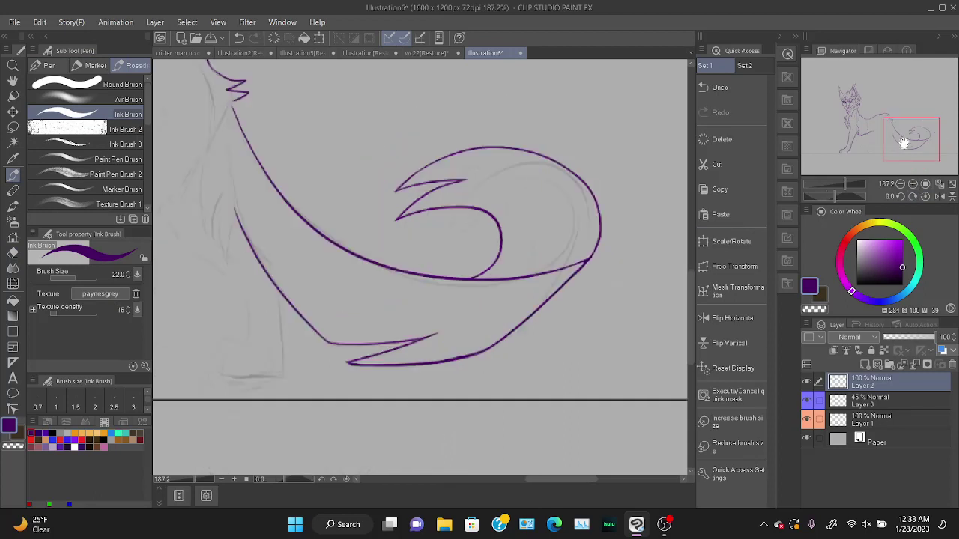
# Ink pointed fur tufts below the base of the tail, joining them to the tail's lower line, and clean their edges.
pyautogui.moveTo(897, 122); pyautogui.dragTo(885, 116)
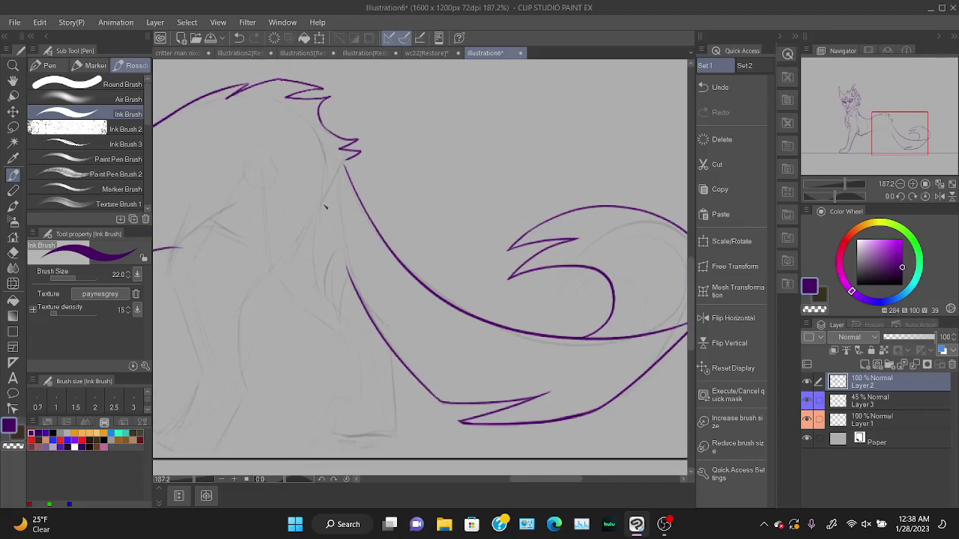
pyautogui.moveTo(322, 209)
pyautogui.mouseDown()
pyautogui.moveTo(313, 259)
pyautogui.moveTo(327, 306)
pyautogui.moveTo(338, 239)
pyautogui.moveTo(344, 313)
pyautogui.moveTo(352, 280)
pyautogui.mouseUp()
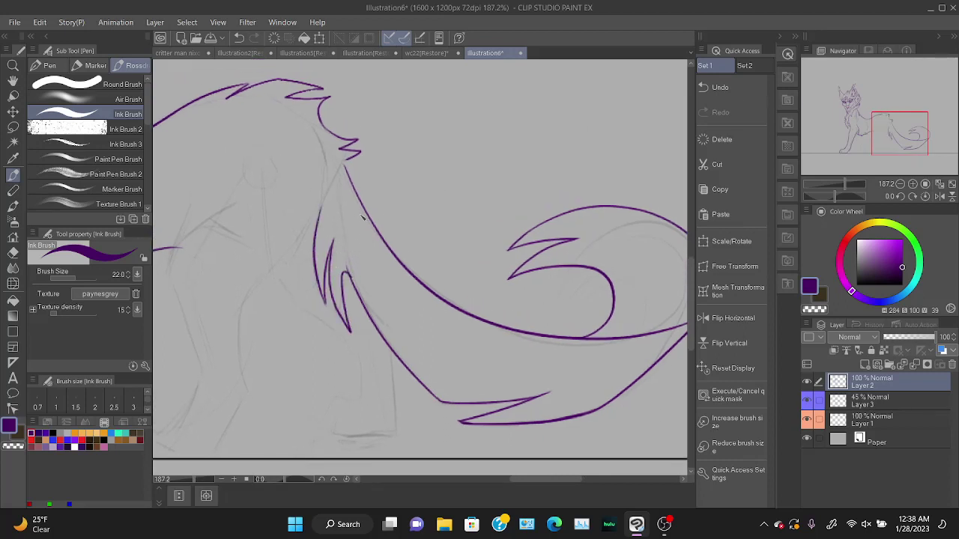
pyautogui.hotkey('ctrl', 'z')
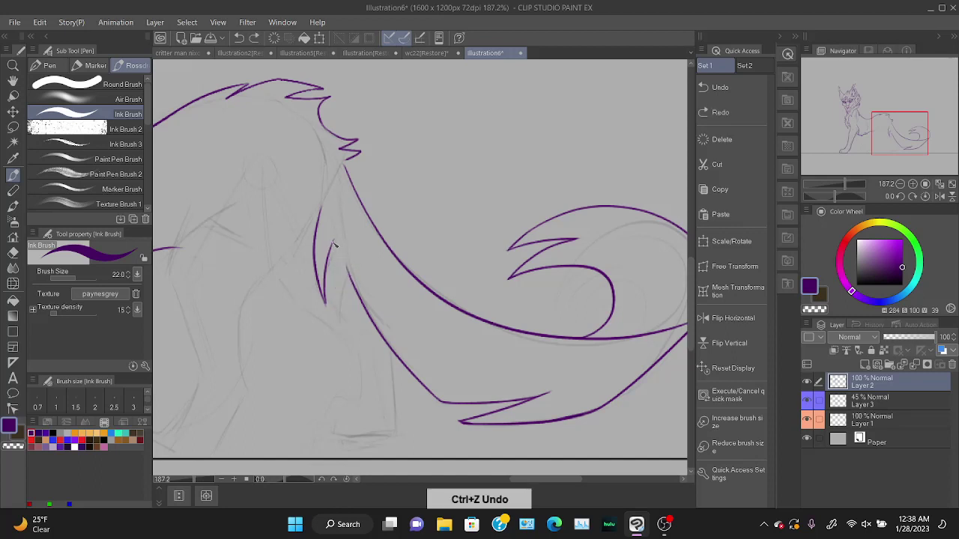
pyautogui.hotkey('ctrl', 'z')
pyautogui.moveTo(333, 239)
pyautogui.mouseDown()
pyautogui.moveTo(331, 283)
pyautogui.moveTo(361, 346)
pyautogui.moveTo(346, 266)
pyautogui.mouseUp()
pyautogui.press('e')
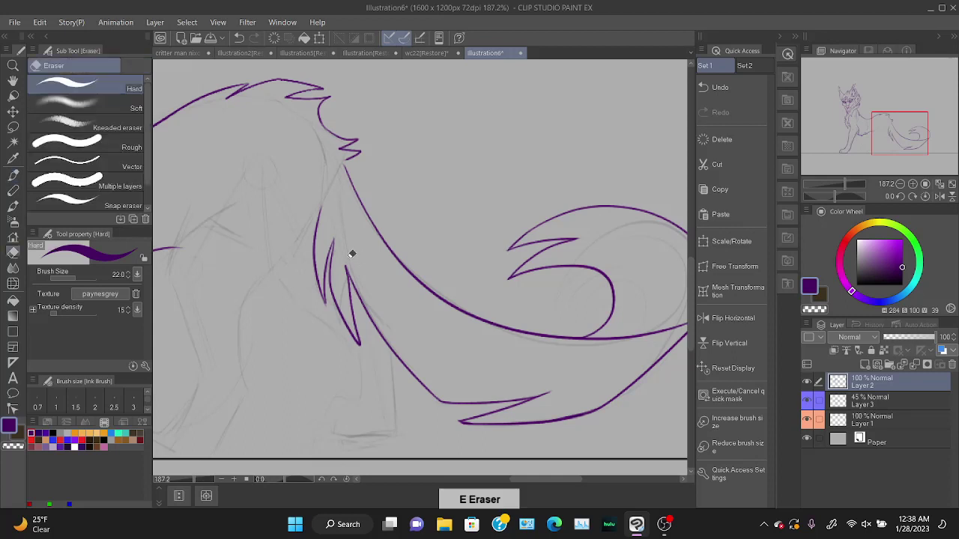
pyautogui.press('b')
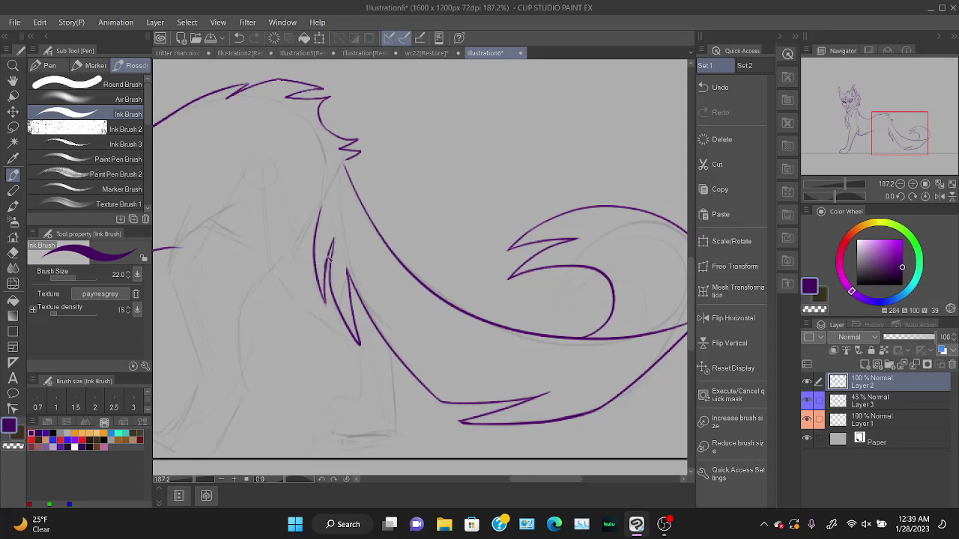
# Thicken the inner line of the fur tufts below the tail base and tidy it with the eraser.
pyautogui.hotkey('ctrl', 'z')
pyautogui.moveTo(327, 262); pyautogui.dragTo(329, 272)
pyautogui.hotkey('ctrl', 'z')
pyautogui.moveTo(334, 238); pyautogui.dragTo(331, 276)
pyautogui.press('e')
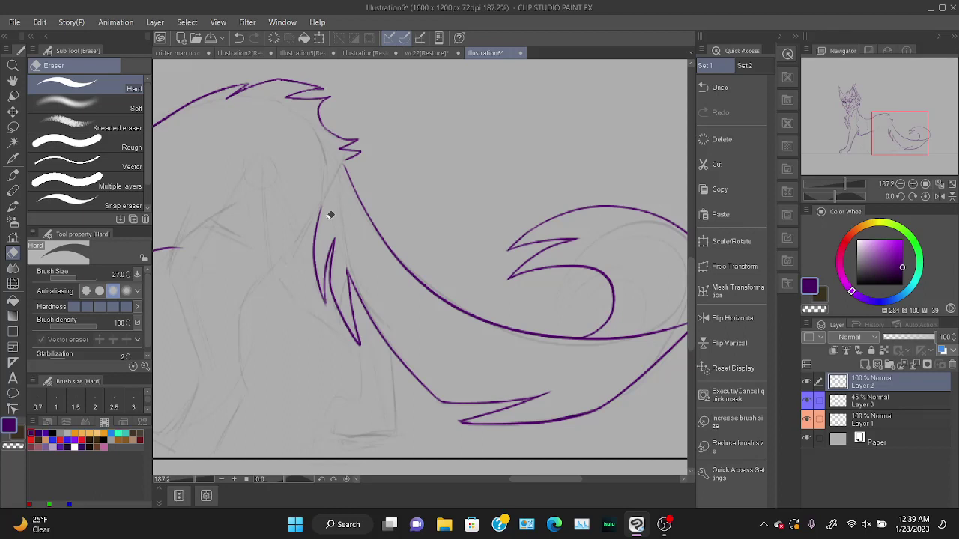
pyautogui.press('b')
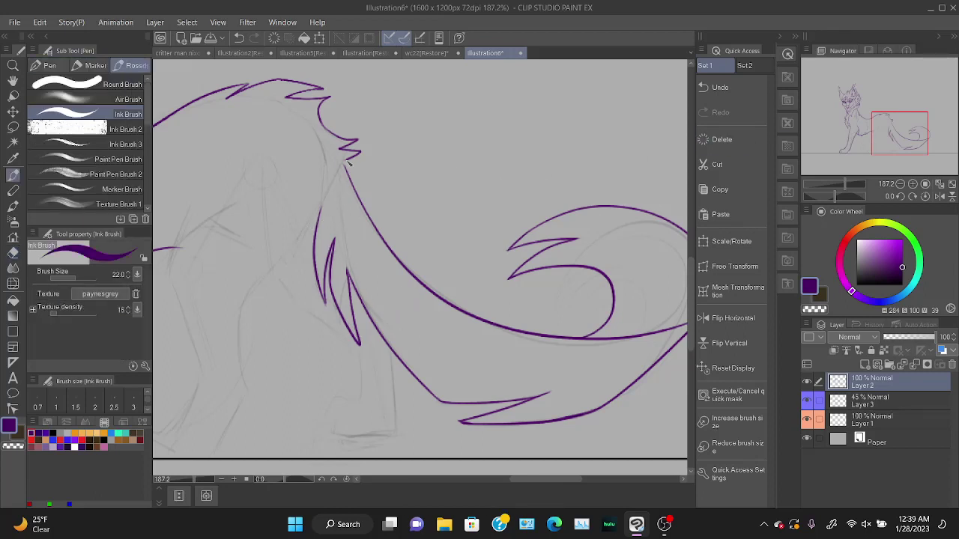
# Connect the tail's upper line to the lowest rump fur point and smooth the join with the eraser.
pyautogui.hotkey('ctrl', 'z')
pyautogui.moveTo(347, 161); pyautogui.dragTo(353, 187)
pyautogui.press('e')
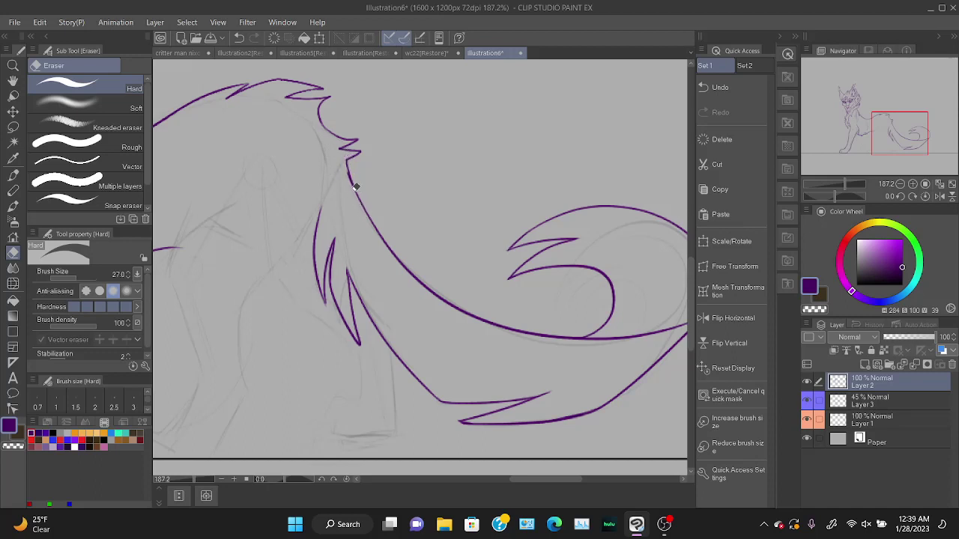
pyautogui.press('p')
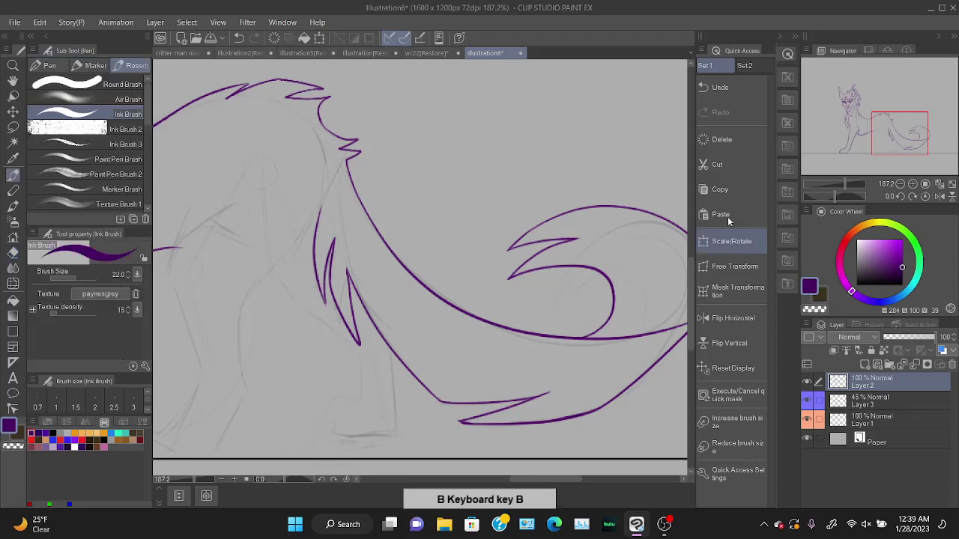
# Erase the rough fur marks on the side behind the shoulder and ink a clean zigzag fur line in their place.
pyautogui.moveTo(872, 124)
pyautogui.mouseDown()
pyautogui.moveTo(854, 129)
pyautogui.moveTo(886, 136)
pyautogui.mouseUp()
pyautogui.press('e')
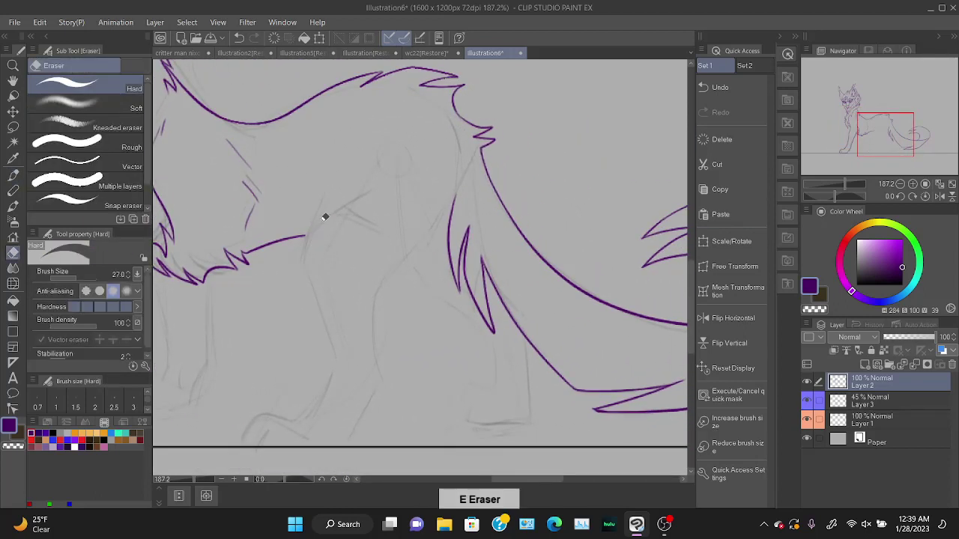
pyautogui.moveTo(866, 122); pyautogui.dragTo(834, 124)
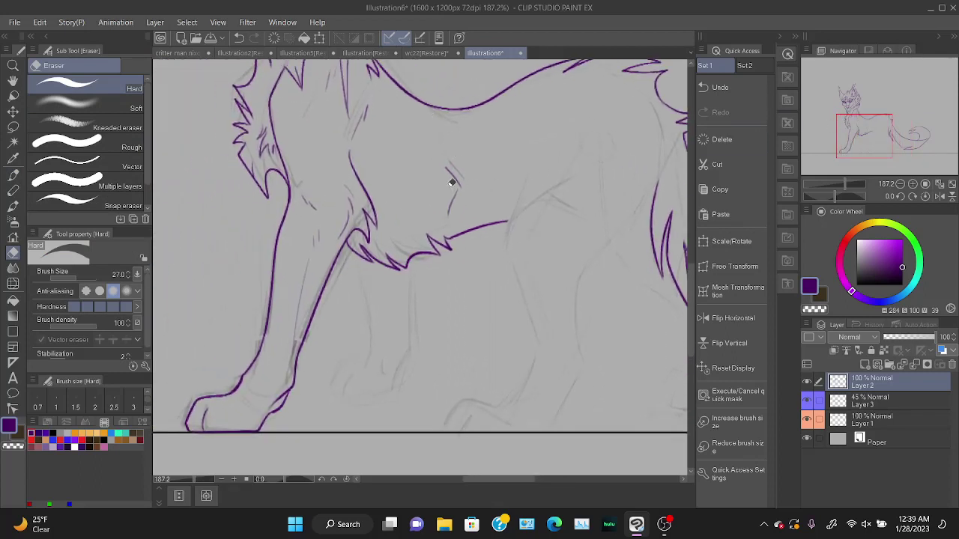
pyautogui.moveTo(454, 182); pyautogui.dragTo(465, 157)
pyautogui.press('p')
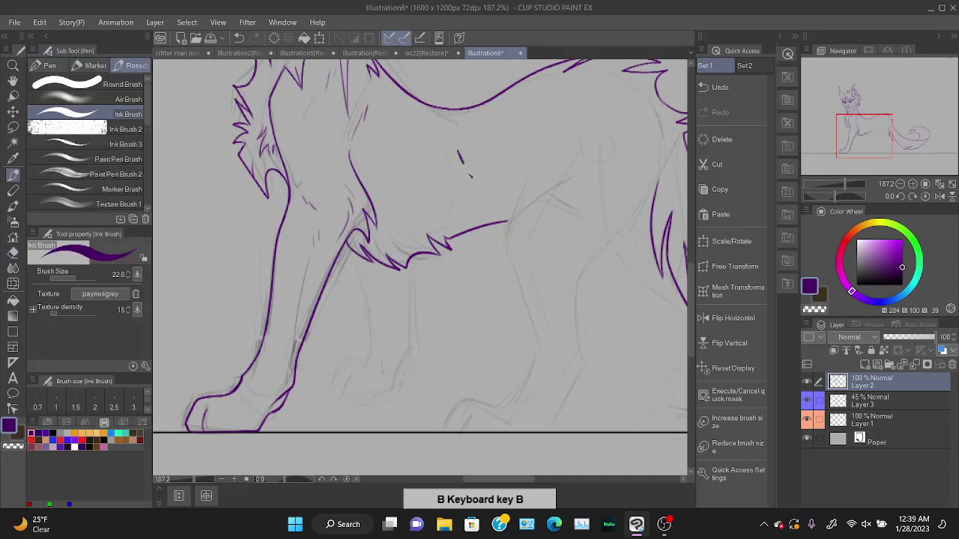
pyautogui.moveTo(468, 161); pyautogui.dragTo(459, 187)
pyautogui.hotkey('ctrl', 'z')
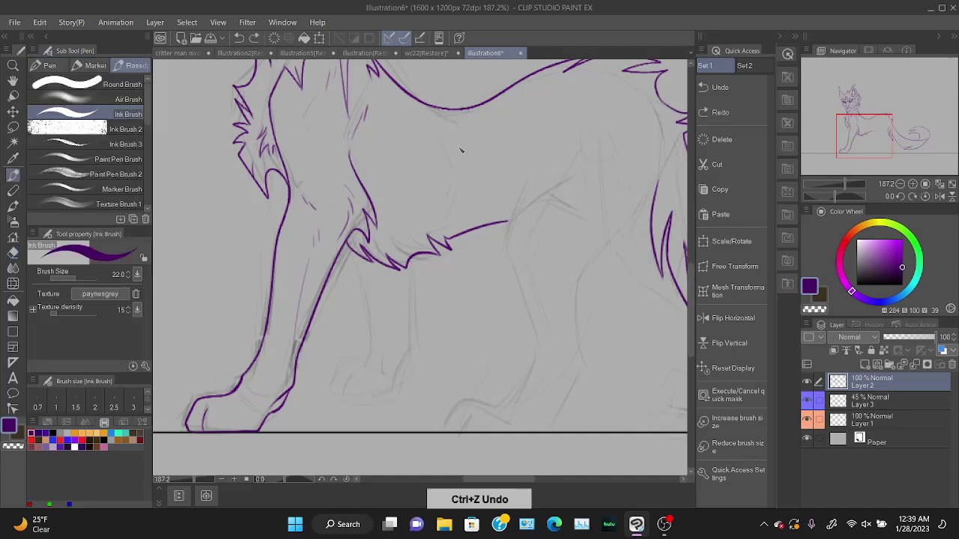
pyautogui.moveTo(450, 145)
pyautogui.mouseDown()
pyautogui.moveTo(464, 173)
pyautogui.moveTo(454, 196)
pyautogui.mouseUp()
pyautogui.press('b')
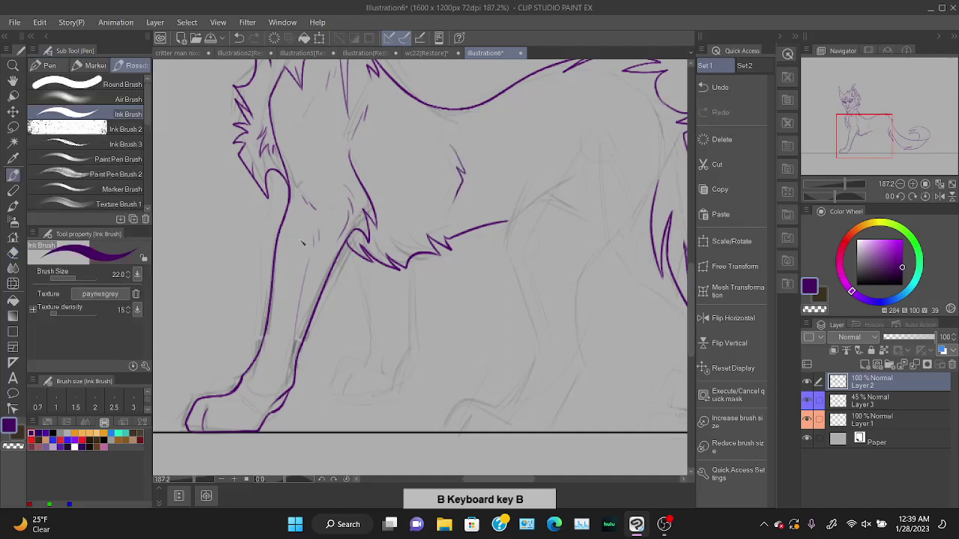
# Erase the stray short marks at the top of the front leg beside the chest fur.
pyautogui.moveTo(303, 197); pyautogui.dragTo(316, 213)
pyautogui.hotkey('ctrl', 'z')
pyautogui.press('e')
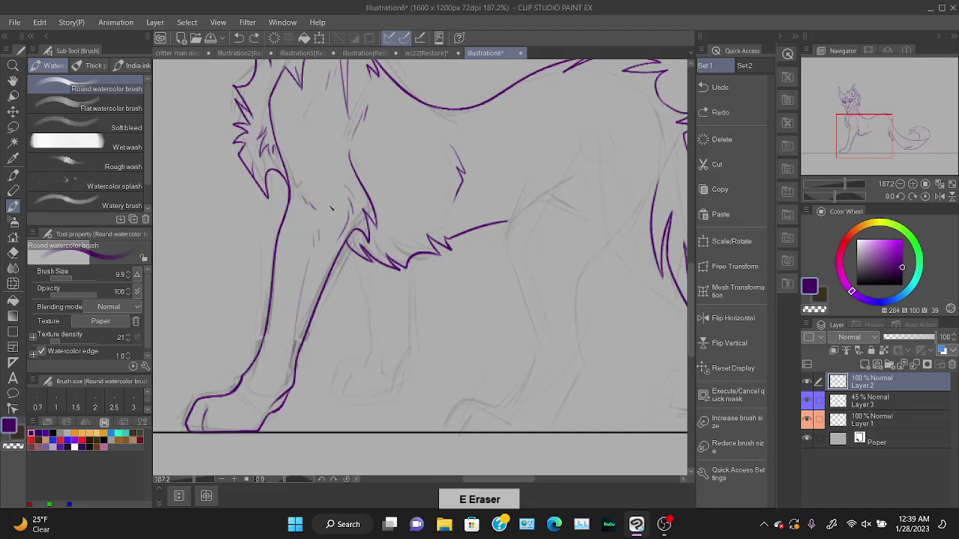
pyautogui.hotkey('ctrl', 'z')
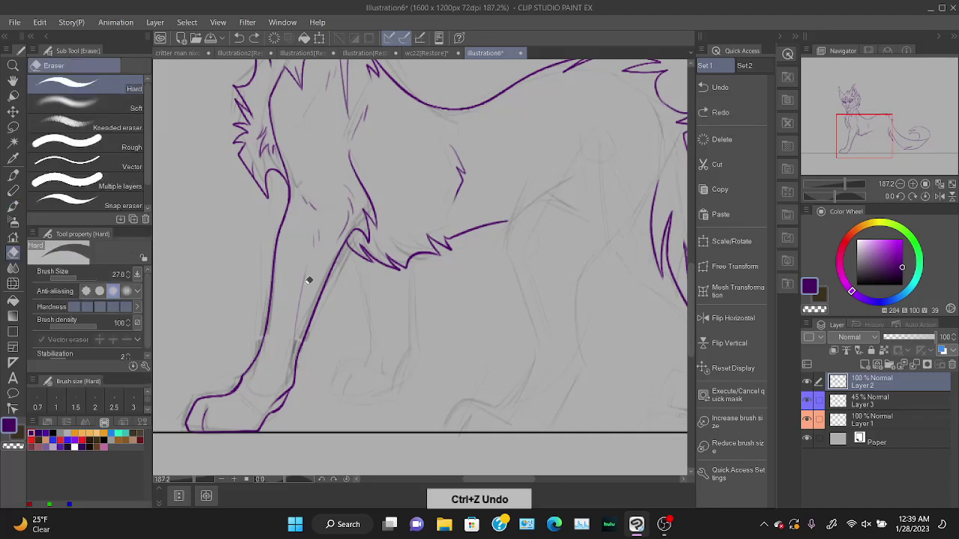
pyautogui.moveTo(318, 223); pyautogui.dragTo(312, 272)
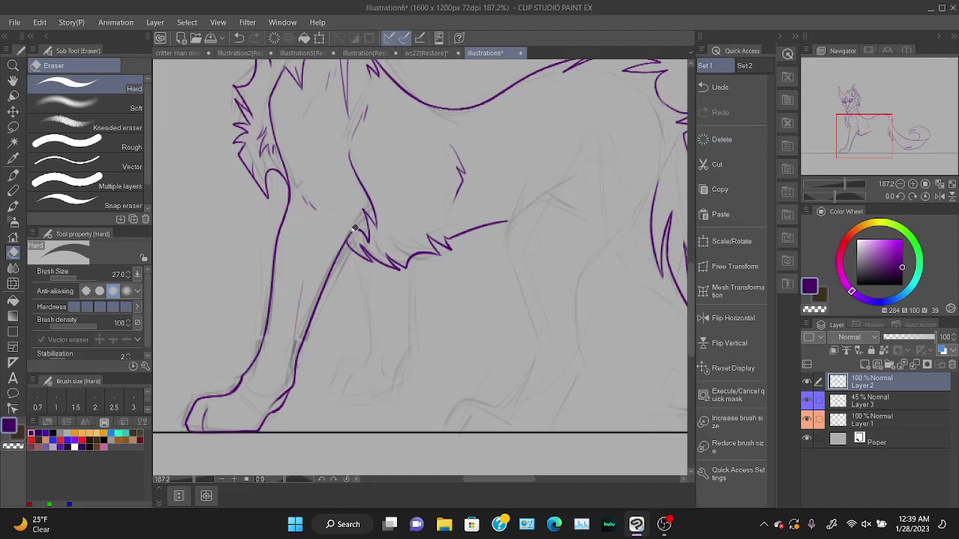
# Ink the thigh fold, the fur tuft where it meets the belly, and the front edge of the near hind leg.
pyautogui.press('b')
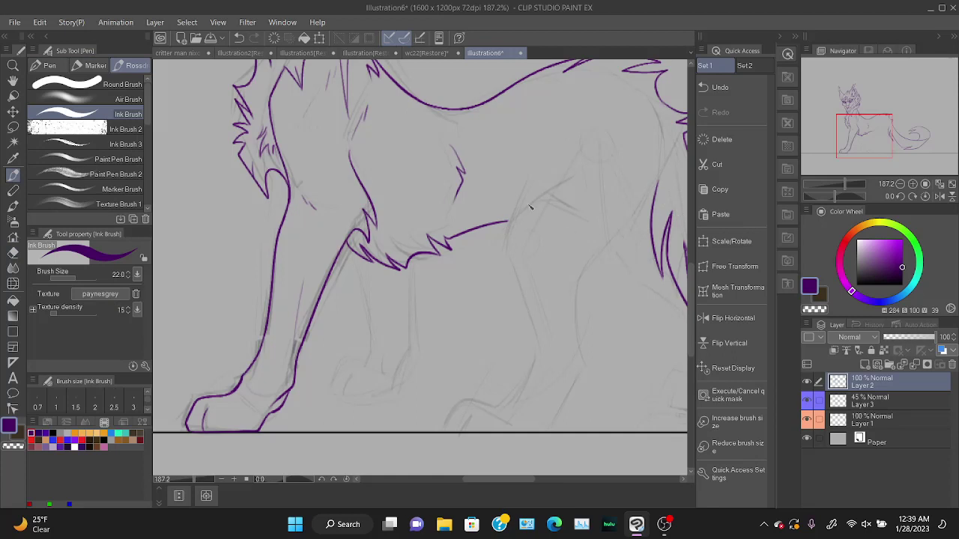
pyautogui.moveTo(529, 183); pyautogui.dragTo(499, 245)
pyautogui.hotkey('ctrl', 'z')
pyautogui.moveTo(526, 180)
pyautogui.mouseDown()
pyautogui.moveTo(495, 257)
pyautogui.moveTo(497, 282)
pyautogui.mouseUp()
pyautogui.hotkey('ctrl', 'z')
pyautogui.moveTo(510, 238)
pyautogui.mouseDown()
pyautogui.moveTo(496, 259)
pyautogui.moveTo(512, 236)
pyautogui.moveTo(543, 353)
pyautogui.mouseUp()
pyautogui.hotkey('ctrl', 'z')
pyautogui.hotkey('ctrl', 'z')
pyautogui.hotkey('ctrl', 'z')
pyautogui.moveTo(517, 277); pyautogui.dragTo(538, 342)
pyautogui.hotkey('ctrl', 'z')
# Ink the curved back edge of the near hind leg from the hock up toward the thigh.
pyautogui.moveTo(518, 281)
pyautogui.mouseDown()
pyautogui.moveTo(543, 360)
pyautogui.moveTo(515, 271)
pyautogui.moveTo(537, 361)
pyautogui.moveTo(627, 230)
pyautogui.mouseUp()
pyautogui.hotkey('ctrl', 'z')
pyautogui.hotkey('ctrl', 'z')
pyautogui.hotkey('ctrl', 'z')
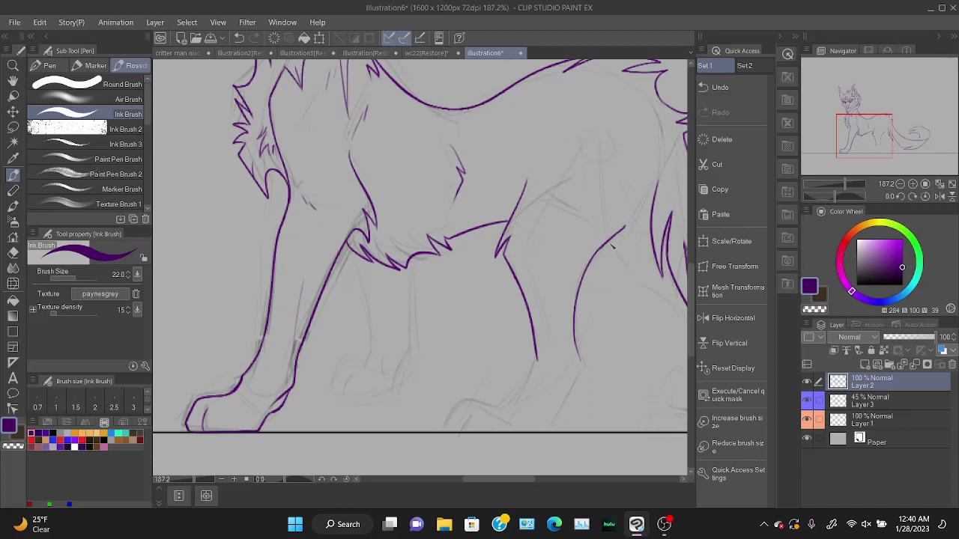
pyautogui.hotkey('ctrl', 'z')
pyautogui.moveTo(609, 241); pyautogui.dragTo(629, 221)
# Ink the fur tuft at the back of the thigh and continue the line up toward the rump.
pyautogui.moveTo(618, 253)
pyautogui.mouseDown()
pyautogui.moveTo(645, 223)
pyautogui.moveTo(661, 175)
pyautogui.mouseUp()
pyautogui.hotkey('ctrl', 'z')
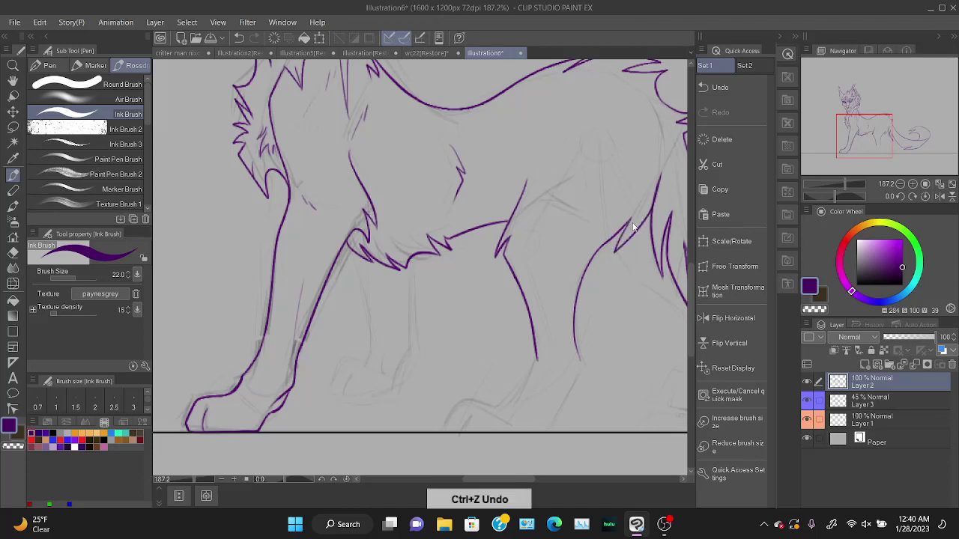
pyautogui.moveTo(620, 247)
pyautogui.mouseDown()
pyautogui.moveTo(654, 202)
pyautogui.moveTo(653, 168)
pyautogui.mouseUp()
pyautogui.moveTo(652, 200); pyautogui.dragTo(662, 147)
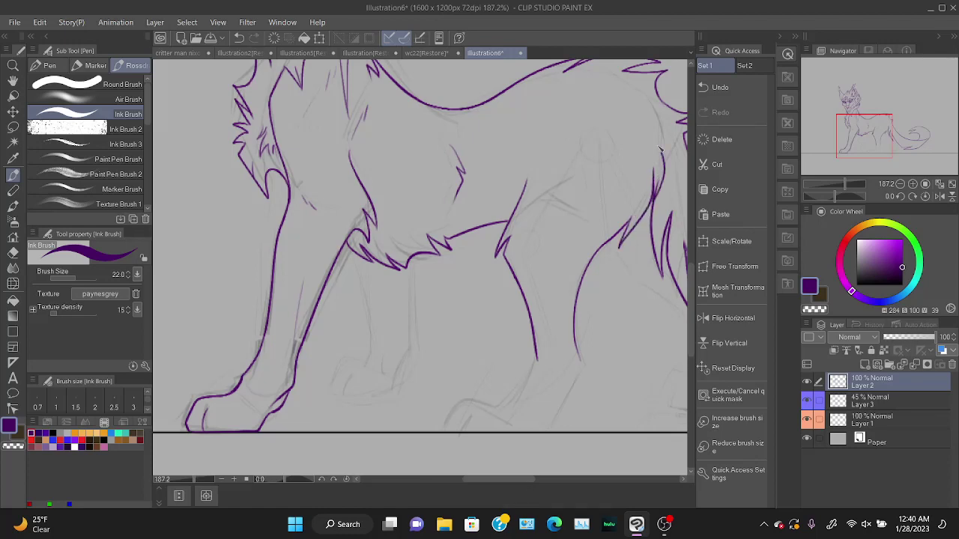
# Erase the overlapping lines behind the thigh and ink a small fur point below the rump.
pyautogui.moveTo(867, 113)
pyautogui.mouseDown()
pyautogui.moveTo(869, 85)
pyautogui.moveTo(879, 108)
pyautogui.mouseUp()
pyautogui.press('e')
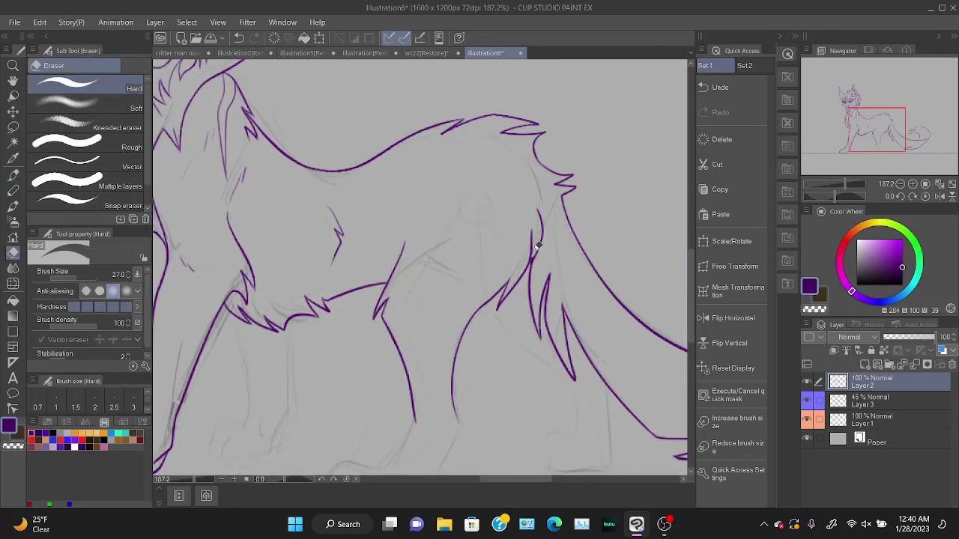
pyautogui.press('e')
pyautogui.press('b')
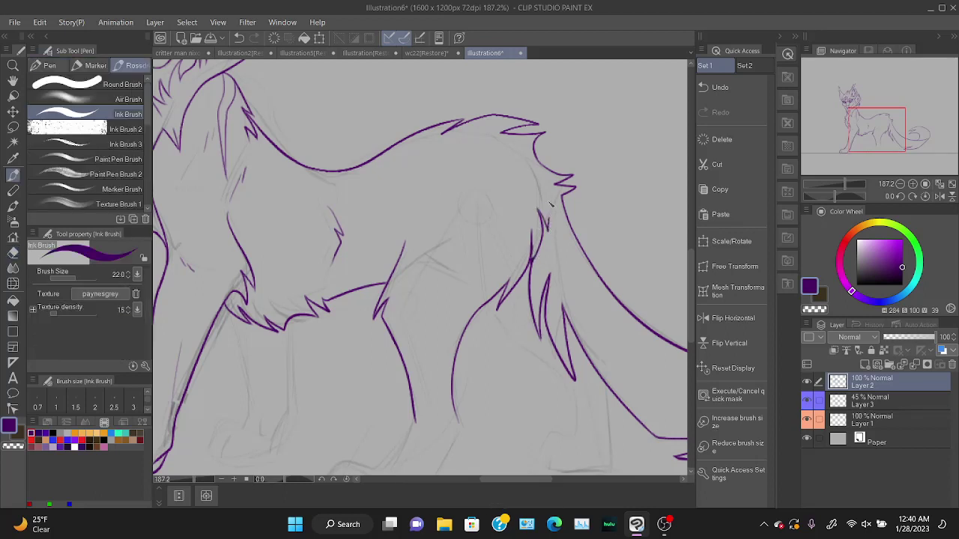
pyautogui.press('e')
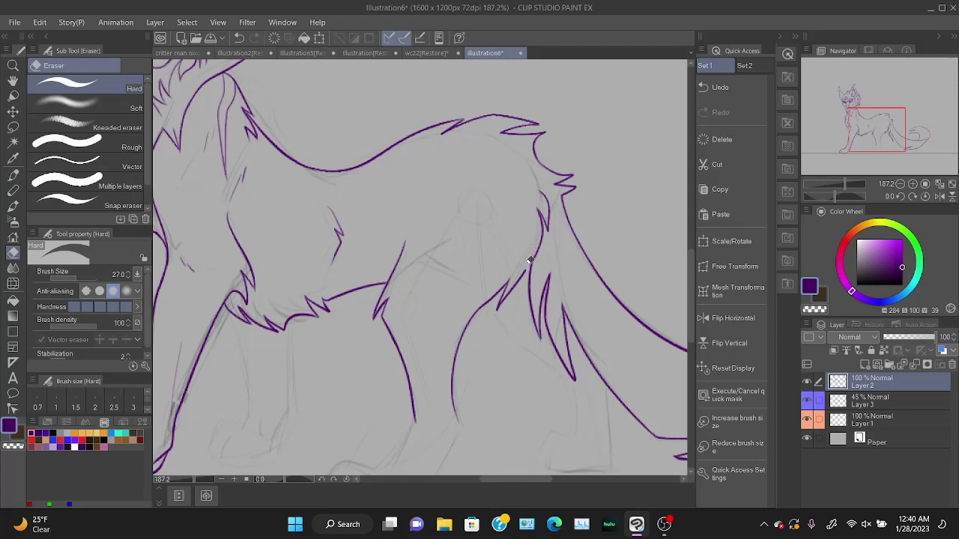
pyautogui.press('b')
# Ink a short curved fur line inside the upper thigh and touch up its join with the back line.
pyautogui.moveTo(524, 216); pyautogui.dragTo(534, 256)
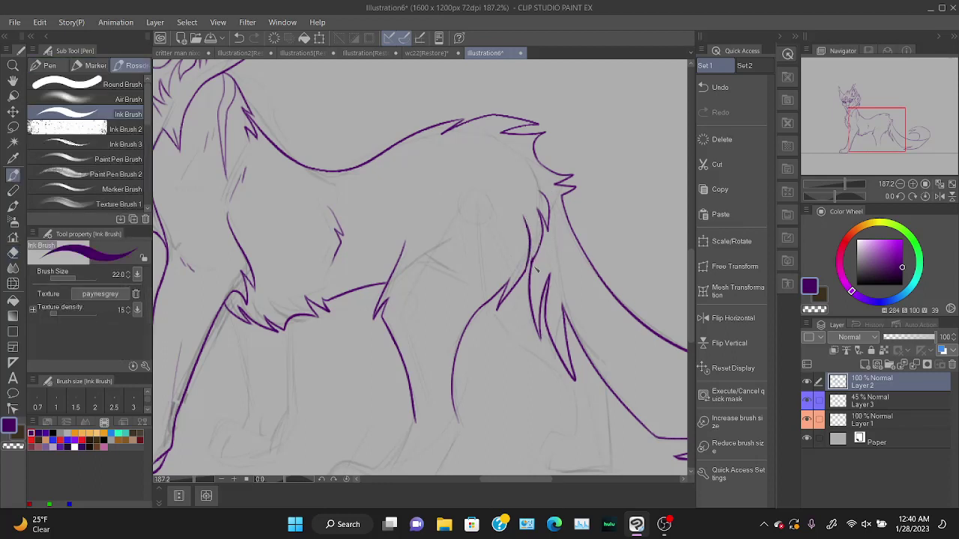
pyautogui.hotkey('ctrl', 'z')
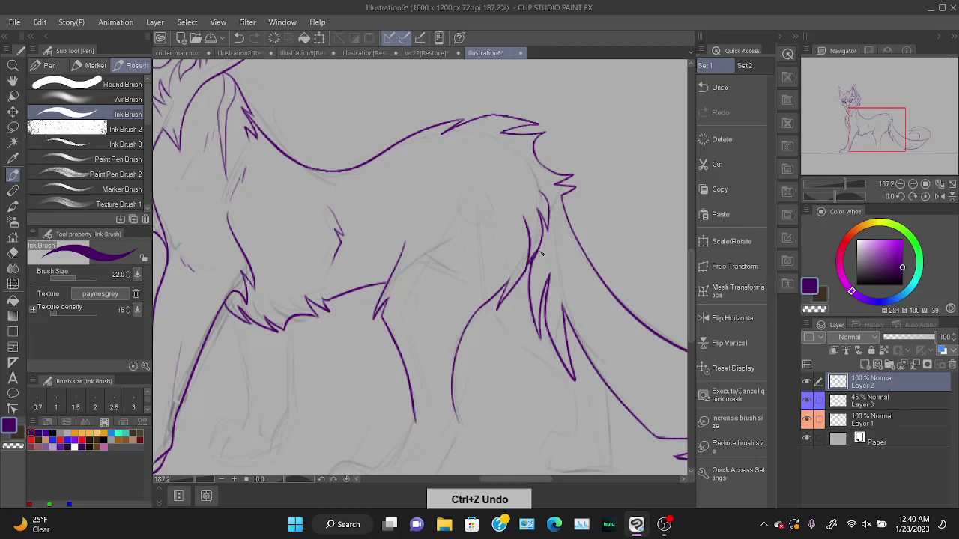
pyautogui.hotkey('ctrl', 'z')
pyautogui.moveTo(539, 249); pyautogui.dragTo(528, 263)
pyautogui.hotkey('ctrl', 'z')
# Thicken the ink line along the upper curve of the hind leg's back edge.
pyautogui.moveTo(881, 110); pyautogui.dragTo(878, 127)
pyautogui.moveTo(512, 148); pyautogui.dragTo(475, 208)
pyautogui.hotkey('ctrl', 'z')
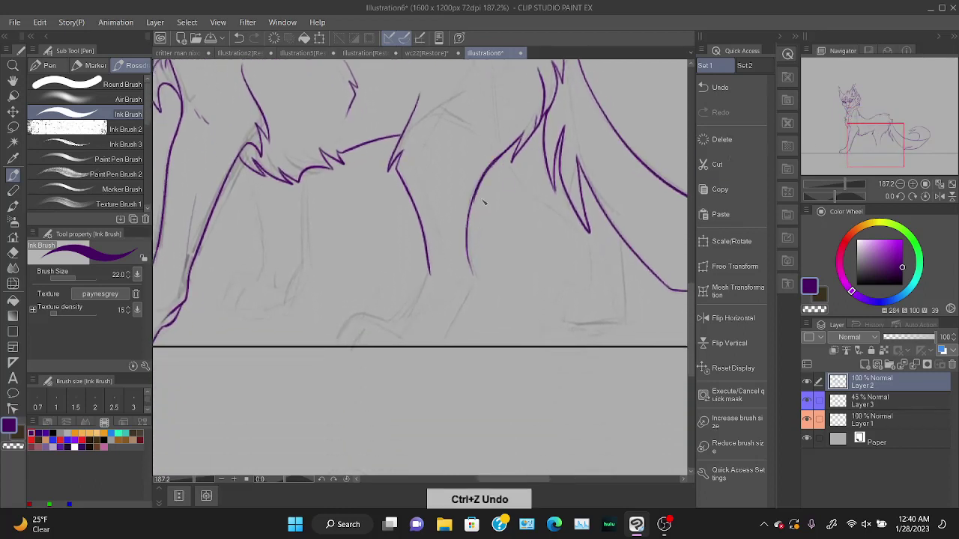
pyautogui.moveTo(493, 165); pyautogui.dragTo(478, 184)
pyautogui.hotkey('ctrl', 'z')
pyautogui.moveTo(515, 147); pyautogui.dragTo(479, 186)
pyautogui.hotkey('ctrl', 'z')
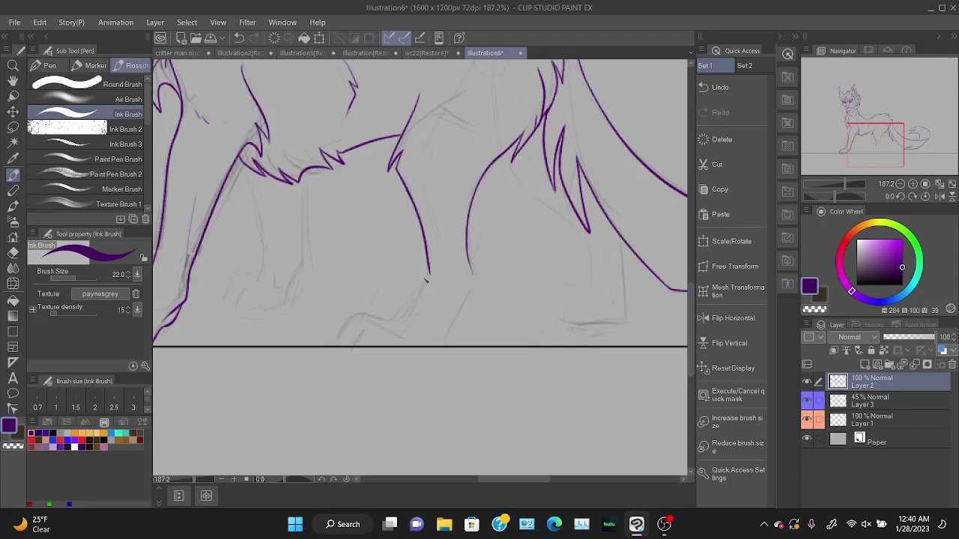
# Ink the rounded top outline of the near hind paw down to the ground line.
pyautogui.moveTo(431, 275)
pyautogui.mouseDown()
pyautogui.moveTo(389, 327)
pyautogui.moveTo(366, 326)
pyautogui.moveTo(348, 348)
pyautogui.moveTo(397, 314)
pyautogui.mouseUp()
pyautogui.hotkey('ctrl', 'z')
pyautogui.hotkey('ctrl', 'z')
pyautogui.moveTo(428, 274)
pyautogui.mouseDown()
pyautogui.moveTo(393, 323)
pyautogui.moveTo(358, 323)
pyautogui.moveTo(338, 351)
pyautogui.moveTo(416, 294)
pyautogui.moveTo(428, 270)
pyautogui.moveTo(400, 319)
pyautogui.moveTo(338, 345)
pyautogui.moveTo(357, 318)
pyautogui.moveTo(396, 324)
pyautogui.moveTo(430, 270)
pyautogui.moveTo(414, 304)
pyautogui.moveTo(384, 324)
pyautogui.moveTo(432, 271)
pyautogui.mouseUp()
pyautogui.hotkey('ctrl', 'z')
pyautogui.hotkey('ctrl', 'z')
pyautogui.hotkey('ctrl', 'z')
pyautogui.hotkey('ctrl', 'z')
pyautogui.hotkey('ctrl', 'z')
pyautogui.hotkey('ctrl', 'z')
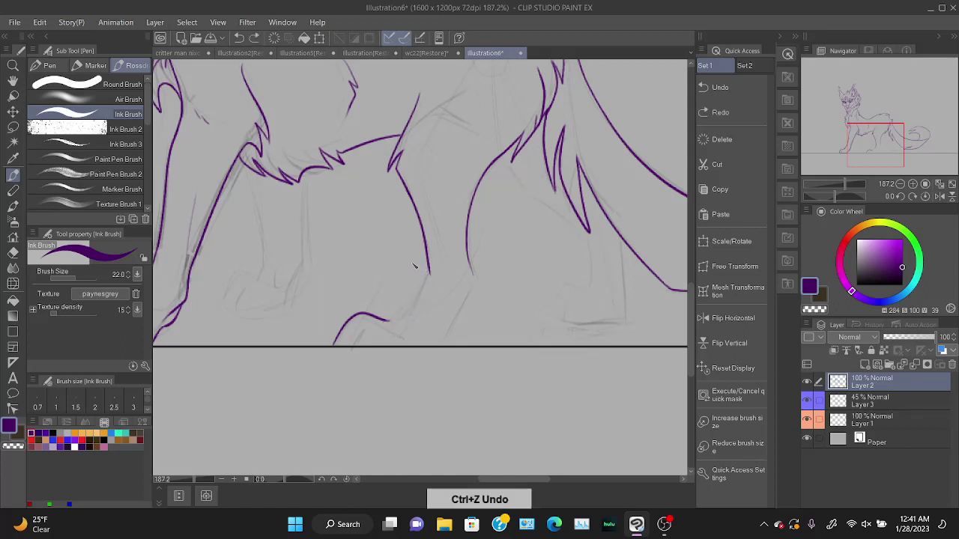
# Ink the lower front edge of the hind leg down to the paw and smooth its join with the upper line.
pyautogui.moveTo(428, 276)
pyautogui.mouseDown()
pyautogui.moveTo(389, 325)
pyautogui.moveTo(430, 269)
pyautogui.moveTo(407, 315)
pyautogui.moveTo(385, 328)
pyautogui.mouseUp()
pyautogui.hotkey('ctrl', 'z')
pyautogui.hotkey('ctrl', 'z')
pyautogui.moveTo(429, 263); pyautogui.dragTo(429, 279)
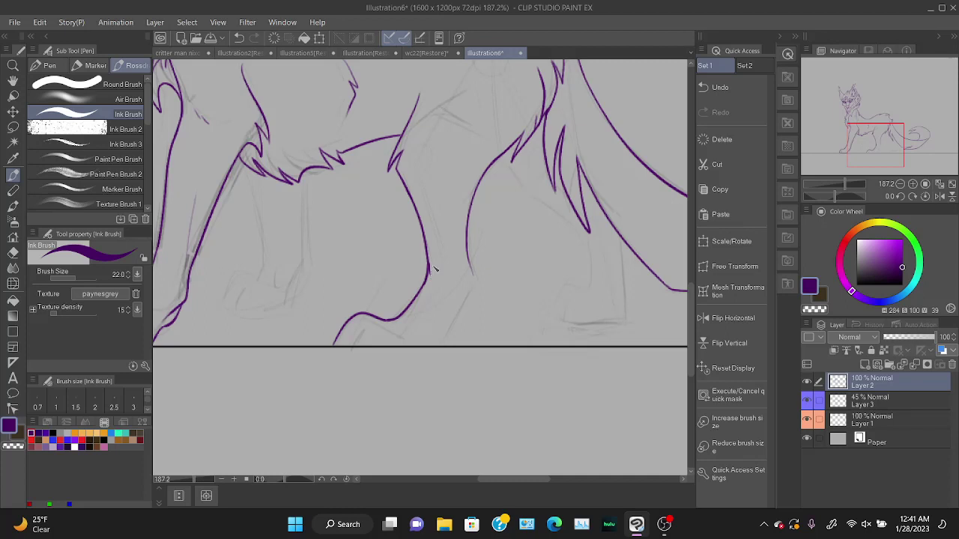
pyautogui.press('e')
# Ink the lower back edge of the hind leg from the hock down to the ground line.
pyautogui.press('p')
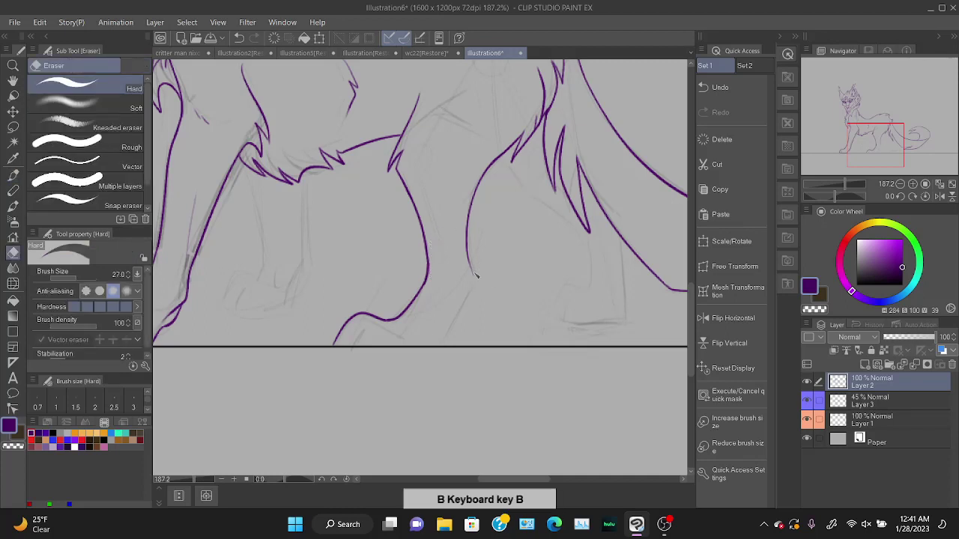
pyautogui.moveTo(470, 269); pyautogui.dragTo(446, 335)
pyautogui.hotkey('ctrl', 'z')
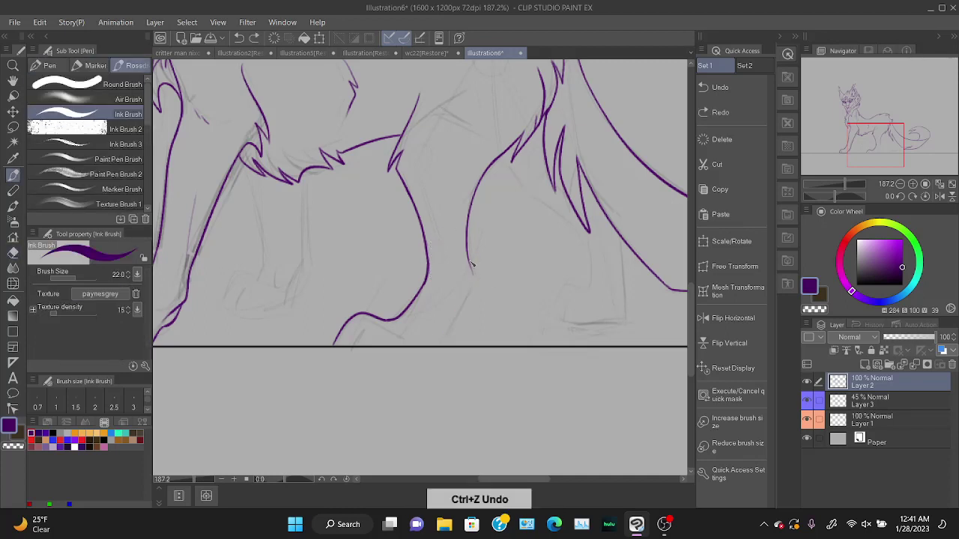
pyautogui.moveTo(473, 274); pyautogui.dragTo(439, 345)
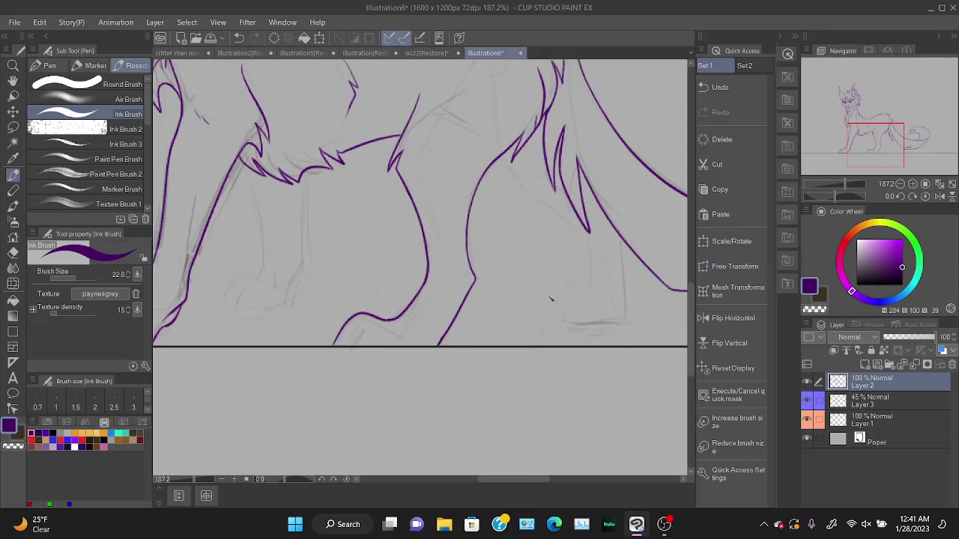
# Ink the sole of the near hind paw along the ground line, closing the paw's outline.
pyautogui.click(731, 345)
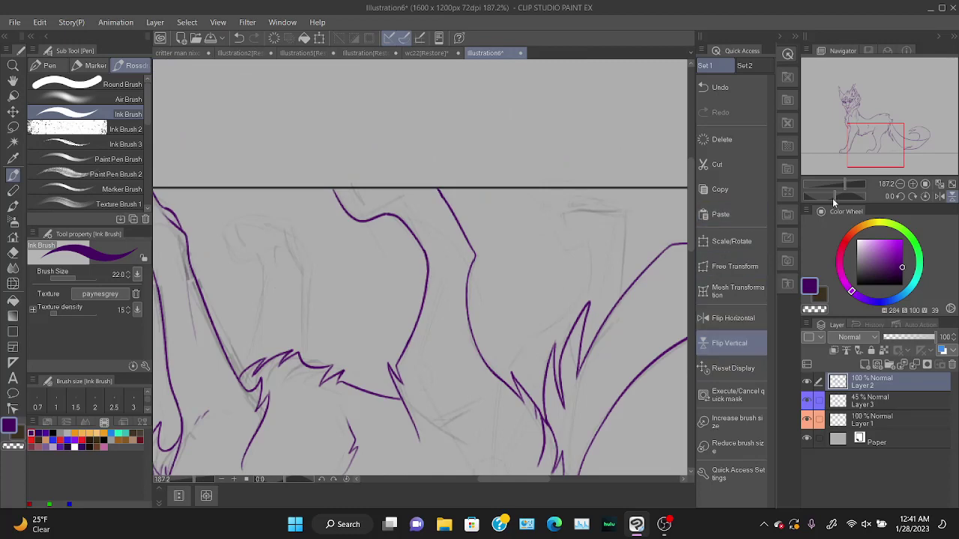
pyautogui.moveTo(832, 198); pyautogui.dragTo(824, 198)
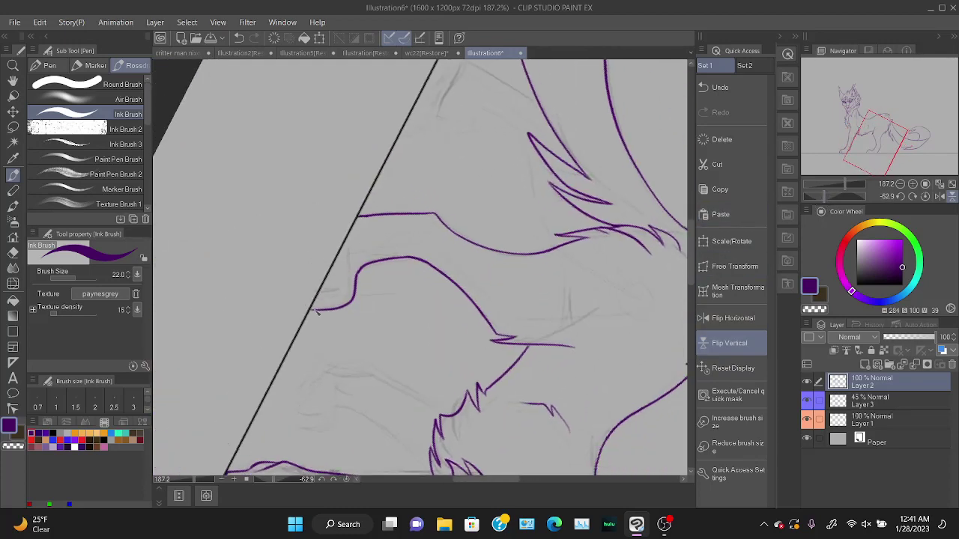
pyautogui.moveTo(318, 311)
pyautogui.mouseDown()
pyautogui.moveTo(353, 224)
pyautogui.moveTo(313, 307)
pyautogui.mouseUp()
pyautogui.hotkey('ctrl', 'z')
pyautogui.click(752, 341)
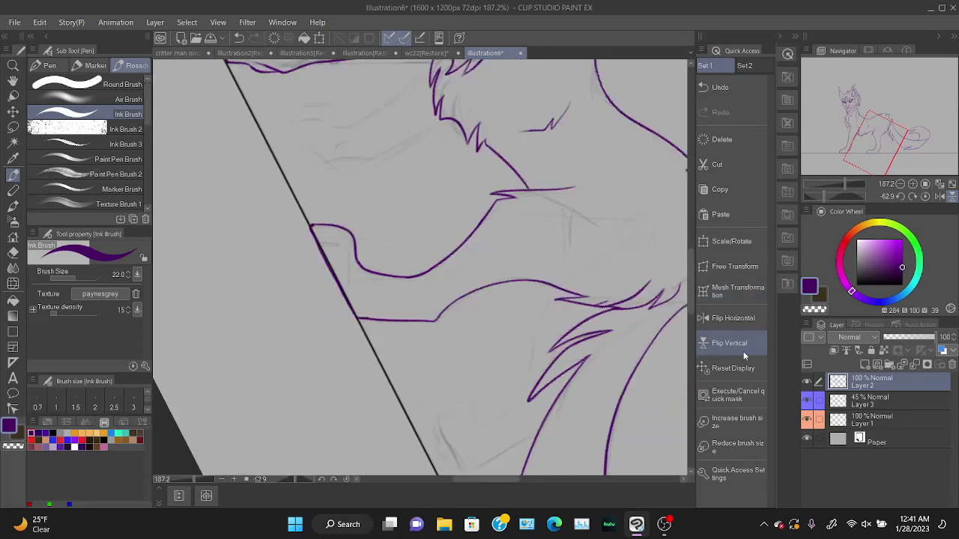
pyautogui.click(926, 197)
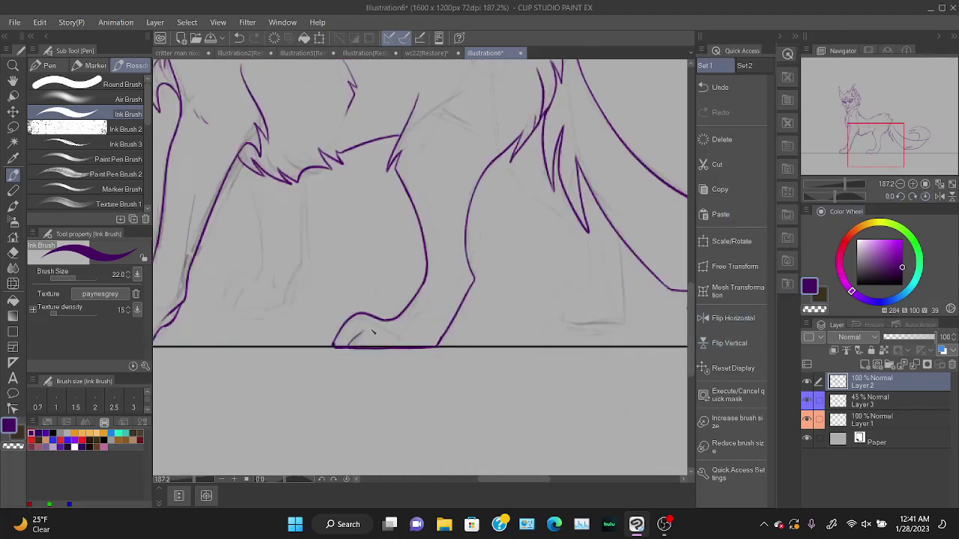
# Ink a short curved toe line on the near hind paw and clean up the tip of the paw.
pyautogui.hotkey('ctrl', 'z')
pyautogui.hotkey('ctrl', 'z')
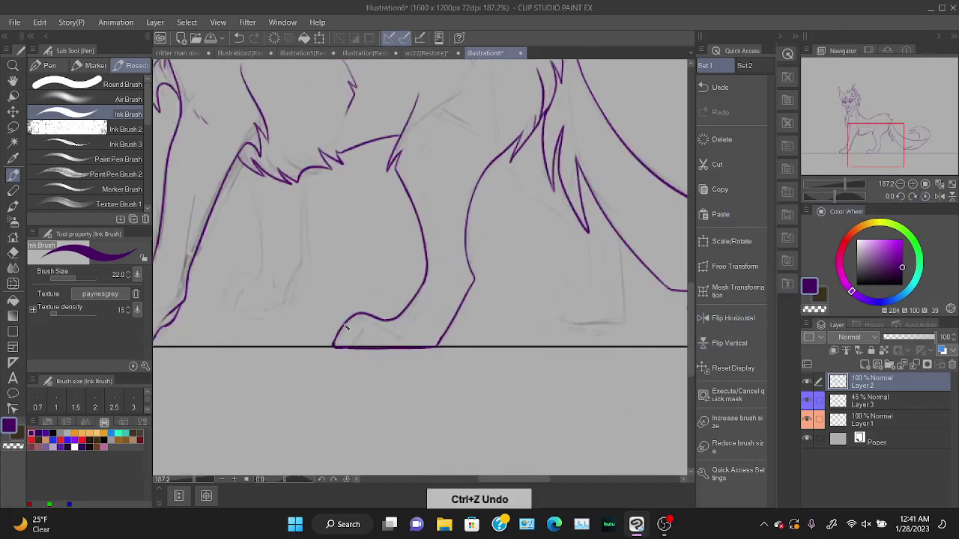
pyautogui.moveTo(335, 345); pyautogui.dragTo(333, 347)
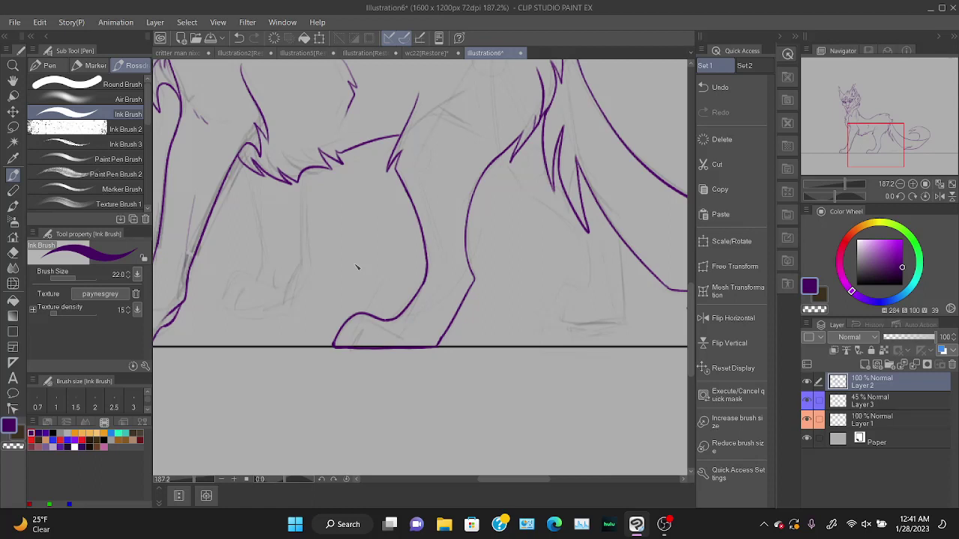
pyautogui.moveTo(363, 329); pyautogui.dragTo(354, 344)
# Ink a thin tendon line inside the near hind leg between the hock and the paw.
pyautogui.moveTo(448, 308); pyautogui.dragTo(428, 333)
pyautogui.hotkey('ctrl', 'z')
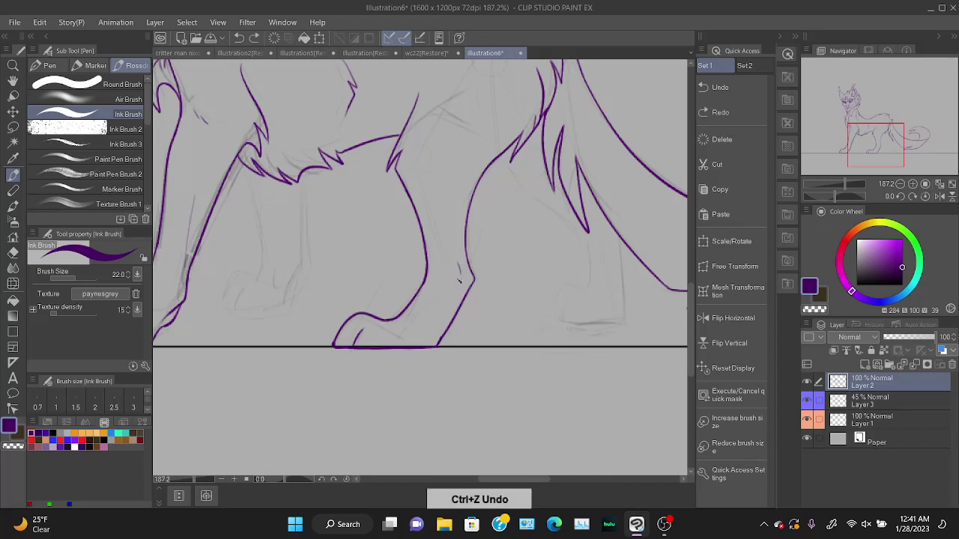
pyautogui.moveTo(460, 275); pyautogui.dragTo(436, 327)
# Ink the long inner contour running down the back of the near hind thigh.
pyautogui.moveTo(873, 140); pyautogui.dragTo(871, 131)
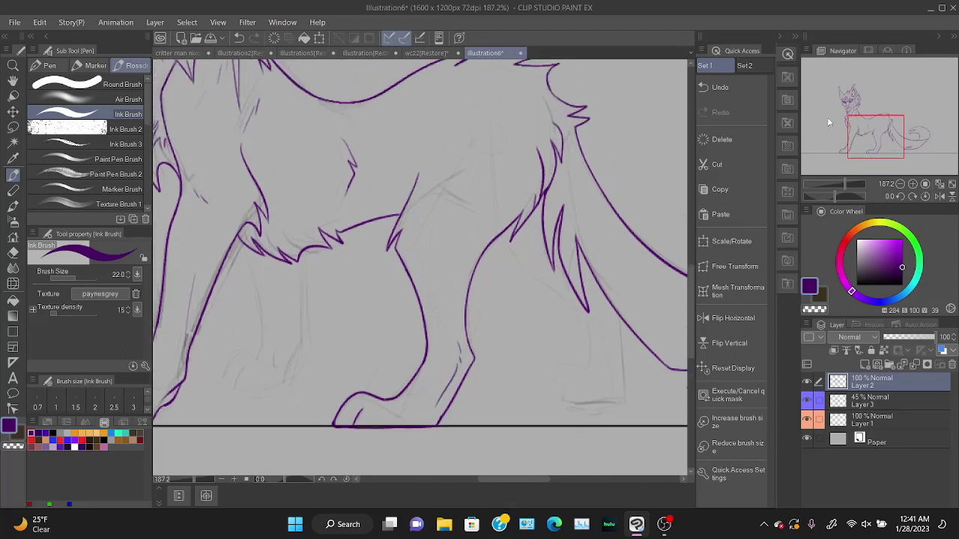
pyautogui.moveTo(527, 163); pyautogui.dragTo(498, 201)
pyautogui.hotkey('ctrl', 'z')
pyautogui.moveTo(529, 157); pyautogui.dragTo(474, 240)
pyautogui.moveTo(869, 129); pyautogui.dragTo(851, 104)
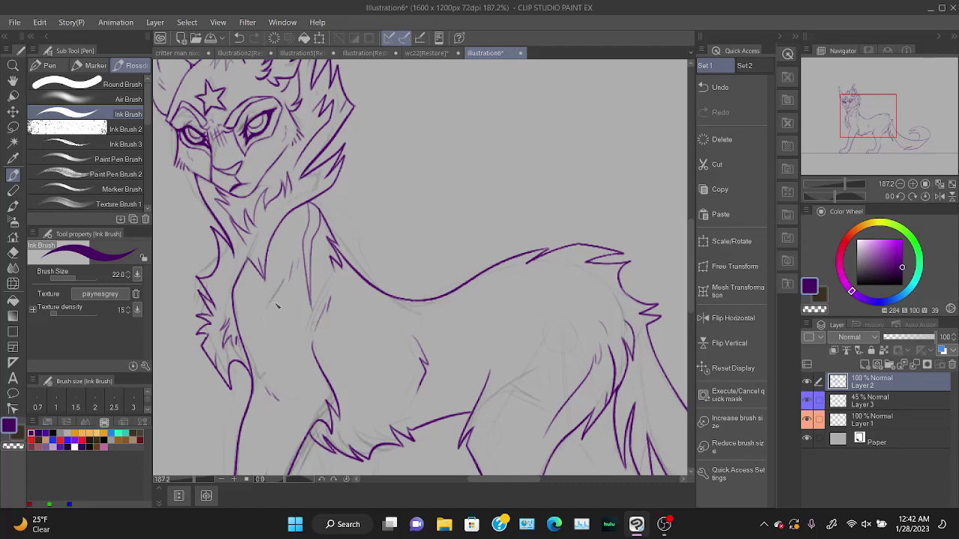
pyautogui.hotkey('ctrl', 'z')
# Ink the front and back edges of the far foreleg from the chest fur down to the wrist.
pyautogui.moveTo(821, 126); pyautogui.dragTo(861, 142)
pyautogui.moveTo(397, 192)
pyautogui.mouseDown()
pyautogui.moveTo(415, 285)
pyautogui.moveTo(411, 252)
pyautogui.moveTo(414, 281)
pyautogui.mouseUp()
pyautogui.hotkey('ctrl', 'z')
pyautogui.hotkey('ctrl', 'z')
pyautogui.moveTo(452, 201); pyautogui.dragTo(448, 283)
pyautogui.hotkey('ctrl', 'z')
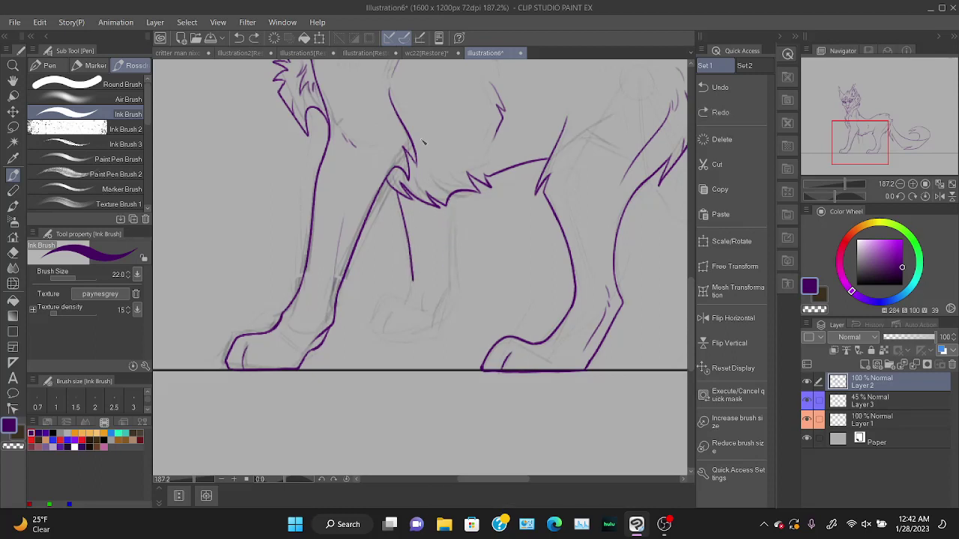
pyautogui.moveTo(451, 199); pyautogui.dragTo(448, 285)
pyautogui.hotkey('ctrl', 'z')
pyautogui.hotkey('ctrl', 'z')
pyautogui.moveTo(448, 202)
pyautogui.mouseDown()
pyautogui.moveTo(454, 286)
pyautogui.moveTo(434, 315)
pyautogui.mouseUp()
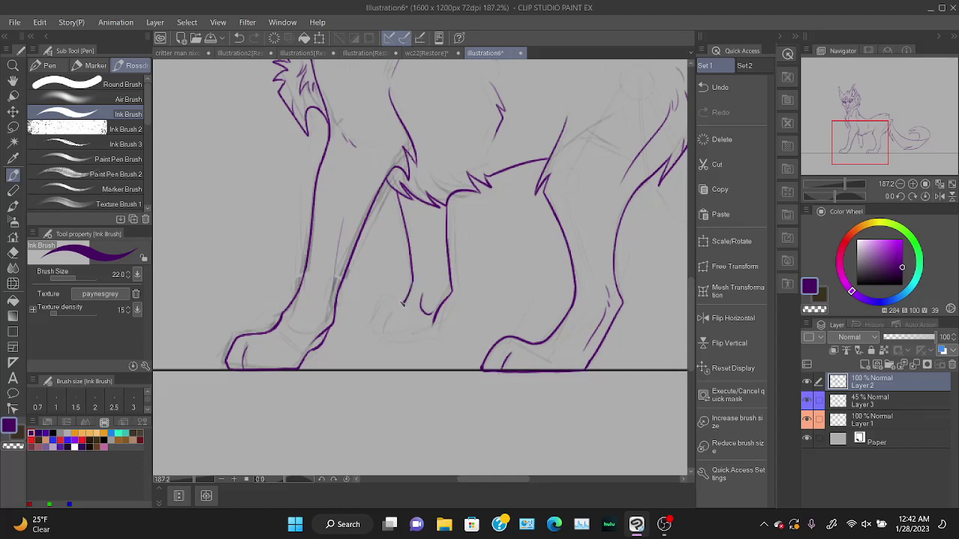
# Ink the rounded outline and sole of the far forepaw, and thicken the back edge of that foreleg.
pyautogui.moveTo(403, 302)
pyautogui.mouseDown()
pyautogui.moveTo(370, 327)
pyautogui.moveTo(433, 330)
pyautogui.mouseUp()
pyautogui.hotkey('ctrl', 'z')
pyautogui.moveTo(370, 329); pyautogui.dragTo(433, 330)
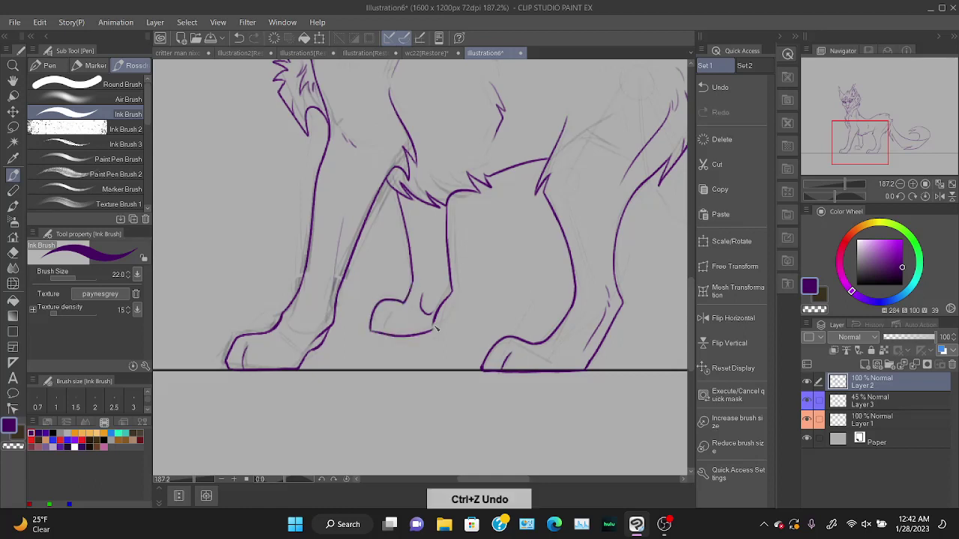
pyautogui.hotkey('ctrl', 'z')
pyautogui.moveTo(370, 328); pyautogui.dragTo(432, 331)
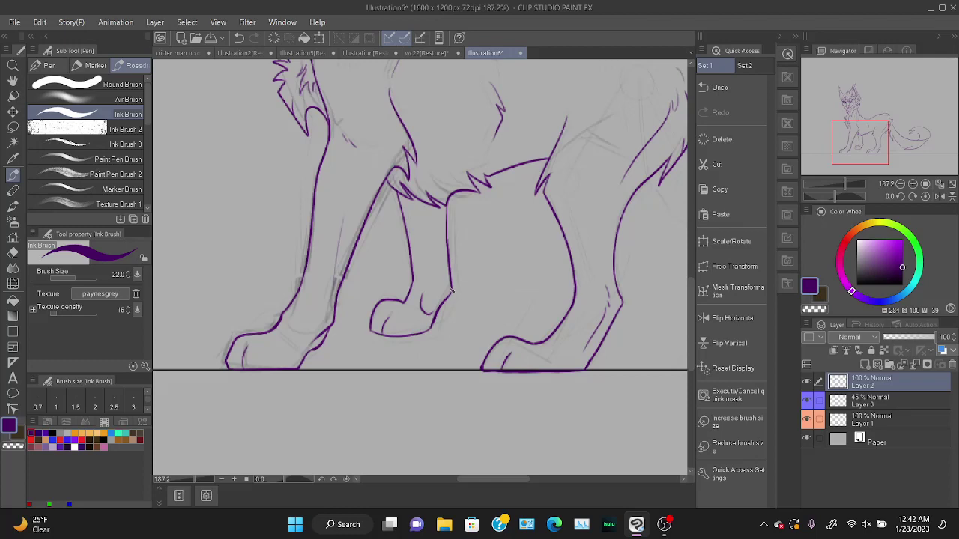
pyautogui.moveTo(451, 291); pyautogui.dragTo(446, 233)
# Ink the upper front edge of the far hind leg from behind the near thigh to the tip of the tail-base fur.
pyautogui.moveTo(884, 111); pyautogui.dragTo(883, 140)
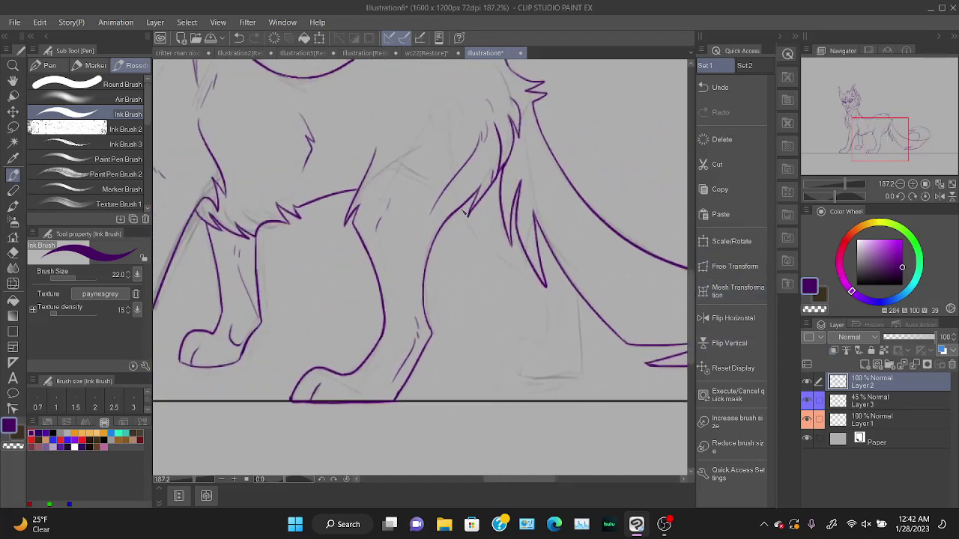
pyautogui.moveTo(463, 212); pyautogui.dragTo(486, 253)
pyautogui.hotkey('ctrl', 'z')
pyautogui.moveTo(465, 213); pyautogui.dragTo(546, 288)
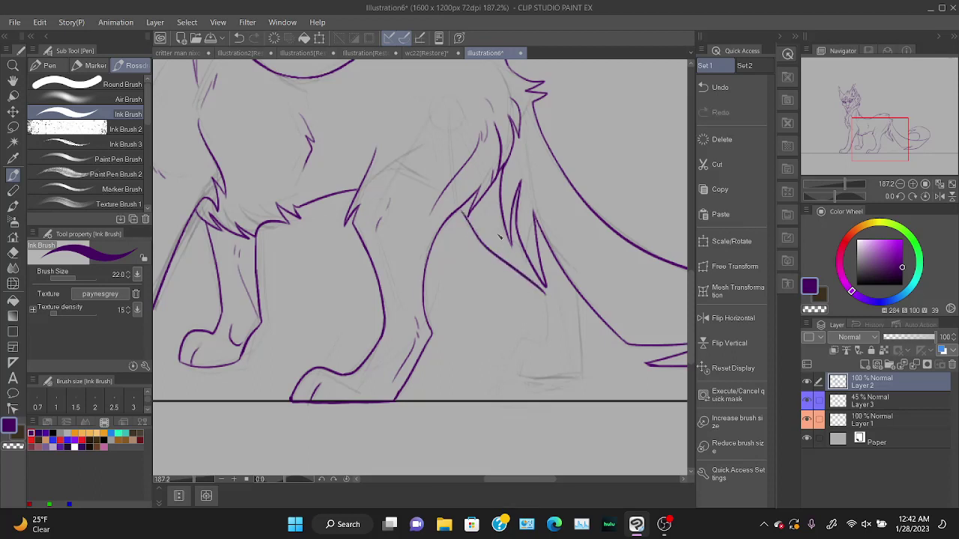
pyautogui.hotkey('ctrl', 'z')
pyautogui.moveTo(465, 222); pyautogui.dragTo(477, 196)
pyautogui.hotkey('ctrl', 'z')
pyautogui.moveTo(549, 306); pyautogui.dragTo(549, 337)
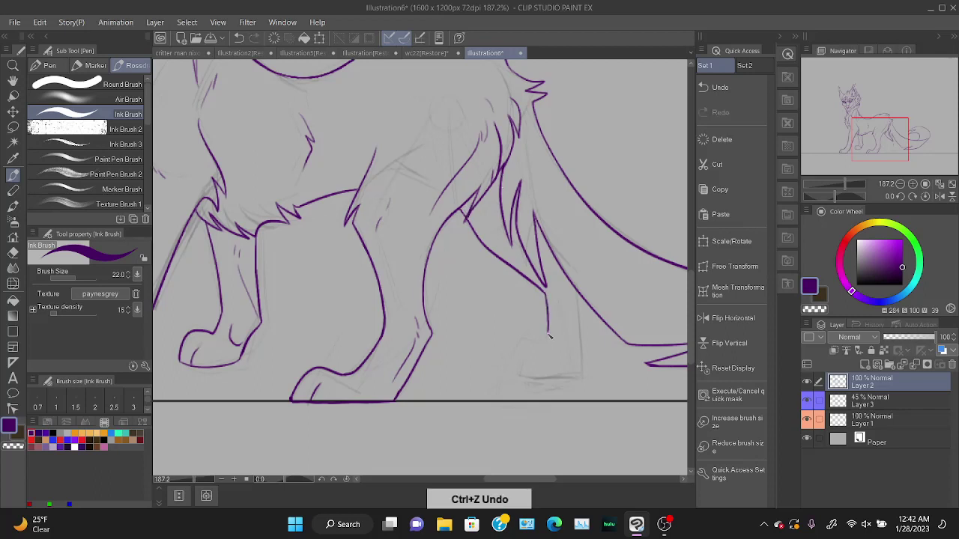
pyautogui.hotkey('ctrl', 'z')
# Sketch a second ground guide line on Layer 1 from the far forepaw across to beyond the far hind paw.
pyautogui.click(863, 424)
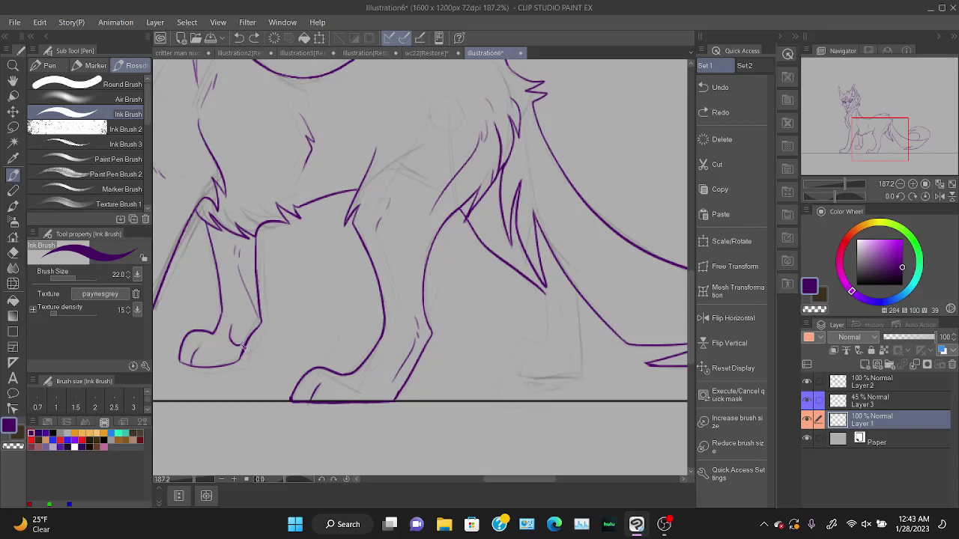
pyautogui.moveTo(312, 372); pyautogui.dragTo(188, 363)
pyautogui.moveTo(187, 365); pyautogui.dragTo(376, 353)
pyautogui.moveTo(246, 361); pyautogui.dragTo(501, 365)
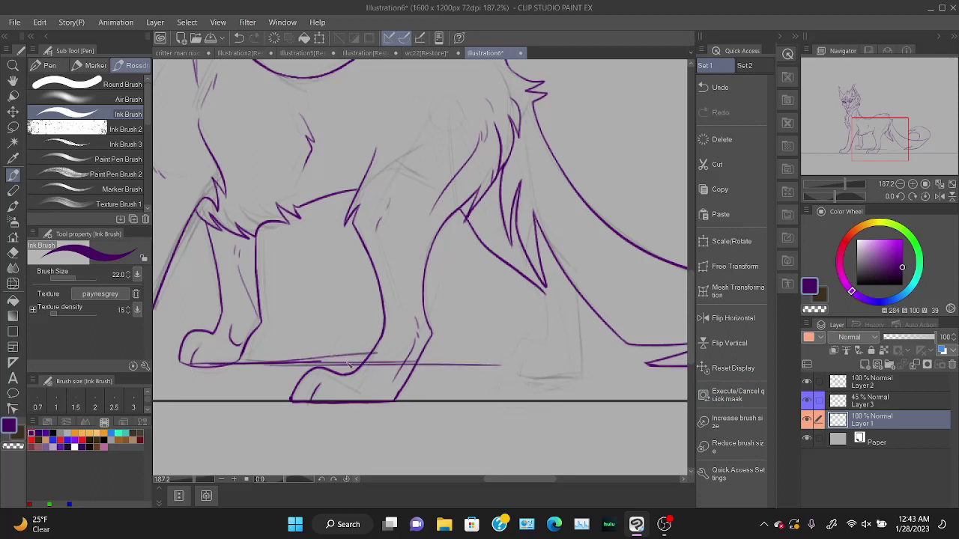
pyautogui.moveTo(348, 365); pyautogui.dragTo(654, 365)
pyautogui.moveTo(481, 362); pyautogui.dragTo(619, 360)
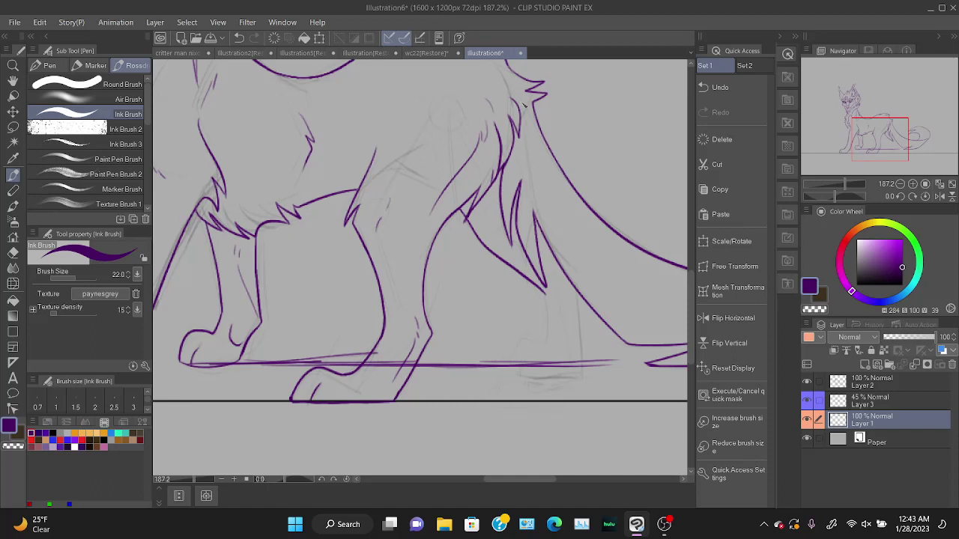
# Sketch the back of the thigh, the lower leg and the paw of the far hind leg on Layer 1.
pyautogui.moveTo(526, 96); pyautogui.dragTo(533, 225)
pyautogui.moveTo(529, 127)
pyautogui.mouseDown()
pyautogui.moveTo(544, 247)
pyautogui.moveTo(581, 274)
pyautogui.mouseUp()
pyautogui.moveTo(539, 224)
pyautogui.mouseDown()
pyautogui.moveTo(582, 272)
pyautogui.moveTo(544, 346)
pyautogui.mouseUp()
pyautogui.moveTo(579, 268); pyautogui.dragTo(586, 346)
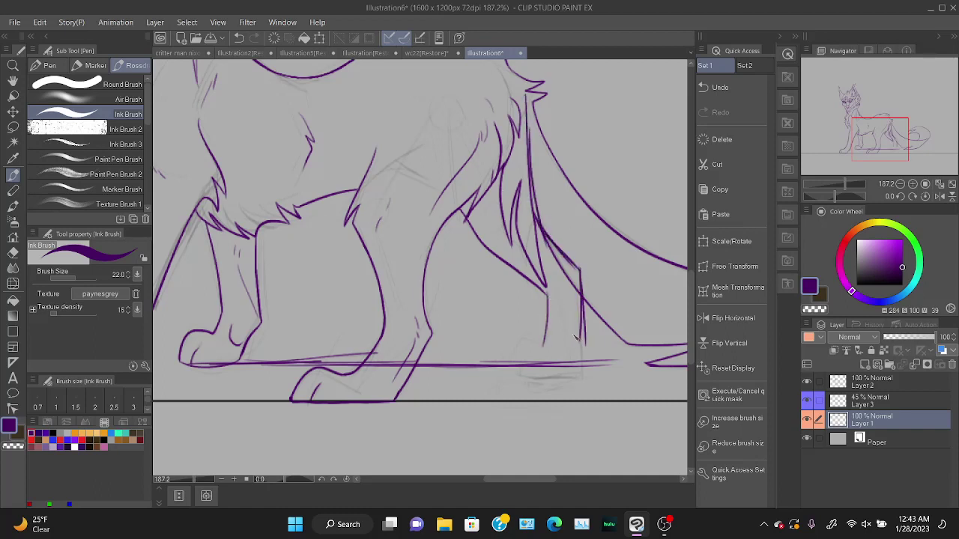
pyautogui.moveTo(511, 361); pyautogui.dragTo(539, 343)
# Lower the opacity of Layer 1 to 55% and make Layer 2 the active layer.
pyautogui.click(869, 404)
pyautogui.click(869, 421)
pyautogui.moveTo(933, 337); pyautogui.dragTo(915, 334)
pyautogui.click(857, 401)
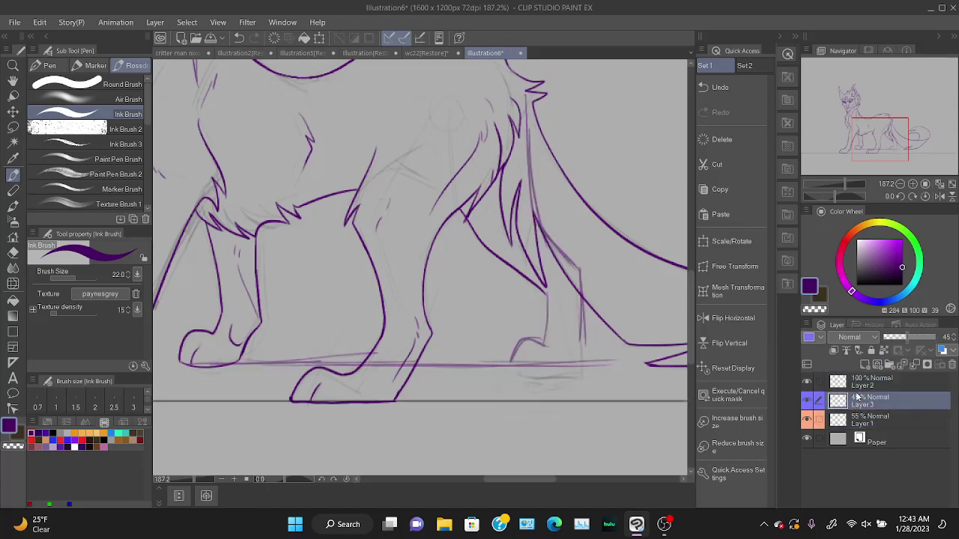
pyautogui.click(807, 382)
pyautogui.click(807, 382)
pyautogui.click(839, 387)
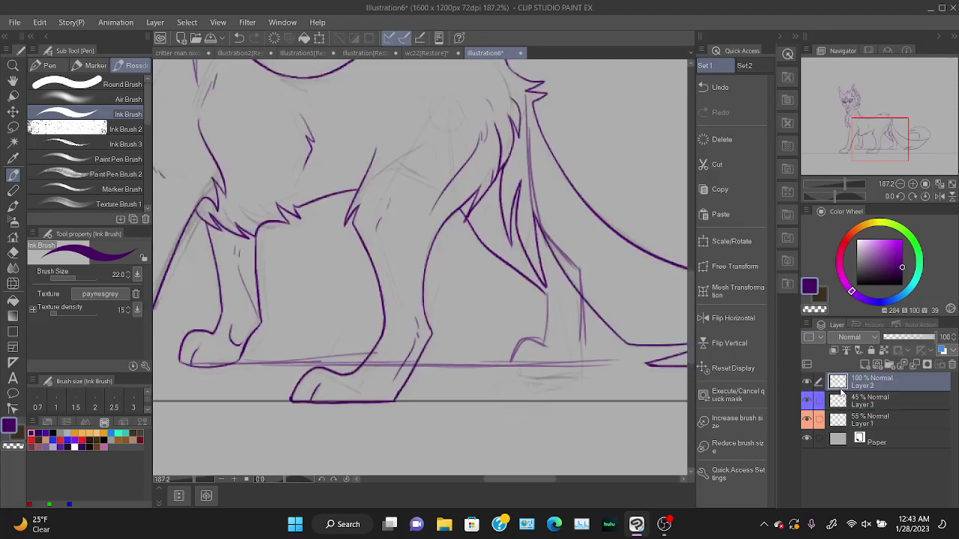
# Ink the far hind leg's lower front edge, the top of its paw and its back edge over the sketch.
pyautogui.moveTo(547, 293); pyautogui.dragTo(544, 343)
pyautogui.hotkey('ctrl', 'z')
pyautogui.moveTo(547, 292)
pyautogui.mouseDown()
pyautogui.moveTo(544, 345)
pyautogui.moveTo(511, 362)
pyautogui.mouseUp()
pyautogui.hotkey('ctrl', 'z')
pyautogui.moveTo(581, 312)
pyautogui.mouseDown()
pyautogui.moveTo(581, 364)
pyautogui.moveTo(509, 370)
pyautogui.mouseUp()
pyautogui.hotkey('ctrl', 'z')
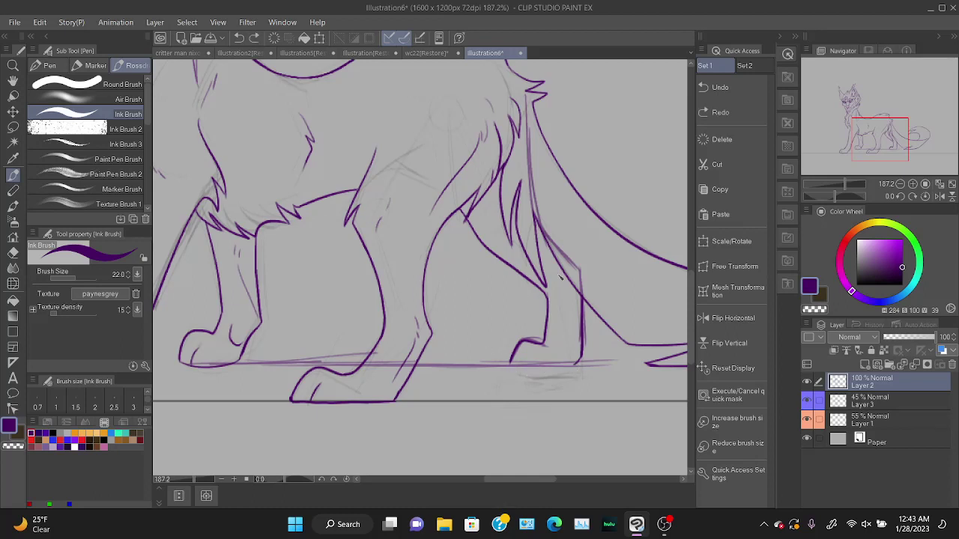
# Ink the flat sole of the far hind paw along the second ground guide line.
pyautogui.moveTo(511, 365)
pyautogui.mouseDown()
pyautogui.moveTo(577, 363)
pyautogui.moveTo(509, 371)
pyautogui.moveTo(583, 365)
pyautogui.mouseUp()
pyautogui.hotkey('ctrl', 'z')
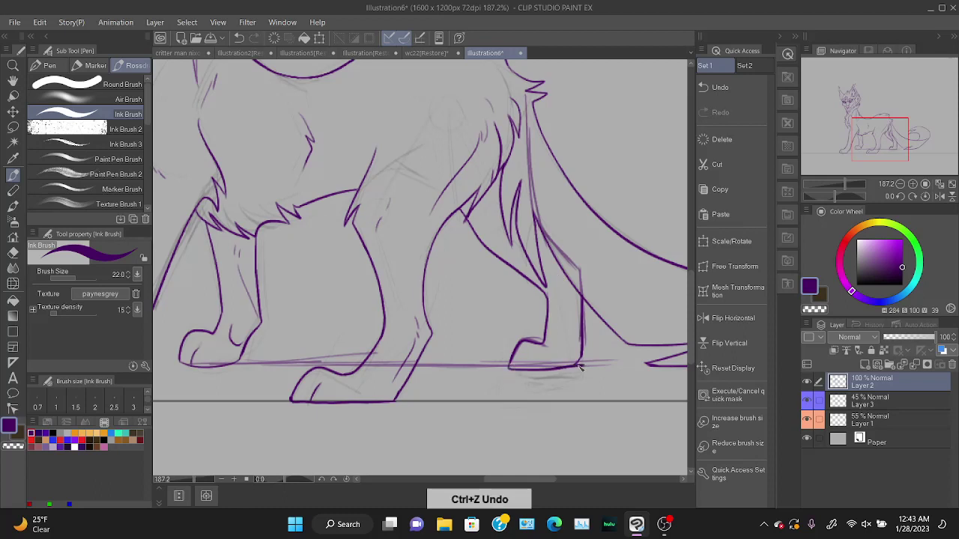
pyautogui.hotkey('ctrl', 'z')
pyautogui.moveTo(513, 365); pyautogui.dragTo(575, 360)
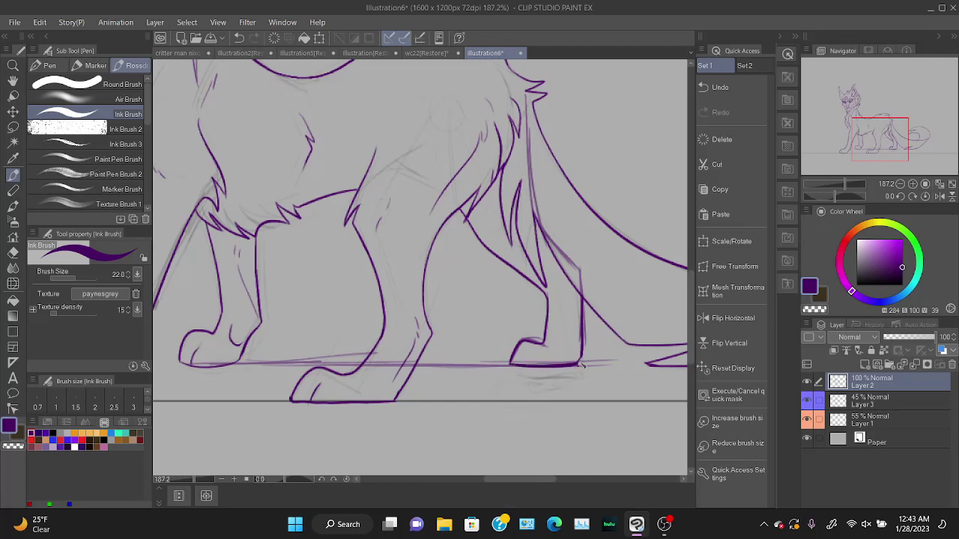
pyautogui.hotkey('ctrl', 'z')
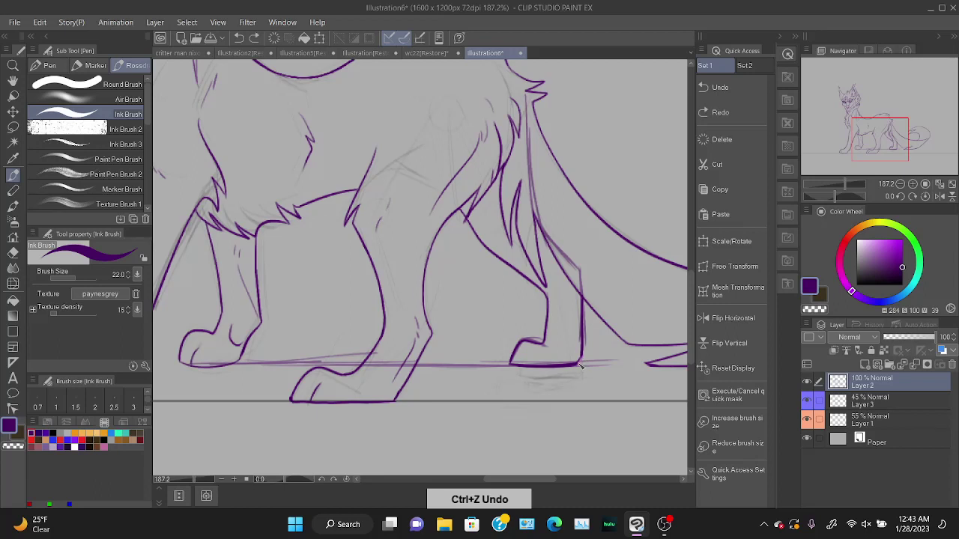
# Clean up the heel corner of the far hind paw and add a short detail line inside the lower leg.
pyautogui.moveTo(584, 360); pyautogui.dragTo(578, 366)
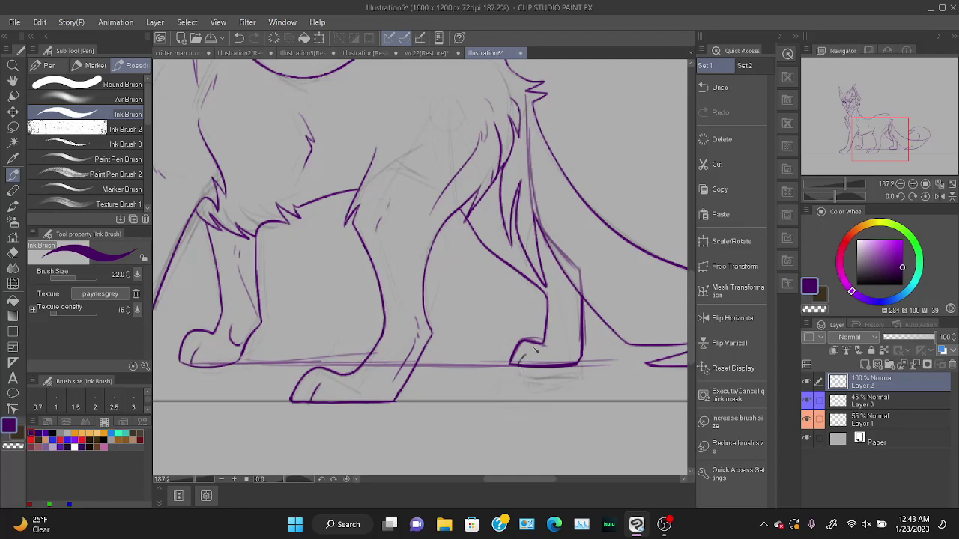
pyautogui.hotkey('ctrl', 'z')
pyautogui.moveTo(571, 291); pyautogui.dragTo(574, 301)
# Hide the sketch layers Layer 1 and Layer 3, leaving only the line art over the paper.
pyautogui.moveTo(861, 186); pyautogui.dragTo(838, 187)
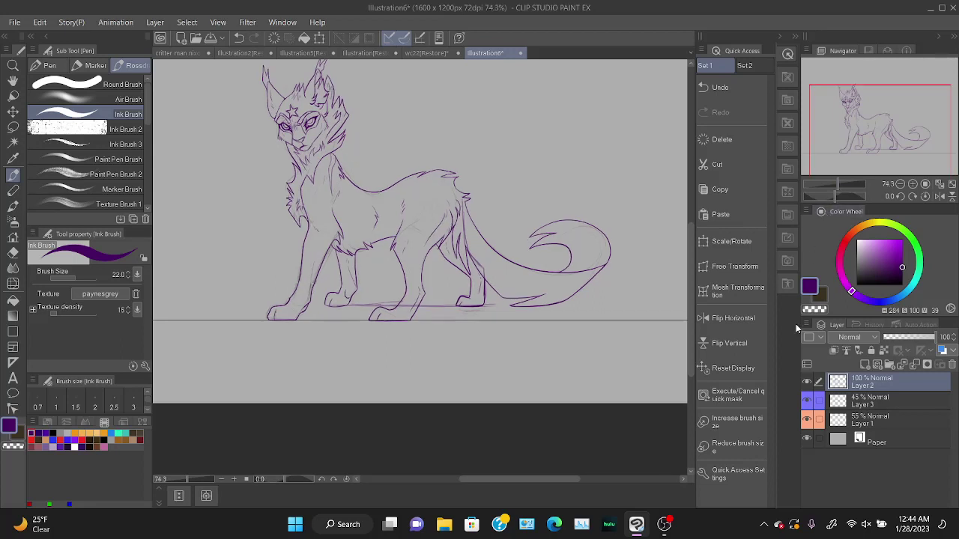
pyautogui.click(808, 421)
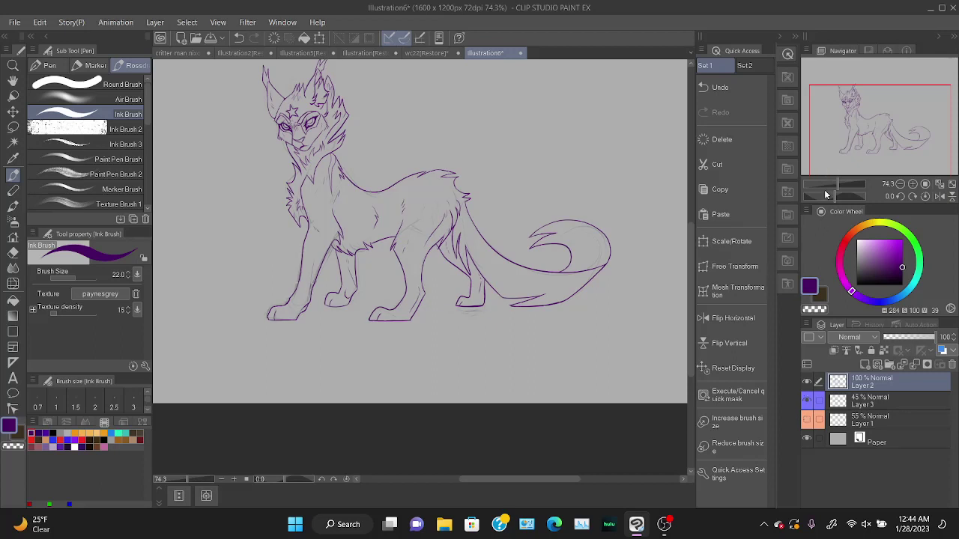
pyautogui.moveTo(833, 127); pyautogui.dragTo(828, 119)
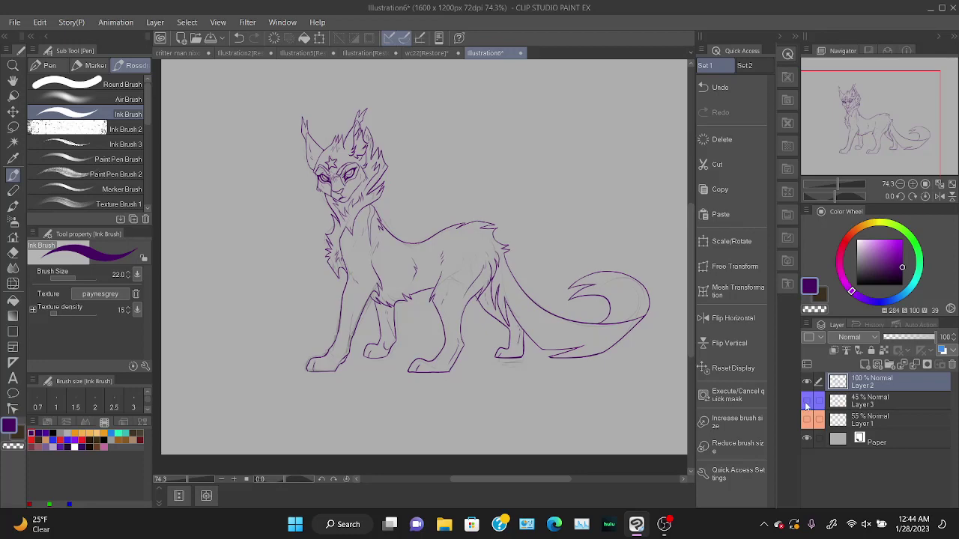
pyautogui.click(807, 404)
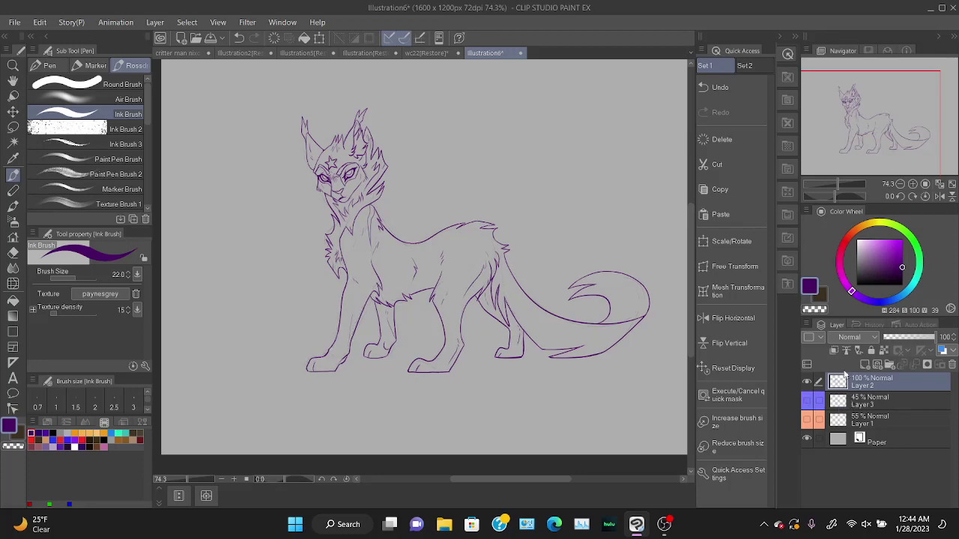
# Thicken the ink line along the inner-facing edge of the near ear, from the head up to the tuft's tip.
pyautogui.moveTo(826, 189); pyautogui.dragTo(847, 179)
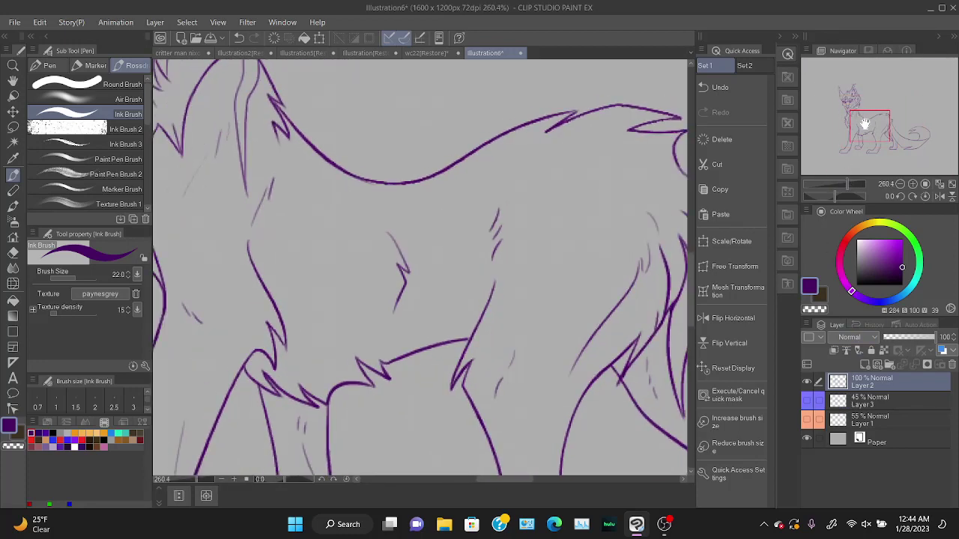
pyautogui.moveTo(862, 128); pyautogui.dragTo(841, 99)
pyautogui.moveTo(848, 185); pyautogui.dragTo(852, 188)
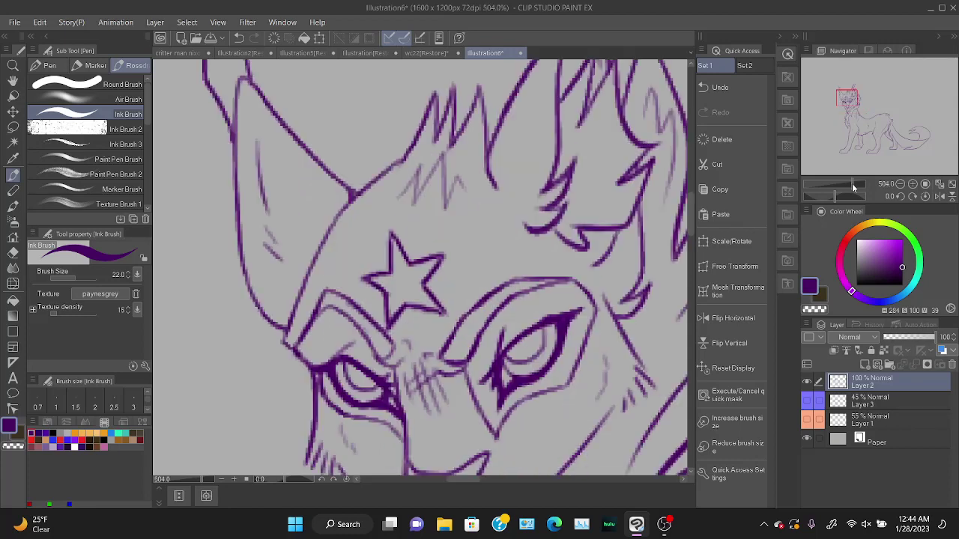
pyautogui.moveTo(861, 101); pyautogui.dragTo(862, 96)
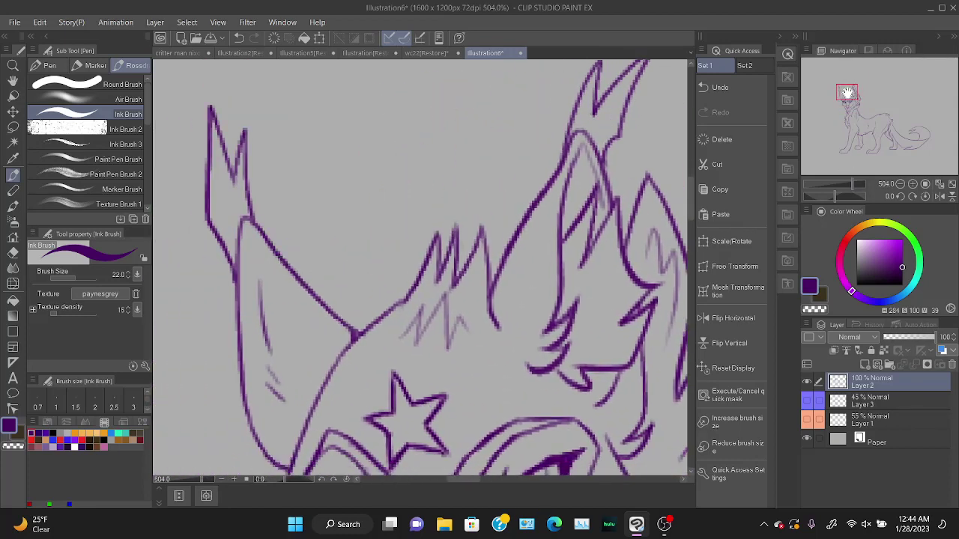
pyautogui.moveTo(569, 136)
pyautogui.mouseDown()
pyautogui.moveTo(490, 288)
pyautogui.moveTo(569, 126)
pyautogui.moveTo(482, 228)
pyautogui.moveTo(484, 263)
pyautogui.moveTo(532, 158)
pyautogui.mouseUp()
pyautogui.hotkey('ctrl', 'z')
pyautogui.hotkey('ctrl', 'z')
pyautogui.moveTo(482, 266); pyautogui.dragTo(525, 171)
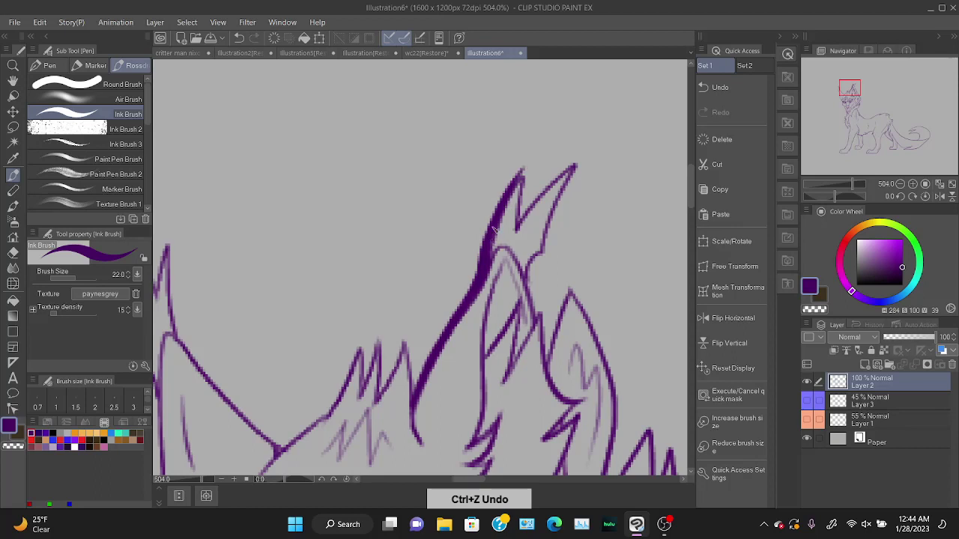
# Thicken the two pointed spikes of the near ear's tuft and the ear edge just below them.
pyautogui.moveTo(494, 229); pyautogui.dragTo(538, 155)
pyautogui.moveTo(537, 157); pyautogui.dragTo(518, 222)
pyautogui.moveTo(529, 171)
pyautogui.mouseDown()
pyautogui.moveTo(522, 196)
pyautogui.moveTo(543, 196)
pyautogui.moveTo(605, 148)
pyautogui.mouseUp()
pyautogui.hotkey('ctrl', 'z')
pyautogui.moveTo(523, 226)
pyautogui.mouseDown()
pyautogui.moveTo(600, 152)
pyautogui.moveTo(555, 216)
pyautogui.mouseUp()
pyautogui.moveTo(576, 174); pyautogui.dragTo(528, 287)
# Thicken the near ear's outer edge and the outline beside it down to the first fur spike on the side of the head.
pyautogui.moveTo(851, 89); pyautogui.dragTo(858, 90)
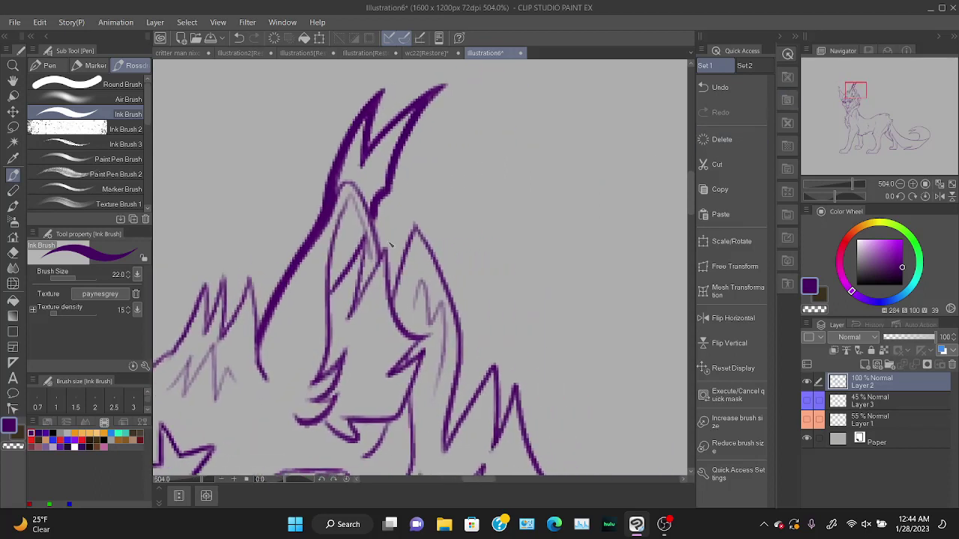
pyautogui.moveTo(374, 214)
pyautogui.mouseDown()
pyautogui.moveTo(383, 255)
pyautogui.moveTo(400, 232)
pyautogui.moveTo(393, 297)
pyautogui.mouseUp()
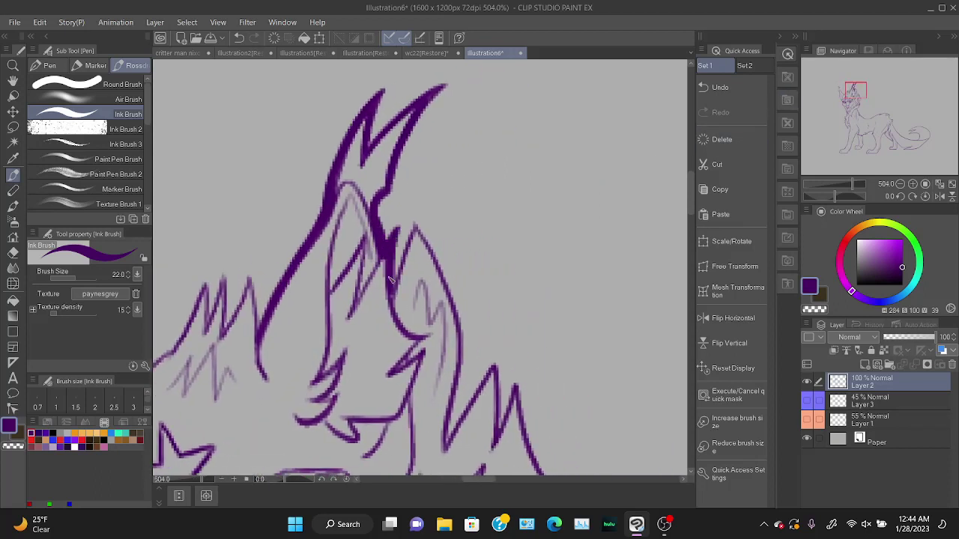
pyautogui.moveTo(406, 244); pyautogui.dragTo(391, 293)
pyautogui.moveTo(424, 211); pyautogui.dragTo(401, 248)
pyautogui.moveTo(420, 216)
pyautogui.mouseDown()
pyautogui.moveTo(457, 300)
pyautogui.moveTo(455, 438)
pyautogui.moveTo(509, 353)
pyautogui.moveTo(497, 439)
pyautogui.mouseUp()
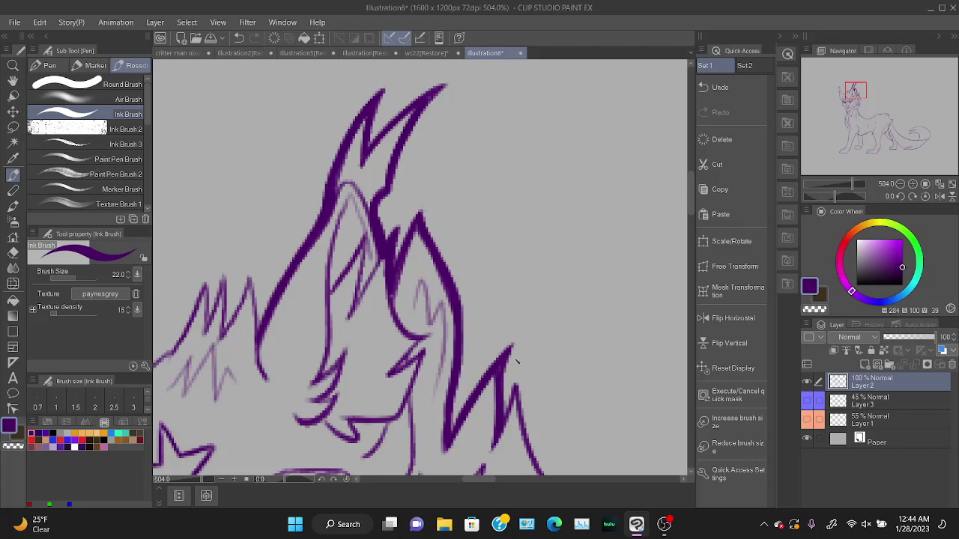
# Thicken the second fur spike on the side of the head and the outline down to the cheek's outer corner.
pyautogui.moveTo(863, 85); pyautogui.dragTo(862, 93)
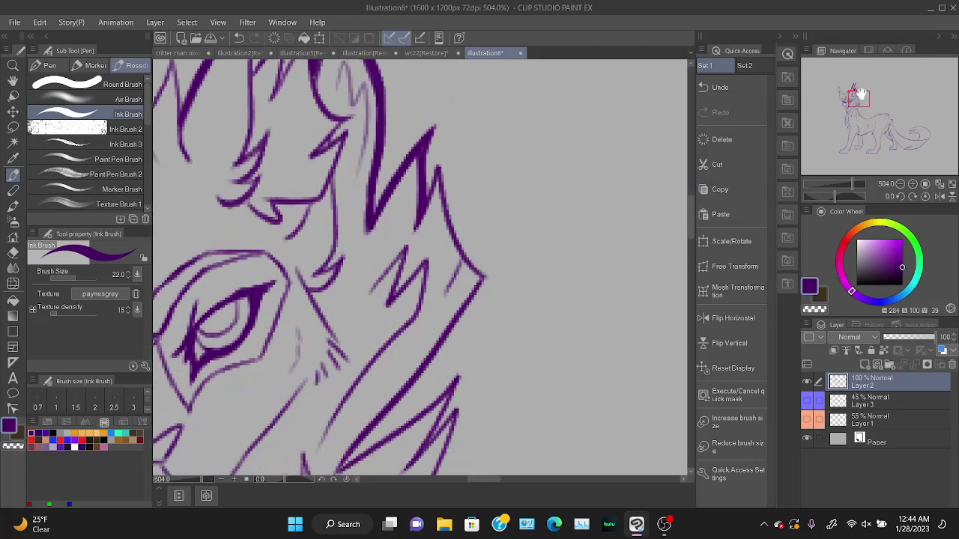
pyautogui.moveTo(424, 219)
pyautogui.mouseDown()
pyautogui.moveTo(448, 153)
pyautogui.moveTo(486, 277)
pyautogui.mouseUp()
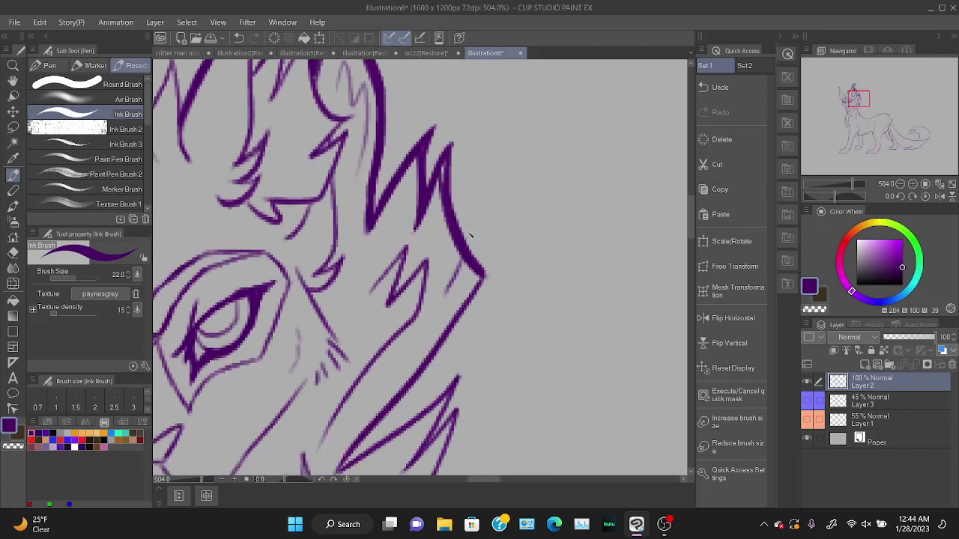
pyautogui.moveTo(445, 185); pyautogui.dragTo(446, 159)
pyautogui.moveTo(483, 277); pyautogui.dragTo(341, 470)
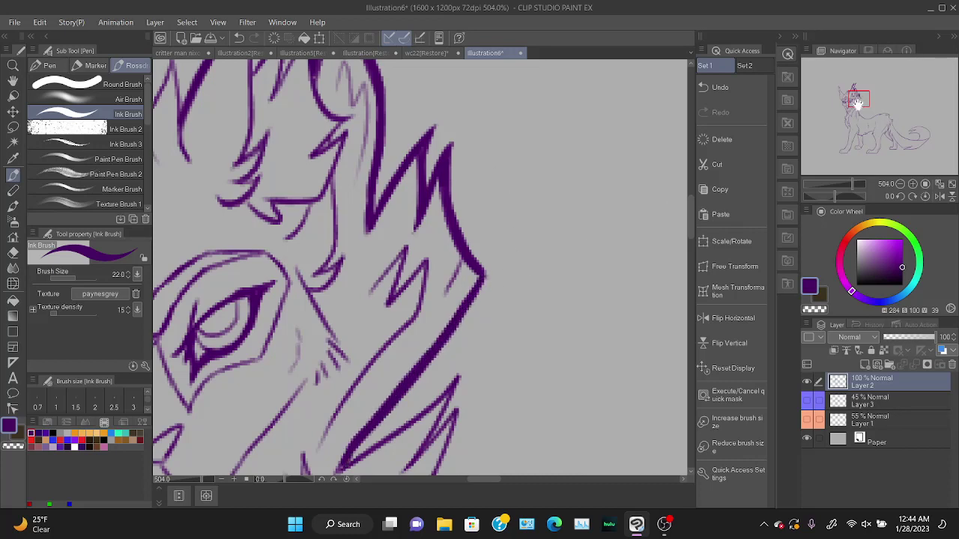
pyautogui.moveTo(858, 100); pyautogui.dragTo(854, 105)
pyautogui.hotkey('ctrl', 'z')
pyautogui.moveTo(535, 143)
pyautogui.mouseDown()
pyautogui.moveTo(493, 217)
pyautogui.moveTo(394, 341)
pyautogui.moveTo(519, 185)
pyautogui.moveTo(534, 142)
pyautogui.moveTo(394, 343)
pyautogui.moveTo(534, 144)
pyautogui.moveTo(443, 272)
pyautogui.mouseUp()
pyautogui.hotkey('ctrl', 'z')
pyautogui.hotkey('ctrl', 'z')
pyautogui.hotkey('ctrl', 'z')
pyautogui.hotkey('ctrl', 'z')
pyautogui.hotkey('ctrl', 'z')
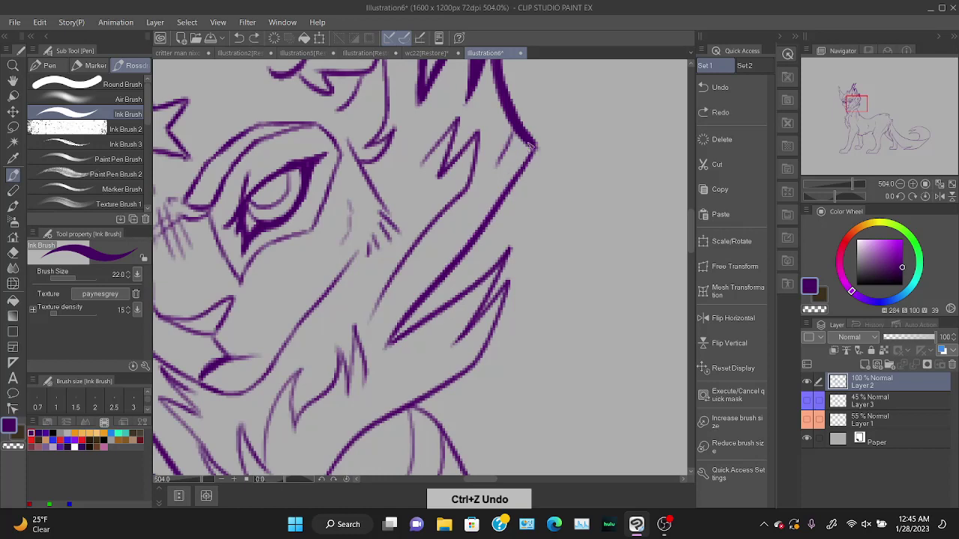
# Thicken the outline from the cheek's outer corner into the notch and out along the upper cheek fur spike.
pyautogui.moveTo(535, 143)
pyautogui.mouseDown()
pyautogui.moveTo(389, 343)
pyautogui.moveTo(514, 255)
pyautogui.mouseUp()
pyautogui.hotkey('ctrl', 'z')
pyautogui.hotkey('ctrl', 'z')
pyautogui.moveTo(393, 344); pyautogui.dragTo(518, 243)
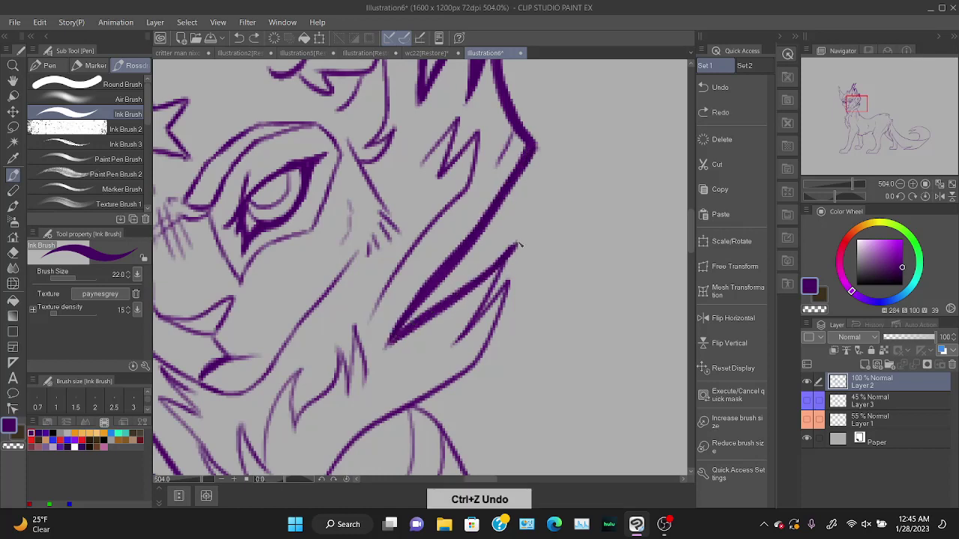
pyautogui.moveTo(409, 328); pyautogui.dragTo(517, 245)
# Extend and thicken the tips of the two cheek fur spikes and the outline just below them.
pyautogui.moveTo(482, 314); pyautogui.dragTo(528, 235)
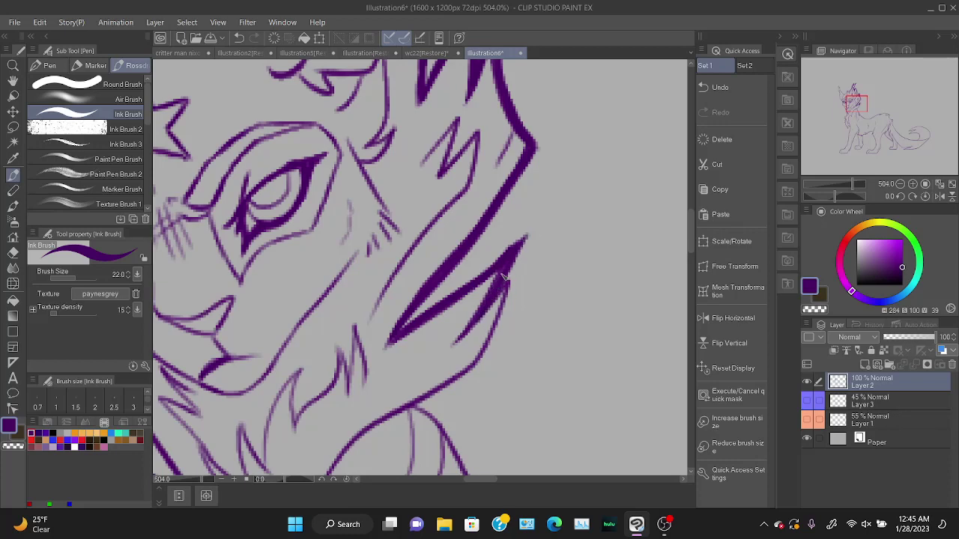
pyautogui.hotkey('ctrl', 'z')
pyautogui.moveTo(483, 307)
pyautogui.mouseDown()
pyautogui.moveTo(535, 226)
pyautogui.moveTo(461, 376)
pyautogui.mouseUp()
pyautogui.moveTo(525, 268); pyautogui.dragTo(506, 302)
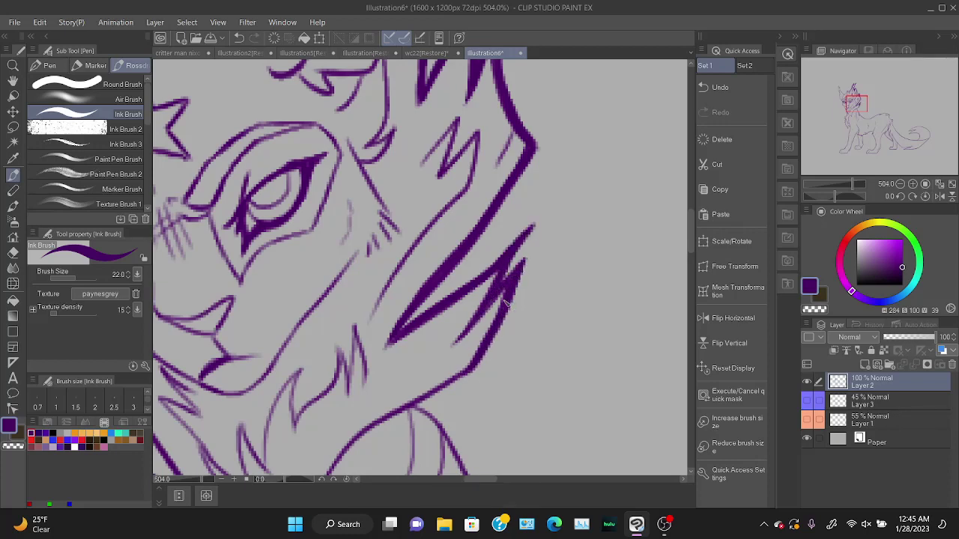
# Thicken the outline from under the cheek fur down the back of the neck to the shoulder tuft.
pyautogui.moveTo(860, 110); pyautogui.dragTo(855, 111)
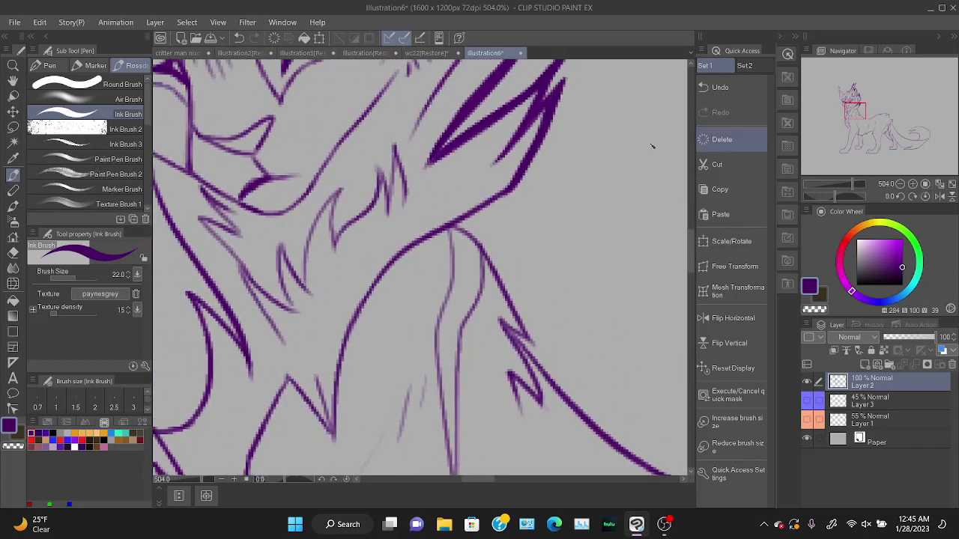
pyautogui.moveTo(526, 175)
pyautogui.mouseDown()
pyautogui.moveTo(447, 232)
pyautogui.moveTo(505, 287)
pyautogui.moveTo(524, 346)
pyautogui.moveTo(543, 352)
pyautogui.moveTo(521, 323)
pyautogui.moveTo(542, 352)
pyautogui.mouseUp()
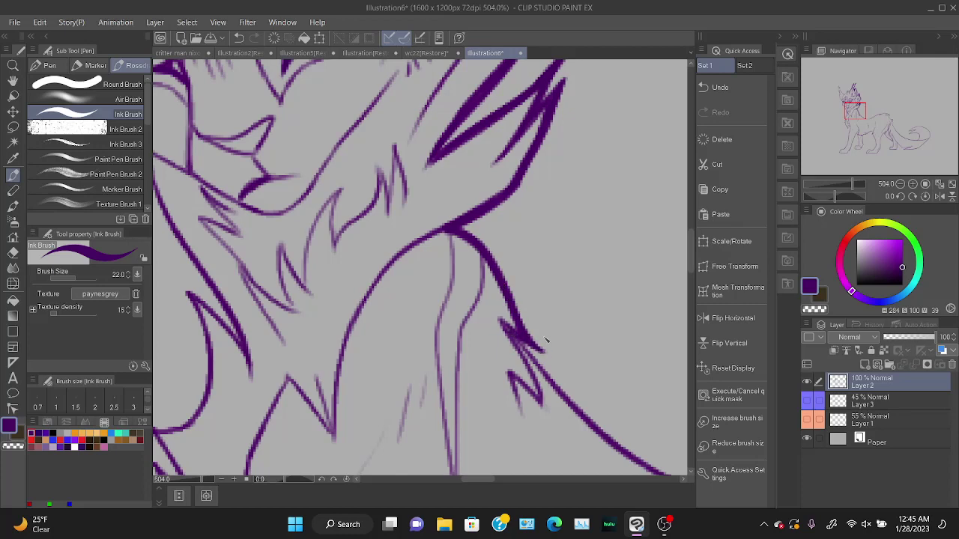
# Thicken the back line from the shoulder tuft toward the dip of the back, redoing strokes until the weight is even.
pyautogui.moveTo(861, 111); pyautogui.dragTo(870, 116)
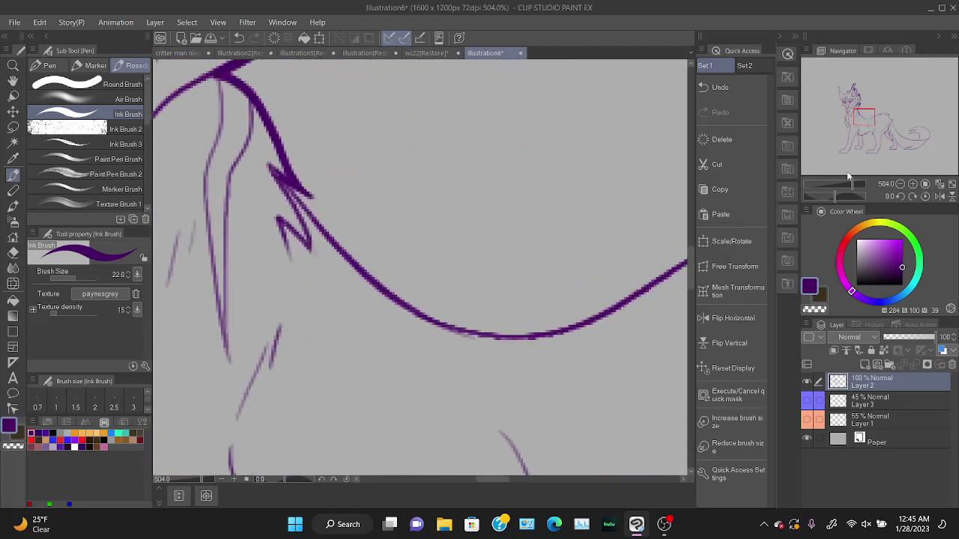
pyautogui.moveTo(850, 183); pyautogui.dragTo(843, 185)
pyautogui.moveTo(364, 234); pyautogui.dragTo(424, 285)
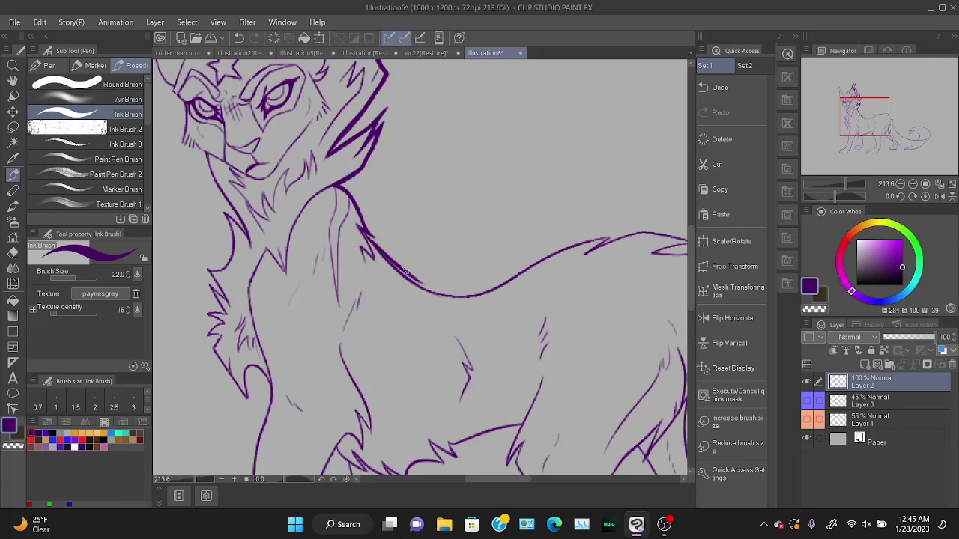
pyautogui.hotkey('ctrl', 'z')
pyautogui.moveTo(362, 232); pyautogui.dragTo(418, 283)
pyautogui.hotkey('ctrl', 'z')
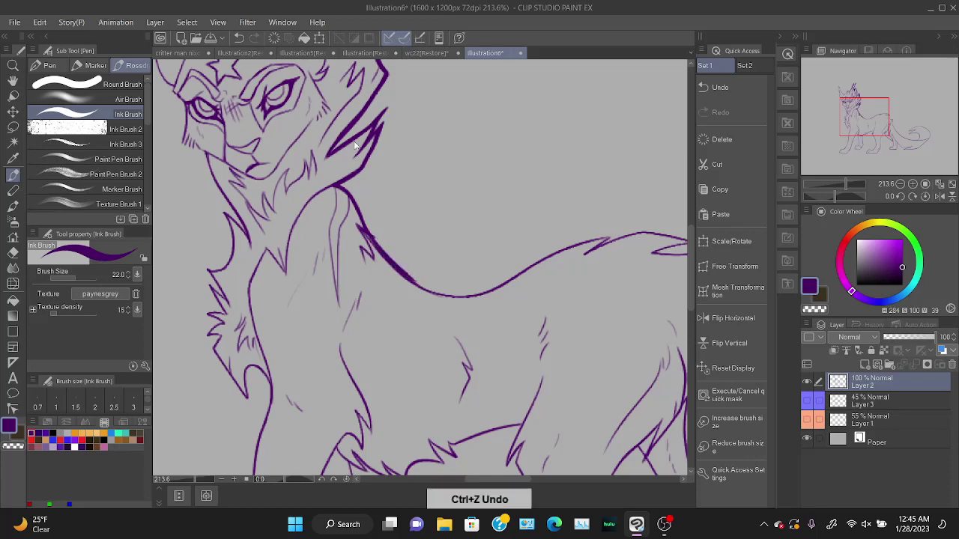
pyautogui.moveTo(364, 238); pyautogui.dragTo(432, 292)
pyautogui.hotkey('ctrl', 'z')
pyautogui.hotkey('ctrl', 'z')
pyautogui.moveTo(362, 231); pyautogui.dragTo(431, 292)
pyautogui.hotkey('ctrl', 'z')
pyautogui.moveTo(363, 232); pyautogui.dragTo(416, 287)
pyautogui.hotkey('ctrl', 'z')
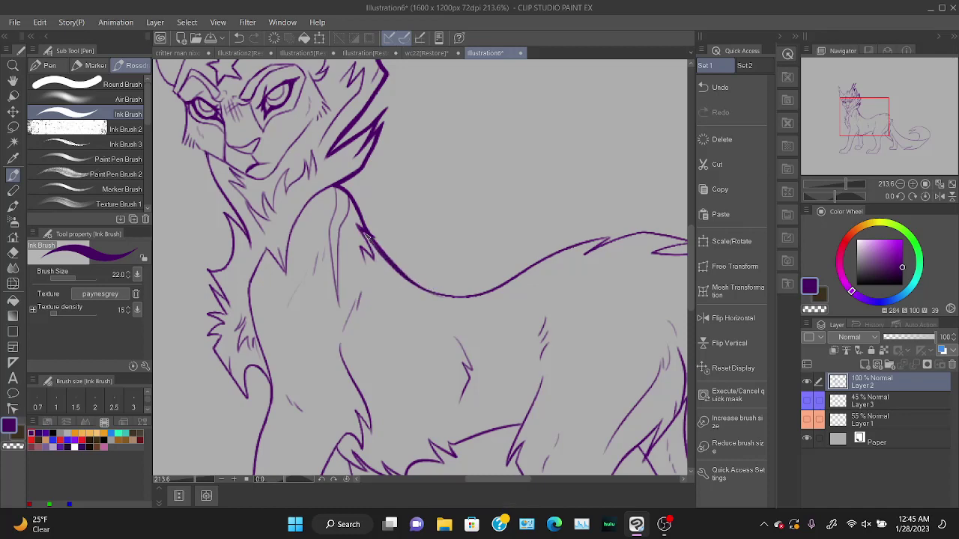
pyautogui.moveTo(363, 232)
pyautogui.mouseDown()
pyautogui.moveTo(404, 278)
pyautogui.moveTo(447, 297)
pyautogui.mouseUp()
pyautogui.hotkey('ctrl', 'z')
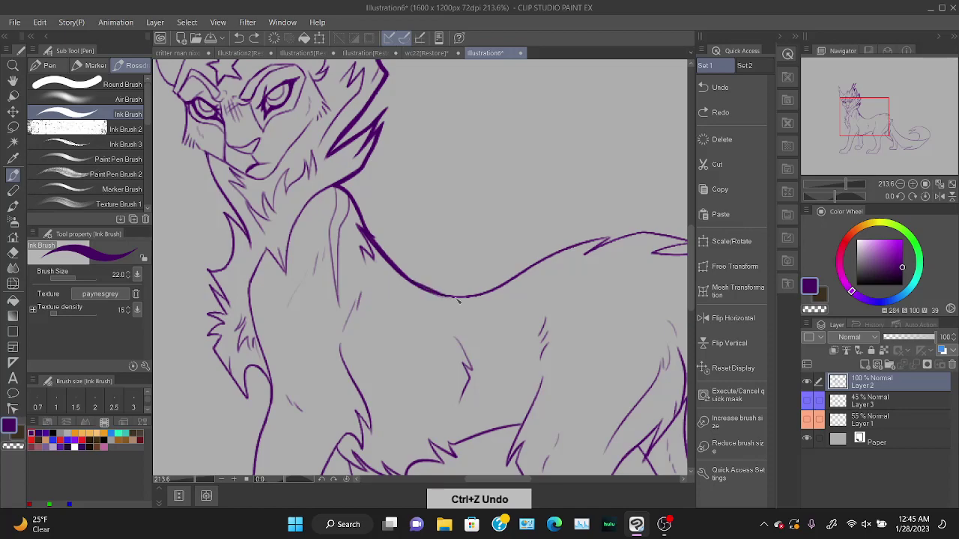
pyautogui.hotkey('ctrl', 'z')
pyautogui.moveTo(842, 184)
pyautogui.mouseDown()
pyautogui.moveTo(834, 197)
pyautogui.moveTo(852, 197)
pyautogui.mouseUp()
pyautogui.moveTo(418, 248)
pyautogui.mouseDown()
pyautogui.moveTo(393, 305)
pyautogui.moveTo(395, 327)
pyautogui.moveTo(419, 249)
pyautogui.moveTo(396, 314)
pyautogui.moveTo(425, 409)
pyautogui.moveTo(423, 396)
pyautogui.mouseUp()
pyautogui.hotkey('ctrl', 'z')
pyautogui.hotkey('ctrl', 'z')
pyautogui.moveTo(397, 289); pyautogui.dragTo(426, 429)
pyautogui.hotkey('ctrl', 'z')
pyautogui.moveTo(393, 297); pyautogui.dragTo(426, 421)
pyautogui.hotkey('ctrl', 'z')
pyautogui.moveTo(405, 352)
pyautogui.mouseDown()
pyautogui.moveTo(395, 286)
pyautogui.moveTo(396, 328)
pyautogui.moveTo(421, 385)
pyautogui.mouseUp()
pyautogui.hotkey('ctrl', 'z')
pyautogui.hotkey('ctrl', 'z')
pyautogui.moveTo(393, 296)
pyautogui.mouseDown()
pyautogui.moveTo(411, 359)
pyautogui.moveTo(435, 319)
pyautogui.mouseUp()
pyautogui.hotkey('ctrl', 'z')
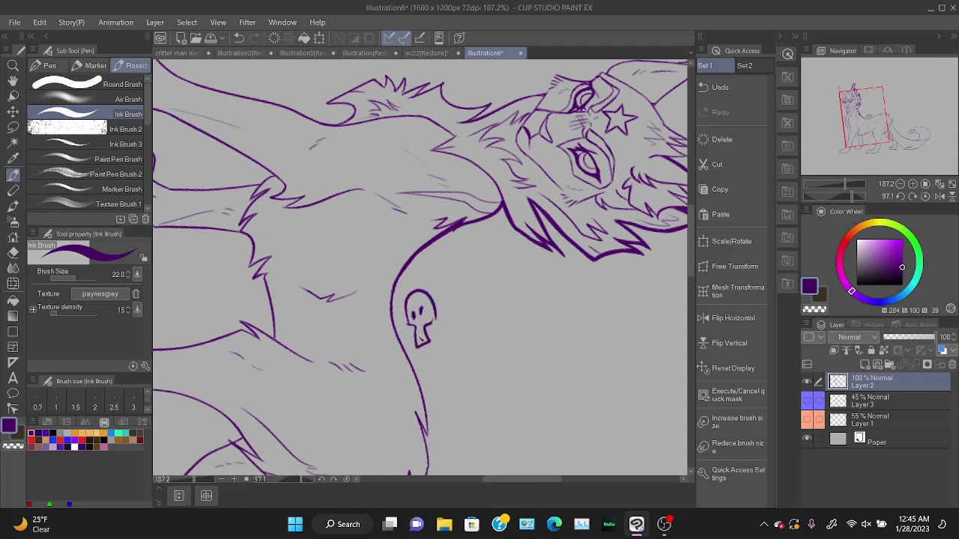
pyautogui.hotkey('ctrl', 'z')
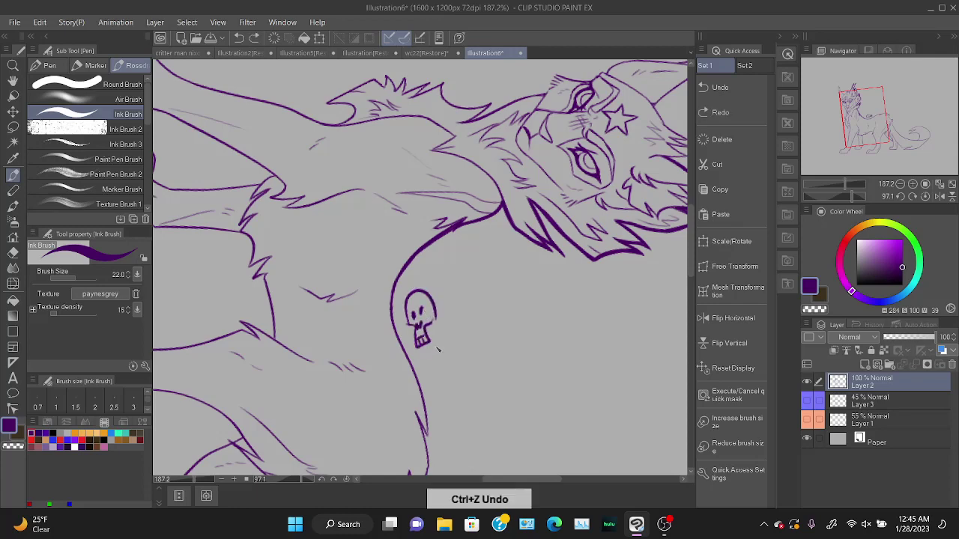
pyautogui.hotkey('ctrl', 'z')
pyautogui.hotkey('ctrl', 'z')
pyautogui.hotkey('ctrl', 'z')
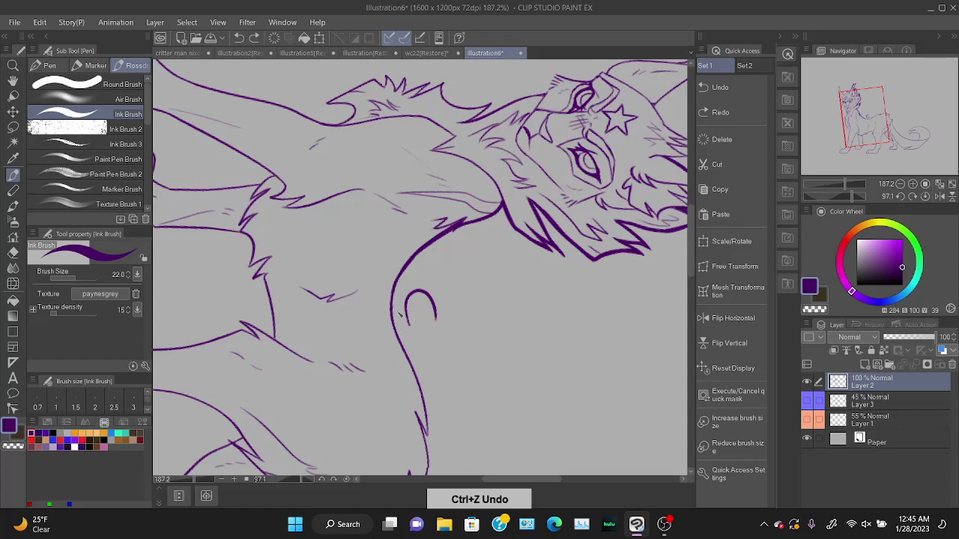
# Thicken the back line from the dip of the back up to the fur spike over the hips.
pyautogui.moveTo(394, 296); pyautogui.dragTo(429, 427)
pyautogui.hotkey('ctrl', 'z')
pyautogui.moveTo(401, 337); pyautogui.dragTo(431, 438)
pyautogui.moveTo(858, 134); pyautogui.dragTo(885, 124)
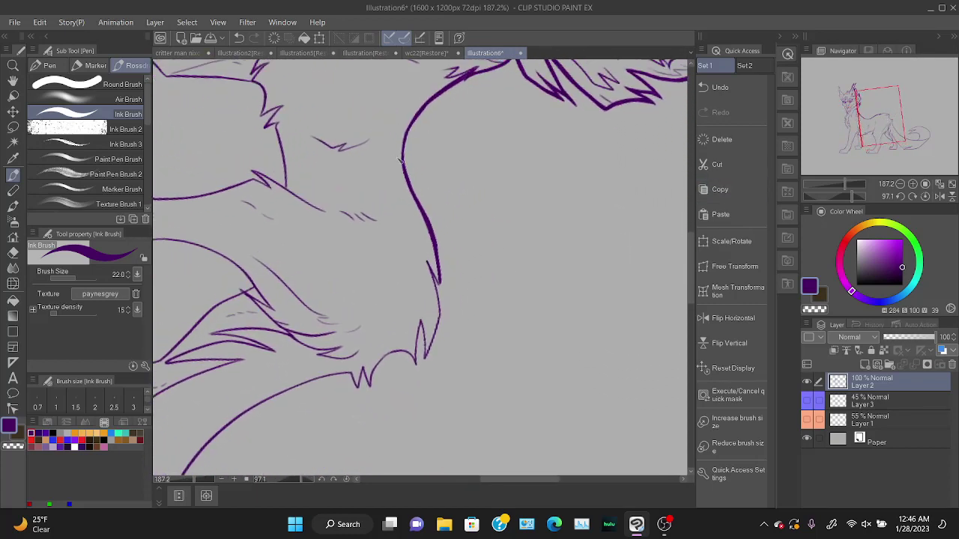
pyautogui.moveTo(432, 179)
pyautogui.mouseDown()
pyautogui.moveTo(465, 174)
pyautogui.moveTo(500, 150)
pyautogui.moveTo(538, 184)
pyautogui.mouseUp()
pyautogui.hotkey('ctrl', 'z')
pyautogui.hotkey('ctrl', 'z')
pyautogui.hotkey('ctrl', 'z')
pyautogui.hotkey('ctrl', 'z')
pyautogui.hotkey('ctrl', 'z')
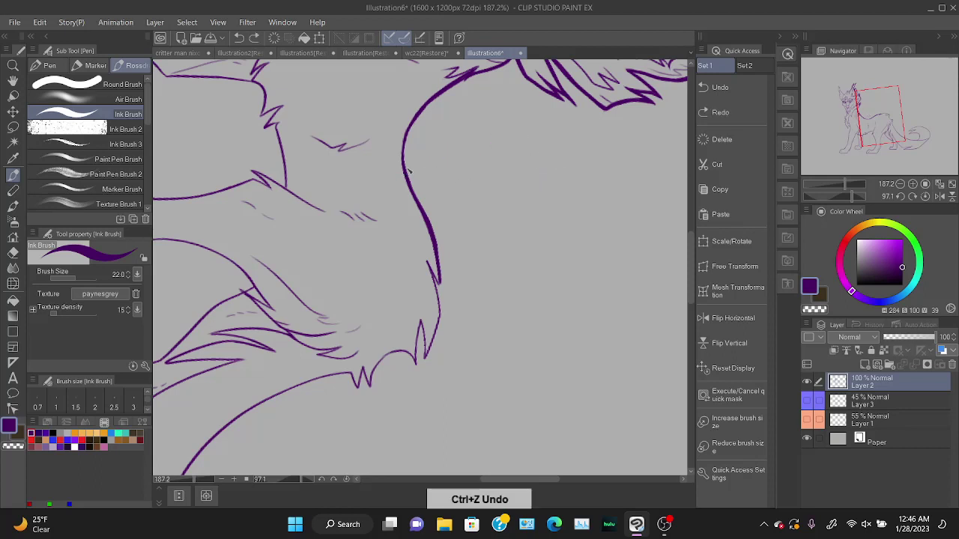
# Even out the line weight around the lowest point of the back's dip.
pyautogui.moveTo(413, 133); pyautogui.dragTo(404, 169)
pyautogui.hotkey('ctrl', 'z')
pyautogui.hotkey('ctrl', 'z')
pyautogui.moveTo(415, 126)
pyautogui.mouseDown()
pyautogui.moveTo(409, 185)
pyautogui.moveTo(404, 165)
pyautogui.mouseUp()
pyautogui.hotkey('ctrl', 'z')
pyautogui.hotkey('ctrl', 'z')
pyautogui.moveTo(413, 125)
pyautogui.mouseDown()
pyautogui.moveTo(404, 166)
pyautogui.moveTo(411, 189)
pyautogui.mouseUp()
pyautogui.hotkey('ctrl', 'z')
# Thicken and extend the fur spike on the back line over the hips.
pyautogui.moveTo(430, 268)
pyautogui.mouseDown()
pyautogui.moveTo(449, 304)
pyautogui.moveTo(441, 264)
pyautogui.mouseUp()
pyautogui.hotkey('ctrl', 'z')
pyautogui.moveTo(449, 304); pyautogui.dragTo(442, 264)
pyautogui.hotkey('ctrl', 'z')
pyautogui.hotkey('ctrl', 'z')
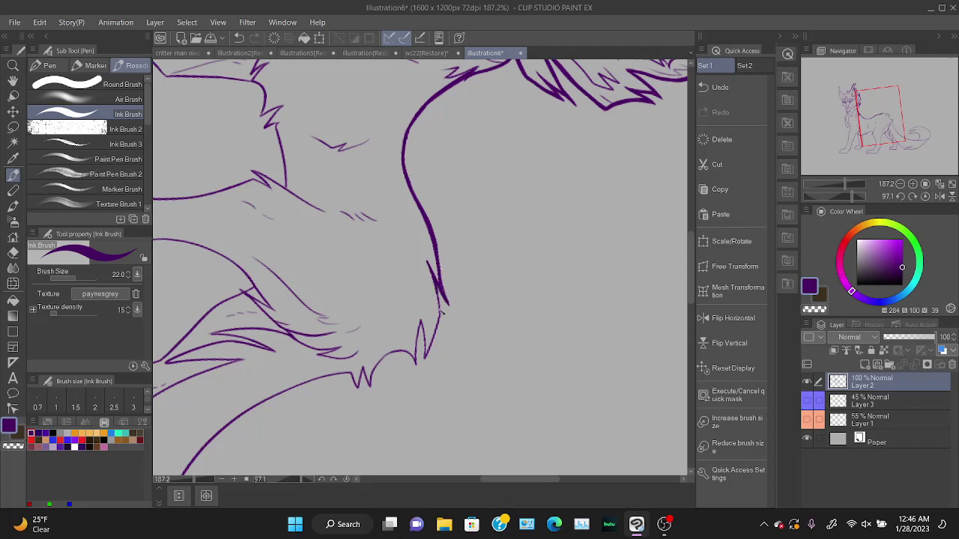
# Thicken the rump outline from the hip fur spike to the point of the tuft above the tail.
pyautogui.moveTo(436, 280)
pyautogui.mouseDown()
pyautogui.moveTo(438, 332)
pyautogui.moveTo(426, 359)
pyautogui.mouseUp()
pyautogui.hotkey('ctrl', 'z')
pyautogui.moveTo(421, 322); pyautogui.dragTo(425, 364)
pyautogui.hotkey('ctrl', 'z')
pyautogui.moveTo(421, 321)
pyautogui.mouseDown()
pyautogui.moveTo(426, 375)
pyautogui.moveTo(425, 367)
pyautogui.mouseUp()
pyautogui.hotkey('ctrl', 'z')
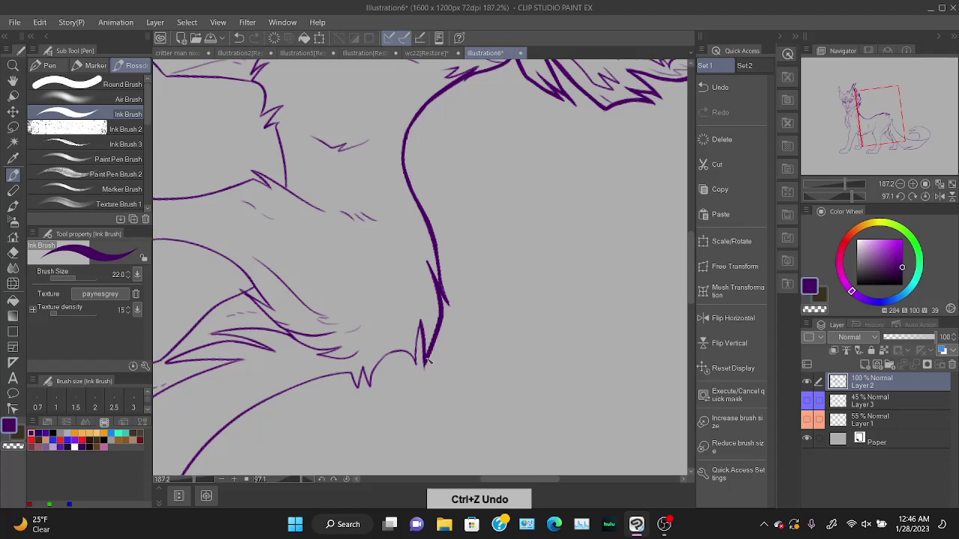
# Refine the thickened underside of the pointed rump tuft above the tail, redoing the stroke until it tapers cleanly.
pyautogui.moveTo(853, 198); pyautogui.dragTo(854, 201)
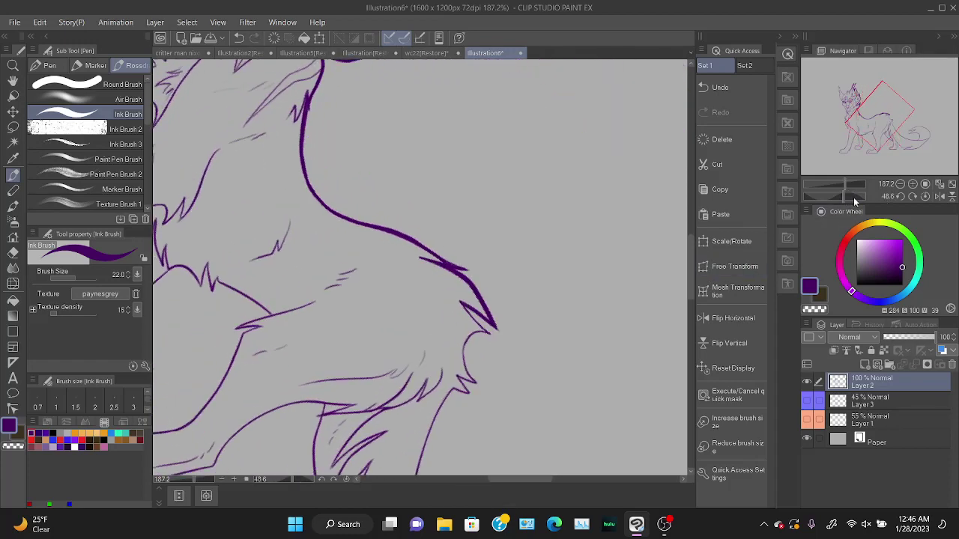
pyautogui.moveTo(856, 105); pyautogui.dragTo(880, 116)
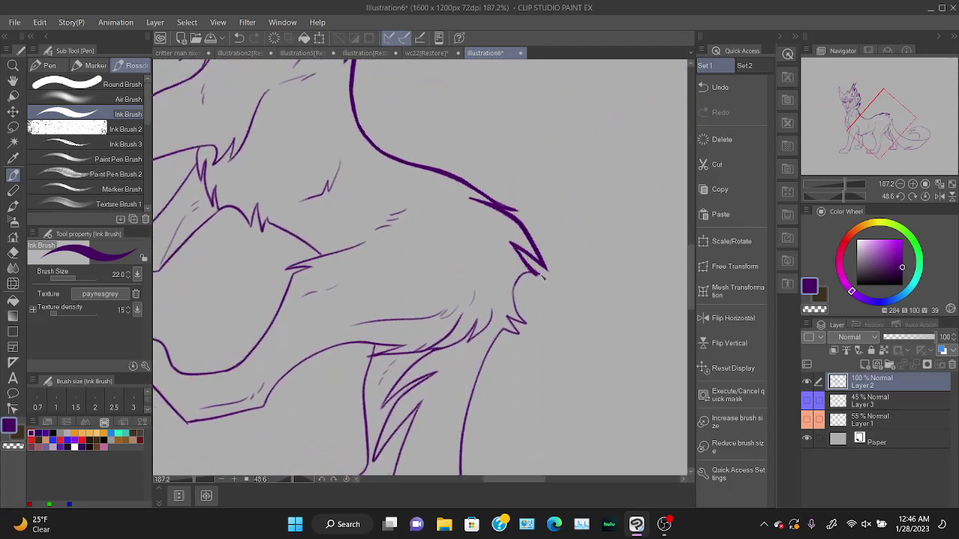
pyautogui.hotkey('ctrl', 'z')
pyautogui.moveTo(527, 258); pyautogui.dragTo(549, 273)
pyautogui.hotkey('ctrl', 'z')
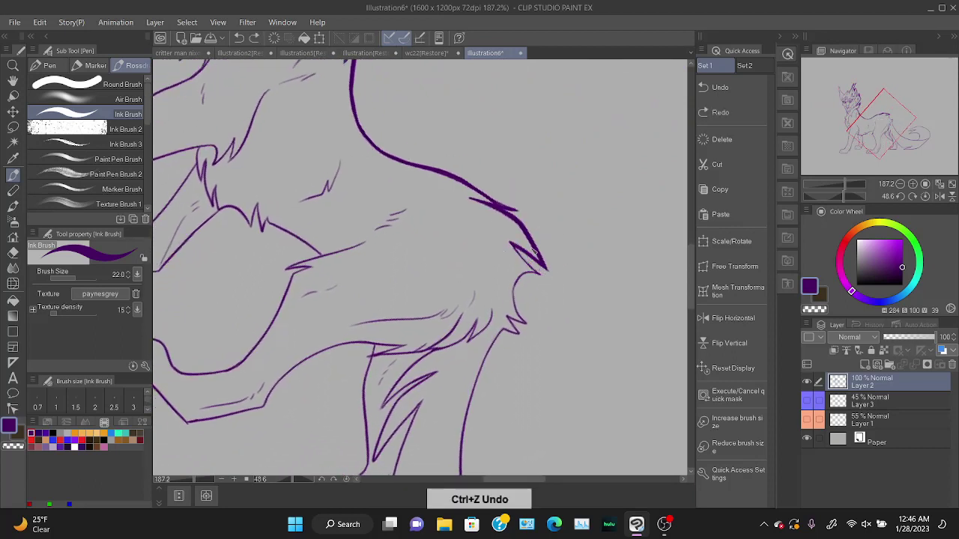
pyautogui.moveTo(512, 244); pyautogui.dragTo(544, 272)
pyautogui.hotkey('ctrl', 'z')
pyautogui.moveTo(511, 242); pyautogui.dragTo(541, 271)
pyautogui.hotkey('ctrl', 'z')
pyautogui.hotkey('ctrl', 'z')
pyautogui.hotkey('ctrl', 'z')
pyautogui.hotkey('ctrl', 'z')
pyautogui.hotkey('ctrl', 'z')
pyautogui.hotkey('ctrl', 'z')
pyautogui.hotkey('ctrl', 'z')
pyautogui.hotkey('ctrl', 'z')
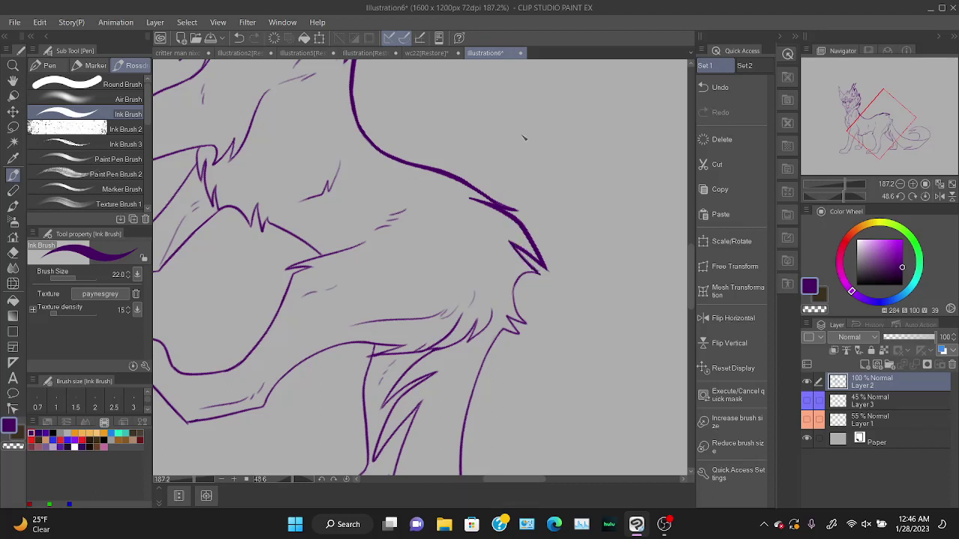
# Thicken the inward curve between the rump tuft and the small fur spikes at the tail base.
pyautogui.moveTo(845, 197); pyautogui.dragTo(821, 196)
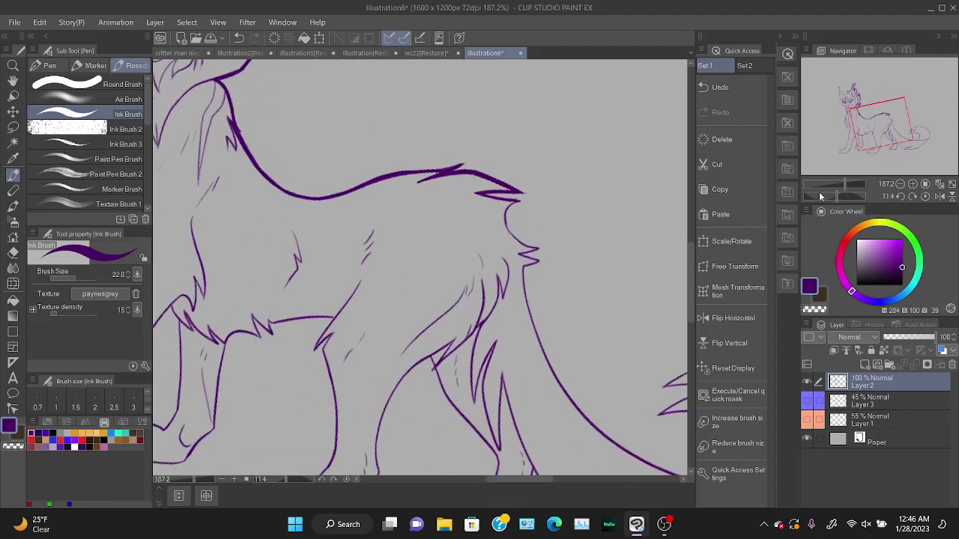
pyautogui.hotkey('ctrl', 'z')
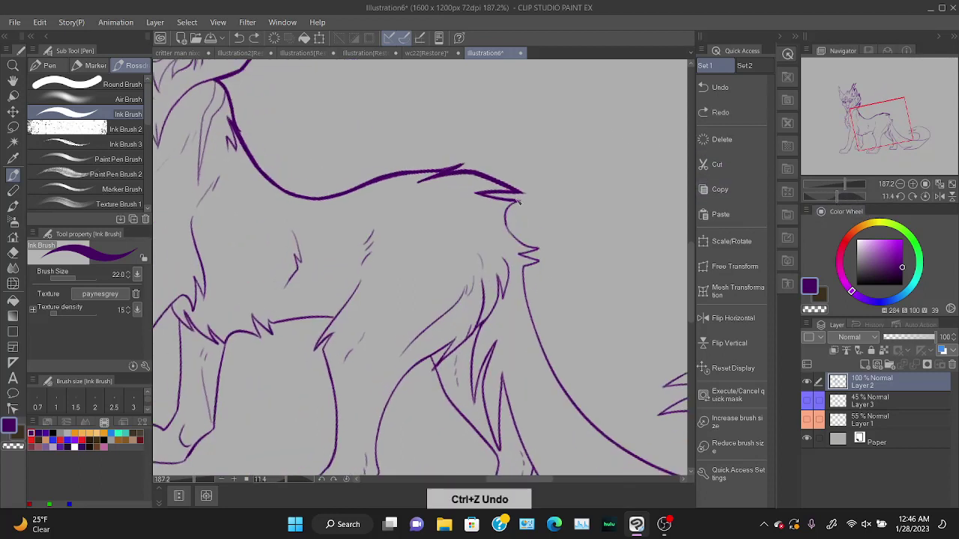
pyautogui.moveTo(513, 234); pyautogui.dragTo(533, 248)
pyautogui.hotkey('ctrl', 'z')
pyautogui.moveTo(519, 201)
pyautogui.mouseDown()
pyautogui.moveTo(509, 207)
pyautogui.moveTo(516, 238)
pyautogui.moveTo(537, 249)
pyautogui.mouseUp()
pyautogui.hotkey('ctrl', 'z')
pyautogui.moveTo(510, 211); pyautogui.dragTo(534, 250)
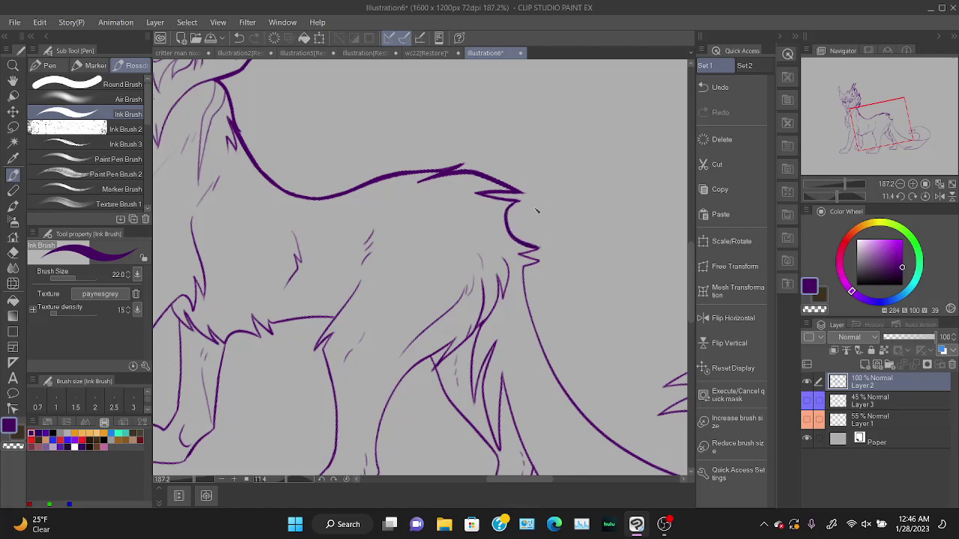
# Thicken the small fur spikes at the tail base and check their lower end with the eraser.
pyautogui.moveTo(841, 197); pyautogui.dragTo(818, 193)
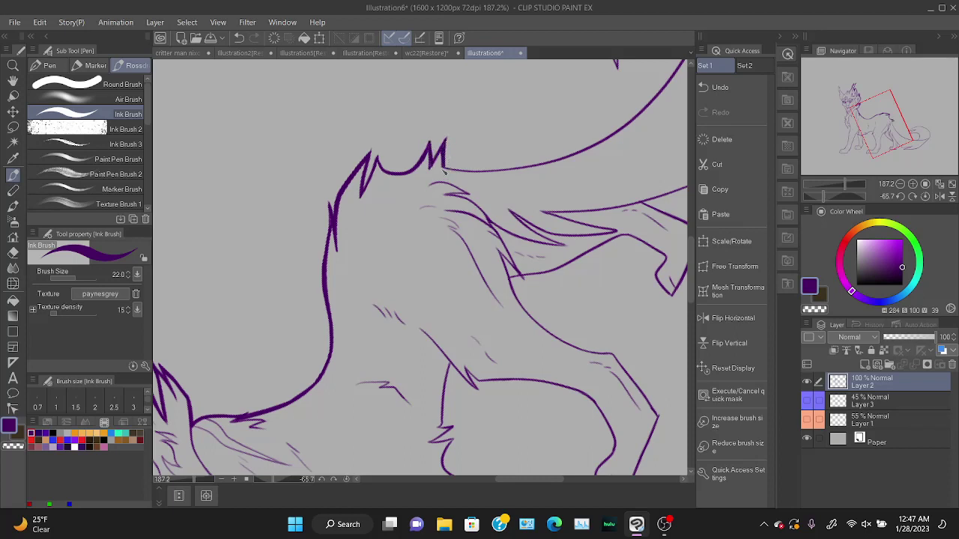
pyautogui.scroll(1, 452, 161)
pyautogui.press('e')
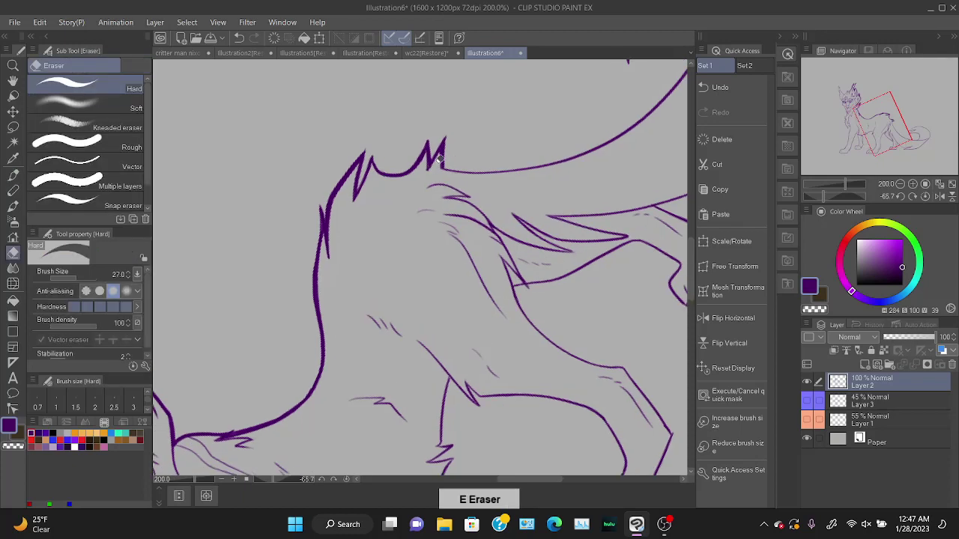
pyautogui.press('b')
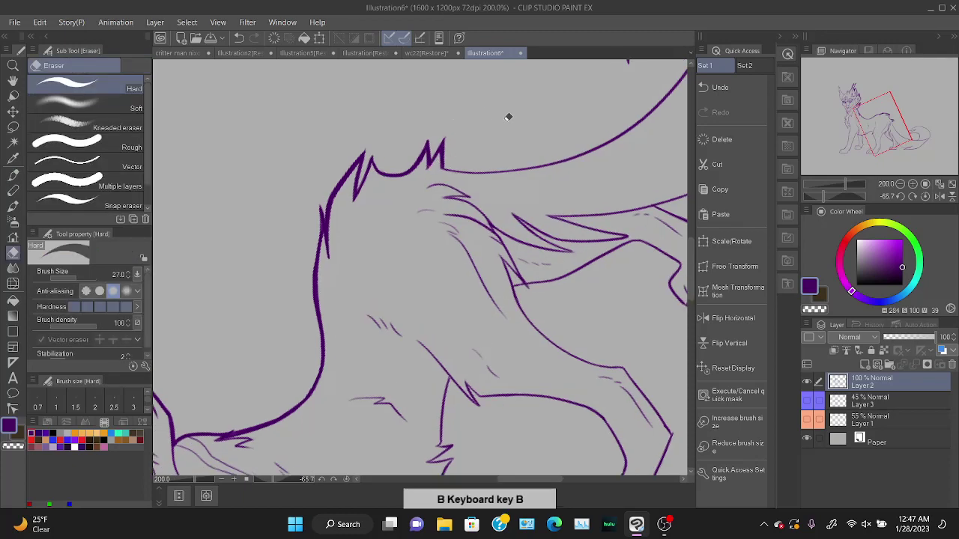
pyautogui.moveTo(824, 195); pyautogui.dragTo(816, 196)
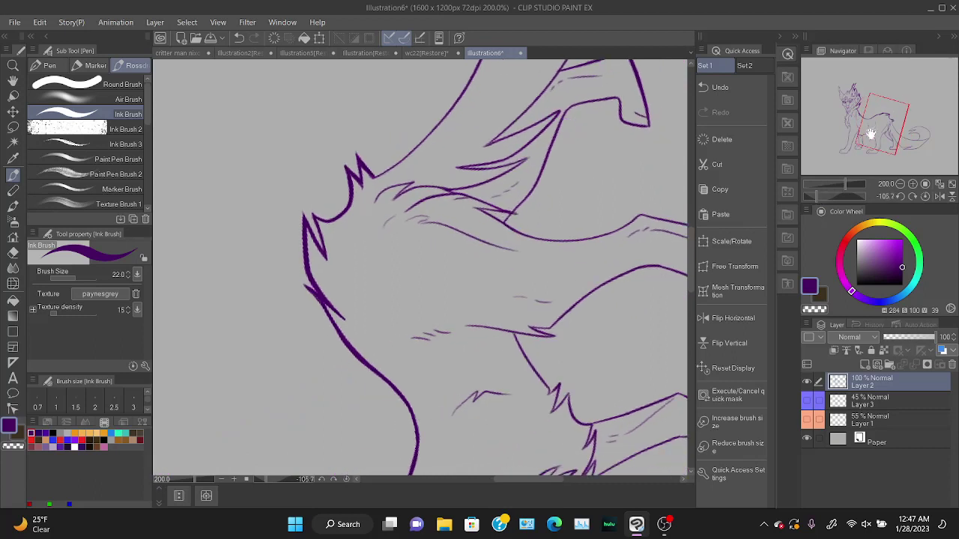
# Thicken the start of the tail's upper edge right after the fur spikes at the tail base.
pyautogui.moveTo(887, 127); pyautogui.dragTo(907, 128)
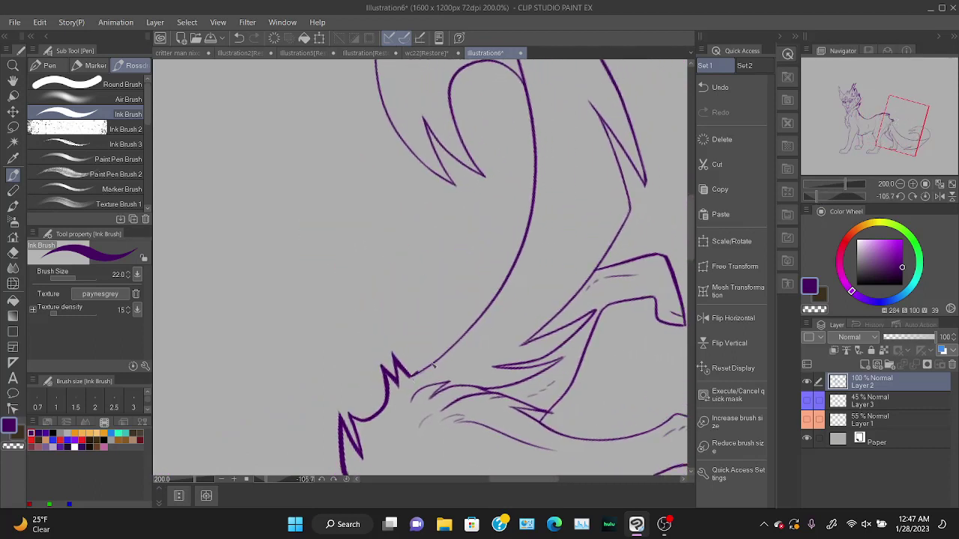
pyautogui.moveTo(433, 365); pyautogui.dragTo(501, 296)
pyautogui.hotkey('ctrl', 'z')
pyautogui.moveTo(411, 376); pyautogui.dragTo(485, 313)
pyautogui.hotkey('ctrl', 'z')
pyautogui.moveTo(411, 375); pyautogui.dragTo(503, 288)
pyautogui.hotkey('ctrl', 'z')
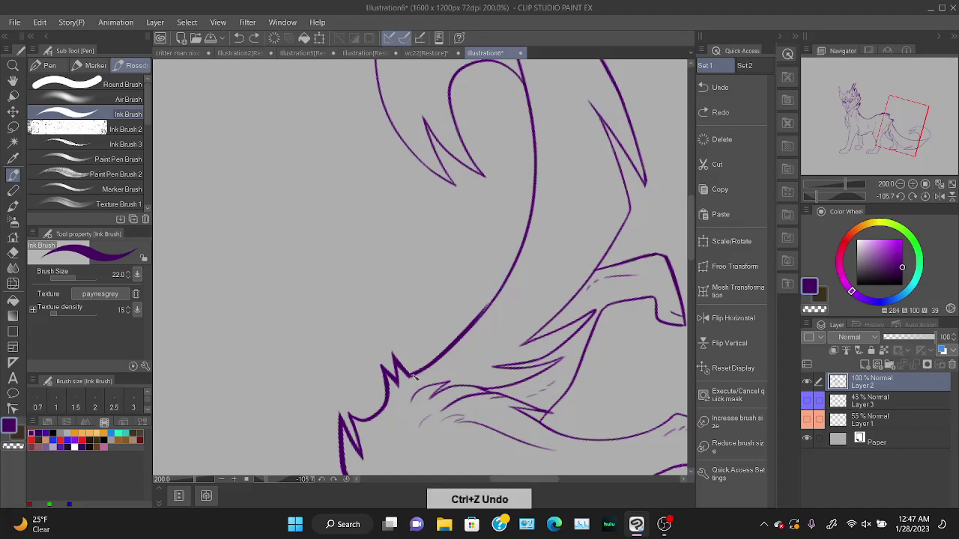
pyautogui.moveTo(412, 376); pyautogui.dragTo(422, 372)
pyautogui.hotkey('ctrl', 'z')
# Extend the thickened upper edge of the tail base farther along the tail, blending it into the thinner line.
pyautogui.moveTo(478, 317); pyautogui.dragTo(517, 256)
pyautogui.hotkey('ctrl', 'z')
pyautogui.hotkey('ctrl', 'z')
pyautogui.moveTo(481, 318); pyautogui.dragTo(516, 256)
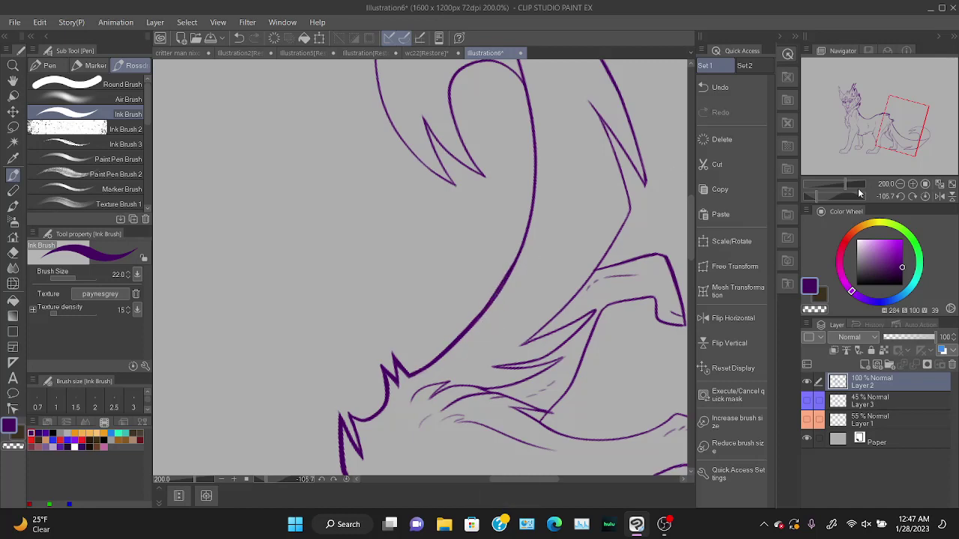
# Thicken the tail's upper edge between the tail base and the inner curl, redoing the stroke until it blends smoothly.
pyautogui.moveTo(860, 194); pyautogui.dragTo(753, 215)
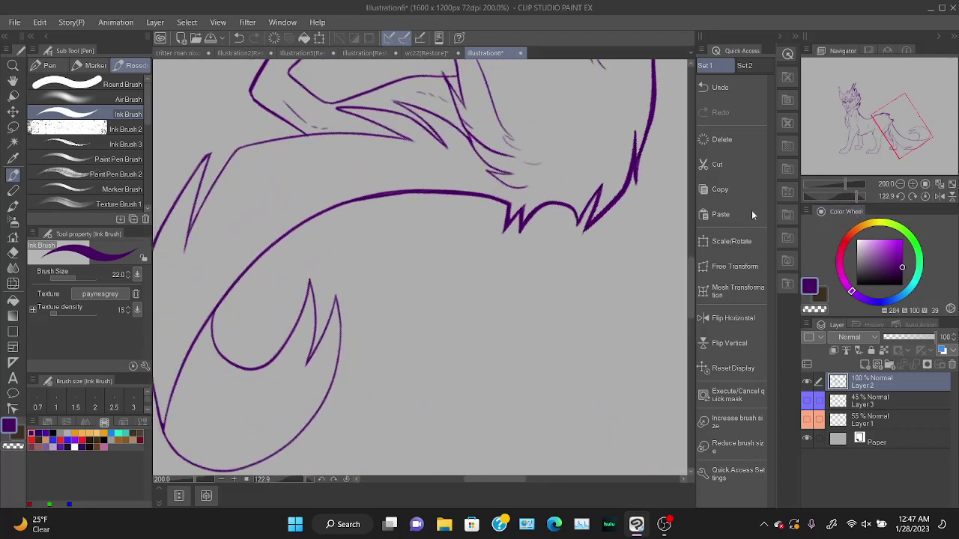
pyautogui.moveTo(219, 305); pyautogui.dragTo(352, 196)
pyautogui.hotkey('ctrl', 'z')
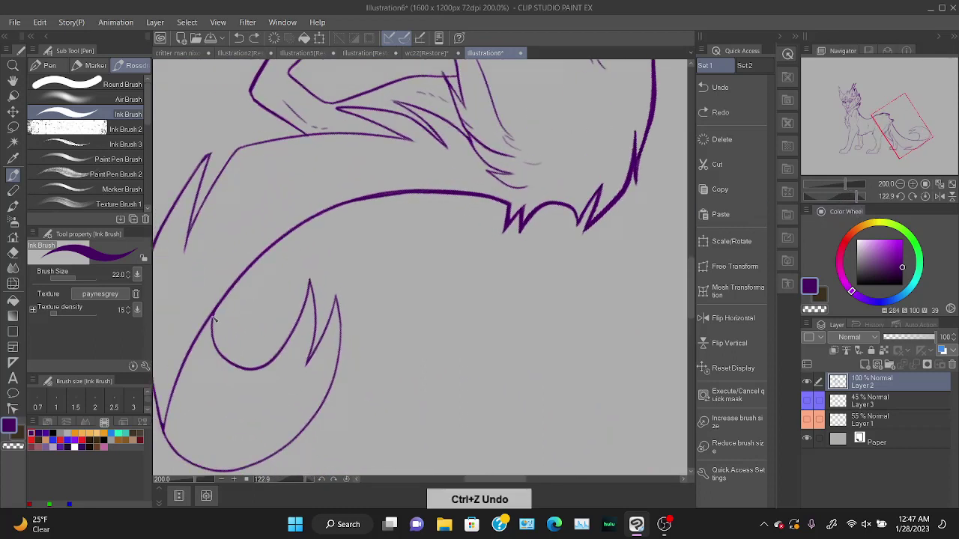
pyautogui.moveTo(219, 307); pyautogui.dragTo(367, 200)
pyautogui.hotkey('ctrl', 'z')
pyautogui.moveTo(220, 317)
pyautogui.mouseDown()
pyautogui.moveTo(272, 242)
pyautogui.moveTo(357, 199)
pyautogui.mouseUp()
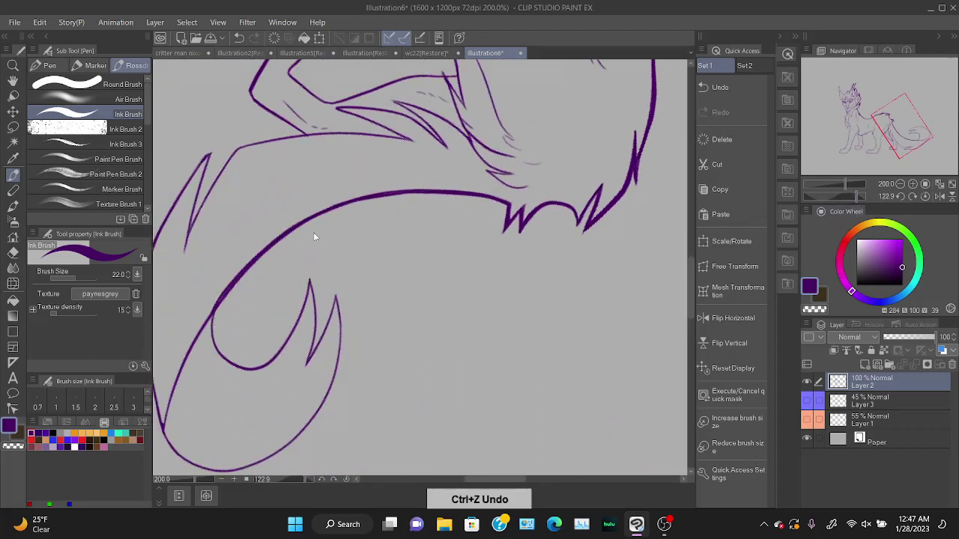
pyautogui.hotkey('ctrl', 'z')
pyautogui.moveTo(212, 320)
pyautogui.mouseDown()
pyautogui.moveTo(236, 283)
pyautogui.moveTo(375, 196)
pyautogui.mouseUp()
pyautogui.hotkey('ctrl', 'z')
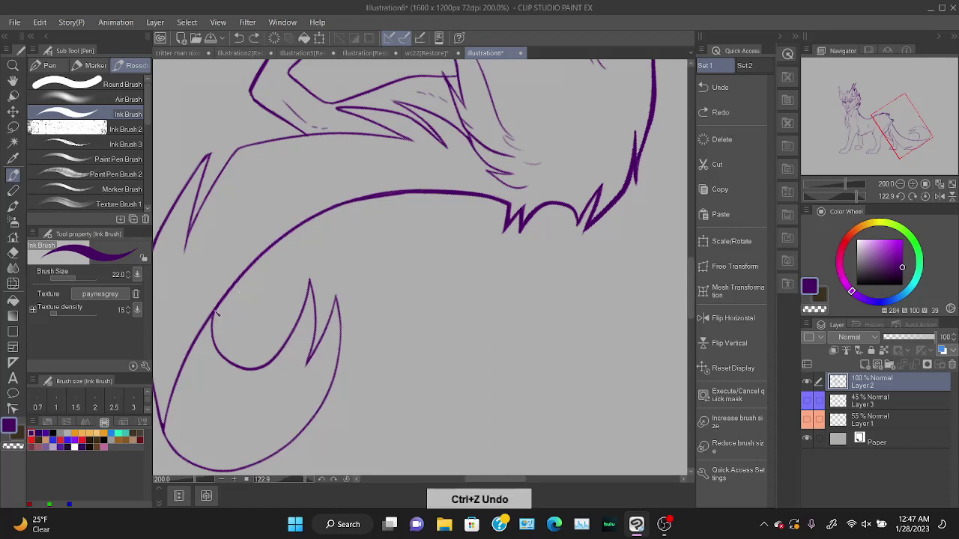
pyautogui.moveTo(215, 315)
pyautogui.mouseDown()
pyautogui.moveTo(347, 204)
pyautogui.moveTo(378, 198)
pyautogui.mouseUp()
pyautogui.hotkey('ctrl', 'z')
pyautogui.moveTo(234, 285); pyautogui.dragTo(379, 198)
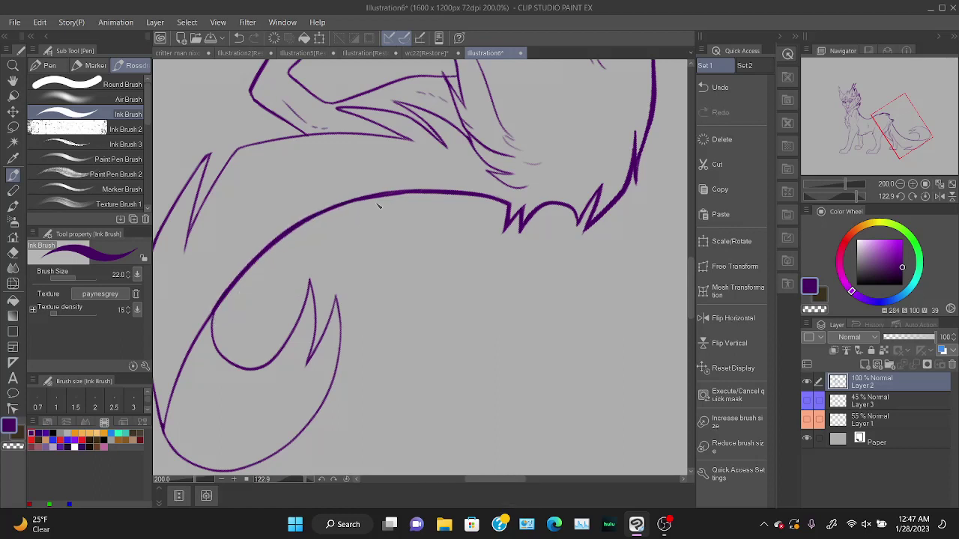
# Thicken the first bend of the inner curl where it branches off the tail's upper edge.
pyautogui.moveTo(215, 327)
pyautogui.mouseDown()
pyautogui.moveTo(280, 336)
pyautogui.moveTo(228, 363)
pyautogui.mouseUp()
pyautogui.hotkey('ctrl', 'z')
pyautogui.hotkey('ctrl', 'z')
pyautogui.hotkey('ctrl', 'z')
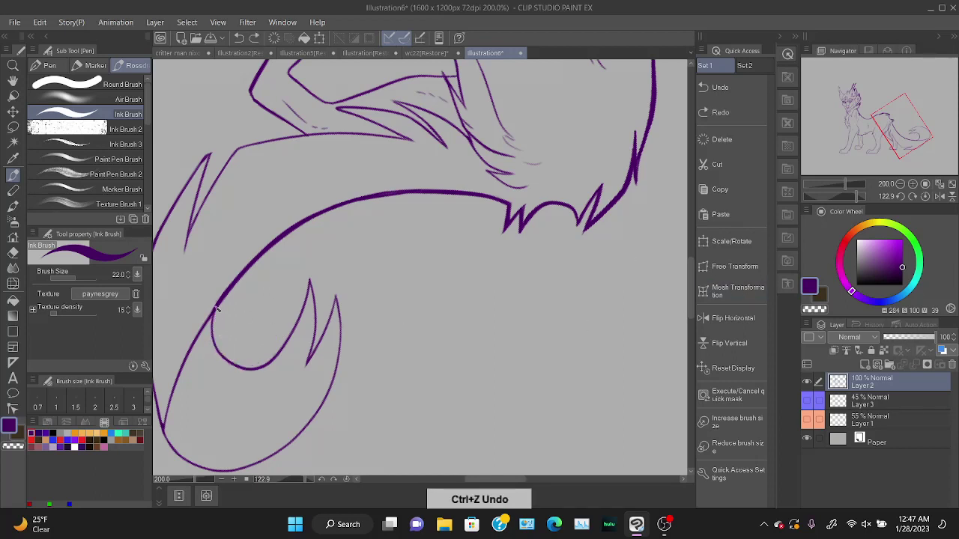
pyautogui.moveTo(217, 308)
pyautogui.mouseDown()
pyautogui.moveTo(216, 348)
pyautogui.moveTo(237, 364)
pyautogui.mouseUp()
pyautogui.hotkey('ctrl', 'z')
pyautogui.hotkey('ctrl', 'z')
pyautogui.moveTo(217, 305); pyautogui.dragTo(229, 364)
# Thicken the rest of the inner curl's arch down to the first pointed tip of the tail fur.
pyautogui.moveTo(851, 197); pyautogui.dragTo(826, 200)
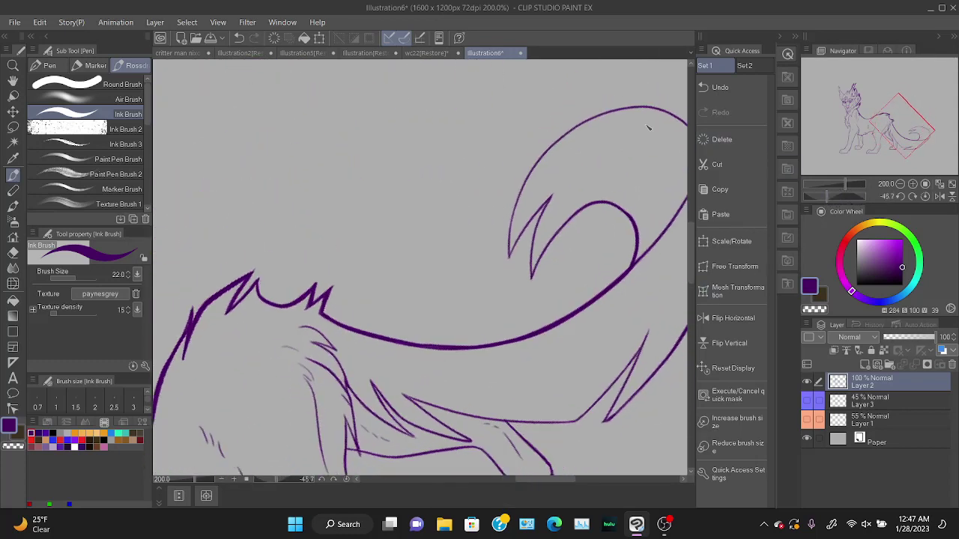
pyautogui.moveTo(532, 277)
pyautogui.mouseDown()
pyautogui.moveTo(565, 223)
pyautogui.moveTo(615, 205)
pyautogui.moveTo(567, 230)
pyautogui.moveTo(536, 278)
pyautogui.mouseUp()
pyautogui.hotkey('ctrl', 'z')
pyautogui.hotkey('ctrl', 'z')
pyautogui.moveTo(612, 211)
pyautogui.mouseDown()
pyautogui.moveTo(596, 203)
pyautogui.moveTo(535, 276)
pyautogui.moveTo(626, 218)
pyautogui.moveTo(633, 224)
pyautogui.moveTo(562, 235)
pyautogui.moveTo(535, 278)
pyautogui.moveTo(592, 207)
pyautogui.mouseUp()
pyautogui.hotkey('ctrl', 'z')
pyautogui.hotkey('ctrl', 'z')
pyautogui.hotkey('ctrl', 'z')
pyautogui.hotkey('ctrl', 'z')
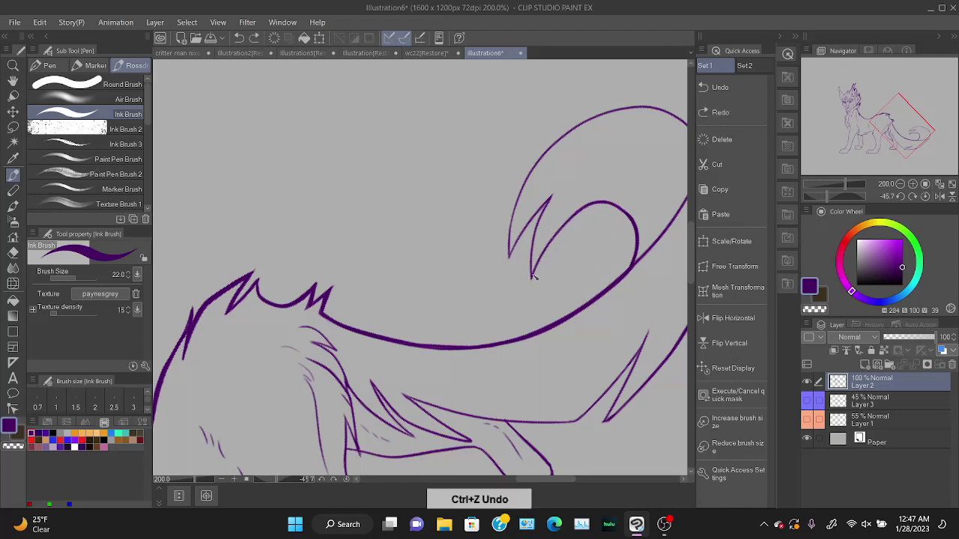
pyautogui.moveTo(534, 273)
pyautogui.mouseDown()
pyautogui.moveTo(567, 223)
pyautogui.moveTo(610, 203)
pyautogui.mouseUp()
pyautogui.hotkey('ctrl', 'z')
pyautogui.moveTo(535, 272)
pyautogui.mouseDown()
pyautogui.moveTo(625, 215)
pyautogui.moveTo(640, 235)
pyautogui.moveTo(637, 211)
pyautogui.moveTo(620, 211)
pyautogui.moveTo(633, 222)
pyautogui.moveTo(612, 203)
pyautogui.moveTo(551, 243)
pyautogui.moveTo(541, 264)
pyautogui.moveTo(586, 215)
pyautogui.moveTo(559, 242)
pyautogui.moveTo(608, 210)
pyautogui.moveTo(560, 233)
pyautogui.moveTo(532, 281)
pyautogui.moveTo(552, 200)
pyautogui.moveTo(532, 280)
pyautogui.mouseUp()
pyautogui.hotkey('ctrl', 'z')
pyautogui.hotkey('ctrl', 'z')
pyautogui.hotkey('ctrl', 'z')
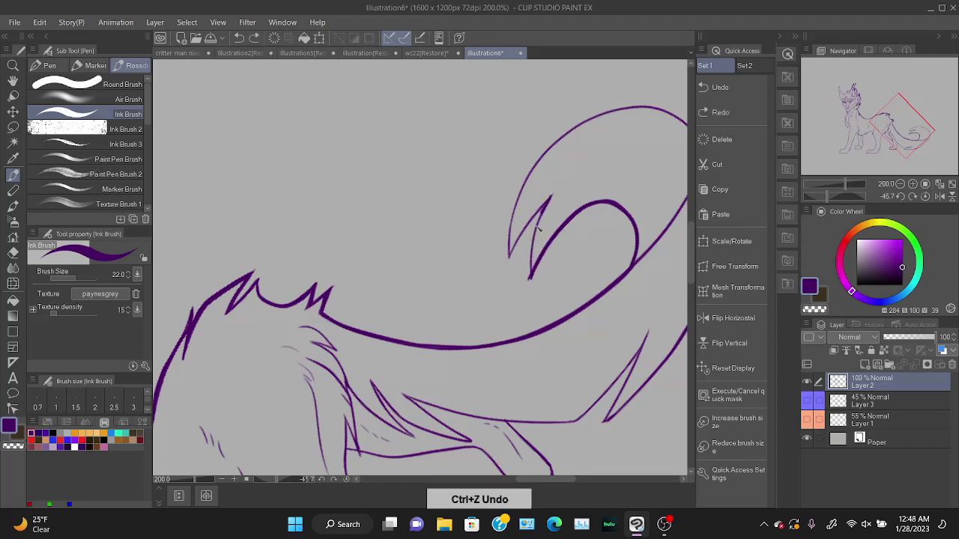
# Thicken the edge from the fur notch to the tail's inner pointed tip and erase the overshoot at the point.
pyautogui.moveTo(540, 216); pyautogui.dragTo(530, 269)
pyautogui.hotkey('ctrl', 'z')
pyautogui.moveTo(553, 197)
pyautogui.mouseDown()
pyautogui.moveTo(531, 271)
pyautogui.moveTo(551, 195)
pyautogui.mouseUp()
pyautogui.hotkey('ctrl', 'z')
pyautogui.hotkey('ctrl', 'z')
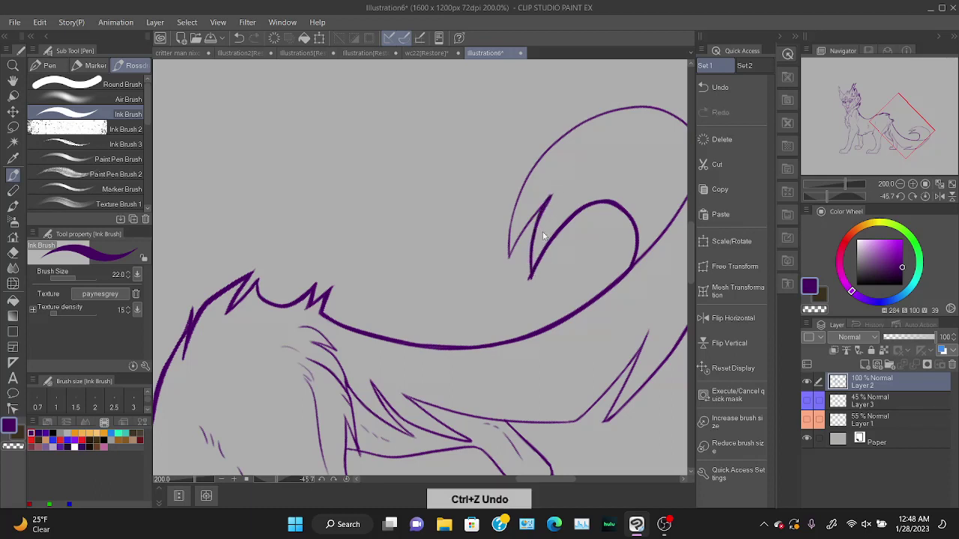
pyautogui.hotkey('ctrl', 'z')
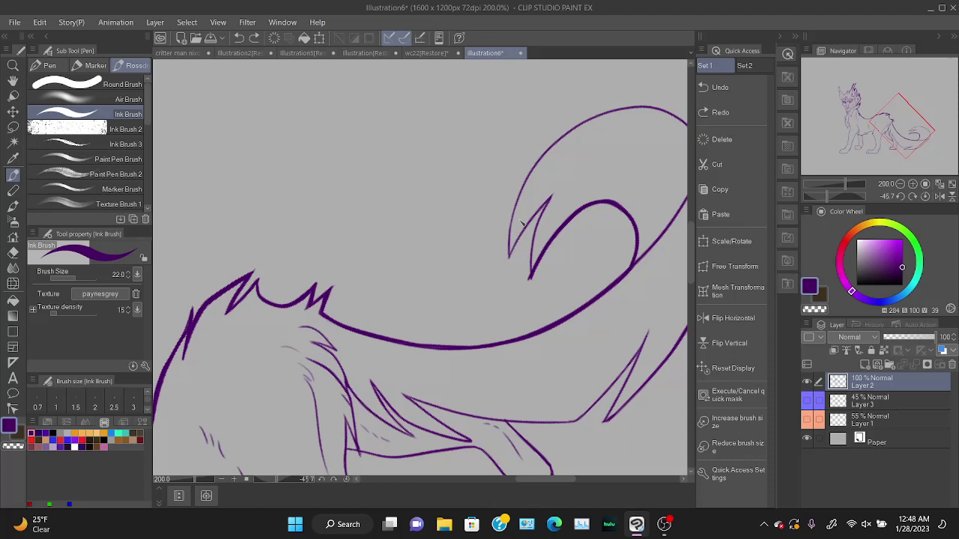
pyautogui.moveTo(550, 198)
pyautogui.mouseDown()
pyautogui.moveTo(530, 276)
pyautogui.moveTo(534, 227)
pyautogui.moveTo(551, 196)
pyautogui.moveTo(531, 267)
pyautogui.mouseUp()
pyautogui.hotkey('ctrl', 'z')
pyautogui.hotkey('ctrl', 'z')
pyautogui.hotkey('ctrl', 'z')
pyautogui.moveTo(551, 198); pyautogui.dragTo(529, 277)
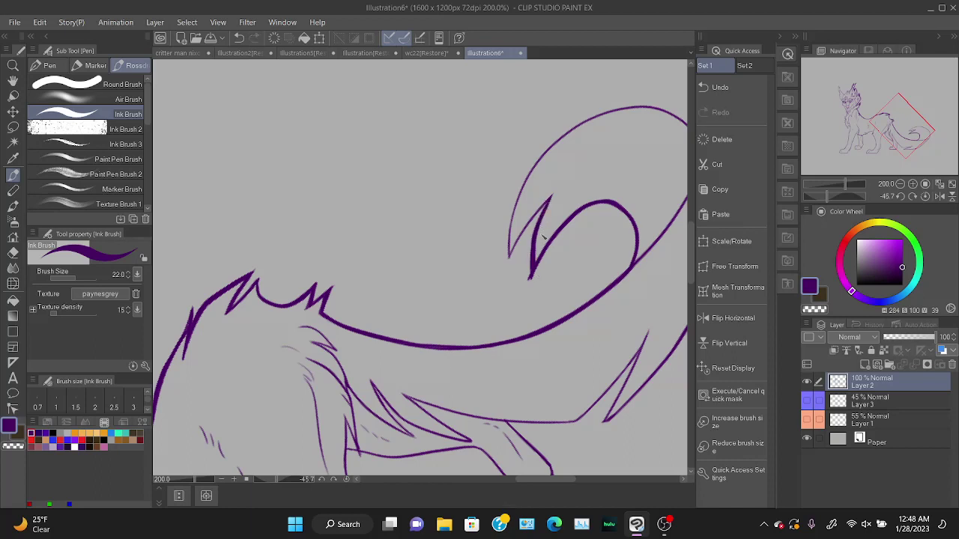
pyautogui.press('e')
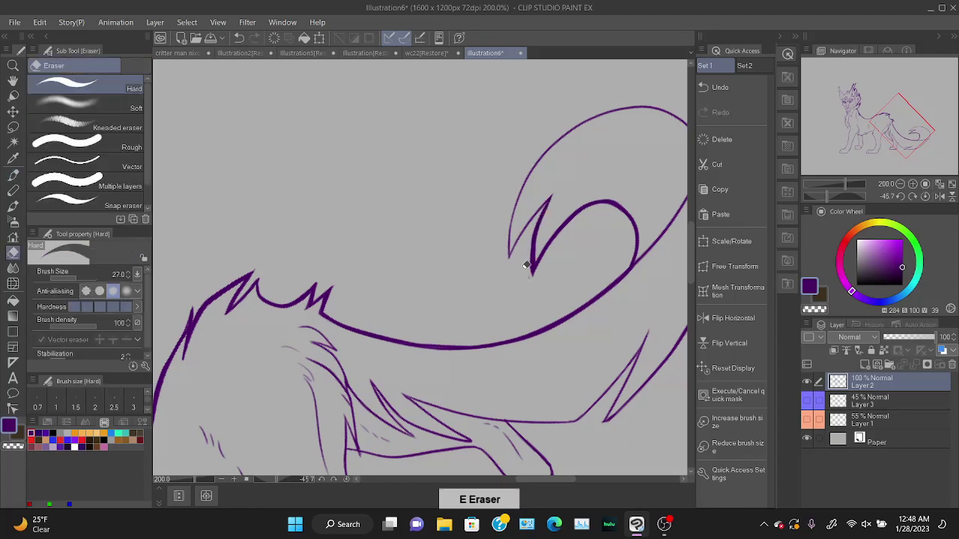
pyautogui.press('p')
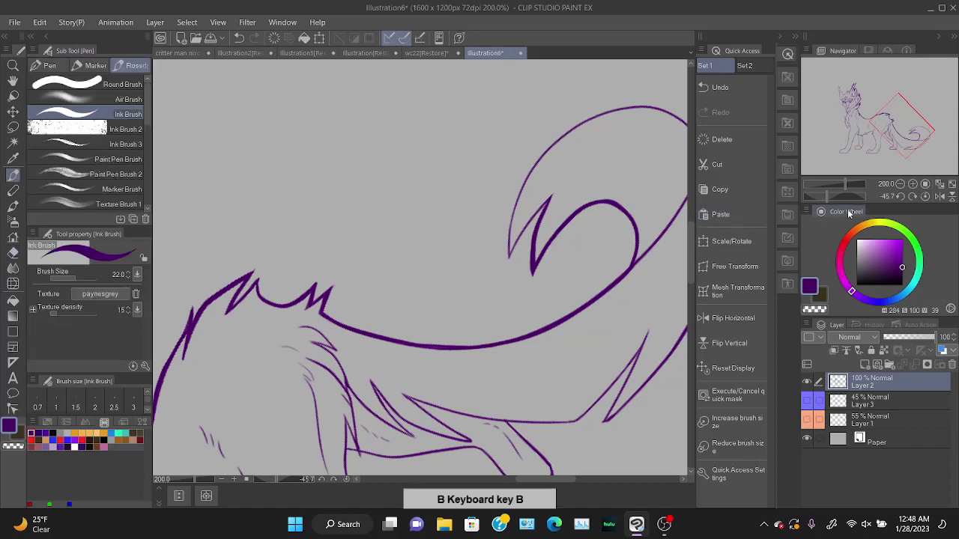
# Thicken the other side of the tail tip's notch and the lower stretch of the curl's outer edge.
pyautogui.moveTo(854, 194); pyautogui.dragTo(824, 195)
pyautogui.moveTo(508, 240); pyautogui.dragTo(531, 200)
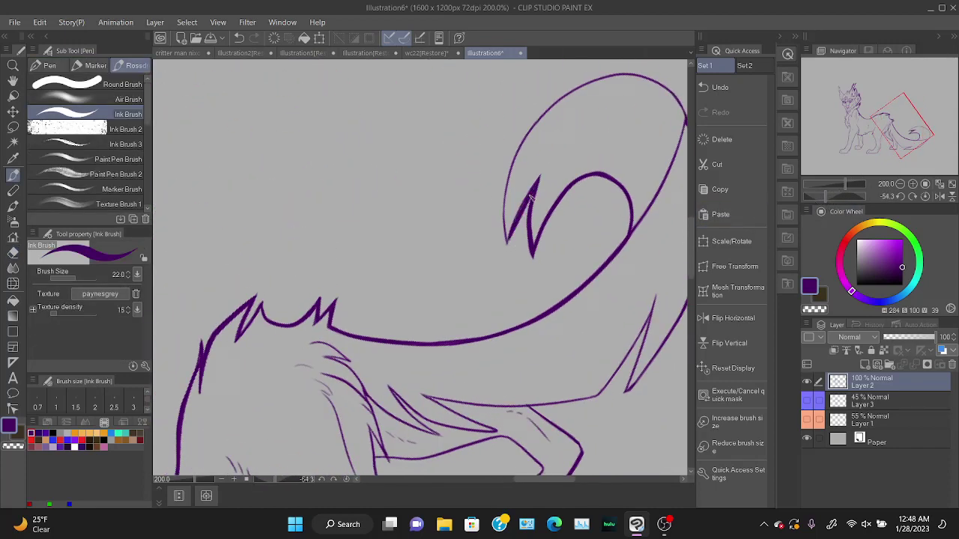
pyautogui.moveTo(506, 245); pyautogui.dragTo(539, 121)
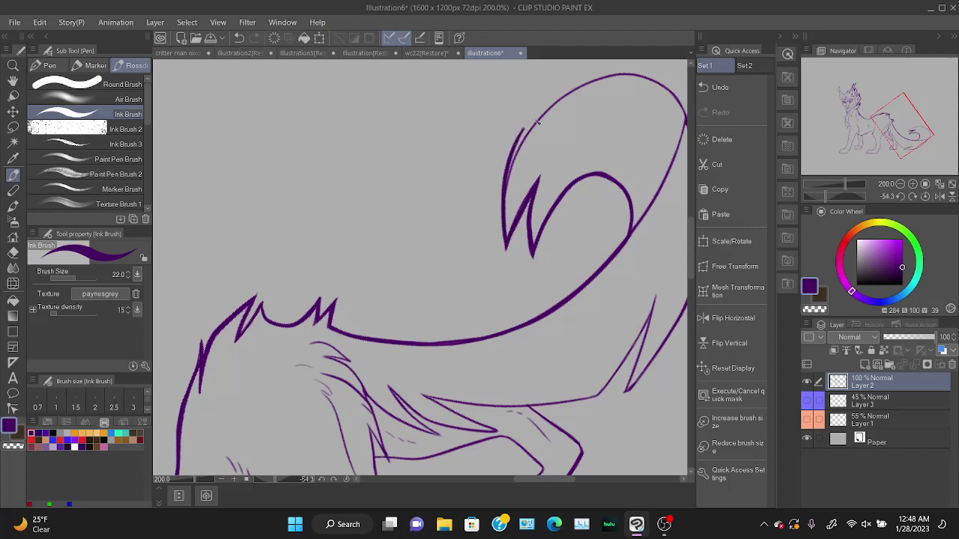
pyautogui.hotkey('ctrl', 'z')
pyautogui.moveTo(503, 238)
pyautogui.mouseDown()
pyautogui.moveTo(568, 101)
pyautogui.moveTo(600, 72)
pyautogui.moveTo(503, 237)
pyautogui.moveTo(580, 93)
pyautogui.moveTo(504, 213)
pyautogui.moveTo(540, 119)
pyautogui.mouseUp()
pyautogui.hotkey('ctrl', 'z')
pyautogui.hotkey('ctrl', 'z')
pyautogui.hotkey('ctrl', 'z')
pyautogui.hotkey('ctrl', 'z')
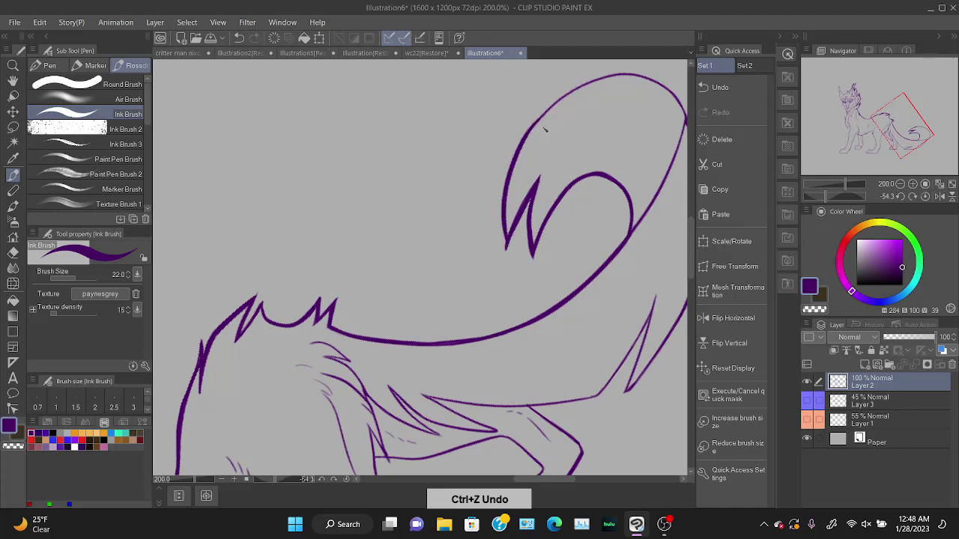
# Continue thickening the curl's outer edge from its side up toward the top of the arch.
pyautogui.moveTo(518, 161)
pyautogui.mouseDown()
pyautogui.moveTo(559, 105)
pyautogui.moveTo(590, 83)
pyautogui.mouseUp()
pyautogui.hotkey('ctrl', 'z')
pyautogui.moveTo(532, 133)
pyautogui.mouseDown()
pyautogui.moveTo(610, 80)
pyautogui.moveTo(568, 98)
pyautogui.moveTo(611, 77)
pyautogui.moveTo(586, 89)
pyautogui.mouseUp()
pyautogui.hotkey('ctrl', 'z')
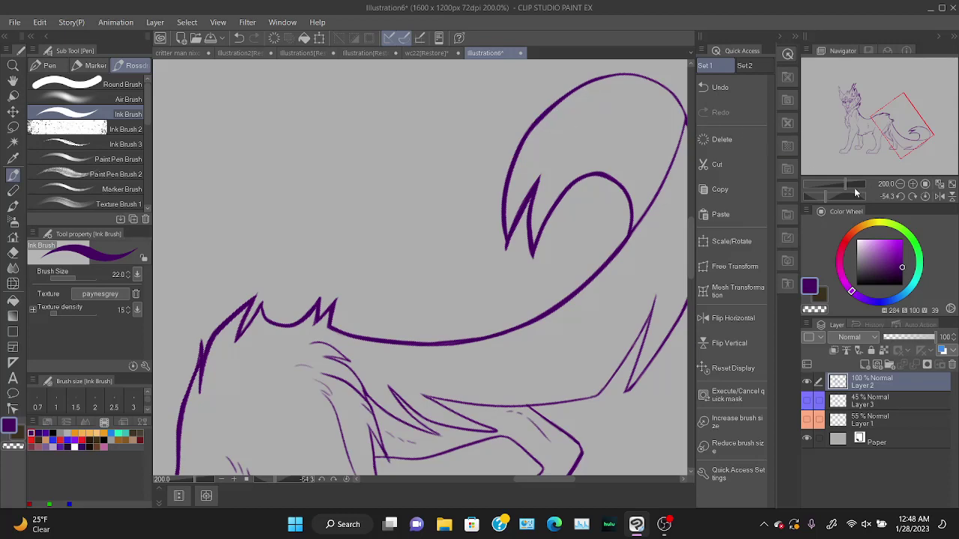
# Thicken the rounded far end of the tail curl up to where it meets the tail's underside line.
pyautogui.moveTo(826, 196); pyautogui.dragTo(810, 196)
pyautogui.moveTo(889, 131); pyautogui.dragTo(919, 143)
pyautogui.hotkey('ctrl', 'z')
pyautogui.moveTo(409, 161)
pyautogui.mouseDown()
pyautogui.moveTo(374, 229)
pyautogui.moveTo(385, 205)
pyautogui.moveTo(388, 240)
pyautogui.moveTo(410, 162)
pyautogui.mouseUp()
pyautogui.hotkey('ctrl', 'z')
pyautogui.moveTo(381, 208)
pyautogui.mouseDown()
pyautogui.moveTo(416, 153)
pyautogui.moveTo(435, 149)
pyautogui.moveTo(428, 153)
pyautogui.mouseUp()
pyautogui.hotkey('ctrl', 'z')
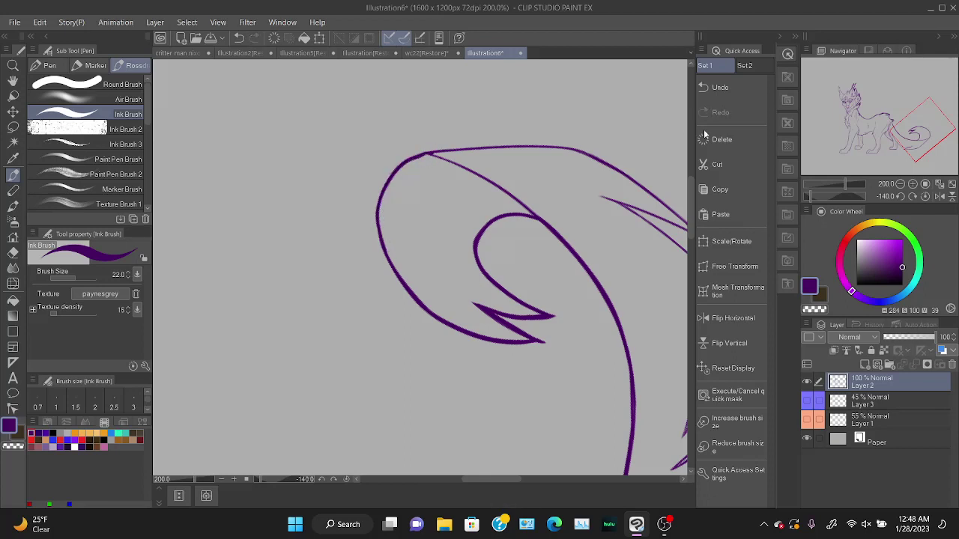
# Thicken the tail's outer edge from the end of the curl down to the bend above the lower tuft, redoing rough strokes.
pyautogui.moveTo(824, 198); pyautogui.dragTo(827, 198)
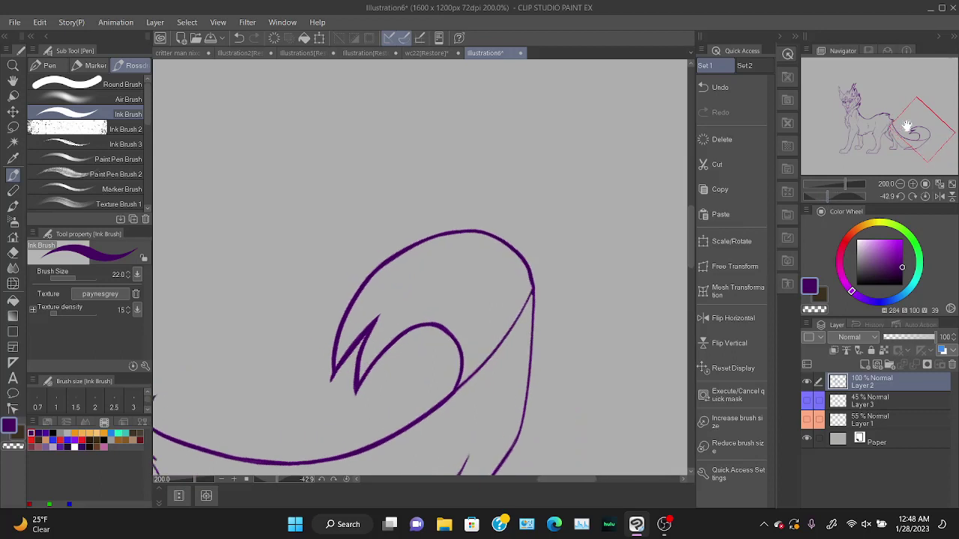
pyautogui.moveTo(913, 128); pyautogui.dragTo(907, 142)
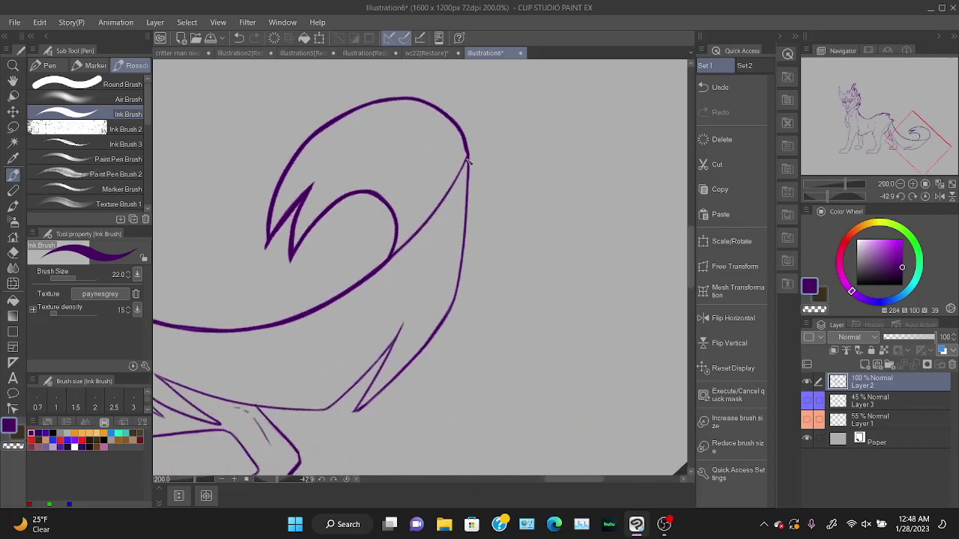
pyautogui.moveTo(467, 159); pyautogui.dragTo(453, 313)
pyautogui.hotkey('ctrl', 'z')
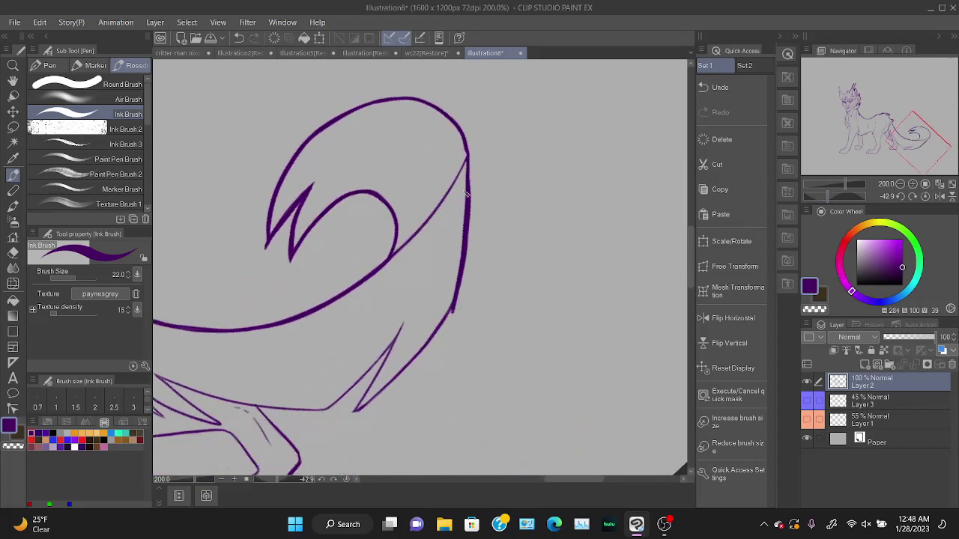
pyautogui.hotkey('ctrl', 'z')
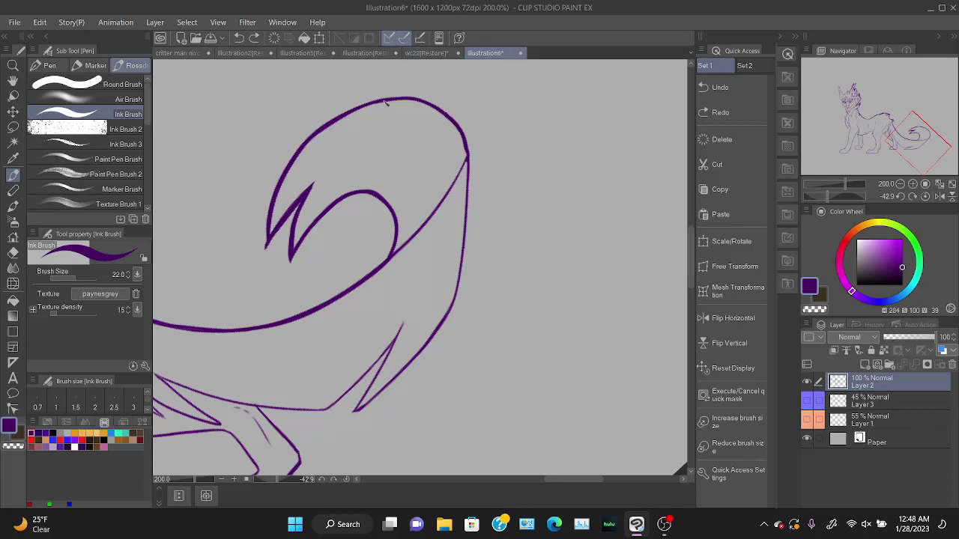
pyautogui.moveTo(384, 102)
pyautogui.mouseDown()
pyautogui.moveTo(351, 114)
pyautogui.moveTo(403, 100)
pyautogui.mouseUp()
pyautogui.hotkey('ctrl', 'z')
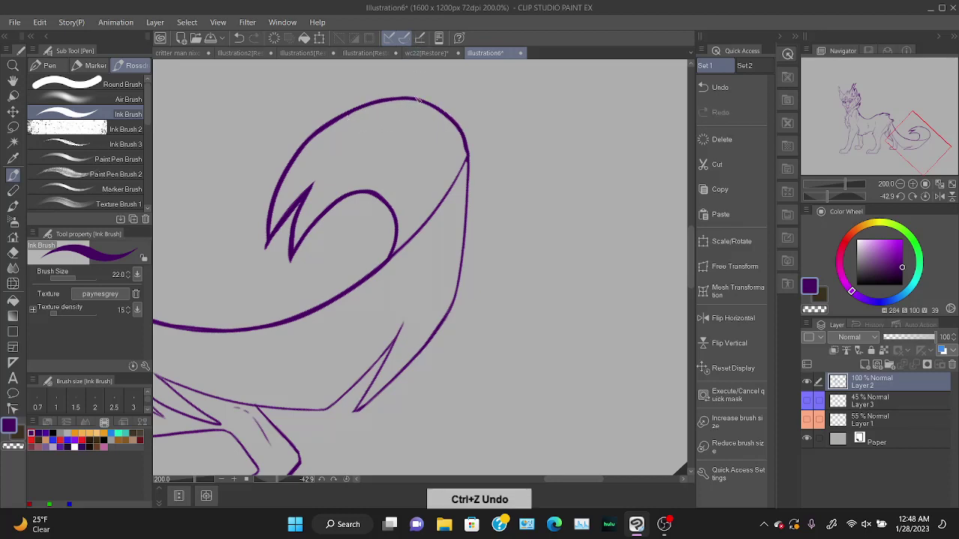
pyautogui.hotkey('ctrl', 'z')
pyautogui.moveTo(460, 128)
pyautogui.mouseDown()
pyautogui.moveTo(468, 184)
pyautogui.moveTo(457, 292)
pyautogui.mouseUp()
pyautogui.hotkey('ctrl', 'z')
pyautogui.moveTo(462, 134)
pyautogui.mouseDown()
pyautogui.moveTo(452, 301)
pyautogui.moveTo(368, 407)
pyautogui.moveTo(452, 312)
pyautogui.moveTo(380, 387)
pyautogui.mouseUp()
pyautogui.hotkey('ctrl', 'z')
pyautogui.hotkey('ctrl', 'z')
pyautogui.hotkey('ctrl', 'z')
pyautogui.moveTo(453, 301)
pyautogui.mouseDown()
pyautogui.moveTo(373, 395)
pyautogui.moveTo(454, 305)
pyautogui.mouseUp()
pyautogui.hotkey('ctrl', 'z')
pyautogui.hotkey('ctrl', 'z')
# Thicken both edges of the pointed tuft on the tail's underside so they meet at its tip.
pyautogui.moveTo(428, 341)
pyautogui.mouseDown()
pyautogui.moveTo(371, 409)
pyautogui.moveTo(400, 336)
pyautogui.moveTo(359, 409)
pyautogui.mouseUp()
pyautogui.hotkey('ctrl', 'z')
pyautogui.hotkey('ctrl', 'z')
pyautogui.moveTo(400, 337); pyautogui.dragTo(359, 411)
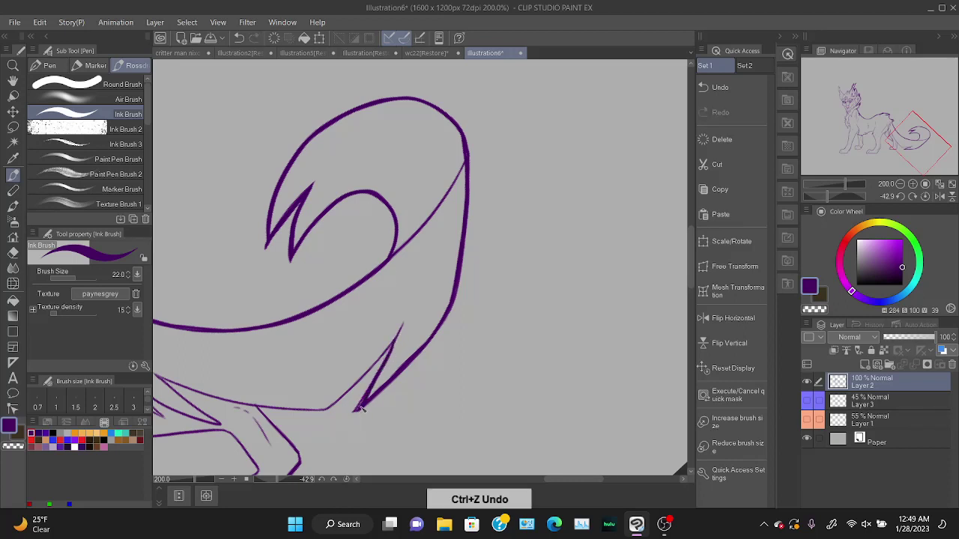
# Even out the thickened outer edge between the tail's bend and the underside tuft, redoing the stroke until it follows the curve.
pyautogui.moveTo(452, 301); pyautogui.dragTo(401, 367)
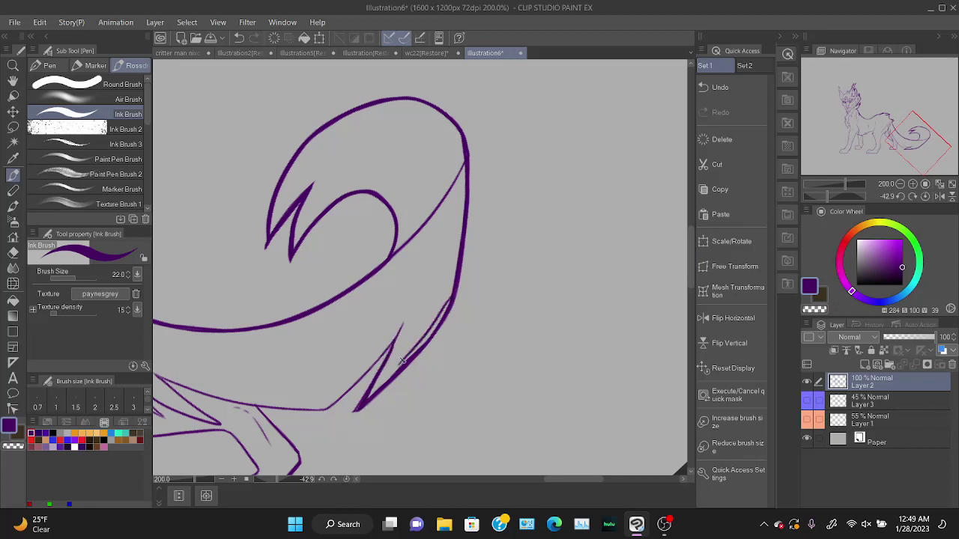
pyautogui.hotkey('ctrl', 'z')
pyautogui.moveTo(454, 300); pyautogui.dragTo(403, 368)
pyautogui.hotkey('ctrl', 'z')
pyautogui.moveTo(453, 302); pyautogui.dragTo(401, 369)
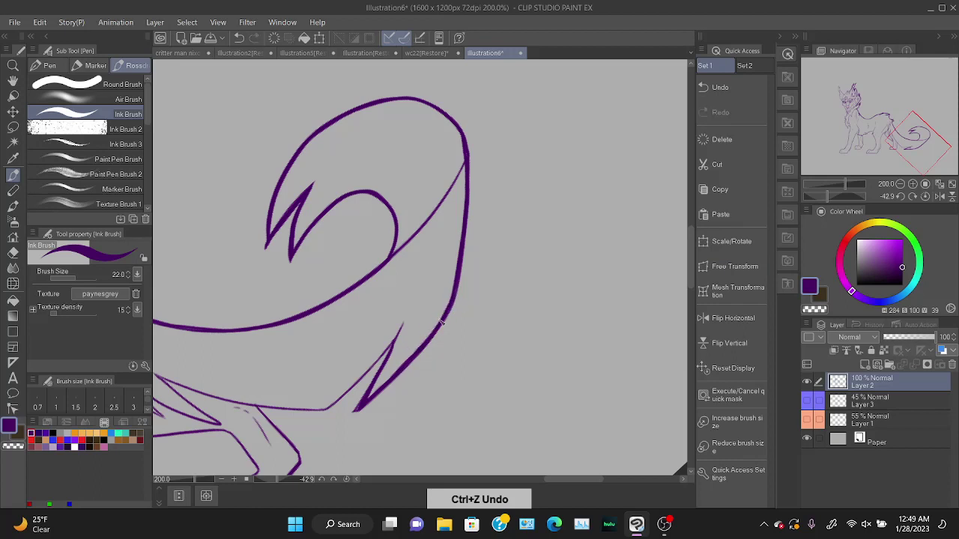
pyautogui.hotkey('ctrl', 'z')
pyautogui.moveTo(454, 300); pyautogui.dragTo(399, 375)
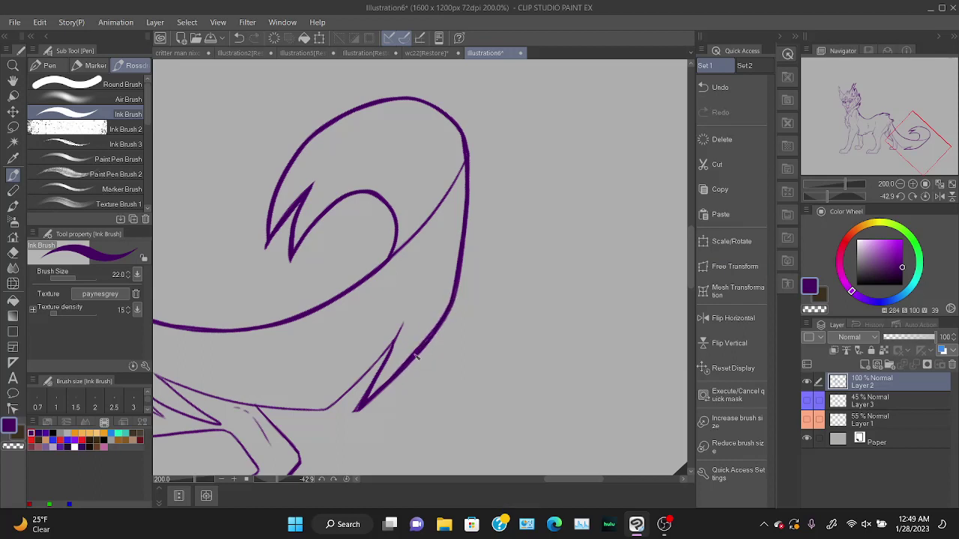
# Touch up the line weight around the rounded end of the curl and along its outer edge.
pyautogui.moveTo(451, 120); pyautogui.dragTo(466, 158)
pyautogui.hotkey('ctrl', 'z')
pyautogui.moveTo(451, 118); pyautogui.dragTo(466, 157)
pyautogui.moveTo(828, 196); pyautogui.dragTo(813, 197)
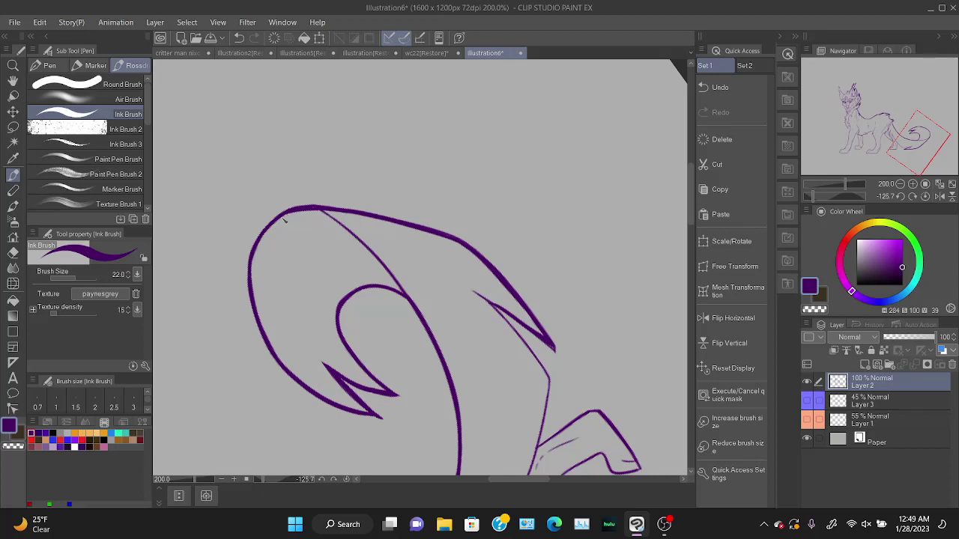
pyautogui.hotkey('ctrl', 'z')
pyautogui.moveTo(254, 264); pyautogui.dragTo(265, 240)
# Reset the canvas rotation and thicken the tail's lower edge from the far hind leg to the pointed underside tuft, redoing uneven strokes.
pyautogui.click(926, 195)
pyautogui.moveTo(907, 135)
pyautogui.mouseDown()
pyautogui.moveTo(875, 135)
pyautogui.moveTo(897, 139)
pyautogui.moveTo(897, 149)
pyautogui.mouseUp()
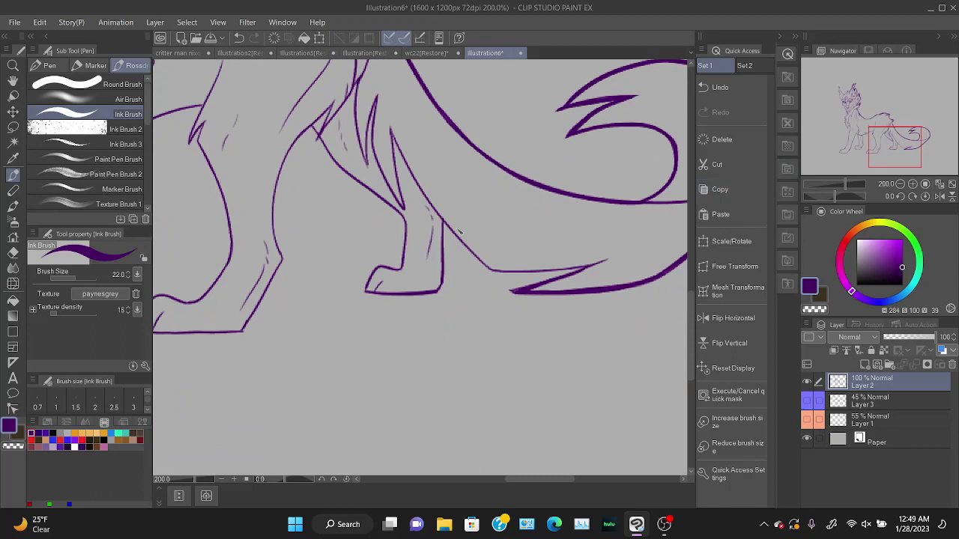
pyautogui.moveTo(446, 225); pyautogui.dragTo(496, 276)
pyautogui.hotkey('ctrl', 'z')
pyautogui.moveTo(442, 223); pyautogui.dragTo(487, 267)
pyautogui.hotkey('ctrl', 'z')
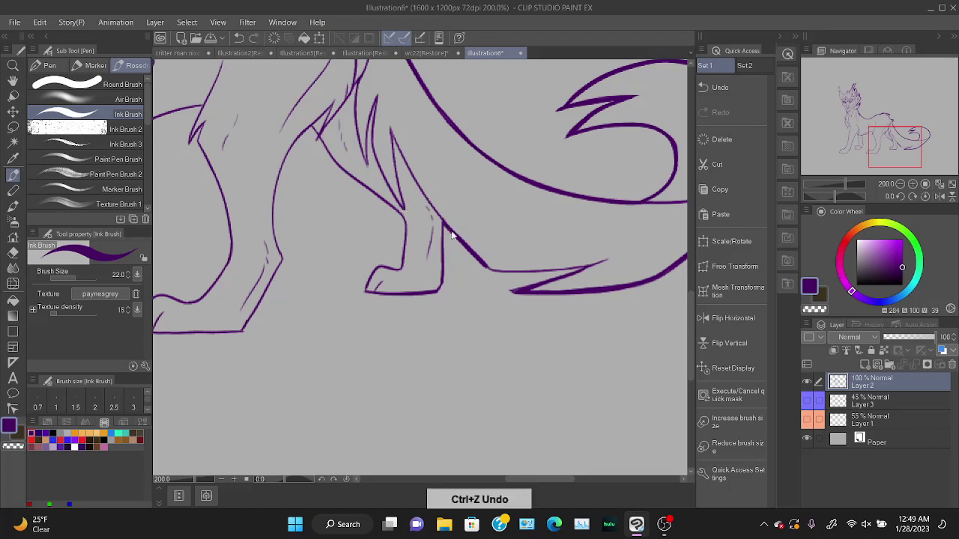
pyautogui.moveTo(442, 221)
pyautogui.mouseDown()
pyautogui.moveTo(500, 274)
pyautogui.moveTo(571, 274)
pyautogui.mouseUp()
pyautogui.hotkey('ctrl', 'z')
pyautogui.moveTo(493, 271); pyautogui.dragTo(581, 274)
pyautogui.hotkey('ctrl', 'z')
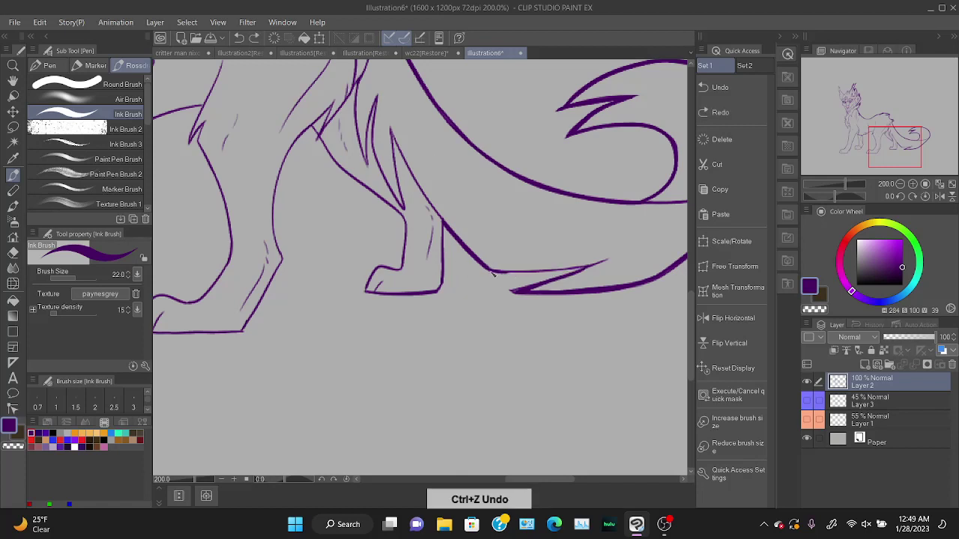
pyautogui.moveTo(493, 274); pyautogui.dragTo(567, 270)
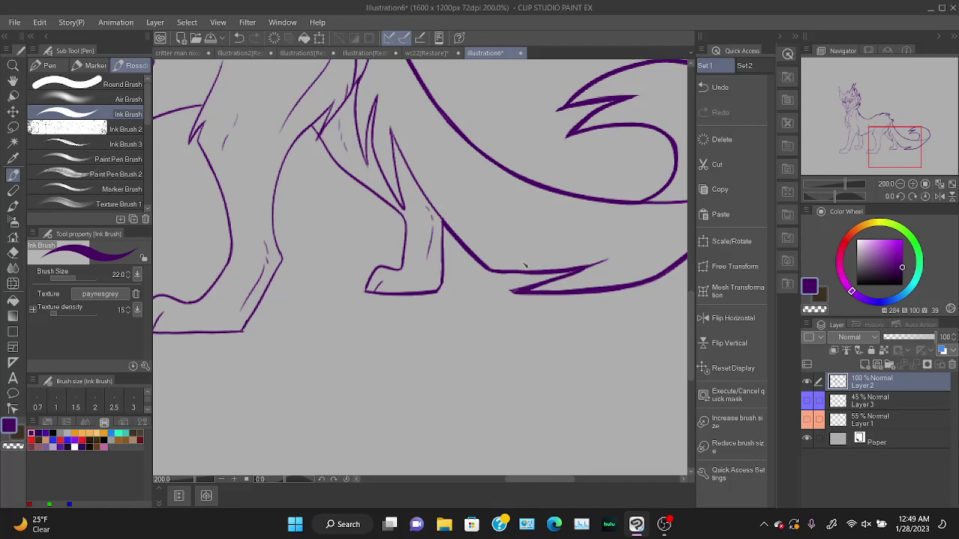
# Thicken the far hind leg's back and front edges and the whole outline of its paw, redoing uneven strokes.
pyautogui.moveTo(446, 223); pyautogui.dragTo(442, 289)
pyautogui.hotkey('ctrl', 'z')
pyautogui.moveTo(315, 133)
pyautogui.mouseDown()
pyautogui.moveTo(312, 148)
pyautogui.moveTo(382, 200)
pyautogui.mouseUp()
pyautogui.hotkey('ctrl', 'z')
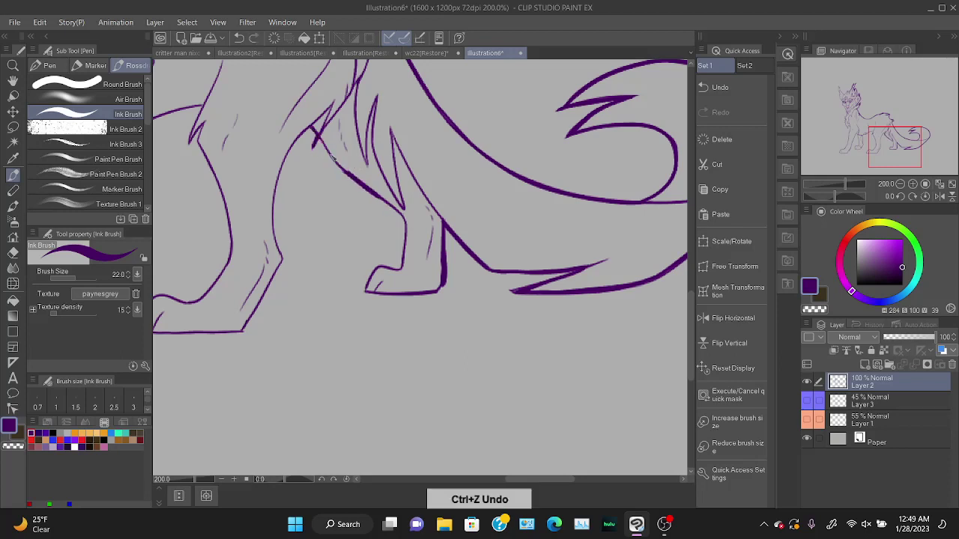
pyautogui.moveTo(320, 136); pyautogui.dragTo(395, 212)
pyautogui.hotkey('ctrl', 'z')
pyautogui.moveTo(319, 137)
pyautogui.mouseDown()
pyautogui.moveTo(398, 204)
pyautogui.moveTo(404, 235)
pyautogui.moveTo(407, 222)
pyautogui.moveTo(403, 272)
pyautogui.moveTo(402, 263)
pyautogui.moveTo(367, 288)
pyautogui.mouseUp()
pyautogui.hotkey('ctrl', 'z')
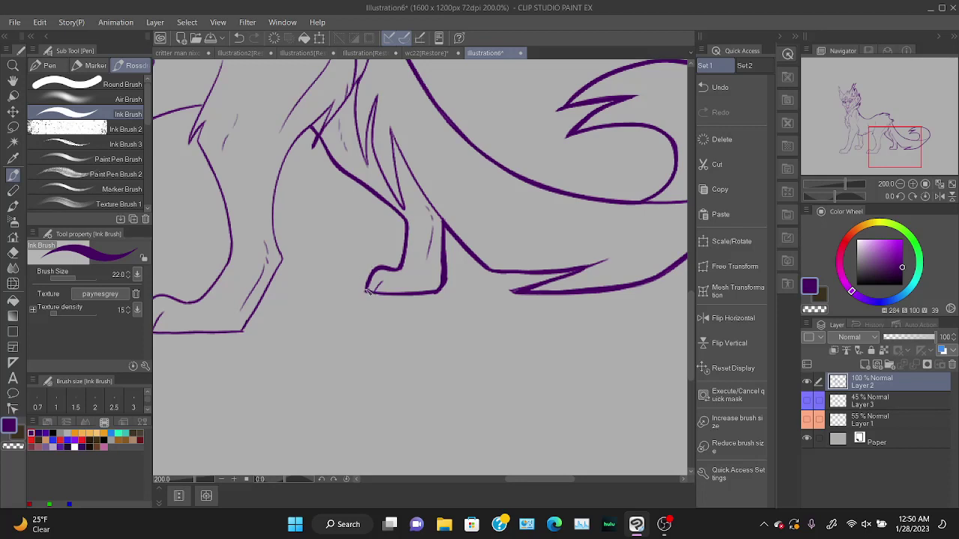
pyautogui.hotkey('ctrl', 'z')
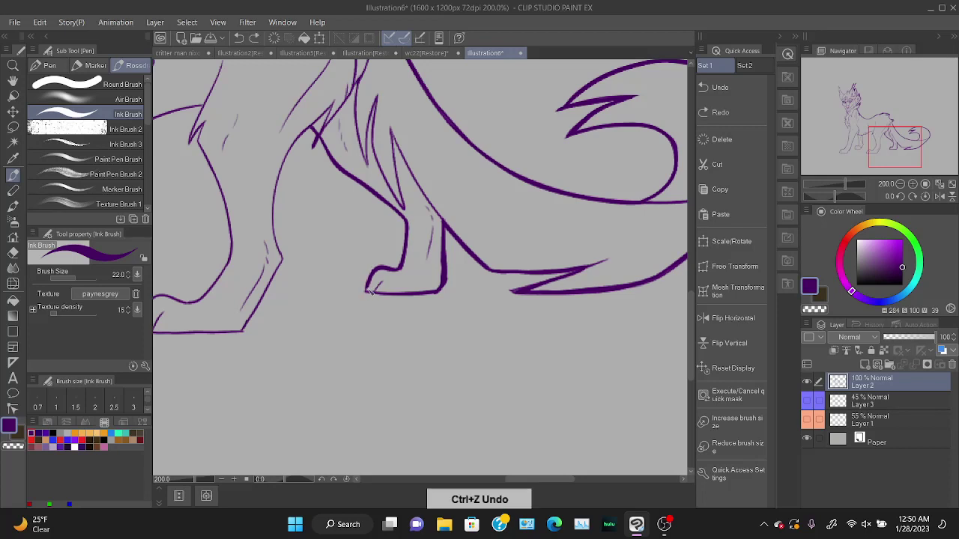
pyautogui.moveTo(367, 294)
pyautogui.mouseDown()
pyautogui.moveTo(373, 285)
pyautogui.moveTo(437, 292)
pyautogui.mouseUp()
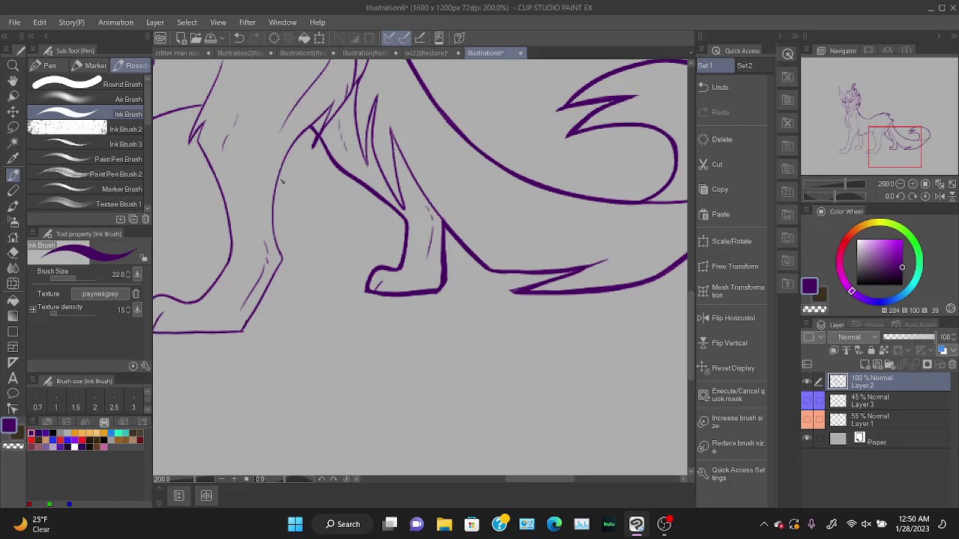
# Thicken the near hind leg's back edge from the inner thigh down to the hock, redrawing it as one smooth curve.
pyautogui.moveTo(279, 255)
pyautogui.mouseDown()
pyautogui.moveTo(312, 128)
pyautogui.moveTo(271, 207)
pyautogui.moveTo(281, 259)
pyautogui.moveTo(294, 145)
pyautogui.moveTo(277, 187)
pyautogui.mouseUp()
pyautogui.hotkey('ctrl', 'z')
pyautogui.hotkey('ctrl', 'z')
pyautogui.hotkey('ctrl', 'z')
pyautogui.hotkey('ctrl', 'z')
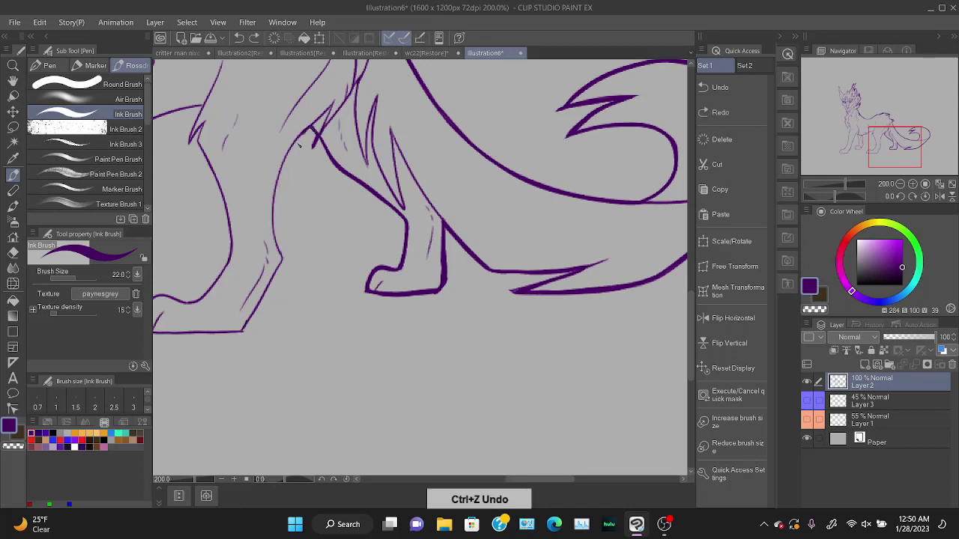
pyautogui.hotkey('ctrl', 'z')
pyautogui.moveTo(306, 132); pyautogui.dragTo(275, 212)
pyautogui.hotkey('ctrl', 'z')
pyautogui.moveTo(312, 129)
pyautogui.mouseDown()
pyautogui.moveTo(282, 240)
pyautogui.moveTo(291, 173)
pyautogui.moveTo(278, 202)
pyautogui.moveTo(285, 252)
pyautogui.mouseUp()
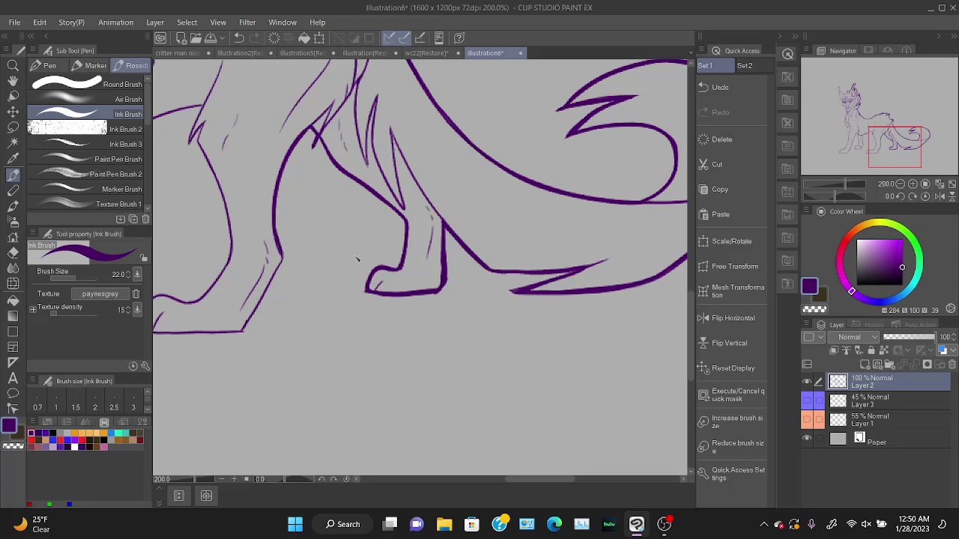
# Thicken the near hind leg's lower back edge from the hock to the heel, redoing the stroke until it fits.
pyautogui.moveTo(880, 137); pyautogui.dragTo(865, 136)
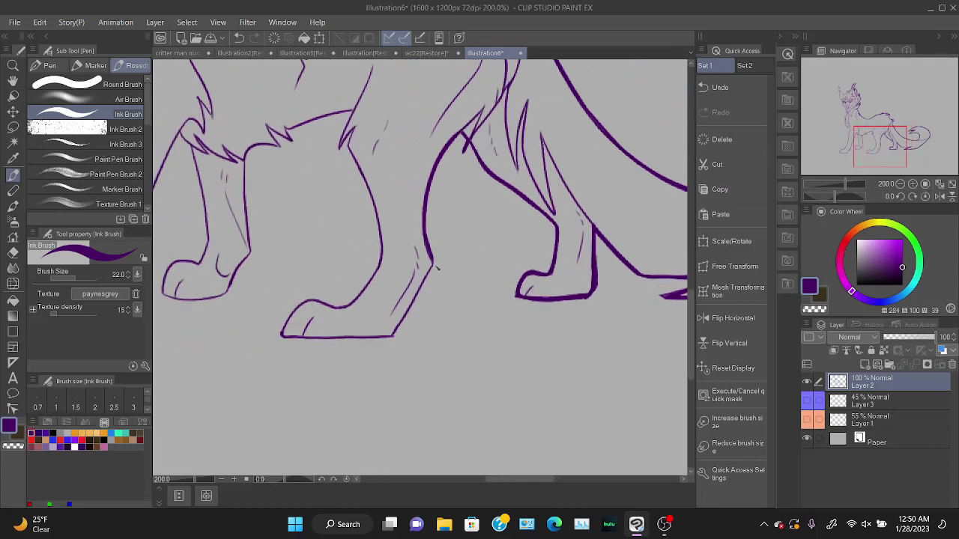
pyautogui.moveTo(433, 274); pyautogui.dragTo(394, 336)
pyautogui.hotkey('ctrl', 'z')
pyautogui.moveTo(433, 255); pyautogui.dragTo(392, 337)
pyautogui.hotkey('ctrl', 'z')
pyautogui.hotkey('ctrl', 'z')
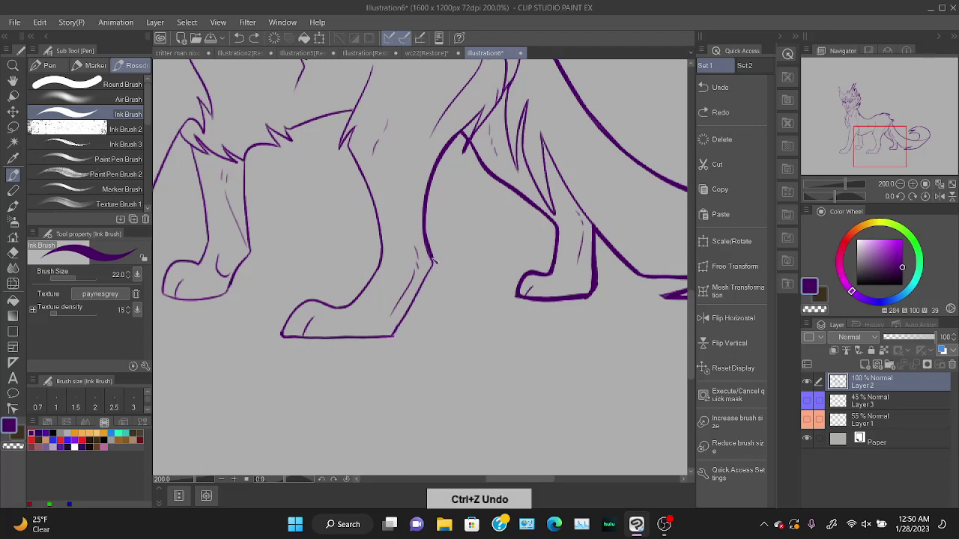
pyautogui.moveTo(436, 259); pyautogui.dragTo(395, 339)
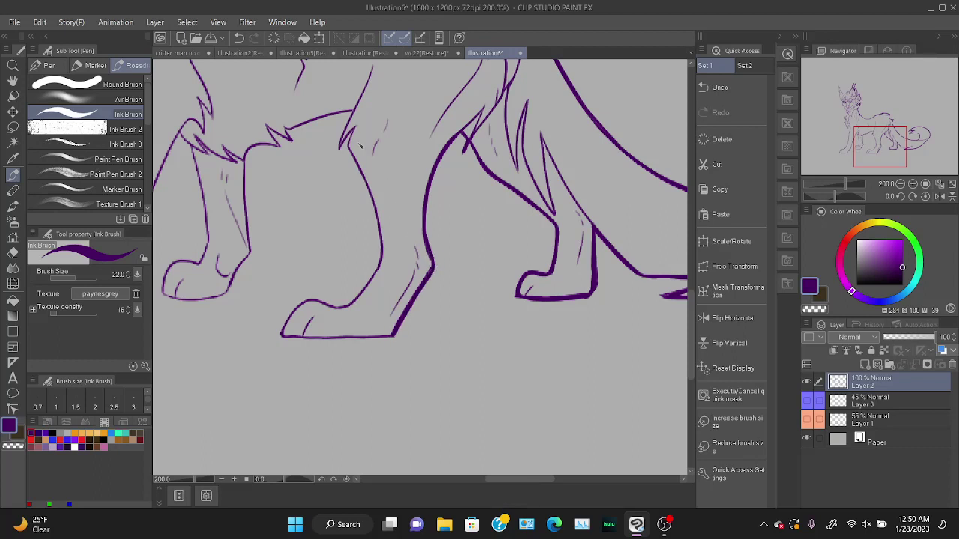
# Thicken the small fur tuft where the belly meets the near hind leg and the leg's front edge below it.
pyautogui.moveTo(353, 111)
pyautogui.mouseDown()
pyautogui.moveTo(336, 156)
pyautogui.moveTo(358, 164)
pyautogui.moveTo(383, 240)
pyautogui.mouseUp()
pyautogui.hotkey('ctrl', 'z')
pyautogui.hotkey('ctrl', 'z')
pyautogui.moveTo(353, 132)
pyautogui.mouseDown()
pyautogui.moveTo(349, 147)
pyautogui.moveTo(381, 250)
pyautogui.mouseUp()
pyautogui.hotkey('ctrl', 'z')
pyautogui.hotkey('ctrl', 'z')
pyautogui.hotkey('ctrl', 'z')
pyautogui.moveTo(855, 149); pyautogui.dragTo(851, 150)
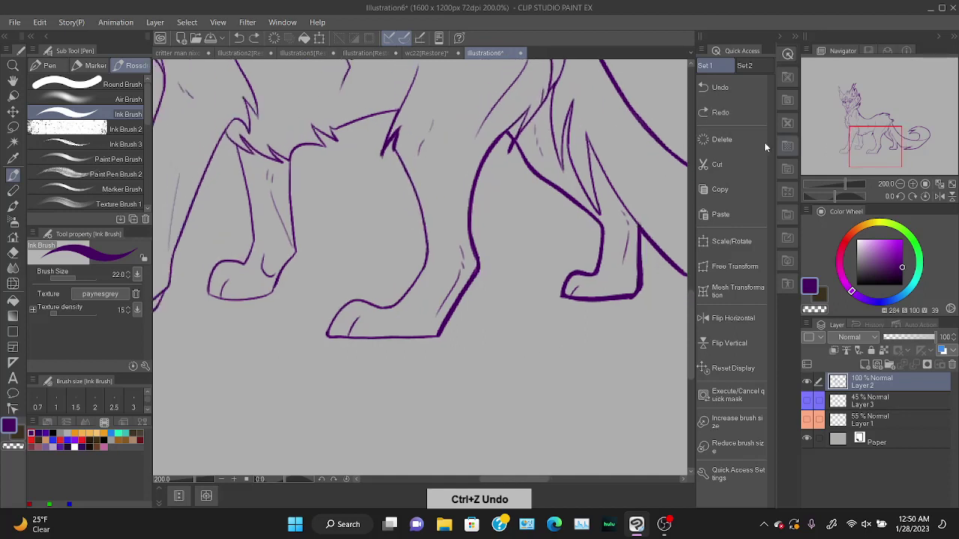
pyautogui.moveTo(397, 152); pyautogui.dragTo(427, 261)
pyautogui.hotkey('ctrl', 'z')
pyautogui.moveTo(391, 149)
pyautogui.mouseDown()
pyautogui.moveTo(427, 239)
pyautogui.moveTo(426, 270)
pyautogui.moveTo(421, 226)
pyautogui.moveTo(428, 275)
pyautogui.moveTo(428, 259)
pyautogui.moveTo(385, 313)
pyautogui.mouseUp()
pyautogui.hotkey('ctrl', 'z')
pyautogui.hotkey('ctrl', 'z')
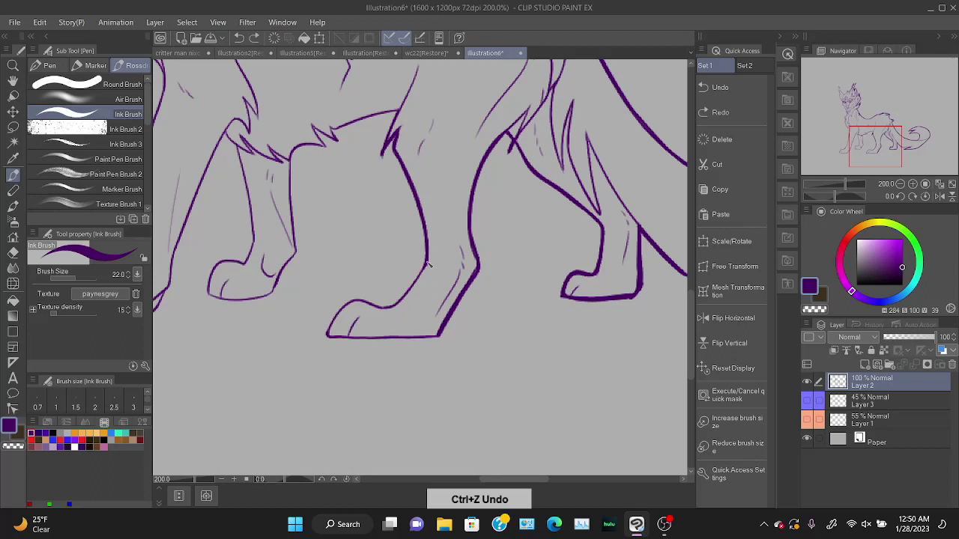
# Thicken the near hind leg's lower front edge, the top of its paw, the hock corner and the sole.
pyautogui.moveTo(429, 262)
pyautogui.mouseDown()
pyautogui.moveTo(397, 306)
pyautogui.moveTo(357, 303)
pyautogui.moveTo(329, 334)
pyautogui.mouseUp()
pyautogui.moveTo(352, 304); pyautogui.dragTo(331, 338)
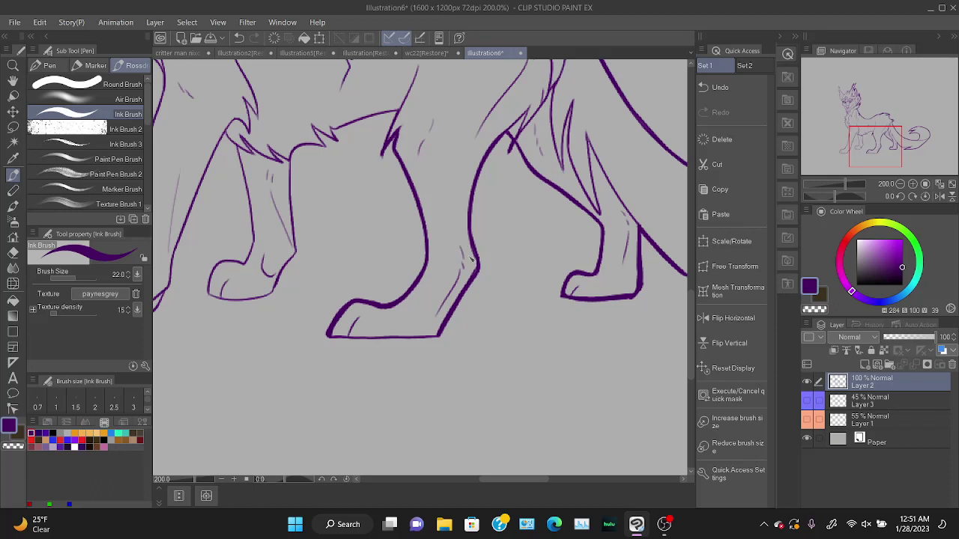
pyautogui.moveTo(476, 259); pyautogui.dragTo(478, 276)
pyautogui.moveTo(330, 336); pyautogui.dragTo(442, 340)
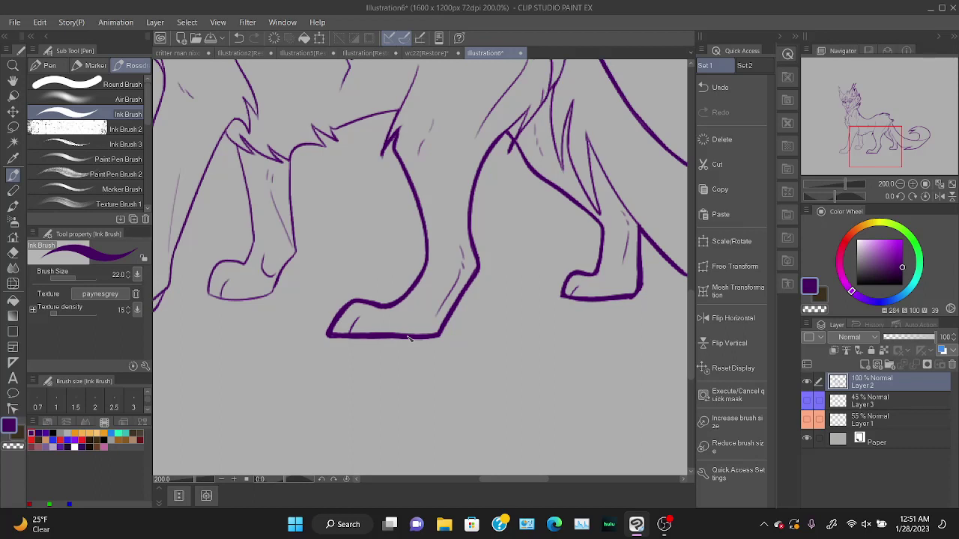
# Thicken the belly line forward from the near hind leg and the jagged fur tuft at its front end.
pyautogui.moveTo(610, 69)
pyautogui.mouseDown()
pyautogui.moveTo(647, 142)
pyautogui.moveTo(747, 146)
pyautogui.mouseUp()
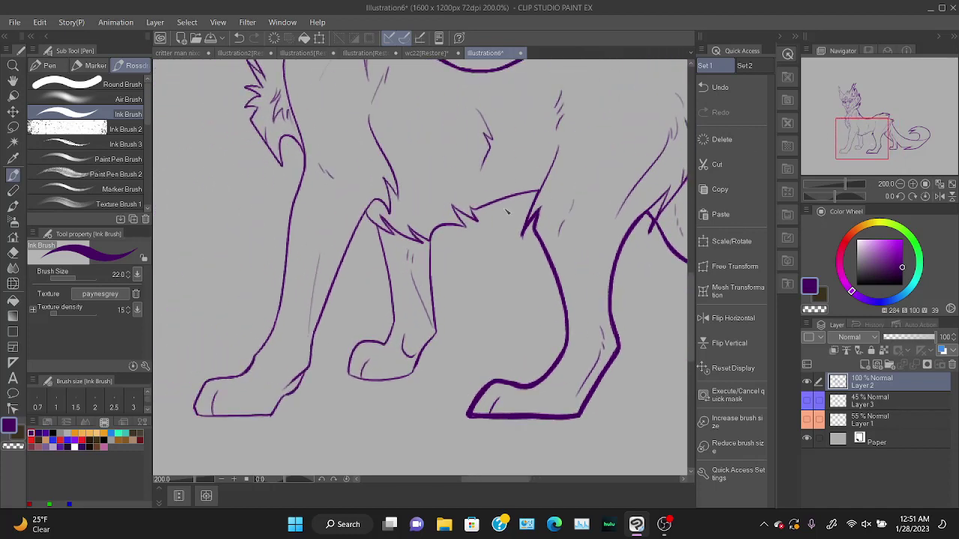
pyautogui.moveTo(484, 209)
pyautogui.mouseDown()
pyautogui.moveTo(543, 194)
pyautogui.moveTo(478, 214)
pyautogui.moveTo(544, 193)
pyautogui.mouseUp()
pyautogui.hotkey('ctrl', 'z')
pyautogui.hotkey('ctrl', 'z')
pyautogui.moveTo(453, 208); pyautogui.dragTo(479, 223)
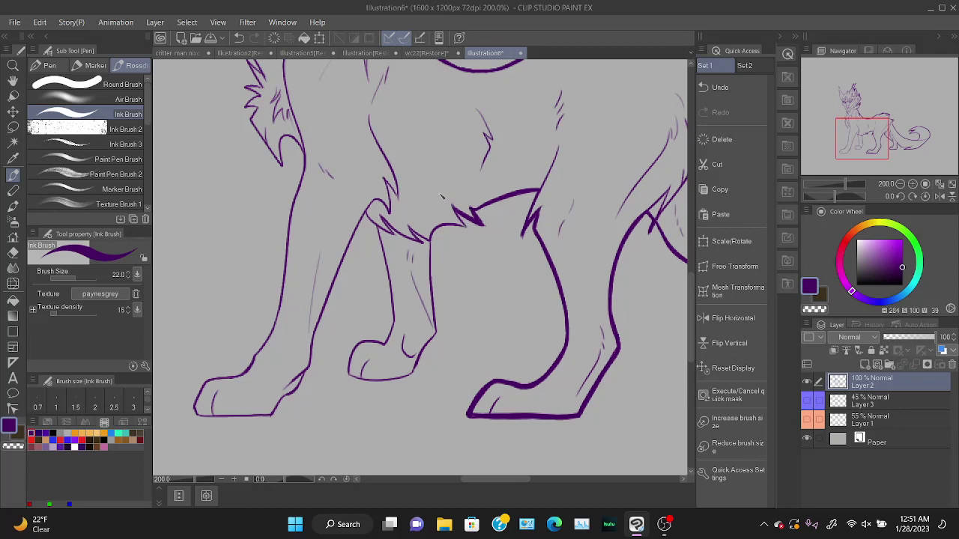
pyautogui.moveTo(455, 211)
pyautogui.mouseDown()
pyautogui.moveTo(471, 231)
pyautogui.moveTo(454, 224)
pyautogui.moveTo(470, 230)
pyautogui.mouseUp()
pyautogui.hotkey('ctrl', 'z')
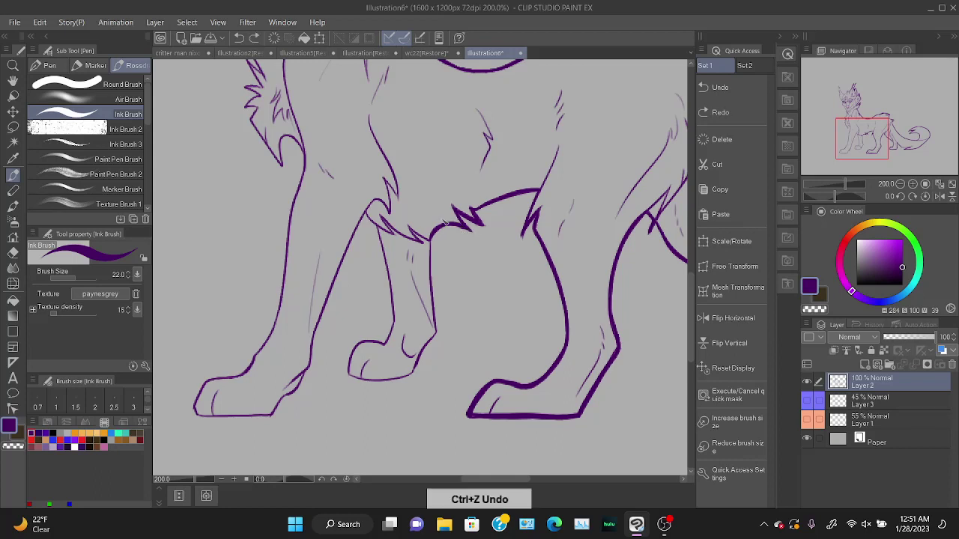
pyautogui.hotkey('ctrl', 'z')
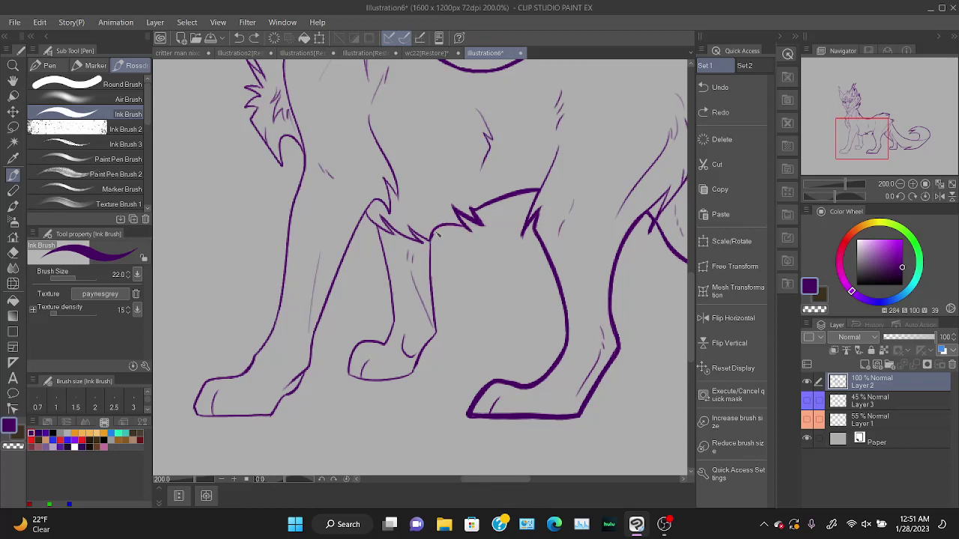
# Thicken the short curve ahead of the belly tuft and the far front leg's back edge down to the heel.
pyautogui.moveTo(430, 240); pyautogui.dragTo(451, 224)
pyautogui.moveTo(452, 223)
pyautogui.mouseDown()
pyautogui.moveTo(471, 236)
pyautogui.moveTo(435, 287)
pyautogui.moveTo(441, 320)
pyautogui.moveTo(438, 233)
pyautogui.moveTo(439, 326)
pyautogui.moveTo(414, 373)
pyautogui.moveTo(429, 342)
pyautogui.mouseUp()
pyautogui.hotkey('ctrl', 'z')
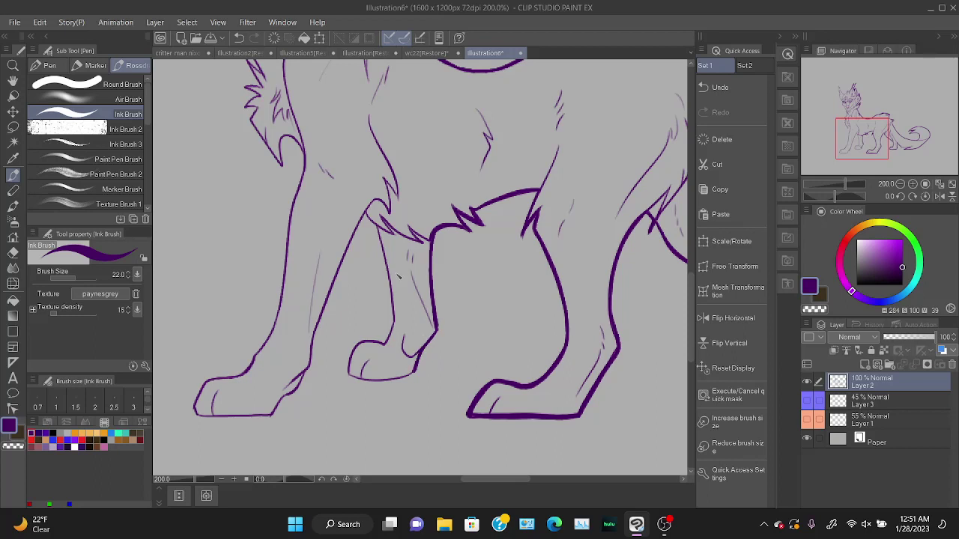
# Thicken the far front leg's front edge from the chest fur down to the paw, redoing uneven strokes.
pyautogui.moveTo(367, 212)
pyautogui.mouseDown()
pyautogui.moveTo(380, 231)
pyautogui.moveTo(396, 314)
pyautogui.mouseUp()
pyautogui.hotkey('ctrl', 'z')
pyautogui.moveTo(369, 216)
pyautogui.mouseDown()
pyautogui.moveTo(391, 275)
pyautogui.moveTo(392, 324)
pyautogui.mouseUp()
pyautogui.hotkey('ctrl', 'z')
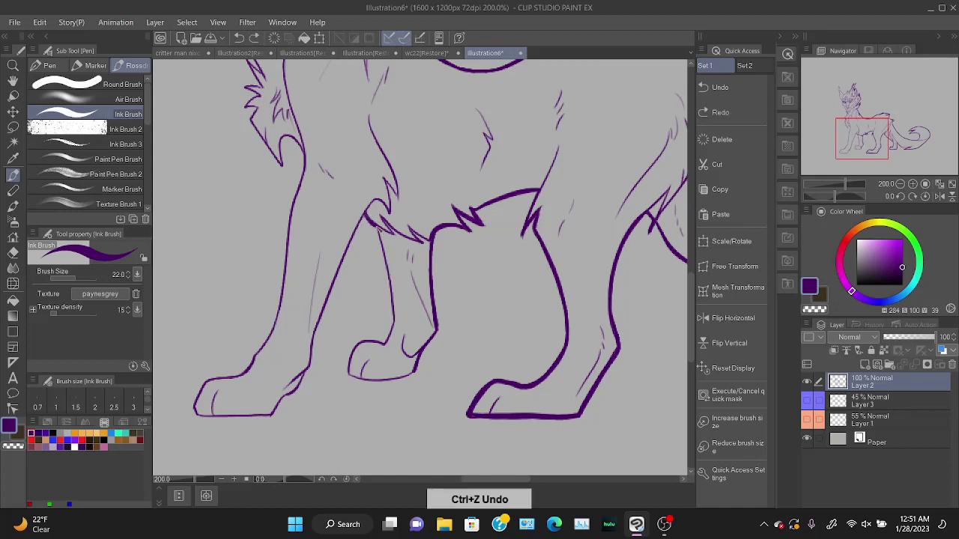
pyautogui.moveTo(368, 218); pyautogui.dragTo(394, 286)
pyautogui.hotkey('ctrl', 'z')
pyautogui.moveTo(375, 225)
pyautogui.mouseDown()
pyautogui.moveTo(394, 333)
pyautogui.moveTo(383, 352)
pyautogui.moveTo(360, 343)
pyautogui.moveTo(350, 375)
pyautogui.moveTo(369, 346)
pyautogui.moveTo(382, 347)
pyautogui.mouseUp()
pyautogui.hotkey('ctrl', 'z')
pyautogui.hotkey('ctrl', 'z')
# Thicken the top, toe and sole of the far front paw, redoing the strokes until the outline is even.
pyautogui.moveTo(350, 377)
pyautogui.mouseDown()
pyautogui.moveTo(353, 350)
pyautogui.moveTo(386, 349)
pyautogui.moveTo(354, 355)
pyautogui.moveTo(349, 373)
pyautogui.moveTo(362, 344)
pyautogui.moveTo(382, 347)
pyautogui.mouseUp()
pyautogui.hotkey('ctrl', 'z')
pyautogui.hotkey('ctrl', 'z')
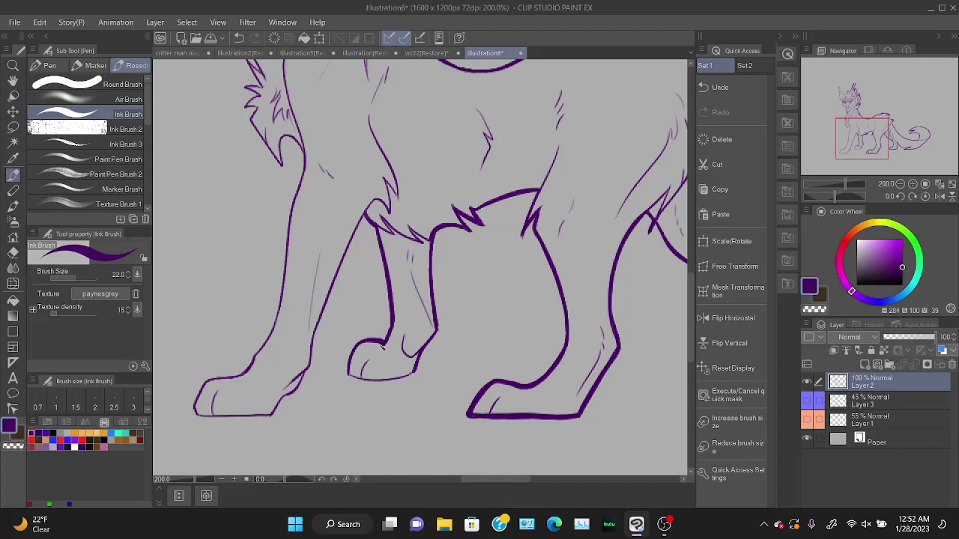
pyautogui.hotkey('ctrl', 'z')
pyautogui.moveTo(350, 375)
pyautogui.mouseDown()
pyautogui.moveTo(370, 345)
pyautogui.moveTo(385, 343)
pyautogui.mouseUp()
pyautogui.moveTo(351, 375)
pyautogui.mouseDown()
pyautogui.moveTo(413, 367)
pyautogui.moveTo(394, 385)
pyautogui.moveTo(409, 375)
pyautogui.mouseUp()
pyautogui.hotkey('ctrl', 'z')
pyautogui.hotkey('ctrl', 'z')
pyautogui.hotkey('ctrl', 'z')
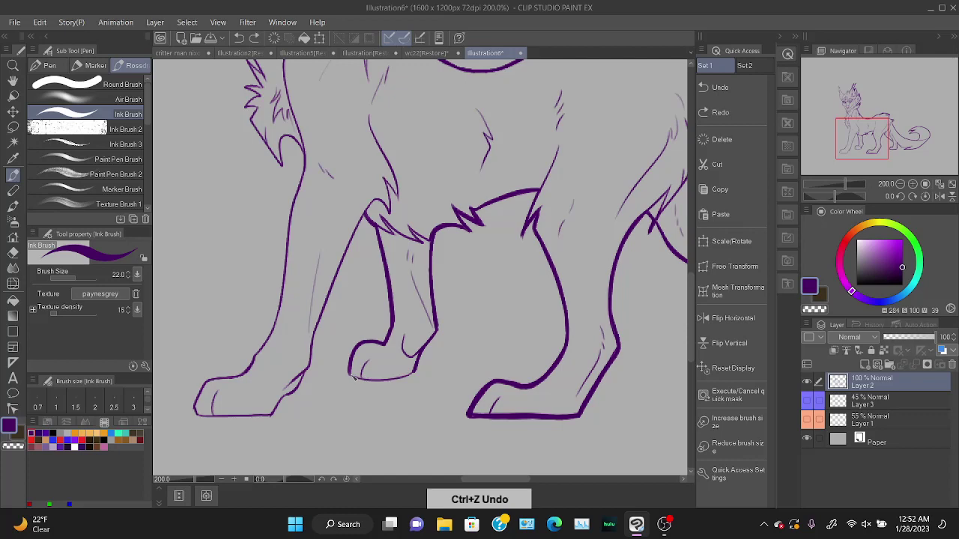
pyautogui.moveTo(350, 373)
pyautogui.mouseDown()
pyautogui.moveTo(396, 382)
pyautogui.moveTo(418, 370)
pyautogui.mouseUp()
pyautogui.press('e')
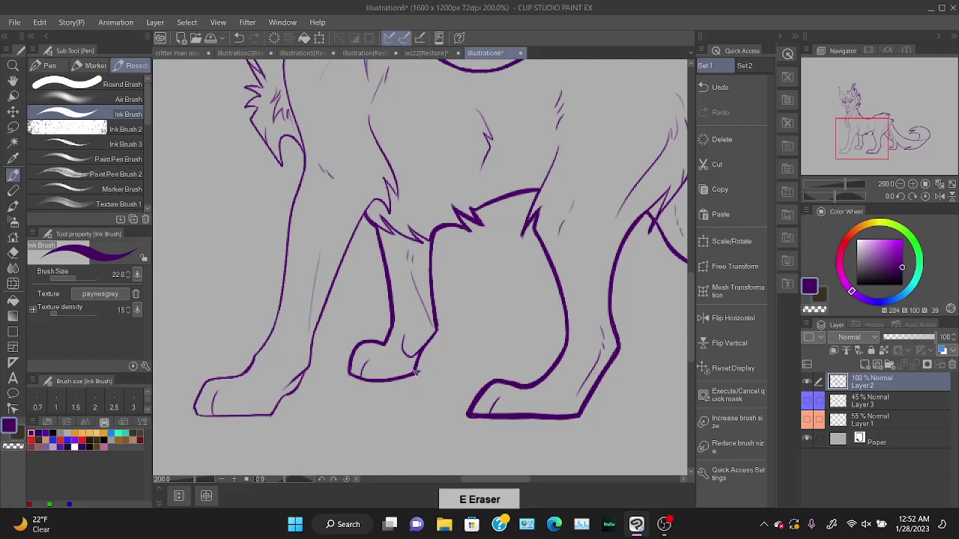
pyautogui.press('b')
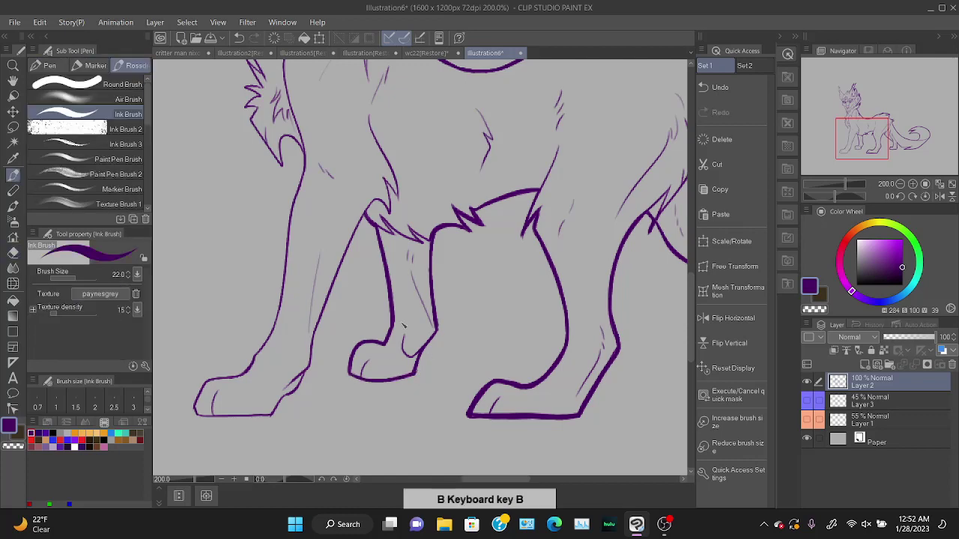
# Thicken the near front leg's back edge down to the heel and the rounded curve beneath the chest tuft.
pyautogui.moveTo(367, 214)
pyautogui.mouseDown()
pyautogui.moveTo(317, 325)
pyautogui.moveTo(306, 380)
pyautogui.moveTo(274, 414)
pyautogui.mouseUp()
pyautogui.moveTo(283, 166)
pyautogui.mouseDown()
pyautogui.moveTo(288, 135)
pyautogui.moveTo(304, 158)
pyautogui.moveTo(289, 204)
pyautogui.mouseUp()
pyautogui.hotkey('ctrl', 'z')
pyautogui.moveTo(284, 140)
pyautogui.mouseDown()
pyautogui.moveTo(304, 159)
pyautogui.moveTo(303, 178)
pyautogui.moveTo(306, 166)
pyautogui.moveTo(291, 212)
pyautogui.mouseUp()
pyautogui.hotkey('ctrl', 'z')
pyautogui.hotkey('ctrl', 'z')
# Thicken the near front leg's front edge from the chest curve down toward the ankle, redoing rough strokes.
pyautogui.moveTo(301, 145); pyautogui.dragTo(283, 286)
pyautogui.hotkey('ctrl', 'z')
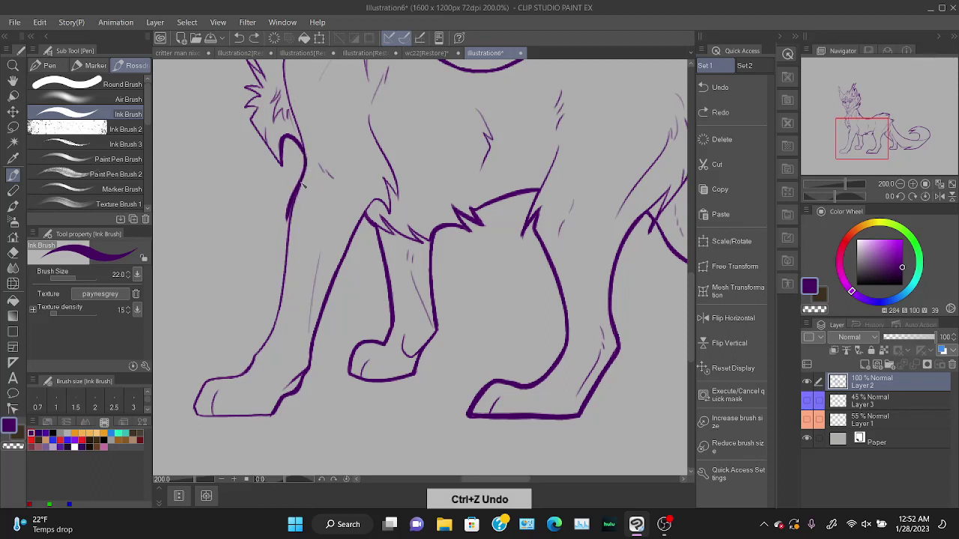
pyautogui.hotkey('ctrl', 'z')
pyautogui.moveTo(304, 149)
pyautogui.mouseDown()
pyautogui.moveTo(279, 306)
pyautogui.moveTo(254, 358)
pyautogui.mouseUp()
pyautogui.hotkey('ctrl', 'z')
pyautogui.moveTo(286, 262)
pyautogui.mouseDown()
pyautogui.moveTo(287, 293)
pyautogui.moveTo(245, 372)
pyautogui.mouseUp()
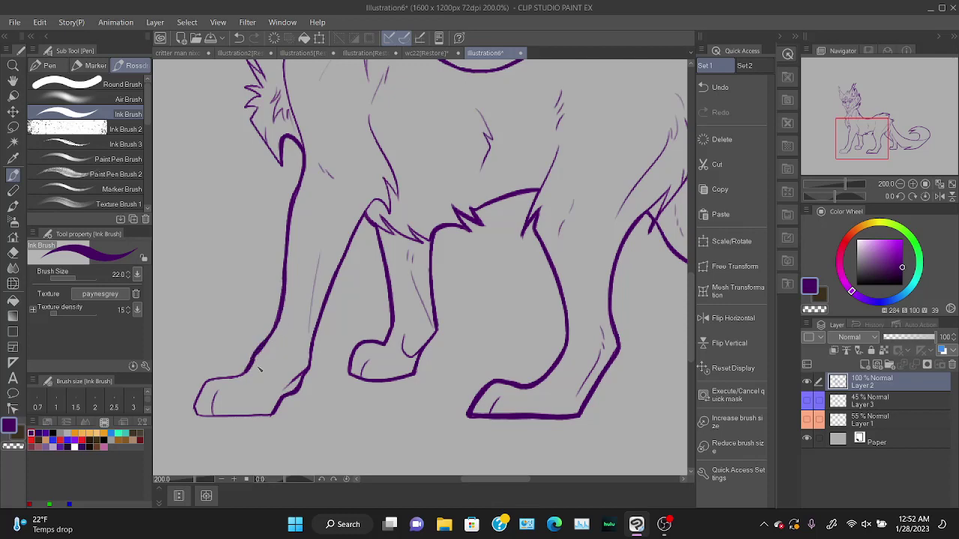
pyautogui.hotkey('ctrl', 'z')
pyautogui.moveTo(274, 340); pyautogui.dragTo(244, 372)
pyautogui.hotkey('ctrl', 'z')
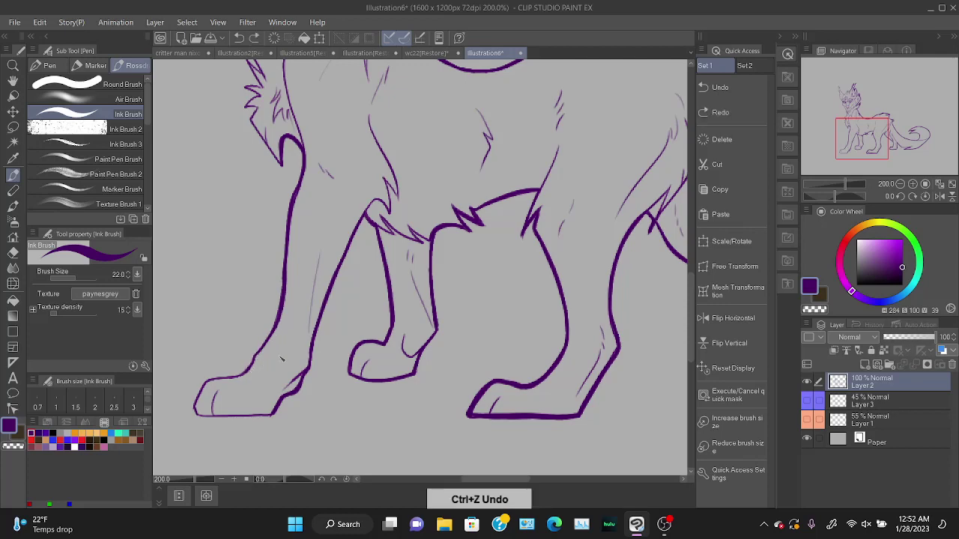
# Flip the canvas view horizontally and thicken the top, toe and sole of the near front paw.
pyautogui.click(732, 321)
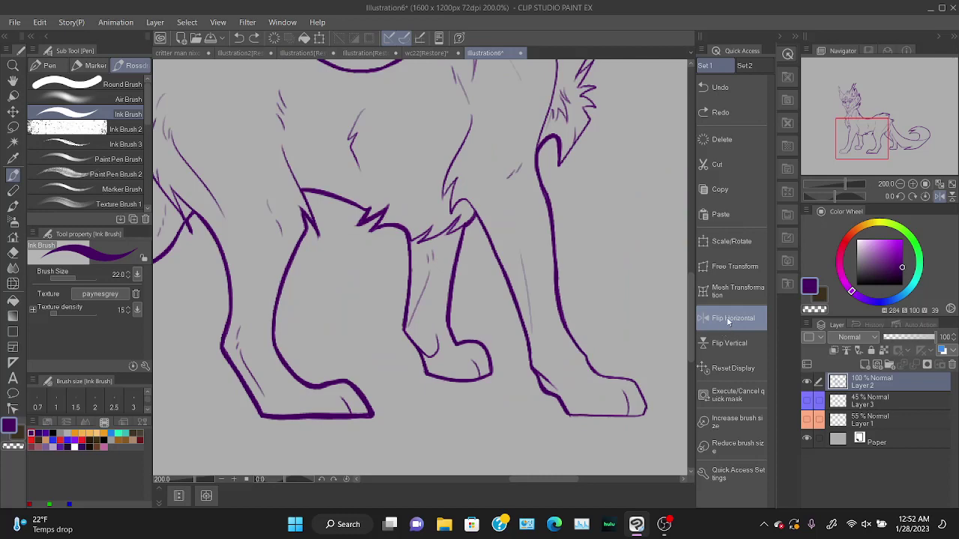
pyautogui.moveTo(879, 135); pyautogui.dragTo(815, 155)
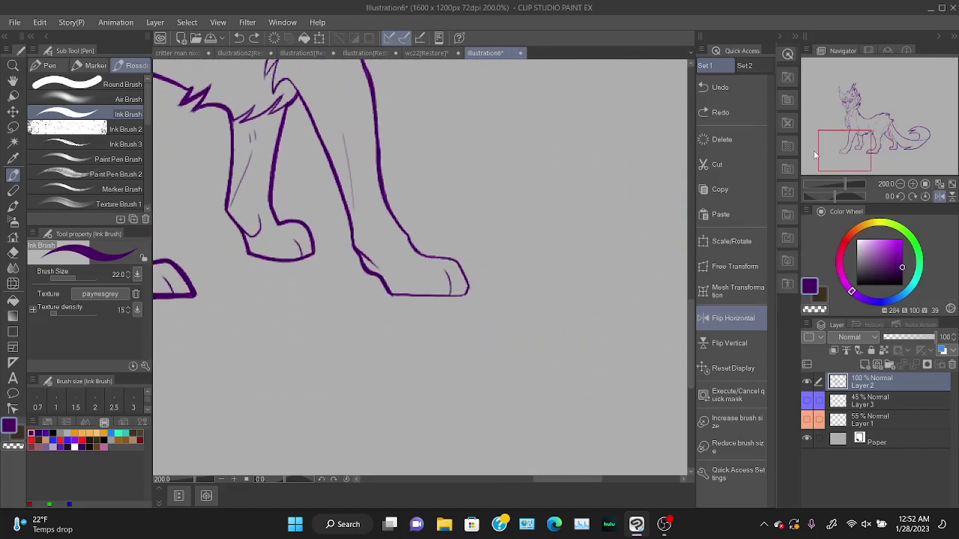
pyautogui.moveTo(420, 257)
pyautogui.mouseDown()
pyautogui.moveTo(460, 267)
pyautogui.moveTo(469, 291)
pyautogui.mouseUp()
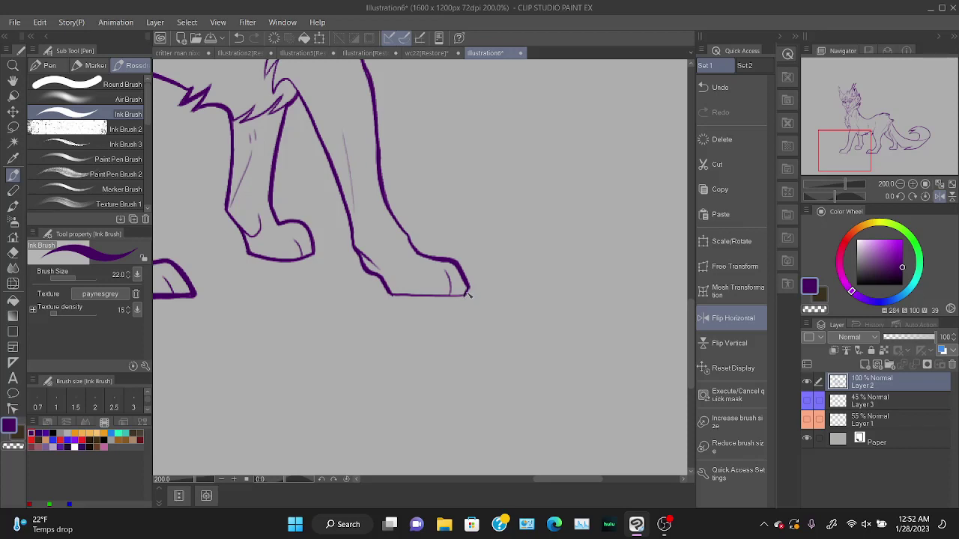
pyautogui.hotkey('ctrl', 'z')
pyautogui.moveTo(468, 286); pyautogui.dragTo(464, 293)
pyautogui.moveTo(395, 296); pyautogui.dragTo(464, 294)
pyautogui.press('e')
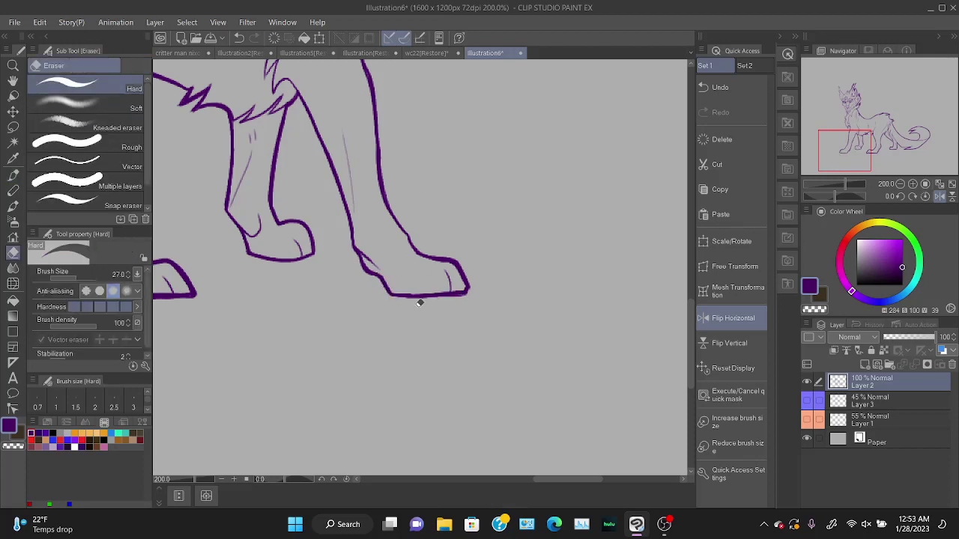
pyautogui.press('b')
pyautogui.moveTo(822, 154); pyautogui.dragTo(865, 147)
pyautogui.moveTo(878, 133); pyautogui.dragTo(833, 109)
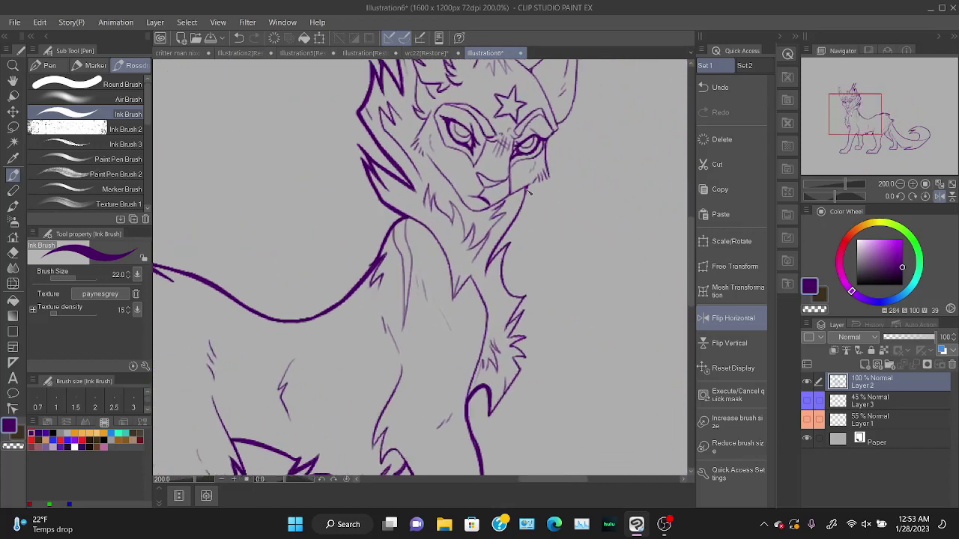
# Thicken the throat line below the chin and the chest curve down to the first fur spike, redoing uneven strokes.
pyautogui.moveTo(524, 216)
pyautogui.mouseDown()
pyautogui.moveTo(493, 264)
pyautogui.moveTo(529, 186)
pyautogui.mouseUp()
pyautogui.hotkey('ctrl', 'z')
pyautogui.moveTo(504, 249)
pyautogui.mouseDown()
pyautogui.moveTo(517, 238)
pyautogui.moveTo(509, 289)
pyautogui.moveTo(523, 294)
pyautogui.moveTo(504, 265)
pyautogui.moveTo(528, 296)
pyautogui.mouseUp()
pyautogui.hotkey('ctrl', 'z')
pyautogui.hotkey('ctrl', 'z')
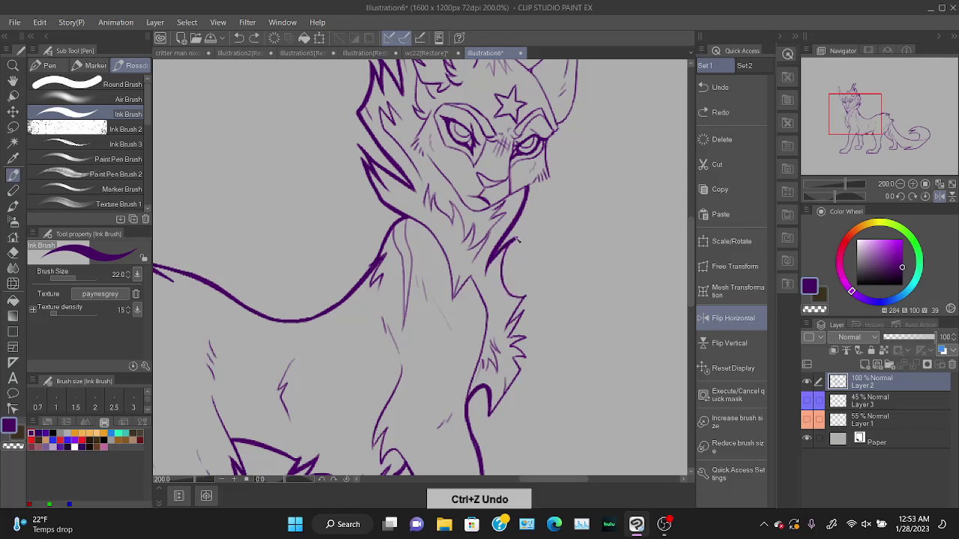
pyautogui.moveTo(510, 243)
pyautogui.mouseDown()
pyautogui.moveTo(507, 285)
pyautogui.moveTo(534, 305)
pyautogui.mouseUp()
pyautogui.hotkey('ctrl', 'z')
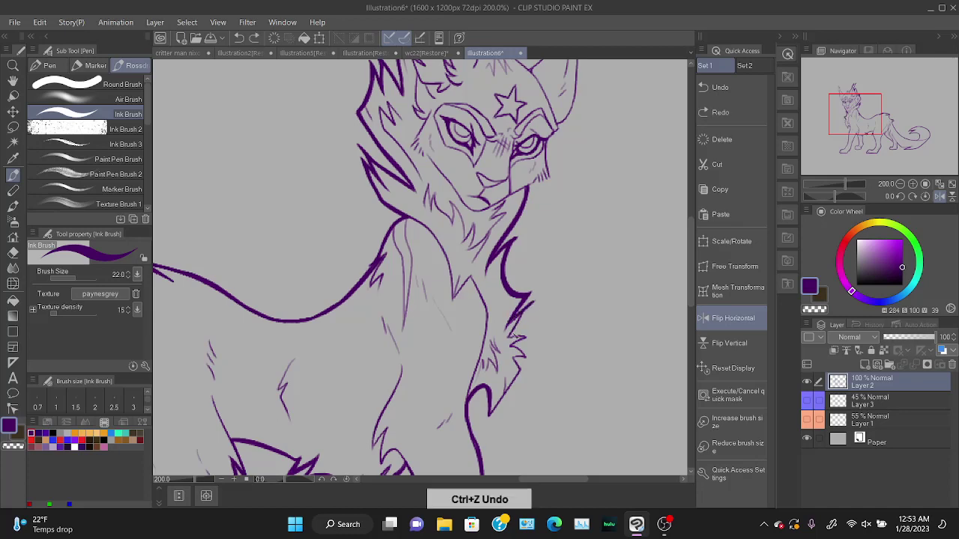
# Thicken the jagged chest tuft spikes down to the lower point above the front leg, redoing rough strokes.
pyautogui.moveTo(511, 336); pyautogui.dragTo(533, 303)
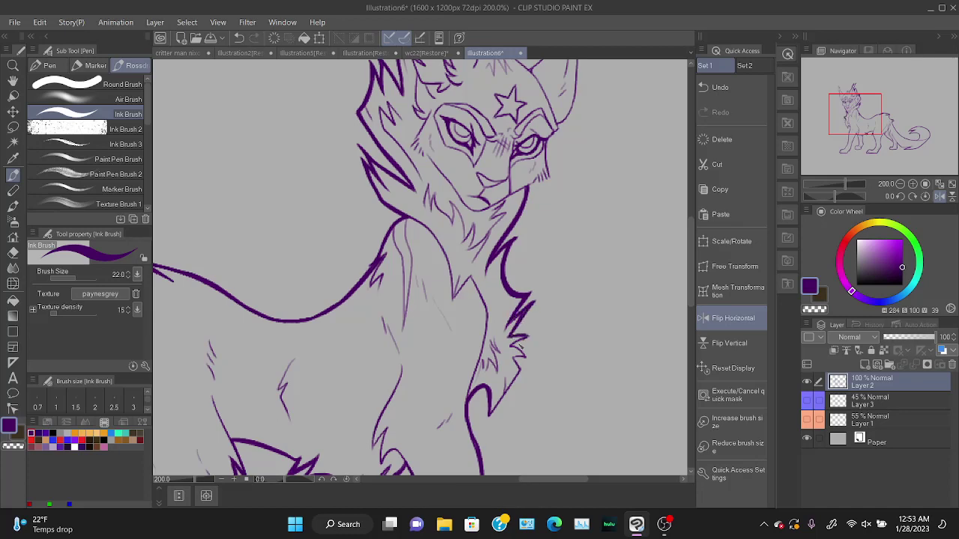
pyautogui.hotkey('ctrl', 'z')
pyautogui.moveTo(526, 339)
pyautogui.mouseDown()
pyautogui.moveTo(514, 351)
pyautogui.moveTo(539, 341)
pyautogui.moveTo(515, 350)
pyautogui.moveTo(528, 359)
pyautogui.moveTo(514, 357)
pyautogui.moveTo(490, 417)
pyautogui.mouseUp()
pyautogui.hotkey('ctrl', 'z')
pyautogui.hotkey('ctrl', 'z')
pyautogui.hotkey('ctrl', 'z')
pyautogui.hotkey('ctrl', 'z')
pyautogui.hotkey('ctrl', 'z')
pyautogui.hotkey('ctrl', 'z')
pyautogui.moveTo(515, 356)
pyautogui.mouseDown()
pyautogui.moveTo(522, 372)
pyautogui.moveTo(490, 416)
pyautogui.mouseUp()
pyautogui.hotkey('ctrl', 'z')
pyautogui.hotkey('ctrl', 'z')
pyautogui.moveTo(523, 372); pyautogui.dragTo(492, 411)
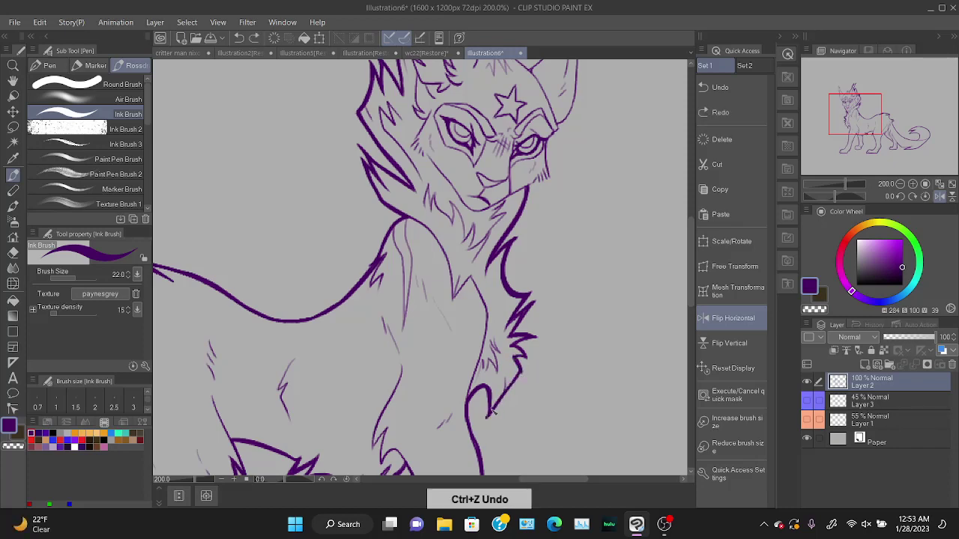
pyautogui.hotkey('ctrl', 'z')
pyautogui.moveTo(523, 372); pyautogui.dragTo(489, 417)
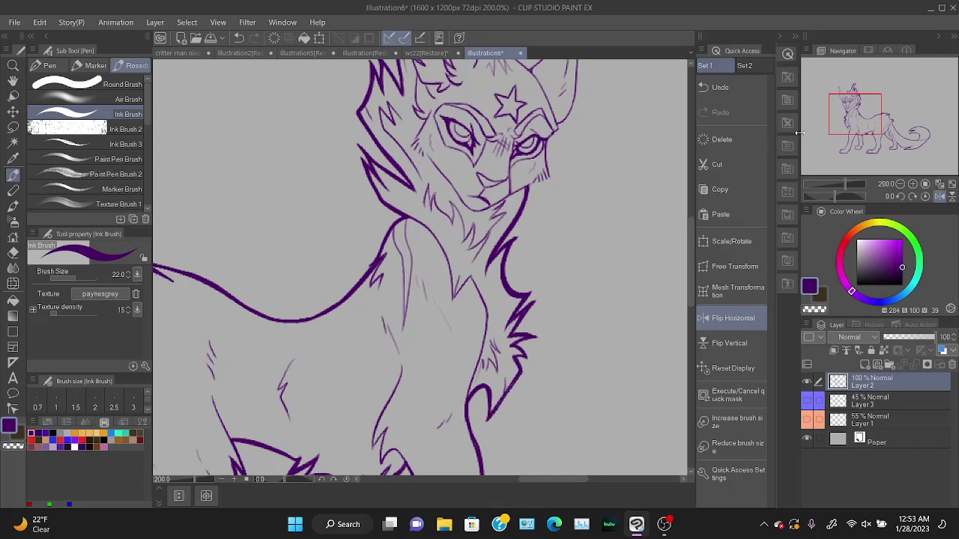
# Thicken the fur tuft spikes on top of the head between the ears.
pyautogui.moveTo(869, 127); pyautogui.dragTo(868, 117)
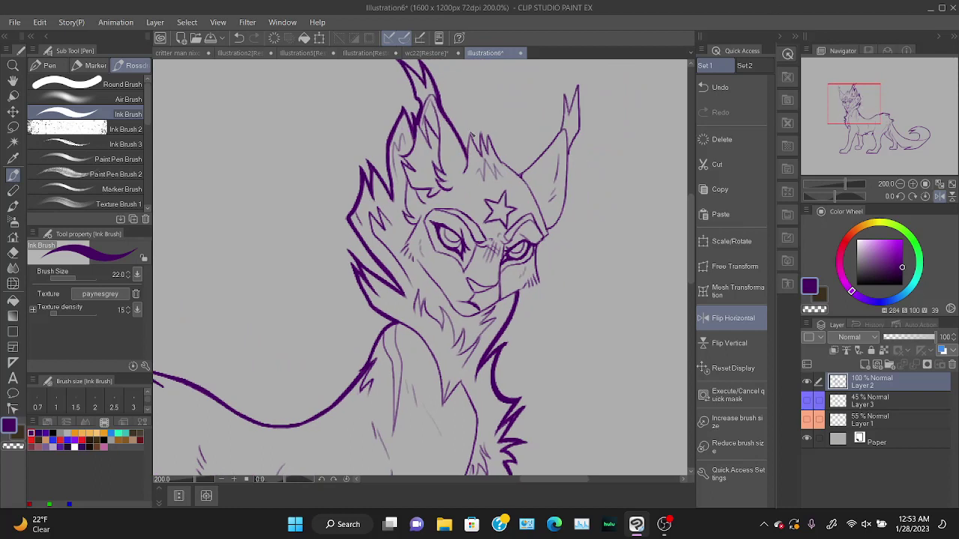
pyautogui.hotkey('ctrl', 'z')
pyautogui.moveTo(475, 135)
pyautogui.mouseDown()
pyautogui.moveTo(484, 158)
pyautogui.moveTo(471, 129)
pyautogui.moveTo(481, 155)
pyautogui.moveTo(471, 137)
pyautogui.moveTo(481, 150)
pyautogui.moveTo(483, 128)
pyautogui.mouseUp()
pyautogui.hotkey('ctrl', 'z')
pyautogui.hotkey('ctrl', 'z')
pyautogui.moveTo(500, 160); pyautogui.dragTo(488, 130)
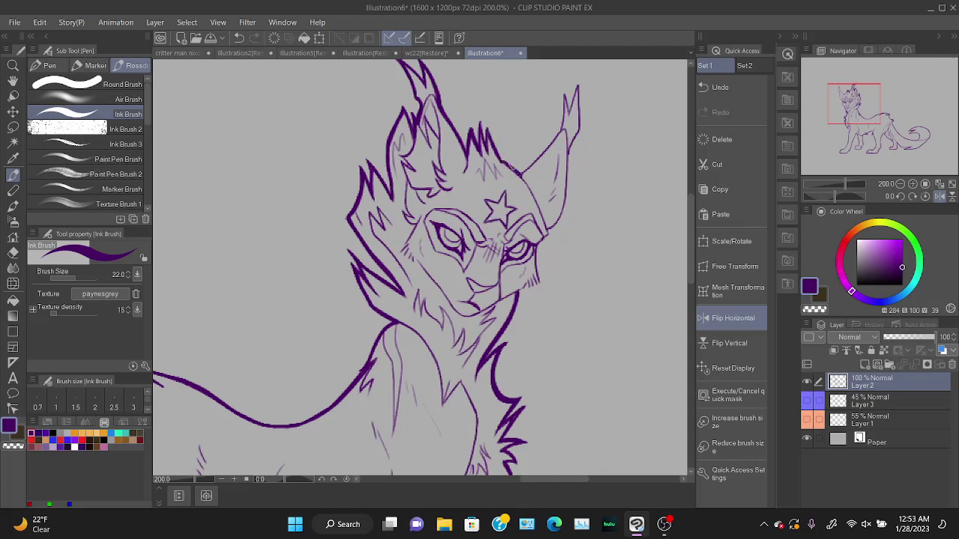
# Thicken the forehead line and the inner edge of the far ear up to its tip tuft, redoing uneven strokes.
pyautogui.hotkey('ctrl', 'z')
pyautogui.moveTo(504, 162)
pyautogui.mouseDown()
pyautogui.moveTo(526, 178)
pyautogui.moveTo(563, 131)
pyautogui.mouseUp()
pyautogui.hotkey('ctrl', 'z')
pyautogui.moveTo(520, 177); pyautogui.dragTo(562, 132)
pyautogui.hotkey('ctrl', 'z')
pyautogui.hotkey('ctrl', 'z')
pyautogui.moveTo(521, 182); pyautogui.dragTo(564, 132)
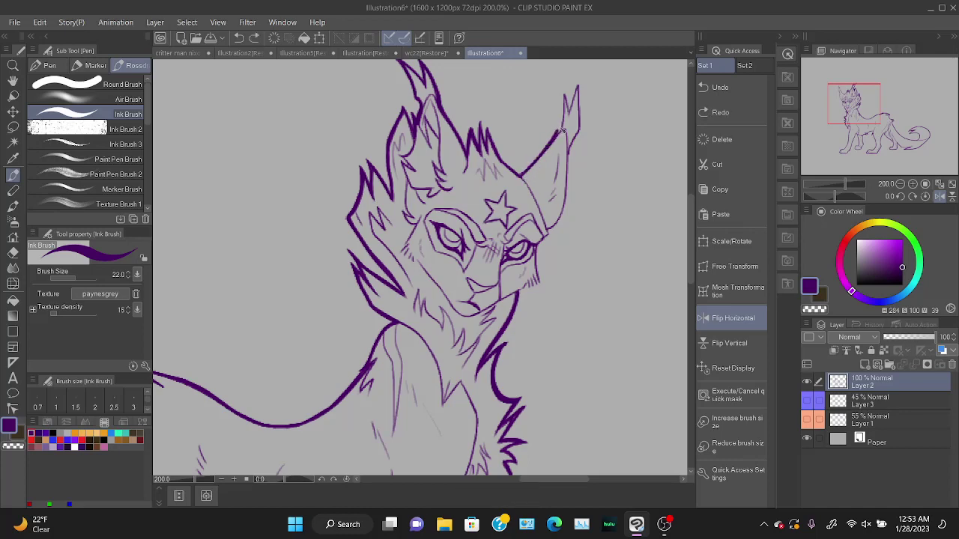
# Thicken the far ear's tip tuft and outer edge, then the brow, muzzle and cheek fur contour down to the chin.
pyautogui.moveTo(569, 96); pyautogui.dragTo(567, 130)
pyautogui.moveTo(577, 90); pyautogui.dragTo(579, 82)
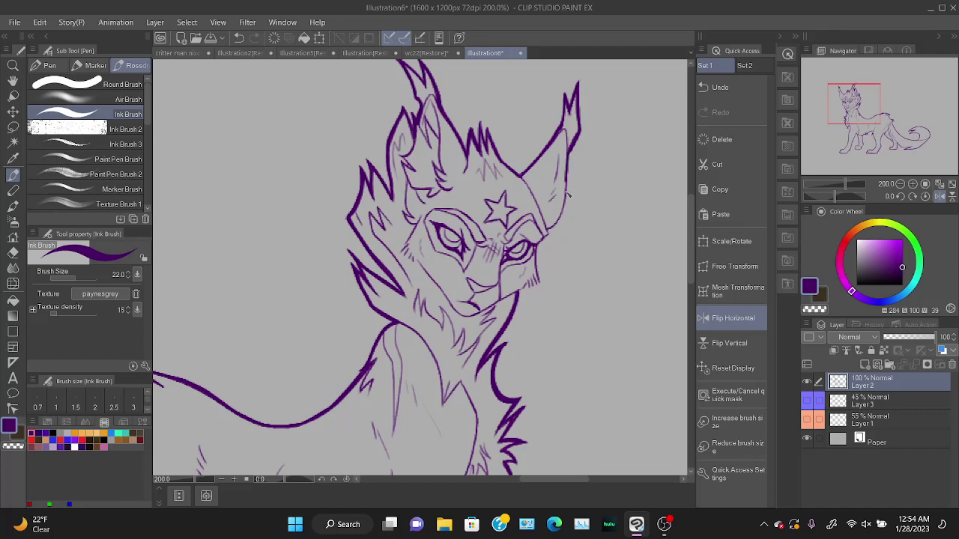
pyautogui.hotkey('ctrl', 'z')
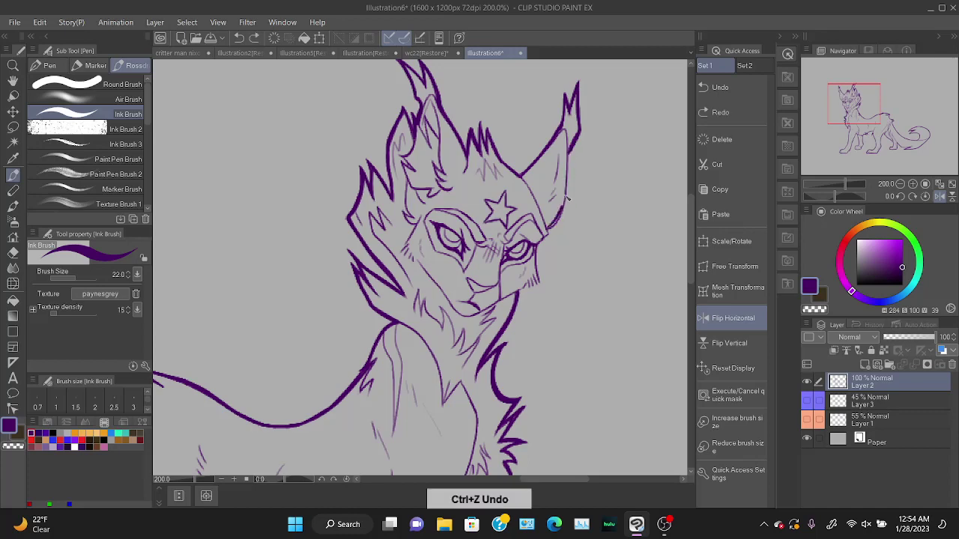
pyautogui.moveTo(566, 198)
pyautogui.mouseDown()
pyautogui.moveTo(571, 147)
pyautogui.moveTo(561, 216)
pyautogui.moveTo(550, 227)
pyautogui.mouseUp()
pyautogui.hotkey('ctrl', 'z')
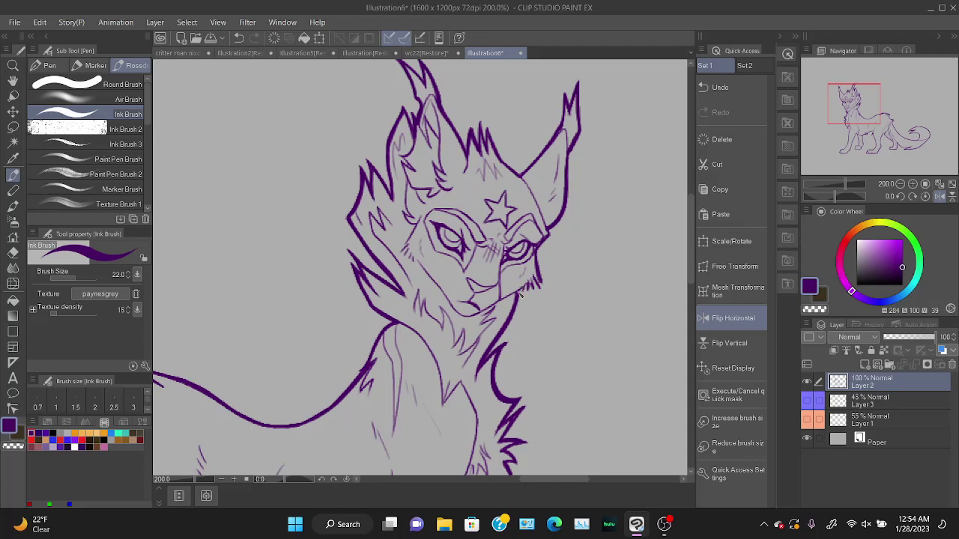
pyautogui.hotkey('ctrl', 'z')
pyautogui.moveTo(529, 283); pyautogui.dragTo(526, 290)
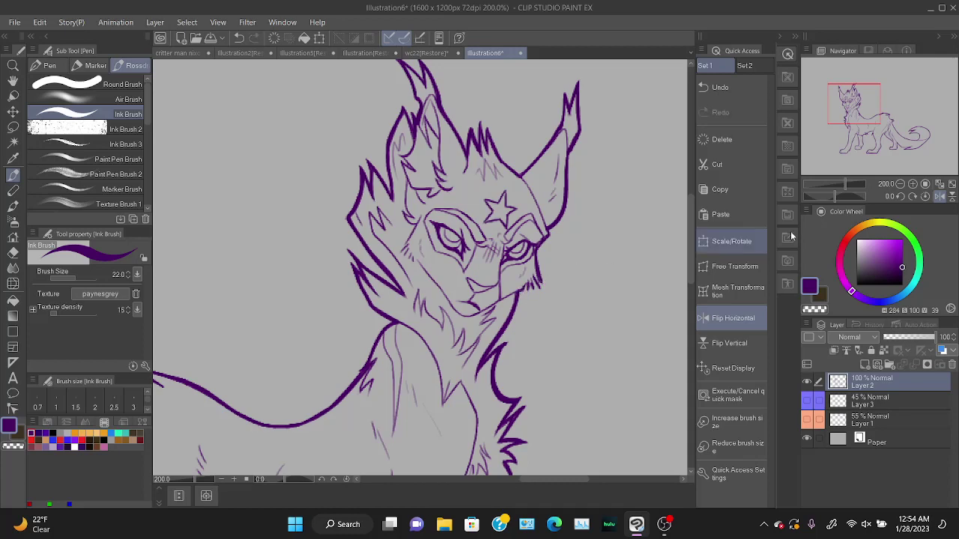
# Flip the canvas view back horizontally and crop the canvas to a rectangle around the whole character.
pyautogui.moveTo(847, 186); pyautogui.dragTo(838, 187)
pyautogui.moveTo(855, 138); pyautogui.dragTo(874, 117)
pyautogui.click(733, 318)
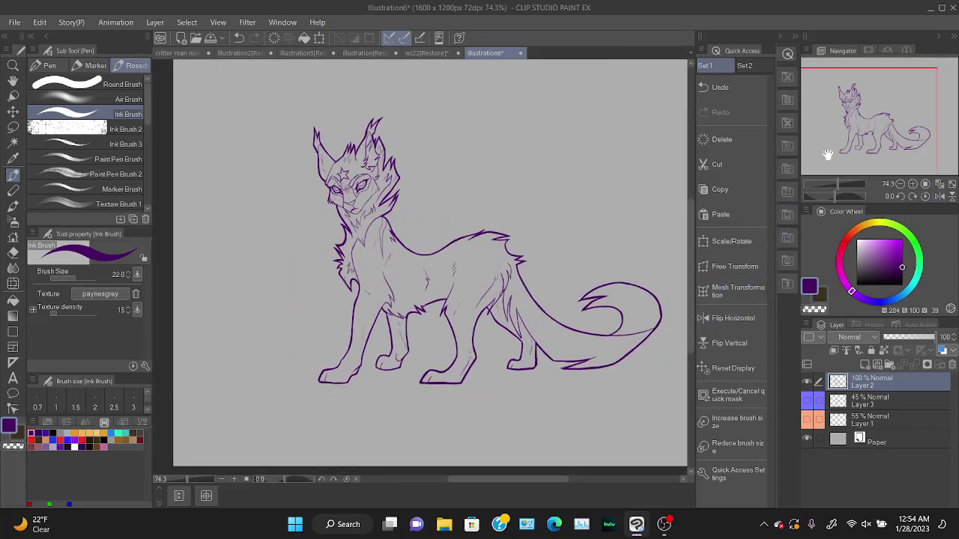
pyautogui.click(12, 127)
pyautogui.click(83, 90)
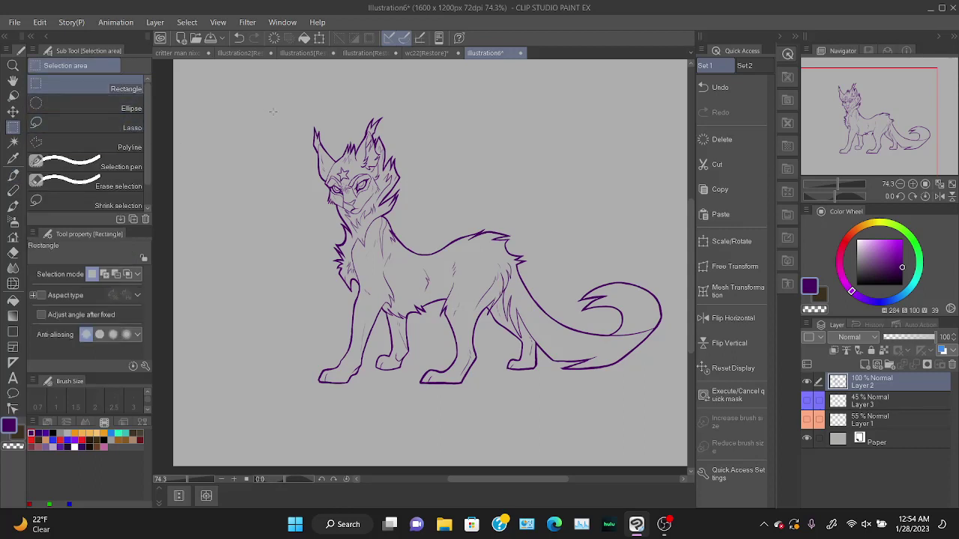
pyautogui.moveTo(274, 114); pyautogui.dragTo(672, 391)
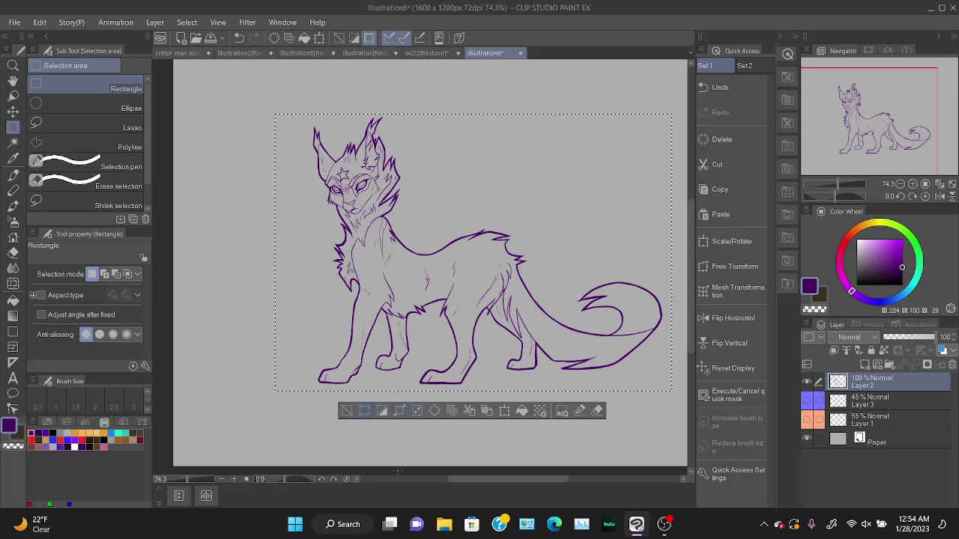
pyautogui.click(295, 428)
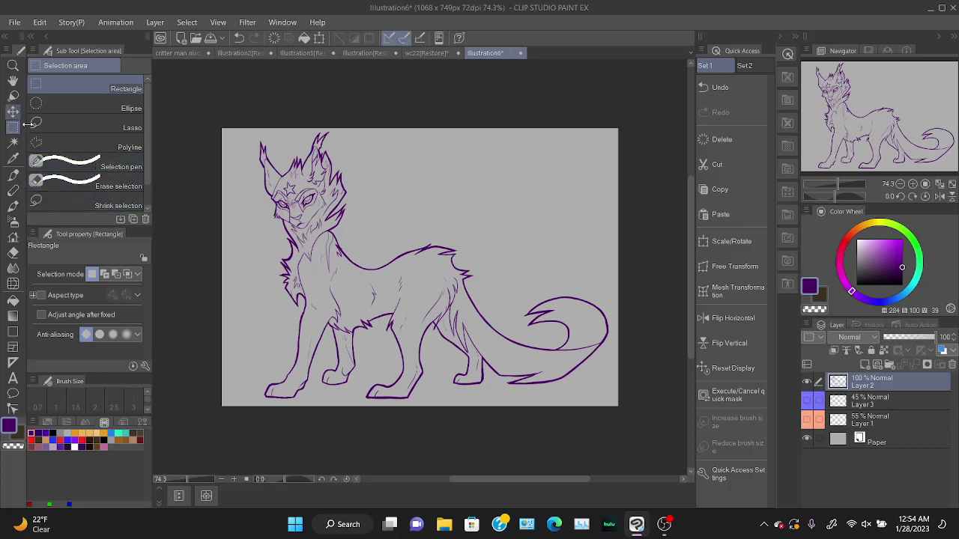
# Auto select the empty background around the character, referring to the editing layer only.
pyautogui.click(13, 143)
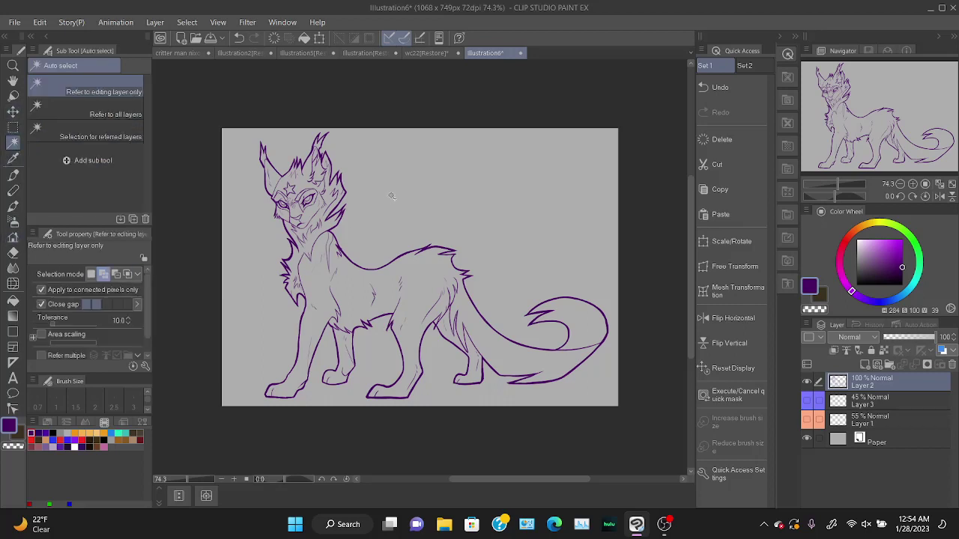
pyautogui.click(386, 222)
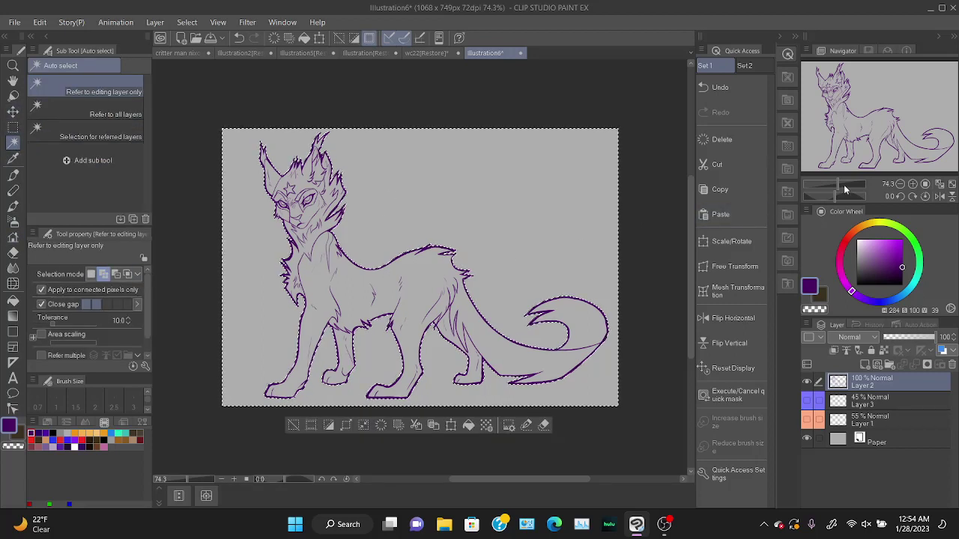
pyautogui.moveTo(844, 185); pyautogui.dragTo(852, 187)
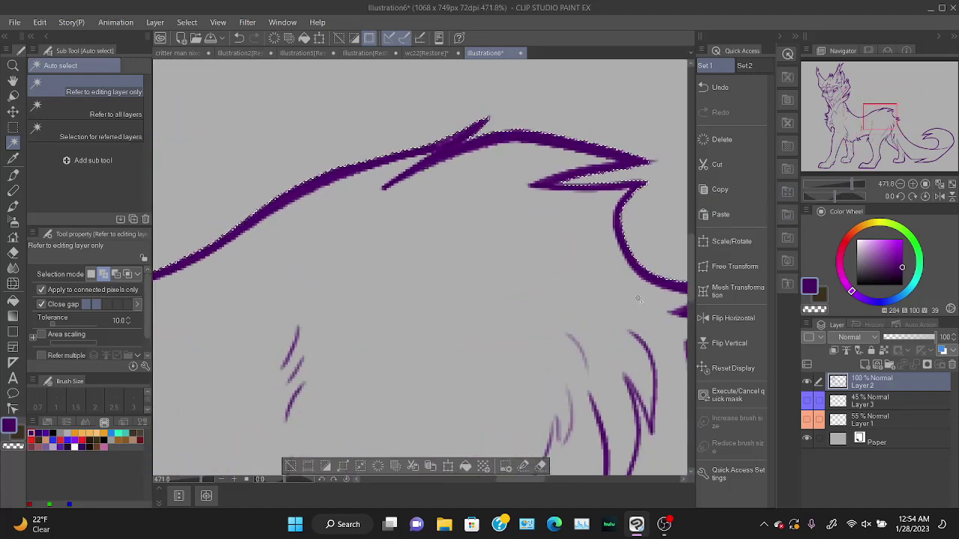
pyautogui.click(360, 466)
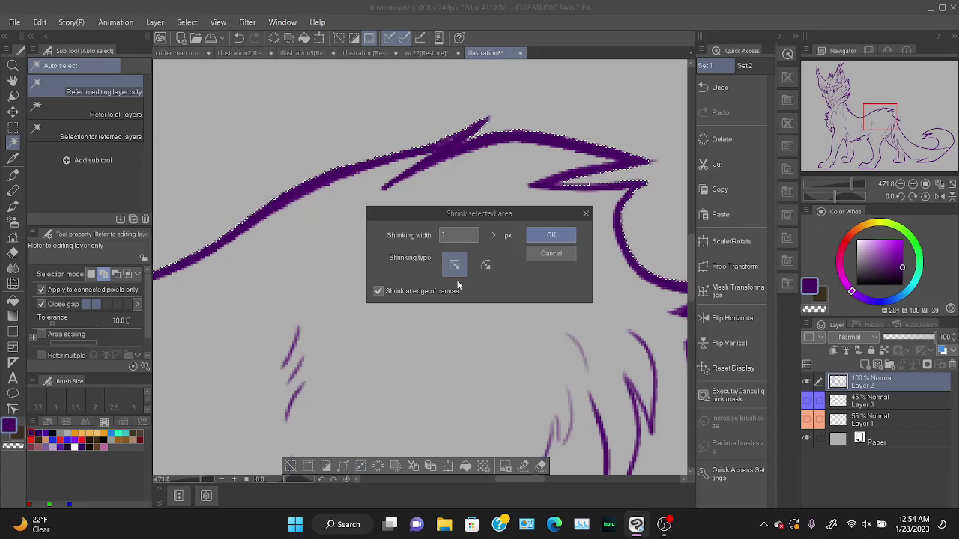
pyautogui.click(551, 235)
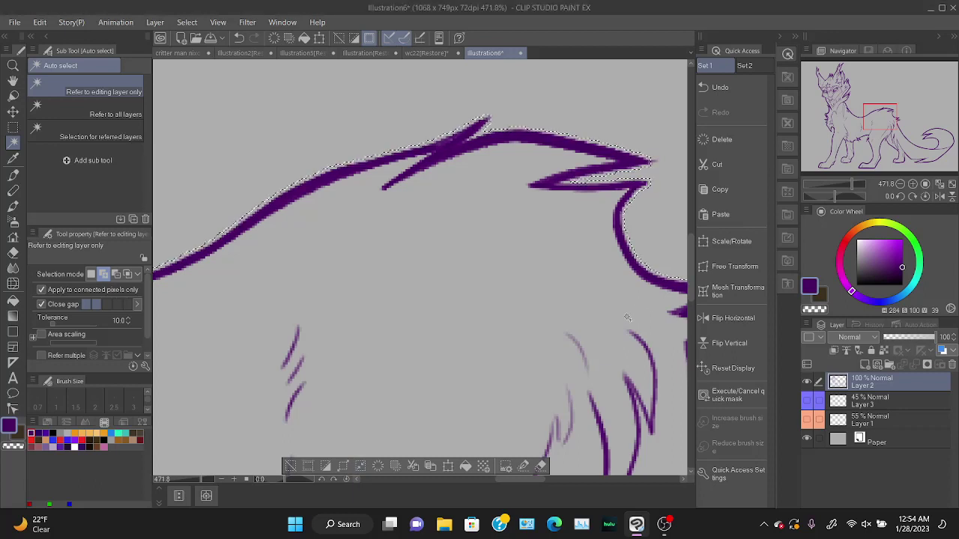
pyautogui.hotkey('ctrl', 'z')
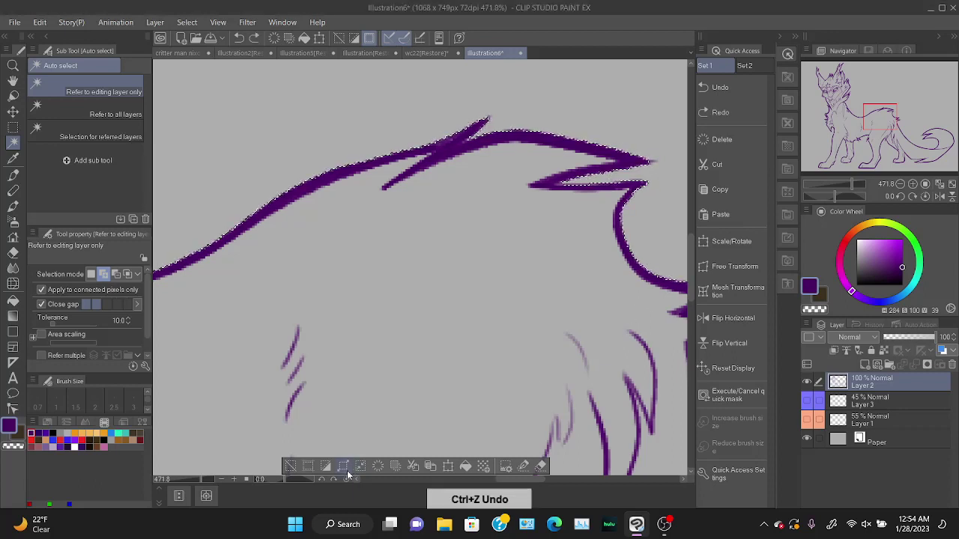
# Expand the background selection by 1 px and add the missed gap at the back's fur tuft with the Lasso in add mode.
pyautogui.click(343, 467)
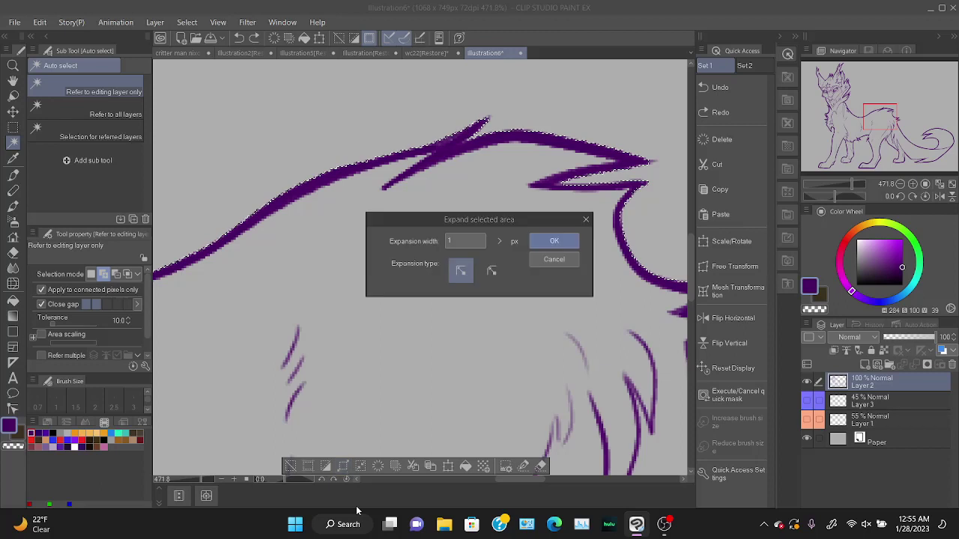
pyautogui.click(554, 242)
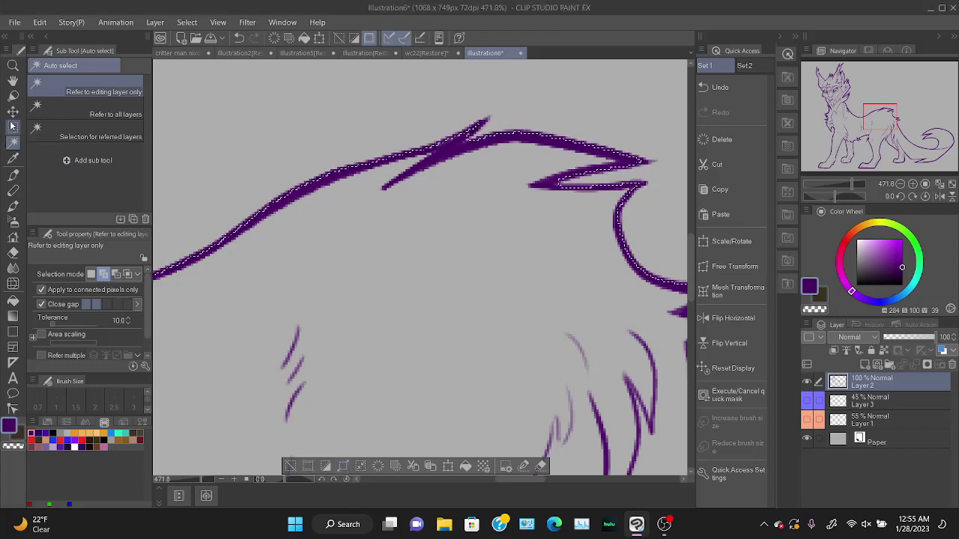
pyautogui.click(13, 132)
pyautogui.click(112, 127)
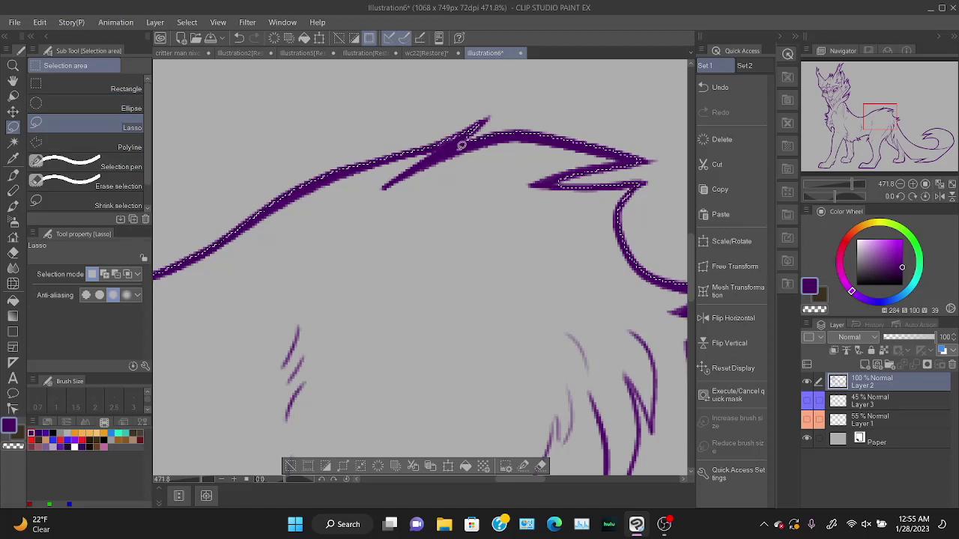
pyautogui.moveTo(483, 126); pyautogui.dragTo(452, 146)
pyautogui.hotkey('ctrl', 'z')
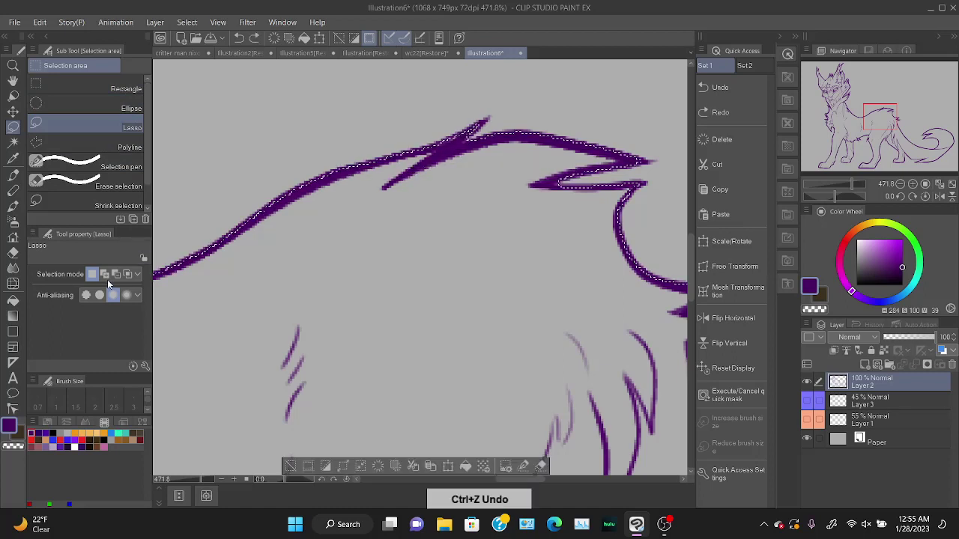
pyautogui.moveTo(467, 134); pyautogui.dragTo(504, 123)
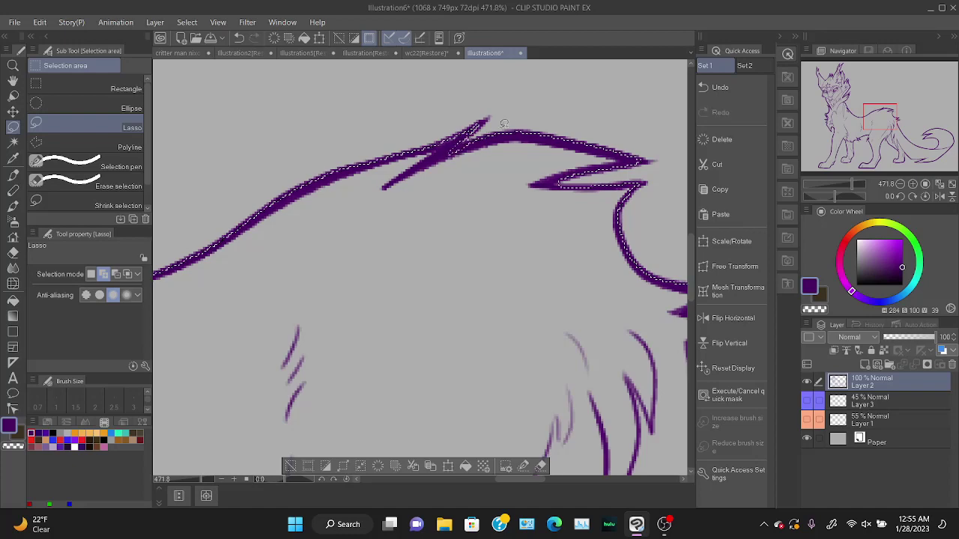
# Lasso the remaining missed gaps in the neck fur, chest tuft and tail spikes into the background selection.
pyautogui.moveTo(878, 126); pyautogui.dragTo(847, 107)
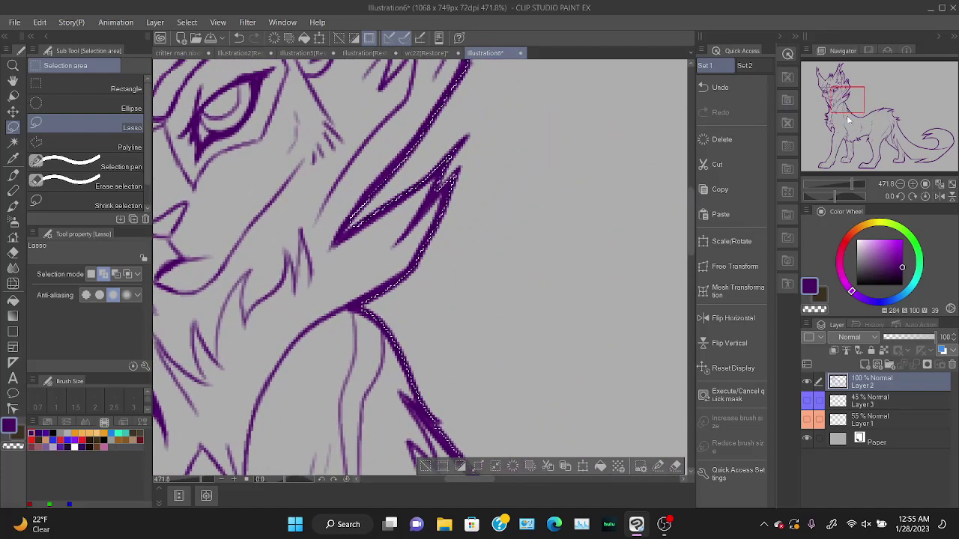
pyautogui.moveTo(875, 118); pyautogui.dragTo(830, 124)
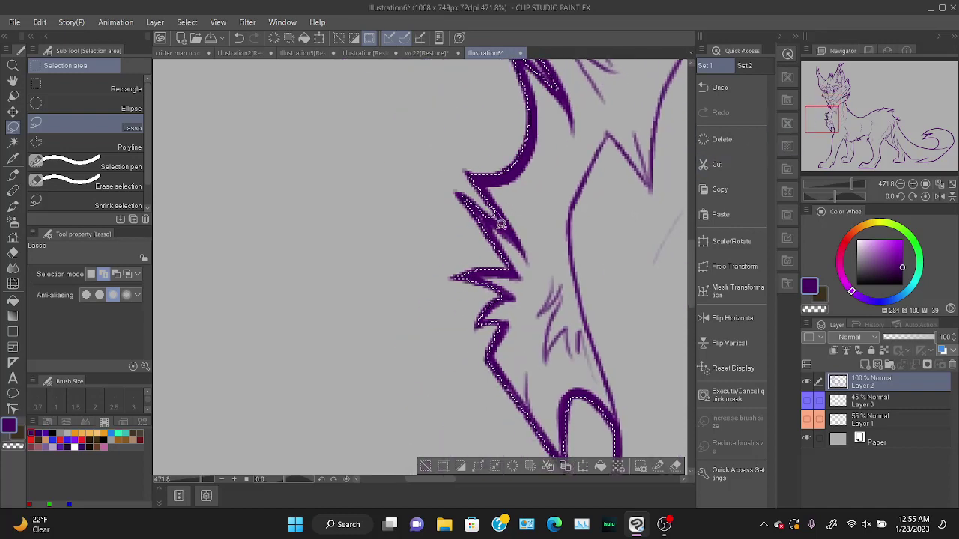
pyautogui.moveTo(831, 126)
pyautogui.mouseDown()
pyautogui.moveTo(847, 149)
pyautogui.moveTo(836, 155)
pyautogui.moveTo(862, 145)
pyautogui.moveTo(874, 161)
pyautogui.moveTo(887, 151)
pyautogui.moveTo(929, 158)
pyautogui.mouseUp()
pyautogui.moveTo(313, 257)
pyautogui.mouseDown()
pyautogui.moveTo(352, 238)
pyautogui.moveTo(316, 259)
pyautogui.mouseUp()
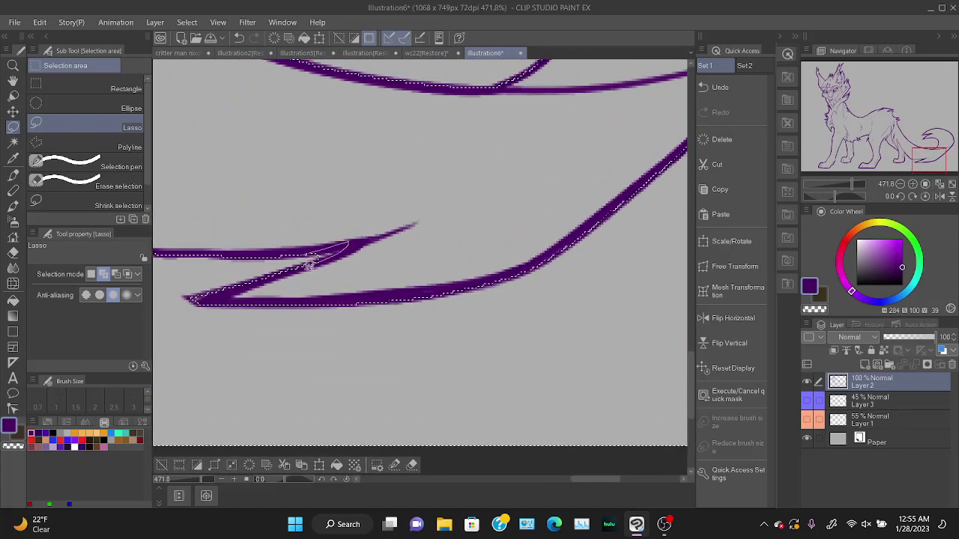
pyautogui.moveTo(916, 148); pyautogui.dragTo(929, 143)
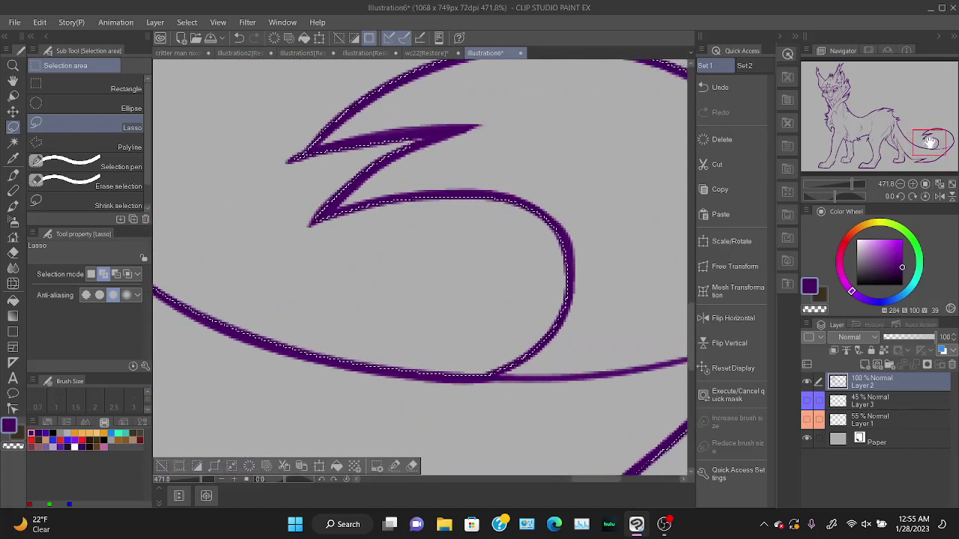
pyautogui.moveTo(424, 128)
pyautogui.mouseDown()
pyautogui.moveTo(397, 146)
pyautogui.moveTo(421, 138)
pyautogui.mouseUp()
# Invert the selection so that it covers the character instead of the background.
pyautogui.moveTo(934, 149)
pyautogui.mouseDown()
pyautogui.moveTo(884, 138)
pyautogui.moveTo(898, 135)
pyautogui.moveTo(882, 118)
pyautogui.mouseUp()
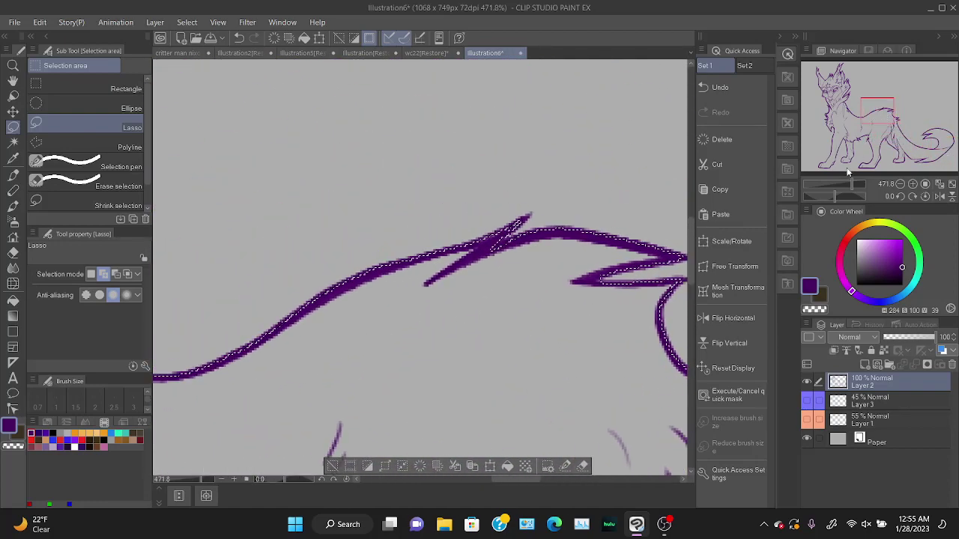
pyautogui.click(849, 184)
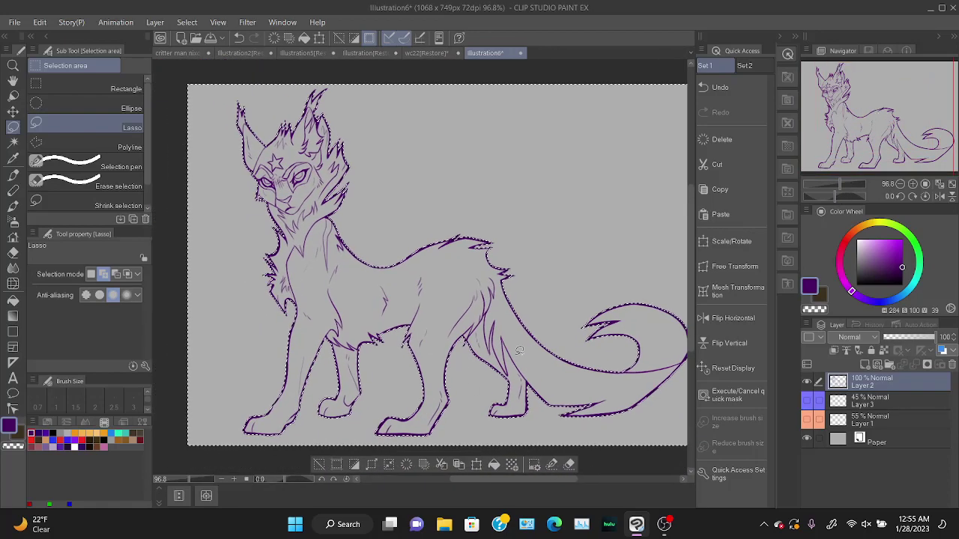
pyautogui.click(355, 466)
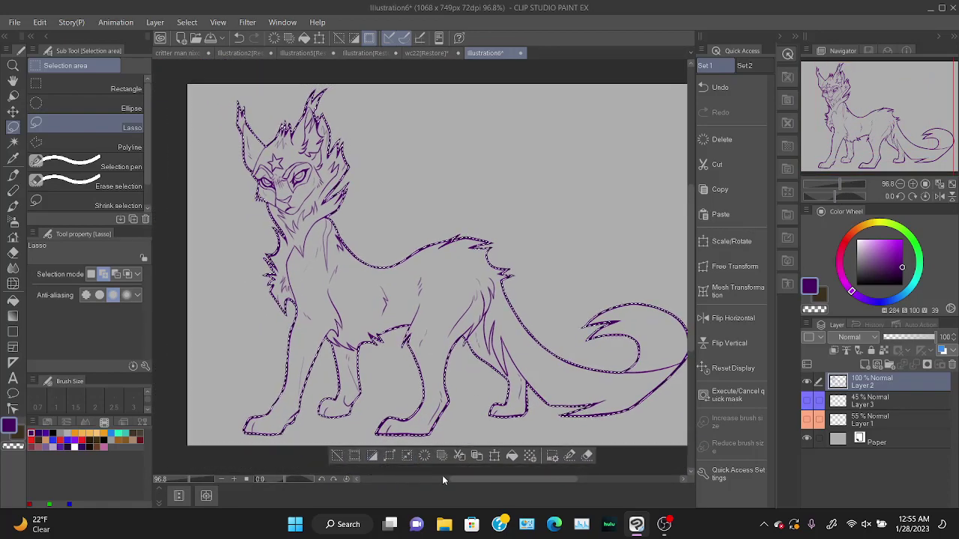
# Delete the two hidden sketch layers, Layer 1 and Layer 3.
pyautogui.click(856, 414)
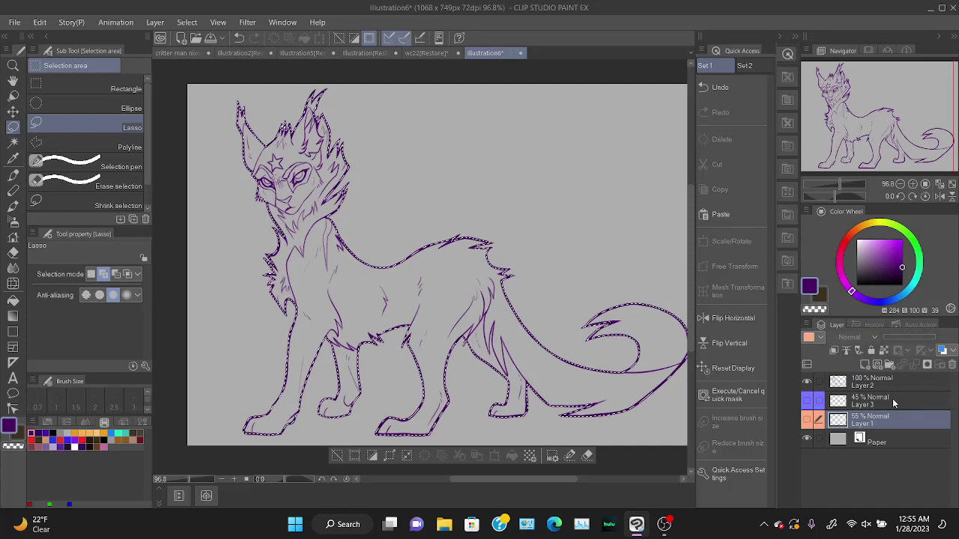
pyautogui.click(953, 366)
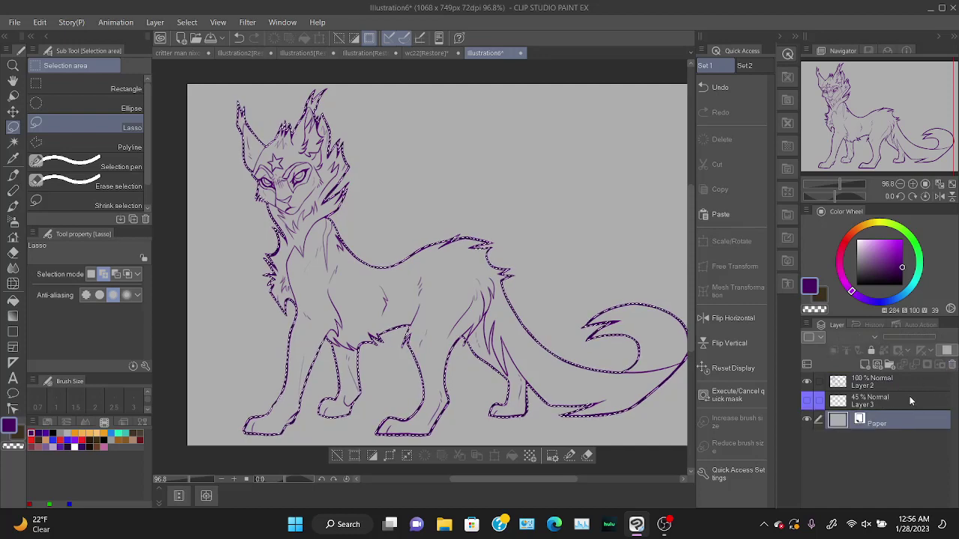
pyautogui.click(910, 399)
pyautogui.click(952, 365)
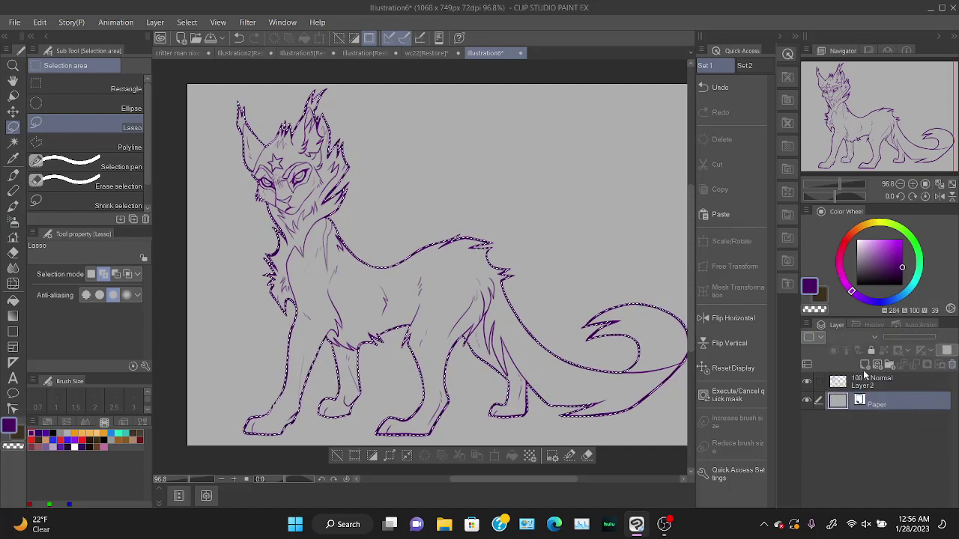
# Add a new layer between the line art and the paper and choose a muted light blue, H 197, S 23, V 75.
pyautogui.click(864, 366)
pyautogui.moveTo(882, 302); pyautogui.dragTo(907, 292)
pyautogui.moveTo(881, 251); pyautogui.dragTo(867, 251)
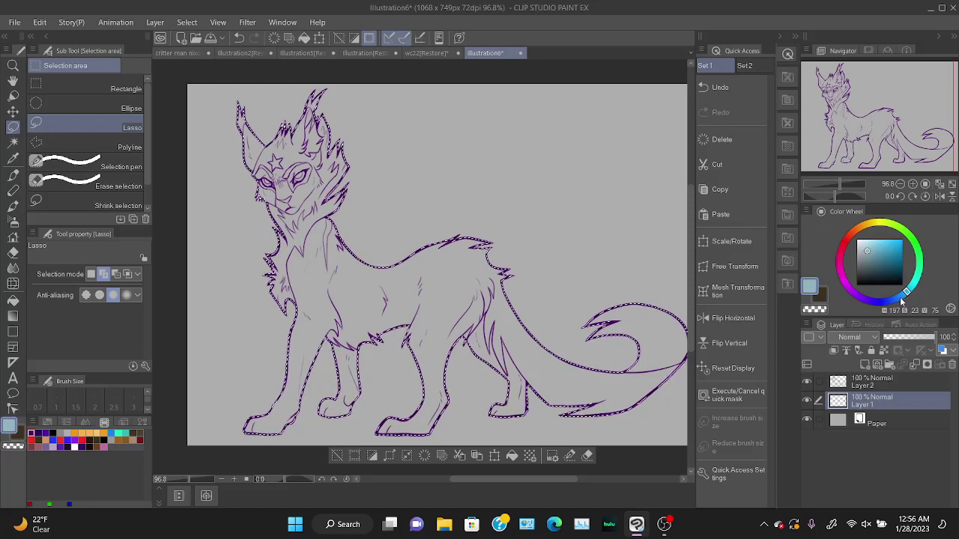
# Fill the selected cat silhouette on Layer 1 with a muted grey-blue (hue 214, saturation 18, value 68) and clear the selection.
pyautogui.moveTo(901, 301); pyautogui.dragTo(897, 301)
pyautogui.moveTo(868, 255); pyautogui.dragTo(865, 252)
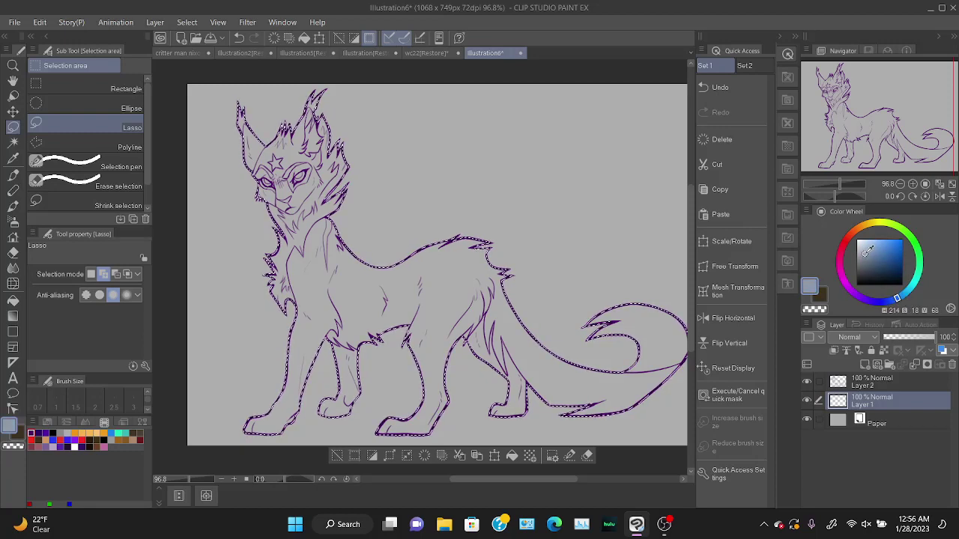
pyautogui.click(744, 66)
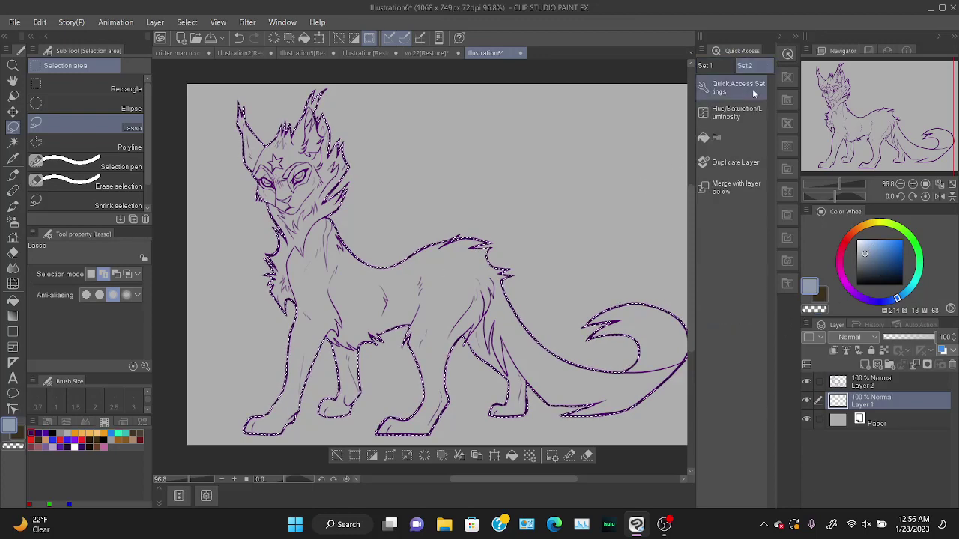
pyautogui.click(730, 137)
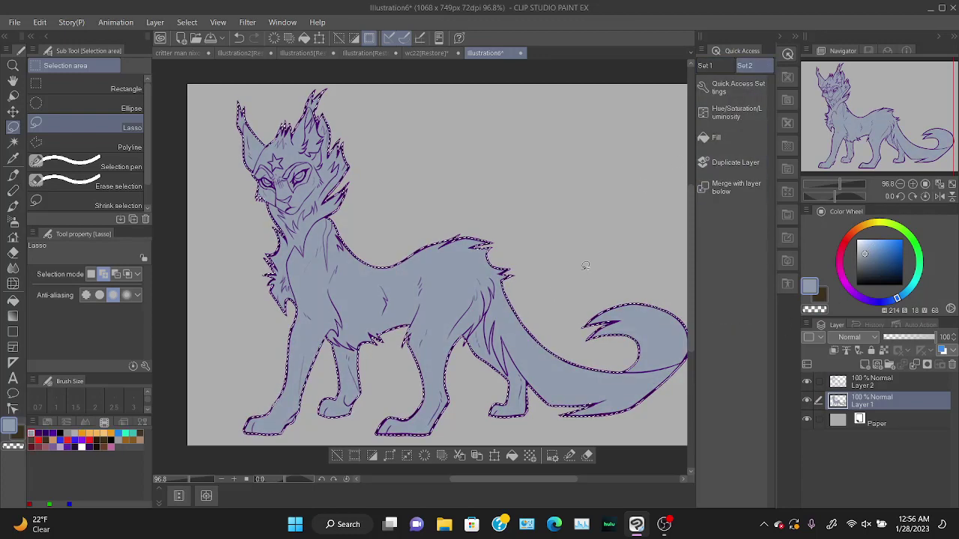
pyautogui.click(337, 457)
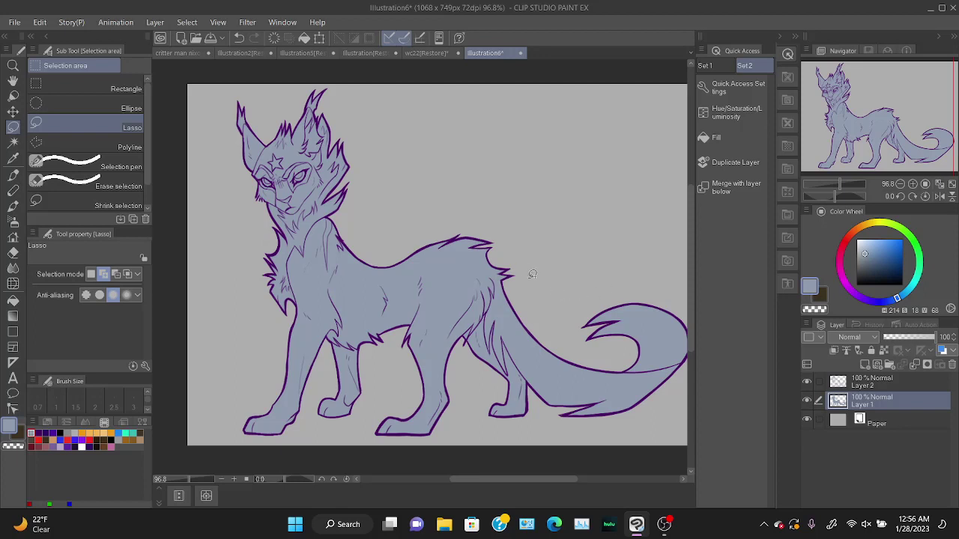
# Save the illustration in the Documents folder as bluestar in CLIP STUDIO FORMAT.
pyautogui.click(14, 21)
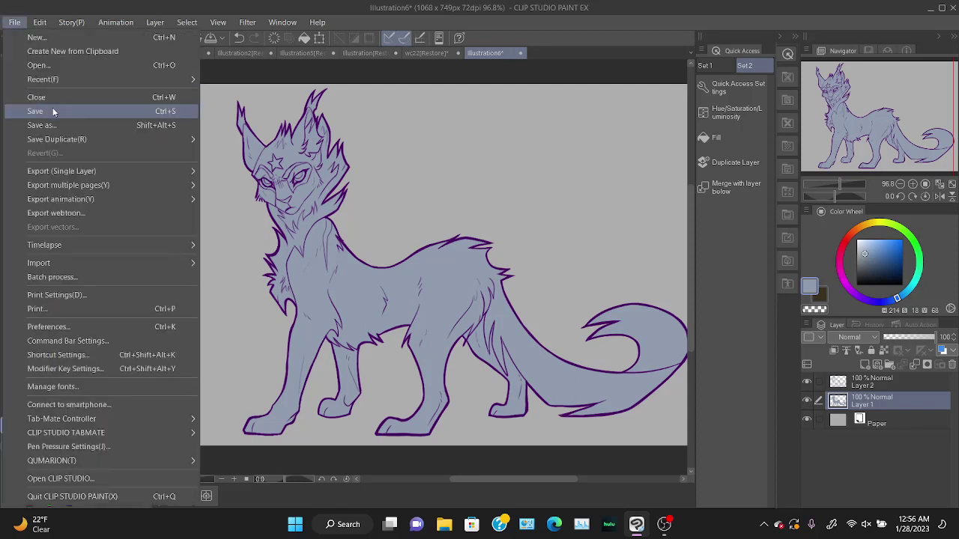
pyautogui.click(50, 116)
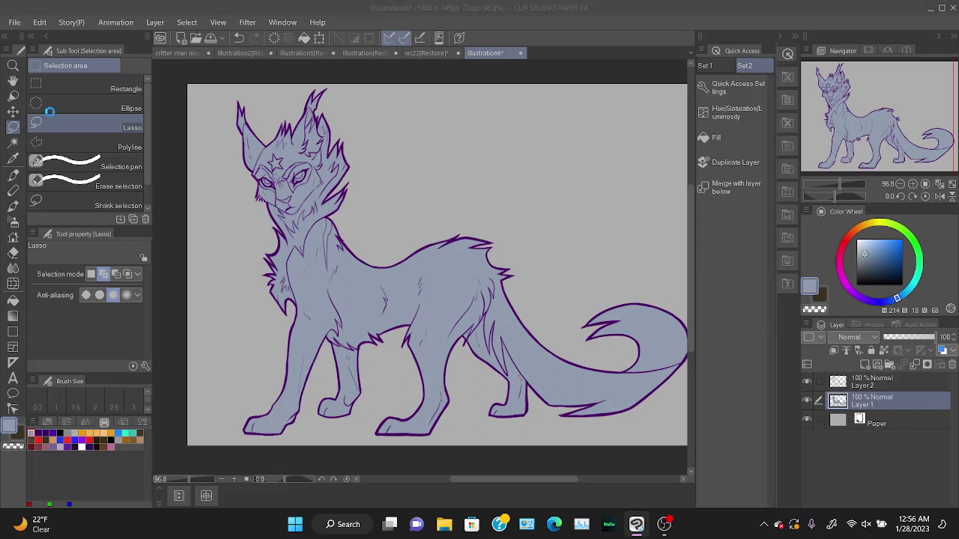
pyautogui.hotkey('ctrl', 's')
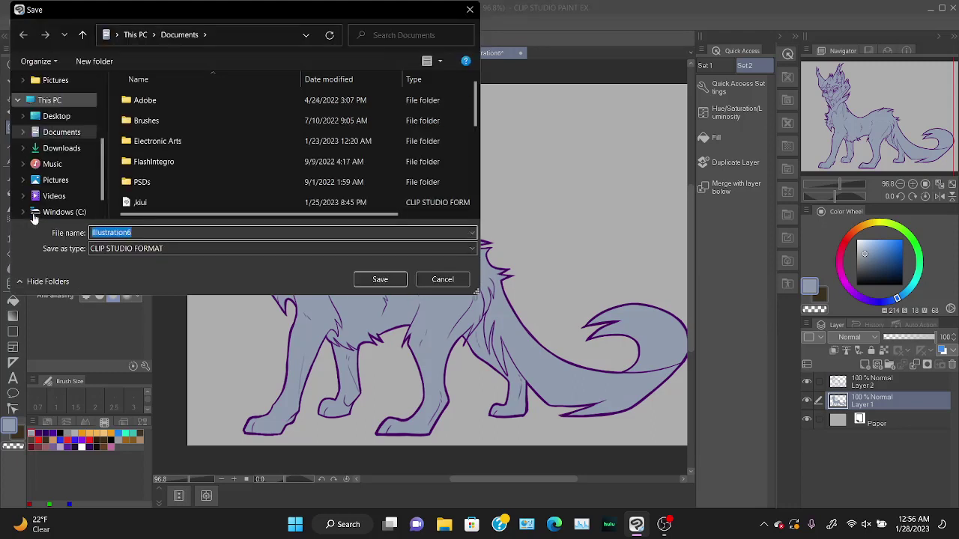
pyautogui.write('bl')
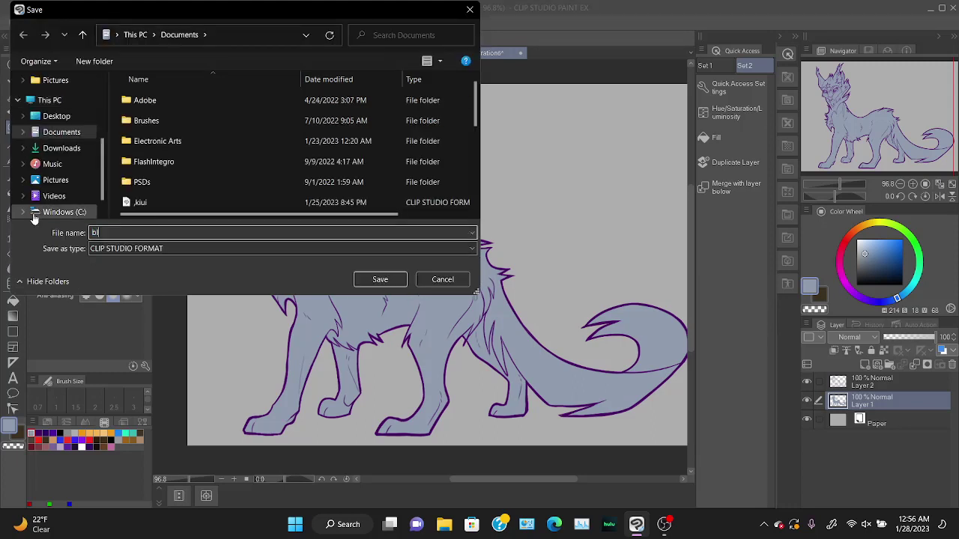
pyautogui.write('uecat')
pyautogui.press('Return')
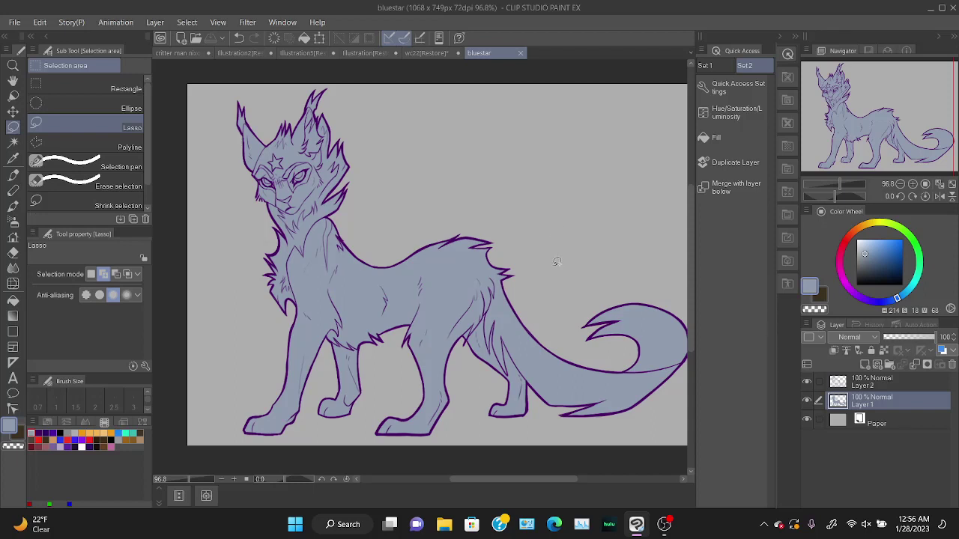
# Add a new raster layer above Layer 1 and clip it to the base colour layer.
pyautogui.press('b')
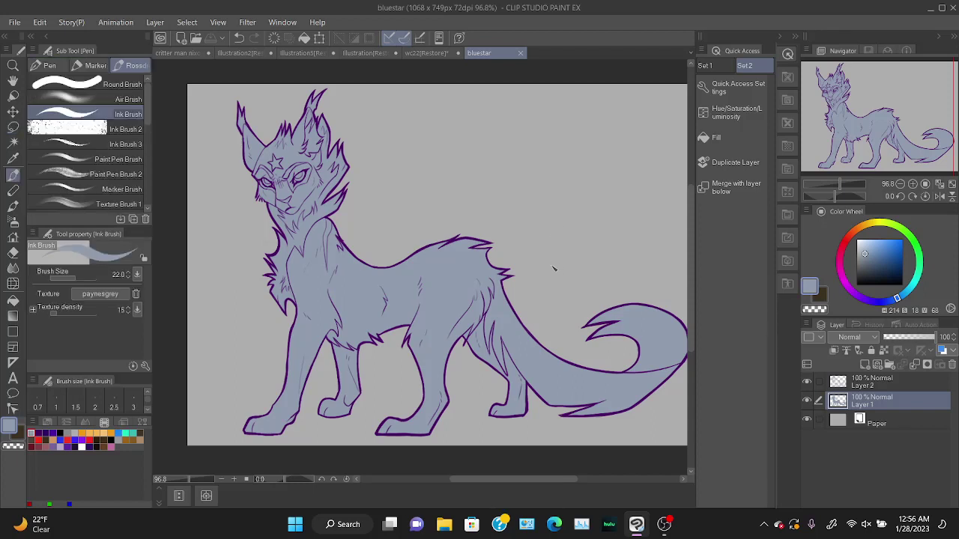
pyautogui.click(866, 365)
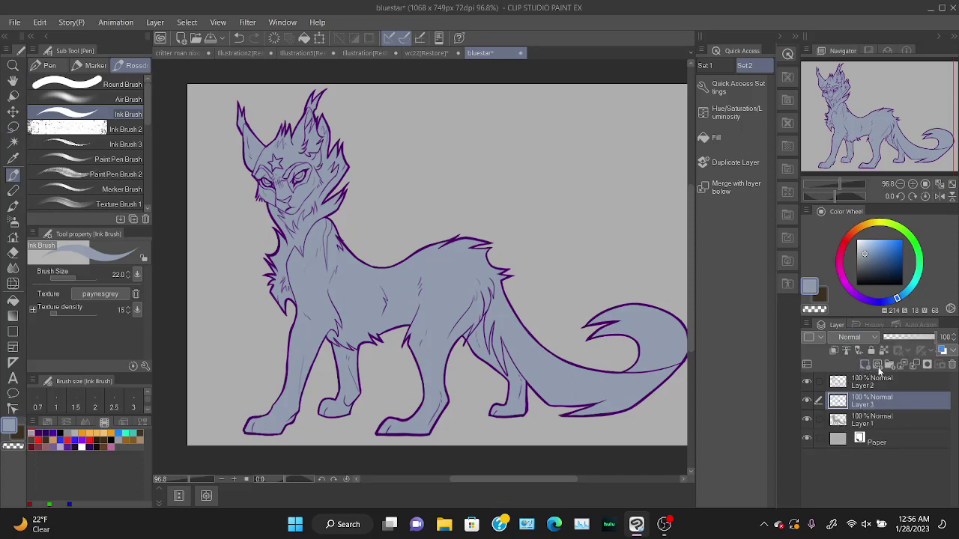
pyautogui.click(834, 350)
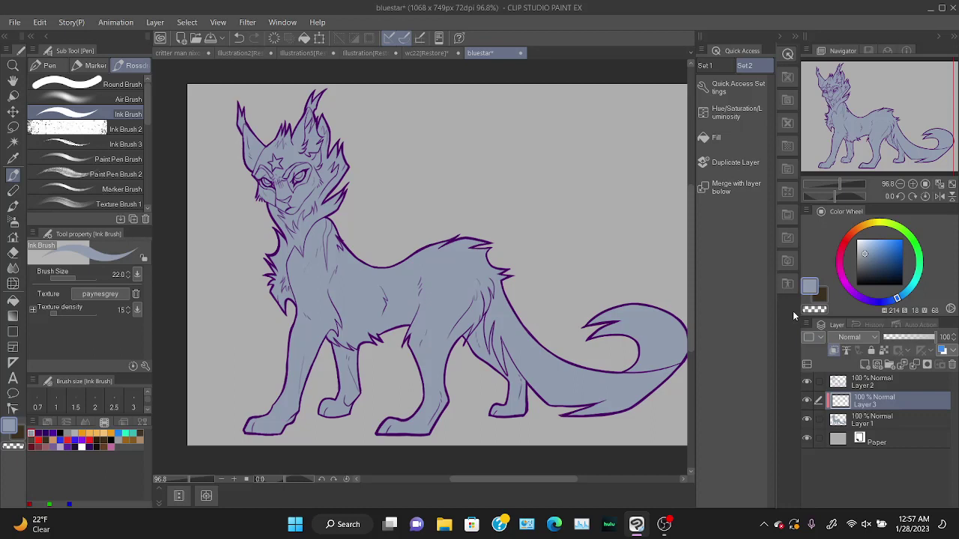
# Paint darker blue (hue 214, saturation 28, value 60) on the cat's forehead and nose bridge with the Paint Pen Brush at size 98.2.
pyautogui.click(867, 260)
pyautogui.moveTo(869, 258); pyautogui.dragTo(869, 257)
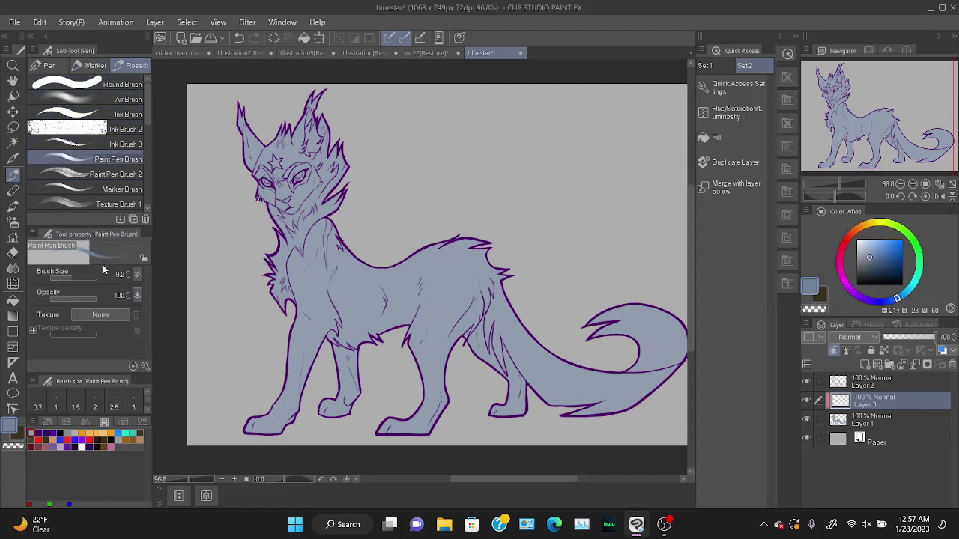
pyautogui.moveTo(76, 277); pyautogui.dragTo(82, 277)
pyautogui.moveTo(280, 149)
pyautogui.mouseDown()
pyautogui.moveTo(289, 147)
pyautogui.moveTo(285, 178)
pyautogui.mouseUp()
pyautogui.moveTo(284, 132)
pyautogui.mouseDown()
pyautogui.moveTo(274, 154)
pyautogui.moveTo(291, 151)
pyautogui.moveTo(275, 154)
pyautogui.mouseUp()
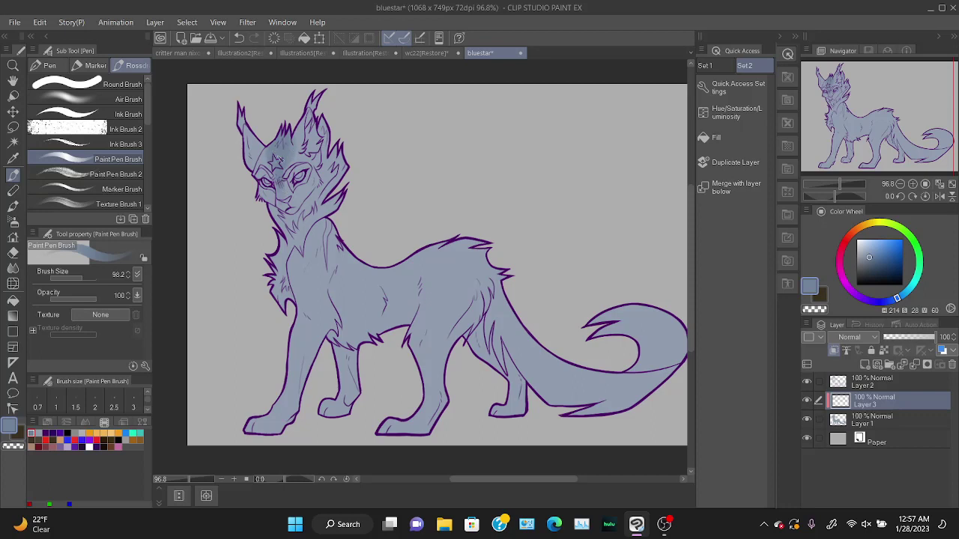
# Paint a darker blue band down the cat's shoulder to the top of the front leg, undoing and redrawing strokes until it fits.
pyautogui.moveTo(328, 223); pyautogui.dragTo(310, 282)
pyautogui.hotkey('ctrl', 'z')
pyautogui.moveTo(308, 241); pyautogui.dragTo(315, 299)
pyautogui.hotkey('ctrl', 'z')
pyautogui.moveTo(319, 243); pyautogui.dragTo(326, 316)
pyautogui.hotkey('ctrl', 'z')
pyautogui.hotkey('ctrl', 'z')
pyautogui.moveTo(321, 248); pyautogui.dragTo(316, 292)
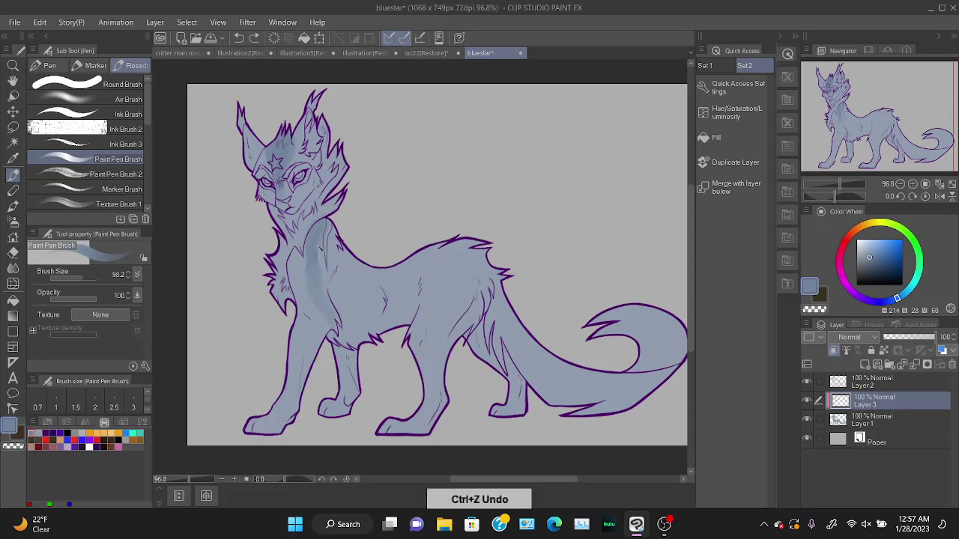
pyautogui.hotkey('ctrl', 'z')
pyautogui.moveTo(310, 256); pyautogui.dragTo(328, 327)
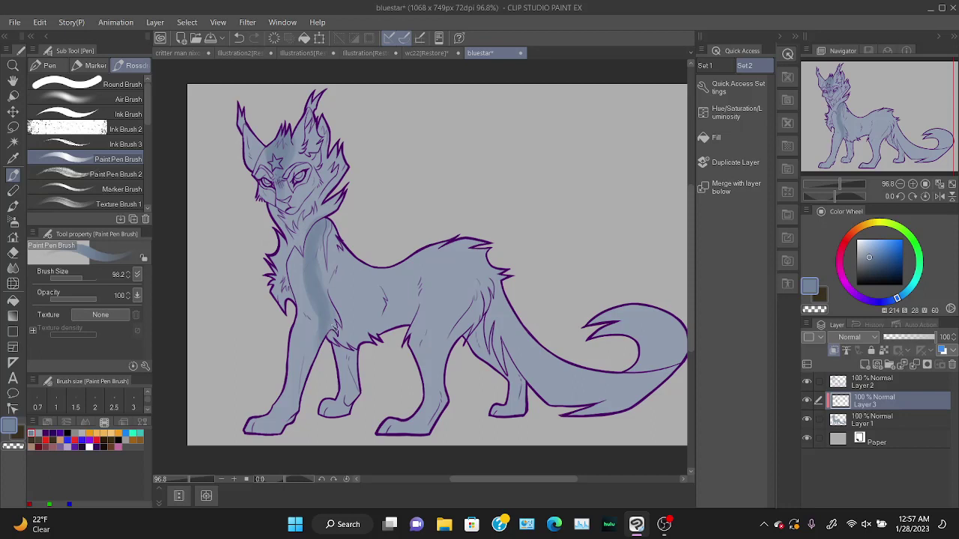
# Paint the darker blue along the cat's back and over the haunch down the upper near hind leg.
pyautogui.moveTo(333, 328)
pyautogui.mouseDown()
pyautogui.moveTo(332, 226)
pyautogui.moveTo(358, 276)
pyautogui.moveTo(405, 281)
pyautogui.moveTo(433, 259)
pyautogui.moveTo(502, 271)
pyautogui.mouseUp()
pyautogui.moveTo(415, 277); pyautogui.dragTo(504, 274)
pyautogui.moveTo(438, 263); pyautogui.dragTo(487, 308)
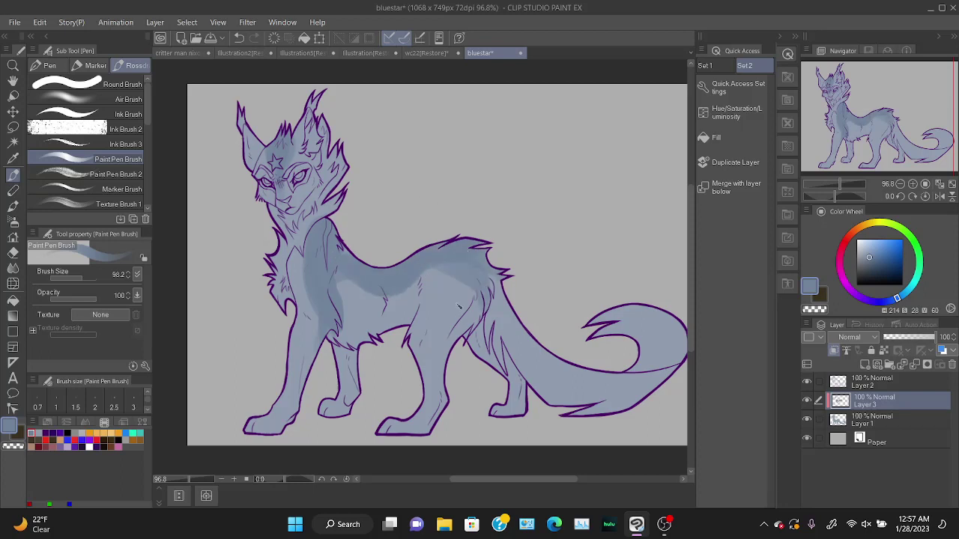
pyautogui.hotkey('ctrl', 'z')
pyautogui.moveTo(430, 264); pyautogui.dragTo(443, 367)
pyautogui.hotkey('ctrl', 'z')
pyautogui.moveTo(424, 271)
pyautogui.mouseDown()
pyautogui.moveTo(448, 281)
pyautogui.moveTo(451, 361)
pyautogui.mouseUp()
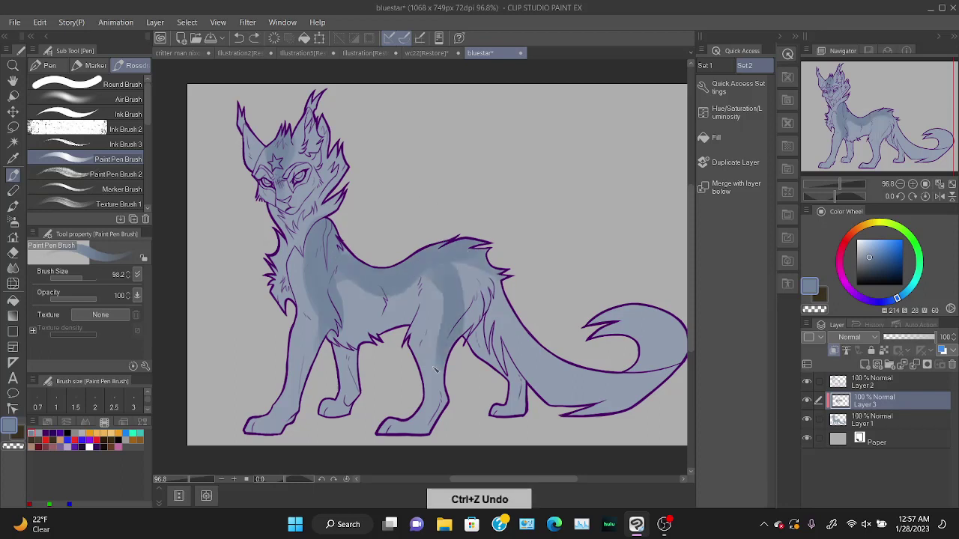
pyautogui.moveTo(460, 271)
pyautogui.mouseDown()
pyautogui.moveTo(469, 312)
pyautogui.moveTo(467, 284)
pyautogui.moveTo(480, 317)
pyautogui.moveTo(491, 276)
pyautogui.mouseUp()
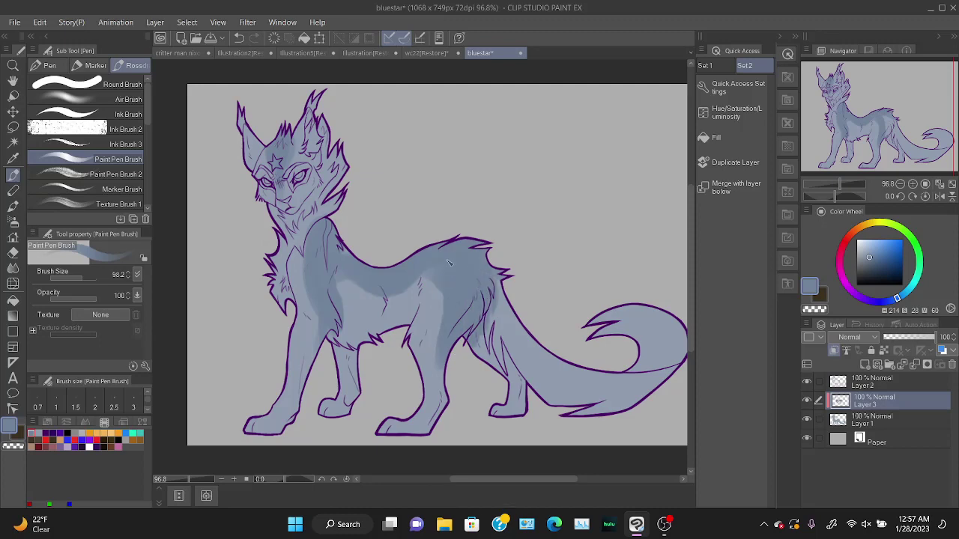
pyautogui.moveTo(401, 287); pyautogui.dragTo(443, 288)
# Erase the dark marking that spills behind the front shoulder line with the Hard eraser at size 27.
pyautogui.scroll(3, 427, 321)
pyautogui.press('e')
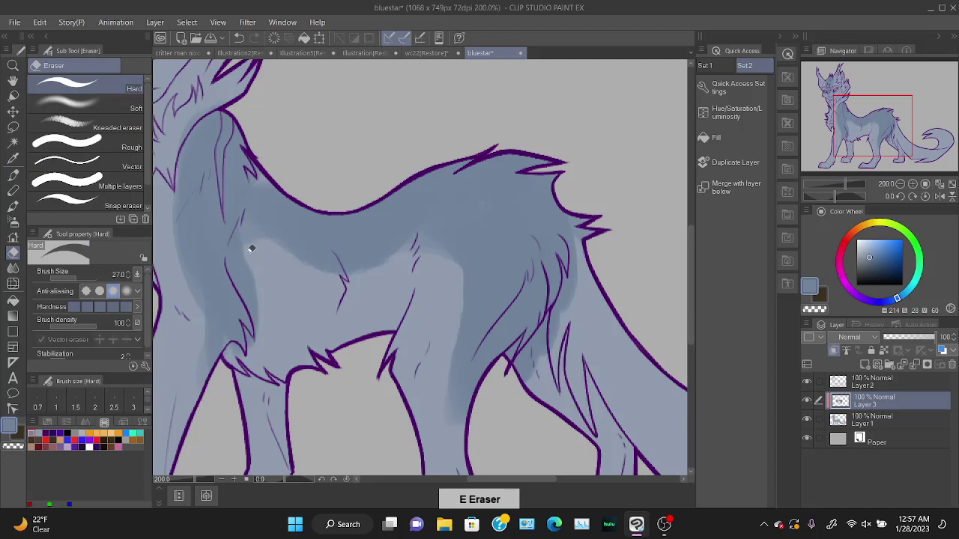
pyautogui.moveTo(248, 249)
pyautogui.mouseDown()
pyautogui.moveTo(241, 276)
pyautogui.moveTo(237, 257)
pyautogui.moveTo(253, 243)
pyautogui.moveTo(236, 253)
pyautogui.moveTo(245, 280)
pyautogui.moveTo(246, 248)
pyautogui.mouseUp()
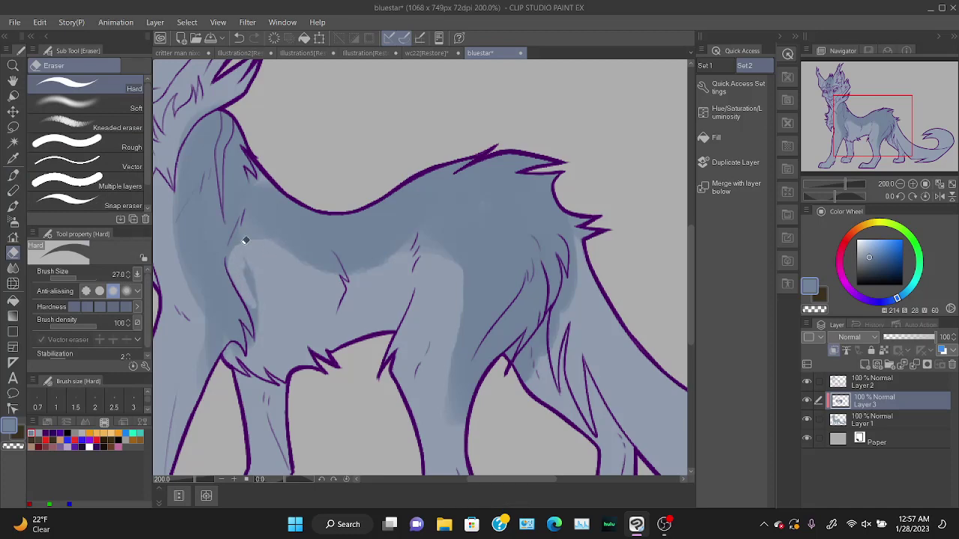
pyautogui.moveTo(251, 283)
pyautogui.mouseDown()
pyautogui.moveTo(258, 306)
pyautogui.moveTo(259, 281)
pyautogui.mouseUp()
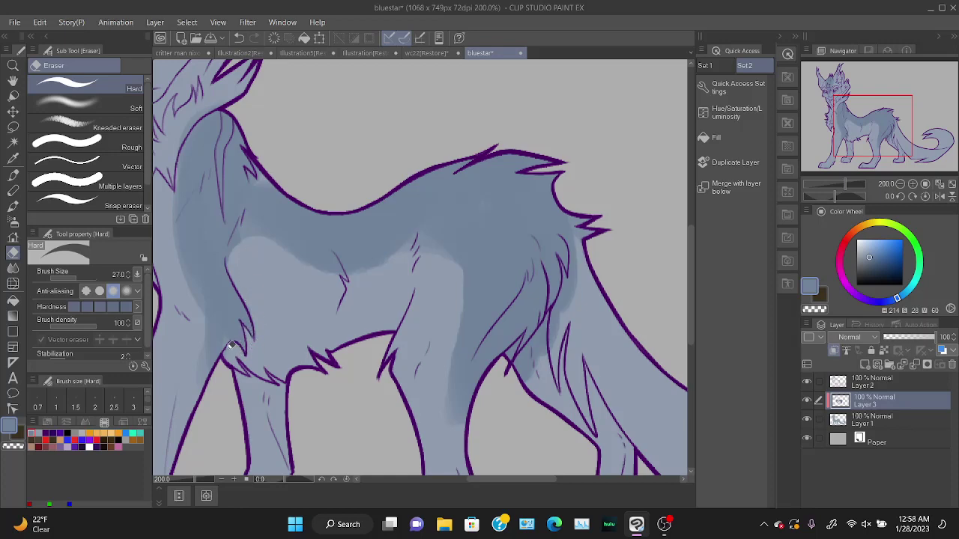
# Touch up the darker blue on the shoulder and lower back with the Paint Pen Brush.
pyautogui.press('b')
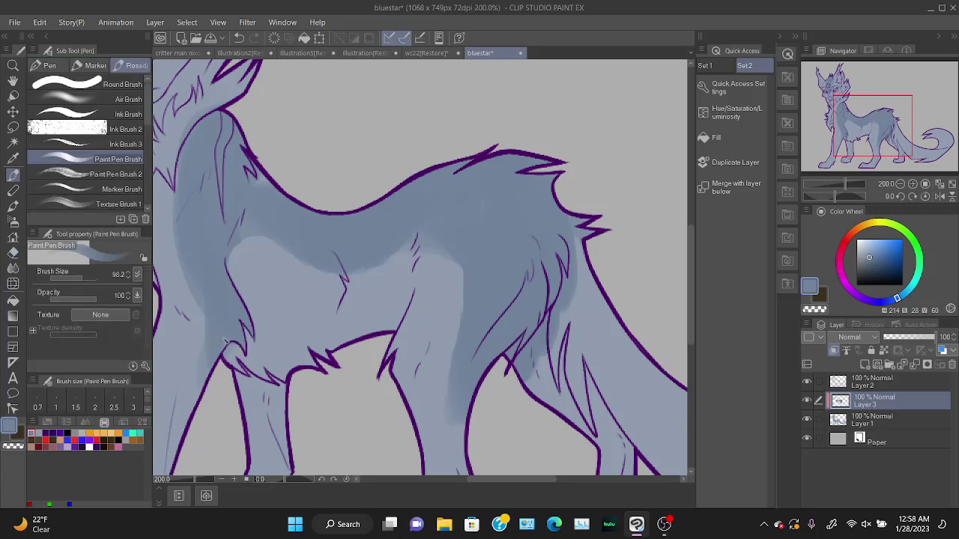
pyautogui.hotkey('ctrl', 'z')
pyautogui.hotkey('ctrl', 'z')
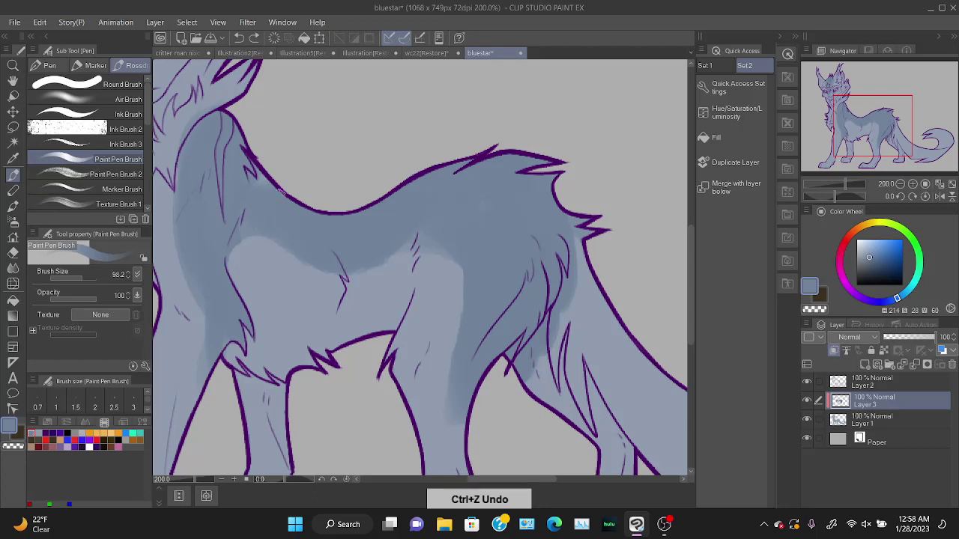
pyautogui.moveTo(229, 161); pyautogui.dragTo(180, 188)
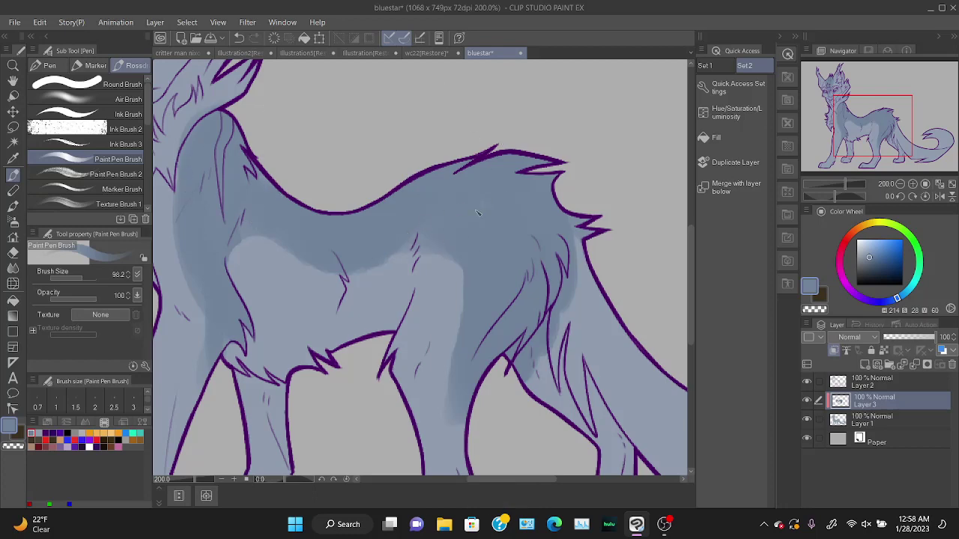
pyautogui.moveTo(381, 246); pyautogui.dragTo(459, 228)
# Paint the darker blue over the upper far hind leg and the adjoining base of the tail.
pyautogui.scroll(-2, 527, 199)
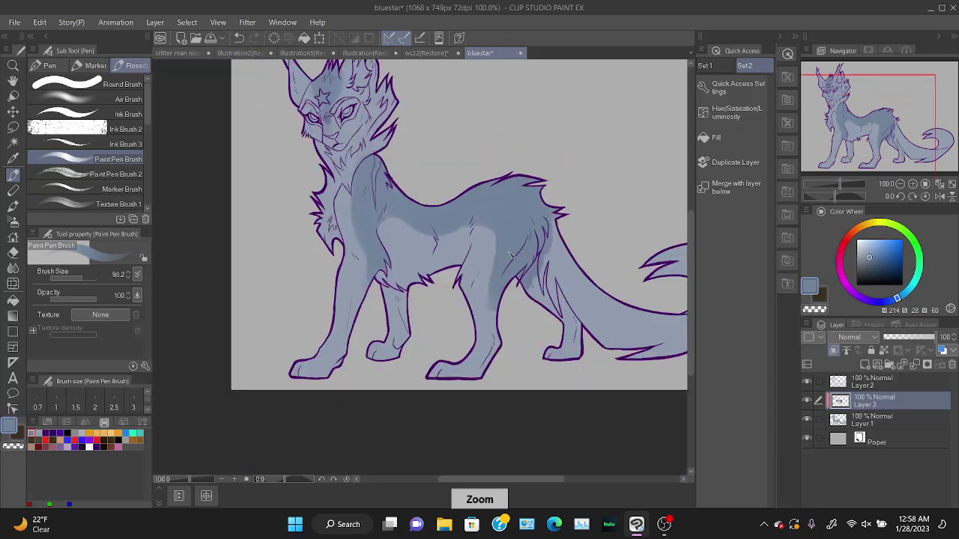
pyautogui.moveTo(869, 125); pyautogui.dragTo(903, 119)
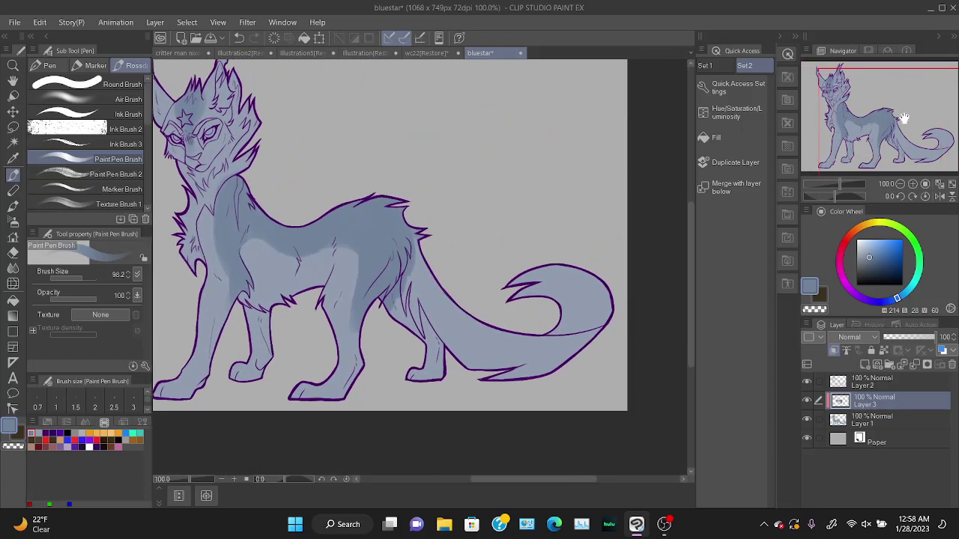
pyautogui.moveTo(415, 253); pyautogui.dragTo(416, 332)
pyautogui.moveTo(438, 298); pyautogui.dragTo(425, 343)
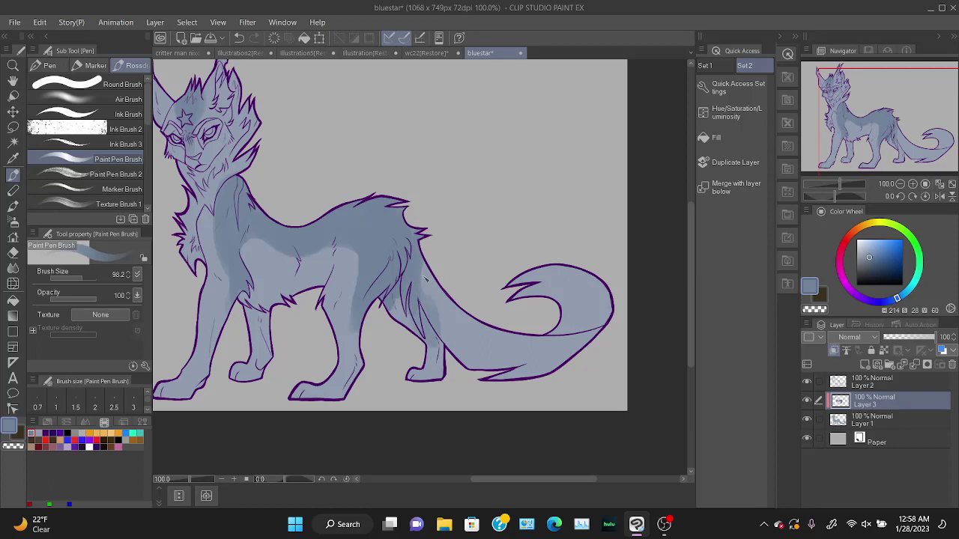
# Darken the upper tail and paint a separate dark blue band across its middle.
pyautogui.moveTo(433, 262)
pyautogui.mouseDown()
pyautogui.moveTo(421, 321)
pyautogui.moveTo(454, 354)
pyautogui.mouseUp()
pyautogui.moveTo(440, 291); pyautogui.dragTo(457, 356)
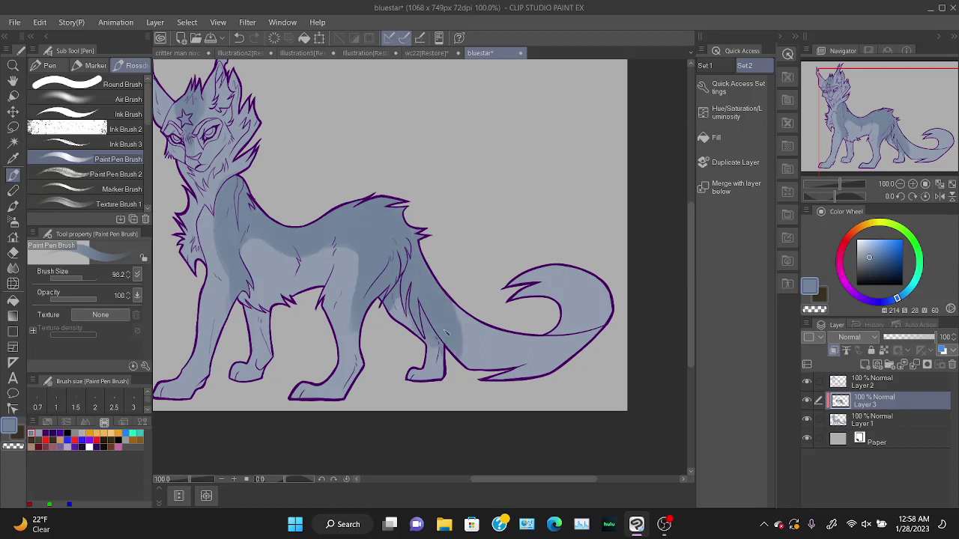
pyautogui.moveTo(502, 329); pyautogui.dragTo(525, 374)
pyautogui.moveTo(459, 307); pyautogui.dragTo(483, 369)
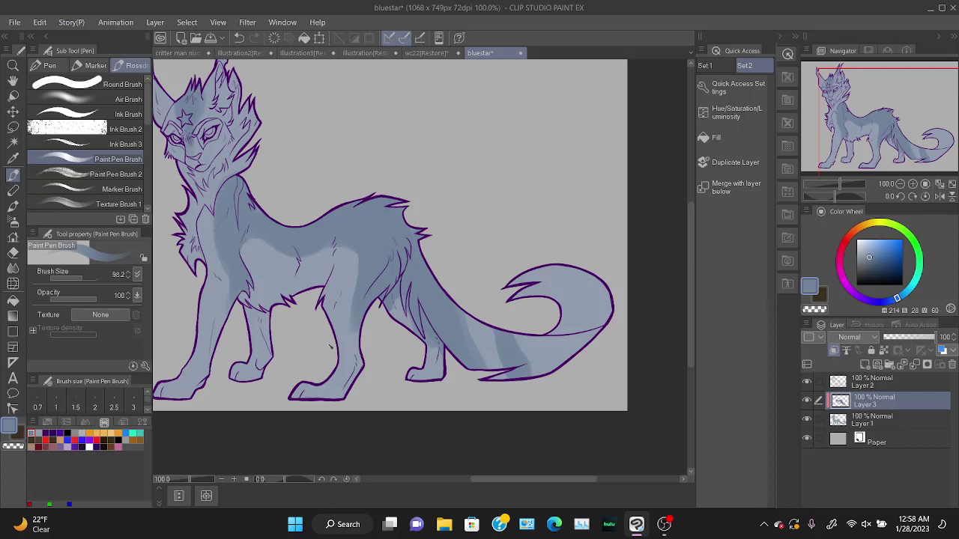
# Extend the dark forehead marking out to the head's edge and up the larger ear with the brush at size 27.
pyautogui.moveTo(875, 114); pyautogui.dragTo(823, 83)
pyautogui.moveTo(839, 182); pyautogui.dragTo(848, 184)
pyautogui.moveTo(862, 109); pyautogui.dragTo(833, 94)
pyautogui.moveTo(83, 276)
pyautogui.mouseDown()
pyautogui.moveTo(78, 270)
pyautogui.moveTo(75, 281)
pyautogui.mouseUp()
pyautogui.click(84, 275)
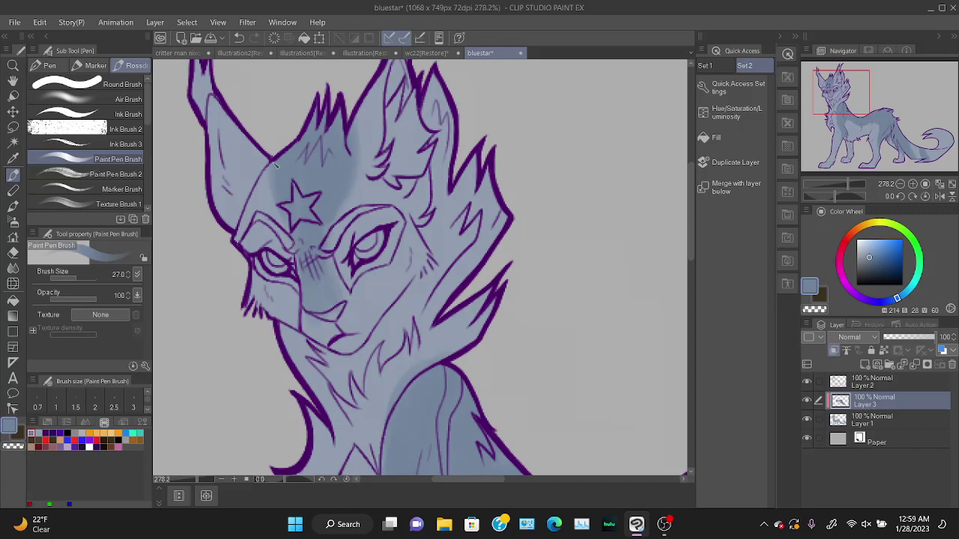
pyautogui.moveTo(273, 162)
pyautogui.mouseDown()
pyautogui.moveTo(298, 238)
pyautogui.moveTo(269, 174)
pyautogui.moveTo(263, 212)
pyautogui.moveTo(282, 161)
pyautogui.moveTo(266, 214)
pyautogui.mouseUp()
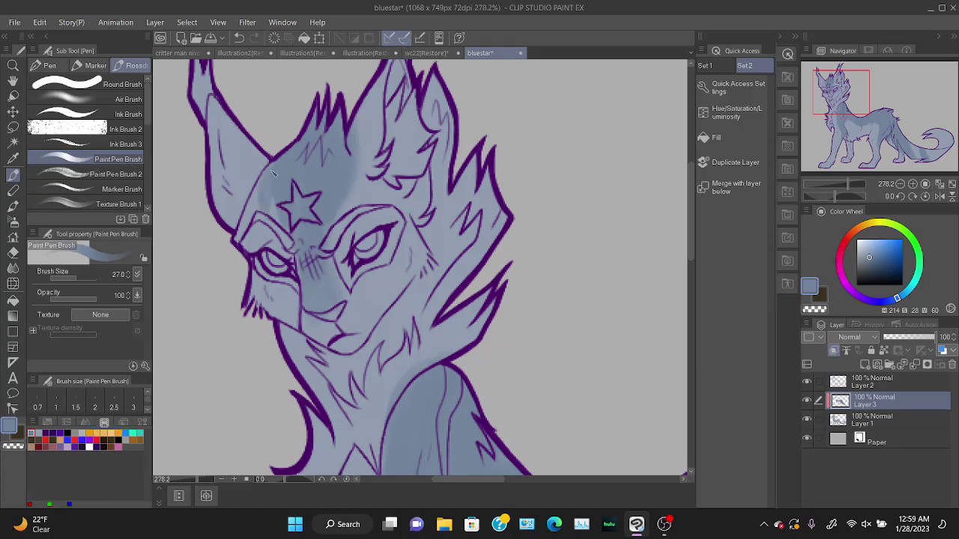
pyautogui.moveTo(358, 168)
pyautogui.mouseDown()
pyautogui.moveTo(363, 200)
pyautogui.moveTo(352, 124)
pyautogui.moveTo(360, 179)
pyautogui.mouseUp()
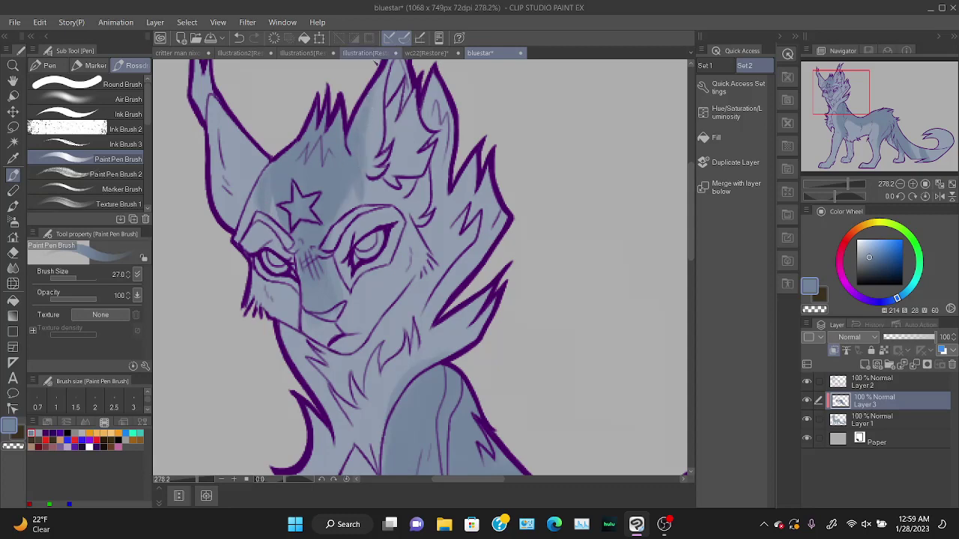
pyautogui.moveTo(362, 190); pyautogui.dragTo(382, 81)
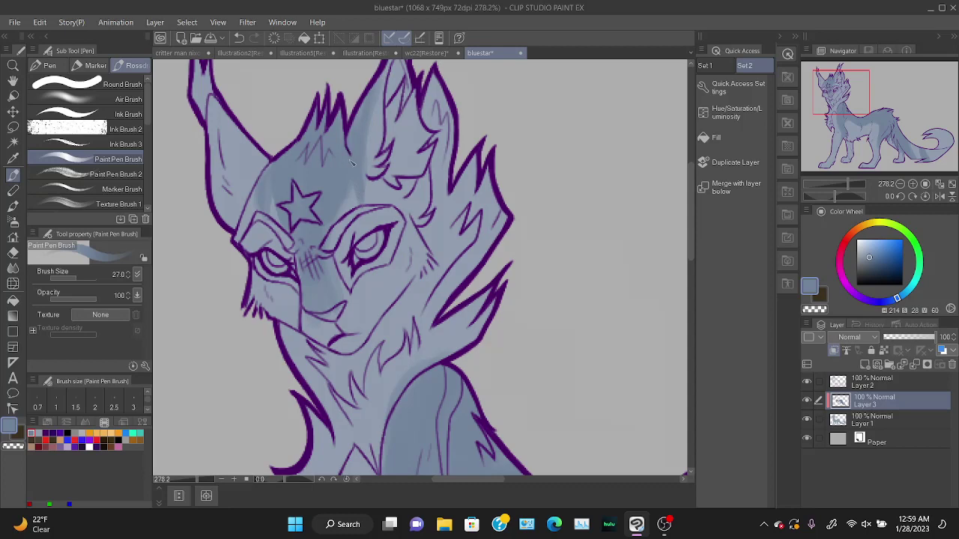
pyautogui.moveTo(363, 208); pyautogui.dragTo(367, 135)
pyautogui.hotkey('ctrl', 'z')
# Paint a curved dark blue stripe down the cheek from the outer corner of the larger eye, undoing and redrawing unsuitable strokes.
pyautogui.moveTo(404, 232); pyautogui.dragTo(382, 308)
pyautogui.hotkey('ctrl', 'z')
pyautogui.moveTo(404, 224)
pyautogui.mouseDown()
pyautogui.moveTo(390, 291)
pyautogui.moveTo(379, 299)
pyautogui.mouseUp()
pyautogui.moveTo(399, 242); pyautogui.dragTo(376, 304)
pyautogui.hotkey('ctrl', 'z')
pyautogui.moveTo(404, 237); pyautogui.dragTo(374, 310)
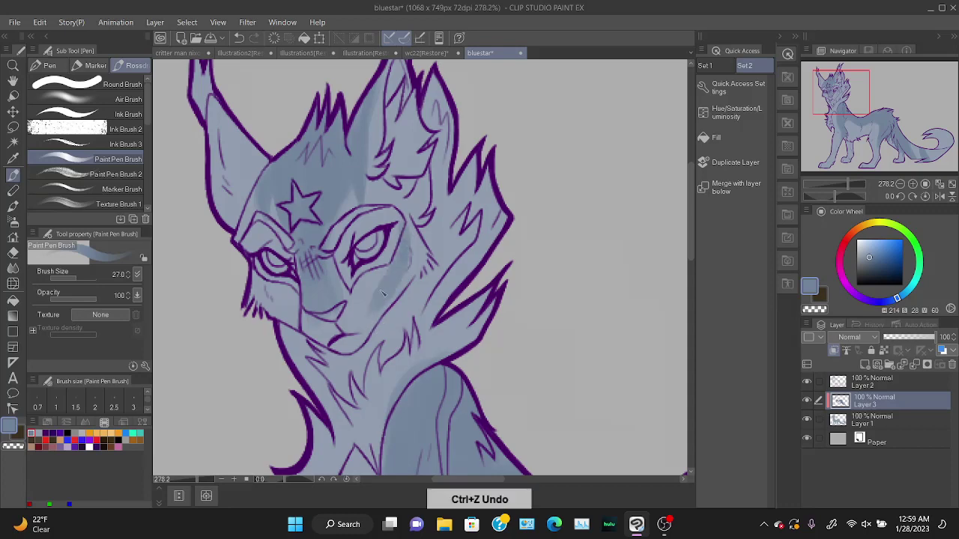
# Undo and redraw the curved dark blue stripe on the larger cheek, and add soft dark marks on the smaller cheek.
pyautogui.hotkey('ctrl', 'z')
pyautogui.moveTo(402, 235); pyautogui.dragTo(375, 310)
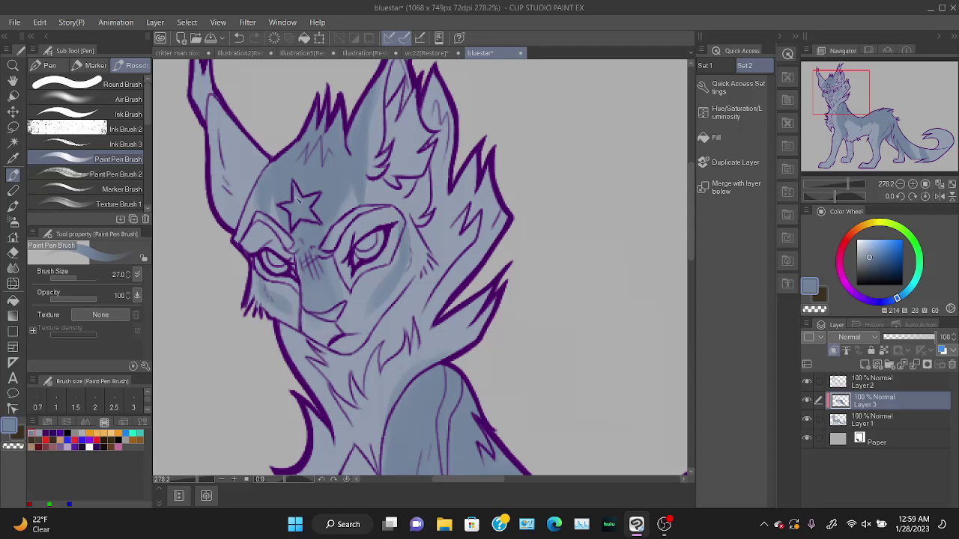
pyautogui.press('b')
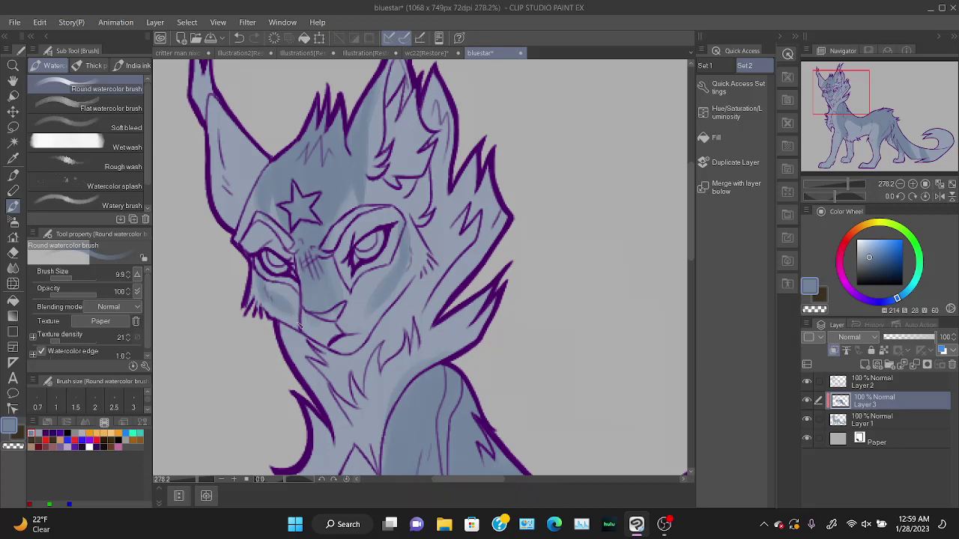
pyautogui.press('e')
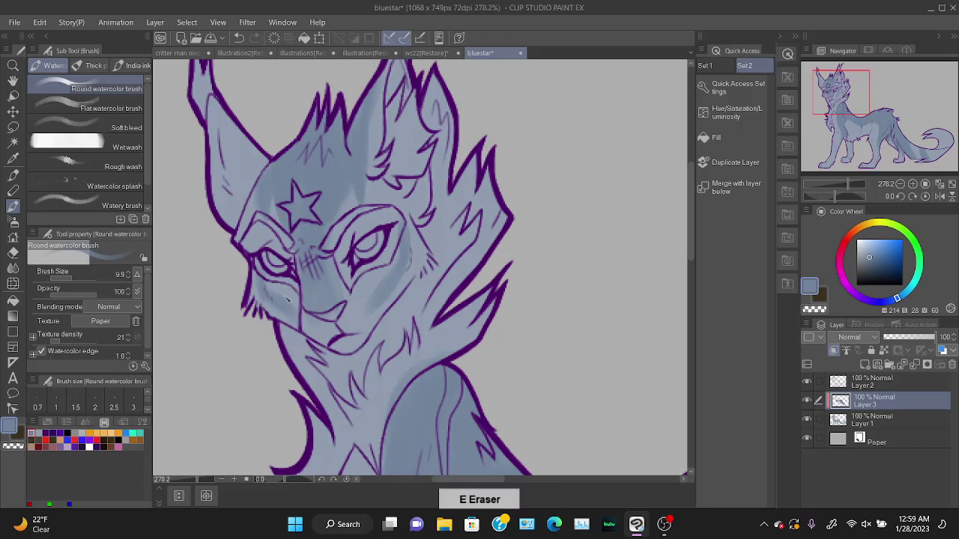
pyautogui.press('b')
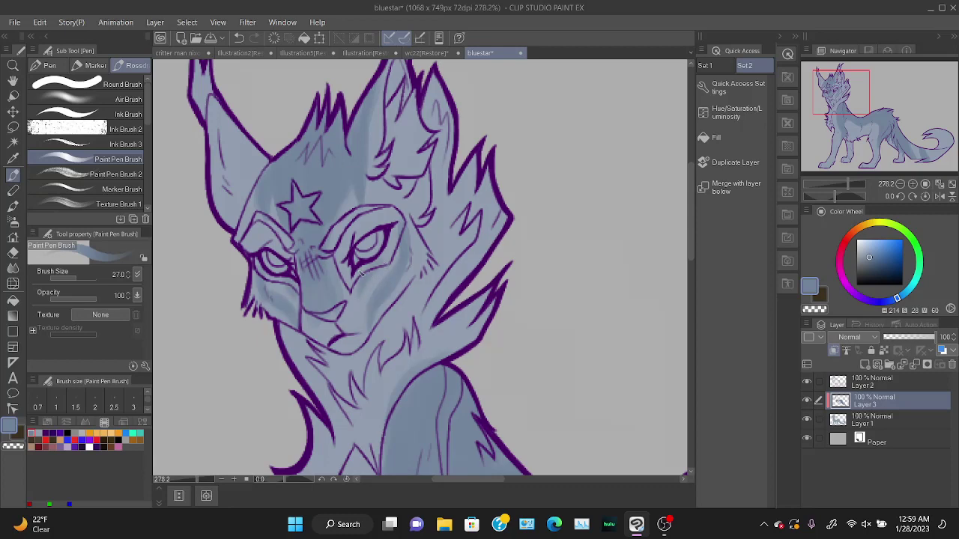
# Paint a dark blue stripe down the front of the shoulder and short curved stripes across the near front leg, undoing unsuitable strokes.
pyautogui.moveTo(843, 167); pyautogui.dragTo(841, 168)
pyautogui.moveTo(863, 102); pyautogui.dragTo(857, 92)
pyautogui.moveTo(847, 180); pyautogui.dragTo(843, 179)
pyautogui.moveTo(854, 122); pyautogui.dragTo(853, 138)
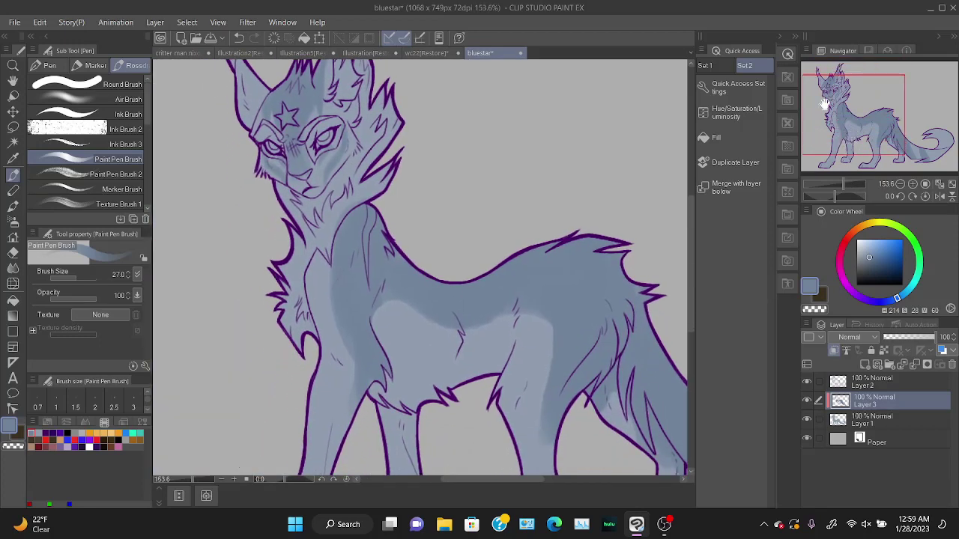
pyautogui.moveTo(325, 323)
pyautogui.mouseDown()
pyautogui.moveTo(325, 266)
pyautogui.moveTo(323, 299)
pyautogui.mouseUp()
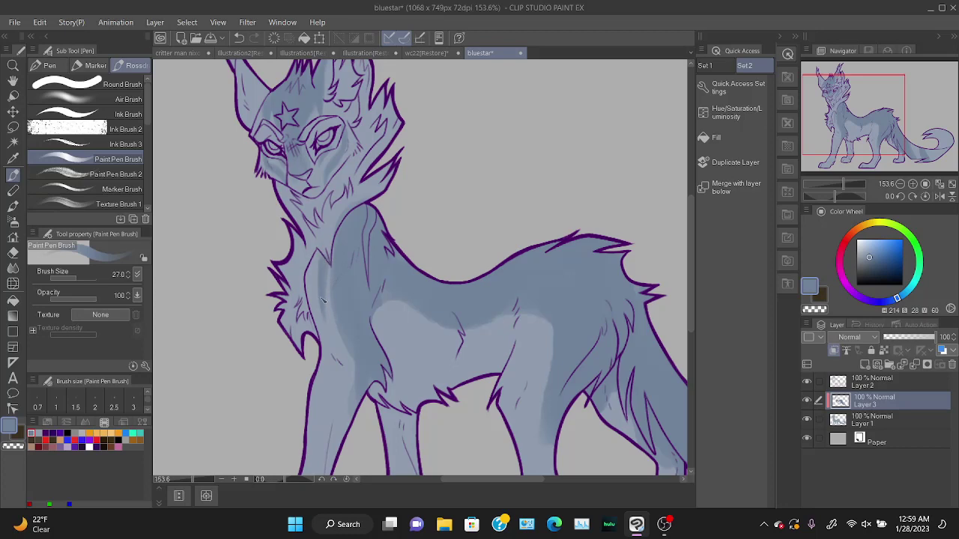
pyautogui.moveTo(338, 336); pyautogui.dragTo(335, 369)
pyautogui.hotkey('ctrl', 'z')
pyautogui.moveTo(315, 406)
pyautogui.mouseDown()
pyautogui.moveTo(351, 369)
pyautogui.moveTo(314, 410)
pyautogui.moveTo(333, 396)
pyautogui.mouseUp()
pyautogui.hotkey('ctrl', 'z')
pyautogui.moveTo(310, 433); pyautogui.dragTo(327, 428)
pyautogui.hotkey('ctrl', 'z')
pyautogui.hotkey('ctrl', 'z')
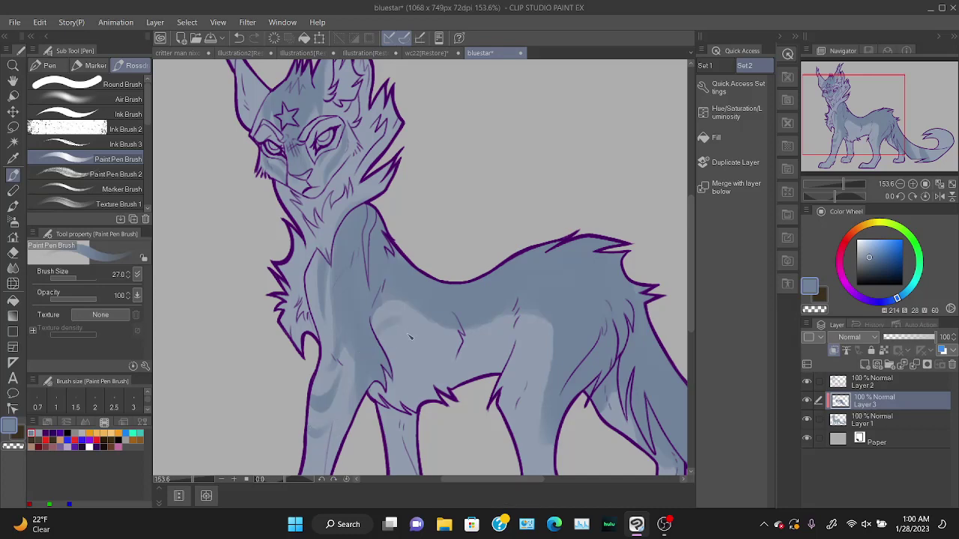
# Paint a wavy dark blue stripe along the light flank from behind the shoulder towards the hind leg.
pyautogui.moveTo(377, 321); pyautogui.dragTo(457, 358)
pyautogui.hotkey('ctrl', 'z')
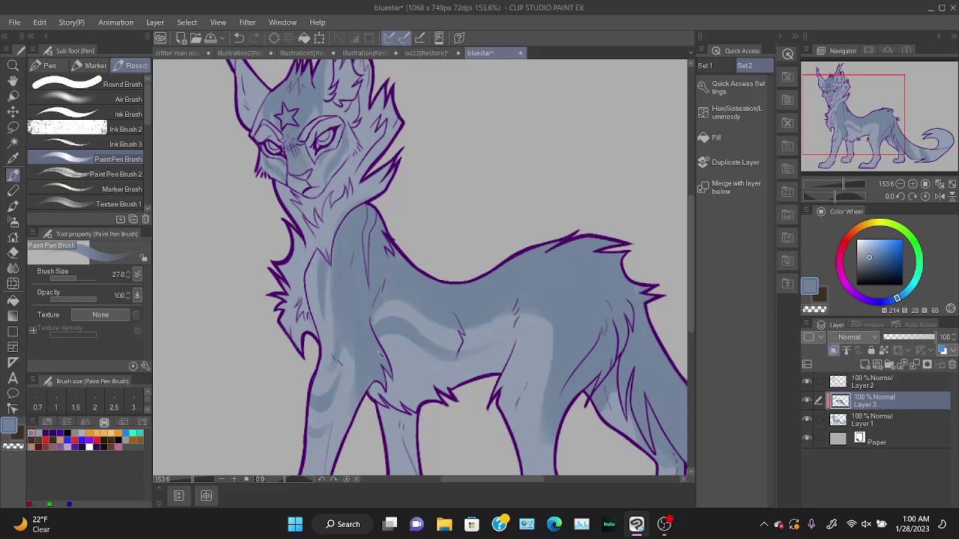
pyautogui.moveTo(381, 352); pyautogui.dragTo(416, 367)
pyautogui.hotkey('ctrl', 'z')
pyautogui.press('e')
pyautogui.moveTo(578, 302); pyautogui.dragTo(562, 336)
pyautogui.hotkey('ctrl', 'z')
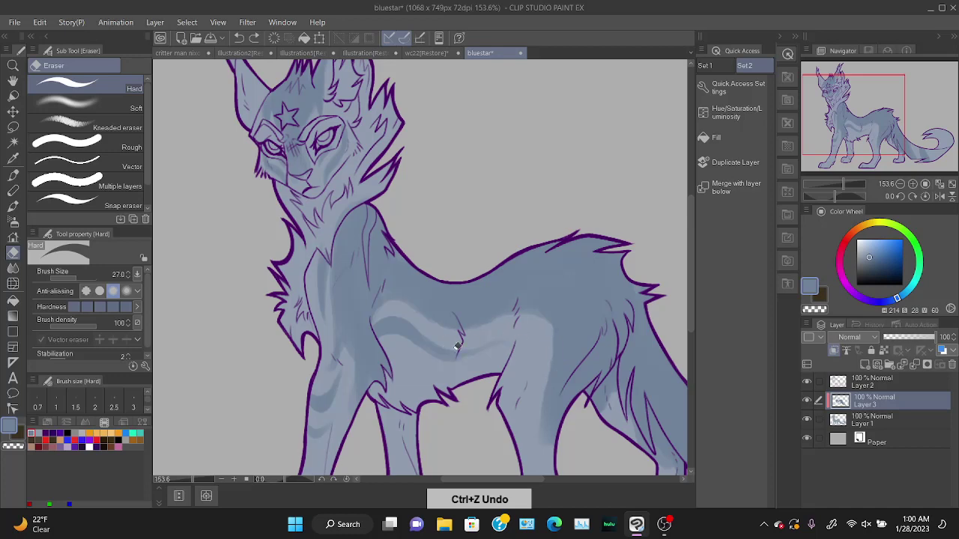
pyautogui.click(120, 105)
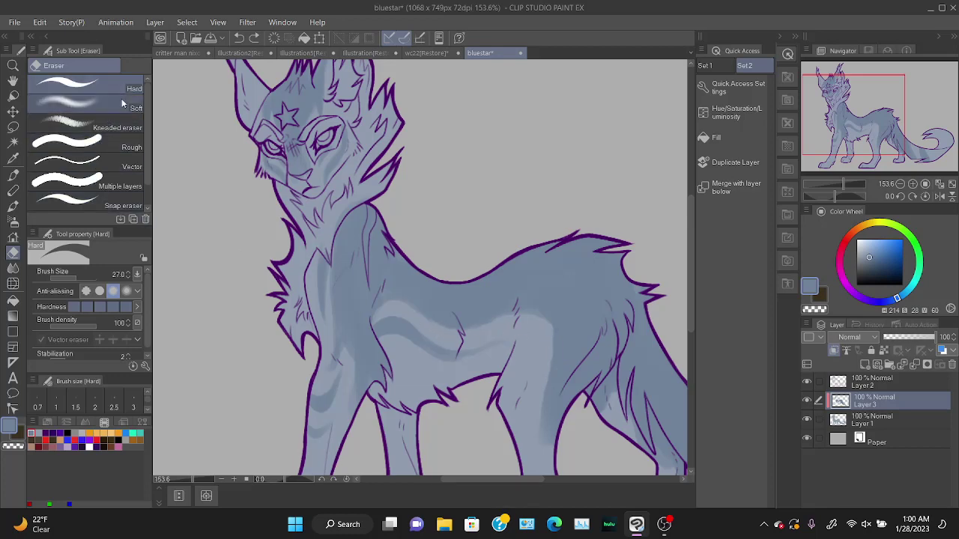
pyautogui.hotkey('ctrl', 'z')
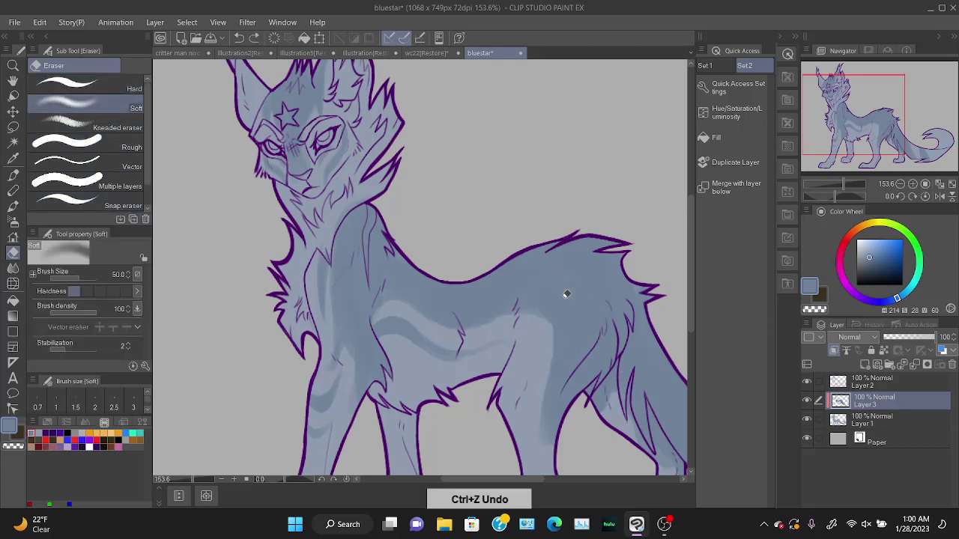
# Cut a curved light stripe up into the dark haunch using the Paint Pen Brush with transparent colour, undoing and redrawing unsuitable strokes.
pyautogui.press('b')
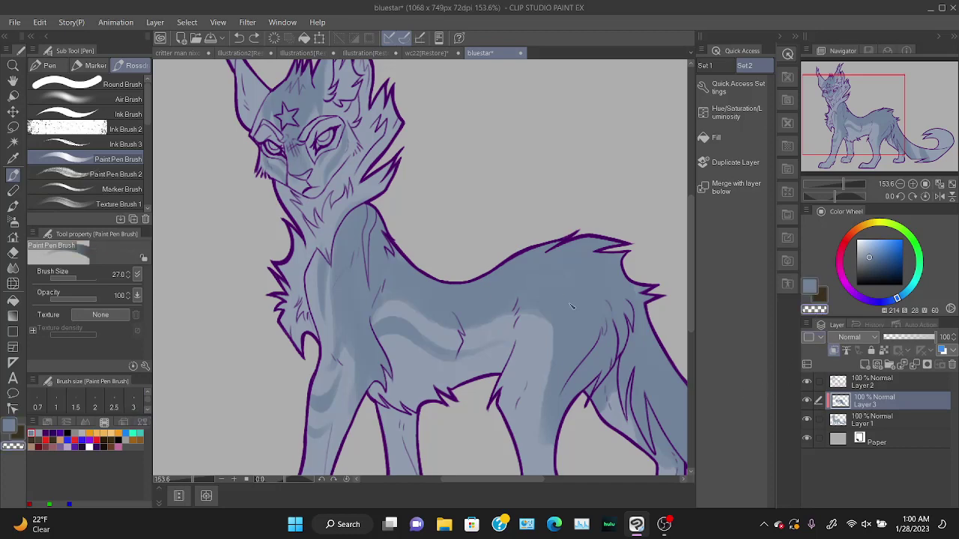
pyautogui.hotkey('ctrl', 'z')
pyautogui.moveTo(552, 380); pyautogui.dragTo(573, 313)
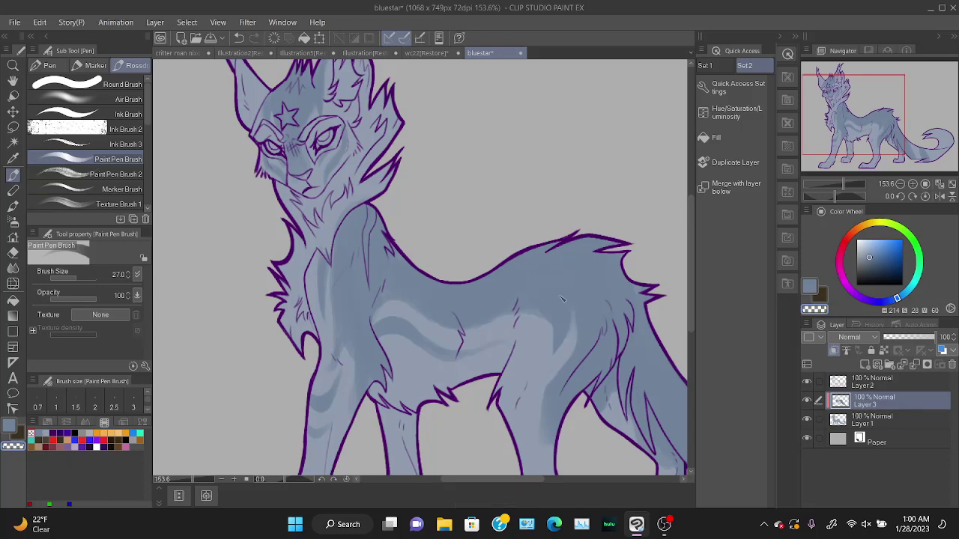
pyautogui.hotkey('ctrl', 'z')
pyautogui.hotkey('ctrl', 'z')
pyautogui.moveTo(553, 372); pyautogui.dragTo(562, 306)
pyautogui.hotkey('ctrl', 'z')
pyautogui.moveTo(553, 367); pyautogui.dragTo(553, 294)
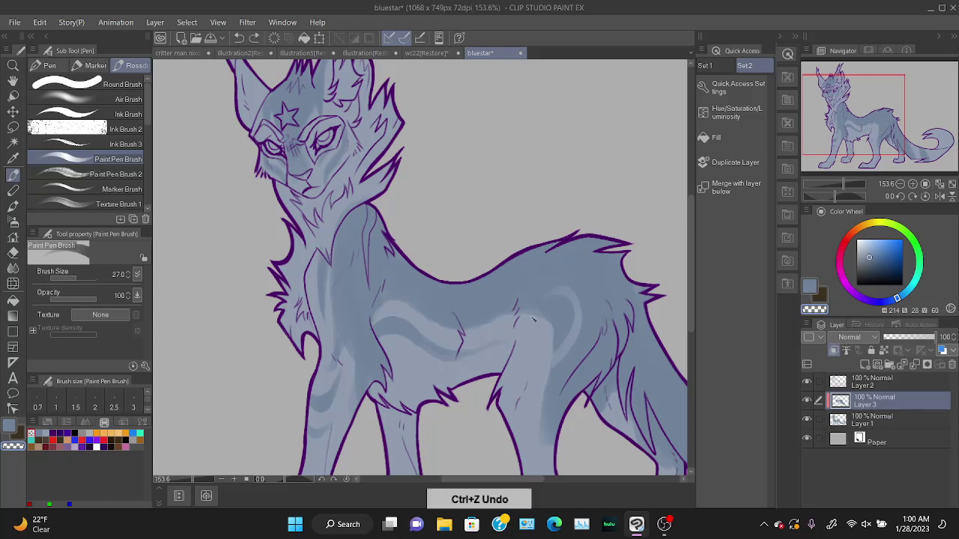
pyautogui.hotkey('ctrl', 'z')
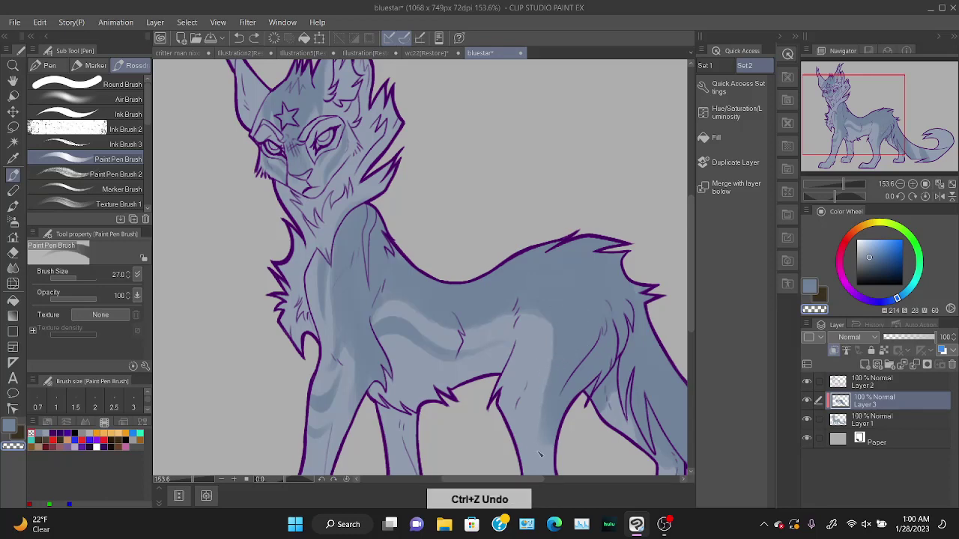
pyautogui.moveTo(551, 378); pyautogui.dragTo(576, 288)
pyautogui.moveTo(566, 334); pyautogui.dragTo(574, 282)
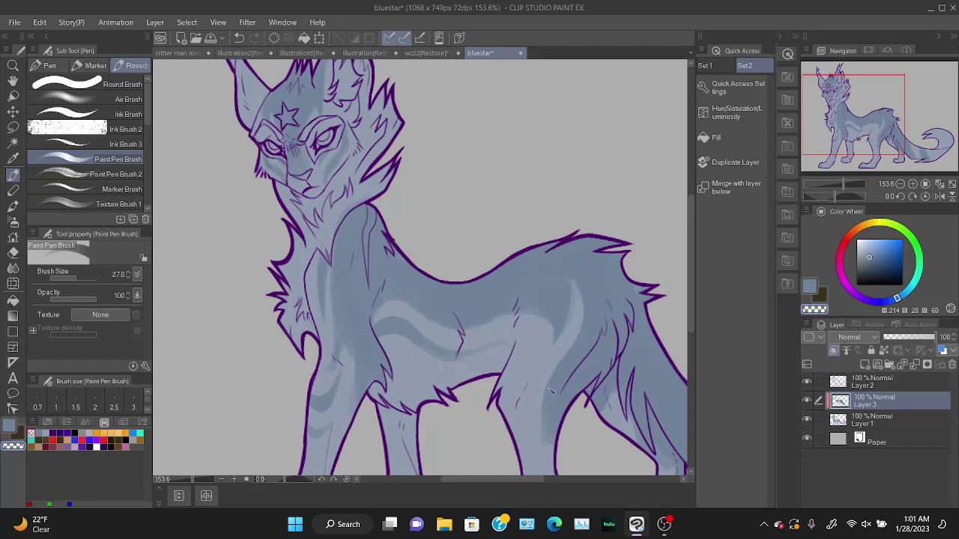
# Clear a second light streak along the rear of the near thigh with transparent colour, leaving a tapered dark stripe beside it.
pyautogui.moveTo(549, 391); pyautogui.dragTo(593, 341)
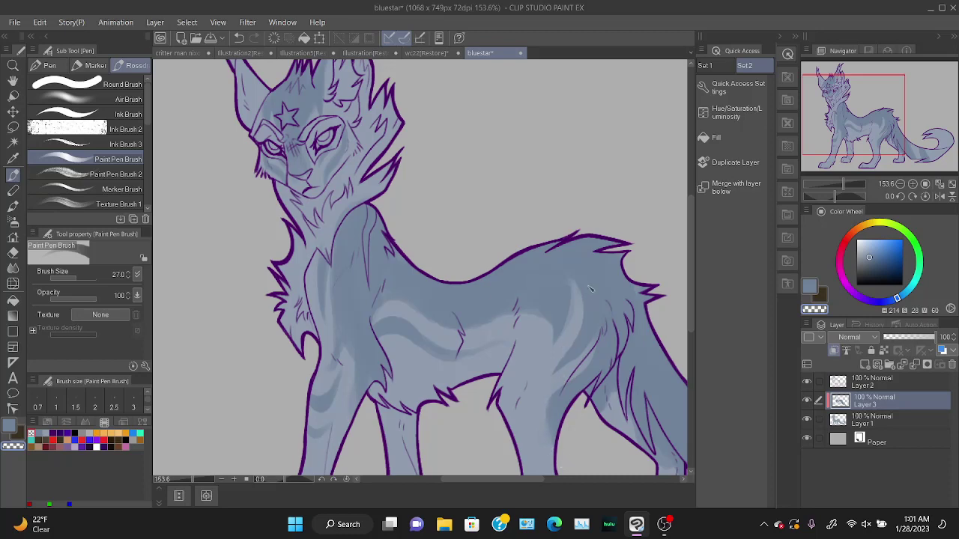
pyautogui.moveTo(589, 344); pyautogui.dragTo(590, 286)
pyautogui.hotkey('ctrl', 'z')
pyautogui.moveTo(589, 344)
pyautogui.mouseDown()
pyautogui.moveTo(584, 291)
pyautogui.moveTo(579, 351)
pyautogui.mouseUp()
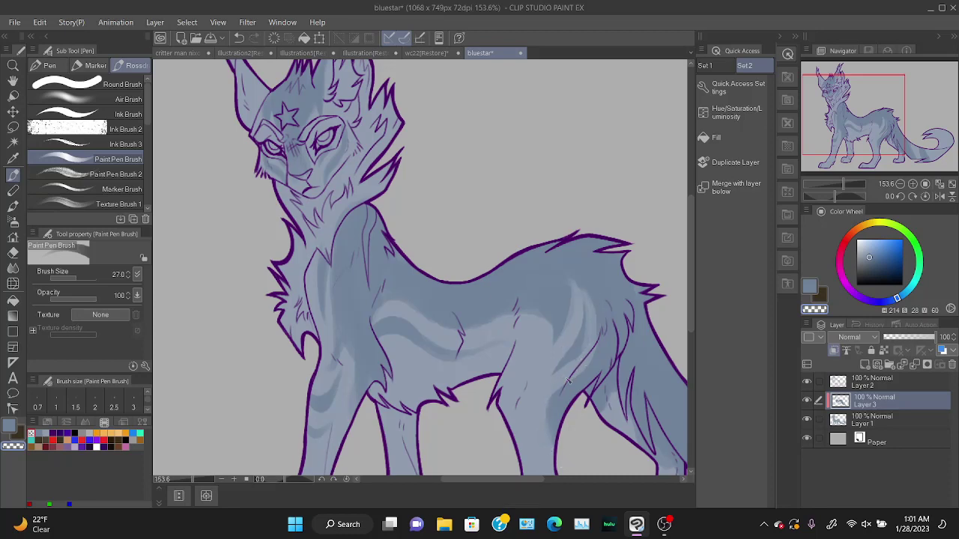
pyautogui.hotkey('ctrl', 'z')
pyautogui.moveTo(582, 296); pyautogui.dragTo(565, 357)
pyautogui.hotkey('ctrl', 'z')
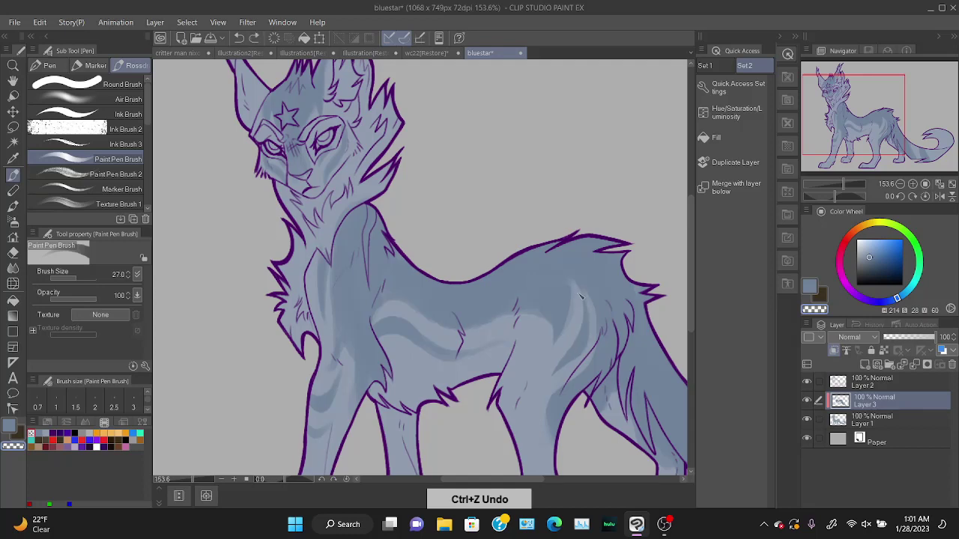
pyautogui.moveTo(589, 302); pyautogui.dragTo(578, 358)
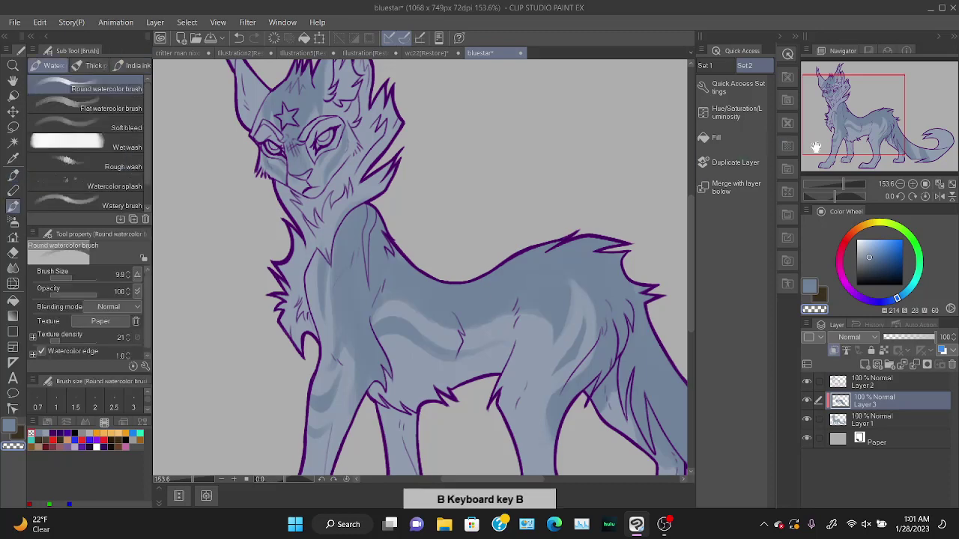
# Erase the dark blue band across the middle of the tail with the hard eraser at size 27.
pyautogui.press('e')
pyautogui.scroll(5, 377, 204)
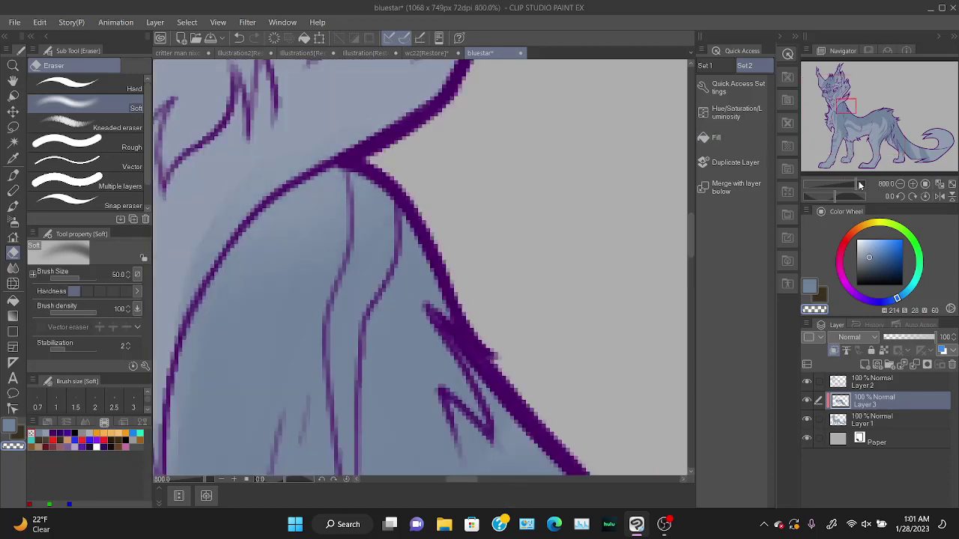
pyautogui.scroll(-5, 430, 184)
pyautogui.hotkey('ctrl', 'z')
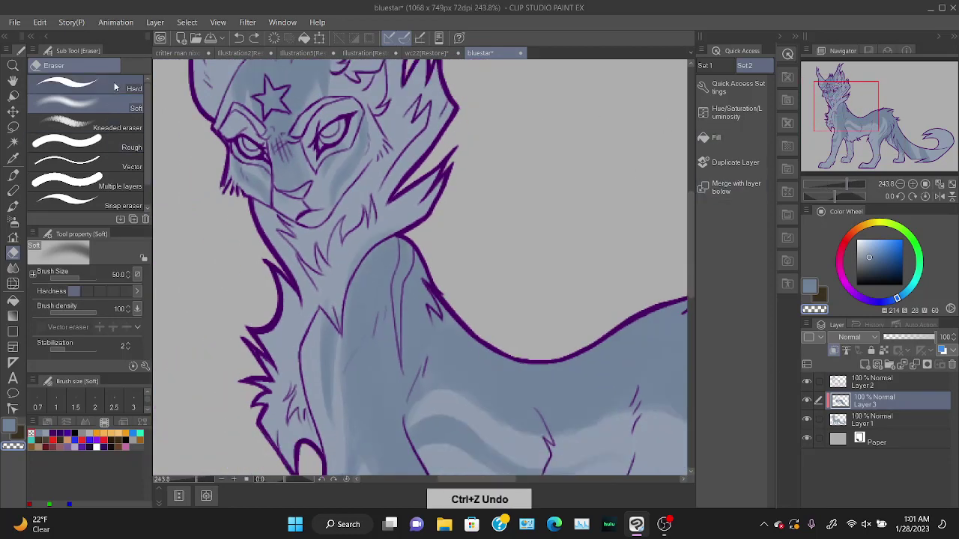
pyautogui.click(113, 88)
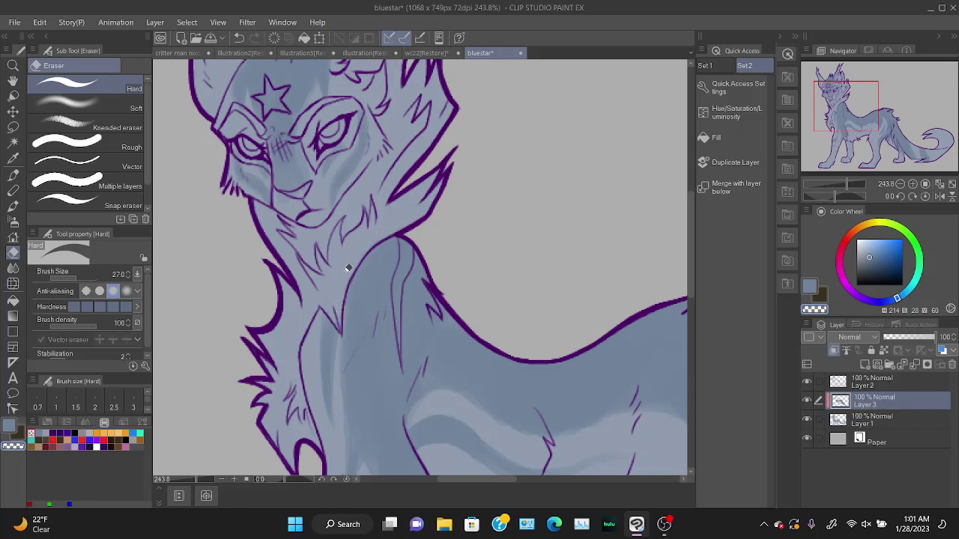
pyautogui.moveTo(868, 113); pyautogui.dragTo(892, 141)
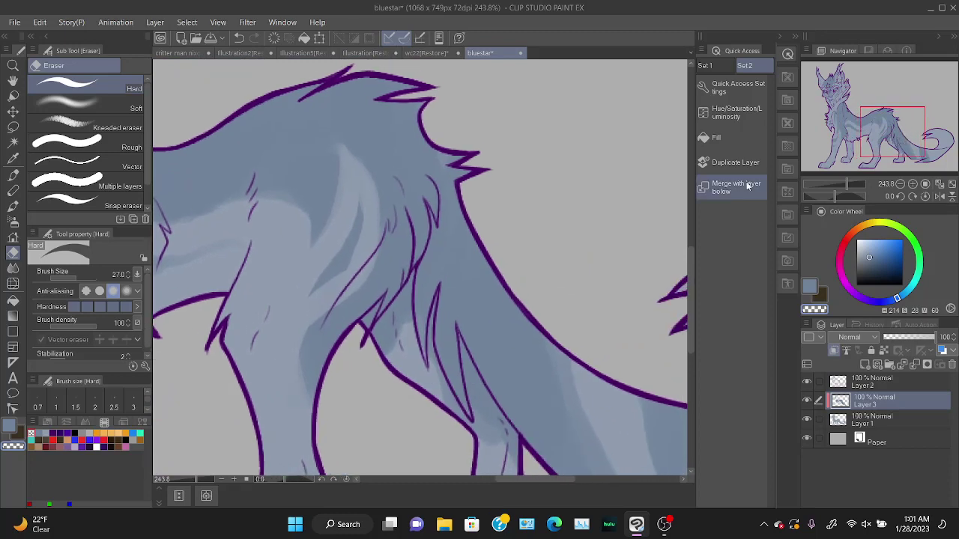
pyautogui.moveTo(855, 185); pyautogui.dragTo(838, 184)
pyautogui.press('b')
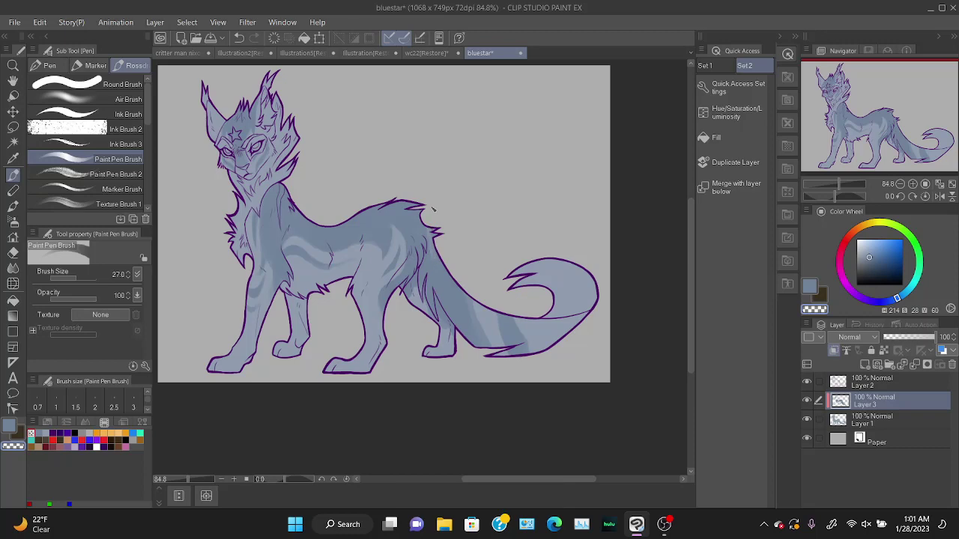
pyautogui.scroll(-1, 435, 213)
pyautogui.hotkey('ctrl', 'z')
pyautogui.scroll(2, 454, 209)
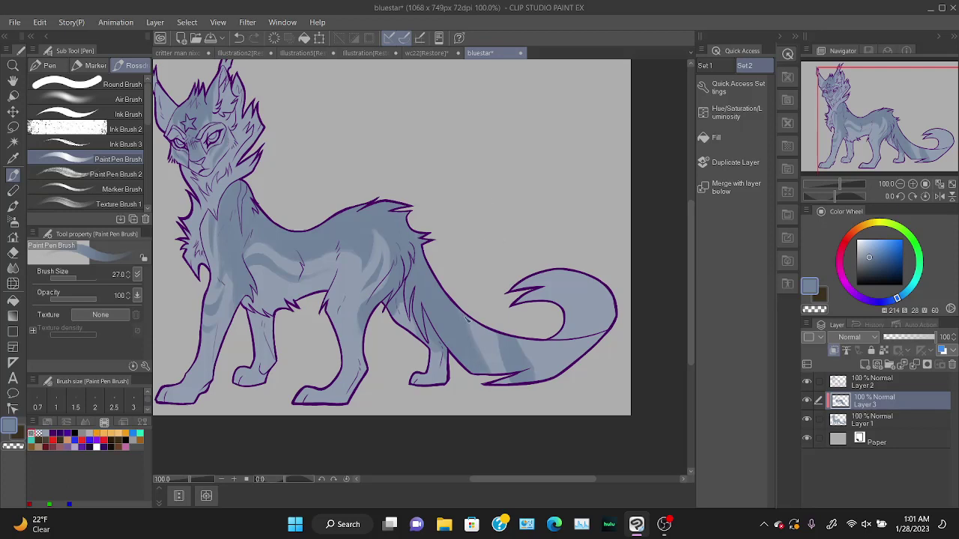
pyautogui.press('e')
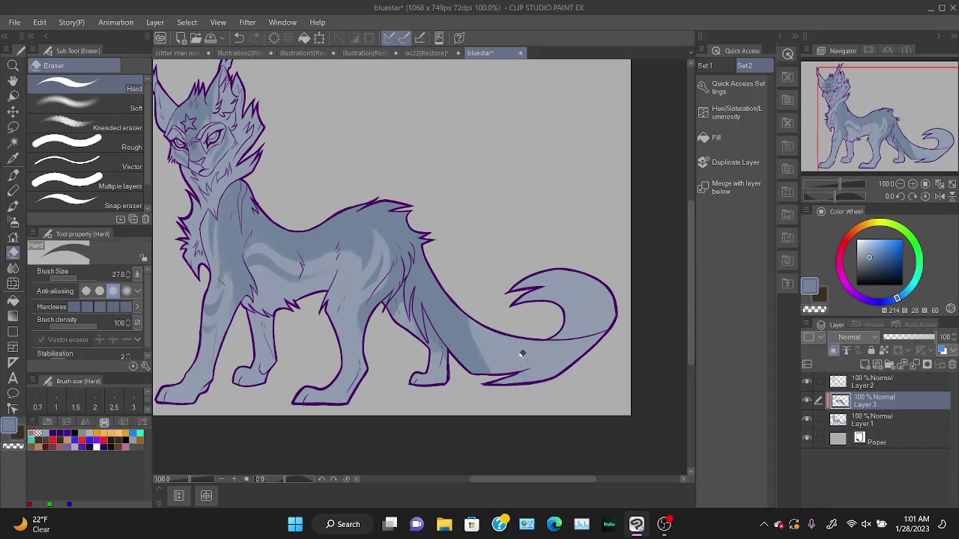
# Paint tapered dark blue stripes across the middle of the tail and bands on its curled end with the brush at size 51.5.
pyautogui.press('b')
pyautogui.moveTo(84, 277); pyautogui.dragTo(80, 281)
pyautogui.moveTo(473, 320); pyautogui.dragTo(500, 359)
pyautogui.hotkey('ctrl', 'z')
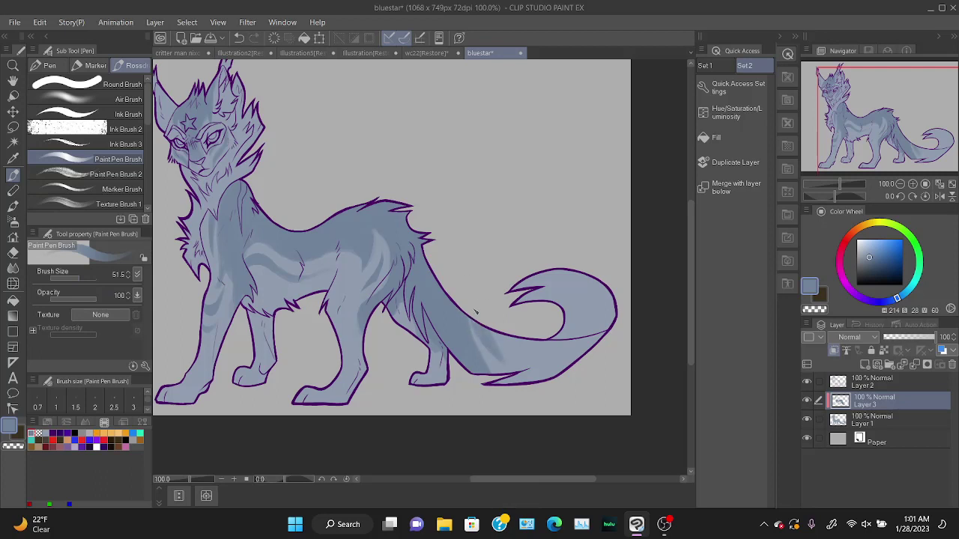
pyautogui.moveTo(500, 315)
pyautogui.mouseDown()
pyautogui.moveTo(547, 375)
pyautogui.moveTo(503, 330)
pyautogui.moveTo(530, 368)
pyautogui.moveTo(515, 342)
pyautogui.mouseUp()
pyautogui.moveTo(552, 382)
pyautogui.mouseDown()
pyautogui.moveTo(534, 349)
pyautogui.moveTo(509, 371)
pyautogui.mouseUp()
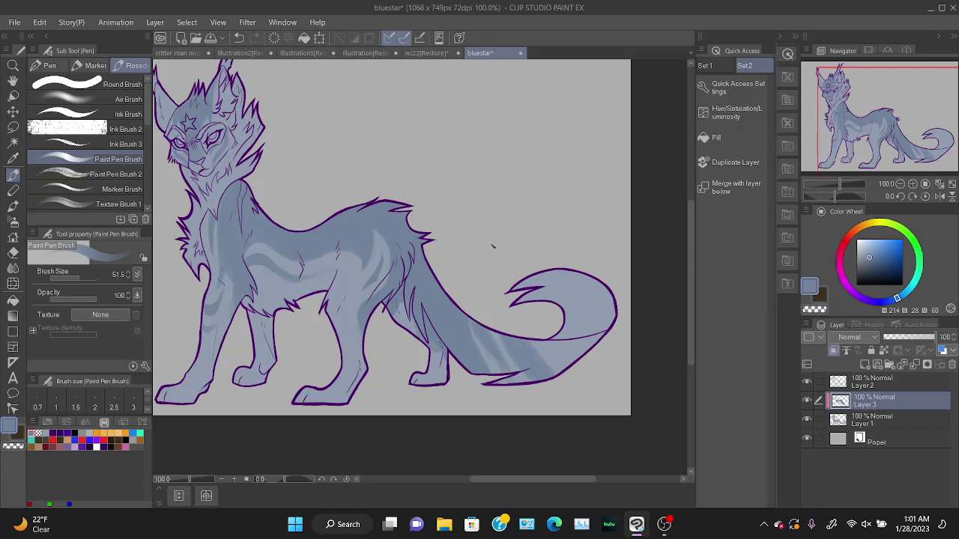
pyautogui.moveTo(484, 336); pyautogui.dragTo(515, 399)
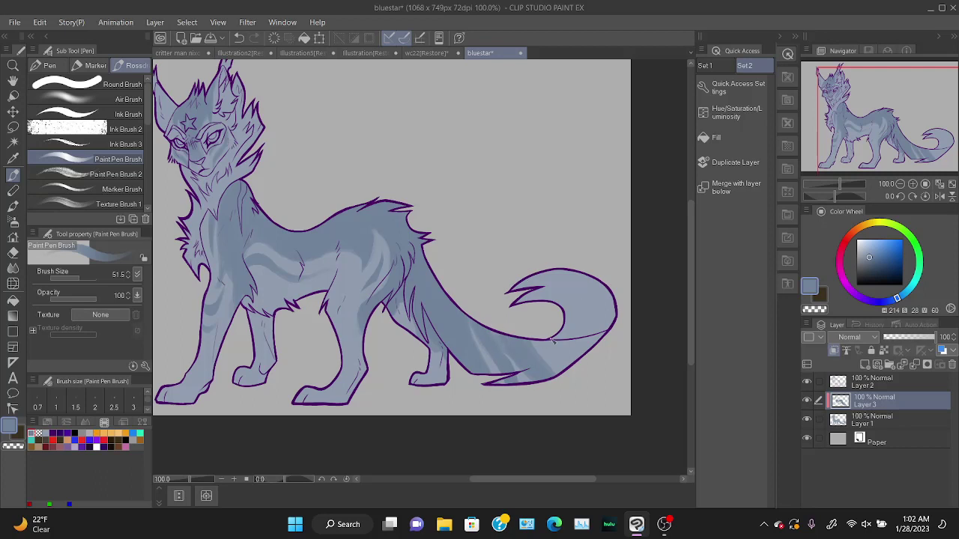
pyautogui.moveTo(563, 308)
pyautogui.mouseDown()
pyautogui.moveTo(598, 294)
pyautogui.moveTo(553, 333)
pyautogui.moveTo(600, 298)
pyautogui.moveTo(556, 325)
pyautogui.mouseUp()
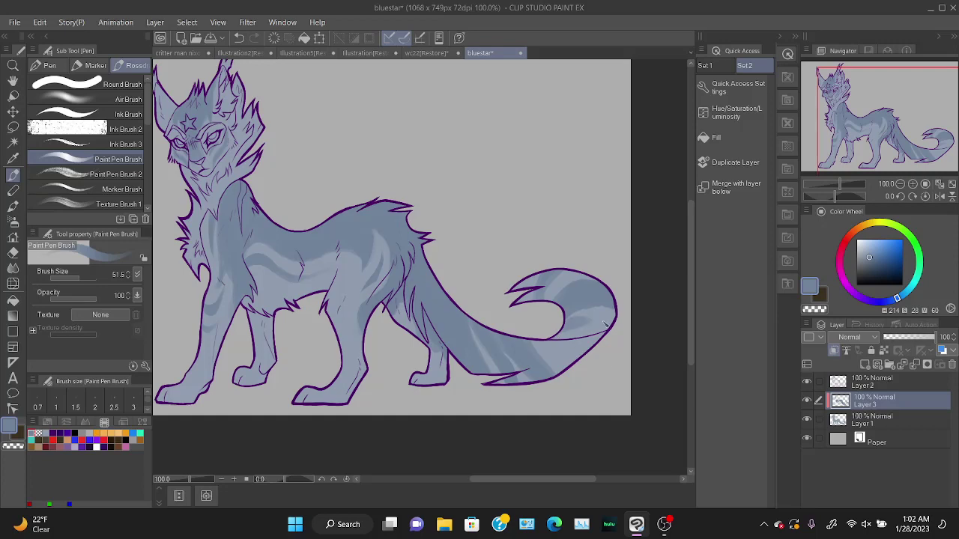
# Check the markings on the cat's head and body, and save the drawing.
pyautogui.moveTo(889, 123); pyautogui.dragTo(831, 96)
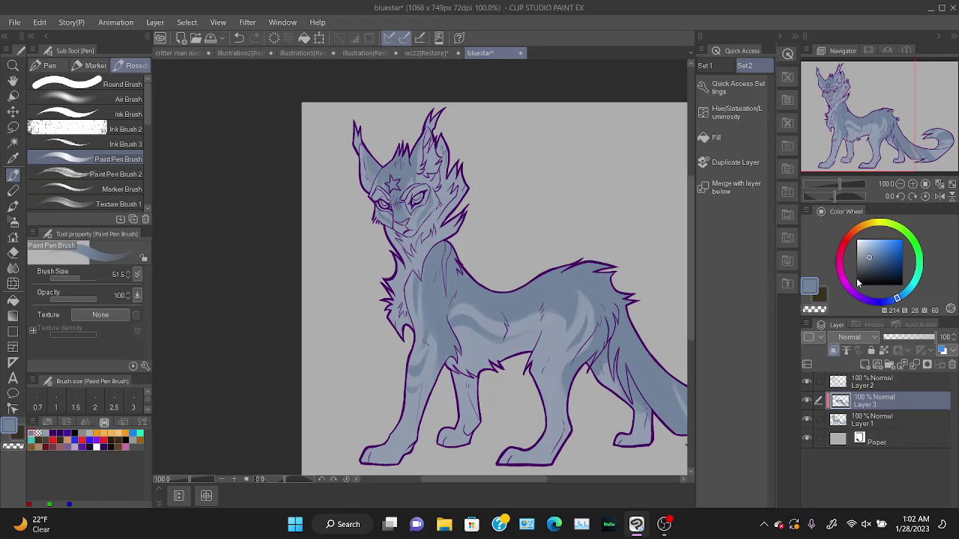
pyautogui.moveTo(887, 108); pyautogui.dragTo(888, 104)
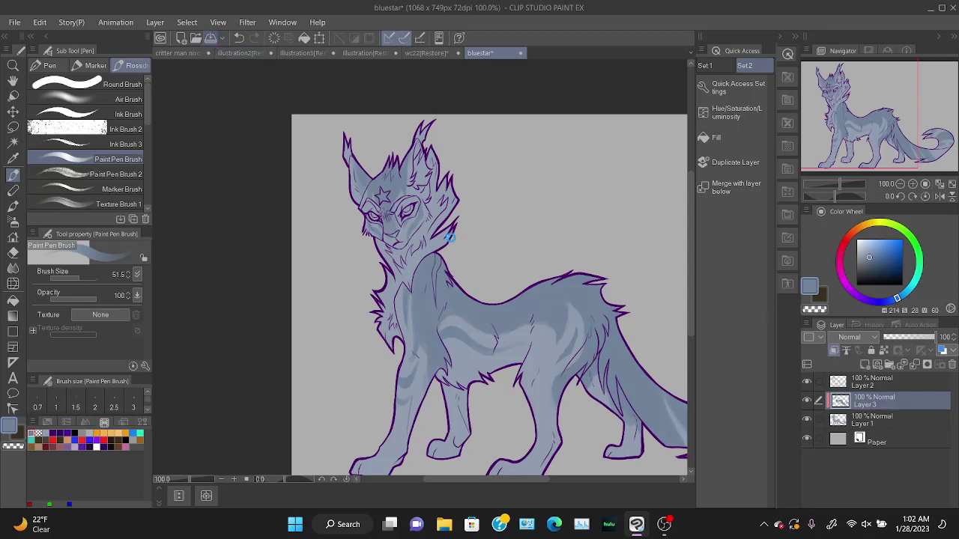
pyautogui.hotkey('ctrl', 's')
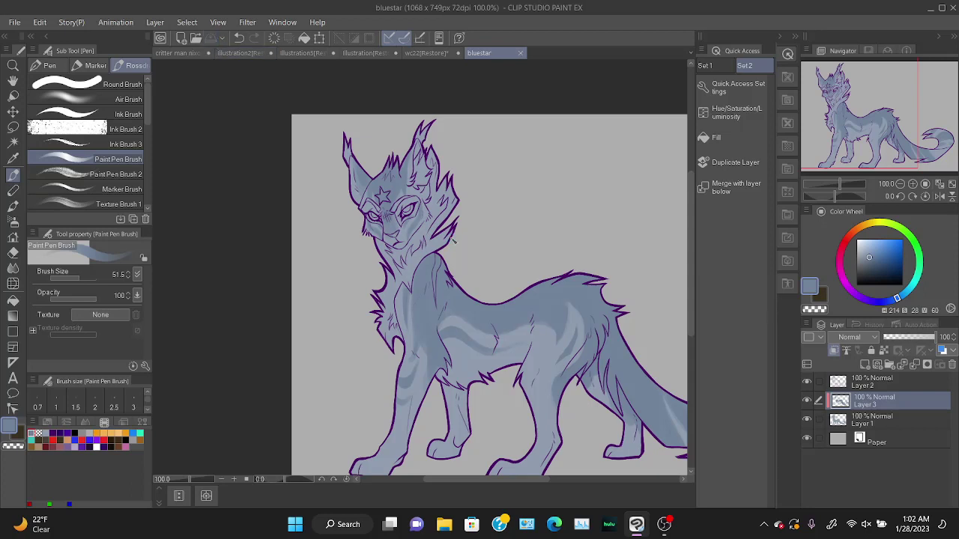
pyautogui.moveTo(884, 129); pyautogui.dragTo(897, 145)
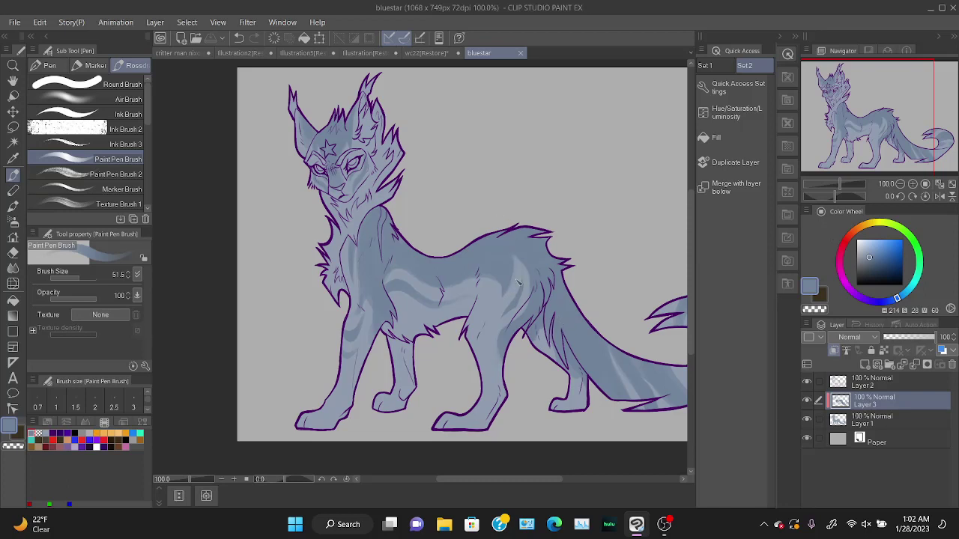
pyautogui.moveTo(519, 273); pyautogui.dragTo(521, 281)
pyautogui.hotkey('ctrl', 'z')
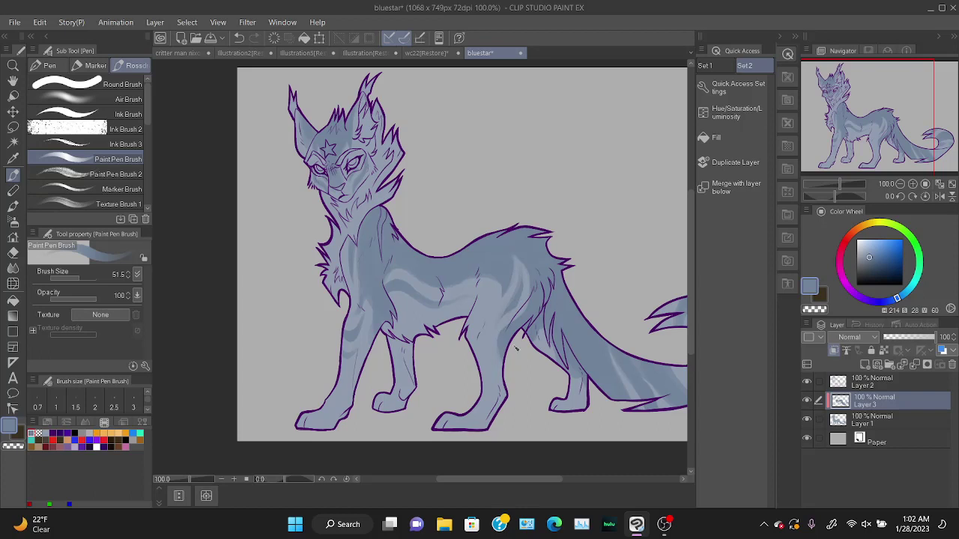
pyautogui.hotkey('ctrl', 'z')
pyautogui.hotkey('ctrl', 'z')
# Add a new clipped layer directly above the base colour layer and pick a pale blue-grey with hue 214, saturation 5, value 87.
pyautogui.click(869, 416)
pyautogui.click(865, 365)
pyautogui.moveTo(867, 251); pyautogui.dragTo(859, 246)
pyautogui.moveTo(836, 112); pyautogui.dragTo(824, 102)
pyautogui.hotkey('ctrl', '+')
pyautogui.hotkey('ctrl', '+')
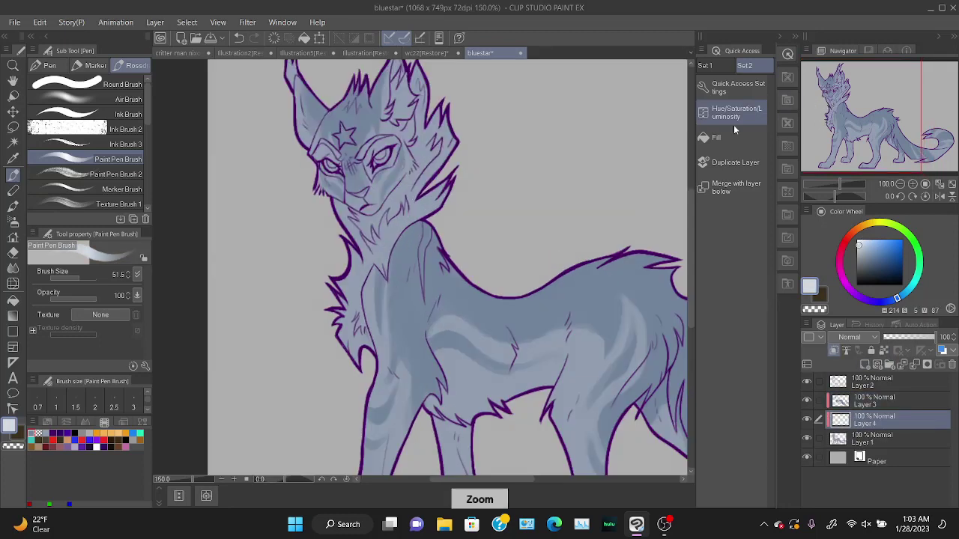
pyautogui.hotkey('ctrl', 'z')
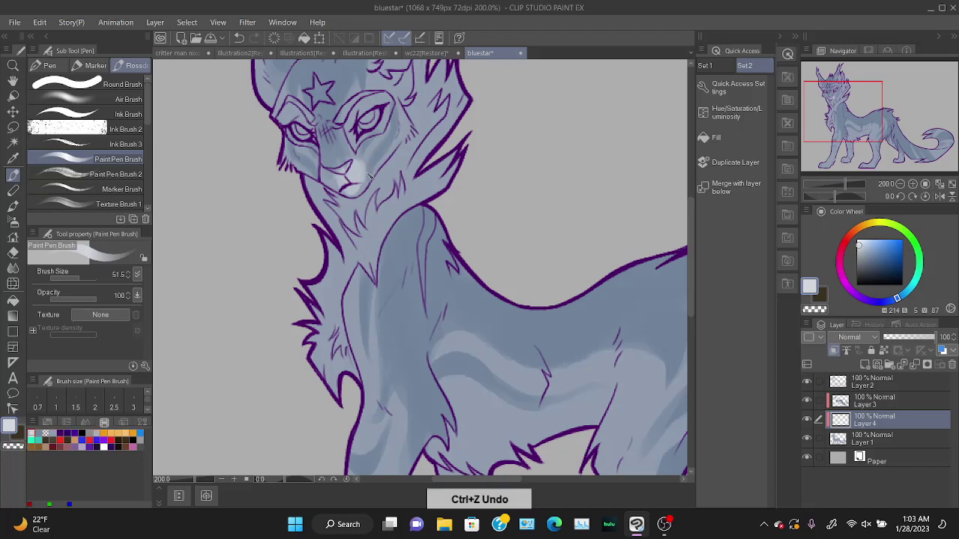
pyautogui.moveTo(374, 171); pyautogui.dragTo(369, 176)
pyautogui.hotkey('ctrl', 'z')
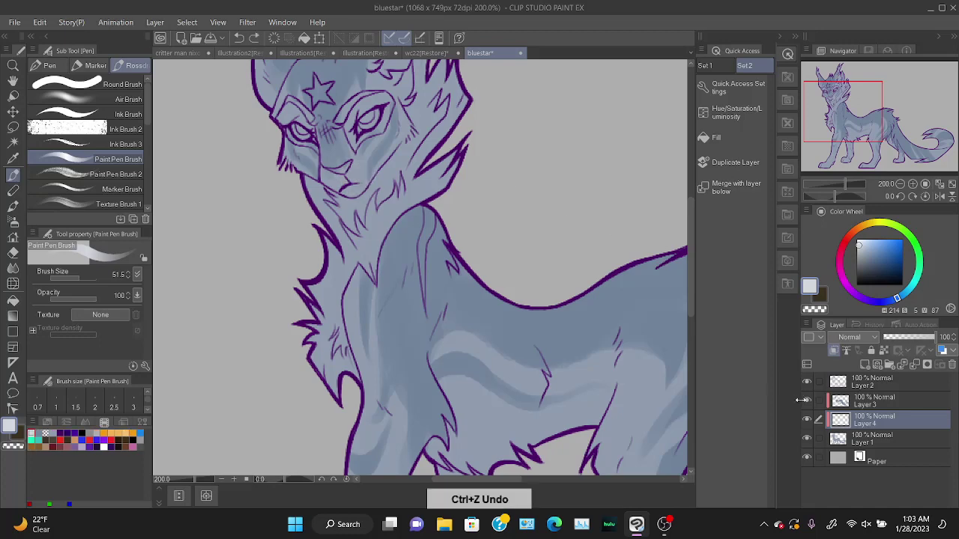
# Hide the layer holding the dark striped markings, Layer 3, keeping the line art visible.
pyautogui.click(807, 382)
pyautogui.click(807, 382)
pyautogui.click(807, 401)
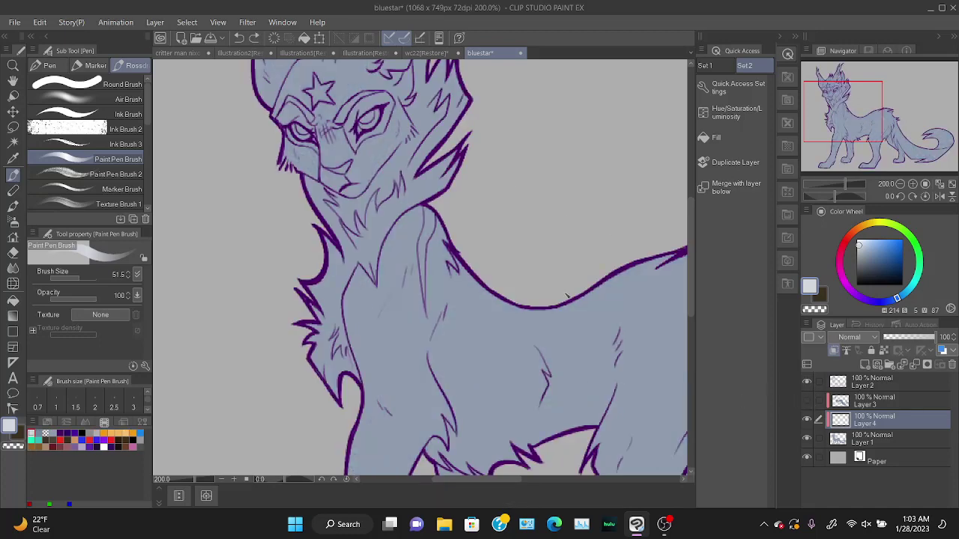
# Paint the cat's muzzle, chin and both cheeks pale blue-grey with the Paint Pen Brush at size 51.5.
pyautogui.moveTo(352, 184)
pyautogui.mouseDown()
pyautogui.moveTo(359, 168)
pyautogui.moveTo(358, 187)
pyautogui.moveTo(329, 166)
pyautogui.mouseUp()
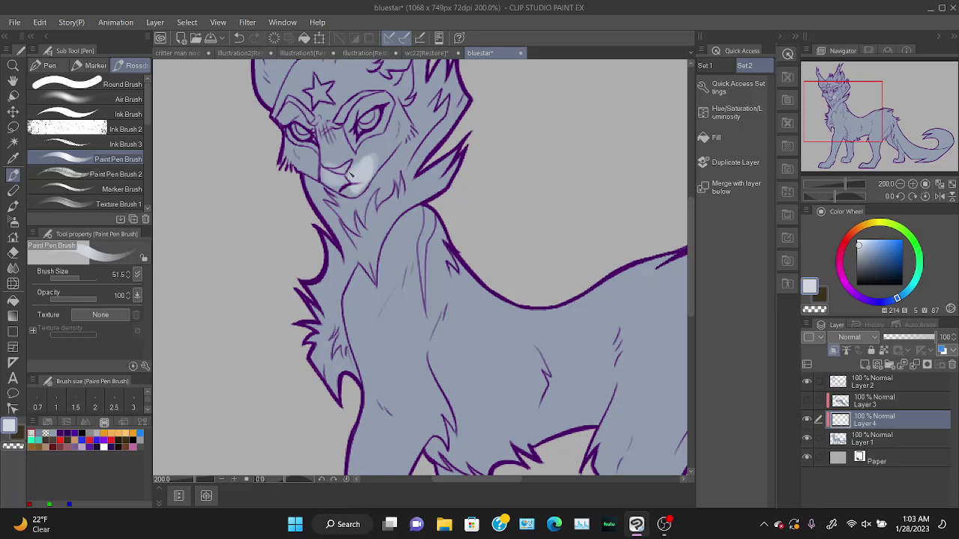
pyautogui.moveTo(395, 142)
pyautogui.mouseDown()
pyautogui.moveTo(361, 173)
pyautogui.moveTo(395, 136)
pyautogui.mouseUp()
pyautogui.moveTo(345, 188); pyautogui.dragTo(335, 184)
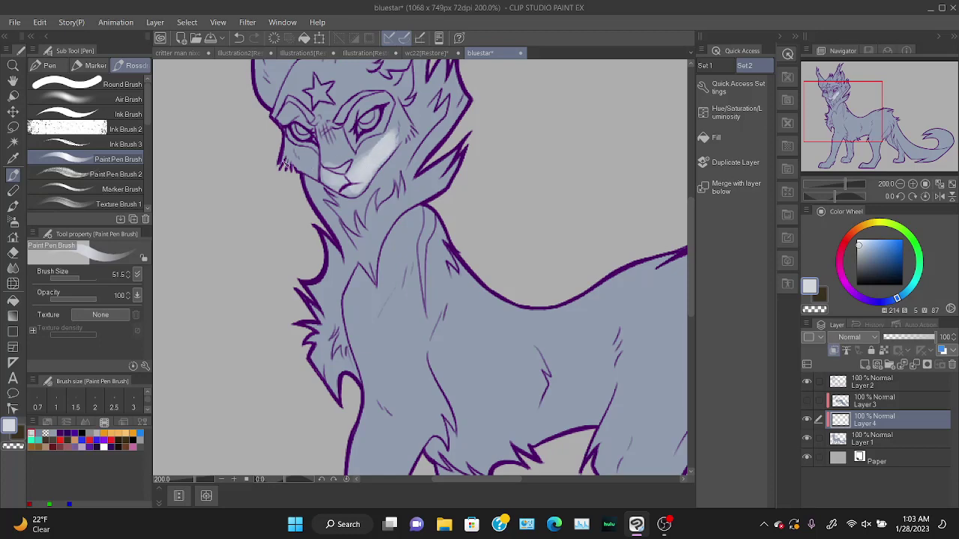
pyautogui.moveTo(289, 160); pyautogui.dragTo(349, 188)
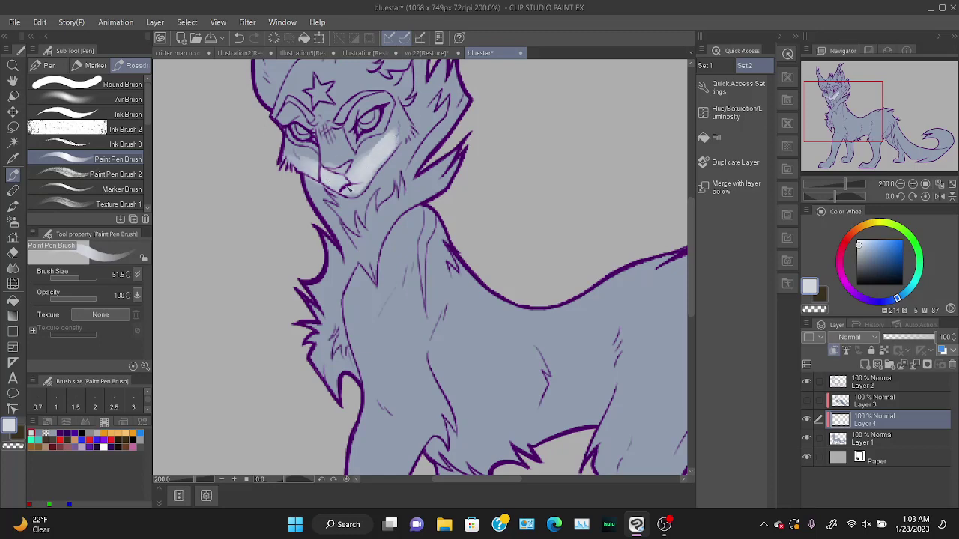
pyautogui.moveTo(288, 160); pyautogui.dragTo(337, 190)
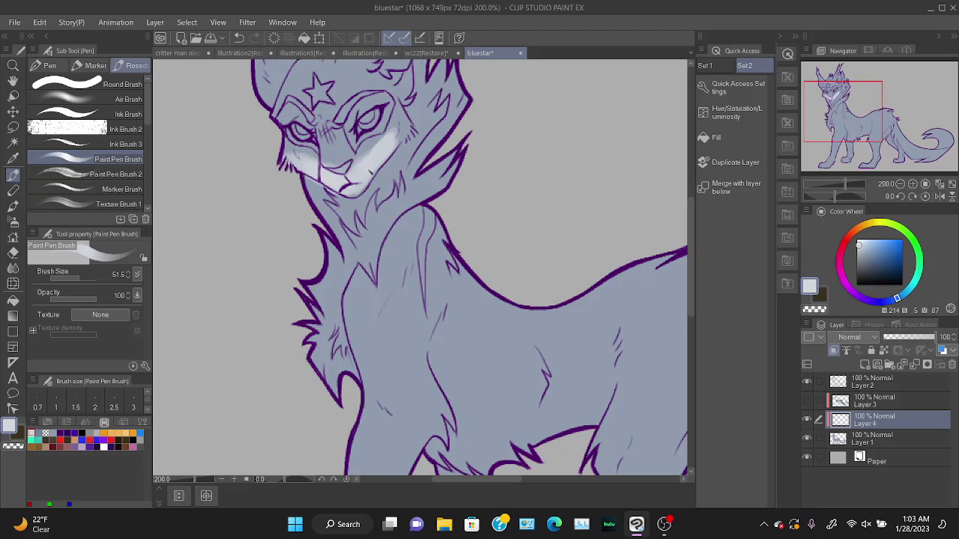
pyautogui.moveTo(404, 113)
pyautogui.mouseDown()
pyautogui.moveTo(396, 154)
pyautogui.moveTo(360, 160)
pyautogui.mouseUp()
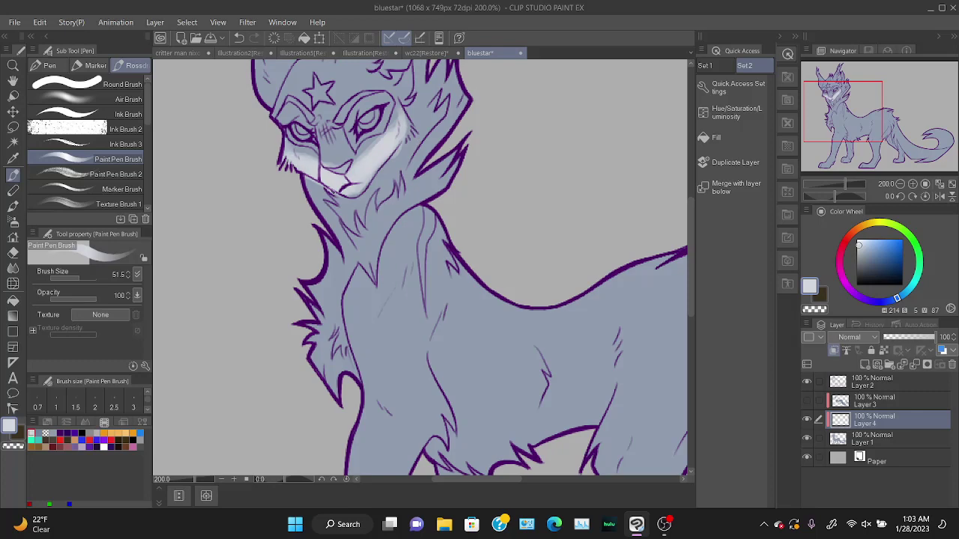
pyautogui.moveTo(330, 178); pyautogui.dragTo(346, 218)
pyautogui.moveTo(371, 178); pyautogui.dragTo(352, 224)
pyautogui.moveTo(373, 199)
pyautogui.mouseDown()
pyautogui.moveTo(364, 235)
pyautogui.moveTo(328, 299)
pyautogui.mouseUp()
pyautogui.moveTo(349, 252)
pyautogui.mouseDown()
pyautogui.moveTo(323, 323)
pyautogui.moveTo(331, 383)
pyautogui.mouseUp()
pyautogui.moveTo(319, 288); pyautogui.dragTo(313, 330)
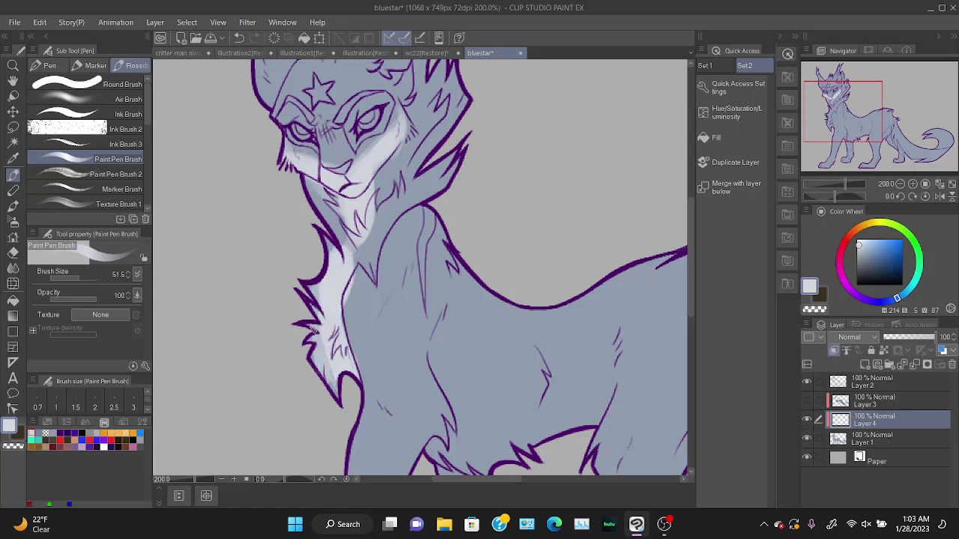
pyautogui.hotkey('ctrl', 'z')
pyautogui.hotkey('ctrl', 'z')
pyautogui.hotkey('ctrl', 'z')
pyautogui.hotkey('ctrl', 'z')
pyautogui.hotkey('ctrl', 'z')
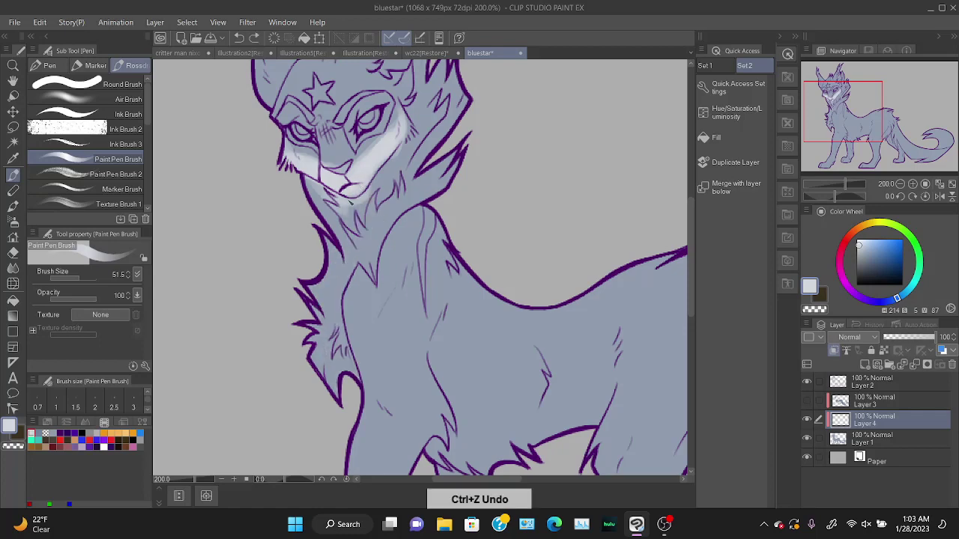
# Paint the throat fur pale blue-grey from under the chin to the pointed neck tuft, and extend the colour along the jaw edge.
pyautogui.moveTo(350, 201)
pyautogui.mouseDown()
pyautogui.moveTo(371, 217)
pyautogui.moveTo(362, 274)
pyautogui.mouseUp()
pyautogui.moveTo(312, 183)
pyautogui.mouseDown()
pyautogui.moveTo(345, 207)
pyautogui.moveTo(398, 151)
pyautogui.mouseUp()
pyautogui.hotkey('ctrl', 'z')
pyautogui.hotkey('ctrl', 'z')
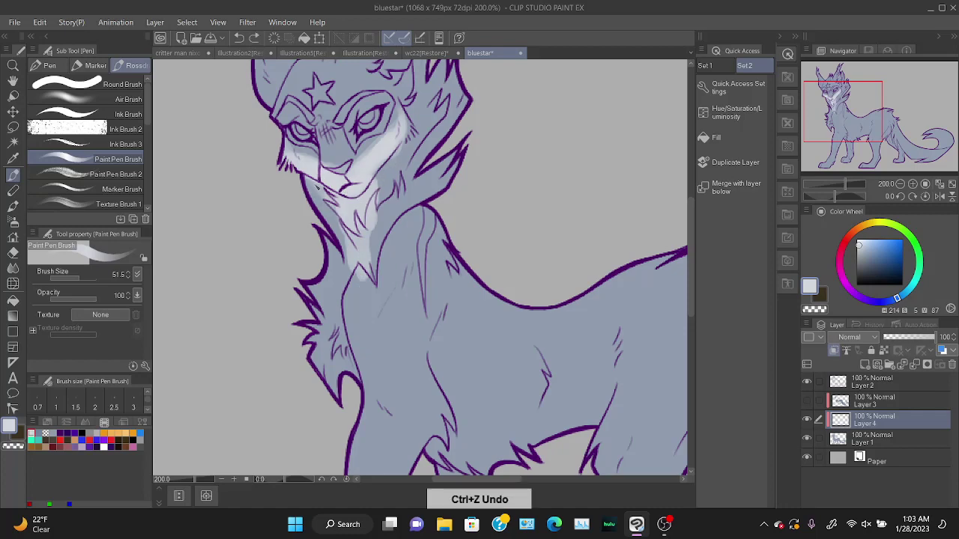
pyautogui.moveTo(313, 181); pyautogui.dragTo(335, 215)
pyautogui.moveTo(379, 191); pyautogui.dragTo(382, 172)
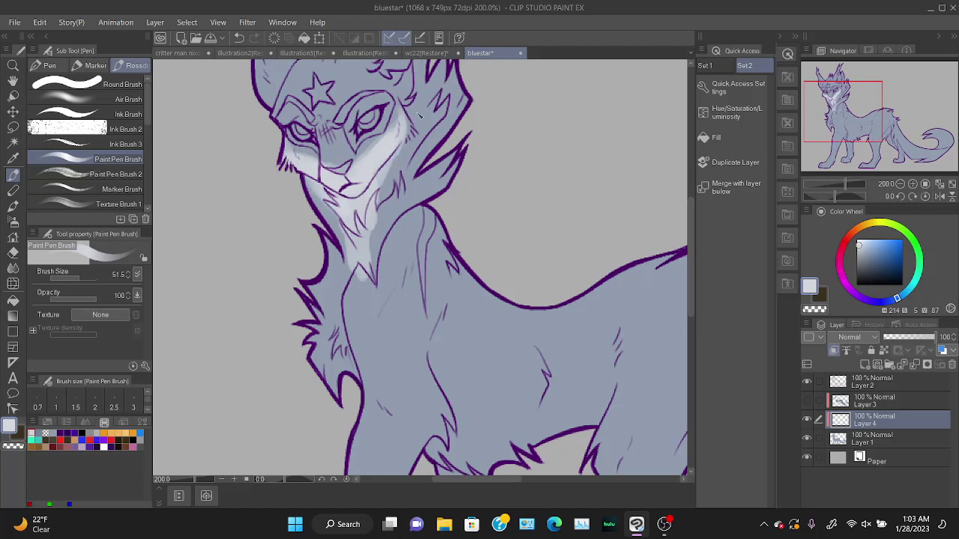
pyautogui.moveTo(412, 123); pyautogui.dragTo(380, 177)
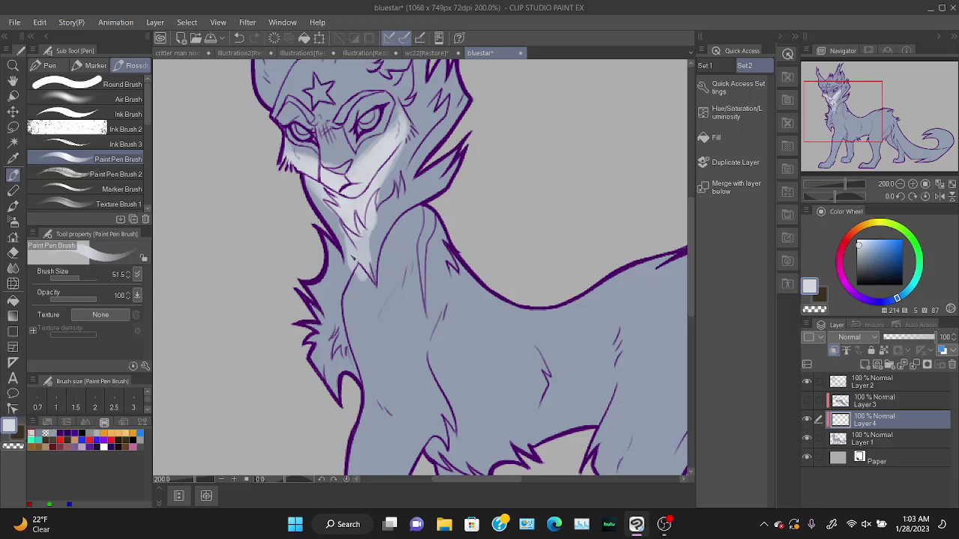
# Fill the shaggy chest fur with pale blue-grey, joining it to the throat patch.
pyautogui.moveTo(352, 253)
pyautogui.mouseDown()
pyautogui.moveTo(336, 313)
pyautogui.moveTo(347, 364)
pyautogui.mouseUp()
pyautogui.hotkey('ctrl', 'z')
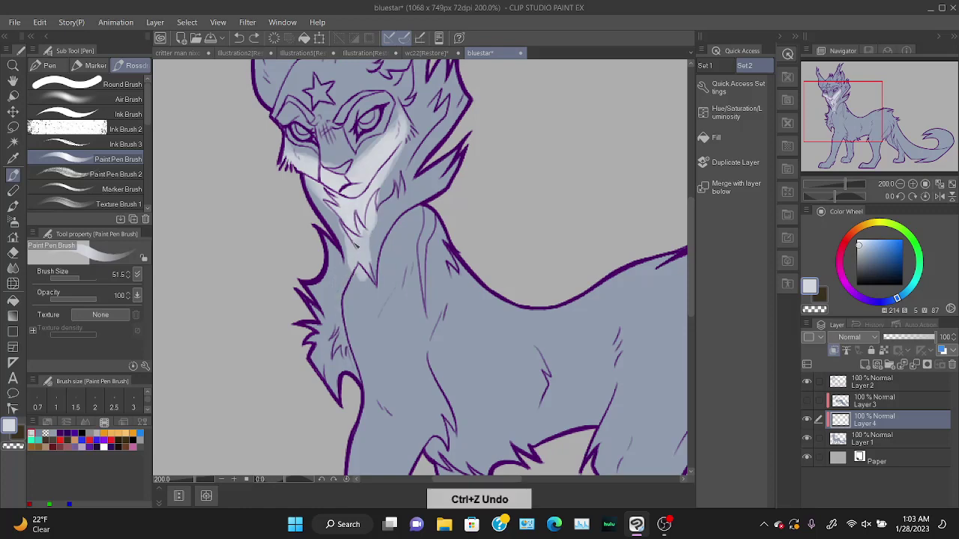
pyautogui.moveTo(355, 247)
pyautogui.mouseDown()
pyautogui.moveTo(315, 308)
pyautogui.moveTo(339, 238)
pyautogui.moveTo(333, 364)
pyautogui.mouseUp()
pyautogui.moveTo(322, 311)
pyautogui.mouseDown()
pyautogui.moveTo(319, 366)
pyautogui.moveTo(337, 374)
pyautogui.moveTo(337, 294)
pyautogui.moveTo(349, 370)
pyautogui.moveTo(339, 298)
pyautogui.mouseUp()
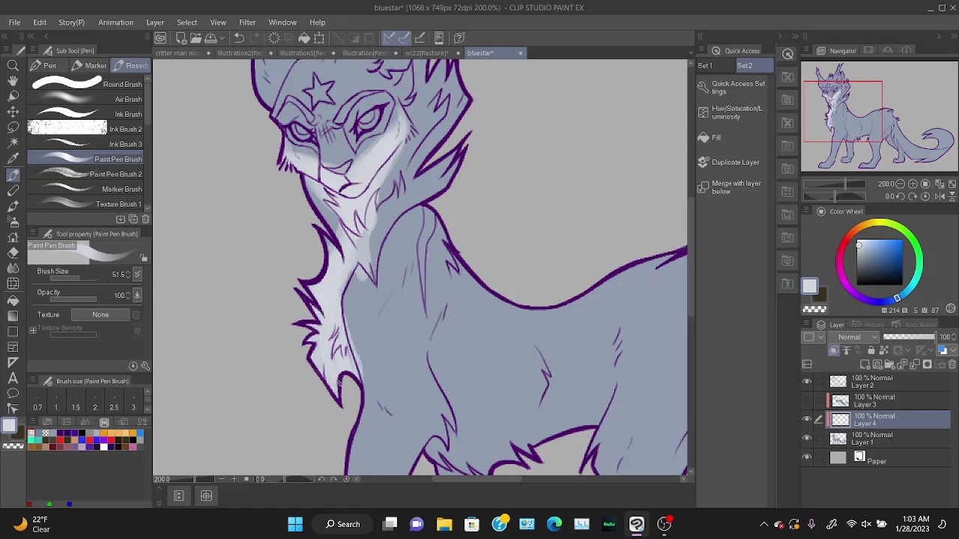
pyautogui.moveTo(349, 271); pyautogui.dragTo(345, 318)
pyautogui.moveTo(336, 239); pyautogui.dragTo(321, 192)
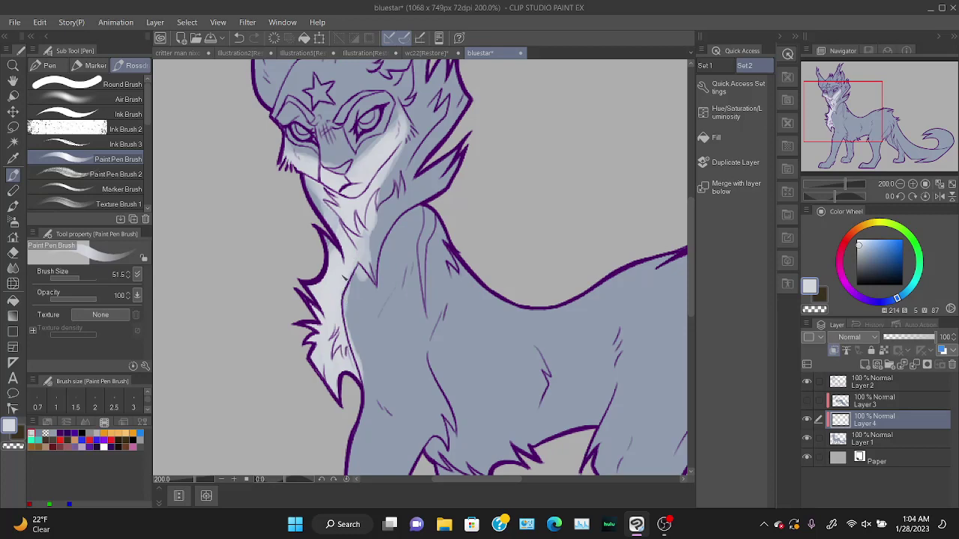
# Erase the pale colour spilling past the chest line onto the shoulder with the hard eraser at size 27.
pyautogui.press('e')
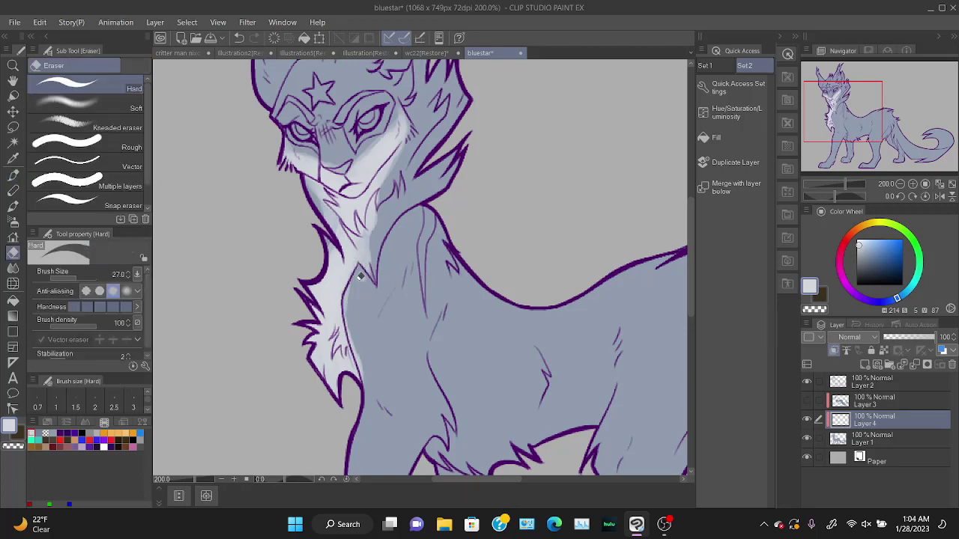
pyautogui.moveTo(369, 282); pyautogui.dragTo(350, 290)
pyautogui.moveTo(354, 323)
pyautogui.mouseDown()
pyautogui.moveTo(363, 357)
pyautogui.moveTo(353, 331)
pyautogui.mouseUp()
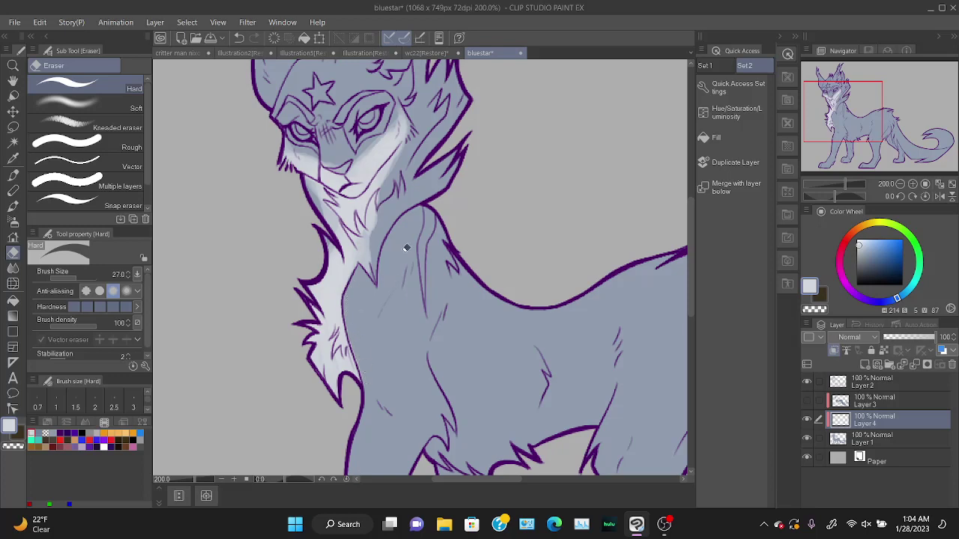
# Paint both front paws pale blue-grey up to the ankles with the Paint Pen Brush.
pyautogui.press('p')
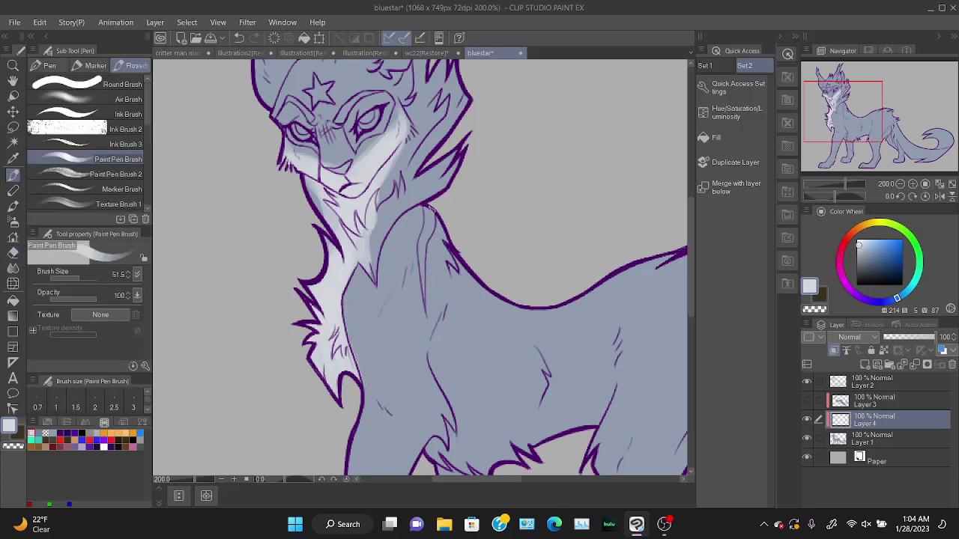
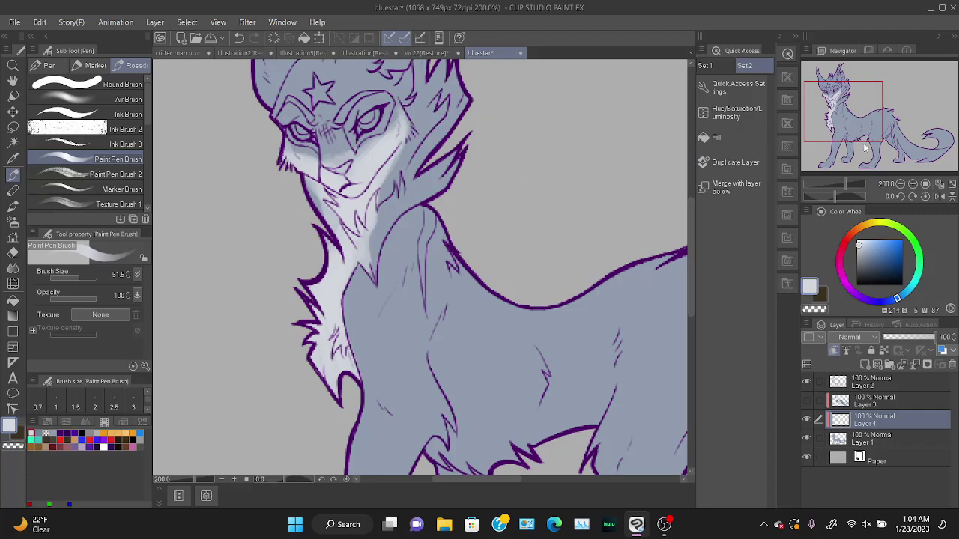
pyautogui.moveTo(865, 148)
pyautogui.mouseDown()
pyautogui.moveTo(885, 144)
pyautogui.moveTo(866, 165)
pyautogui.mouseUp()
pyautogui.moveTo(274, 391)
pyautogui.mouseDown()
pyautogui.moveTo(332, 408)
pyautogui.moveTo(391, 356)
pyautogui.moveTo(435, 369)
pyautogui.moveTo(463, 355)
pyautogui.moveTo(483, 357)
pyautogui.moveTo(501, 336)
pyautogui.mouseUp()
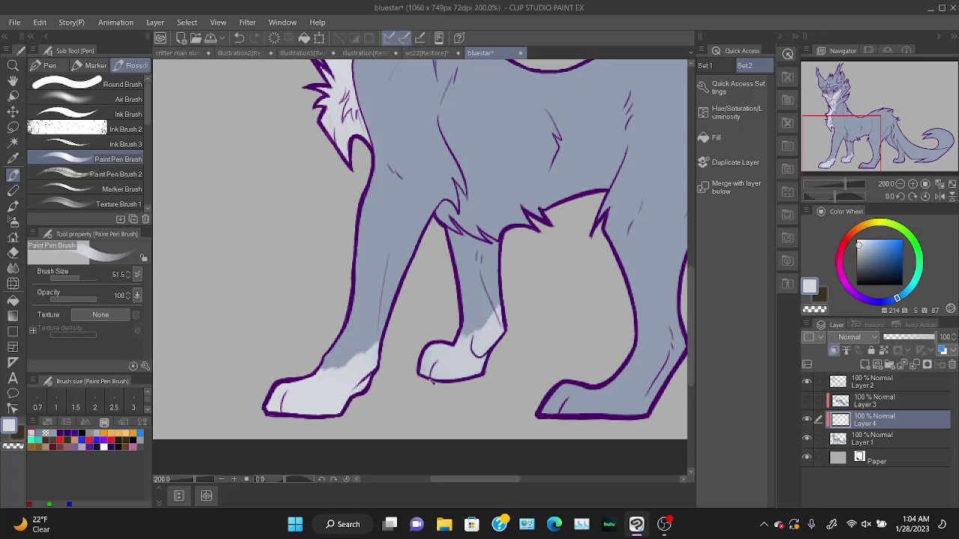
# Paint the underbelly pale blue-grey from behind the near front leg to the hind thigh.
pyautogui.moveTo(877, 122); pyautogui.dragTo(887, 110)
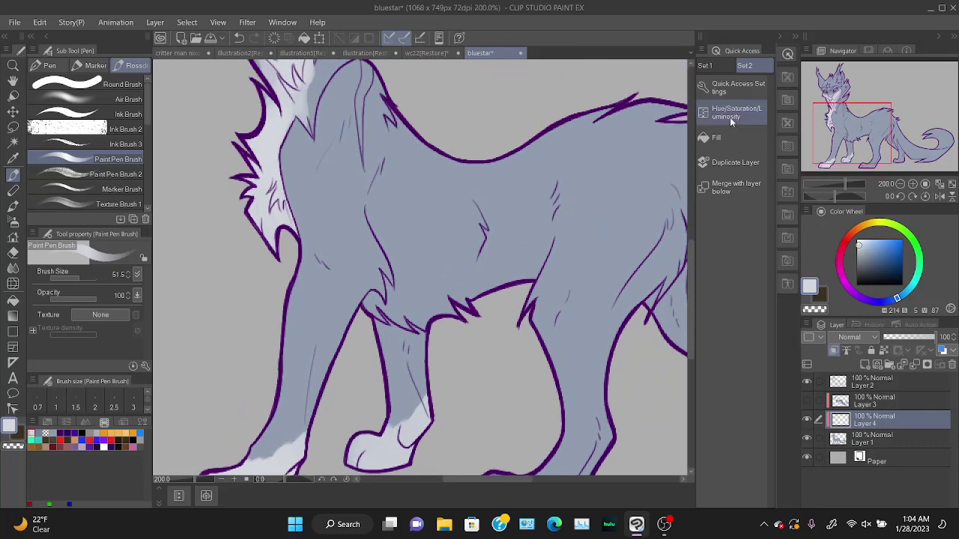
pyautogui.moveTo(371, 316)
pyautogui.mouseDown()
pyautogui.moveTo(401, 271)
pyautogui.moveTo(428, 267)
pyautogui.moveTo(485, 282)
pyautogui.mouseUp()
pyautogui.moveTo(376, 295)
pyautogui.mouseDown()
pyautogui.moveTo(393, 283)
pyautogui.moveTo(399, 299)
pyautogui.moveTo(501, 259)
pyautogui.moveTo(506, 288)
pyautogui.mouseUp()
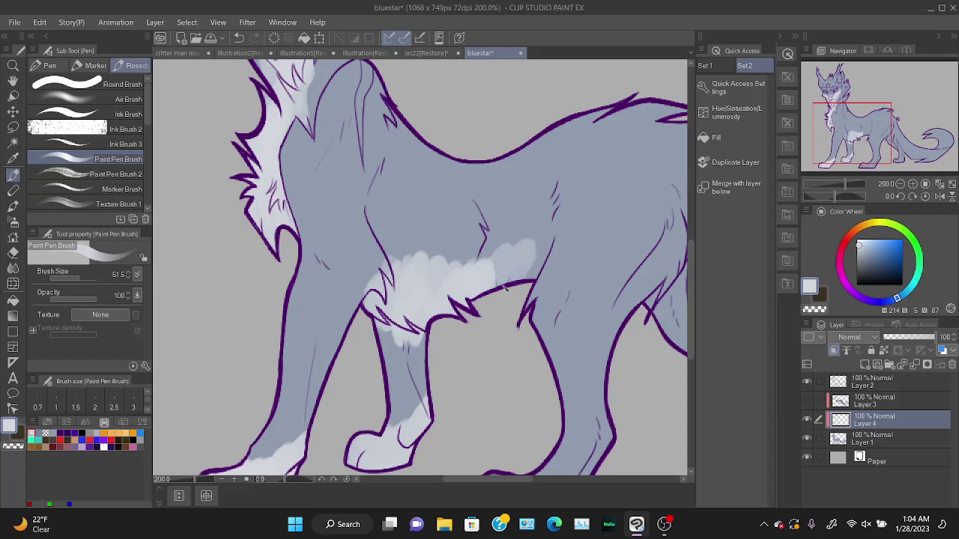
pyautogui.moveTo(398, 255)
pyautogui.mouseDown()
pyautogui.moveTo(439, 261)
pyautogui.moveTo(444, 273)
pyautogui.moveTo(440, 248)
pyautogui.moveTo(439, 288)
pyautogui.moveTo(398, 259)
pyautogui.moveTo(498, 272)
pyautogui.moveTo(526, 256)
pyautogui.moveTo(476, 276)
pyautogui.moveTo(424, 260)
pyautogui.moveTo(456, 277)
pyautogui.moveTo(517, 269)
pyautogui.moveTo(406, 295)
pyautogui.moveTo(547, 251)
pyautogui.moveTo(428, 276)
pyautogui.moveTo(397, 270)
pyautogui.moveTo(387, 245)
pyautogui.mouseUp()
pyautogui.hotkey('ctrl', 'z')
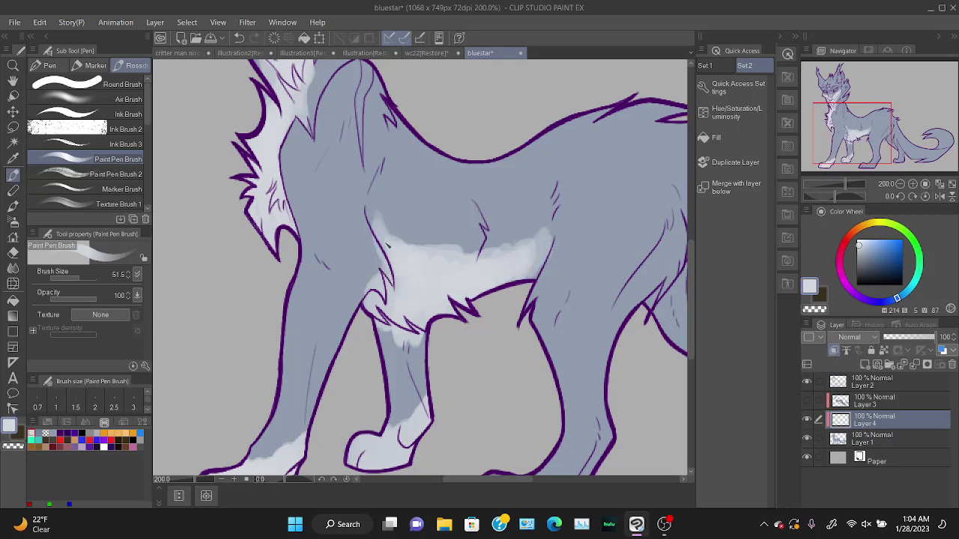
pyautogui.moveTo(472, 291); pyautogui.dragTo(543, 257)
pyautogui.moveTo(376, 310)
pyautogui.mouseDown()
pyautogui.moveTo(370, 294)
pyautogui.moveTo(380, 282)
pyautogui.mouseUp()
# Trim the upper edge of the pale belly patch into a smooth curve with transparent colour.
pyautogui.click(819, 312)
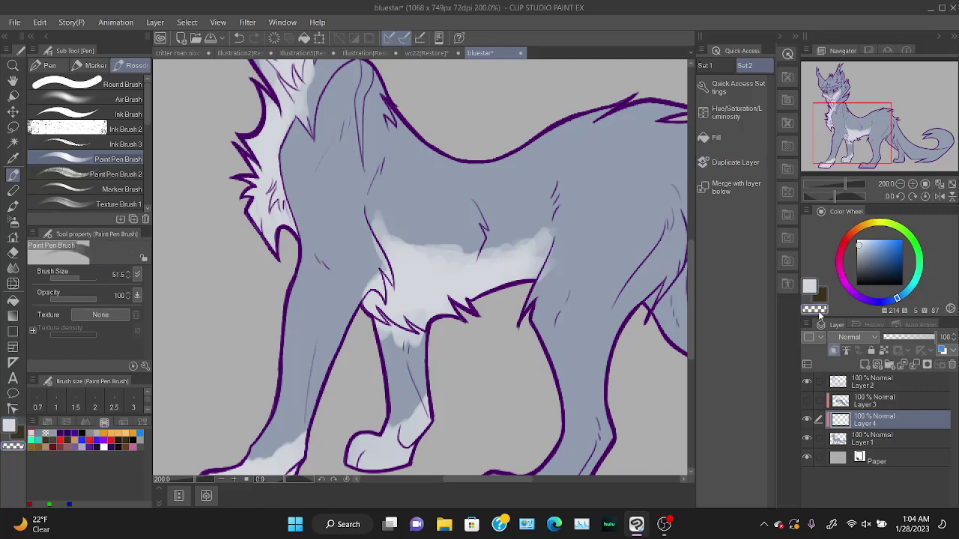
pyautogui.moveTo(382, 220)
pyautogui.mouseDown()
pyautogui.moveTo(441, 259)
pyautogui.moveTo(393, 229)
pyautogui.moveTo(511, 238)
pyautogui.moveTo(477, 249)
pyautogui.moveTo(585, 224)
pyautogui.moveTo(460, 233)
pyautogui.moveTo(541, 249)
pyautogui.mouseUp()
pyautogui.moveTo(431, 261); pyautogui.dragTo(471, 264)
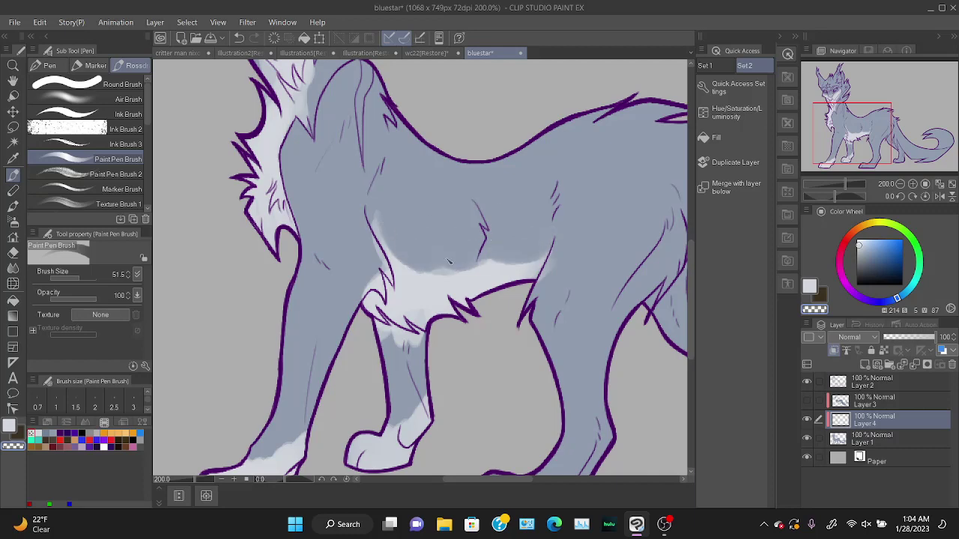
# Erase the pale belly colour spilling onto the far front leg and the near elbow with the hard eraser at size 27.
pyautogui.scroll(2, 454, 337)
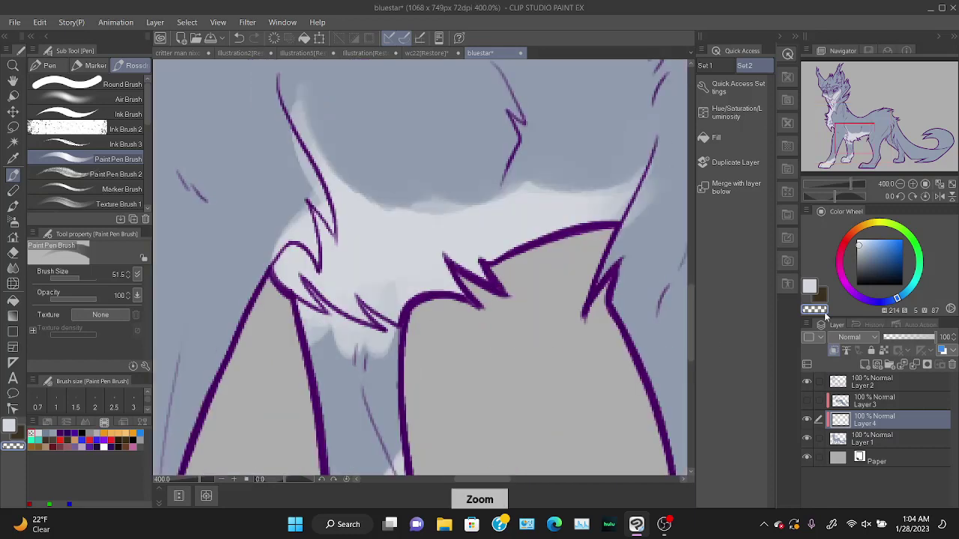
pyautogui.click(812, 289)
pyautogui.press('e')
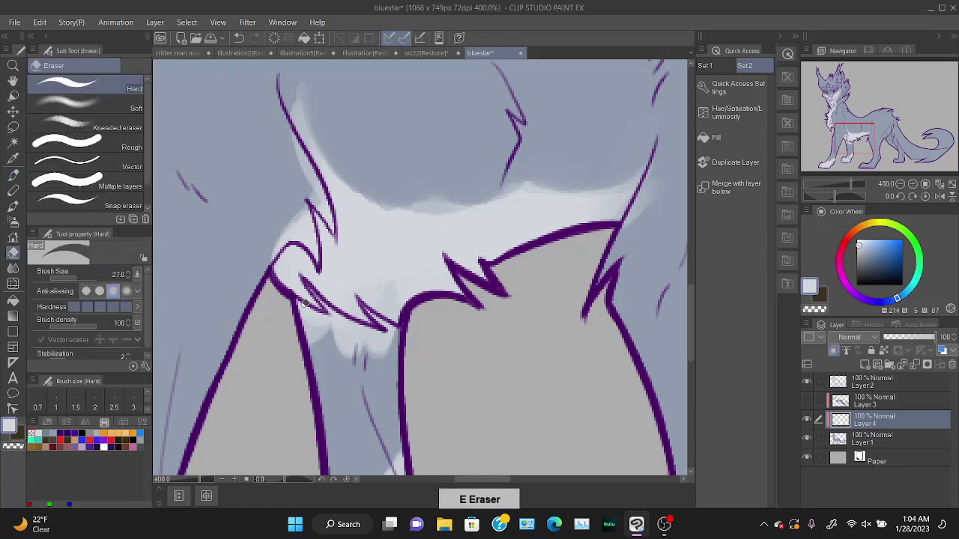
pyautogui.moveTo(337, 324)
pyautogui.mouseDown()
pyautogui.moveTo(296, 298)
pyautogui.moveTo(311, 283)
pyautogui.moveTo(388, 337)
pyautogui.moveTo(367, 307)
pyautogui.moveTo(376, 318)
pyautogui.mouseUp()
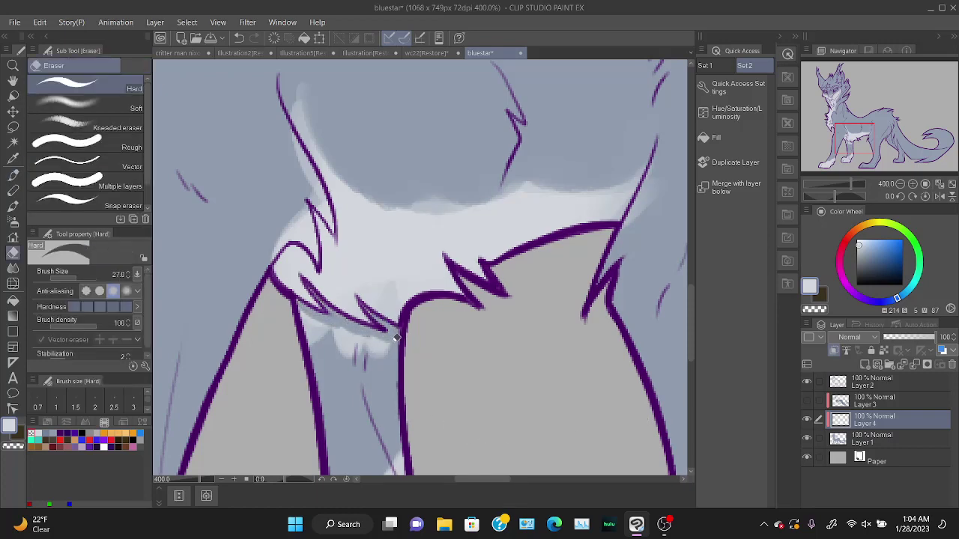
pyautogui.moveTo(262, 293)
pyautogui.mouseDown()
pyautogui.moveTo(303, 310)
pyautogui.moveTo(331, 352)
pyautogui.moveTo(312, 335)
pyautogui.moveTo(322, 335)
pyautogui.moveTo(315, 323)
pyautogui.moveTo(382, 360)
pyautogui.moveTo(391, 353)
pyautogui.moveTo(342, 323)
pyautogui.moveTo(356, 349)
pyautogui.mouseUp()
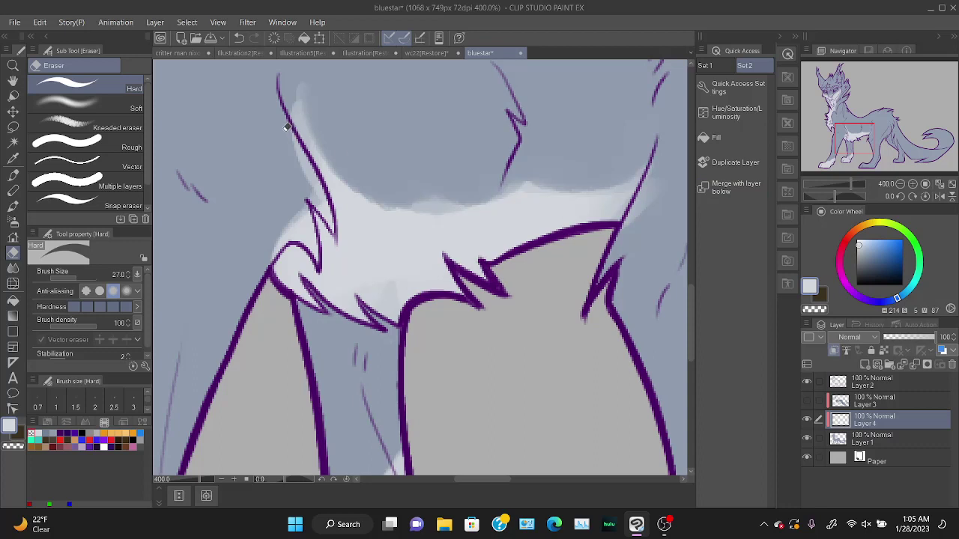
pyautogui.moveTo(287, 127)
pyautogui.mouseDown()
pyautogui.moveTo(335, 219)
pyautogui.moveTo(308, 194)
pyautogui.moveTo(320, 256)
pyautogui.moveTo(300, 233)
pyautogui.moveTo(315, 246)
pyautogui.moveTo(297, 186)
pyautogui.moveTo(263, 256)
pyautogui.moveTo(295, 225)
pyautogui.moveTo(278, 248)
pyautogui.moveTo(291, 216)
pyautogui.mouseUp()
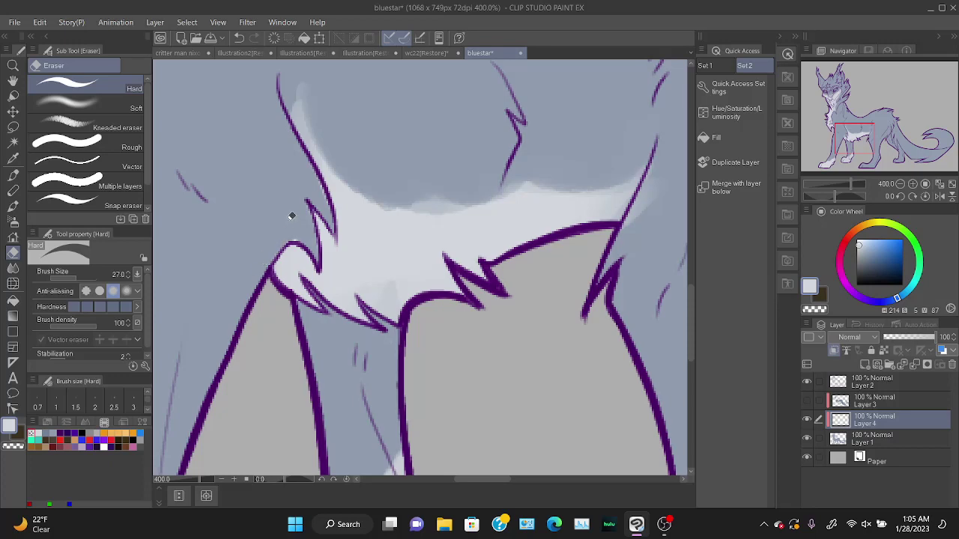
# Show the striped markings layer, Layer 3, again over the pale patches.
pyautogui.scroll(-4, 588, 371)
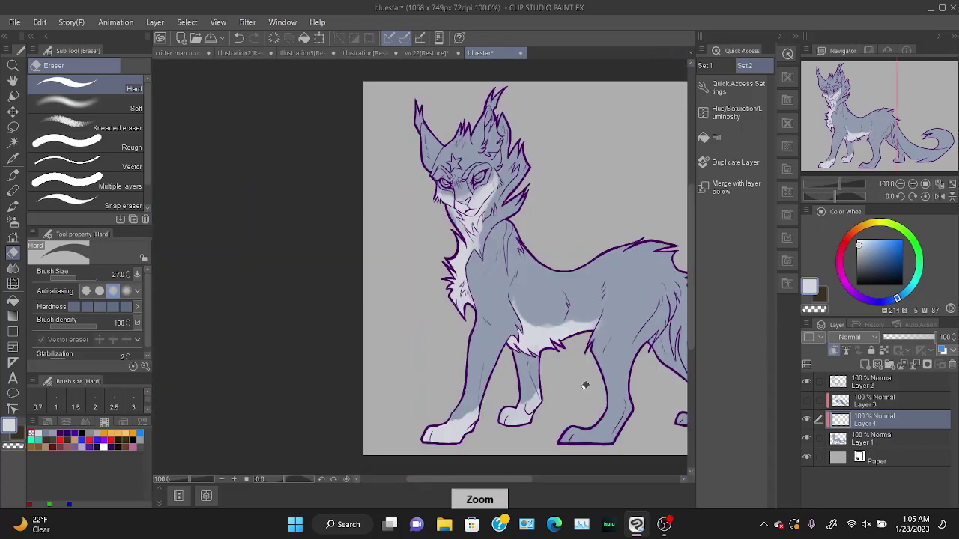
pyautogui.moveTo(868, 126)
pyautogui.mouseDown()
pyautogui.moveTo(893, 132)
pyautogui.moveTo(887, 160)
pyautogui.moveTo(876, 140)
pyautogui.moveTo(891, 129)
pyautogui.mouseUp()
pyautogui.click(807, 401)
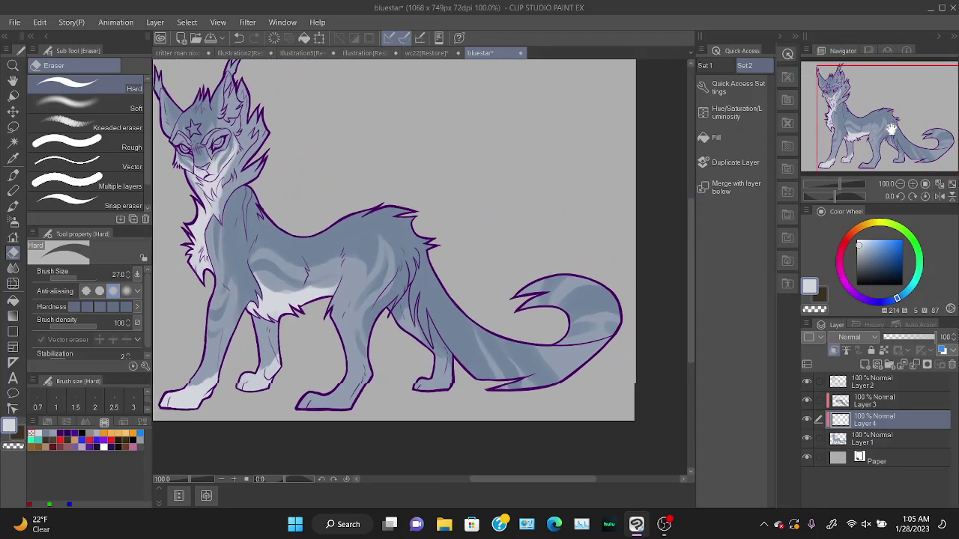
# Paint the tail stripes, tail tip and near hind leg pale blue-grey on Layer 4 with the Paint Pen Brush.
pyautogui.press('b')
pyautogui.moveTo(480, 347)
pyautogui.mouseDown()
pyautogui.moveTo(495, 358)
pyautogui.moveTo(569, 346)
pyautogui.moveTo(521, 349)
pyautogui.moveTo(577, 262)
pyautogui.moveTo(598, 369)
pyautogui.mouseUp()
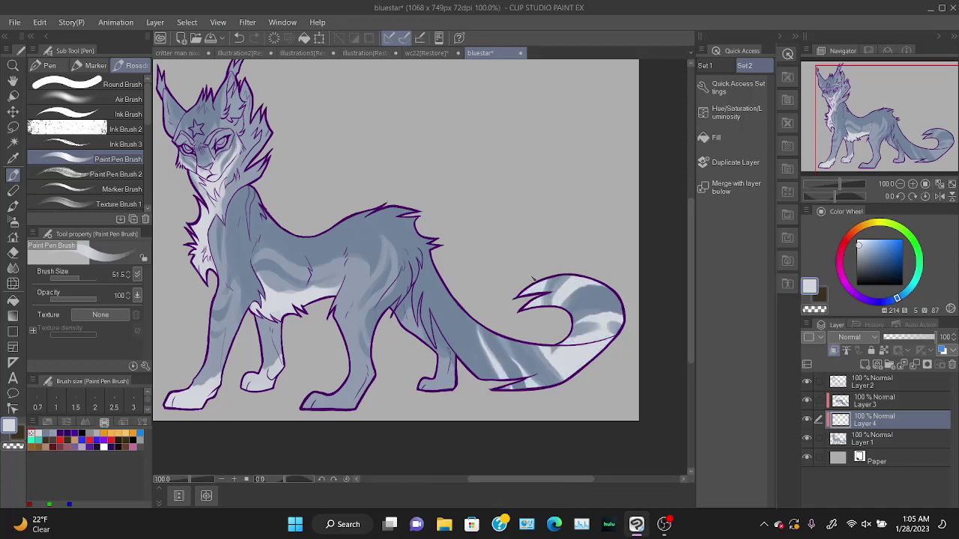
pyautogui.moveTo(309, 410)
pyautogui.mouseDown()
pyautogui.moveTo(366, 367)
pyautogui.moveTo(362, 339)
pyautogui.moveTo(393, 236)
pyautogui.moveTo(405, 258)
pyautogui.moveTo(358, 303)
pyautogui.moveTo(370, 363)
pyautogui.mouseUp()
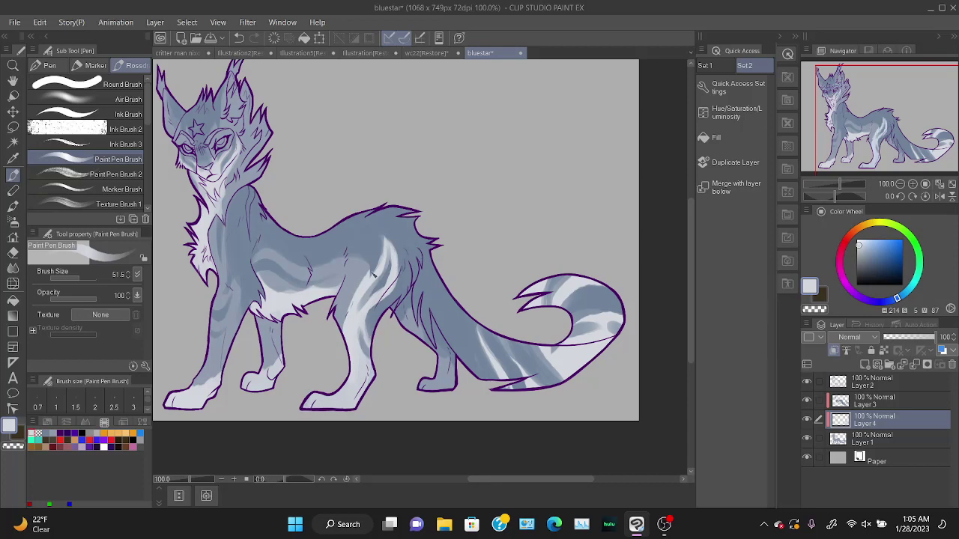
pyautogui.moveTo(368, 268); pyautogui.dragTo(344, 345)
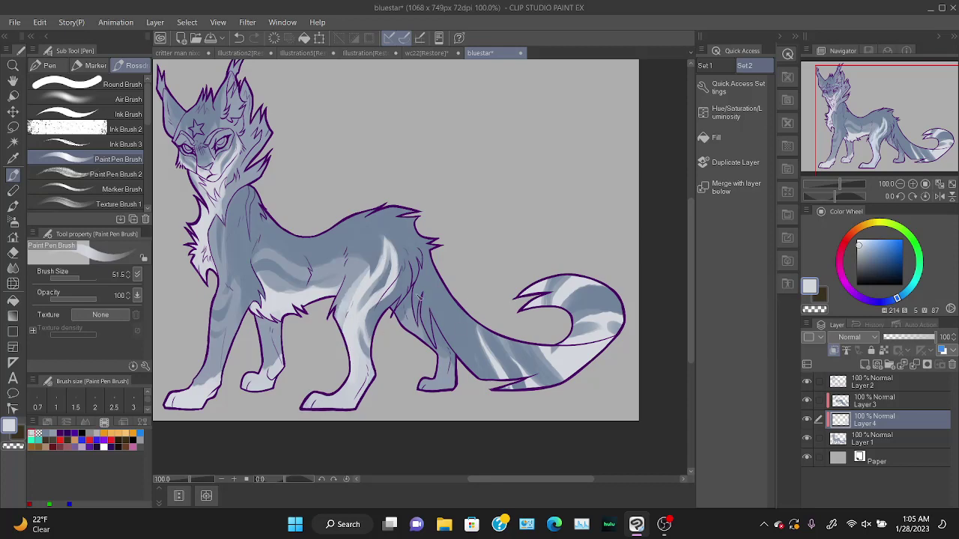
# Erase the darker marking from the far hind leg on Layer 3 with the hard eraser, following the thigh fur lines down to the paw.
pyautogui.click(869, 403)
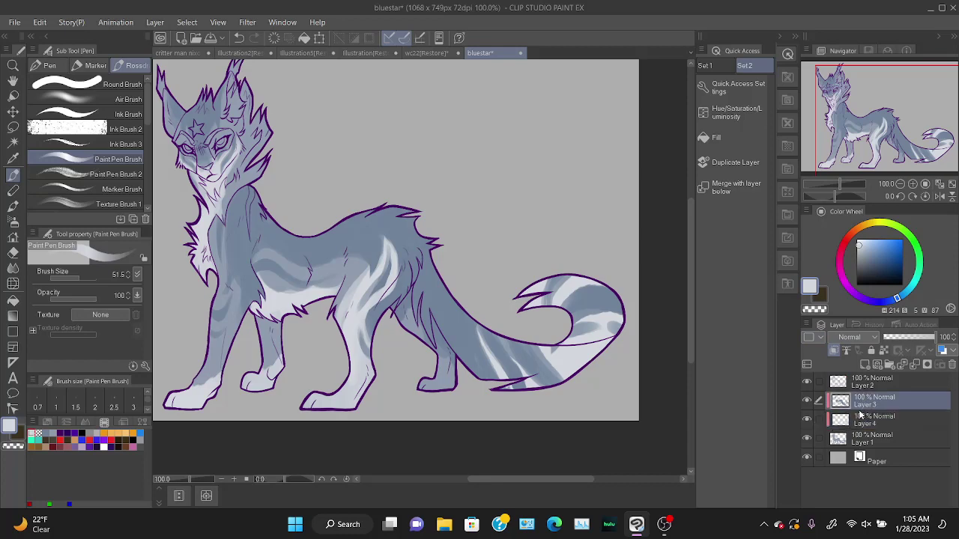
pyautogui.press('e')
pyautogui.scroll(1, 431, 316)
pyautogui.scroll(1, 383, 307)
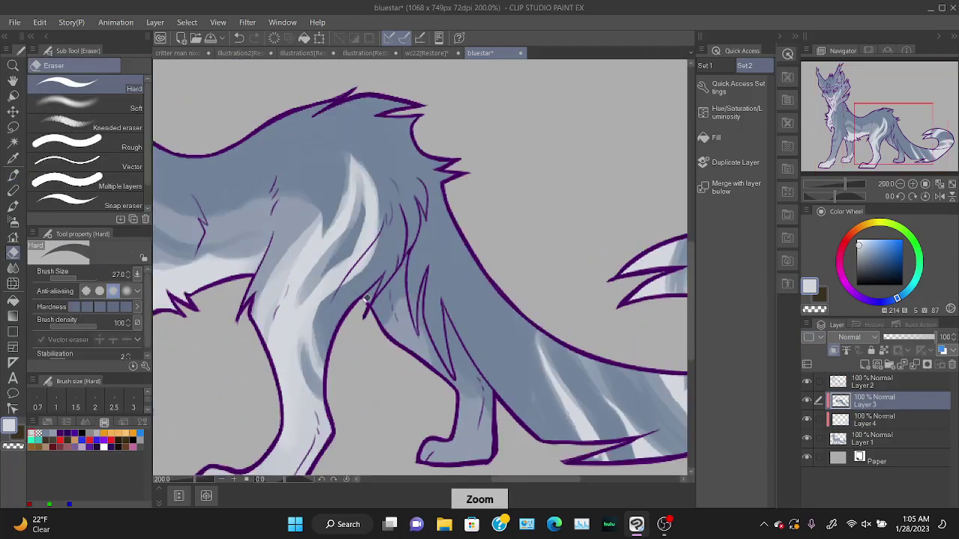
pyautogui.scroll(2, 379, 281)
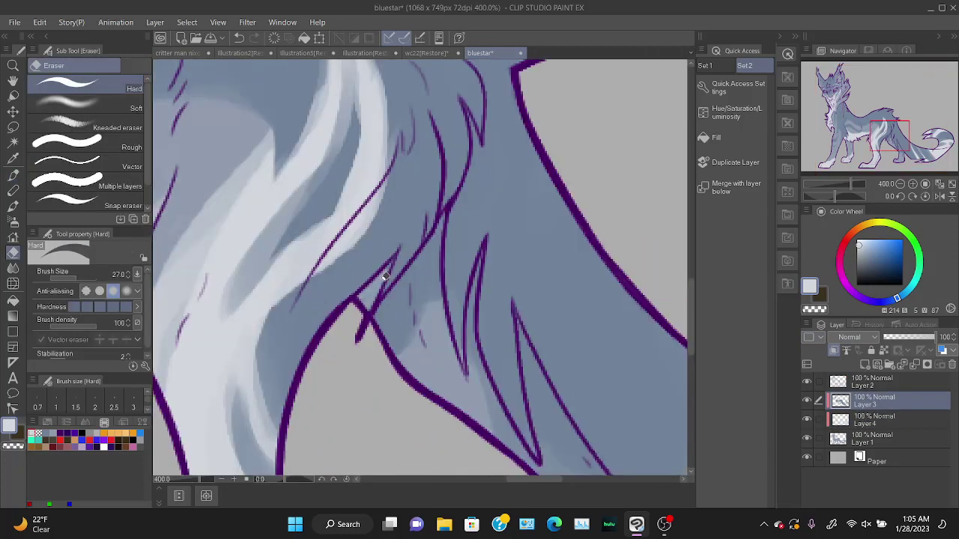
pyautogui.moveTo(440, 214)
pyautogui.mouseDown()
pyautogui.moveTo(400, 272)
pyautogui.moveTo(400, 282)
pyautogui.moveTo(414, 283)
pyautogui.moveTo(413, 316)
pyautogui.moveTo(436, 307)
pyautogui.moveTo(430, 280)
pyautogui.moveTo(416, 274)
pyautogui.mouseUp()
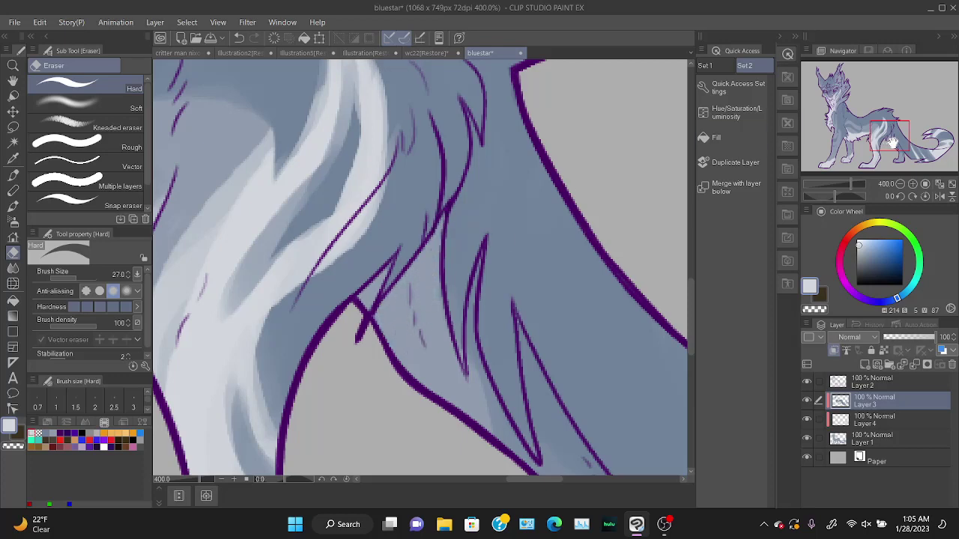
pyautogui.moveTo(891, 141); pyautogui.dragTo(896, 138)
pyautogui.moveTo(409, 229); pyautogui.dragTo(402, 238)
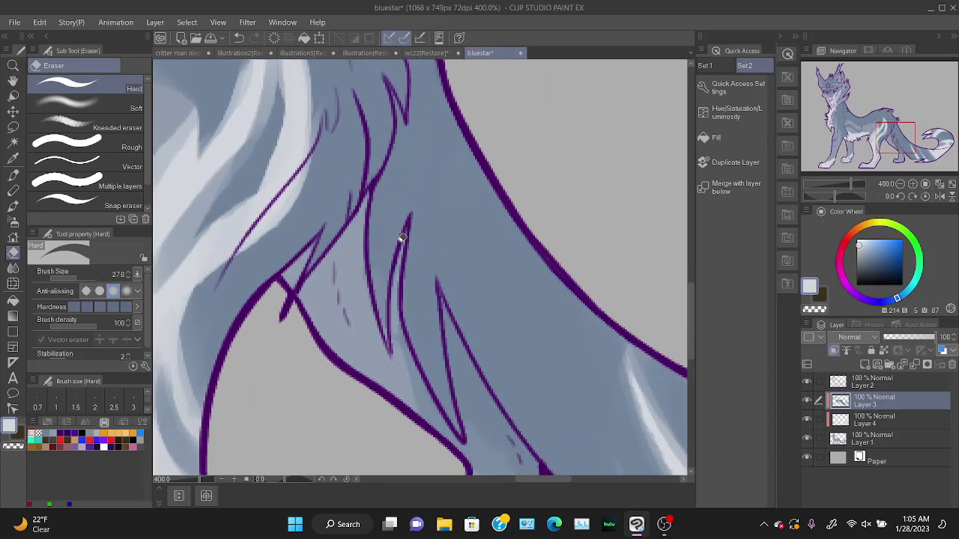
pyautogui.moveTo(398, 314)
pyautogui.mouseDown()
pyautogui.moveTo(423, 400)
pyautogui.moveTo(455, 447)
pyautogui.mouseUp()
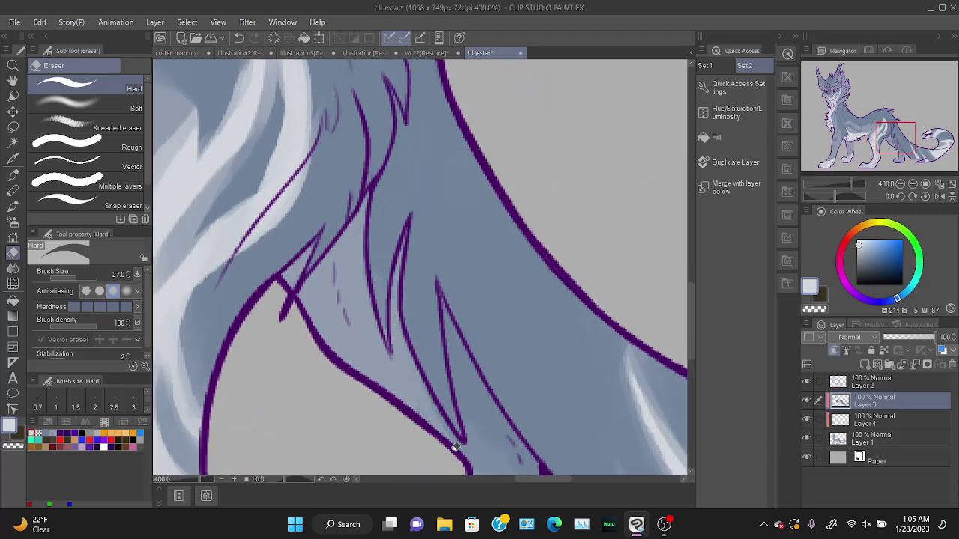
pyautogui.moveTo(418, 370); pyautogui.dragTo(472, 460)
pyautogui.moveTo(898, 140); pyautogui.dragTo(902, 148)
pyautogui.moveTo(359, 159)
pyautogui.mouseDown()
pyautogui.moveTo(390, 242)
pyautogui.moveTo(358, 160)
pyautogui.moveTo(380, 252)
pyautogui.moveTo(405, 277)
pyautogui.moveTo(392, 252)
pyautogui.moveTo(370, 242)
pyautogui.moveTo(382, 278)
pyautogui.moveTo(387, 261)
pyautogui.moveTo(447, 338)
pyautogui.moveTo(429, 299)
pyautogui.moveTo(462, 334)
pyautogui.mouseUp()
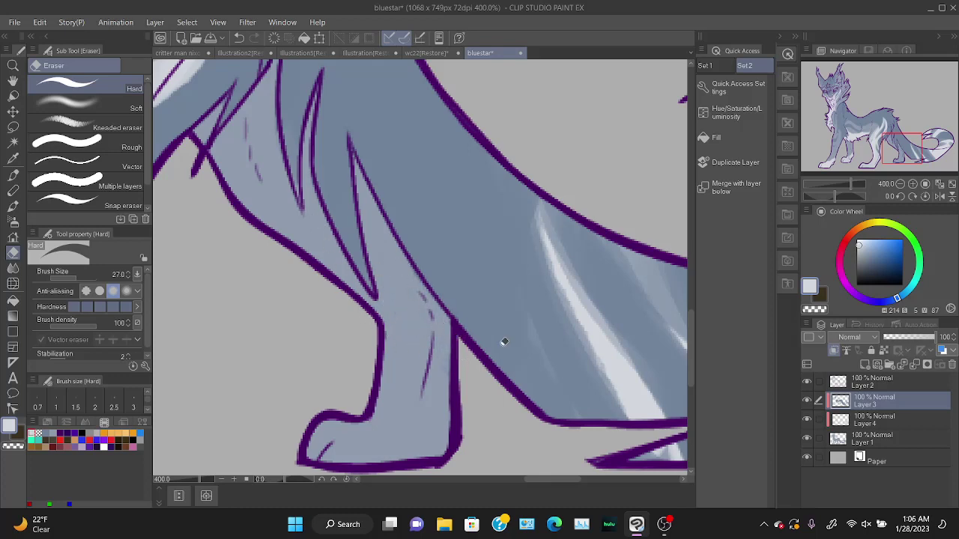
# Paint the far hind leg pale blue-grey from the inner thigh to the paw on Layer 4.
pyautogui.scroll(-3, 548, 348)
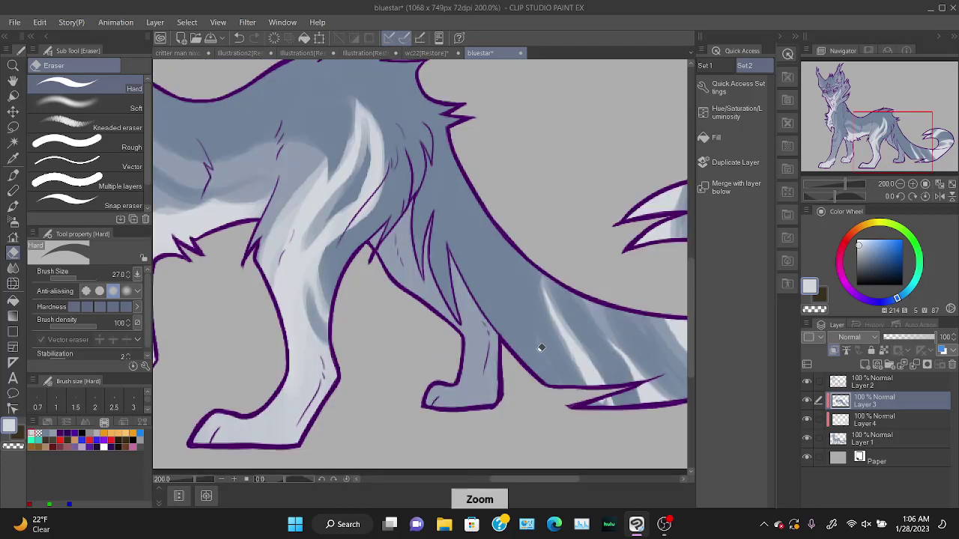
pyautogui.click(886, 426)
pyautogui.press('b')
pyautogui.moveTo(417, 292)
pyautogui.mouseDown()
pyautogui.moveTo(407, 252)
pyautogui.moveTo(395, 255)
pyautogui.moveTo(406, 216)
pyautogui.mouseUp()
pyautogui.moveTo(381, 246)
pyautogui.mouseDown()
pyautogui.moveTo(411, 223)
pyautogui.moveTo(434, 294)
pyautogui.moveTo(474, 341)
pyautogui.moveTo(442, 361)
pyautogui.moveTo(484, 390)
pyautogui.moveTo(483, 321)
pyautogui.moveTo(472, 306)
pyautogui.moveTo(377, 268)
pyautogui.mouseUp()
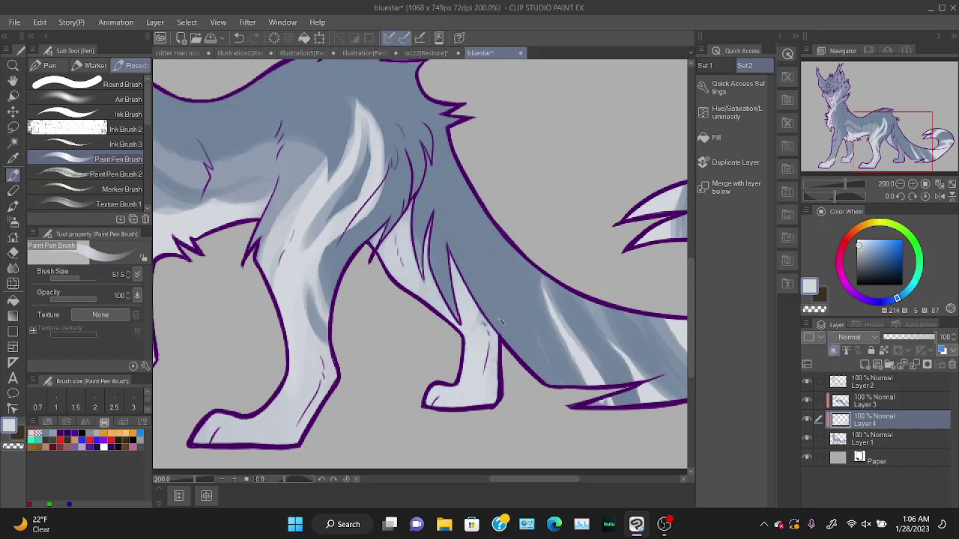
pyautogui.moveTo(480, 327); pyautogui.dragTo(481, 409)
# Adjust the striped markings on Layer 3 with Hue/Saturation/Luminosity, setting saturation to 5 and luminosity to -12.
pyautogui.moveTo(846, 182); pyautogui.dragTo(839, 185)
pyautogui.moveTo(860, 151); pyautogui.dragTo(827, 135)
pyautogui.moveTo(839, 185); pyautogui.dragTo(842, 183)
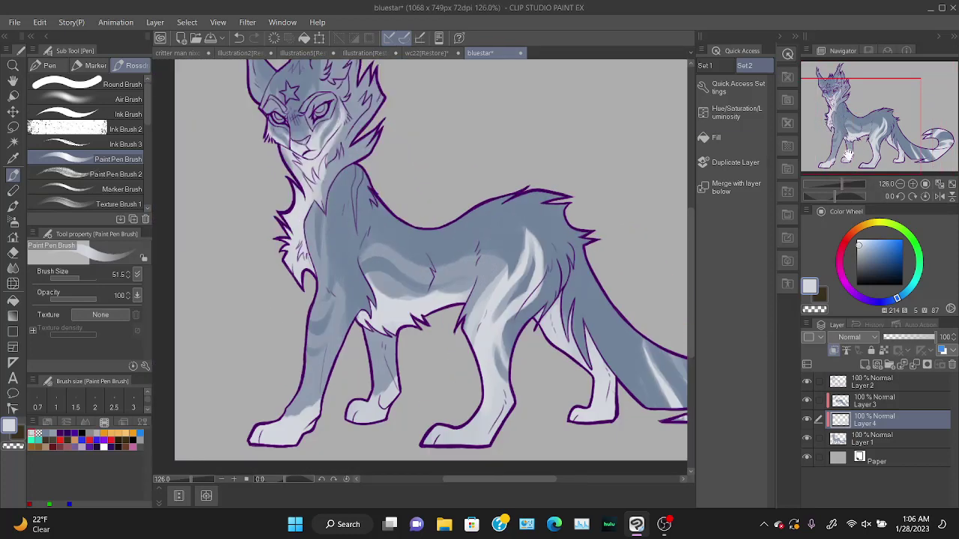
pyautogui.moveTo(863, 117)
pyautogui.mouseDown()
pyautogui.moveTo(842, 116)
pyautogui.moveTo(856, 100)
pyautogui.mouseUp()
pyautogui.moveTo(841, 185); pyautogui.dragTo(843, 185)
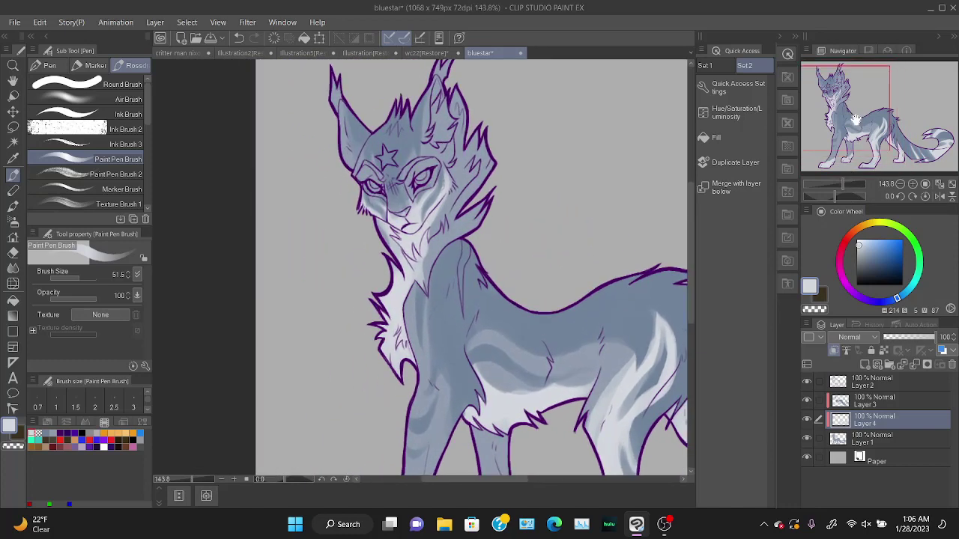
pyautogui.moveTo(855, 119); pyautogui.dragTo(851, 108)
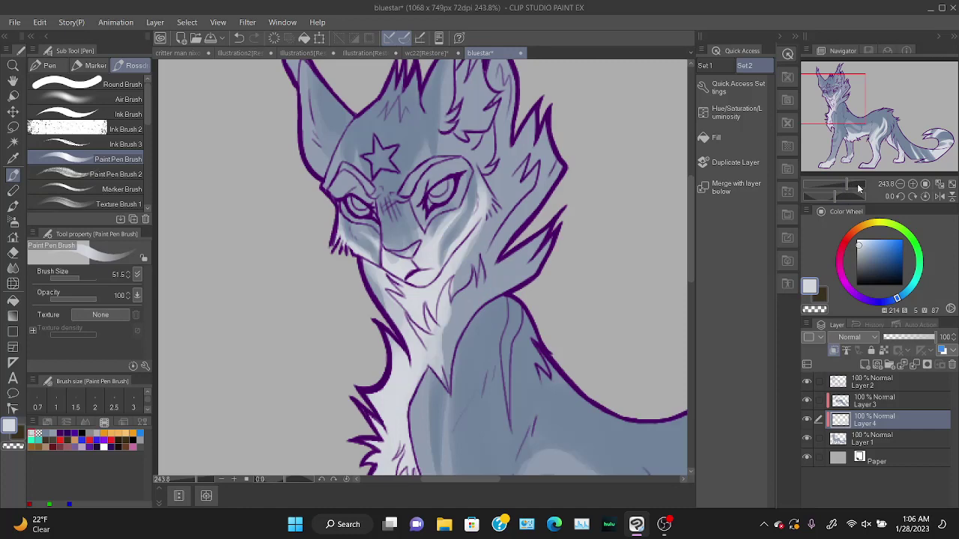
pyautogui.moveTo(847, 184); pyautogui.dragTo(844, 183)
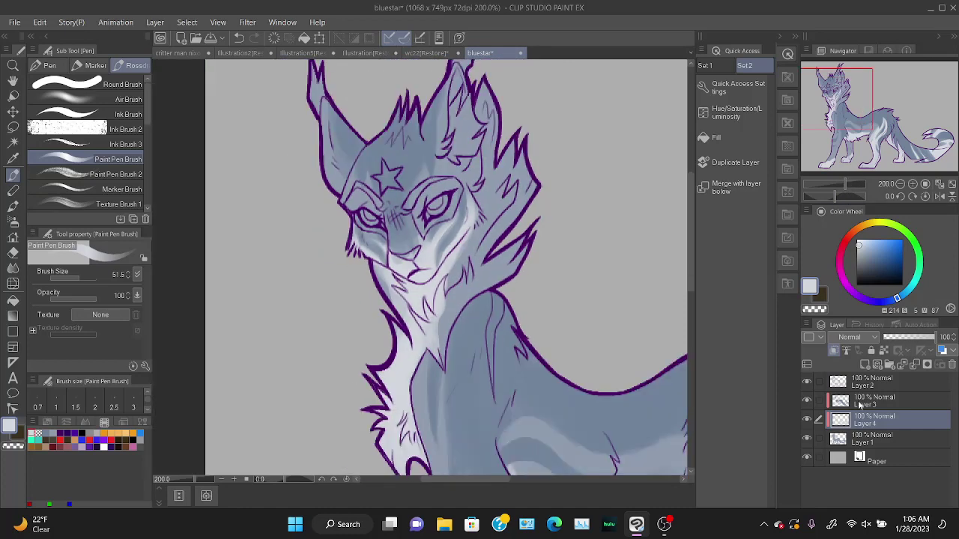
pyautogui.click(860, 405)
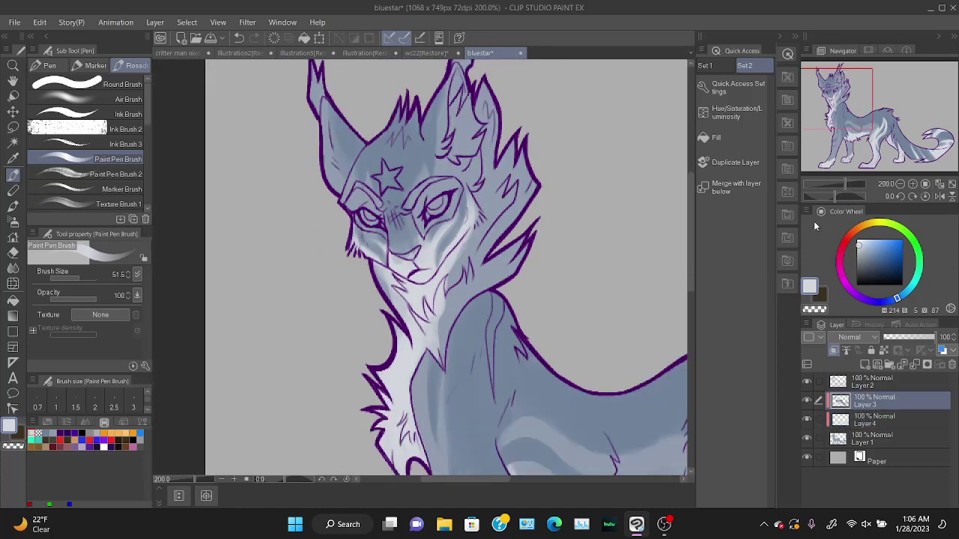
pyautogui.click(745, 110)
pyautogui.moveTo(543, 201); pyautogui.dragTo(747, 110)
pyautogui.moveTo(651, 217); pyautogui.dragTo(641, 220)
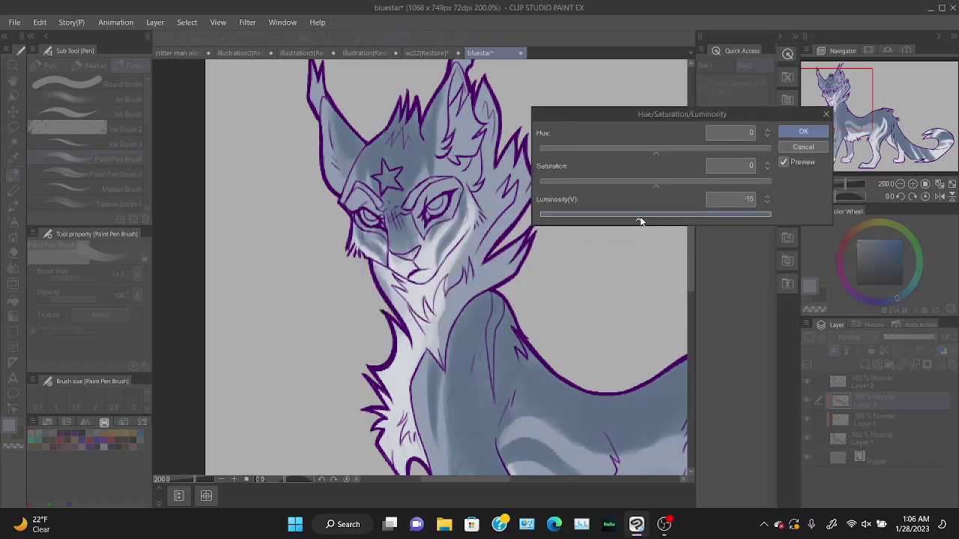
pyautogui.click(635, 182)
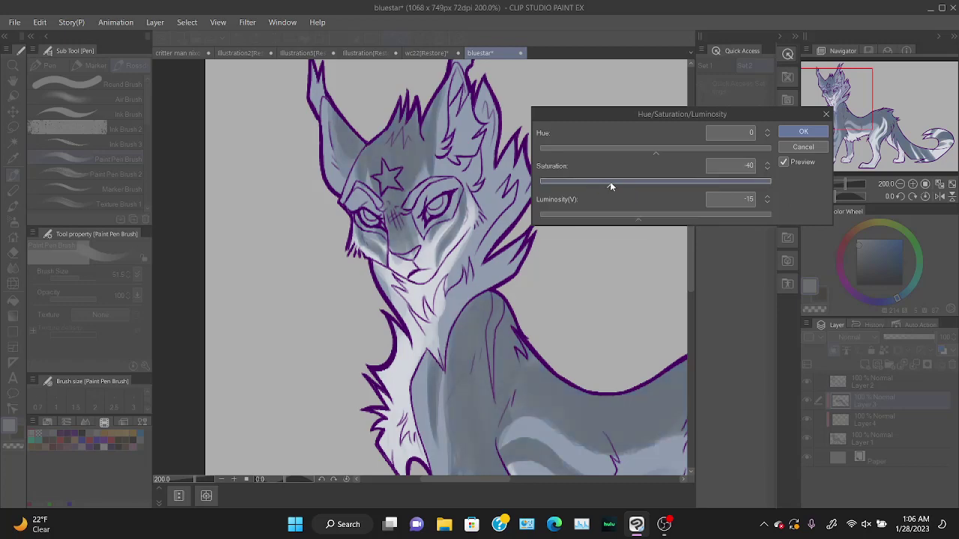
pyautogui.moveTo(627, 189); pyautogui.dragTo(638, 183)
pyautogui.moveTo(638, 219); pyautogui.dragTo(645, 221)
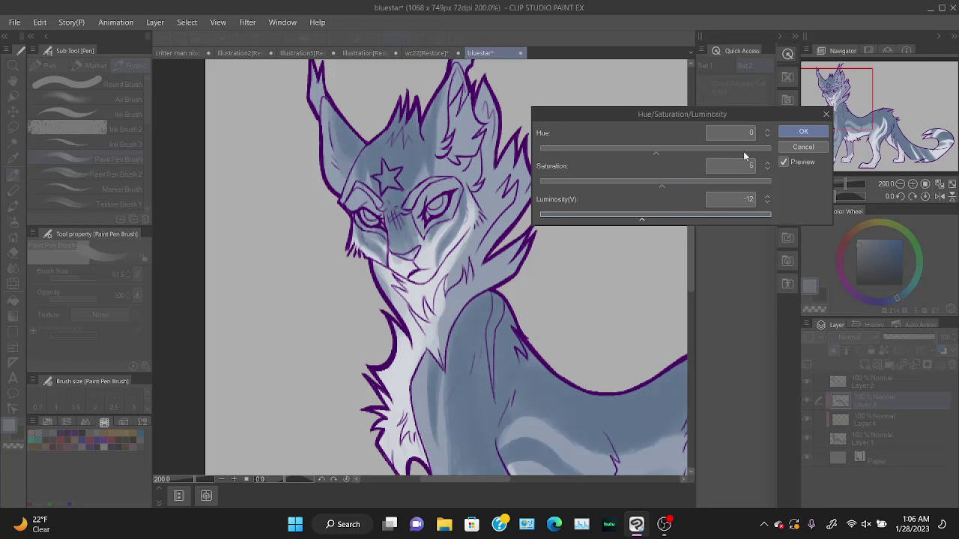
pyautogui.click(803, 131)
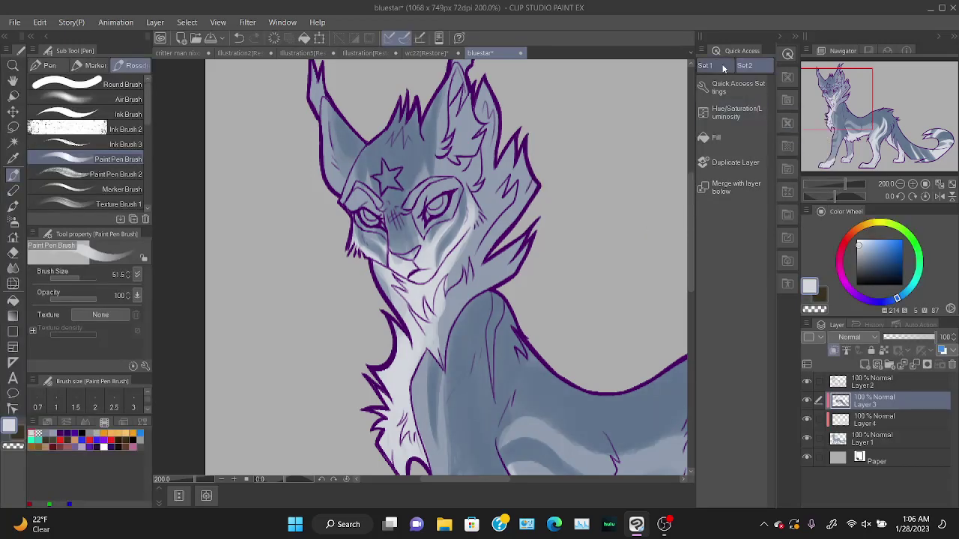
# Save the bluestar illustration.
pyautogui.click(724, 68)
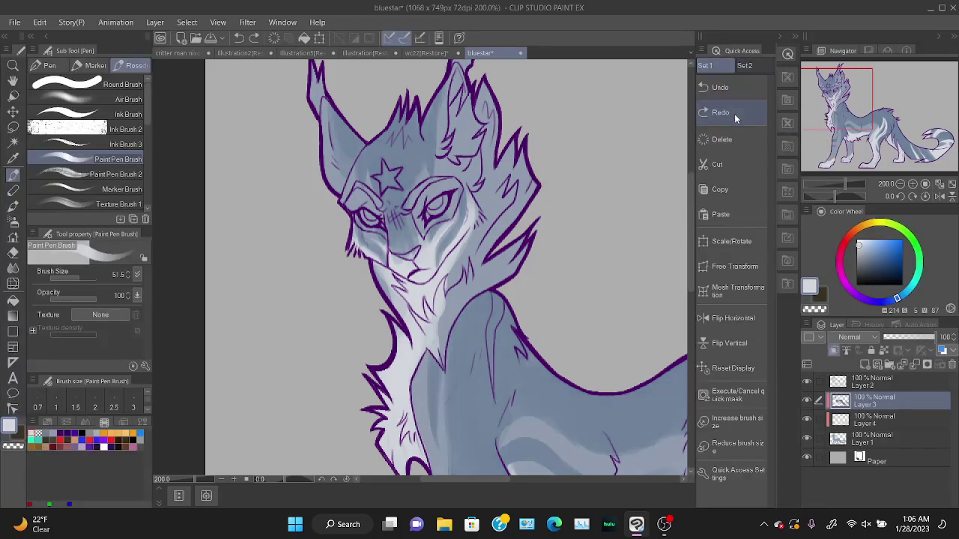
pyautogui.click(734, 114)
pyautogui.moveTo(845, 184); pyautogui.dragTo(840, 189)
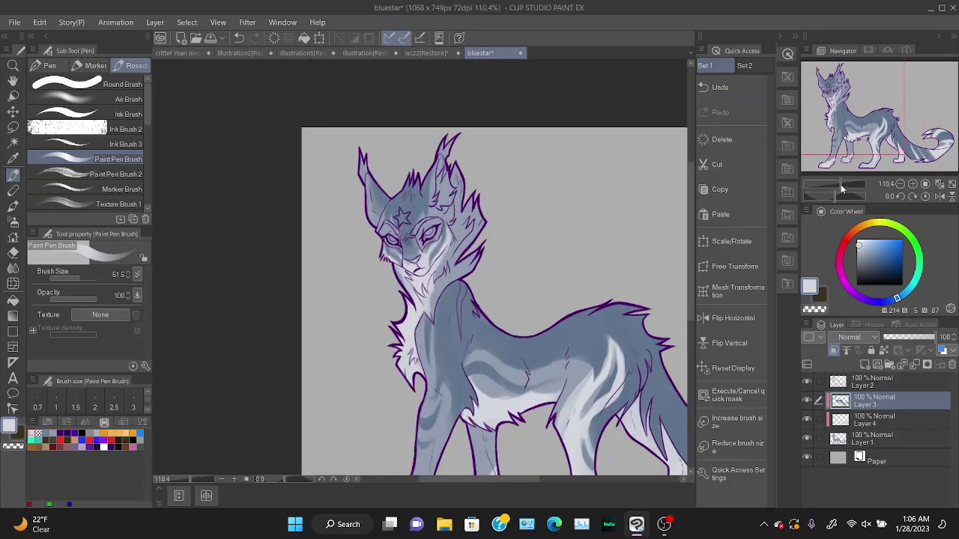
pyautogui.moveTo(867, 114); pyautogui.dragTo(868, 124)
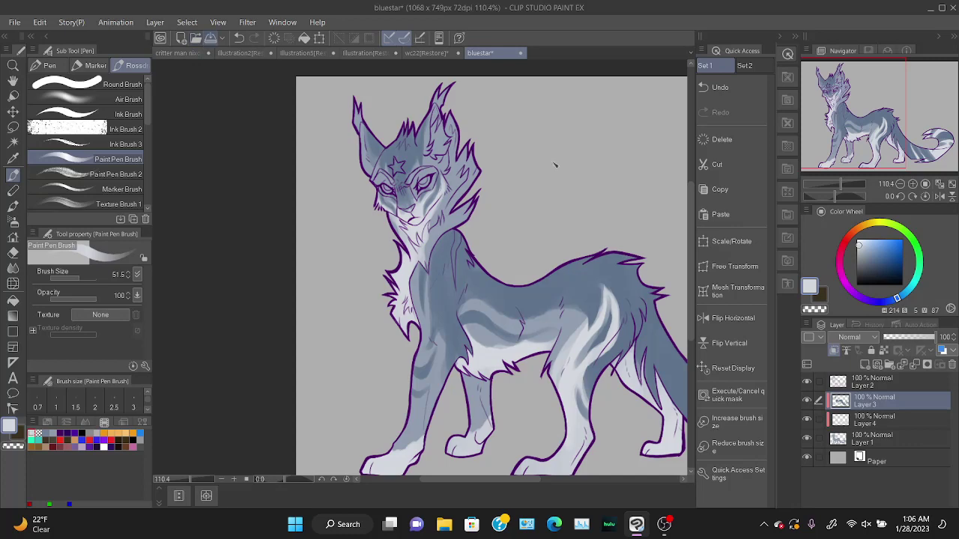
pyautogui.hotkey('ctrl', 's')
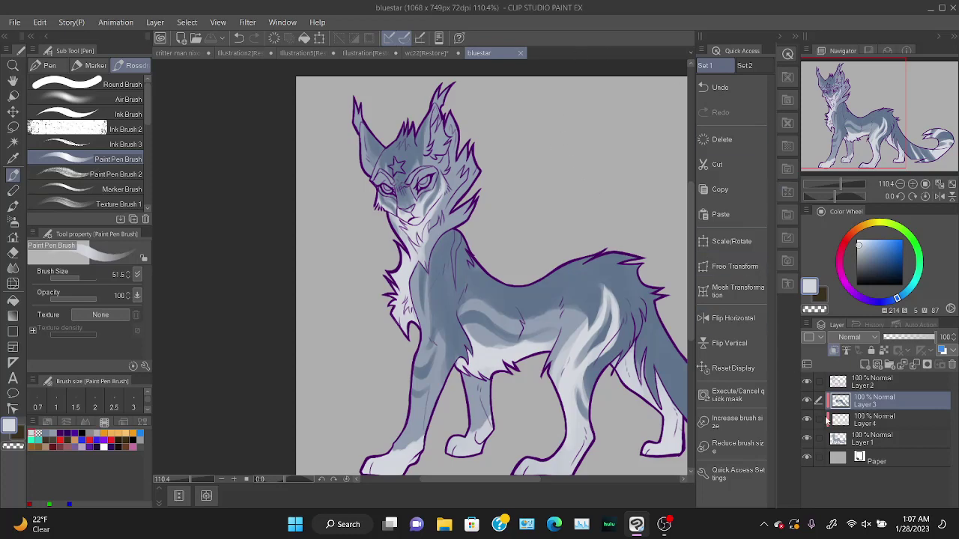
# Add a clipped layer above Layer 3 and mix a darker blue from the body colour, at hue 214, saturation 36 and value 45.
pyautogui.click(868, 365)
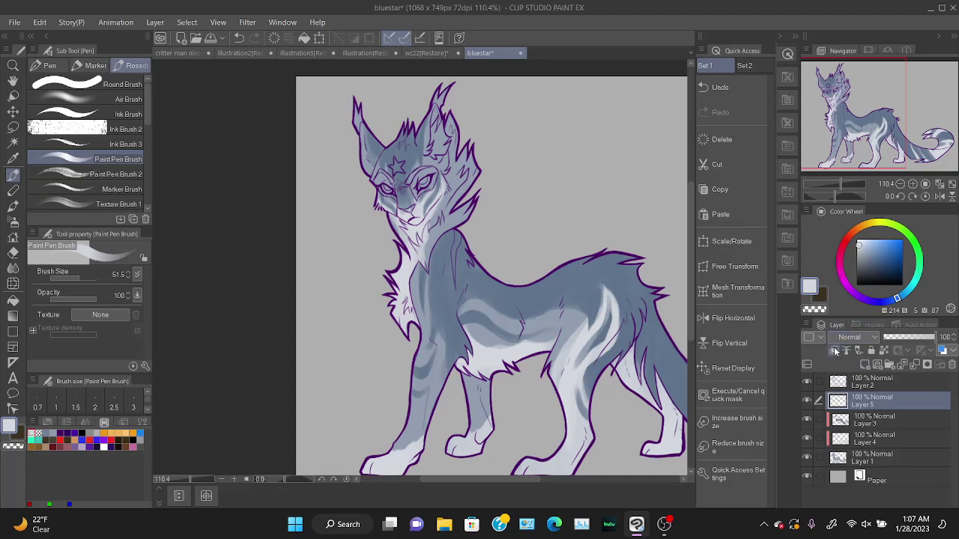
pyautogui.click(835, 352)
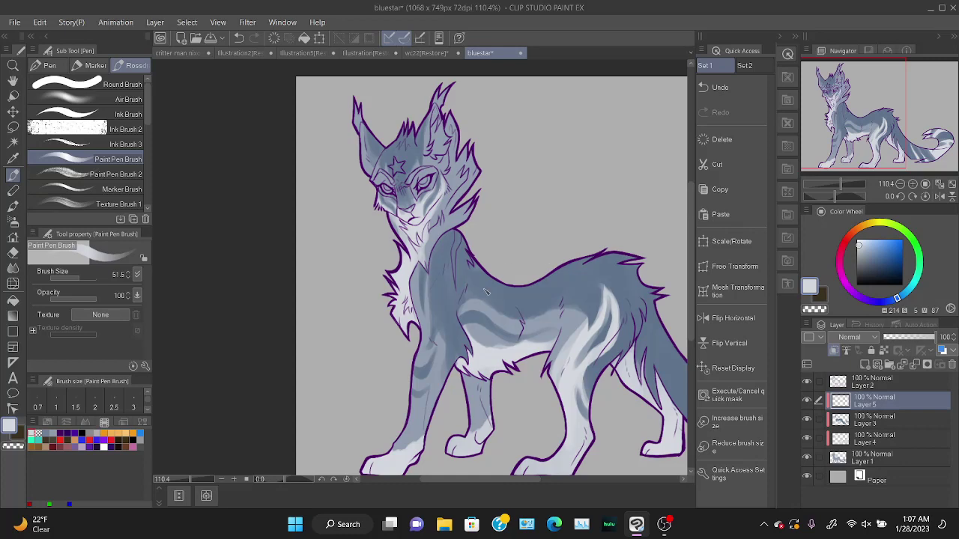
pyautogui.rightClick(544, 284)
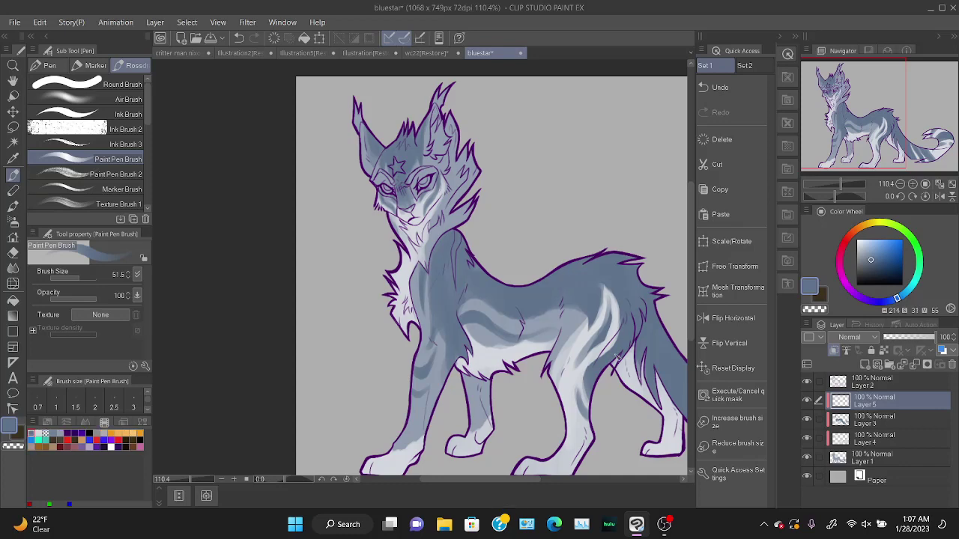
pyautogui.click(872, 259)
pyautogui.click(876, 262)
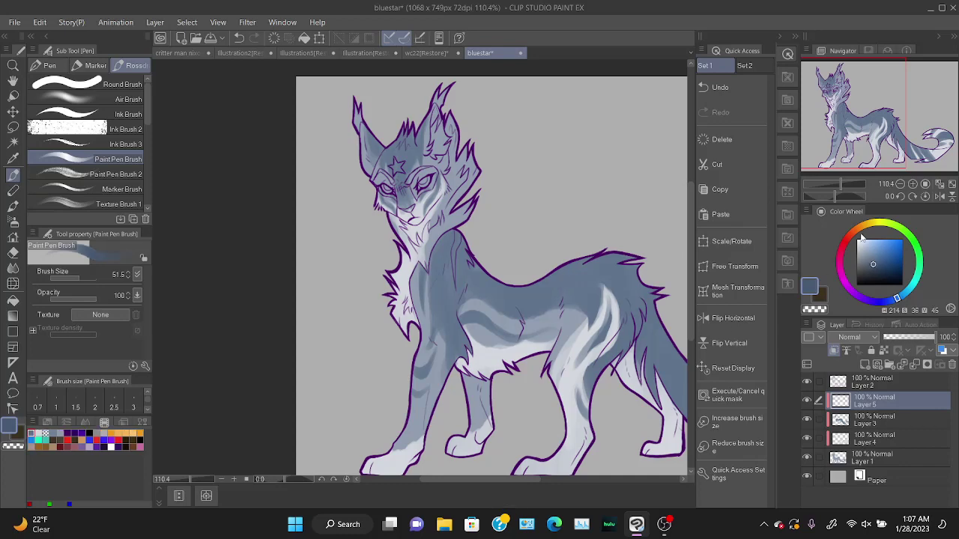
# Paint the upper mane tuft behind the far cheek dark blue, running the colour down along the neck fur.
pyautogui.scroll(2, 435, 143)
pyautogui.scroll(1, 435, 143)
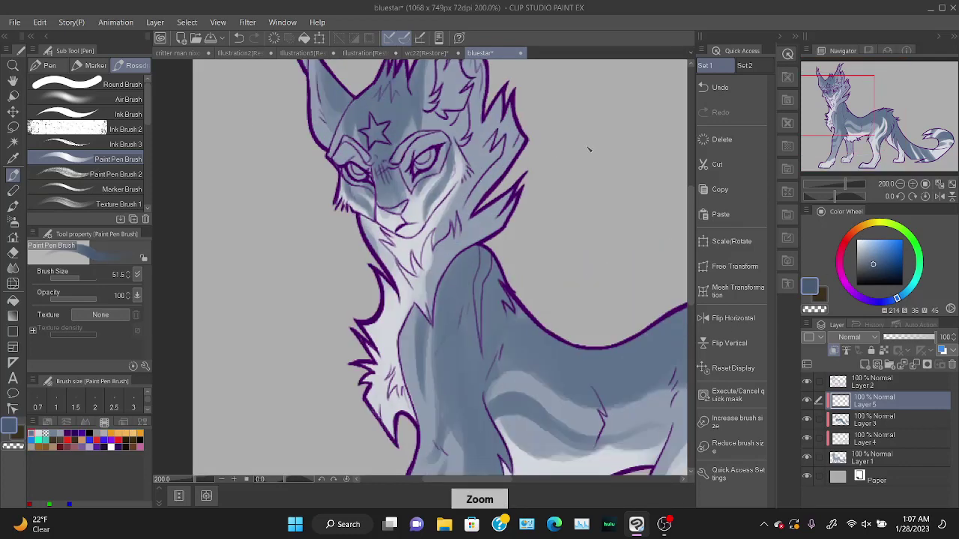
pyautogui.moveTo(847, 114); pyautogui.dragTo(846, 110)
pyautogui.moveTo(502, 138)
pyautogui.mouseDown()
pyautogui.moveTo(495, 175)
pyautogui.moveTo(500, 151)
pyautogui.moveTo(513, 156)
pyautogui.moveTo(515, 179)
pyautogui.moveTo(459, 271)
pyautogui.mouseUp()
pyautogui.moveTo(513, 200); pyautogui.dragTo(528, 166)
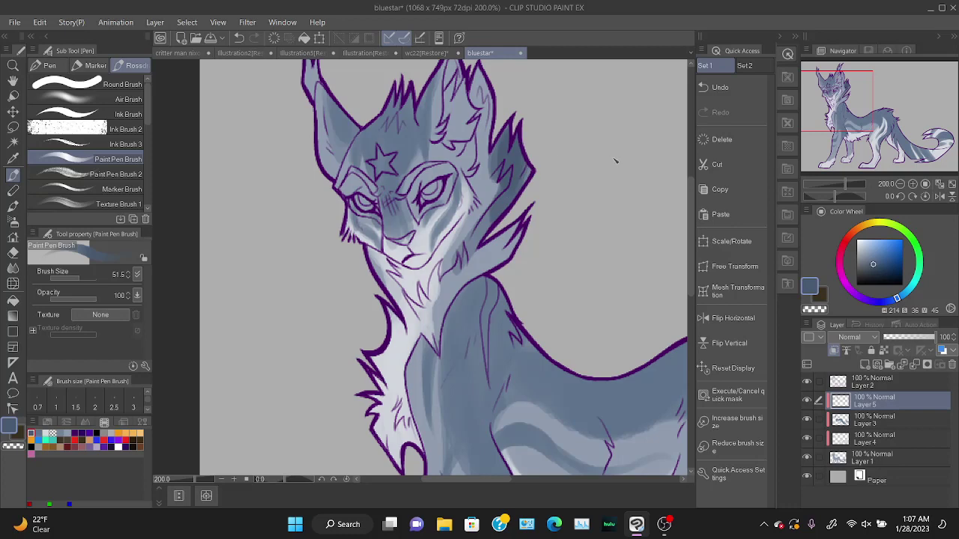
# Lasso-select the mane fur beside the right ear, tracing the ear's outer edge down towards the spiky mane tuft.
pyautogui.press('e')
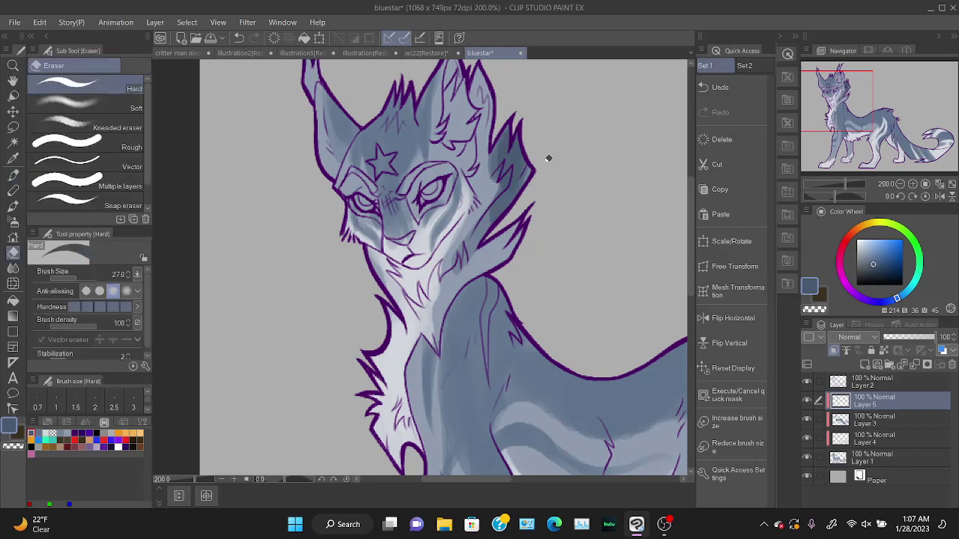
pyautogui.press('l')
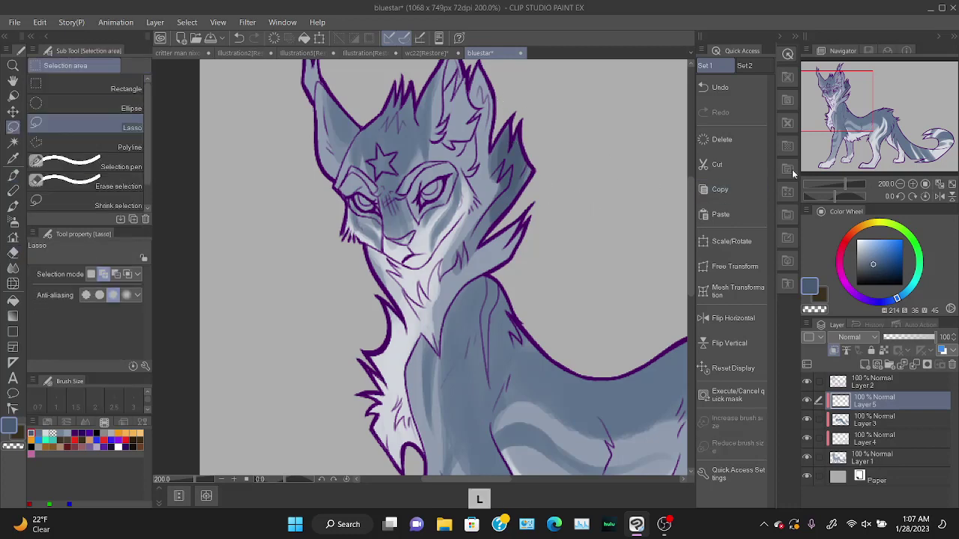
pyautogui.moveTo(850, 122); pyautogui.dragTo(848, 117)
pyautogui.moveTo(501, 105)
pyautogui.mouseDown()
pyautogui.moveTo(499, 134)
pyautogui.moveTo(488, 91)
pyautogui.mouseUp()
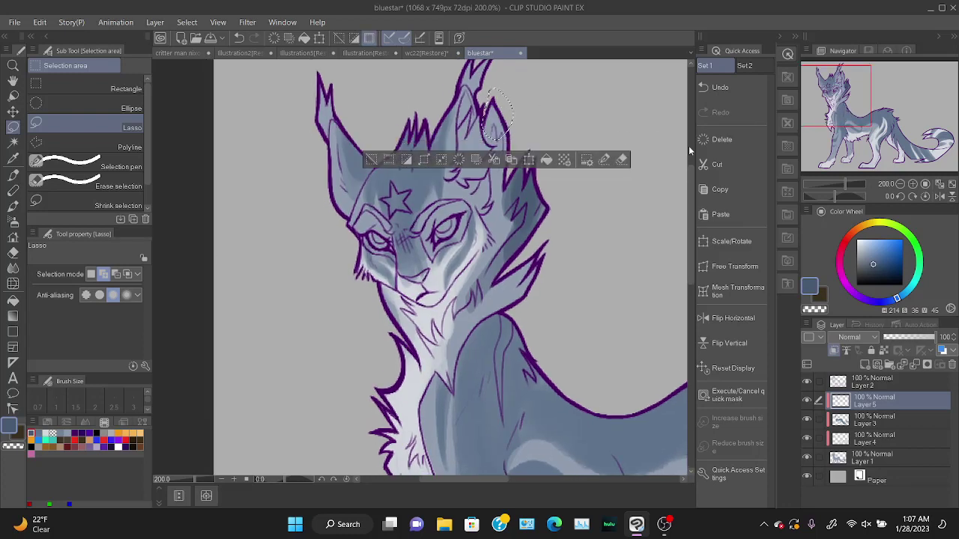
pyautogui.moveTo(850, 180); pyautogui.dragTo(855, 180)
pyautogui.moveTo(839, 92); pyautogui.dragTo(838, 77)
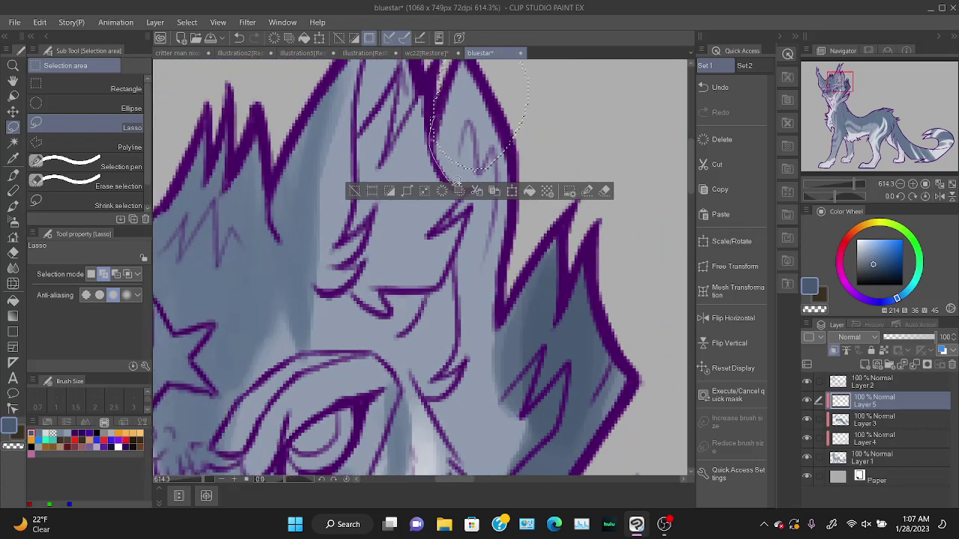
pyautogui.moveTo(457, 182)
pyautogui.mouseDown()
pyautogui.moveTo(485, 187)
pyautogui.moveTo(525, 95)
pyautogui.mouseUp()
pyautogui.moveTo(473, 192); pyautogui.dragTo(443, 222)
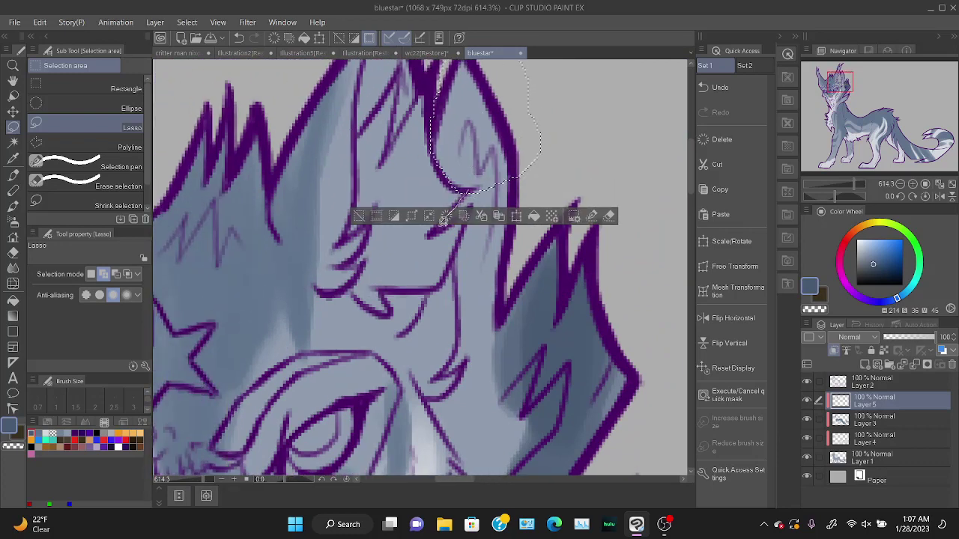
pyautogui.moveTo(496, 171)
pyautogui.mouseDown()
pyautogui.moveTo(507, 148)
pyautogui.moveTo(498, 193)
pyautogui.moveTo(471, 201)
pyautogui.moveTo(454, 251)
pyautogui.moveTo(472, 313)
pyautogui.moveTo(547, 258)
pyautogui.moveTo(526, 125)
pyautogui.mouseUp()
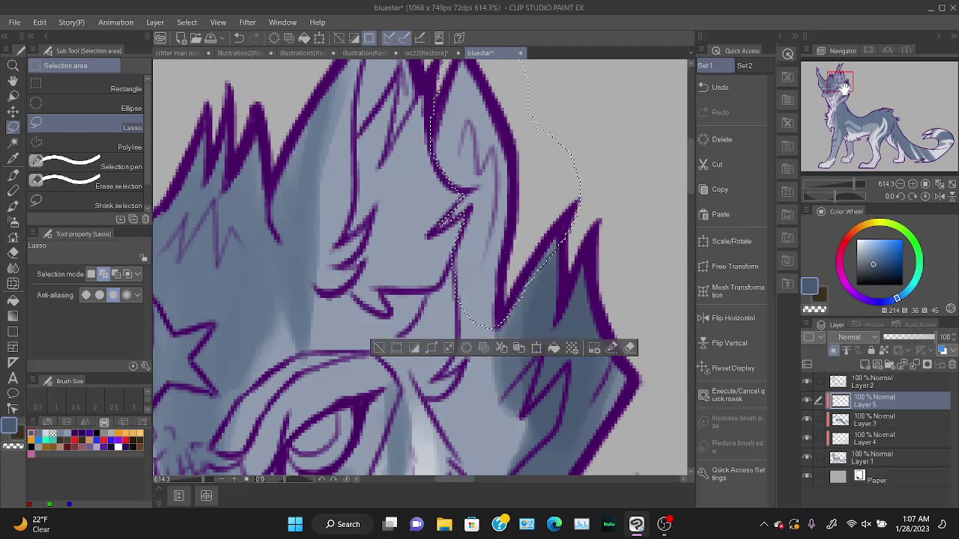
# Add the chest fur to the lasso selection, following the line between chest and shoulder up to the neck.
pyautogui.moveTo(845, 89)
pyautogui.mouseDown()
pyautogui.moveTo(835, 131)
pyautogui.moveTo(835, 122)
pyautogui.mouseUp()
pyautogui.scroll(-8, 420, 270)
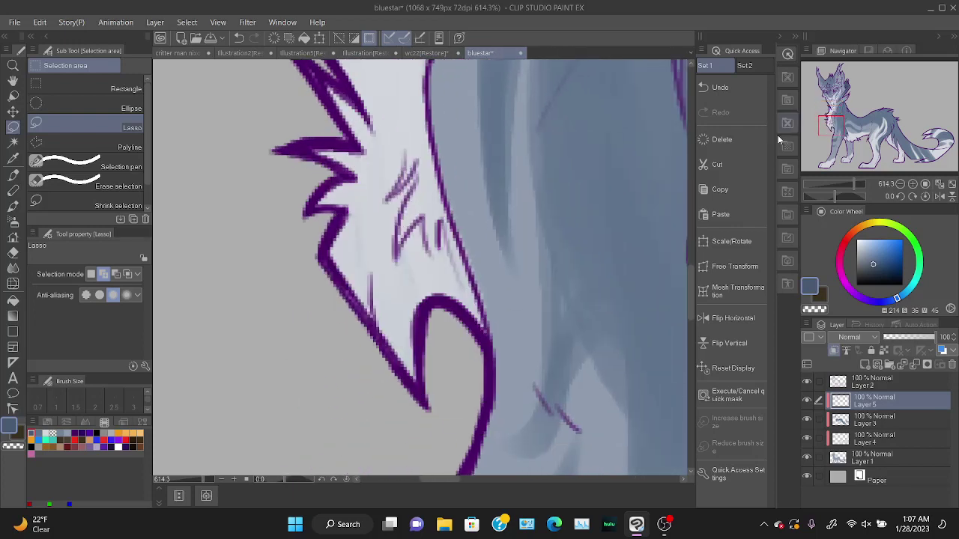
pyautogui.hotkey('ctrl', 'z')
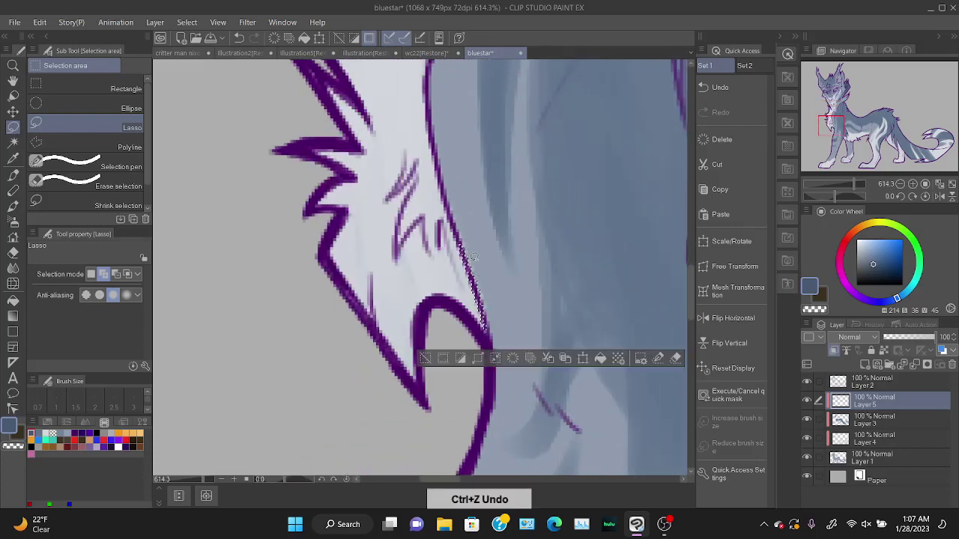
pyautogui.moveTo(485, 337)
pyautogui.mouseDown()
pyautogui.moveTo(322, 391)
pyautogui.moveTo(397, 93)
pyautogui.mouseUp()
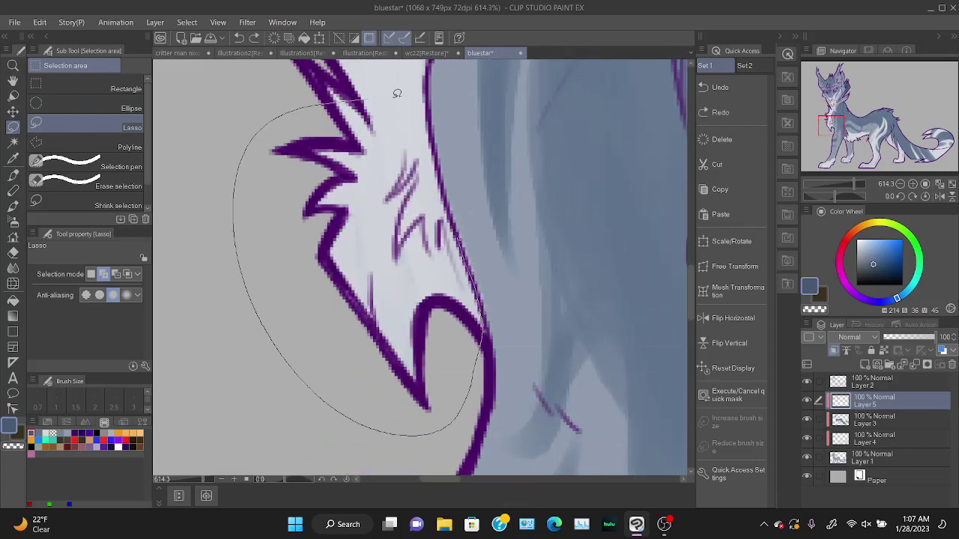
pyautogui.moveTo(462, 243); pyautogui.dragTo(464, 249)
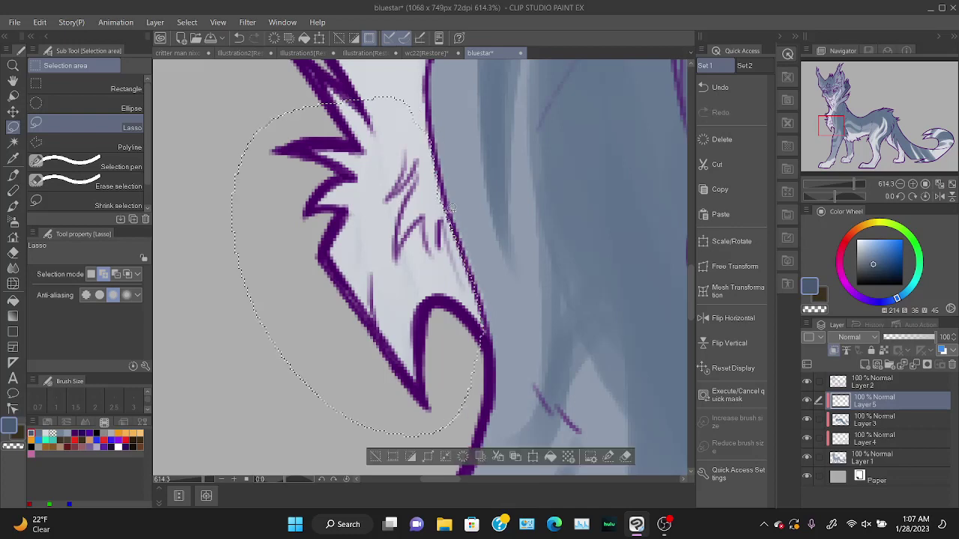
pyautogui.moveTo(831, 121); pyautogui.dragTo(829, 110)
pyautogui.moveTo(532, 181); pyautogui.dragTo(503, 234)
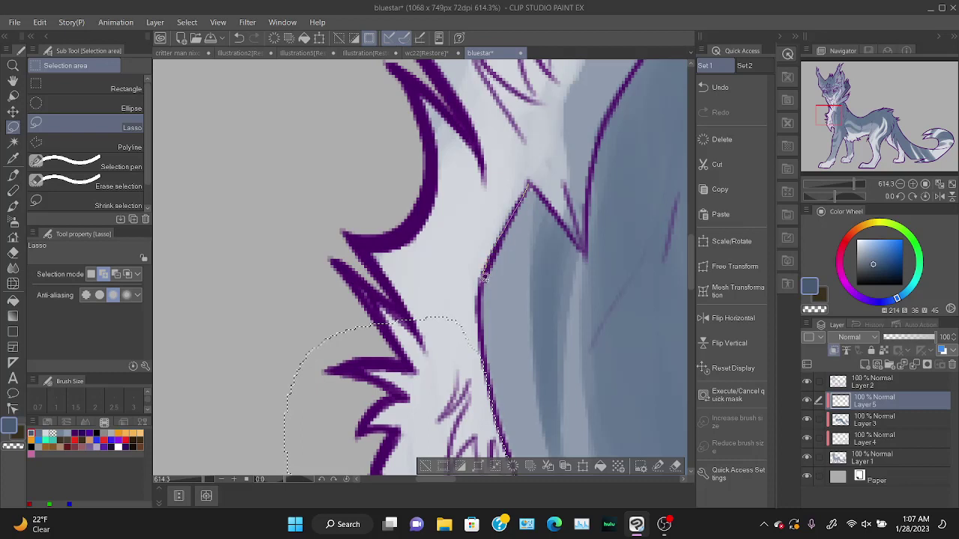
pyautogui.moveTo(485, 276); pyautogui.dragTo(485, 333)
pyautogui.moveTo(446, 414)
pyautogui.mouseDown()
pyautogui.moveTo(292, 280)
pyautogui.moveTo(502, 120)
pyautogui.moveTo(544, 157)
pyautogui.moveTo(532, 182)
pyautogui.moveTo(590, 246)
pyautogui.moveTo(596, 161)
pyautogui.moveTo(571, 90)
pyautogui.moveTo(436, 204)
pyautogui.mouseUp()
# Extend the selection over the neck fur, tracing the shoulder curve and the underside of the jaw.
pyautogui.moveTo(838, 118); pyautogui.dragTo(846, 107)
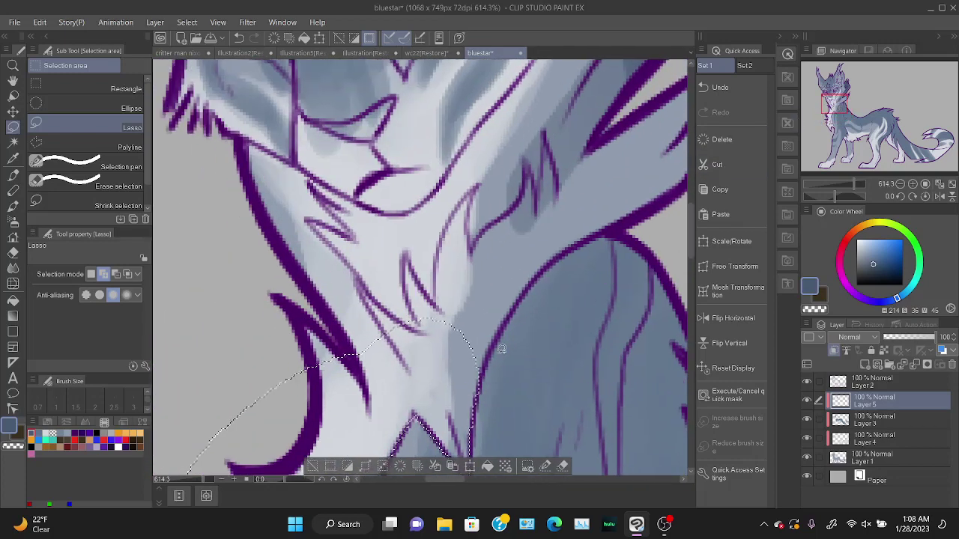
pyautogui.moveTo(477, 388)
pyautogui.mouseDown()
pyautogui.moveTo(548, 261)
pyautogui.moveTo(321, 342)
pyautogui.moveTo(296, 372)
pyautogui.mouseUp()
pyautogui.moveTo(879, 127); pyautogui.dragTo(884, 126)
pyautogui.moveTo(419, 307)
pyautogui.mouseDown()
pyautogui.moveTo(544, 249)
pyautogui.moveTo(631, 136)
pyautogui.moveTo(616, 62)
pyautogui.moveTo(457, 156)
pyautogui.moveTo(347, 203)
pyautogui.moveTo(294, 352)
pyautogui.mouseUp()
pyautogui.moveTo(842, 102); pyautogui.dragTo(832, 107)
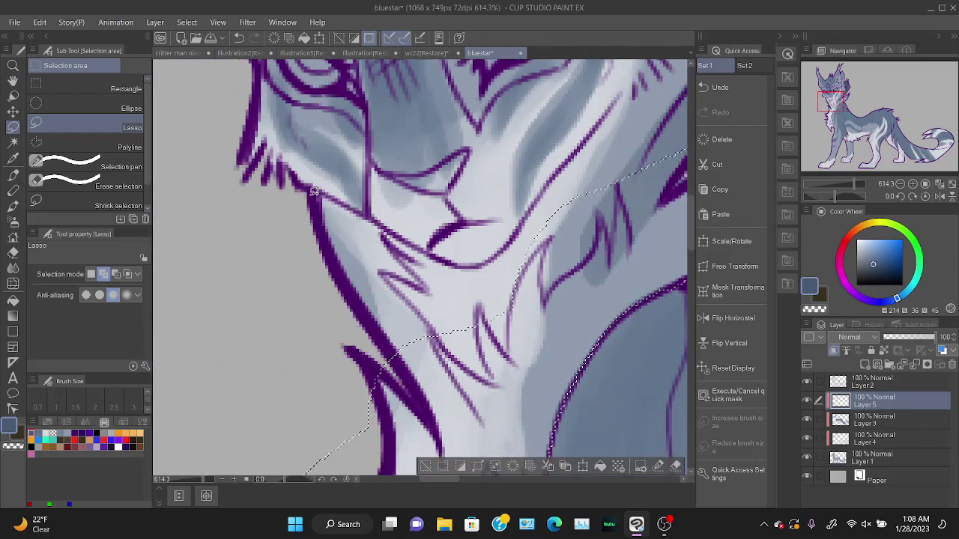
pyautogui.moveTo(311, 194)
pyautogui.mouseDown()
pyautogui.moveTo(361, 210)
pyautogui.moveTo(439, 255)
pyautogui.moveTo(470, 293)
pyautogui.moveTo(424, 381)
pyautogui.moveTo(305, 280)
pyautogui.moveTo(306, 199)
pyautogui.mouseUp()
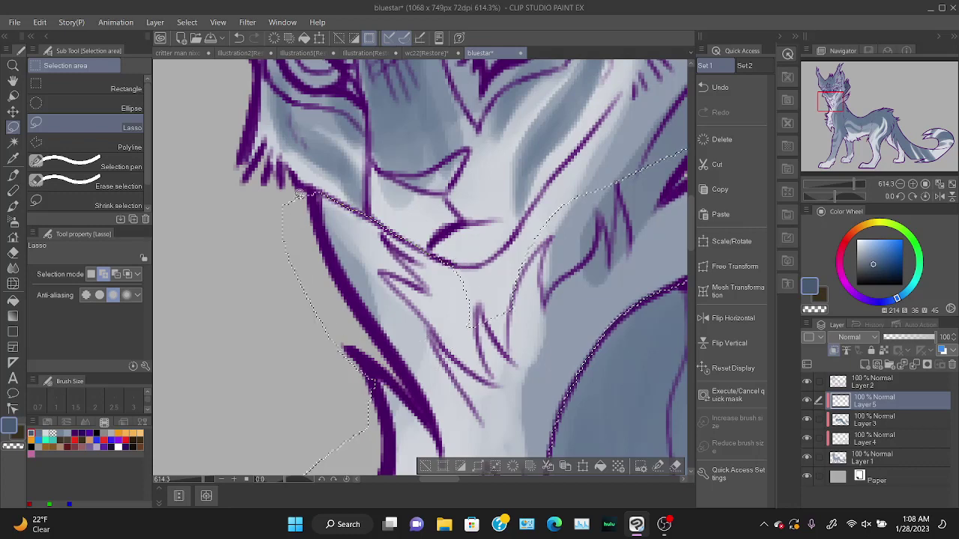
pyautogui.moveTo(445, 259)
pyautogui.mouseDown()
pyautogui.moveTo(503, 249)
pyautogui.moveTo(546, 191)
pyautogui.moveTo(503, 348)
pyautogui.moveTo(476, 345)
pyautogui.mouseUp()
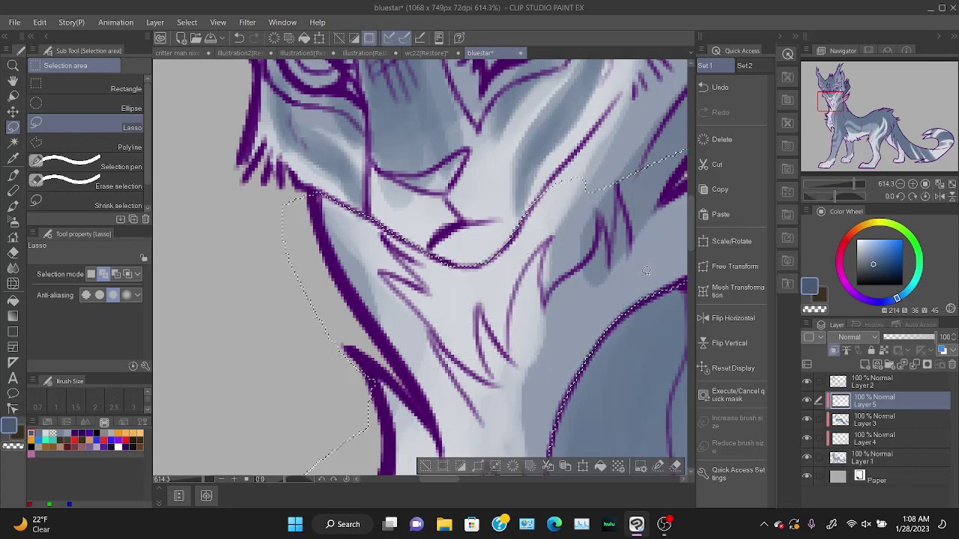
# Extend the selection up the cheek fur and ear base to take in the whole mane behind the head.
pyautogui.moveTo(845, 101); pyautogui.dragTo(840, 92)
pyautogui.moveTo(365, 361)
pyautogui.mouseDown()
pyautogui.moveTo(454, 254)
pyautogui.moveTo(457, 237)
pyautogui.moveTo(441, 376)
pyautogui.moveTo(378, 380)
pyautogui.mouseUp()
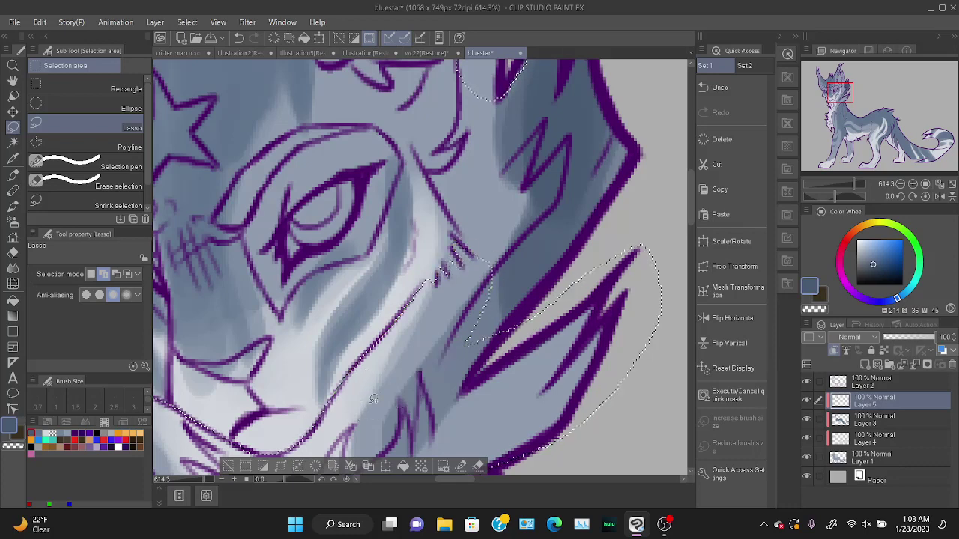
pyautogui.moveTo(438, 173)
pyautogui.mouseDown()
pyautogui.moveTo(470, 245)
pyautogui.moveTo(481, 294)
pyautogui.moveTo(459, 315)
pyautogui.moveTo(454, 379)
pyautogui.moveTo(604, 307)
pyautogui.moveTo(671, 142)
pyautogui.moveTo(600, 112)
pyautogui.moveTo(543, 153)
pyautogui.moveTo(485, 226)
pyautogui.mouseUp()
pyautogui.moveTo(848, 93); pyautogui.dragTo(848, 89)
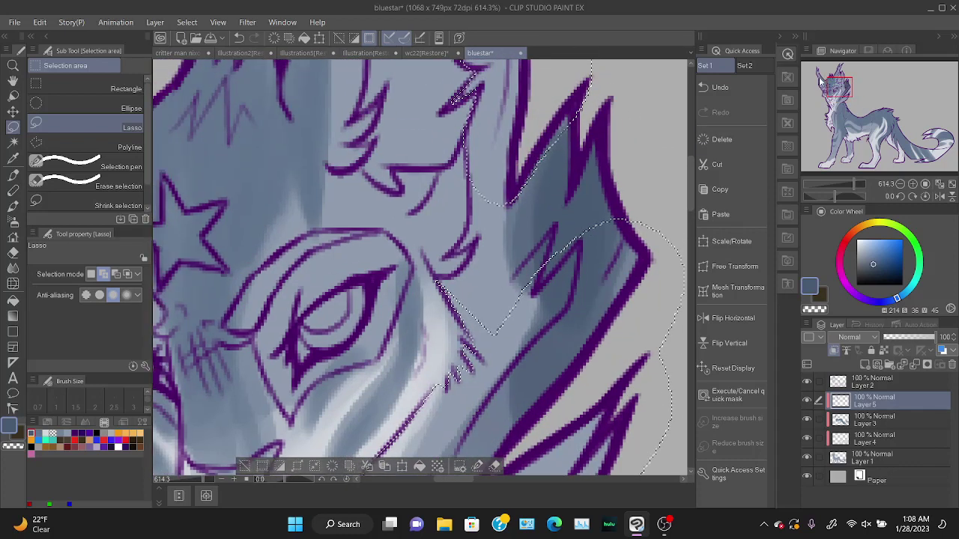
pyautogui.moveTo(473, 196)
pyautogui.mouseDown()
pyautogui.moveTo(470, 227)
pyautogui.moveTo(452, 250)
pyautogui.moveTo(492, 205)
pyautogui.mouseUp()
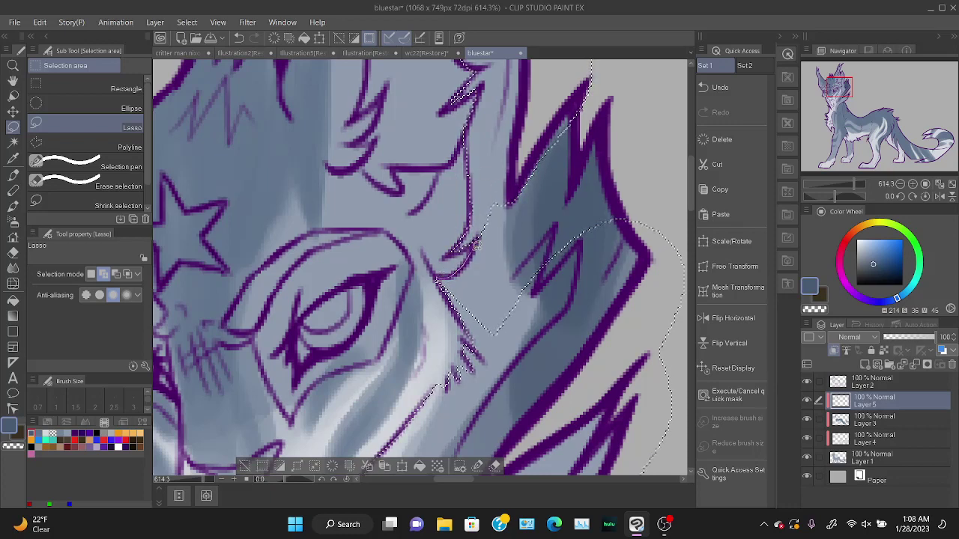
pyautogui.moveTo(438, 281)
pyautogui.mouseDown()
pyautogui.moveTo(523, 182)
pyautogui.moveTo(531, 339)
pyautogui.moveTo(479, 348)
pyautogui.moveTo(441, 286)
pyautogui.mouseUp()
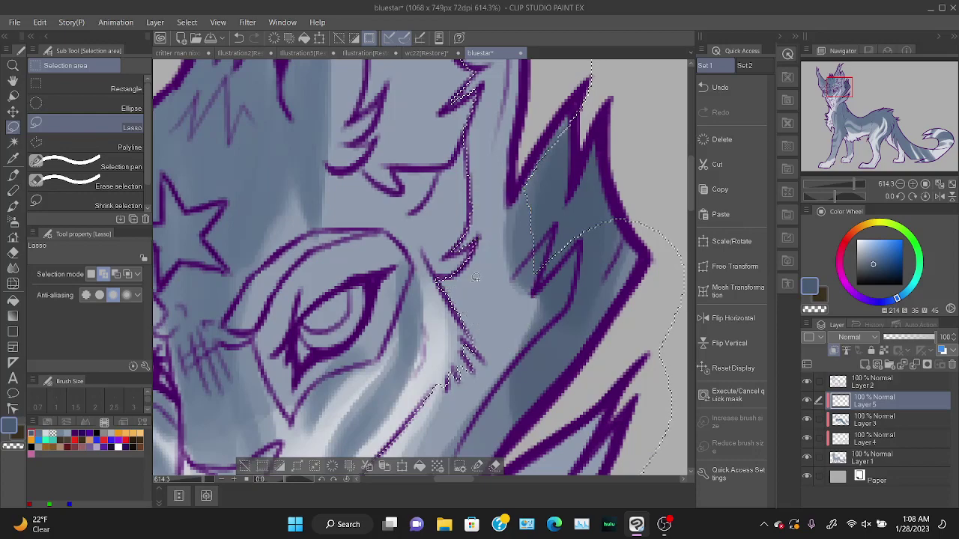
pyautogui.moveTo(652, 177)
pyautogui.mouseDown()
pyautogui.moveTo(609, 309)
pyautogui.moveTo(492, 186)
pyautogui.moveTo(645, 112)
pyautogui.mouseUp()
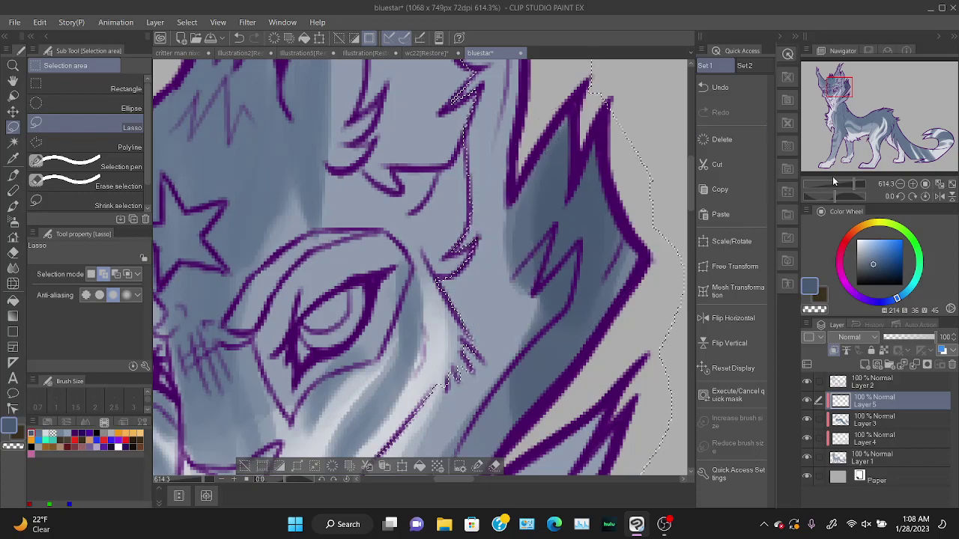
# Paint the selected mane and neck fur dark blue with the Paint Pen Brush, leaving the chest pale, and clear the selection.
pyautogui.moveTo(852, 185); pyautogui.dragTo(845, 186)
pyautogui.press('p')
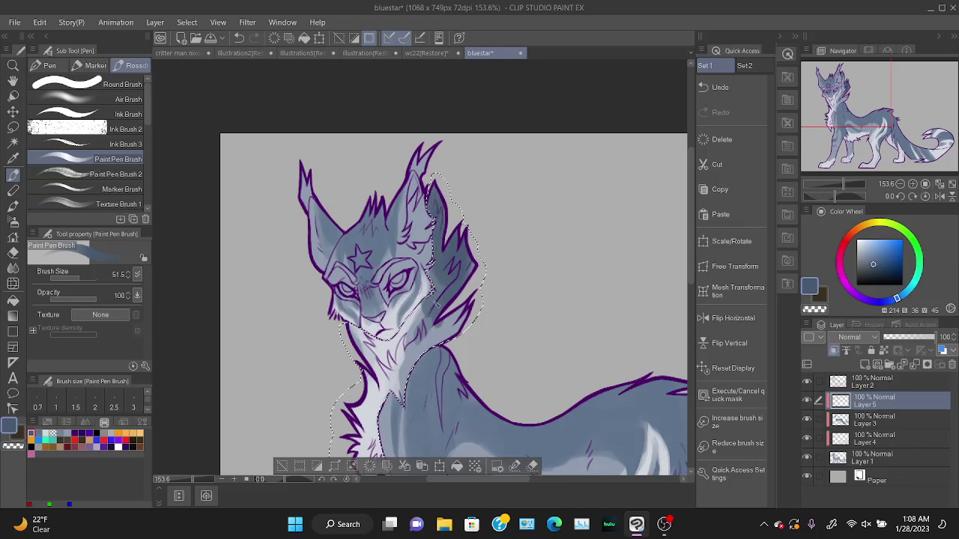
pyautogui.moveTo(421, 368); pyautogui.dragTo(450, 339)
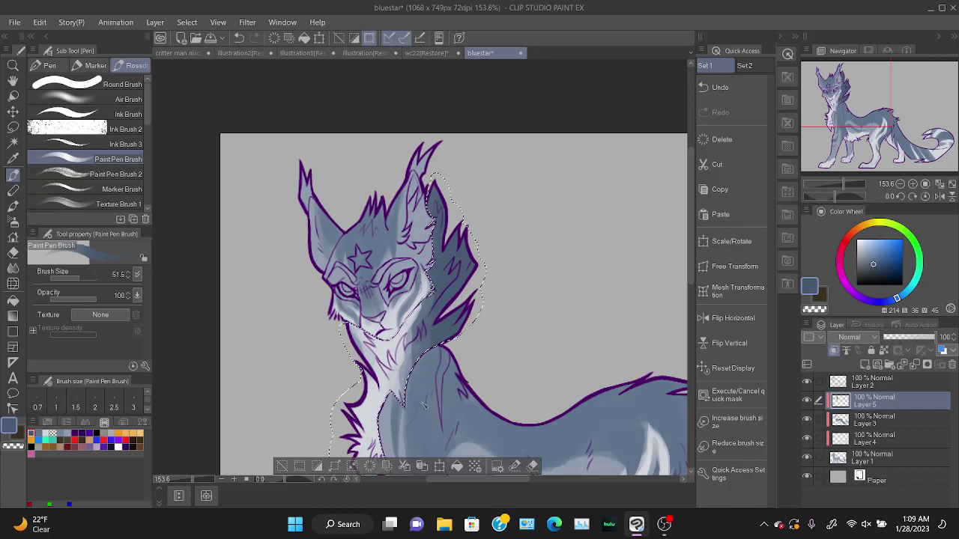
pyautogui.moveTo(416, 335)
pyautogui.mouseDown()
pyautogui.moveTo(386, 390)
pyautogui.moveTo(408, 370)
pyautogui.moveTo(411, 398)
pyautogui.mouseUp()
pyautogui.moveTo(872, 104); pyautogui.dragTo(875, 126)
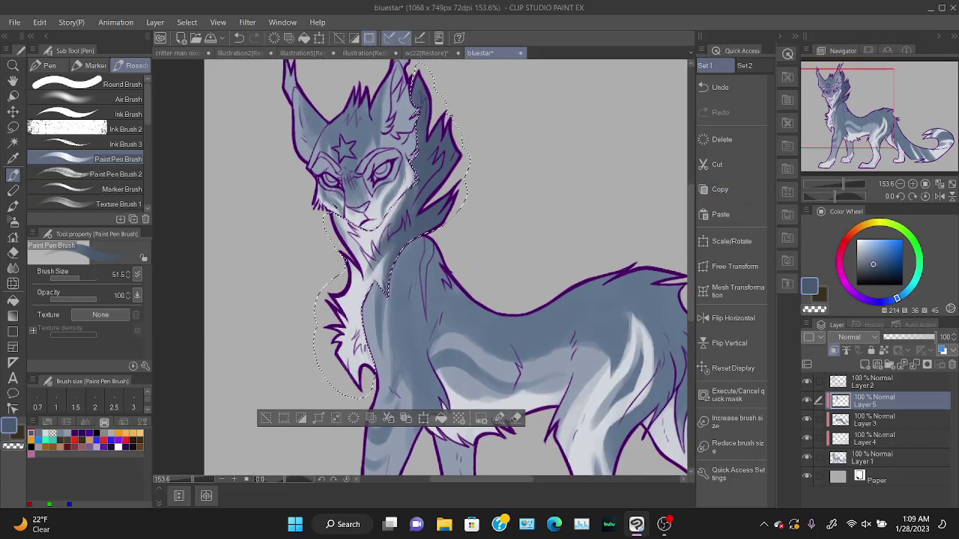
pyautogui.moveTo(347, 271); pyautogui.dragTo(358, 300)
pyautogui.hotkey('ctrl', 'z')
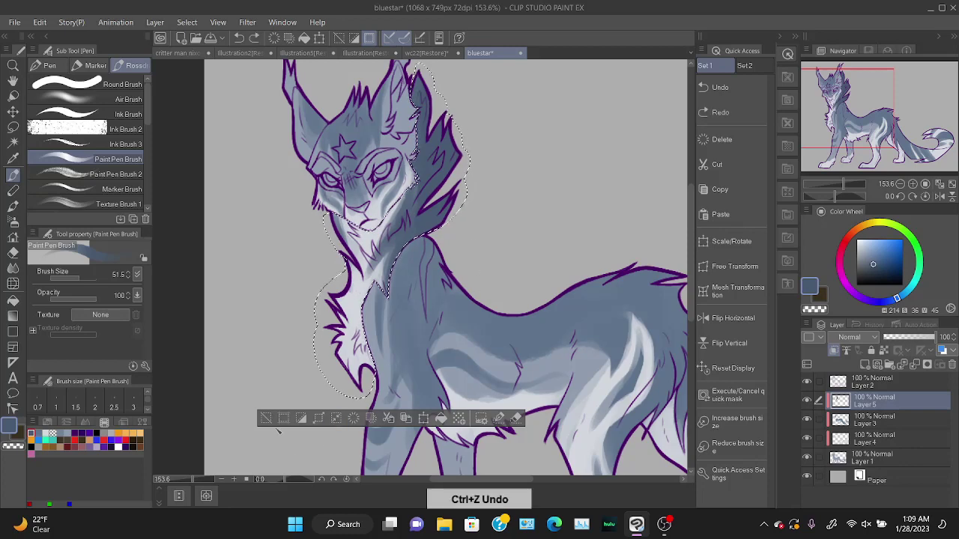
pyautogui.click(266, 419)
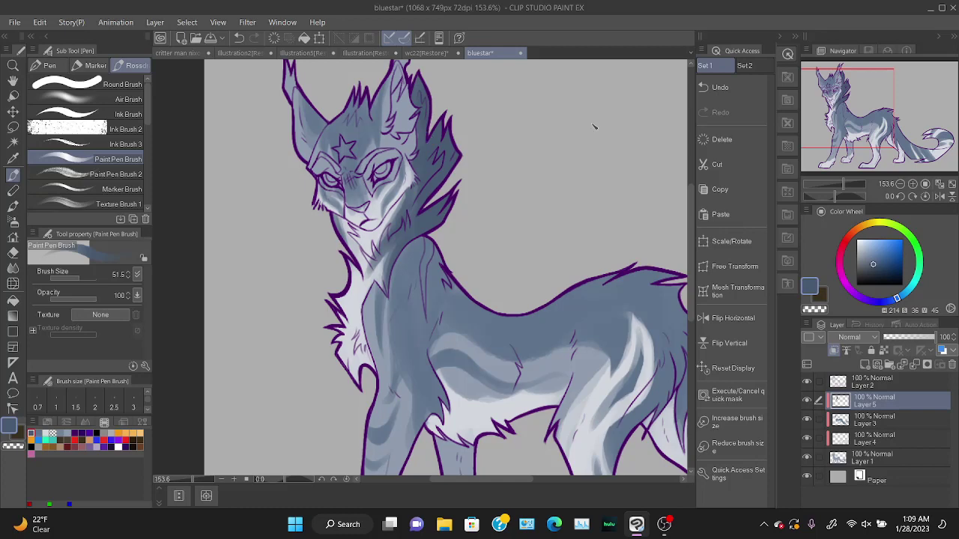
# Paint the left ear dark blue from base to tip with the Paint Pen Brush at size 14.1.
pyautogui.moveTo(880, 90); pyautogui.dragTo(863, 71)
pyautogui.hotkey('ctrl', '+')
pyautogui.hotkey('ctrl', '+')
pyautogui.hotkey('ctrl', '+')
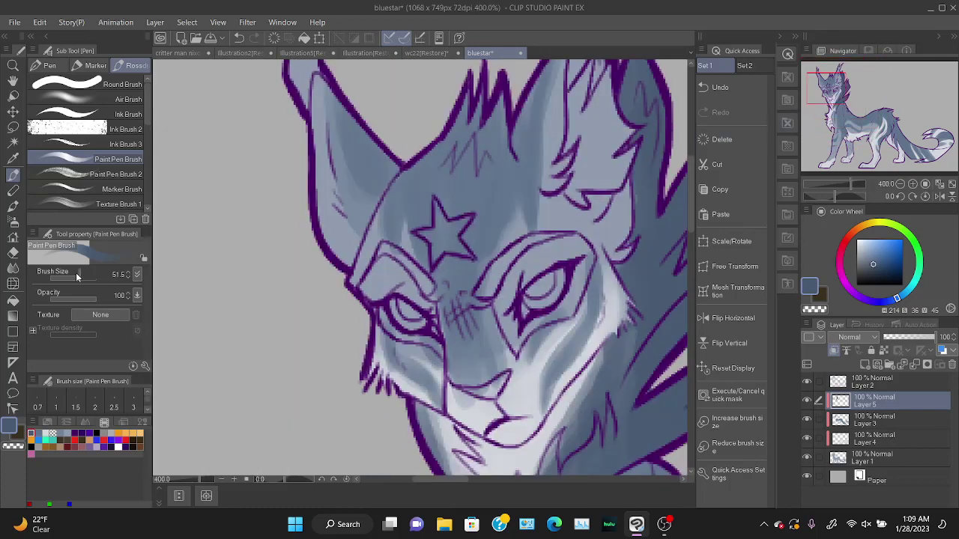
pyautogui.moveTo(76, 273); pyautogui.dragTo(72, 277)
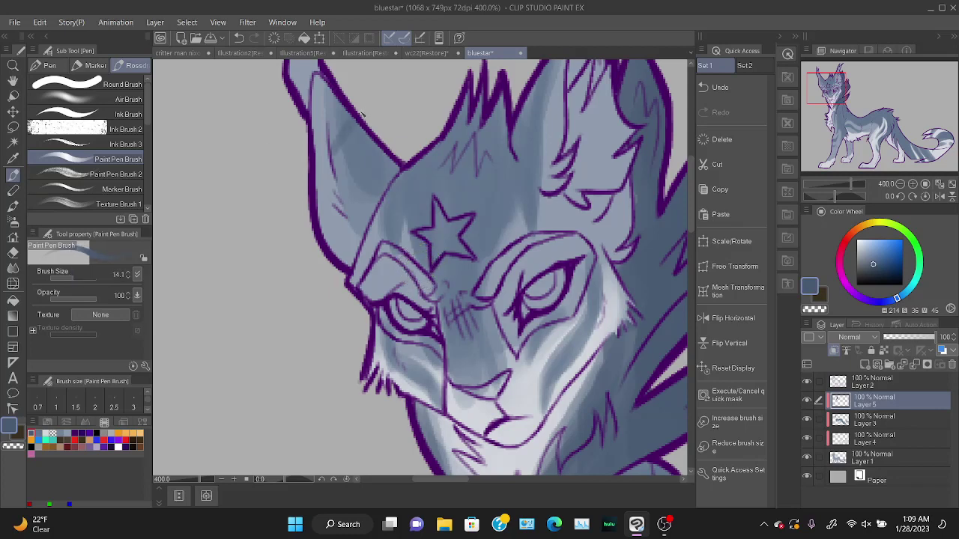
pyautogui.moveTo(362, 114)
pyautogui.mouseDown()
pyautogui.moveTo(322, 172)
pyautogui.moveTo(341, 221)
pyautogui.moveTo(318, 247)
pyautogui.moveTo(379, 166)
pyautogui.moveTo(390, 191)
pyautogui.moveTo(370, 202)
pyautogui.mouseUp()
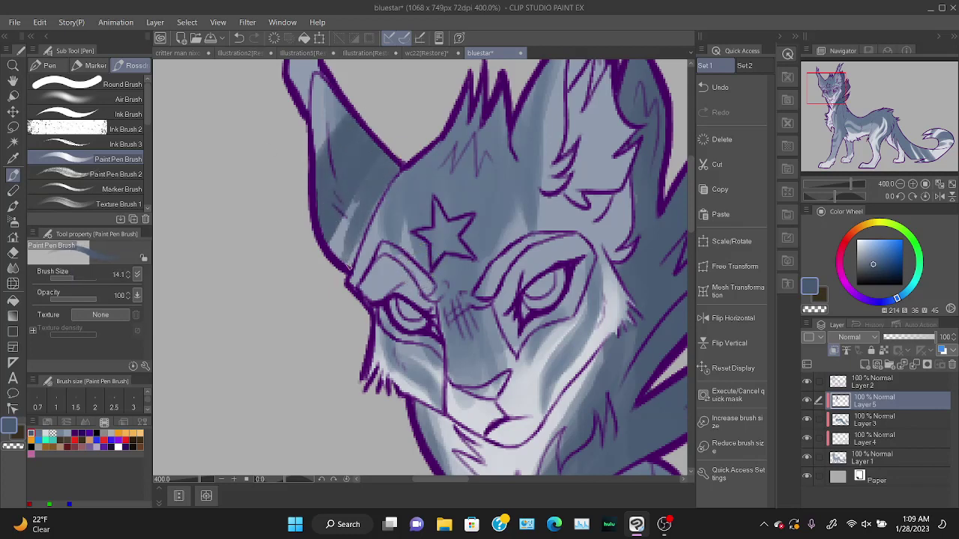
pyautogui.moveTo(333, 248)
pyautogui.mouseDown()
pyautogui.moveTo(343, 232)
pyautogui.moveTo(337, 264)
pyautogui.mouseUp()
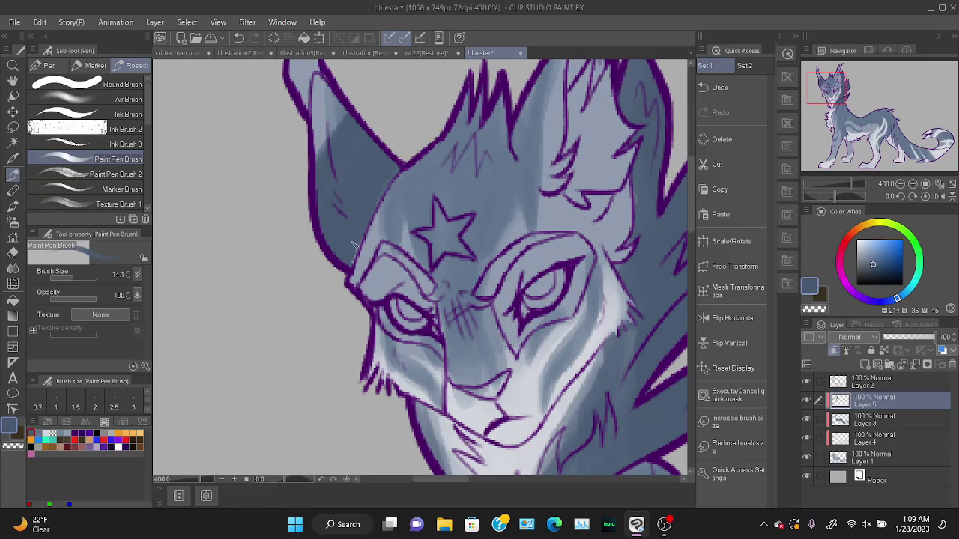
pyautogui.moveTo(840, 95); pyautogui.dragTo(830, 87)
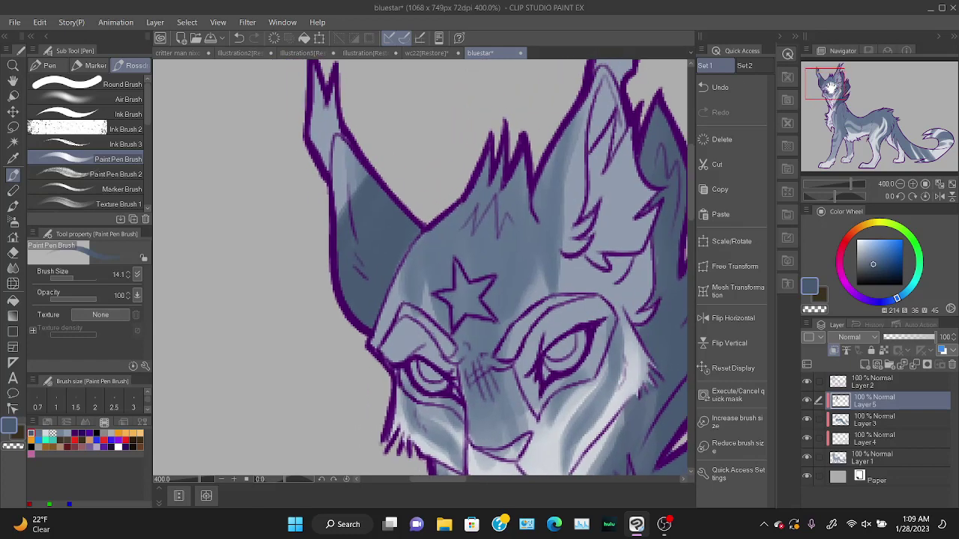
pyautogui.moveTo(347, 150)
pyautogui.mouseDown()
pyautogui.moveTo(339, 209)
pyautogui.moveTo(340, 130)
pyautogui.mouseUp()
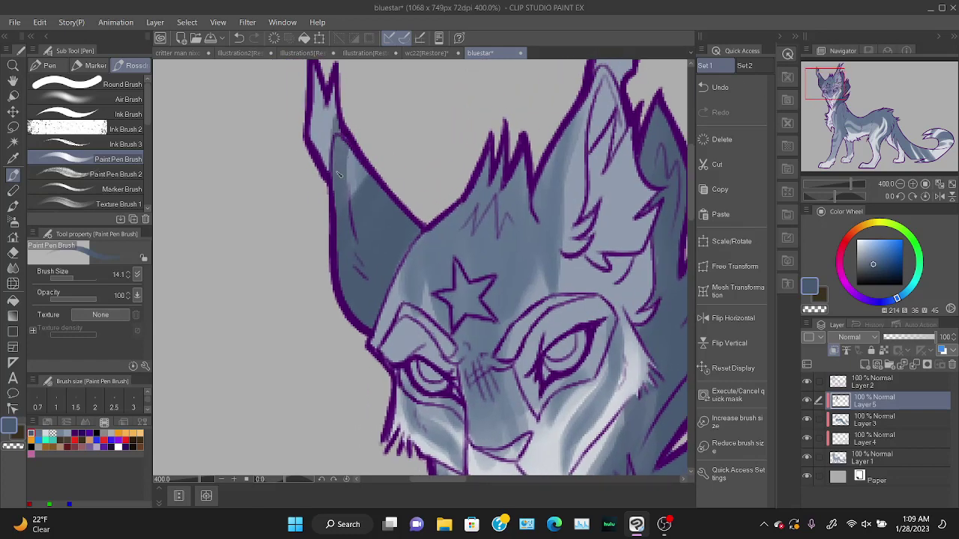
pyautogui.moveTo(338, 173); pyautogui.dragTo(364, 188)
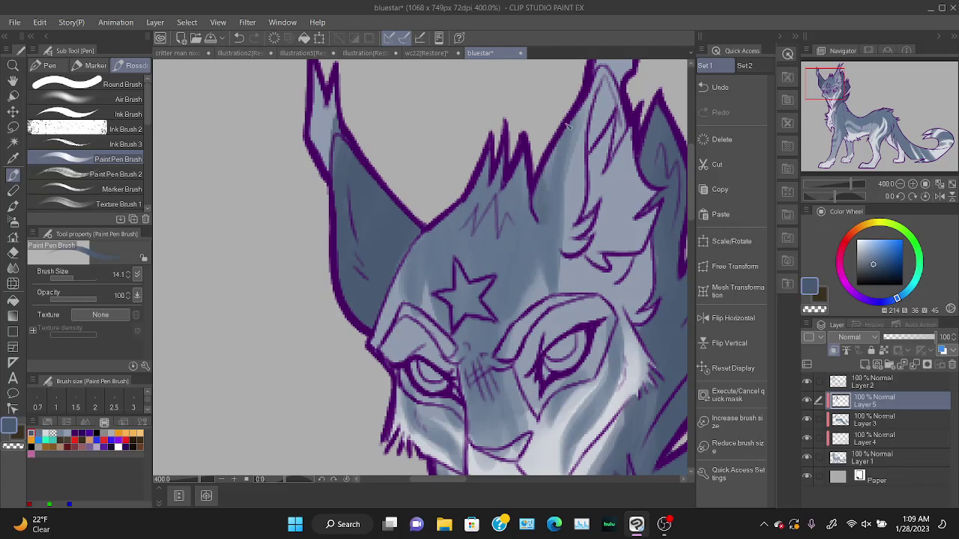
# Paint the outer side of the right ear dark blue and darken its tip and the fur along its inner edge.
pyautogui.moveTo(567, 126)
pyautogui.mouseDown()
pyautogui.moveTo(562, 176)
pyautogui.moveTo(550, 185)
pyautogui.moveTo(545, 177)
pyautogui.moveTo(574, 218)
pyautogui.moveTo(545, 200)
pyautogui.moveTo(559, 240)
pyautogui.moveTo(570, 238)
pyautogui.moveTo(544, 191)
pyautogui.moveTo(537, 205)
pyautogui.moveTo(563, 251)
pyautogui.moveTo(568, 229)
pyautogui.moveTo(582, 243)
pyautogui.moveTo(560, 229)
pyautogui.moveTo(576, 244)
pyautogui.moveTo(555, 202)
pyautogui.moveTo(568, 224)
pyautogui.moveTo(559, 231)
pyautogui.moveTo(583, 178)
pyautogui.moveTo(570, 140)
pyautogui.moveTo(580, 125)
pyautogui.moveTo(585, 133)
pyautogui.moveTo(616, 86)
pyautogui.mouseUp()
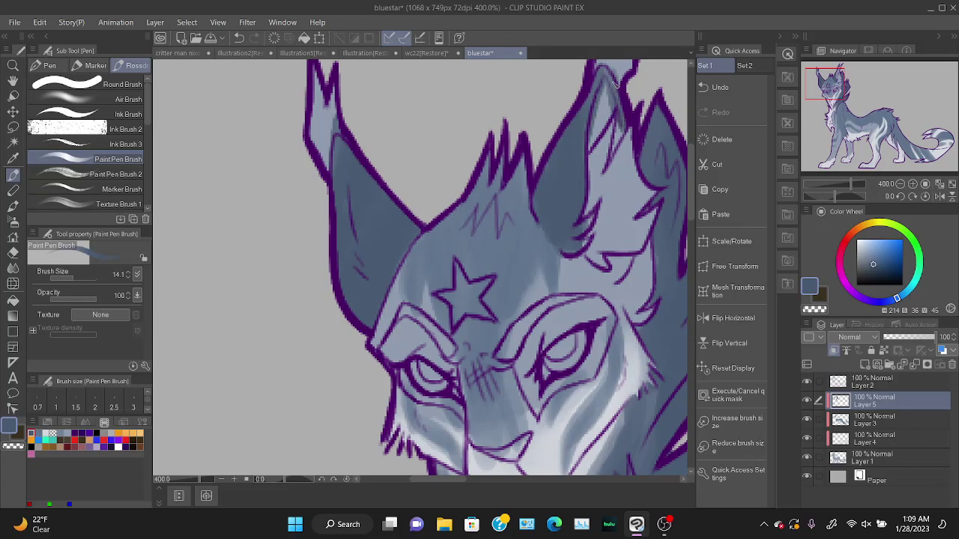
pyautogui.moveTo(631, 263)
pyautogui.mouseDown()
pyautogui.moveTo(636, 329)
pyautogui.moveTo(648, 242)
pyautogui.moveTo(636, 298)
pyautogui.moveTo(642, 255)
pyautogui.moveTo(658, 324)
pyautogui.moveTo(667, 297)
pyautogui.moveTo(641, 241)
pyautogui.mouseUp()
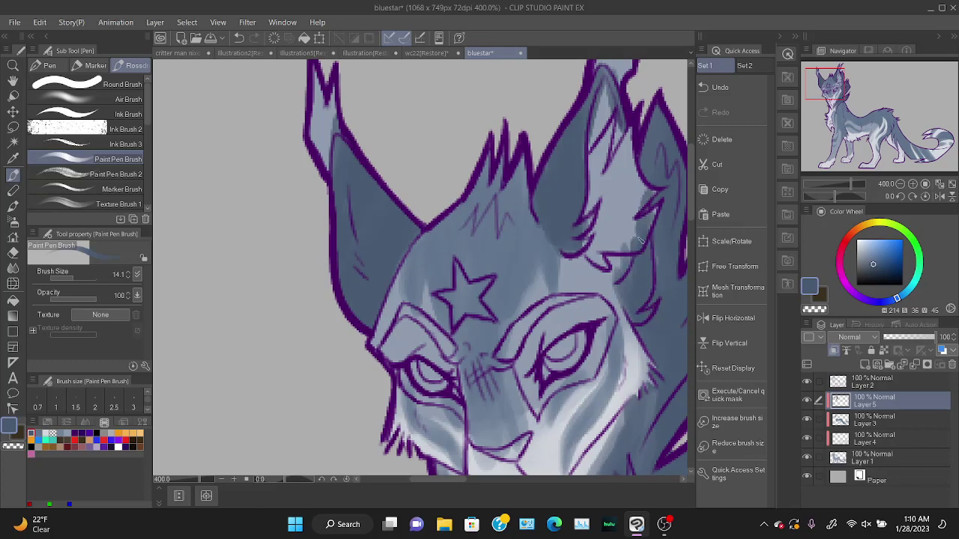
pyautogui.moveTo(615, 97); pyautogui.dragTo(628, 151)
# Choose a pale blue at hue 214, saturation 10 and value 94 and paint an oval patch on the left ear.
pyautogui.click(860, 242)
pyautogui.moveTo(367, 208)
pyautogui.mouseDown()
pyautogui.moveTo(390, 191)
pyautogui.moveTo(361, 218)
pyautogui.moveTo(371, 184)
pyautogui.moveTo(352, 236)
pyautogui.mouseUp()
pyautogui.hotkey('ctrl', 'z')
pyautogui.moveTo(367, 187)
pyautogui.mouseDown()
pyautogui.moveTo(386, 225)
pyautogui.moveTo(376, 195)
pyautogui.mouseUp()
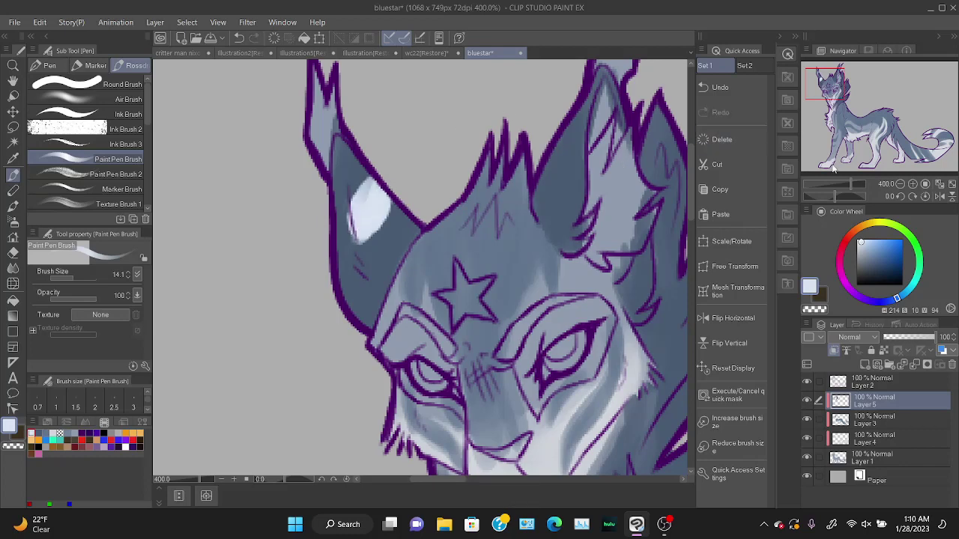
# Undo the pale blue oval patch painted on the left ear.
pyautogui.moveTo(848, 183); pyautogui.dragTo(842, 184)
pyautogui.moveTo(845, 106); pyautogui.dragTo(837, 123)
pyautogui.hotkey('ctrl', 'z')
pyautogui.hotkey('ctrl', 'z')
pyautogui.hotkey('ctrl', 'z')
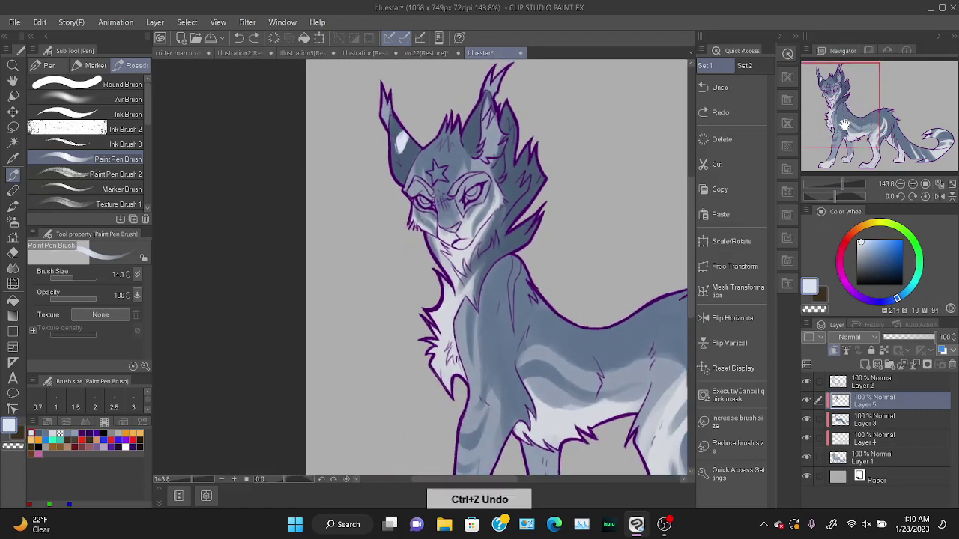
pyautogui.hotkey('ctrl', 'z')
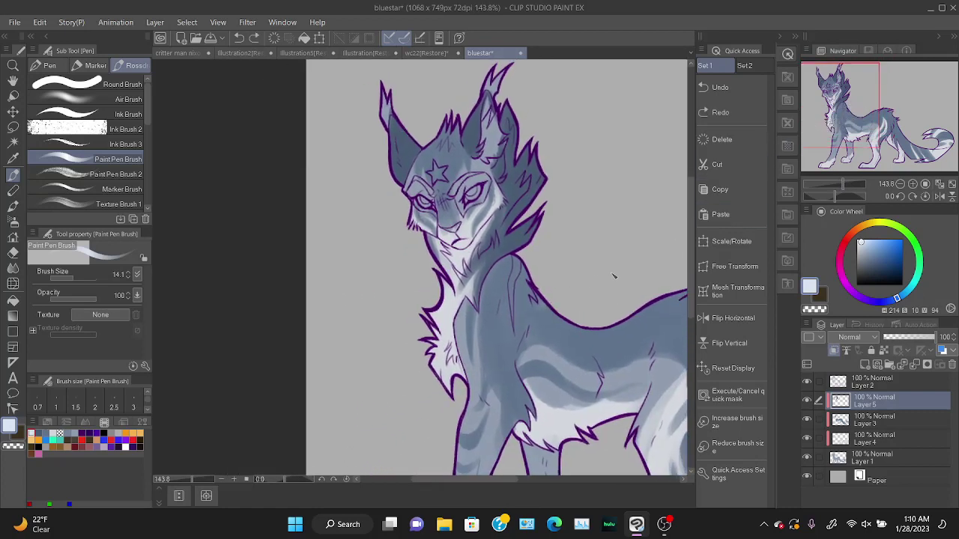
# Sample the pale grey at hue 216, saturation 5 and value 86 from the chin fur and paint both ear-tip tufts with it.
pyautogui.moveTo(849, 116); pyautogui.dragTo(847, 108)
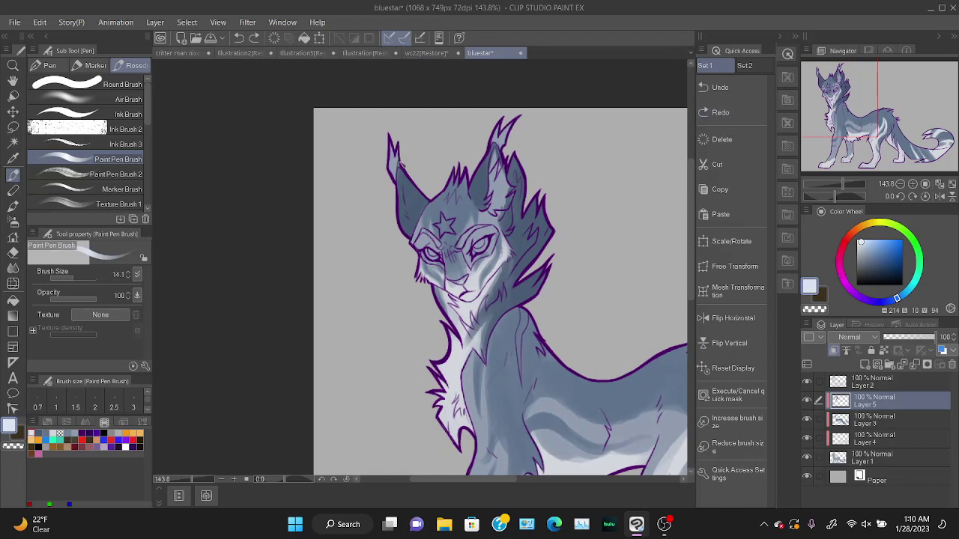
pyautogui.moveTo(398, 173); pyautogui.dragTo(393, 139)
pyautogui.hotkey('ctrl', 'z')
pyautogui.rightClick(450, 266)
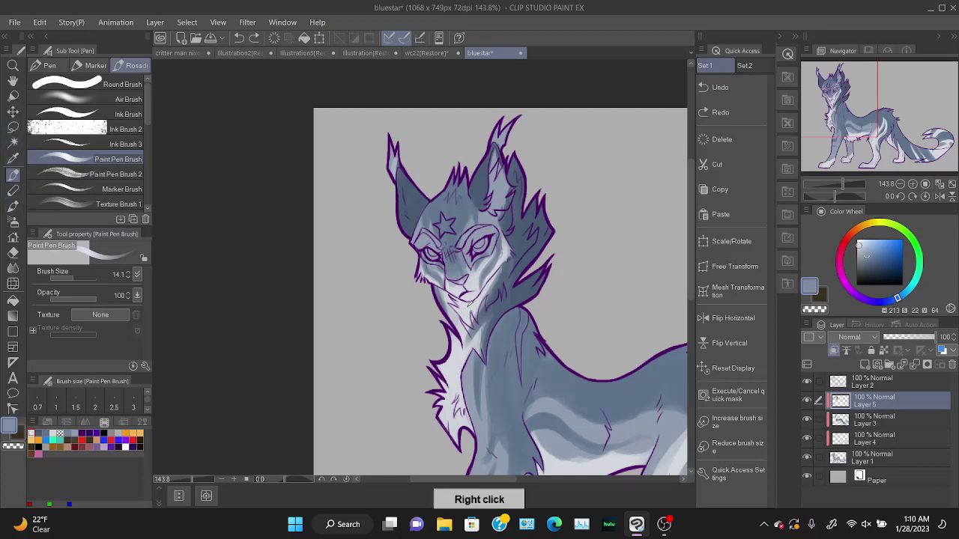
pyautogui.moveTo(468, 307); pyautogui.dragTo(469, 309)
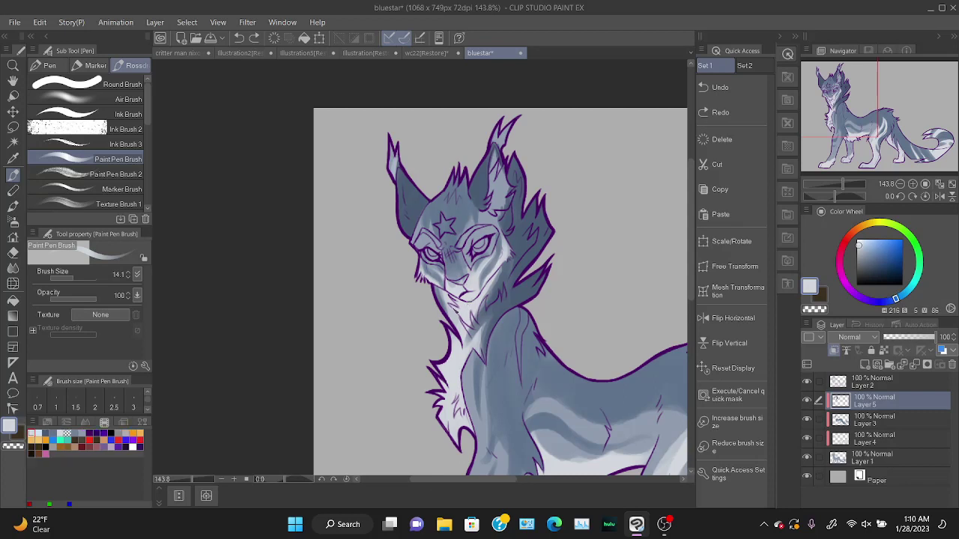
pyautogui.moveTo(391, 176); pyautogui.dragTo(397, 150)
pyautogui.moveTo(403, 145); pyautogui.dragTo(400, 163)
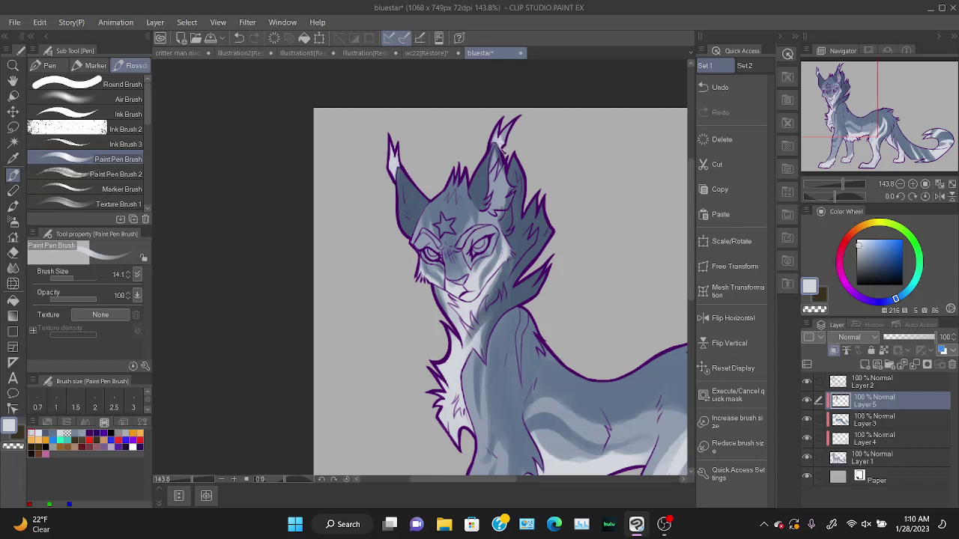
pyautogui.moveTo(508, 125); pyautogui.dragTo(509, 129)
pyautogui.hotkey('ctrl', 'z')
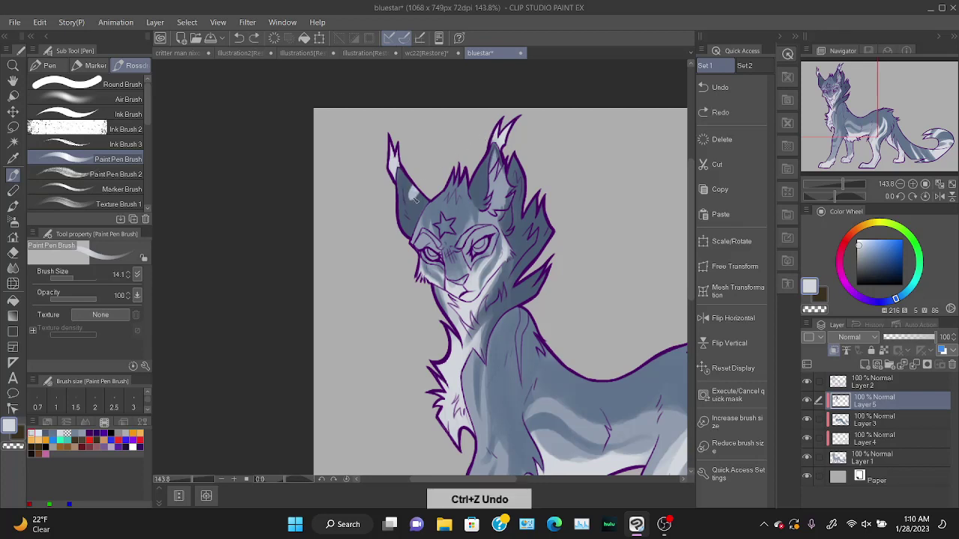
# Paint a pale grey oval patch on the dark left ear with the Paint Pen Brush at size 14.1.
pyautogui.moveTo(414, 198)
pyautogui.mouseDown()
pyautogui.moveTo(412, 187)
pyautogui.moveTo(411, 205)
pyautogui.moveTo(414, 196)
pyautogui.mouseUp()
pyautogui.scroll(2, 424, 200)
pyautogui.hotkey('ctrl', 'z')
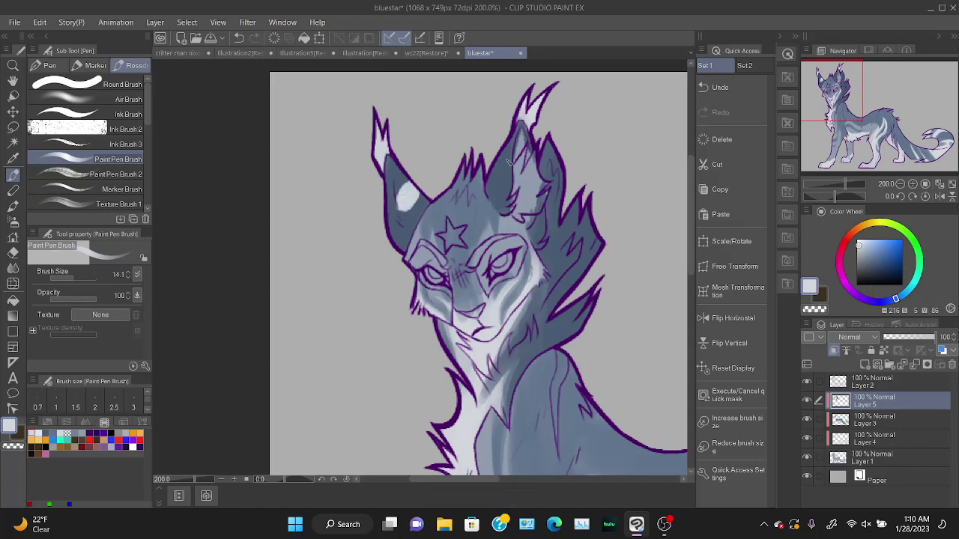
pyautogui.scroll(2, 524, 156)
pyautogui.scroll(-2, 523, 173)
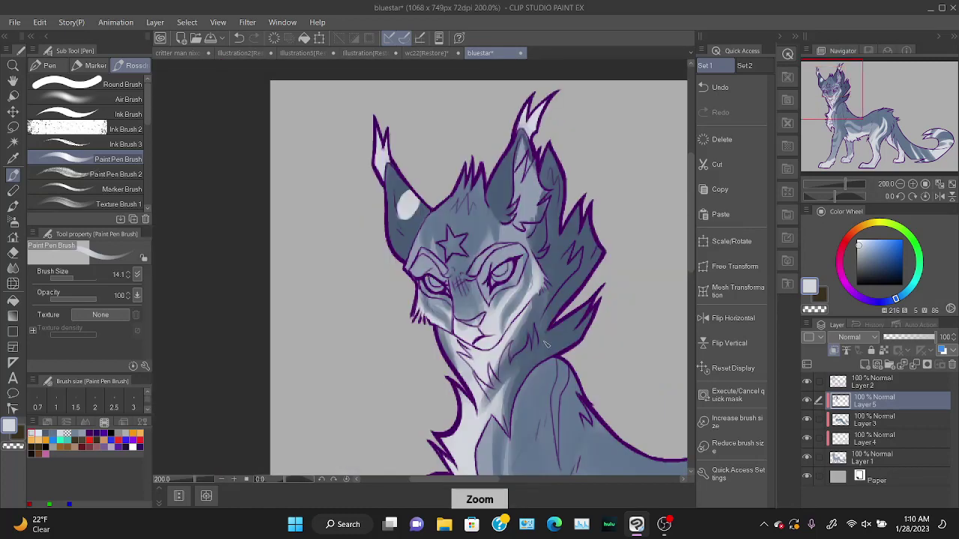
# Switch to the Round Brush at size 0.8 and paint pale grey on the upper part of the right ear's inner fur.
pyautogui.moveTo(855, 110); pyautogui.dragTo(862, 110)
pyautogui.moveTo(846, 183); pyautogui.dragTo(848, 183)
pyautogui.moveTo(852, 106); pyautogui.dragTo(857, 103)
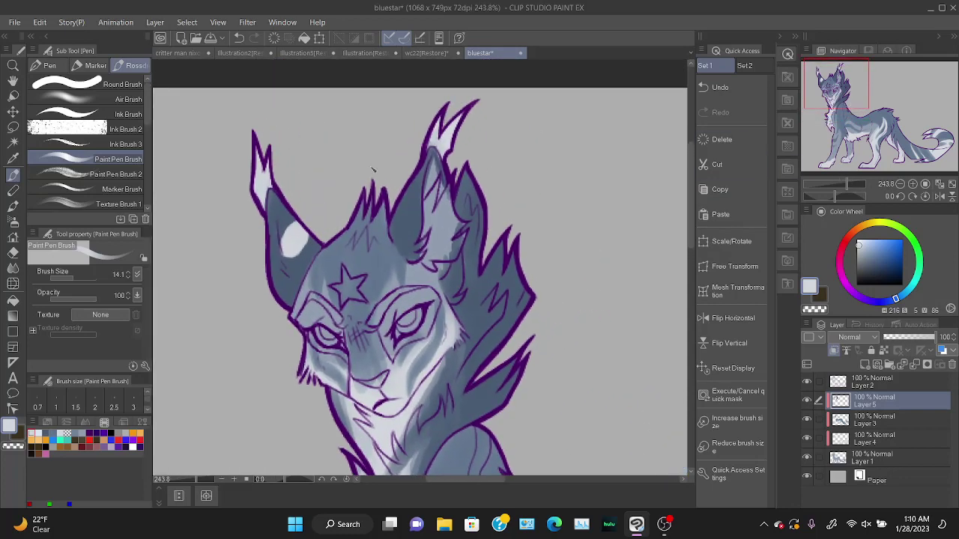
pyautogui.click(115, 83)
pyautogui.moveTo(851, 185); pyautogui.dragTo(855, 185)
pyautogui.moveTo(839, 84); pyautogui.dragTo(840, 78)
pyautogui.moveTo(82, 279); pyautogui.dragTo(69, 280)
pyautogui.moveTo(360, 223)
pyautogui.mouseDown()
pyautogui.moveTo(396, 170)
pyautogui.moveTo(378, 243)
pyautogui.moveTo(384, 234)
pyautogui.moveTo(369, 222)
pyautogui.moveTo(366, 260)
pyautogui.moveTo(373, 266)
pyautogui.moveTo(398, 251)
pyautogui.mouseUp()
pyautogui.hotkey('ctrl', 'z')
pyautogui.click(61, 280)
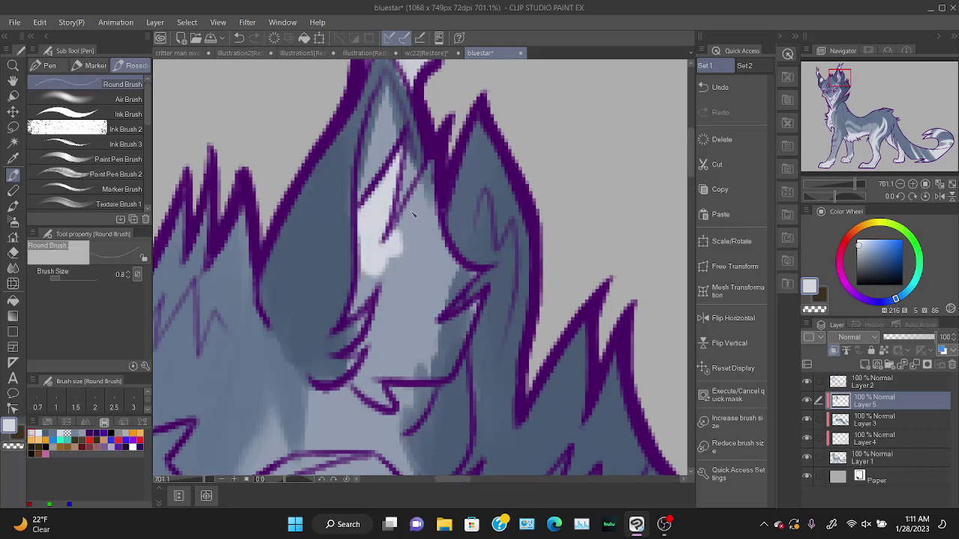
pyautogui.moveTo(420, 189)
pyautogui.mouseDown()
pyautogui.moveTo(396, 236)
pyautogui.moveTo(416, 198)
pyautogui.mouseUp()
# Set the brush size to 3.1 and paint pale grey along the outer edge of the right ear's inner fur.
pyautogui.click(65, 279)
pyautogui.moveTo(65, 283); pyautogui.dragTo(68, 283)
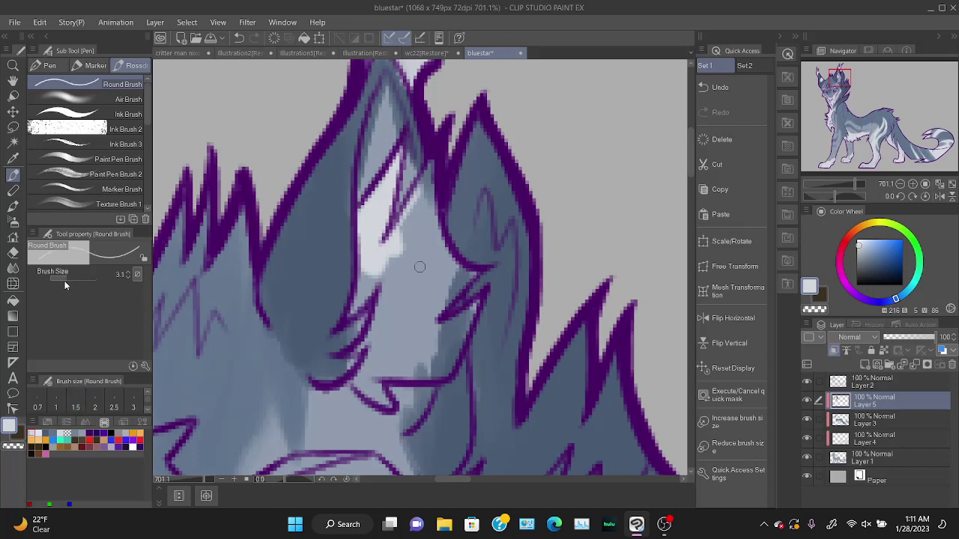
pyautogui.moveTo(437, 166)
pyautogui.mouseDown()
pyautogui.moveTo(398, 228)
pyautogui.moveTo(425, 240)
pyautogui.mouseUp()
pyautogui.moveTo(433, 183)
pyautogui.mouseDown()
pyautogui.moveTo(454, 277)
pyautogui.moveTo(469, 282)
pyautogui.moveTo(424, 322)
pyautogui.mouseUp()
pyautogui.moveTo(450, 281); pyautogui.dragTo(446, 286)
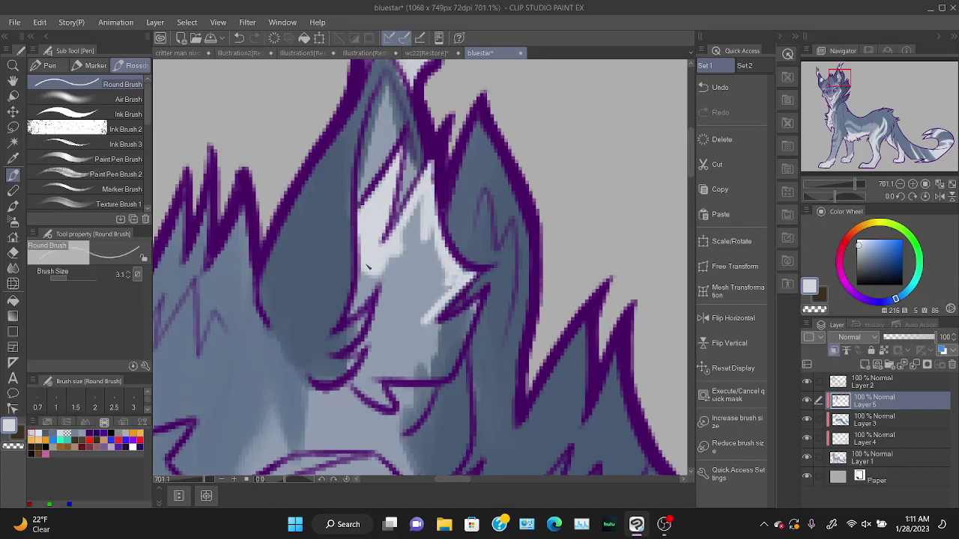
# Extend the pale grey down the inner edge and along the base of the right ear's fur, following the jagged outlines.
pyautogui.moveTo(366, 270); pyautogui.dragTo(352, 314)
pyautogui.moveTo(352, 313)
pyautogui.mouseDown()
pyautogui.moveTo(369, 272)
pyautogui.moveTo(359, 306)
pyautogui.mouseUp()
pyautogui.moveTo(359, 306)
pyautogui.mouseDown()
pyautogui.moveTo(381, 273)
pyautogui.moveTo(375, 306)
pyautogui.mouseUp()
pyautogui.moveTo(362, 347)
pyautogui.mouseDown()
pyautogui.moveTo(385, 283)
pyautogui.moveTo(388, 306)
pyautogui.moveTo(393, 250)
pyautogui.moveTo(428, 196)
pyautogui.moveTo(420, 258)
pyautogui.mouseUp()
pyautogui.moveTo(427, 223)
pyautogui.mouseDown()
pyautogui.moveTo(425, 268)
pyautogui.moveTo(442, 285)
pyautogui.moveTo(424, 337)
pyautogui.mouseUp()
pyautogui.moveTo(432, 297)
pyautogui.mouseDown()
pyautogui.moveTo(465, 270)
pyautogui.moveTo(437, 330)
pyautogui.moveTo(479, 302)
pyautogui.moveTo(430, 320)
pyautogui.moveTo(451, 301)
pyautogui.moveTo(458, 318)
pyautogui.moveTo(474, 316)
pyautogui.moveTo(445, 373)
pyautogui.mouseUp()
pyautogui.moveTo(471, 317)
pyautogui.mouseDown()
pyautogui.moveTo(448, 369)
pyautogui.moveTo(379, 376)
pyautogui.mouseUp()
pyautogui.moveTo(377, 372); pyautogui.dragTo(451, 371)
pyautogui.moveTo(358, 372)
pyautogui.mouseDown()
pyautogui.moveTo(371, 391)
pyautogui.moveTo(381, 388)
pyautogui.mouseUp()
pyautogui.moveTo(366, 356); pyautogui.dragTo(388, 293)
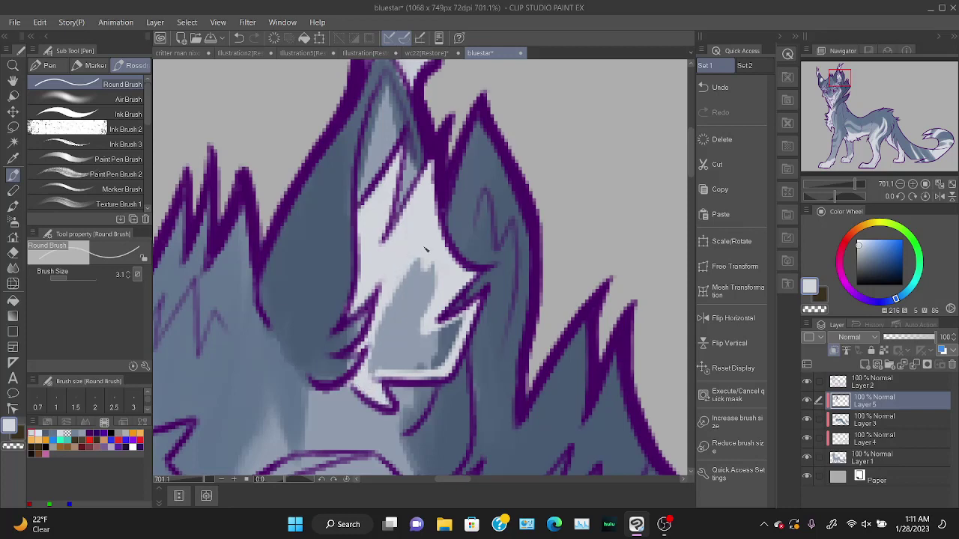
# Fill the remaining centre of the right ear's inner fur with pale grey, enlarging the Round Brush to 5.4.
pyautogui.moveTo(424, 249)
pyautogui.mouseDown()
pyautogui.moveTo(419, 284)
pyautogui.moveTo(436, 271)
pyautogui.moveTo(414, 320)
pyautogui.moveTo(426, 269)
pyautogui.moveTo(416, 263)
pyautogui.moveTo(393, 298)
pyautogui.mouseUp()
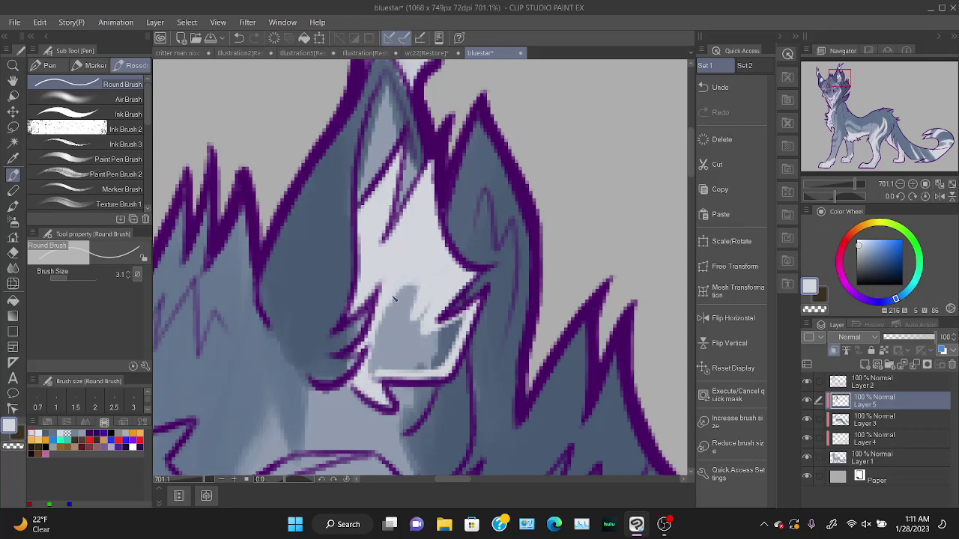
pyautogui.click(69, 277)
pyautogui.moveTo(417, 266)
pyautogui.mouseDown()
pyautogui.moveTo(389, 281)
pyautogui.moveTo(415, 299)
pyautogui.moveTo(394, 312)
pyautogui.moveTo(396, 300)
pyautogui.moveTo(382, 336)
pyautogui.moveTo(387, 310)
pyautogui.moveTo(372, 377)
pyautogui.moveTo(439, 363)
pyautogui.moveTo(458, 339)
pyautogui.moveTo(462, 323)
pyautogui.moveTo(421, 359)
pyautogui.moveTo(439, 366)
pyautogui.moveTo(401, 360)
pyautogui.moveTo(408, 292)
pyautogui.moveTo(430, 301)
pyautogui.moveTo(419, 355)
pyautogui.moveTo(440, 339)
pyautogui.mouseUp()
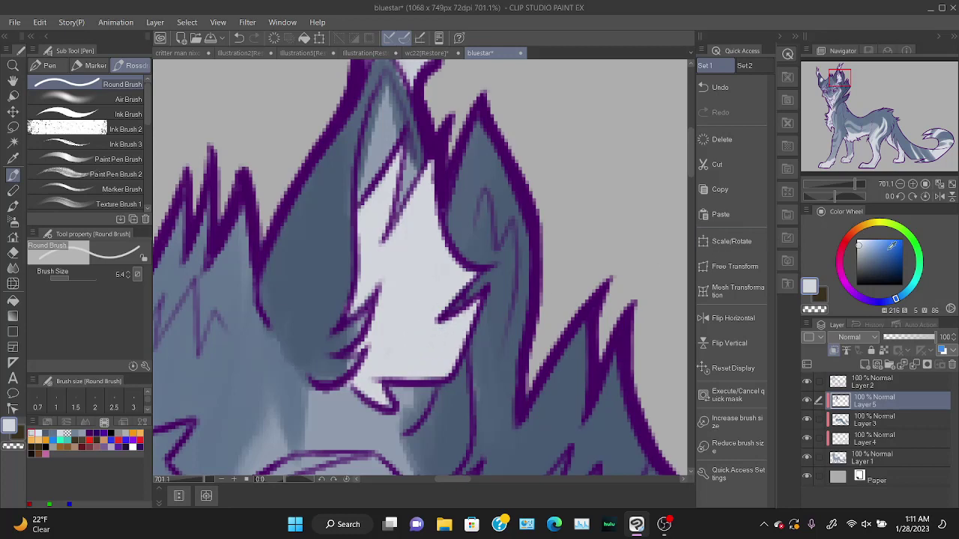
# Choose a light pink at hue 333, saturation 22 and value 96 and paint the right ear's inner skin and the nose, refining edges at size 2.5.
pyautogui.moveTo(839, 268)
pyautogui.mouseDown()
pyautogui.moveTo(850, 280)
pyautogui.moveTo(840, 260)
pyautogui.moveTo(869, 237)
pyautogui.mouseUp()
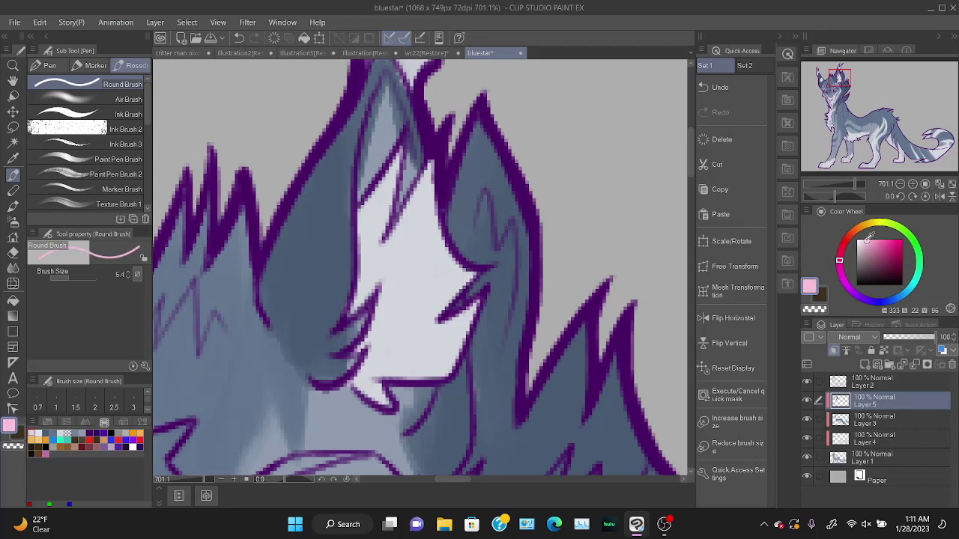
pyautogui.moveTo(389, 161)
pyautogui.mouseDown()
pyautogui.moveTo(368, 149)
pyautogui.moveTo(387, 97)
pyautogui.moveTo(386, 159)
pyautogui.mouseUp()
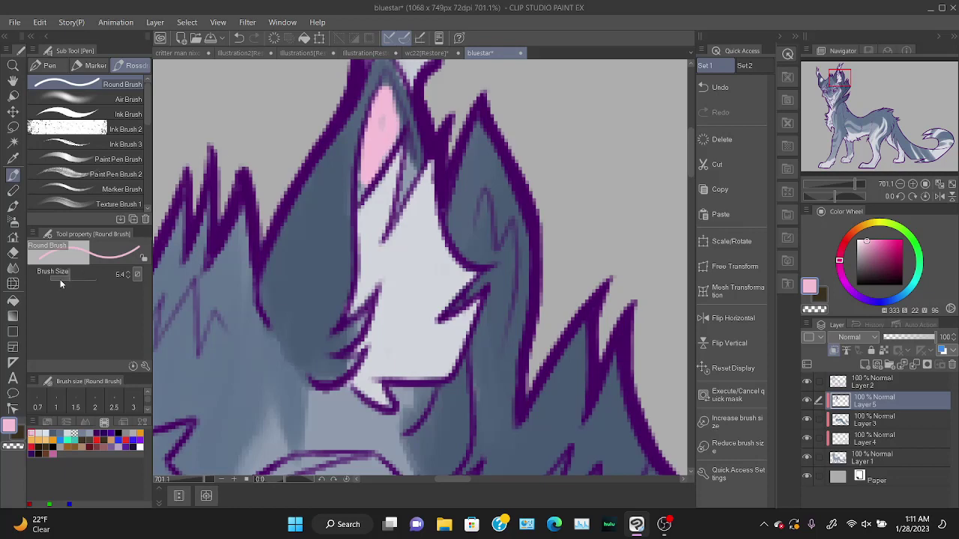
pyautogui.moveTo(60, 278); pyautogui.dragTo(54, 278)
pyautogui.click(114, 407)
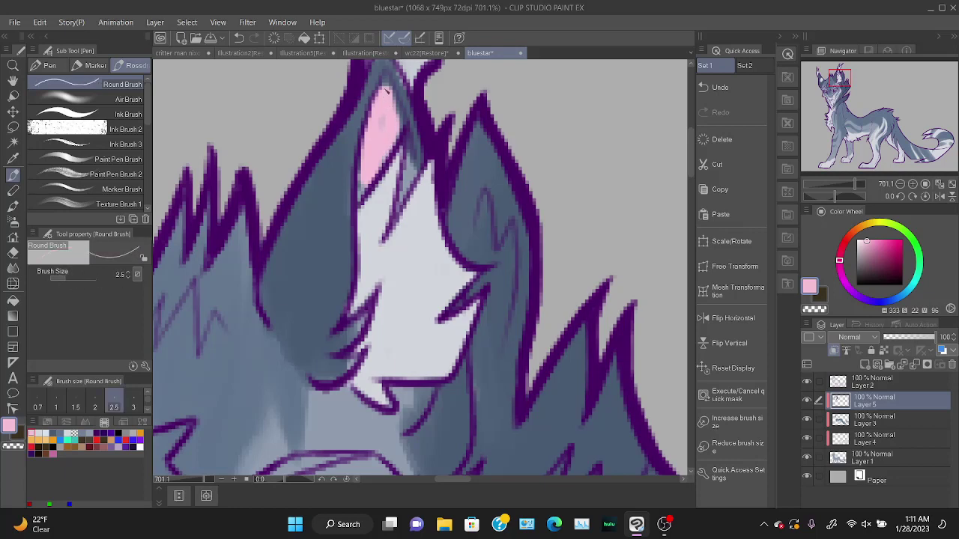
pyautogui.moveTo(386, 91); pyautogui.dragTo(397, 114)
pyautogui.moveTo(367, 176)
pyautogui.mouseDown()
pyautogui.moveTo(395, 116)
pyautogui.moveTo(403, 202)
pyautogui.moveTo(416, 174)
pyautogui.moveTo(414, 188)
pyautogui.mouseUp()
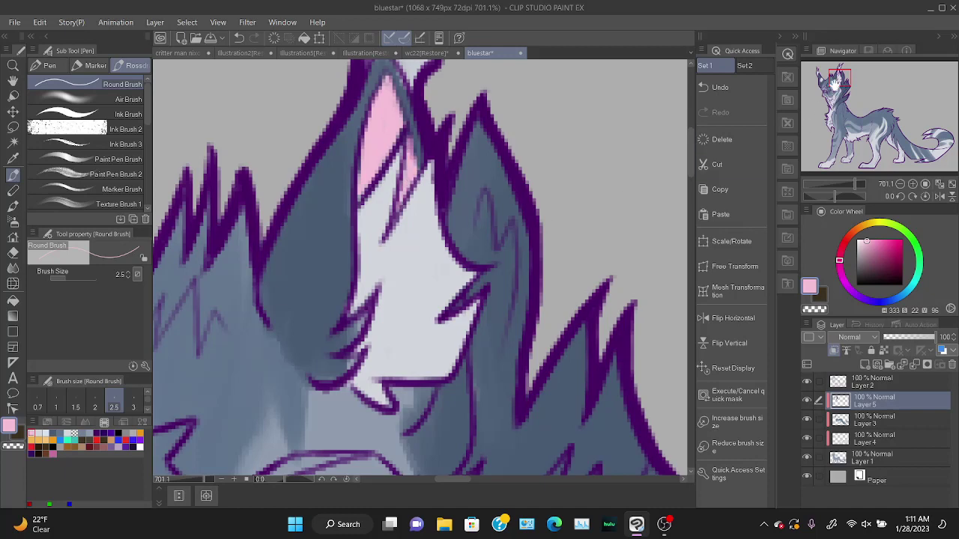
pyautogui.moveTo(835, 83); pyautogui.dragTo(829, 94)
pyautogui.moveTo(459, 301)
pyautogui.mouseDown()
pyautogui.moveTo(474, 296)
pyautogui.moveTo(412, 314)
pyautogui.moveTo(460, 319)
pyautogui.mouseUp()
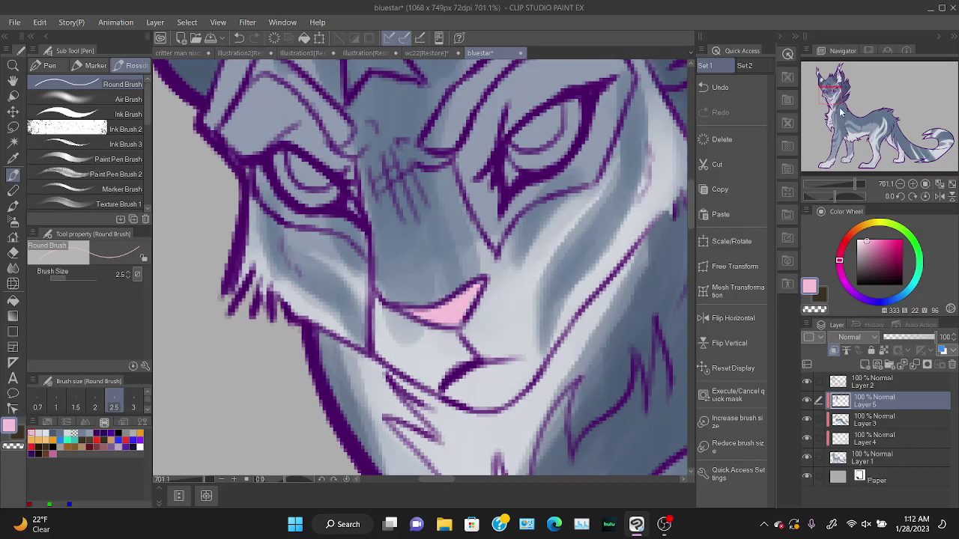
# Fill the forehead star with pale blue at hue 214, saturation 10 and value 94.
pyautogui.moveTo(848, 104); pyautogui.dragTo(828, 88)
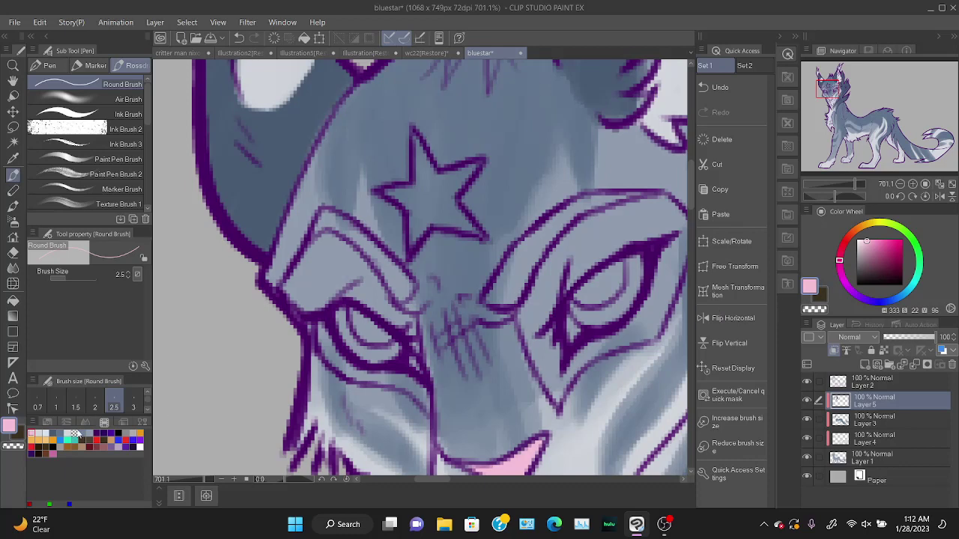
pyautogui.click(93, 453)
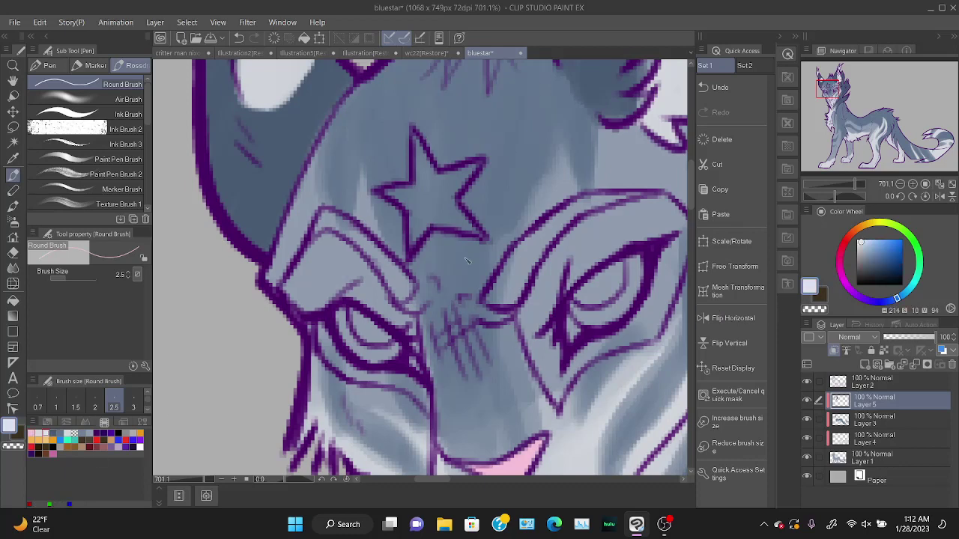
pyautogui.moveTo(416, 181)
pyautogui.mouseDown()
pyautogui.moveTo(389, 196)
pyautogui.moveTo(418, 185)
pyautogui.moveTo(423, 154)
pyautogui.moveTo(442, 189)
pyautogui.moveTo(472, 168)
pyautogui.moveTo(455, 193)
pyautogui.moveTo(391, 196)
pyautogui.moveTo(413, 201)
pyautogui.moveTo(432, 189)
pyautogui.moveTo(421, 224)
pyautogui.moveTo(450, 196)
pyautogui.moveTo(446, 214)
pyautogui.moveTo(454, 209)
pyautogui.moveTo(474, 238)
pyautogui.mouseUp()
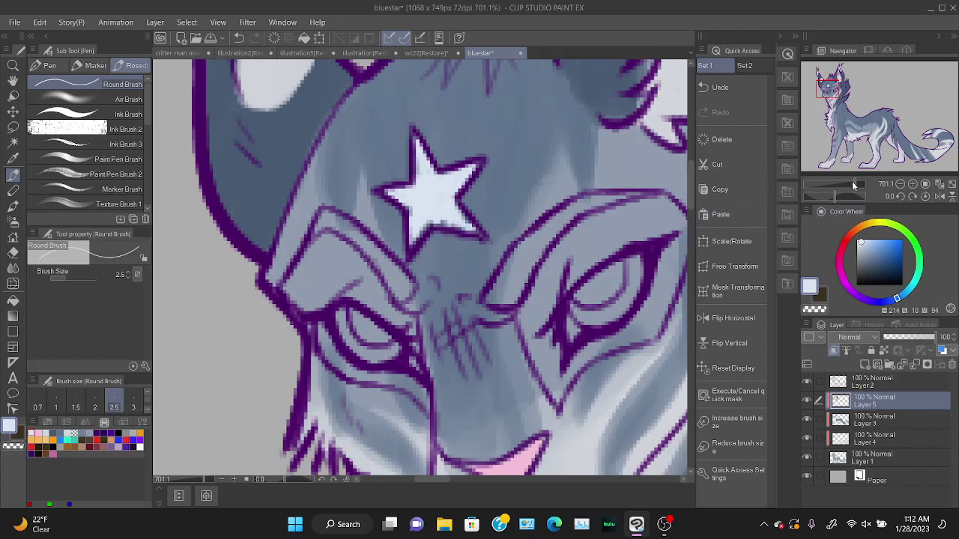
# Sample the ear's dark blue and paint both brow markings above the eyes with the Round Brush at size 2.5.
pyautogui.moveTo(852, 185)
pyautogui.mouseDown()
pyautogui.moveTo(844, 187)
pyautogui.moveTo(855, 193)
pyautogui.mouseUp()
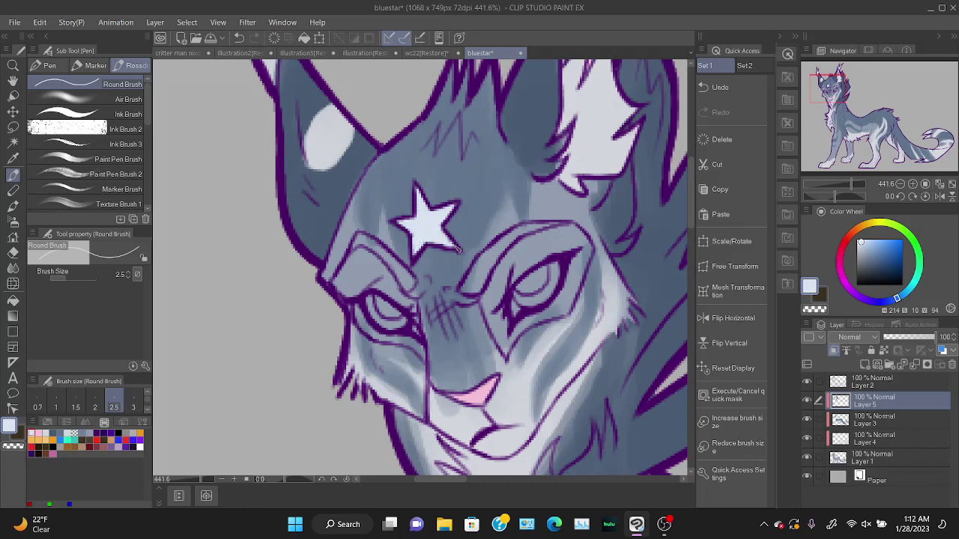
pyautogui.press('e')
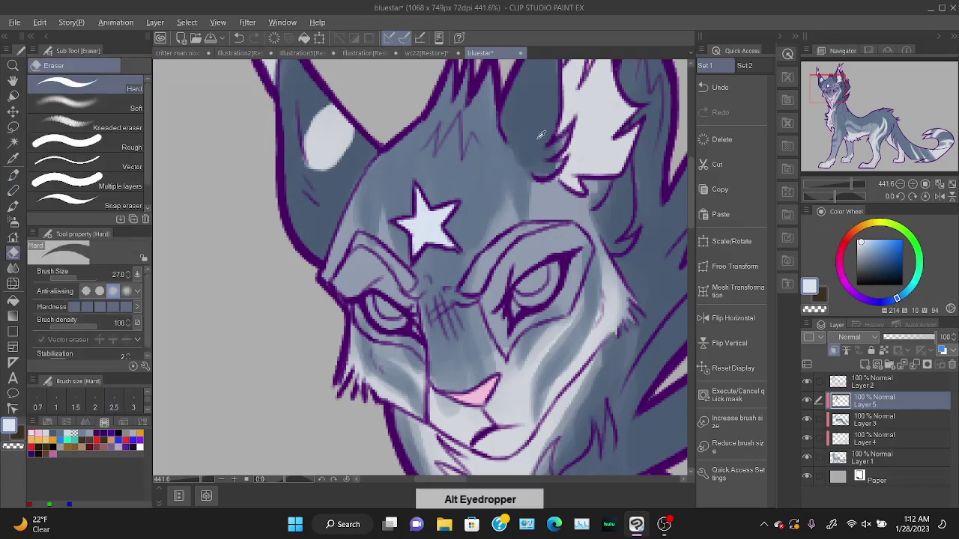
pyautogui.keyDown('alt'); pyautogui.click(540, 143); pyautogui.keyUp('alt')
pyautogui.press('b')
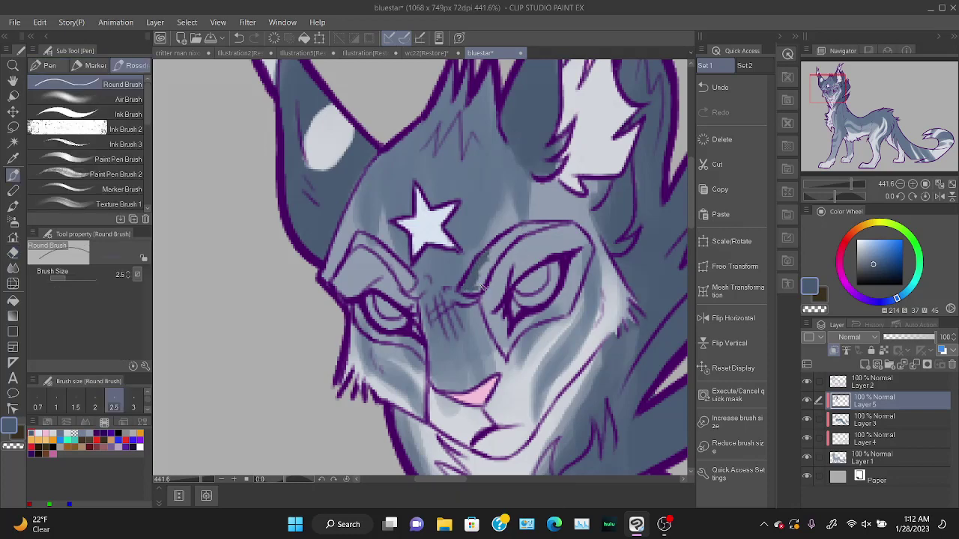
pyautogui.moveTo(483, 284)
pyautogui.mouseDown()
pyautogui.moveTo(504, 241)
pyautogui.moveTo(532, 233)
pyautogui.mouseUp()
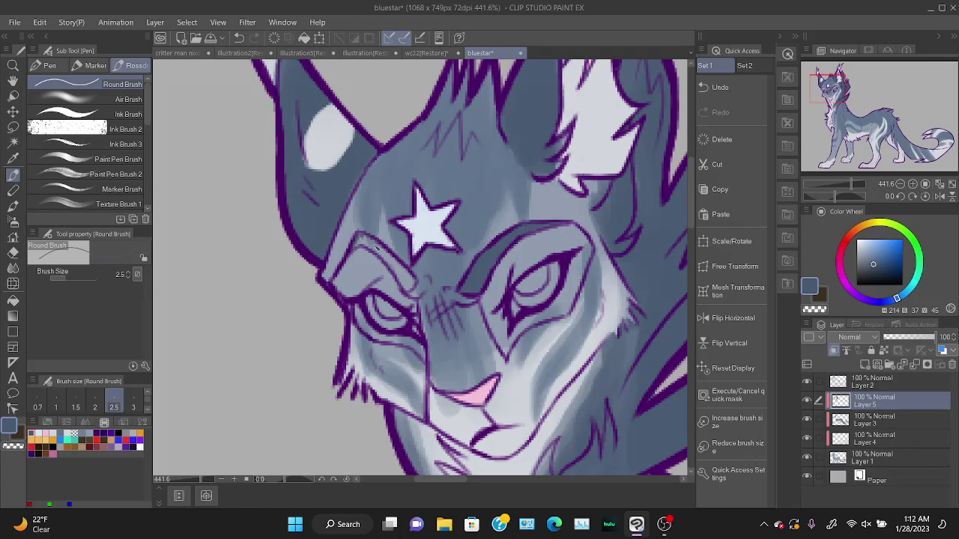
pyautogui.moveTo(360, 238)
pyautogui.mouseDown()
pyautogui.moveTo(394, 259)
pyautogui.moveTo(405, 283)
pyautogui.mouseUp()
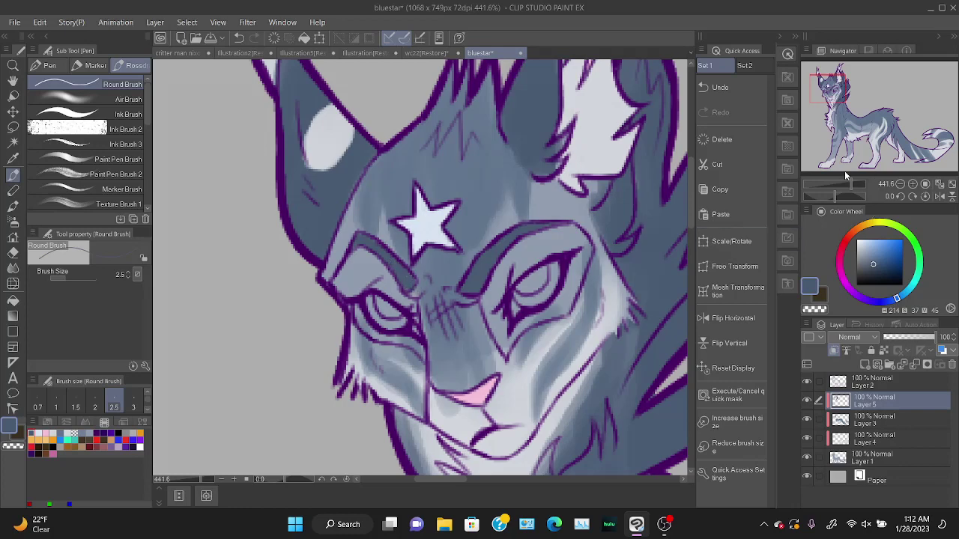
pyautogui.moveTo(851, 187); pyautogui.dragTo(853, 187)
pyautogui.press('e')
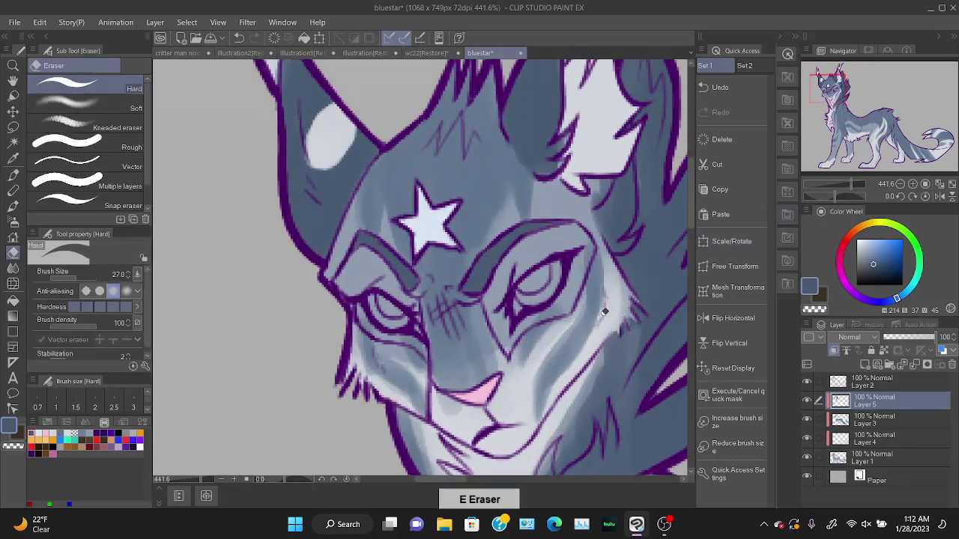
pyautogui.press('p')
pyautogui.press('alt')
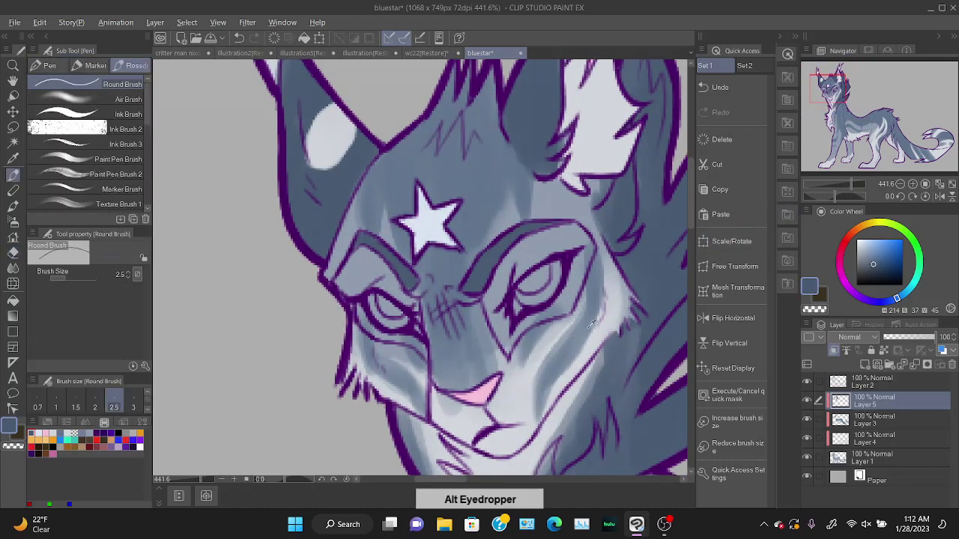
pyautogui.moveTo(551, 333)
pyautogui.mouseDown()
pyautogui.moveTo(528, 328)
pyautogui.moveTo(496, 285)
pyautogui.moveTo(516, 267)
pyautogui.mouseUp()
pyautogui.hotkey('ctrl', 'z')
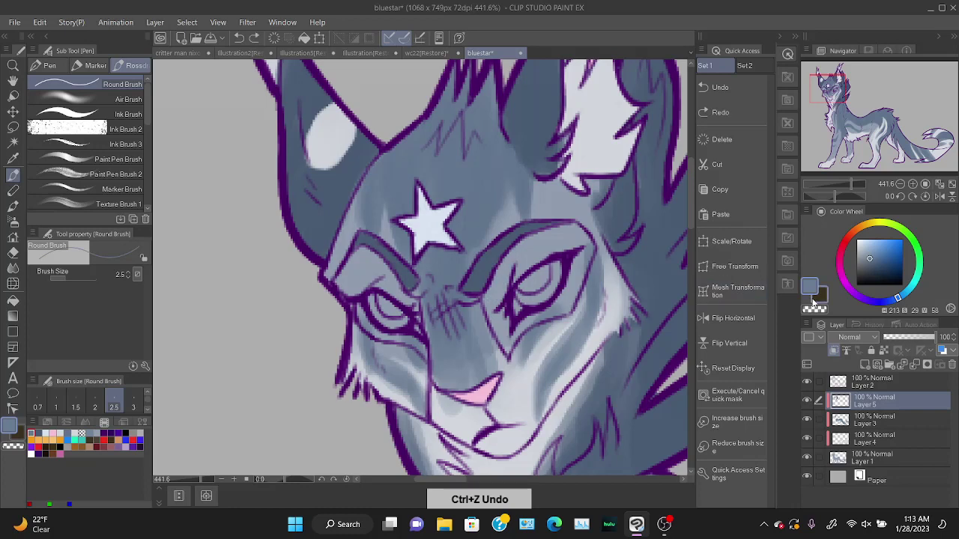
# Sample the pale grey-blue beside the nose and paint the outlined area around the right eye, enlarging the Round Brush to 5.4.
pyautogui.press('alt')
pyautogui.click(516, 367)
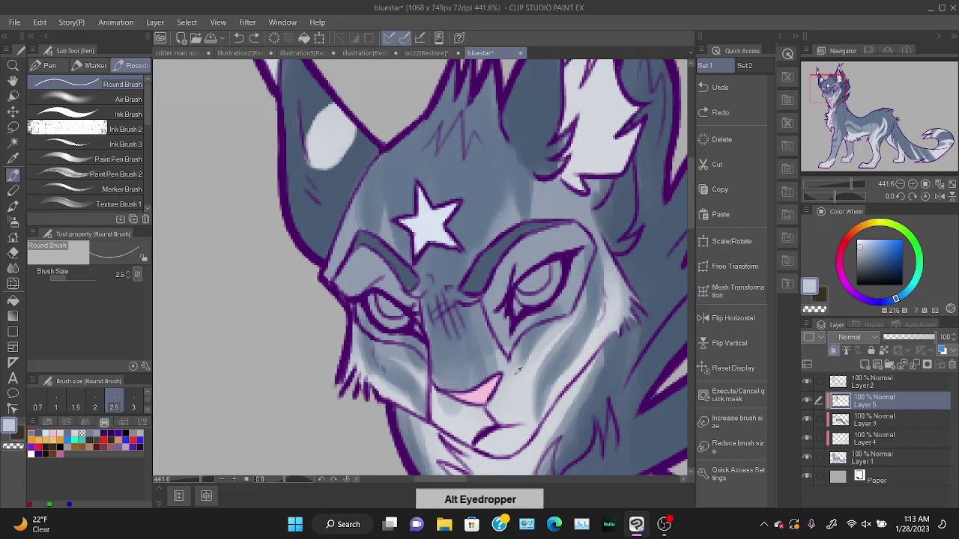
pyautogui.moveTo(502, 268)
pyautogui.mouseDown()
pyautogui.moveTo(529, 244)
pyautogui.moveTo(516, 296)
pyautogui.mouseUp()
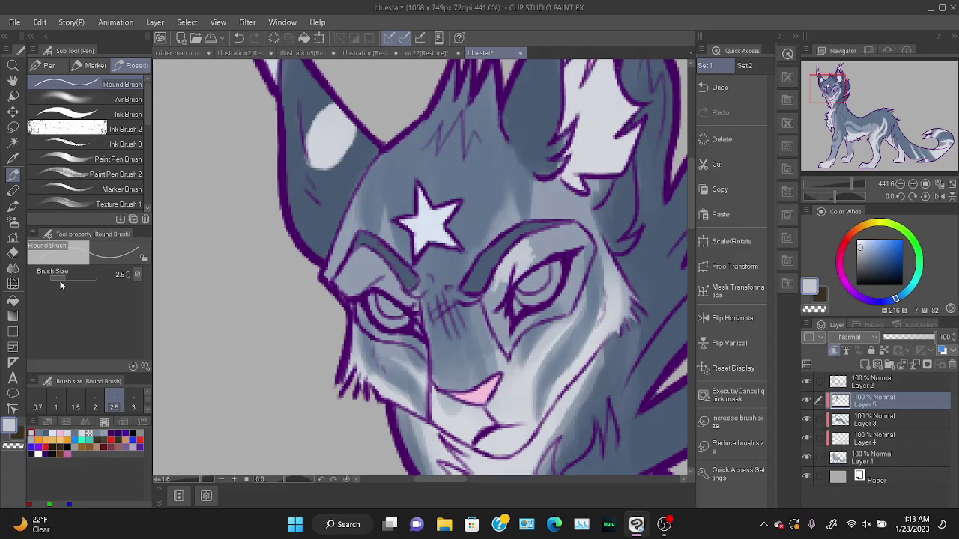
pyautogui.moveTo(60, 280); pyautogui.dragTo(69, 278)
pyautogui.moveTo(511, 277)
pyautogui.mouseDown()
pyautogui.moveTo(488, 299)
pyautogui.moveTo(506, 341)
pyautogui.moveTo(518, 315)
pyautogui.moveTo(554, 313)
pyautogui.moveTo(579, 285)
pyautogui.mouseUp()
pyautogui.moveTo(528, 244)
pyautogui.mouseDown()
pyautogui.moveTo(577, 235)
pyautogui.moveTo(590, 251)
pyautogui.moveTo(573, 288)
pyautogui.moveTo(554, 298)
pyautogui.moveTo(541, 249)
pyautogui.moveTo(555, 262)
pyautogui.moveTo(550, 276)
pyautogui.mouseUp()
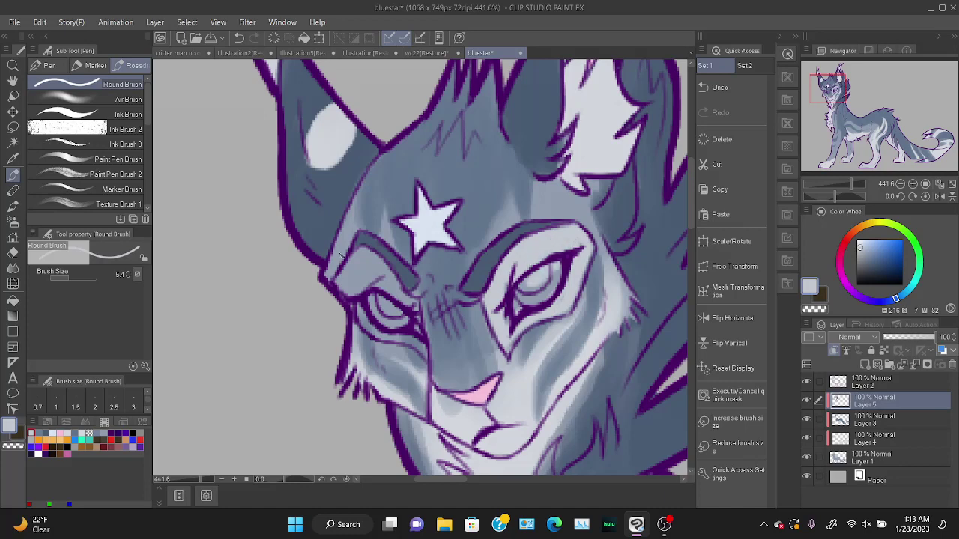
# Paint the outlined area around the left eye pale grey-blue, and shade both upper eyelids with grey-blue at hue 216, saturation 19 and value 71.
pyautogui.moveTo(341, 255)
pyautogui.mouseDown()
pyautogui.moveTo(347, 296)
pyautogui.moveTo(341, 278)
pyautogui.moveTo(364, 255)
pyautogui.moveTo(379, 261)
pyautogui.moveTo(349, 288)
pyautogui.moveTo(367, 273)
pyautogui.moveTo(356, 307)
pyautogui.moveTo(377, 335)
pyautogui.moveTo(426, 354)
pyautogui.moveTo(386, 338)
pyautogui.moveTo(378, 289)
pyautogui.moveTo(360, 289)
pyautogui.moveTo(412, 306)
pyautogui.moveTo(394, 294)
pyautogui.moveTo(395, 305)
pyautogui.mouseUp()
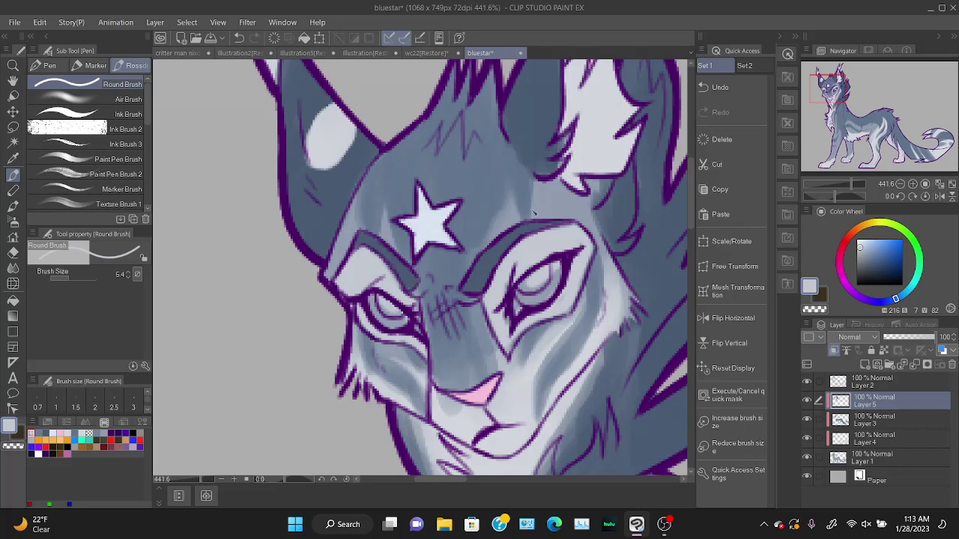
pyautogui.click(861, 252)
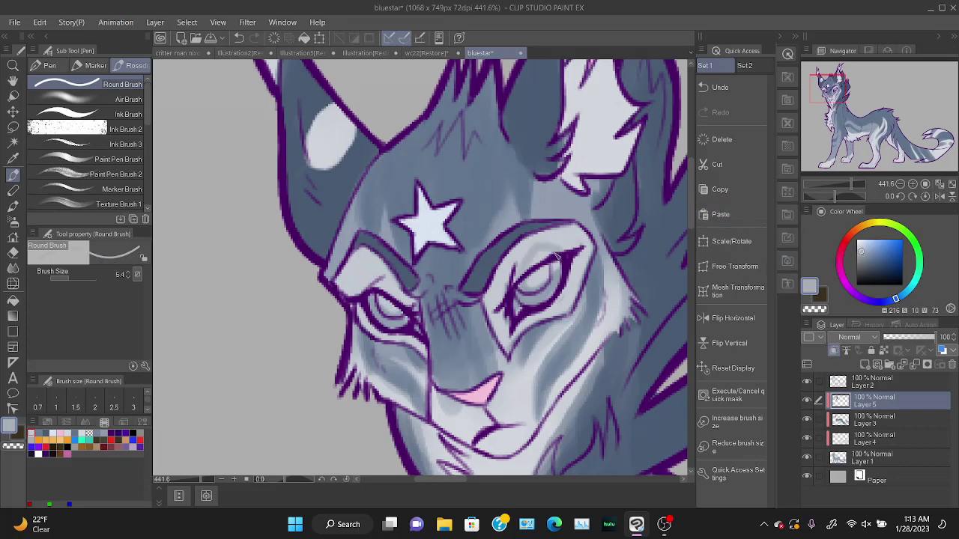
pyautogui.hotkey('ctrl', 'z')
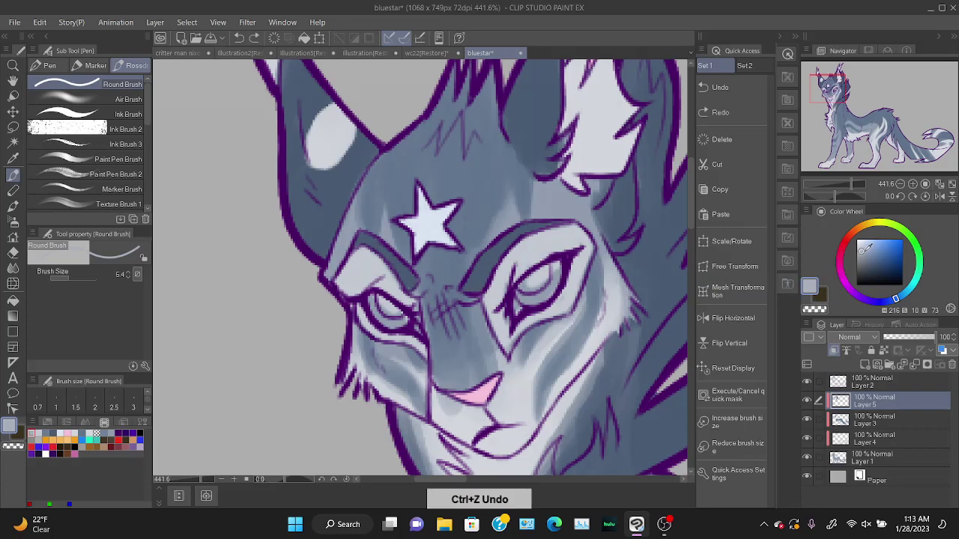
pyautogui.keyDown('alt'); pyautogui.click(520, 282); pyautogui.keyUp('alt')
pyautogui.moveTo(517, 280)
pyautogui.mouseDown()
pyautogui.moveTo(562, 251)
pyautogui.moveTo(517, 279)
pyautogui.moveTo(543, 260)
pyautogui.mouseUp()
pyautogui.hotkey('ctrl', 'z')
pyautogui.moveTo(386, 282)
pyautogui.mouseDown()
pyautogui.moveTo(405, 301)
pyautogui.moveTo(381, 299)
pyautogui.mouseUp()
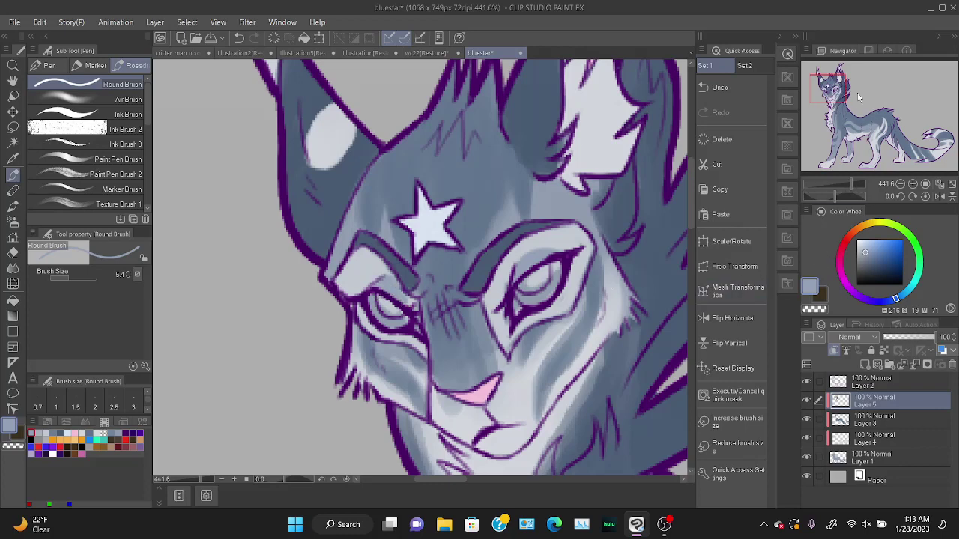
pyautogui.moveTo(862, 249); pyautogui.dragTo(860, 240)
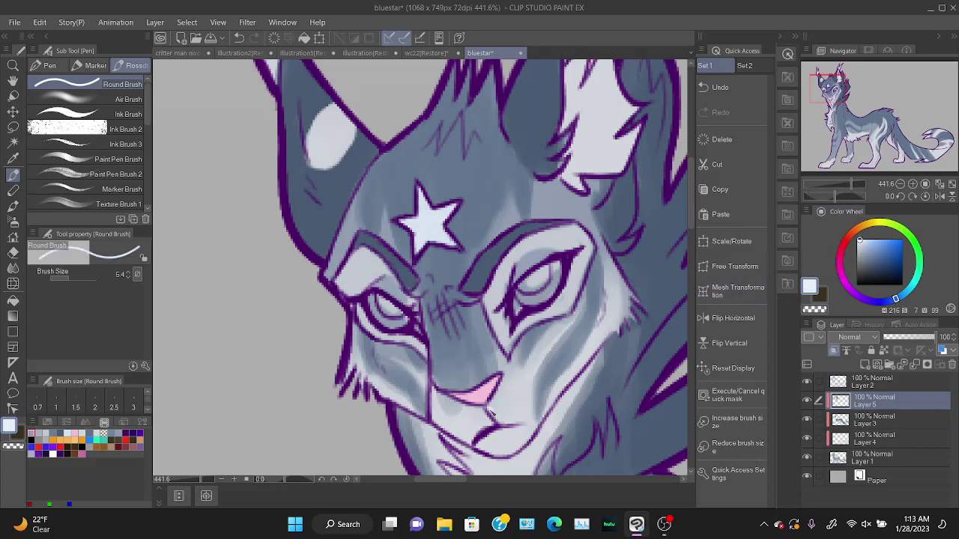
pyautogui.moveTo(491, 410)
pyautogui.mouseDown()
pyautogui.moveTo(510, 418)
pyautogui.moveTo(511, 375)
pyautogui.moveTo(521, 383)
pyautogui.moveTo(495, 410)
pyautogui.moveTo(507, 424)
pyautogui.moveTo(505, 405)
pyautogui.moveTo(459, 406)
pyautogui.mouseUp()
pyautogui.hotkey('ctrl', 'z')
pyautogui.hotkey('ctrl', 'z')
pyautogui.hotkey('ctrl', 'z')
pyautogui.hotkey('ctrl', 'z')
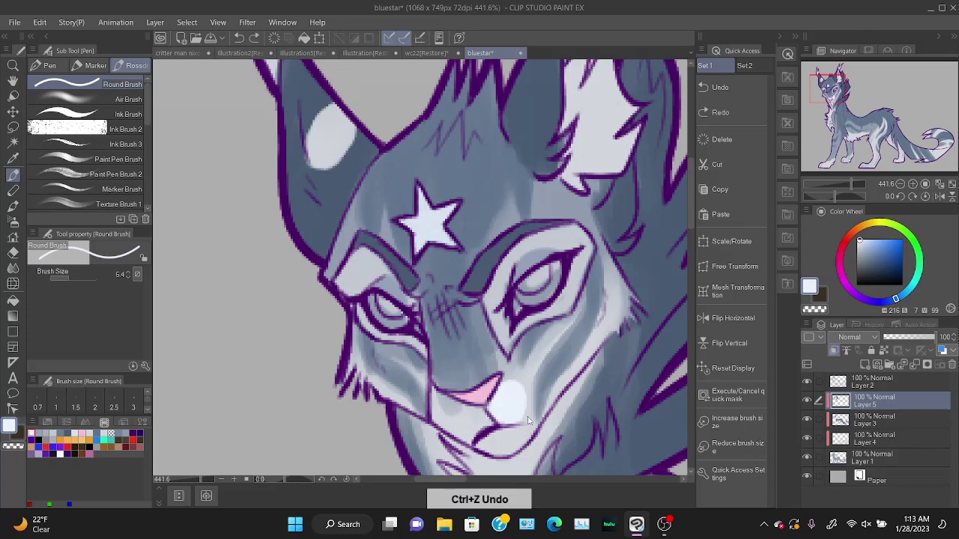
# Choose grey-blue at hue 216, saturation 16 and value 77 and dab whisker spots on both sides of the muzzle.
pyautogui.click(862, 249)
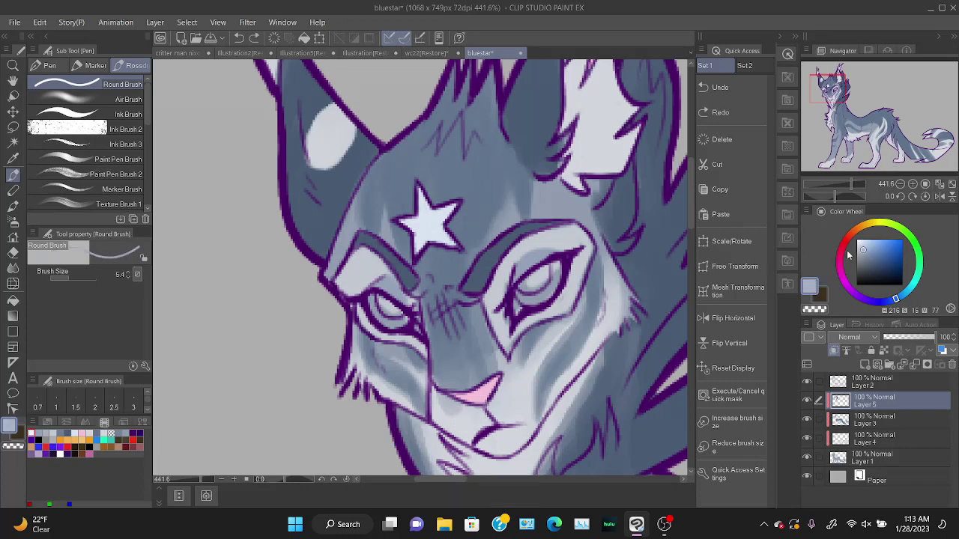
pyautogui.click(515, 385)
pyautogui.click(506, 406)
pyautogui.click(525, 406)
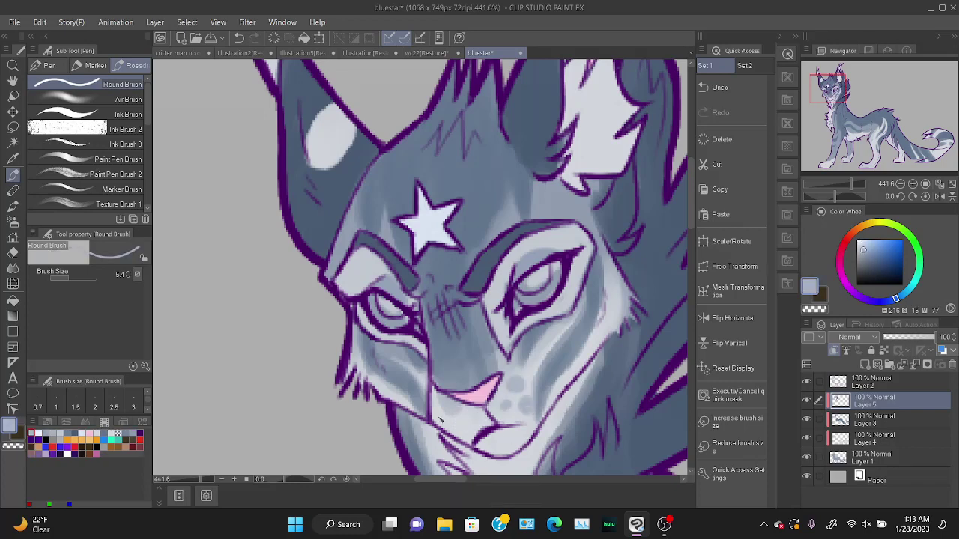
pyautogui.click(450, 421)
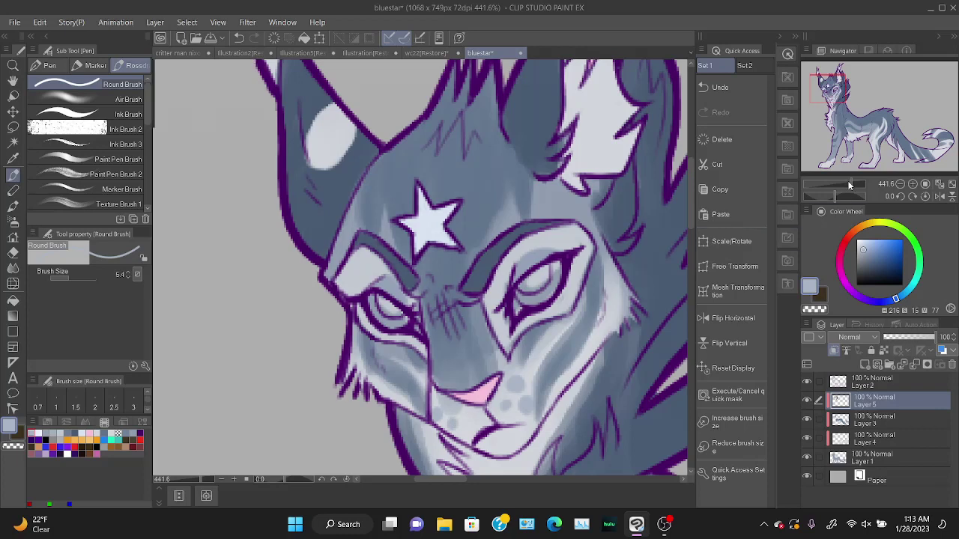
pyautogui.moveTo(851, 185); pyautogui.dragTo(846, 188)
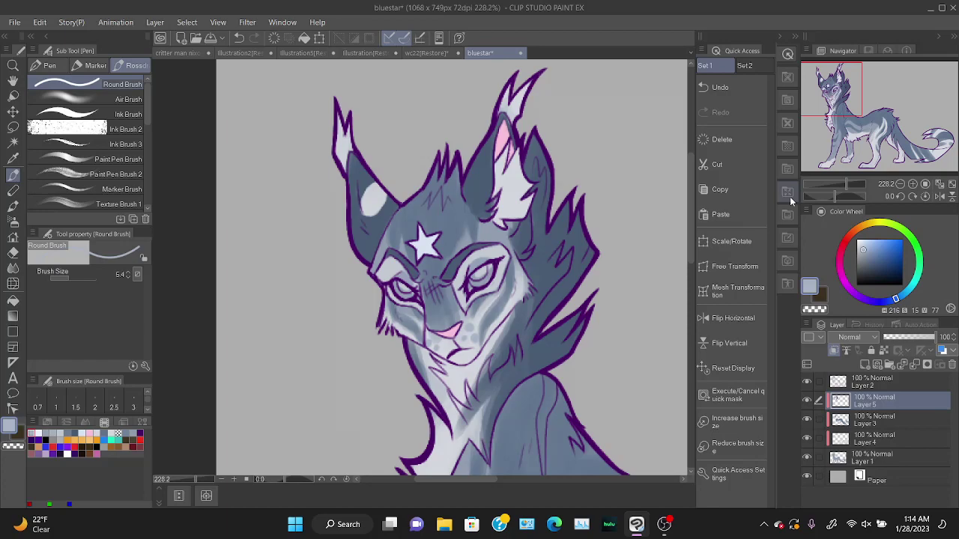
pyautogui.hotkey('ctrl', '+')
pyautogui.hotkey('ctrl', '+')
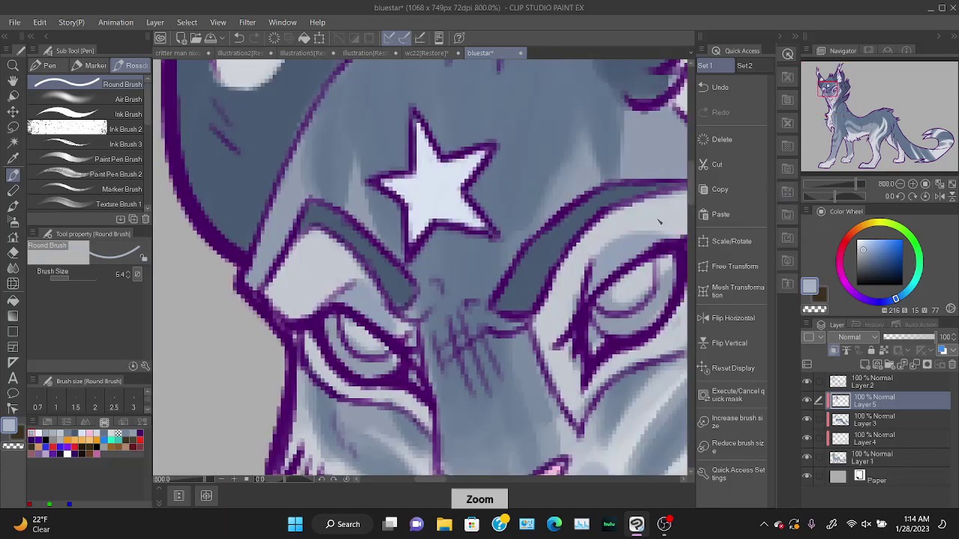
pyautogui.hotkey('ctrl', '-')
pyautogui.moveTo(852, 129); pyautogui.dragTo(835, 85)
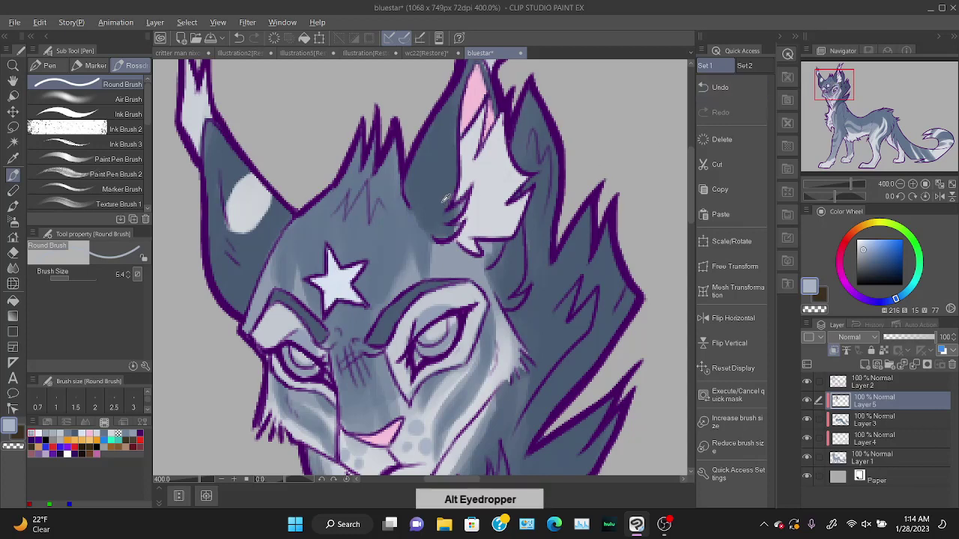
pyautogui.keyDown('alt'); pyautogui.click(448, 202); pyautogui.keyUp('alt')
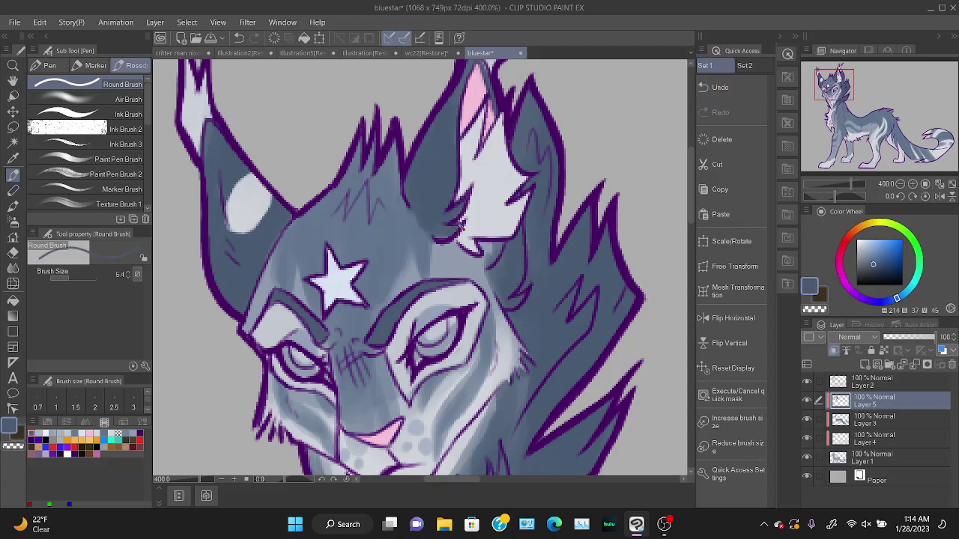
pyautogui.moveTo(391, 158)
pyautogui.mouseDown()
pyautogui.moveTo(394, 212)
pyautogui.moveTo(371, 264)
pyautogui.mouseUp()
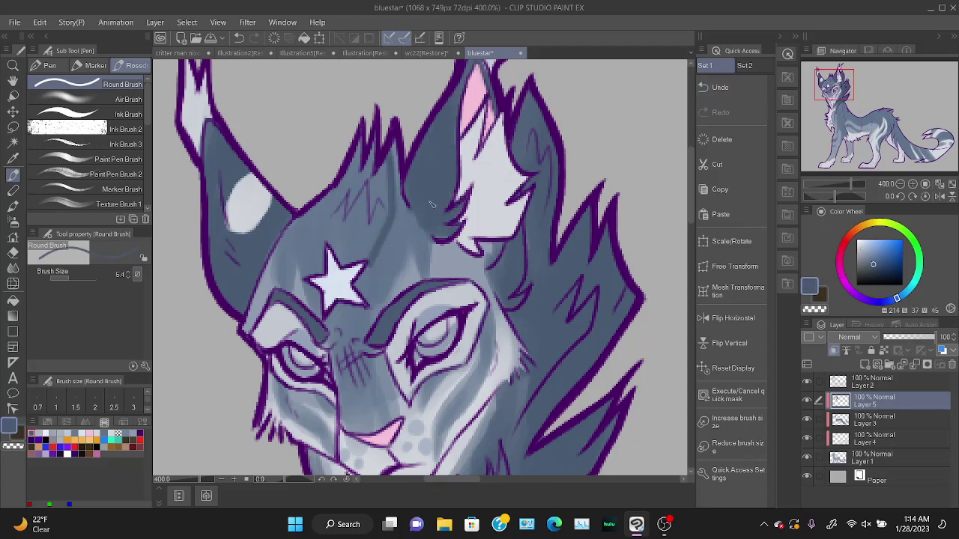
pyautogui.hotkey('ctrl', 'z')
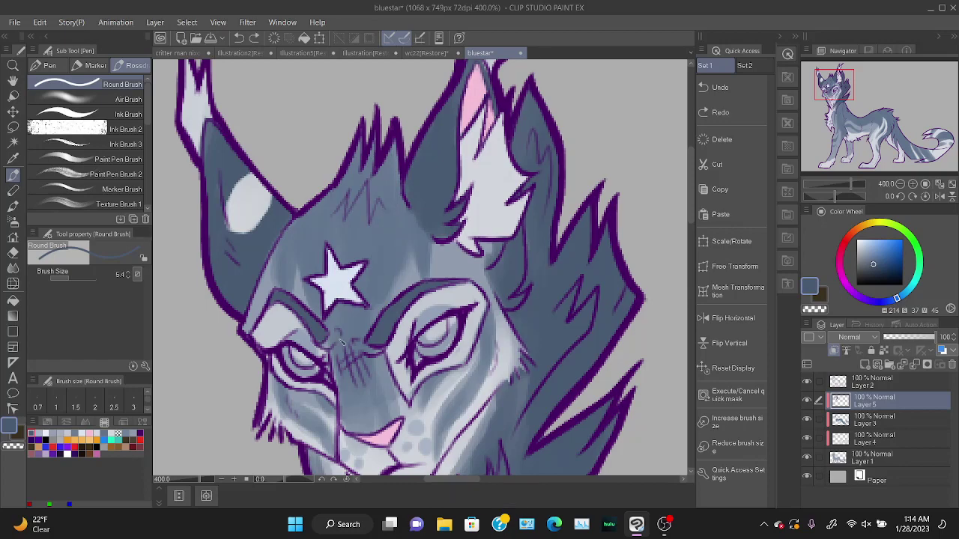
# Sample the mid grey-blue of the nose bridge and touch up the fur between the inner corners of the eyes.
pyautogui.moveTo(860, 99); pyautogui.dragTo(832, 90)
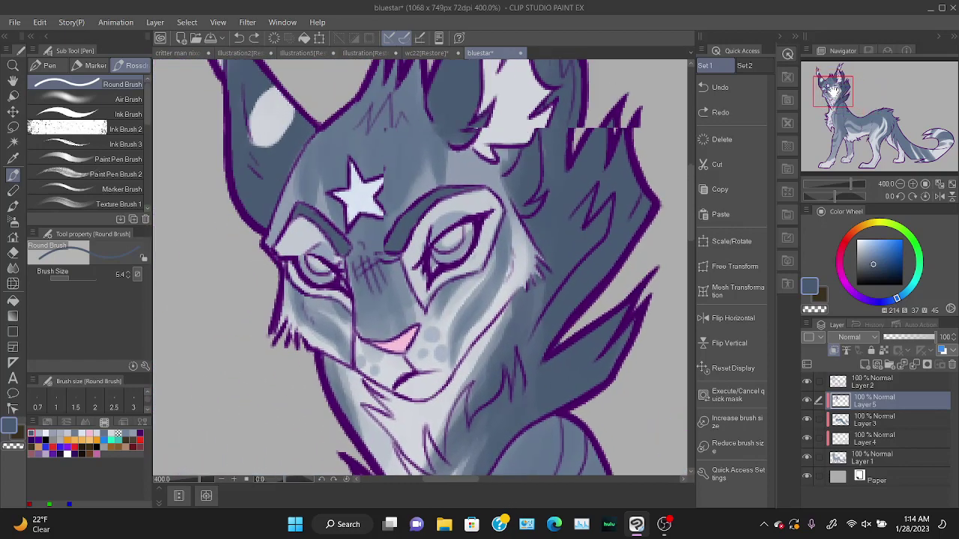
pyautogui.keyDown('alt'); pyautogui.click(374, 309); pyautogui.keyUp('alt')
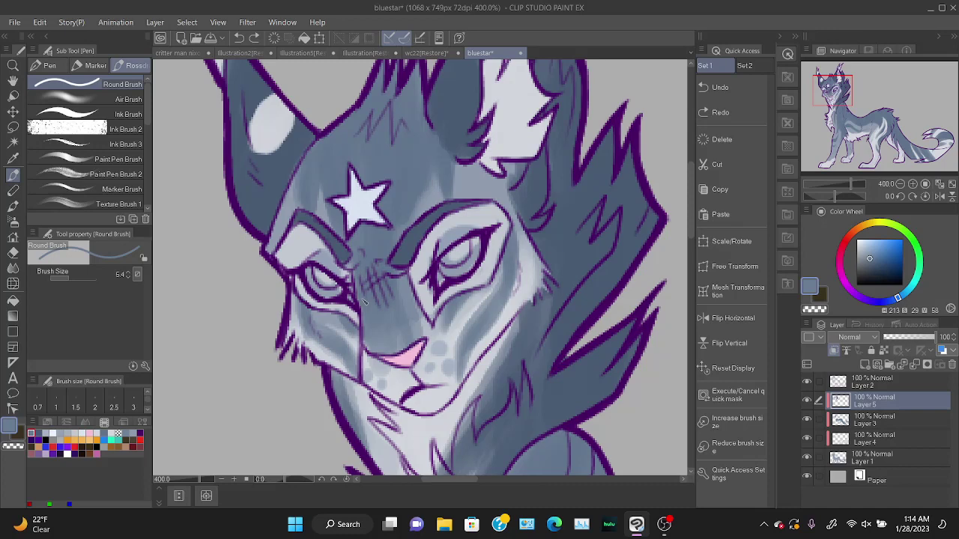
pyautogui.moveTo(358, 265); pyautogui.dragTo(403, 281)
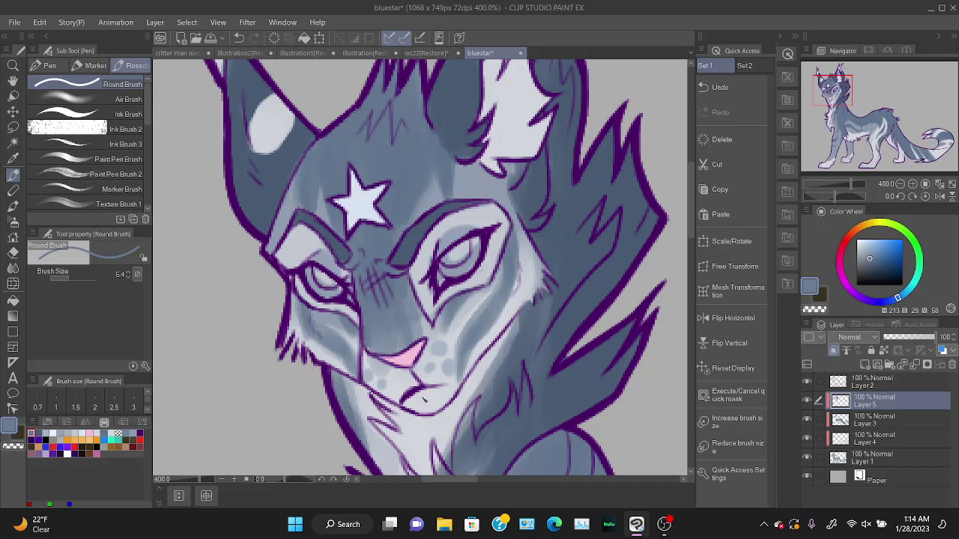
# Choose white and paint the whites of both eyes around the irises with the Round Brush.
pyautogui.moveTo(882, 93); pyautogui.dragTo(824, 89)
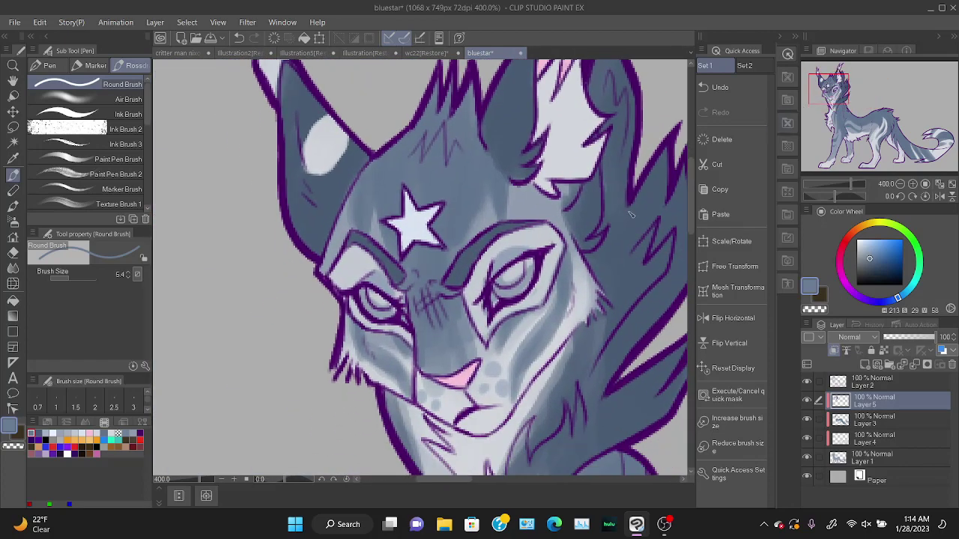
pyautogui.click(858, 240)
pyautogui.moveTo(494, 282)
pyautogui.mouseDown()
pyautogui.moveTo(514, 294)
pyautogui.moveTo(533, 263)
pyautogui.moveTo(537, 297)
pyautogui.mouseUp()
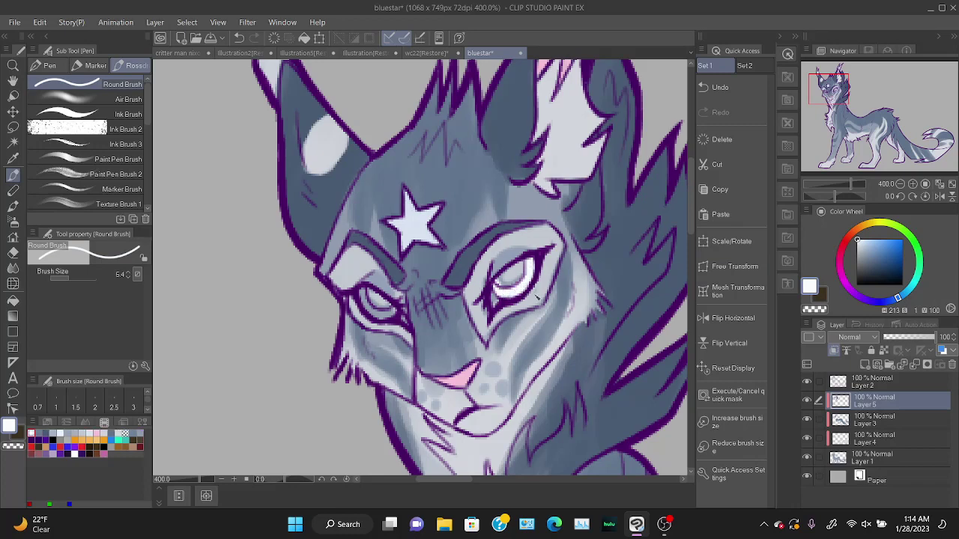
pyautogui.moveTo(367, 296)
pyautogui.mouseDown()
pyautogui.moveTo(375, 310)
pyautogui.moveTo(404, 313)
pyautogui.mouseUp()
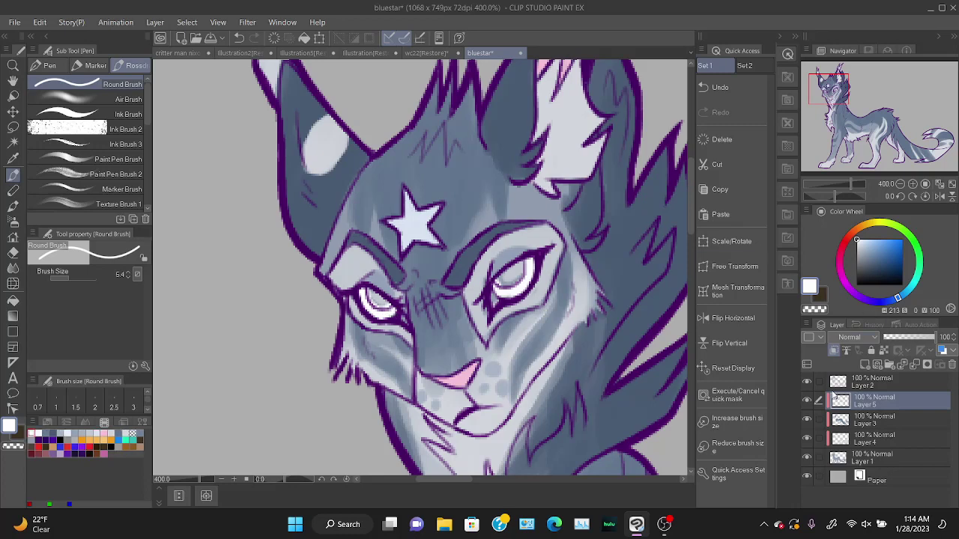
# Select the iris areas of both eyes together with the Lasso.
pyautogui.hotkey('ctrl', '+')
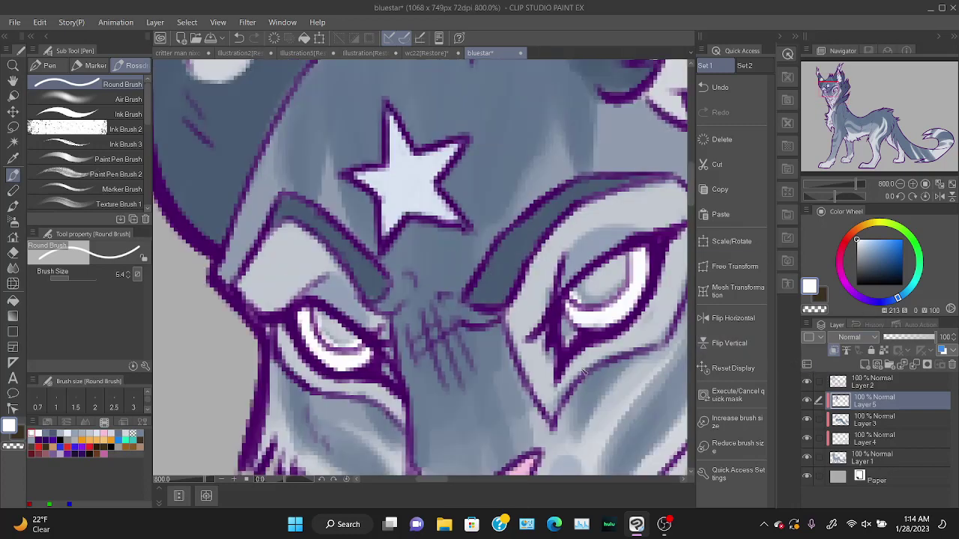
pyautogui.press('e')
pyautogui.press('l')
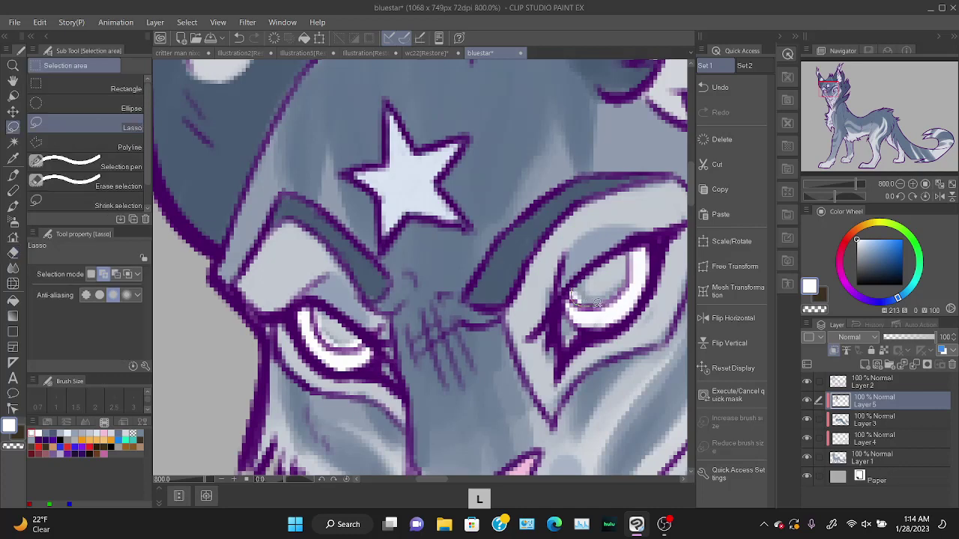
pyautogui.moveTo(597, 302)
pyautogui.mouseDown()
pyautogui.moveTo(634, 275)
pyautogui.moveTo(631, 251)
pyautogui.moveTo(574, 282)
pyautogui.moveTo(573, 294)
pyautogui.moveTo(597, 296)
pyautogui.mouseUp()
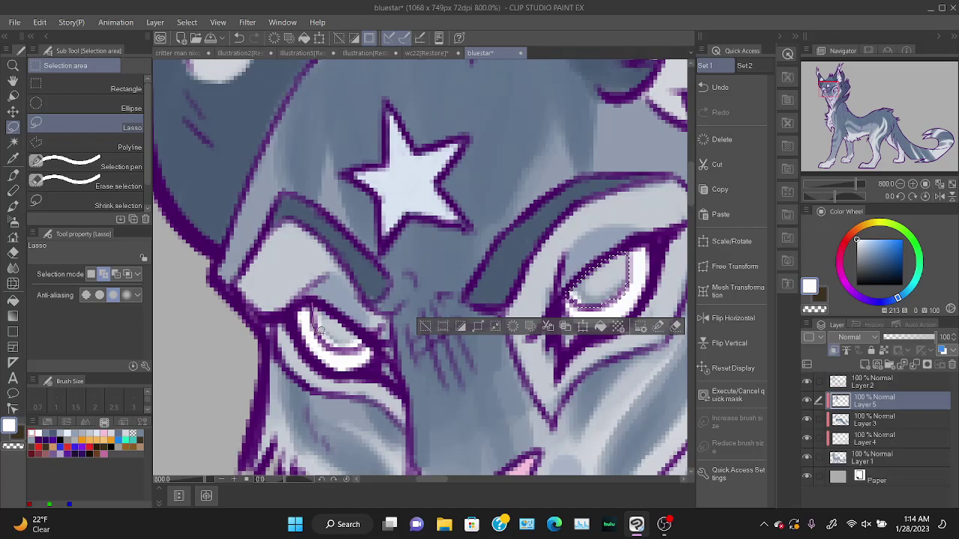
pyautogui.moveTo(318, 330)
pyautogui.mouseDown()
pyautogui.moveTo(344, 347)
pyautogui.moveTo(364, 338)
pyautogui.moveTo(315, 309)
pyautogui.mouseUp()
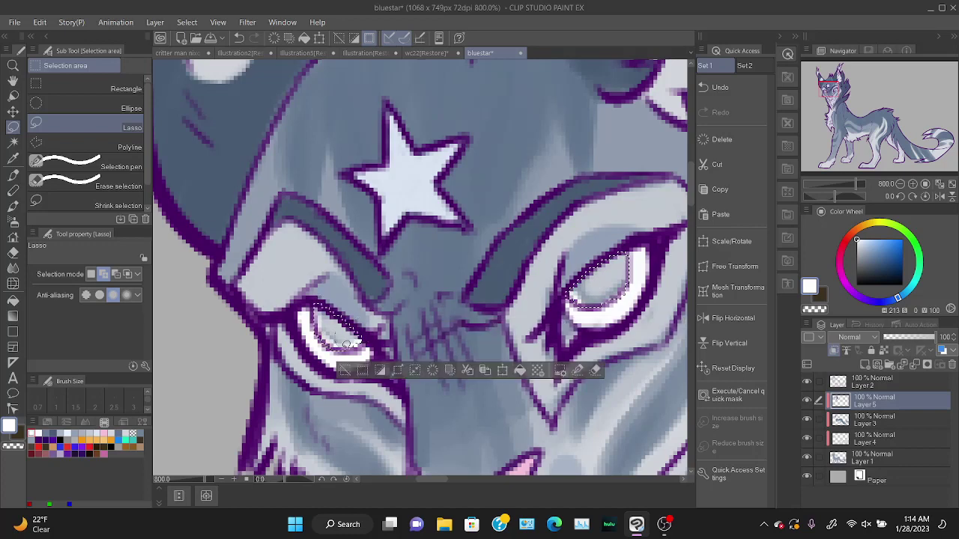
# Fill the selected iris area of the right eye with white using the Round Brush.
pyautogui.hotkey('ctrl', '-')
pyautogui.press('b')
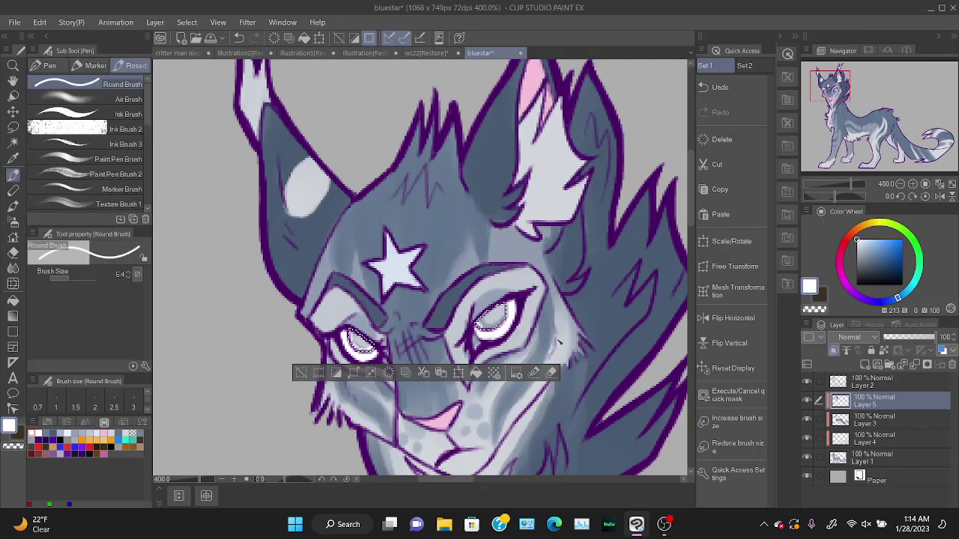
pyautogui.press('e')
pyautogui.press('b')
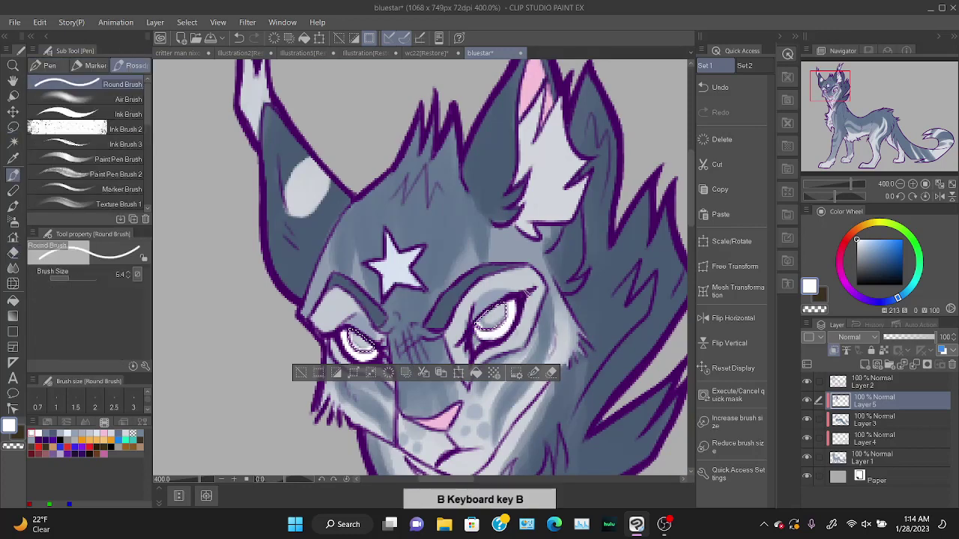
pyautogui.moveTo(517, 298); pyautogui.dragTo(488, 309)
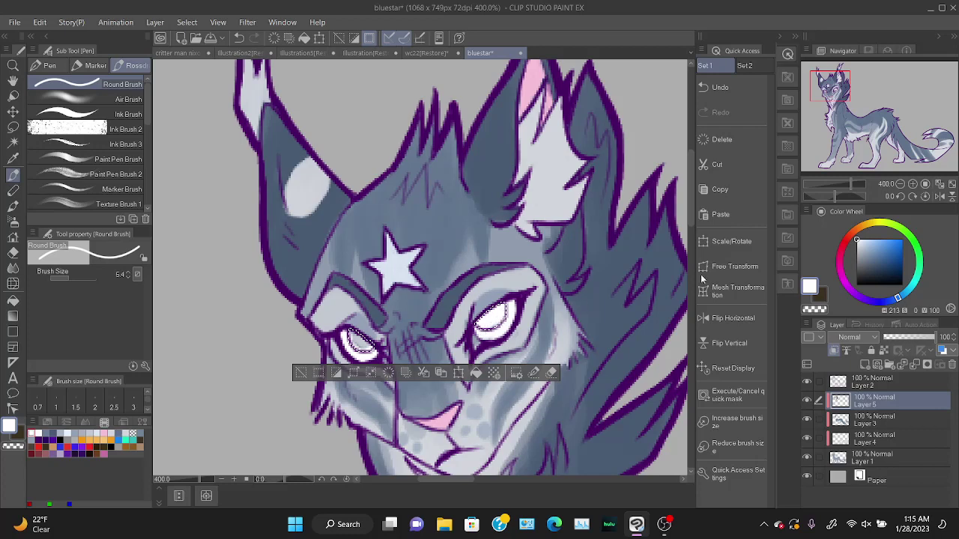
# Add a new layer above Layer 5, fill both selected irises with blue at hue 213, saturation 58 and value 88, and deselect.
pyautogui.click(881, 241)
pyautogui.click(908, 293)
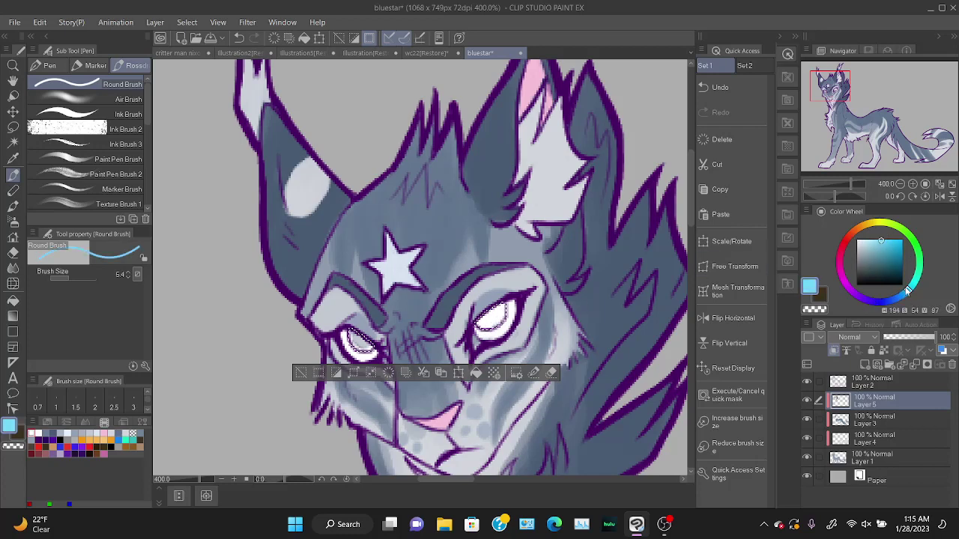
pyautogui.click(880, 304)
pyautogui.moveTo(880, 304); pyautogui.dragTo(889, 301)
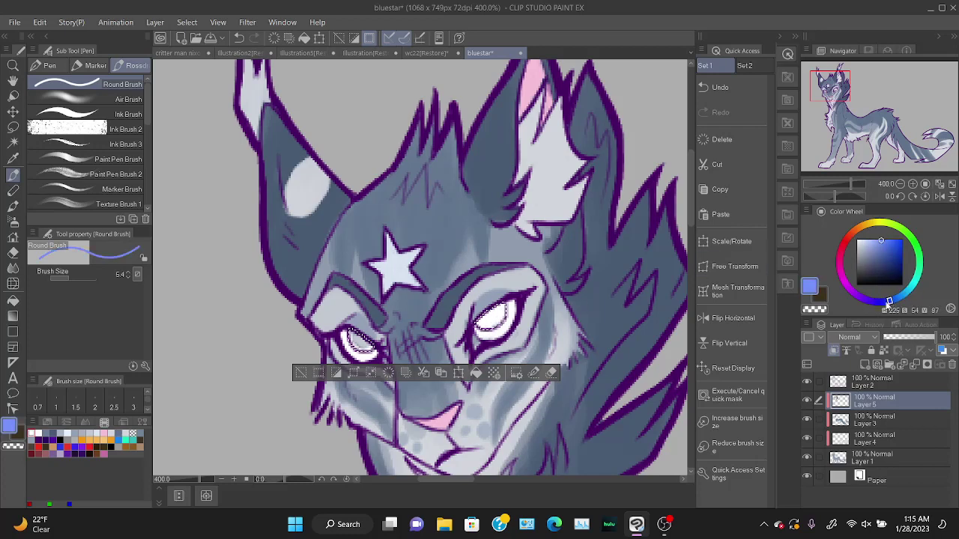
pyautogui.click(864, 365)
pyautogui.click(883, 245)
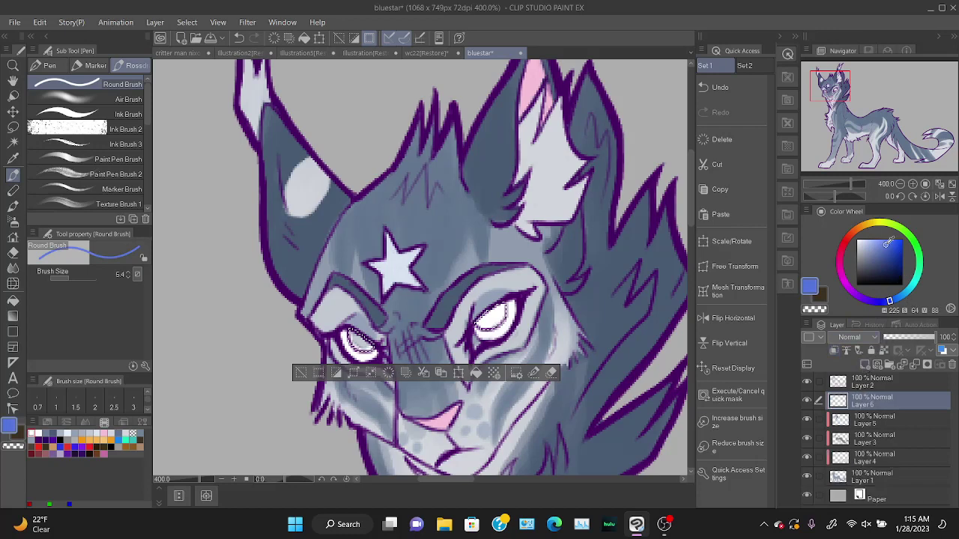
pyautogui.moveTo(890, 300); pyautogui.dragTo(899, 300)
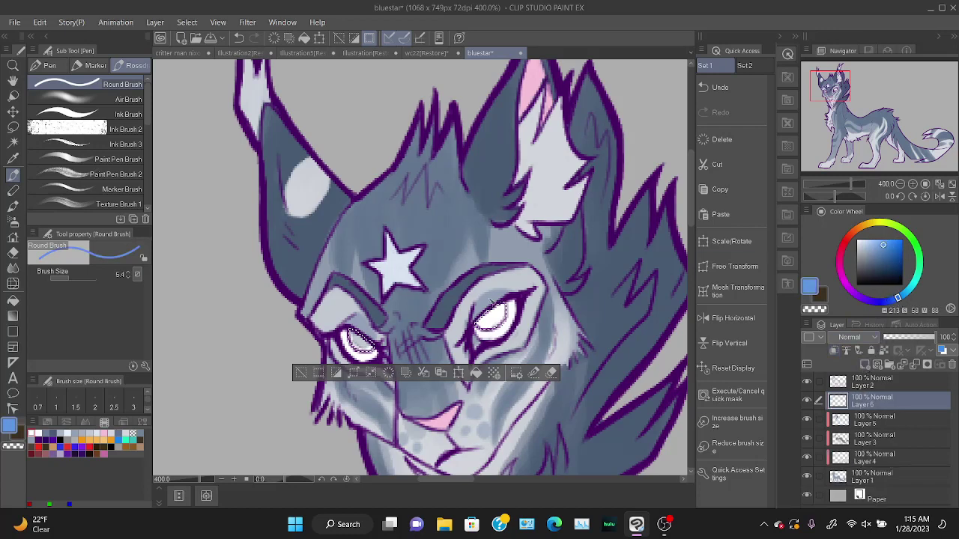
pyautogui.moveTo(508, 314); pyautogui.dragTo(502, 319)
pyautogui.moveTo(351, 332); pyautogui.dragTo(367, 348)
pyautogui.click(300, 373)
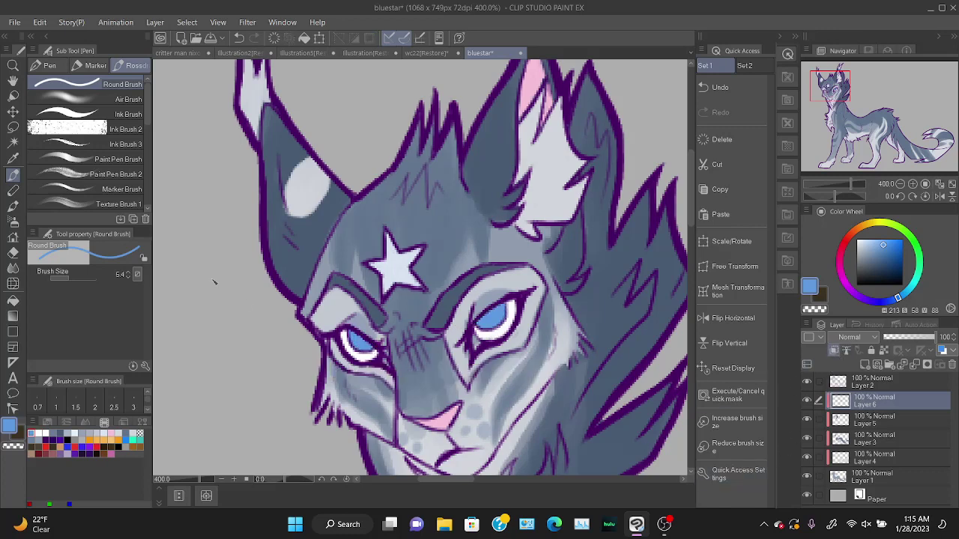
# Lock Layer 6's transparent pixels and shade the right iris with the Paint Pen Brush in blue, hue 221, saturation 71, value 72.
pyautogui.click(112, 158)
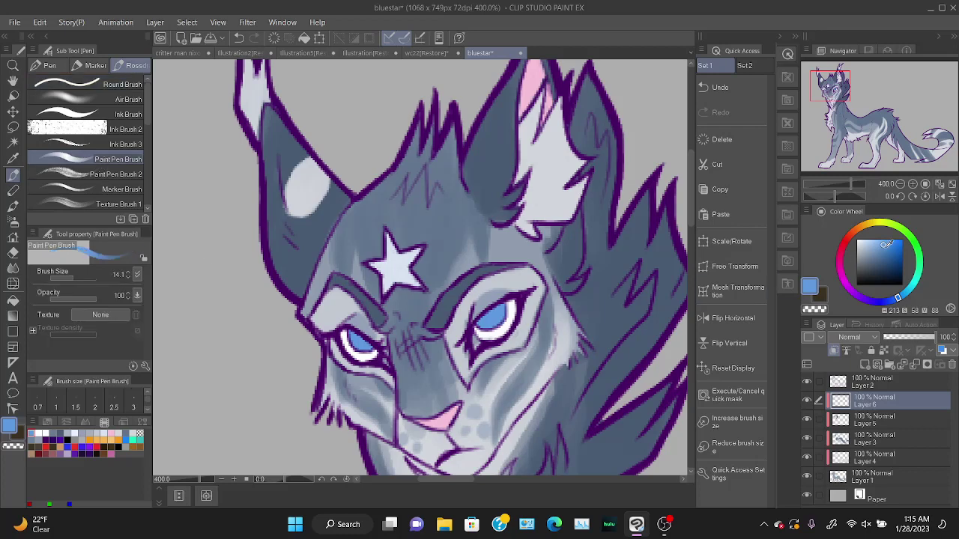
pyautogui.click(892, 250)
pyautogui.moveTo(898, 298); pyautogui.dragTo(893, 301)
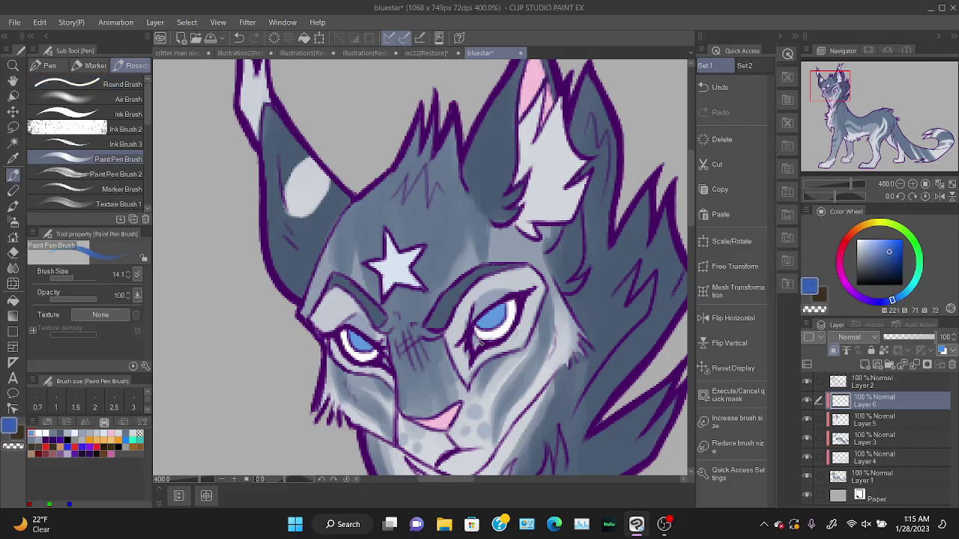
pyautogui.moveTo(478, 331)
pyautogui.mouseDown()
pyautogui.moveTo(492, 301)
pyautogui.moveTo(475, 341)
pyautogui.mouseUp()
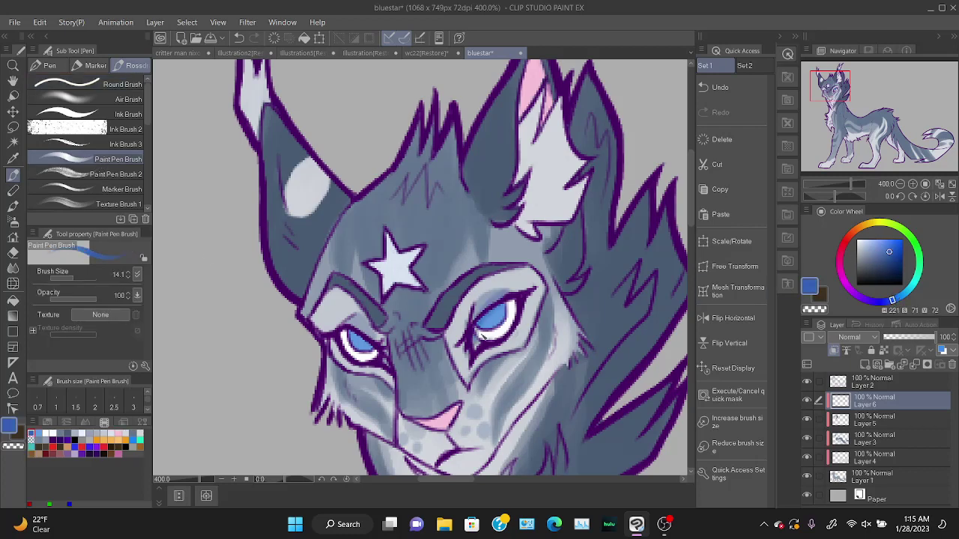
pyautogui.hotkey('ctrl', 'z')
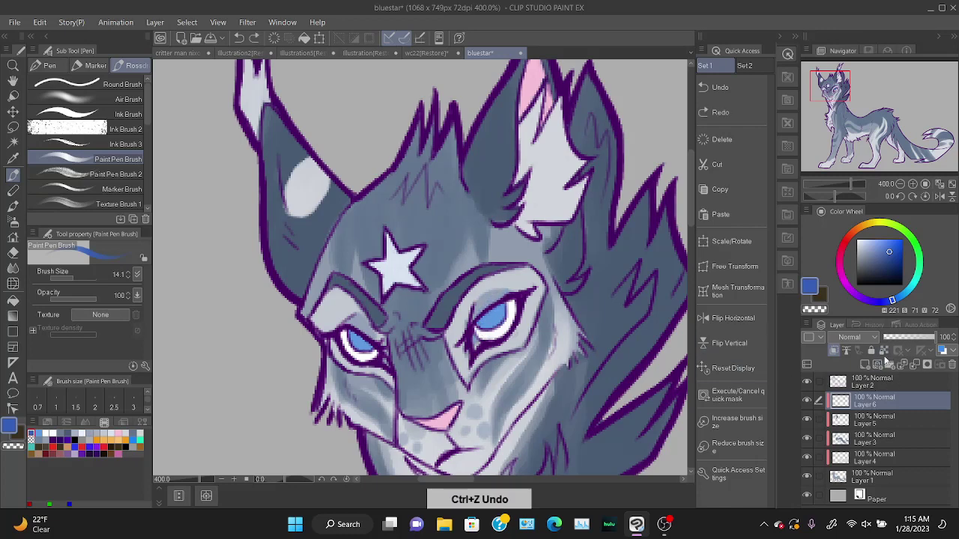
pyautogui.click(884, 351)
pyautogui.moveTo(476, 329); pyautogui.dragTo(508, 305)
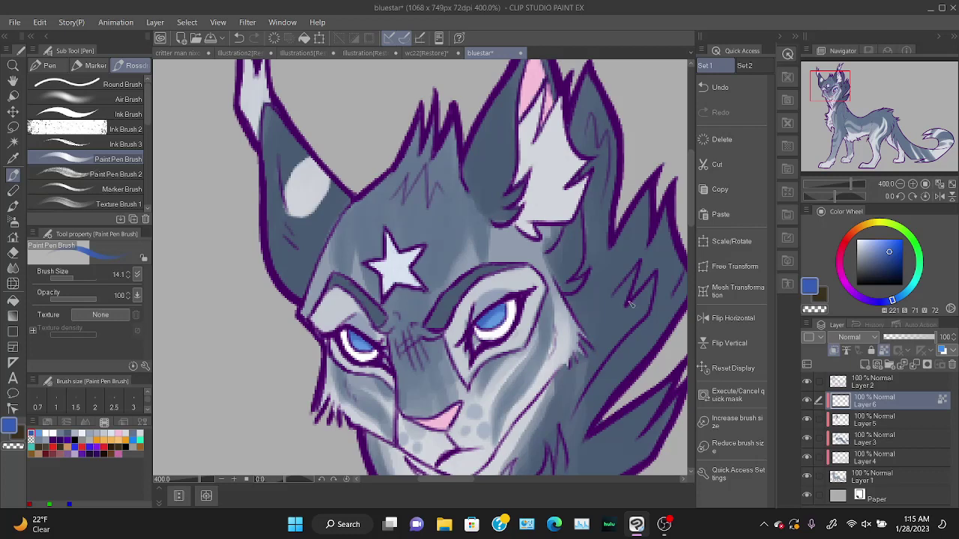
# Darken the upper centre of the right iris with navy at hue 221, saturation 92 and value 36.
pyautogui.click(894, 262)
pyautogui.moveTo(479, 322); pyautogui.dragTo(480, 329)
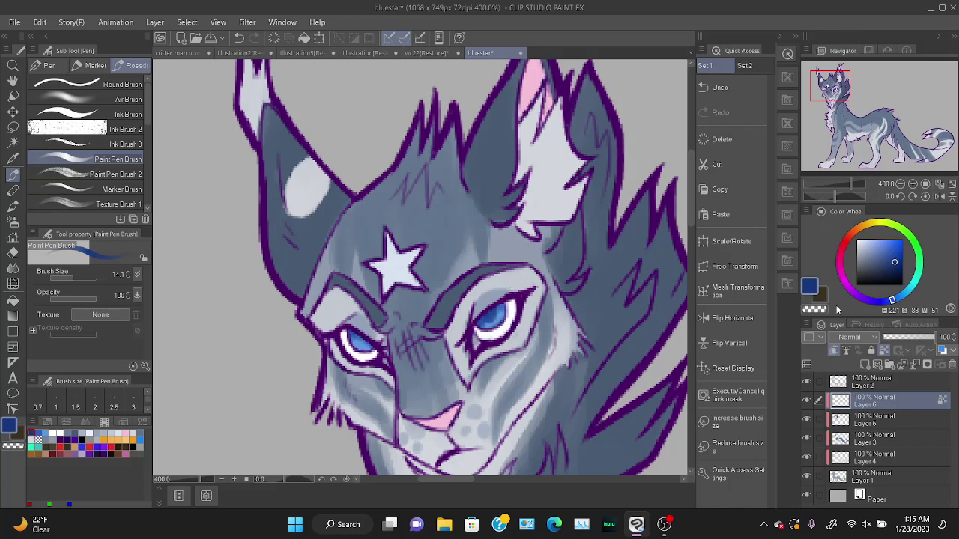
pyautogui.hotkey('ctrl', 'z')
pyautogui.click(898, 268)
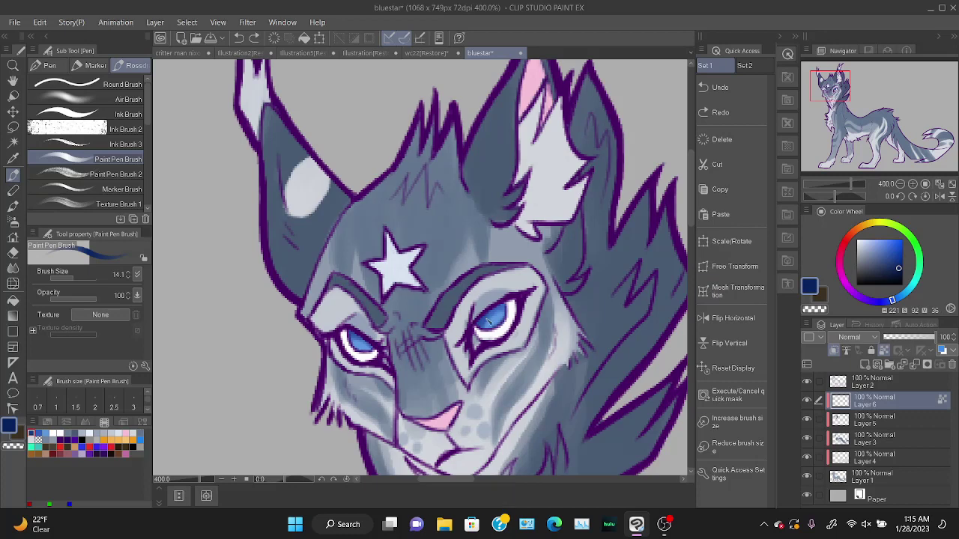
pyautogui.moveTo(495, 315); pyautogui.dragTo(501, 308)
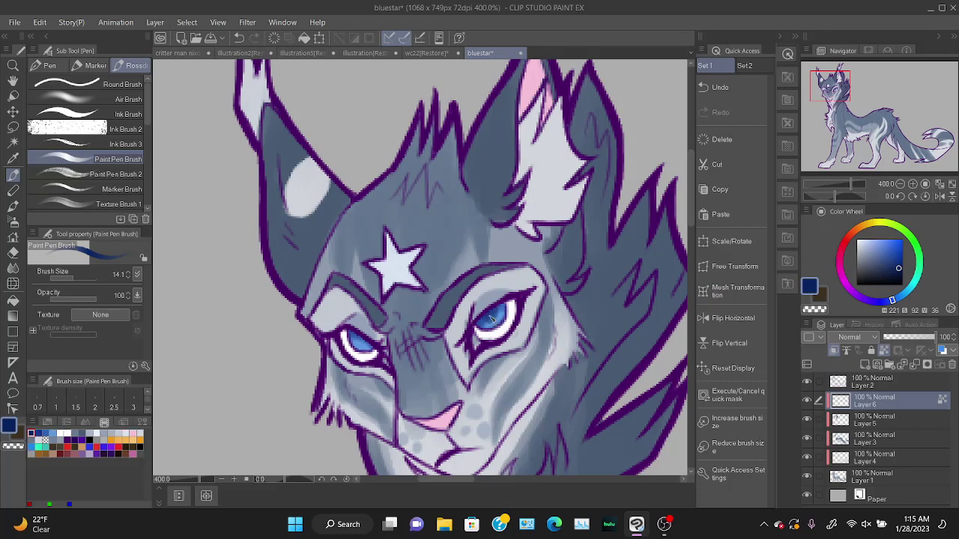
pyautogui.hotkey('ctrl', 'z')
pyautogui.hotkey('ctrl', 'z')
pyautogui.moveTo(499, 308); pyautogui.dragTo(498, 313)
pyautogui.hotkey('ctrl', 'z')
pyautogui.hotkey('ctrl', 'z')
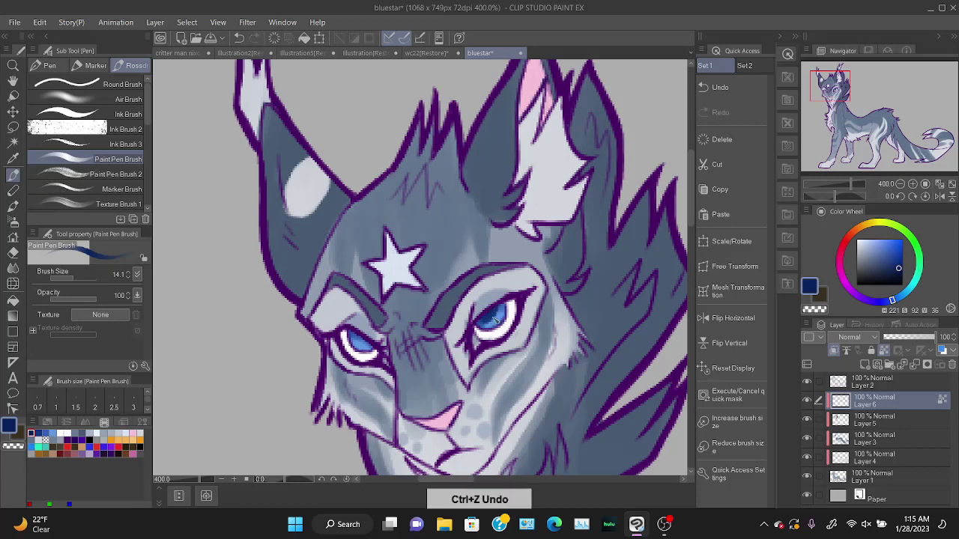
pyautogui.hotkey('ctrl', 'z')
pyautogui.moveTo(485, 311); pyautogui.dragTo(499, 304)
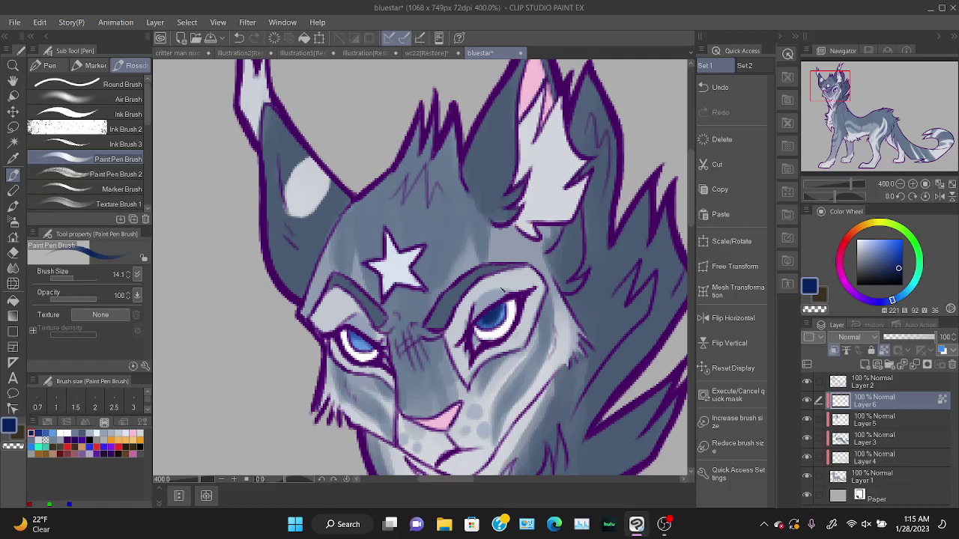
# Shade the upper part of the left iris with the same navy, undoing the unwanted strokes.
pyautogui.moveTo(857, 185)
pyautogui.mouseDown()
pyautogui.moveTo(835, 187)
pyautogui.moveTo(848, 189)
pyautogui.mouseUp()
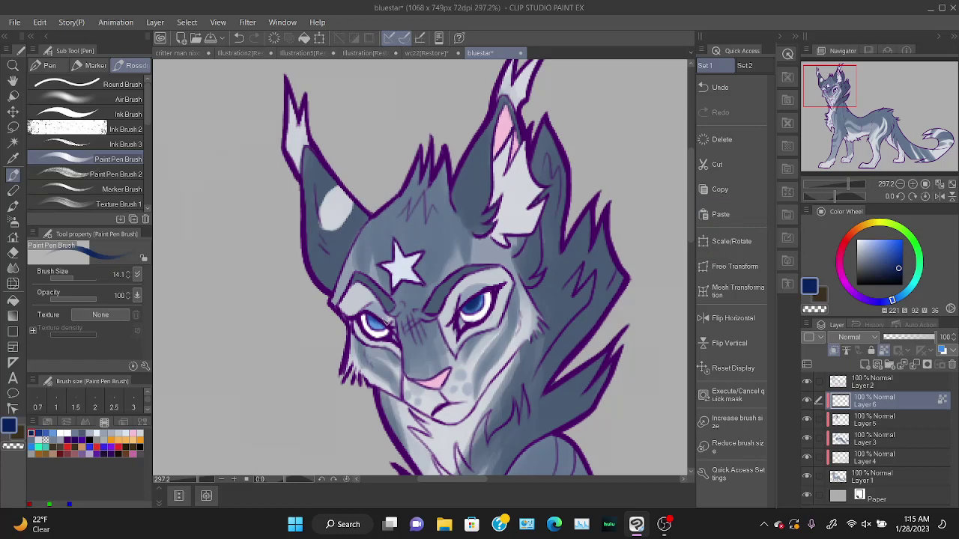
pyautogui.hotkey('ctrl', 'z')
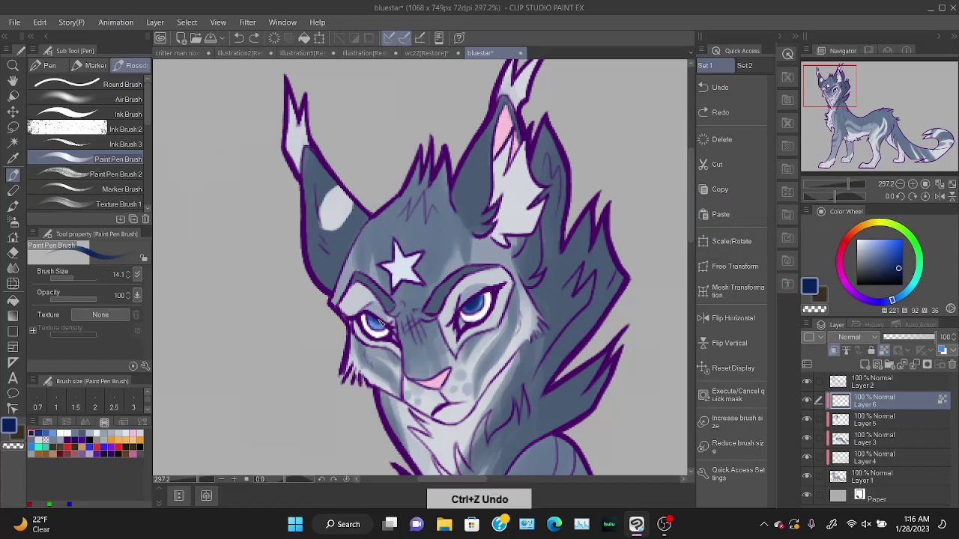
pyautogui.hotkey('ctrl', 'z')
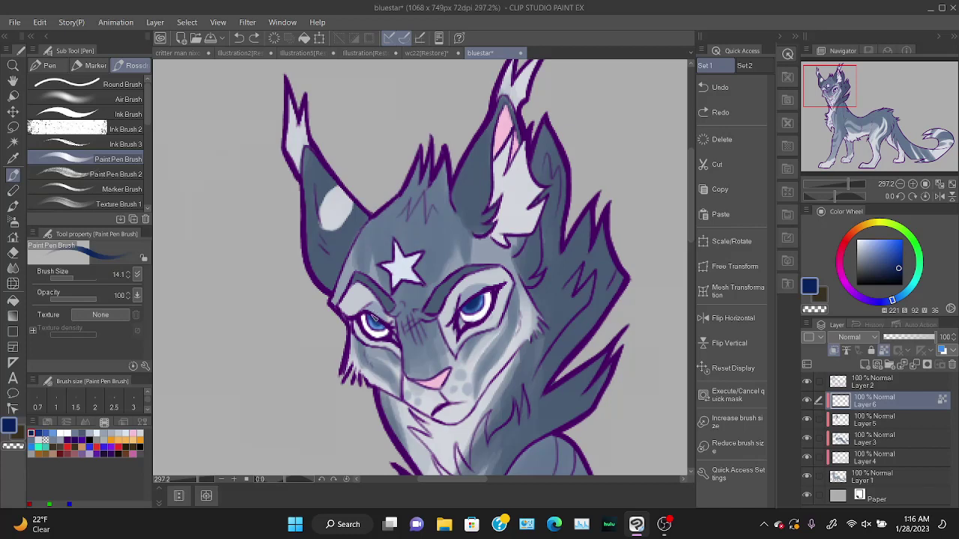
pyautogui.moveTo(385, 317); pyautogui.dragTo(387, 307)
# Set the brush size to 1.5 and paint a light blue lower rim in the right iris at hue 194, saturation 47, value 83.
pyautogui.moveTo(899, 299); pyautogui.dragTo(905, 294)
pyautogui.click(878, 247)
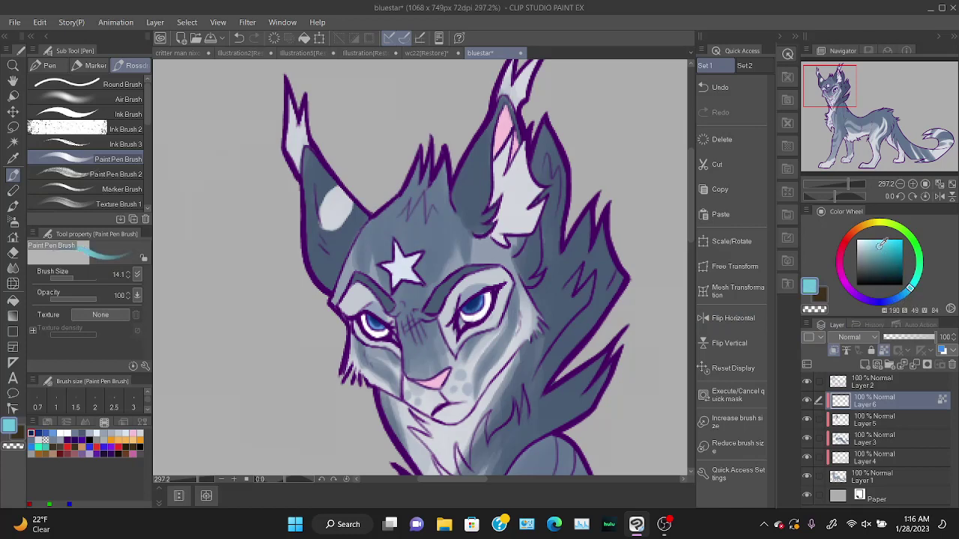
pyautogui.click(908, 292)
pyautogui.click(62, 280)
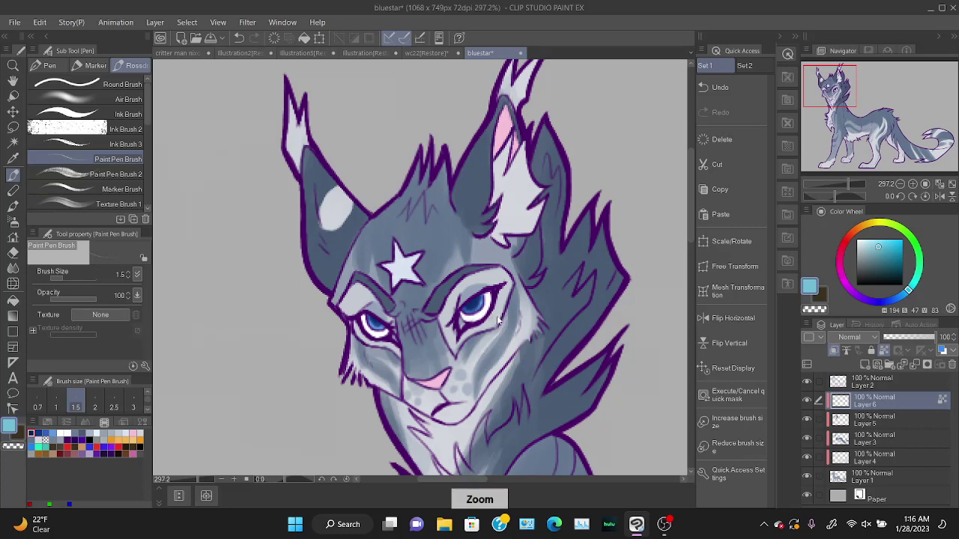
pyautogui.scroll(5, 500, 318)
pyautogui.moveTo(374, 265)
pyautogui.mouseDown()
pyautogui.moveTo(377, 227)
pyautogui.moveTo(372, 280)
pyautogui.moveTo(302, 287)
pyautogui.moveTo(322, 303)
pyautogui.moveTo(359, 279)
pyautogui.moveTo(297, 294)
pyautogui.moveTo(313, 302)
pyautogui.moveTo(290, 287)
pyautogui.moveTo(367, 276)
pyautogui.mouseUp()
pyautogui.moveTo(843, 108); pyautogui.dragTo(832, 83)
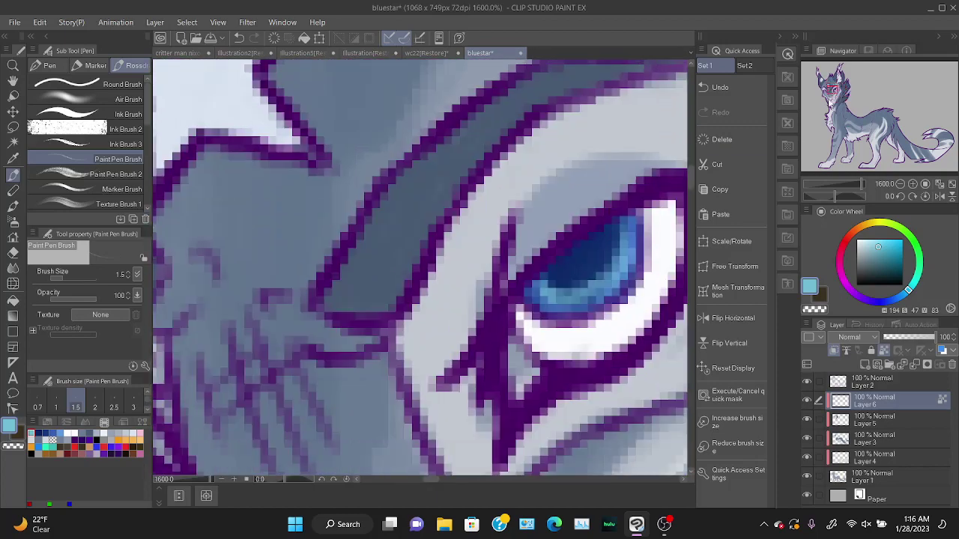
# Add paler blue highlights inside the right iris at hue 194, saturation 36 and value 93.
pyautogui.click(872, 242)
pyautogui.moveTo(552, 291); pyautogui.dragTo(582, 288)
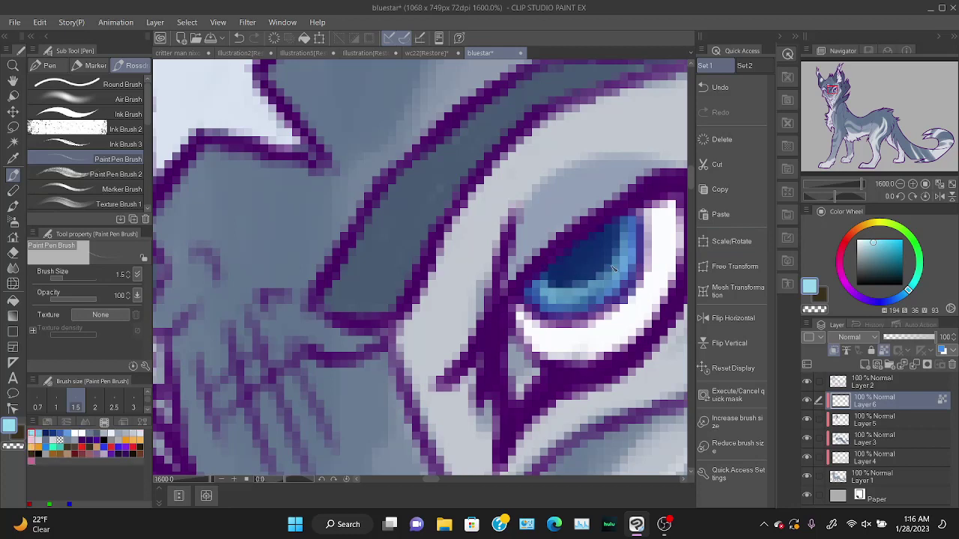
pyautogui.moveTo(619, 246)
pyautogui.mouseDown()
pyautogui.moveTo(609, 276)
pyautogui.moveTo(610, 240)
pyautogui.moveTo(583, 261)
pyautogui.mouseUp()
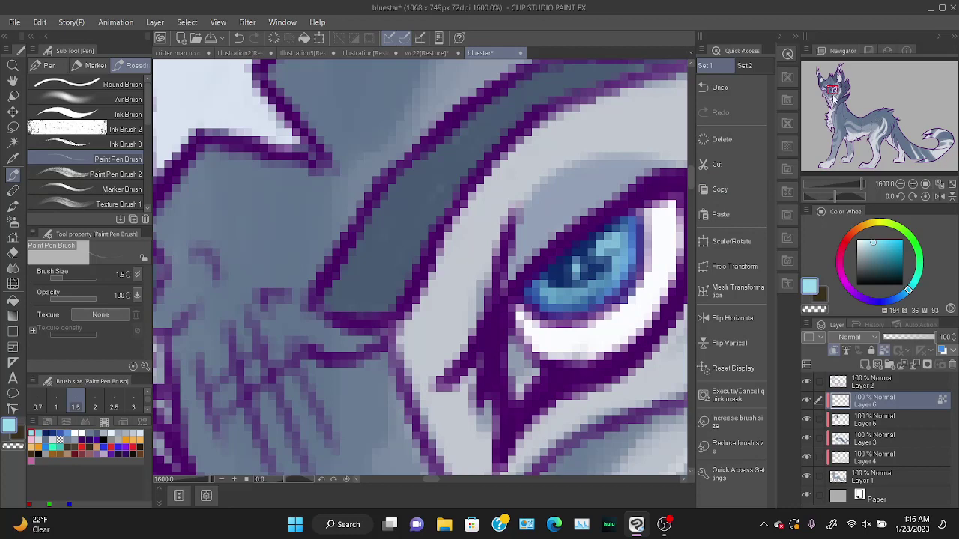
# Paint matching pale blue highlights in the left iris.
pyautogui.moveTo(429, 480); pyautogui.dragTo(416, 478)
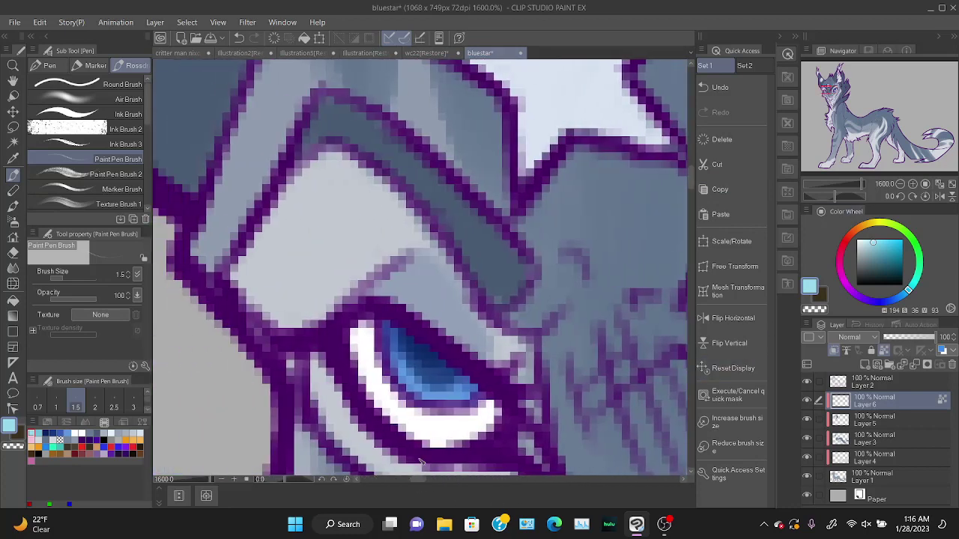
pyautogui.moveTo(398, 335)
pyautogui.mouseDown()
pyautogui.moveTo(421, 384)
pyautogui.moveTo(443, 393)
pyautogui.moveTo(457, 385)
pyautogui.moveTo(448, 368)
pyautogui.mouseUp()
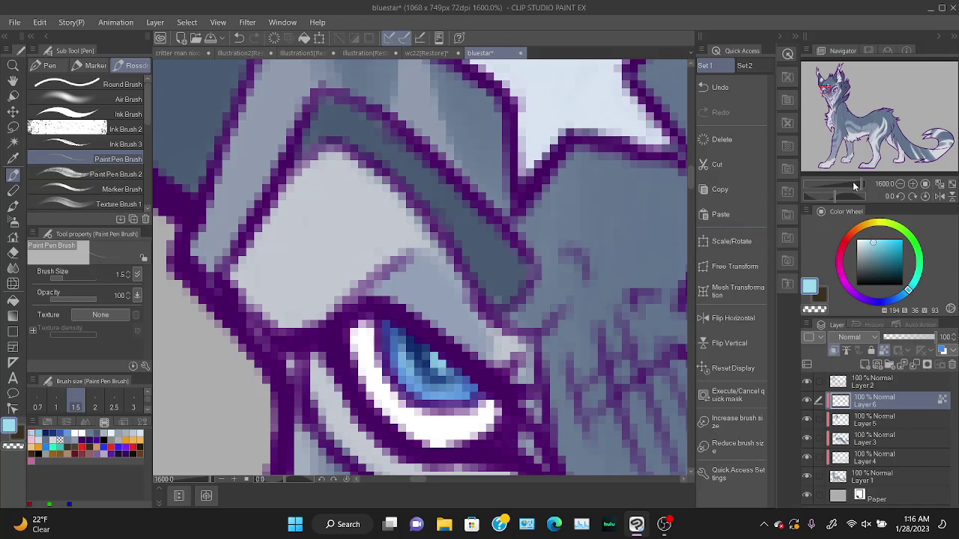
pyautogui.moveTo(854, 184); pyautogui.dragTo(844, 186)
pyautogui.moveTo(845, 124); pyautogui.dragTo(847, 122)
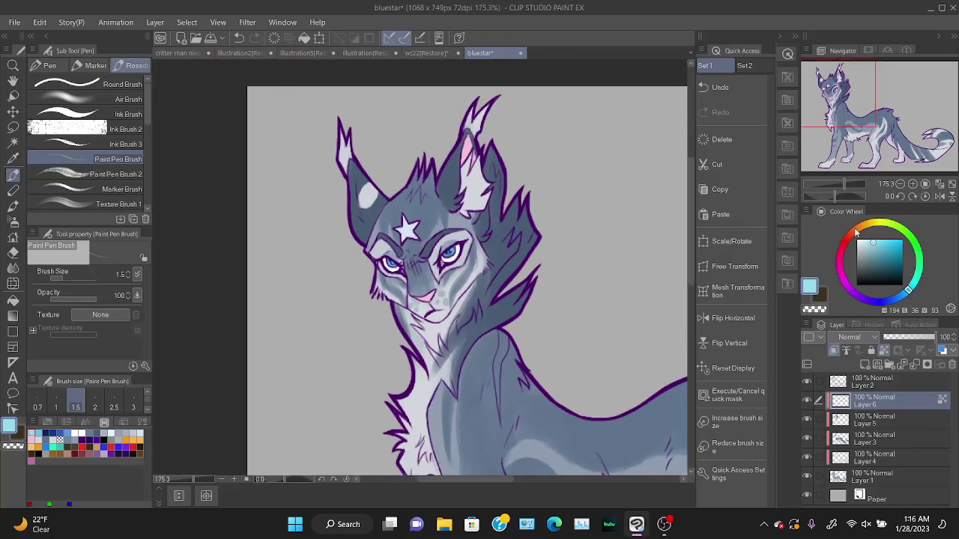
# Paint dark pupil details in both irises with navy at hue 221, saturation 96 and value 25.
pyautogui.moveTo(845, 183); pyautogui.dragTo(859, 184)
pyautogui.click(46, 433)
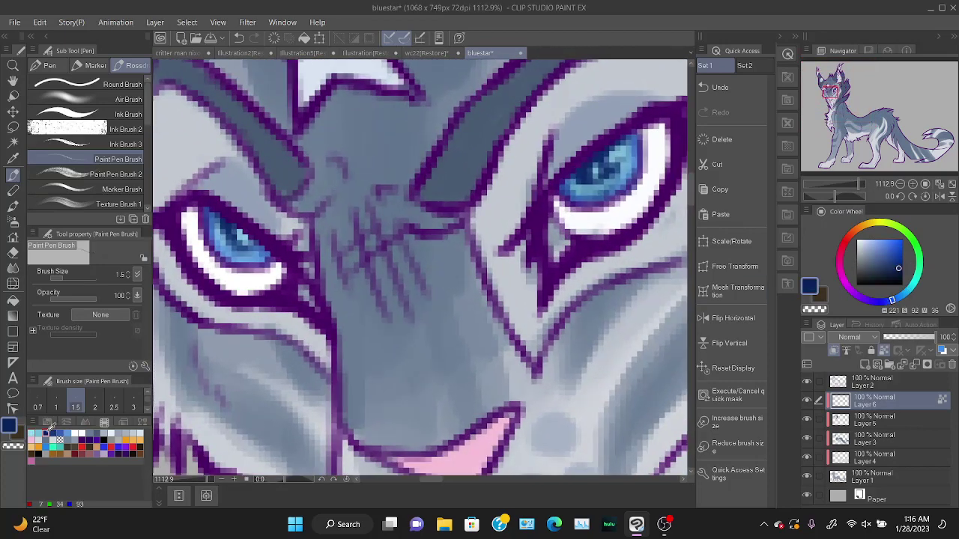
pyautogui.click(899, 271)
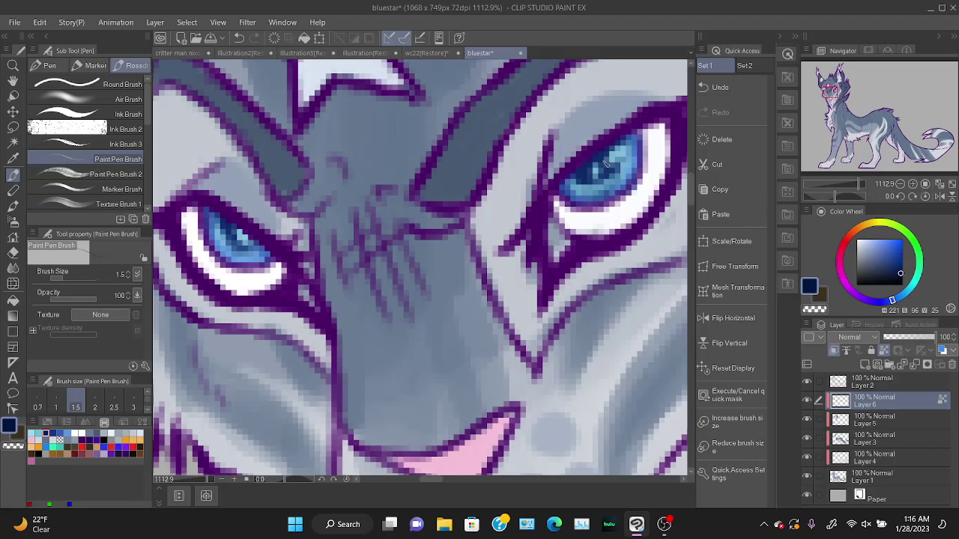
pyautogui.moveTo(610, 164)
pyautogui.mouseDown()
pyautogui.moveTo(607, 180)
pyautogui.moveTo(588, 184)
pyautogui.mouseUp()
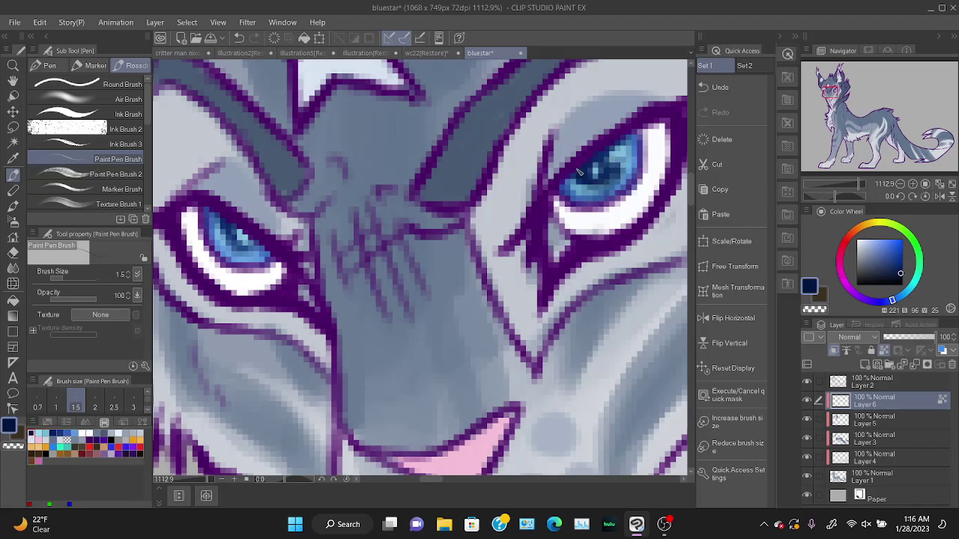
pyautogui.moveTo(230, 231)
pyautogui.mouseDown()
pyautogui.moveTo(245, 248)
pyautogui.moveTo(239, 236)
pyautogui.mouseUp()
# Choose white as the drawing colour and save the illustration.
pyautogui.moveTo(848, 179)
pyautogui.mouseDown()
pyautogui.moveTo(836, 186)
pyautogui.moveTo(849, 184)
pyautogui.mouseUp()
pyautogui.moveTo(839, 103); pyautogui.dragTo(840, 103)
pyautogui.click(857, 240)
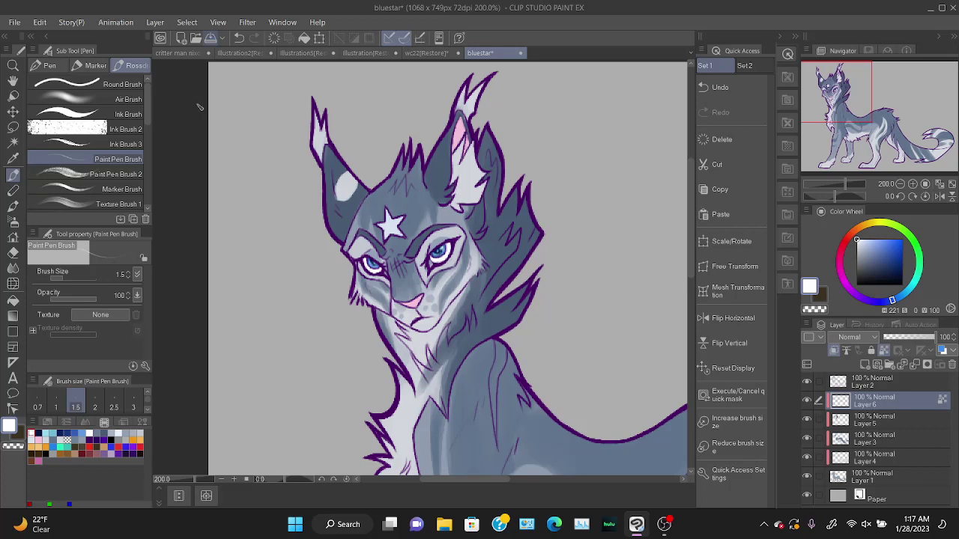
pyautogui.hotkey('ctrl', 's')
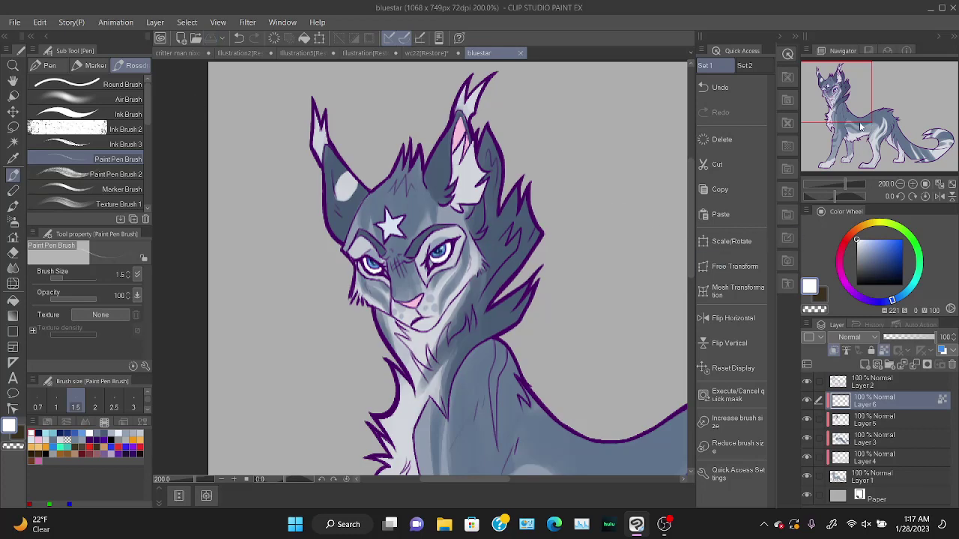
# Merge the clipped colour layers 6, 5, 3 and 4 down into Layer 1.
pyautogui.click(839, 185)
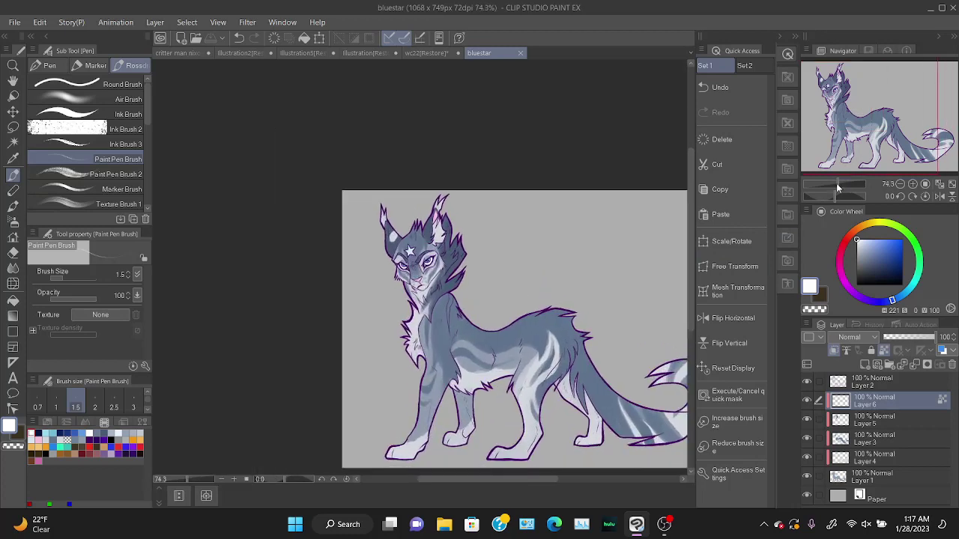
pyautogui.moveTo(844, 112); pyautogui.dragTo(850, 119)
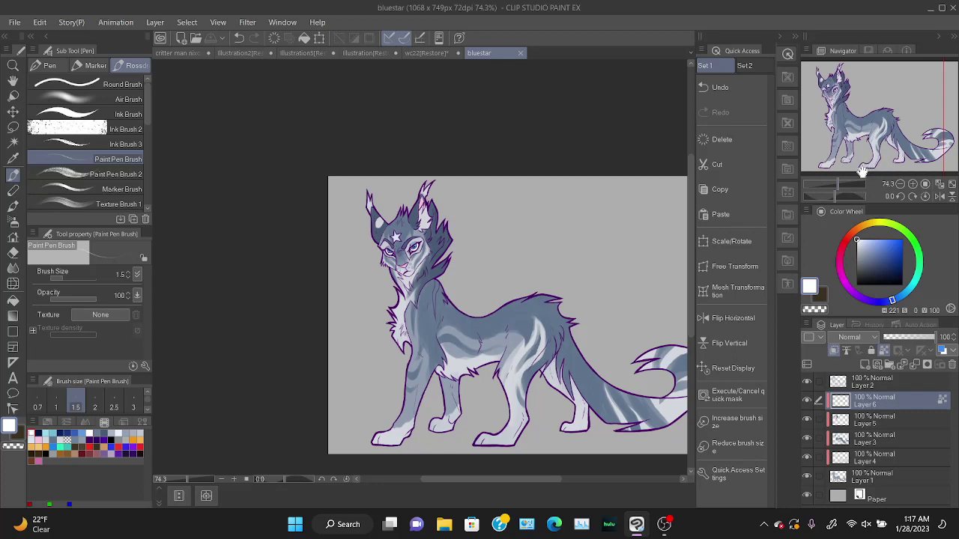
pyautogui.click(915, 366)
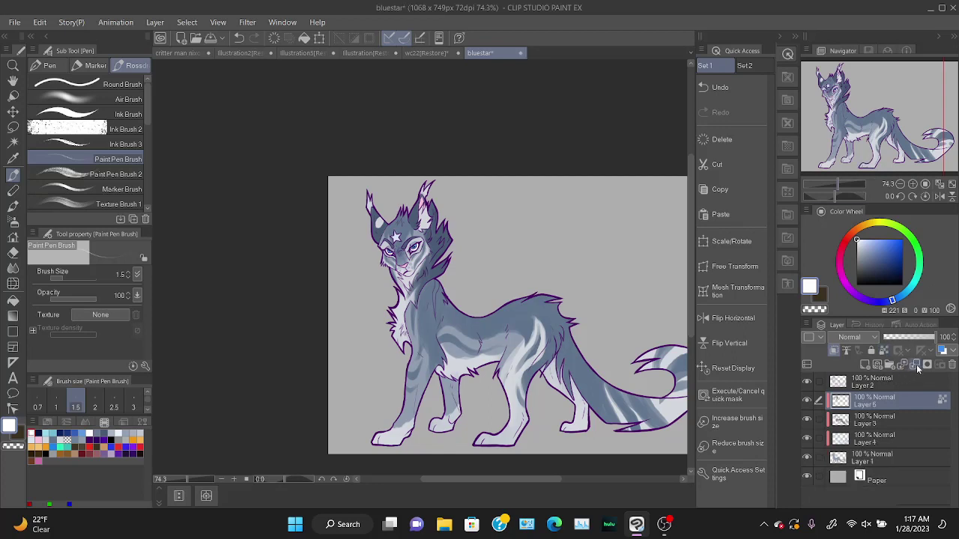
pyautogui.click(916, 365)
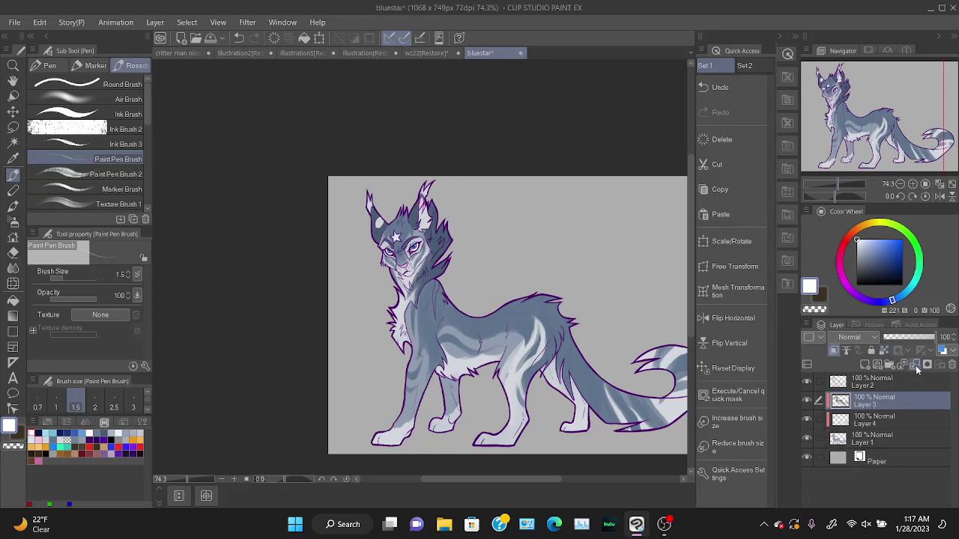
pyautogui.click(915, 365)
pyautogui.click(915, 366)
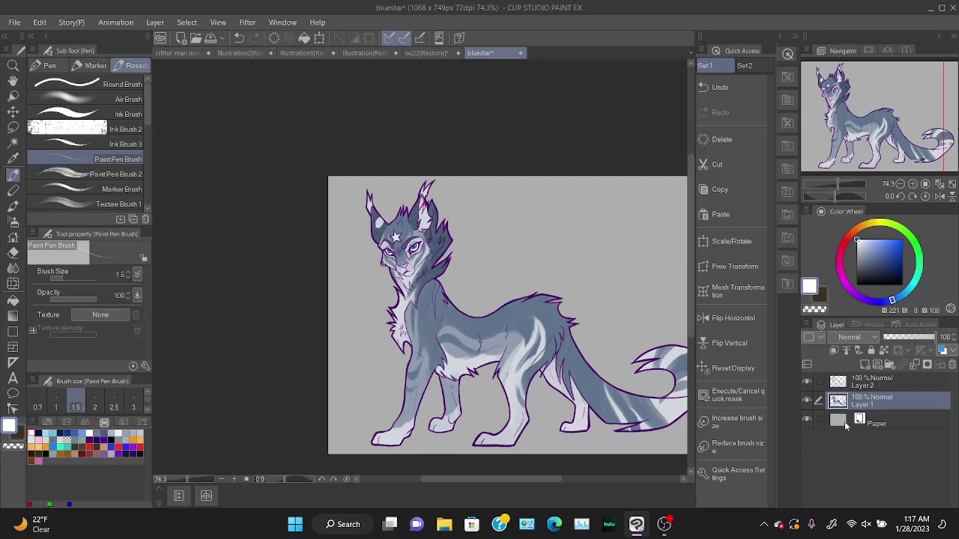
# Duplicate Layer 1, hide the original and lock the transparent pixels of the copy.
pyautogui.click(866, 372)
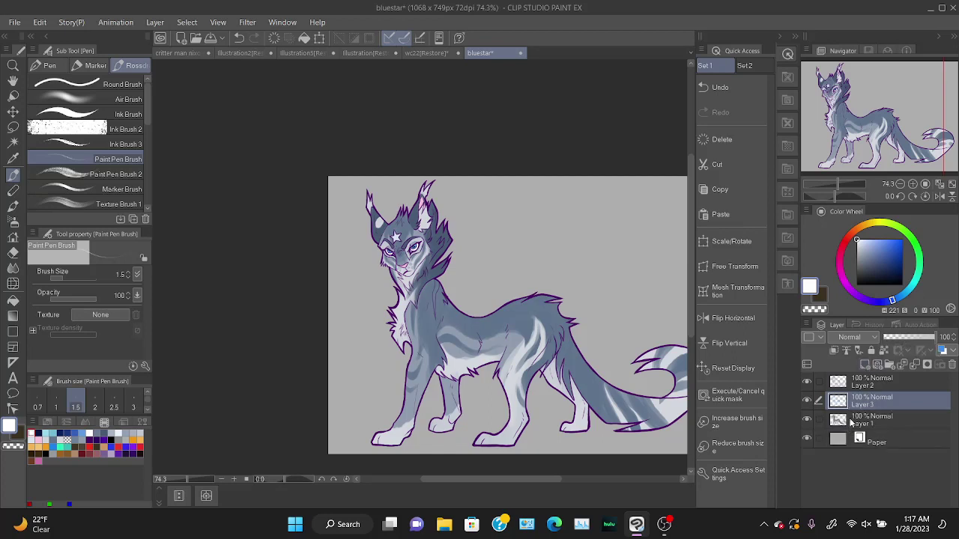
pyautogui.hotkey('ctrl', 'z')
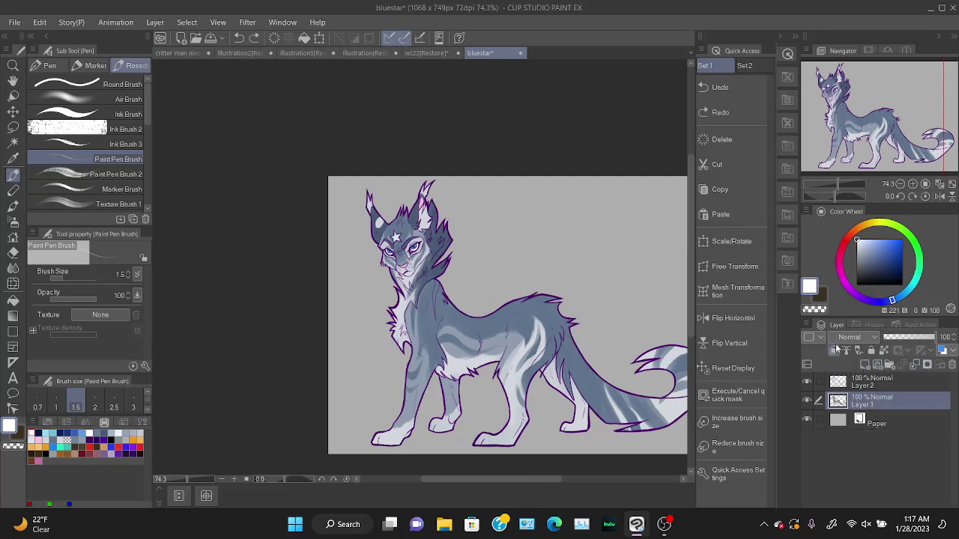
pyautogui.click(744, 65)
pyautogui.click(736, 161)
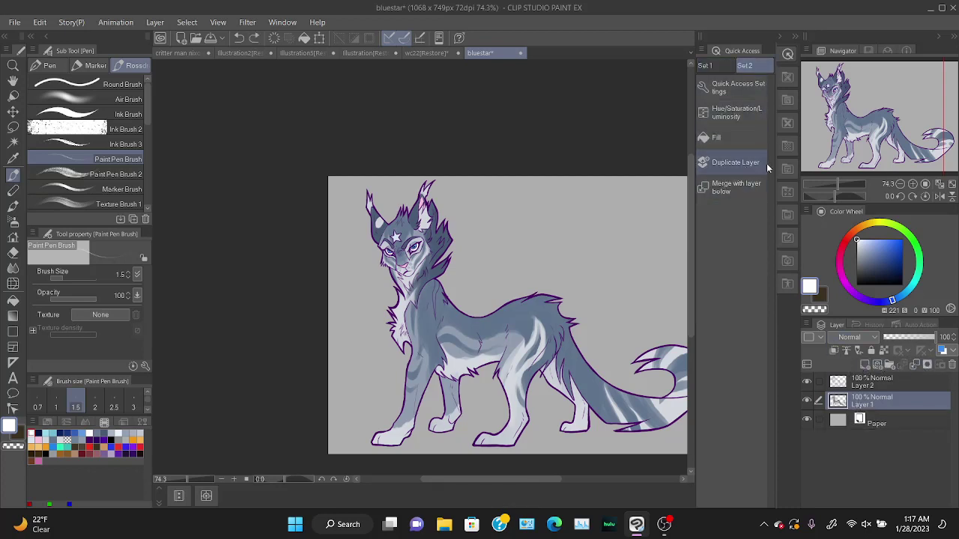
pyautogui.click(883, 351)
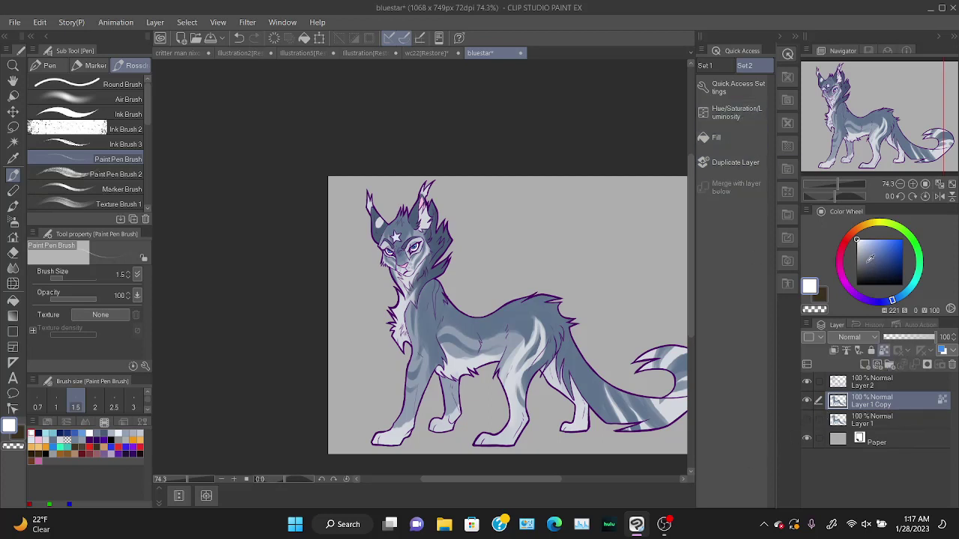
# Fill the copied colour layer with light grey at hue 221, saturation 0, value 77, and add a clipped layer above it.
pyautogui.moveTo(857, 241); pyautogui.dragTo(856, 249)
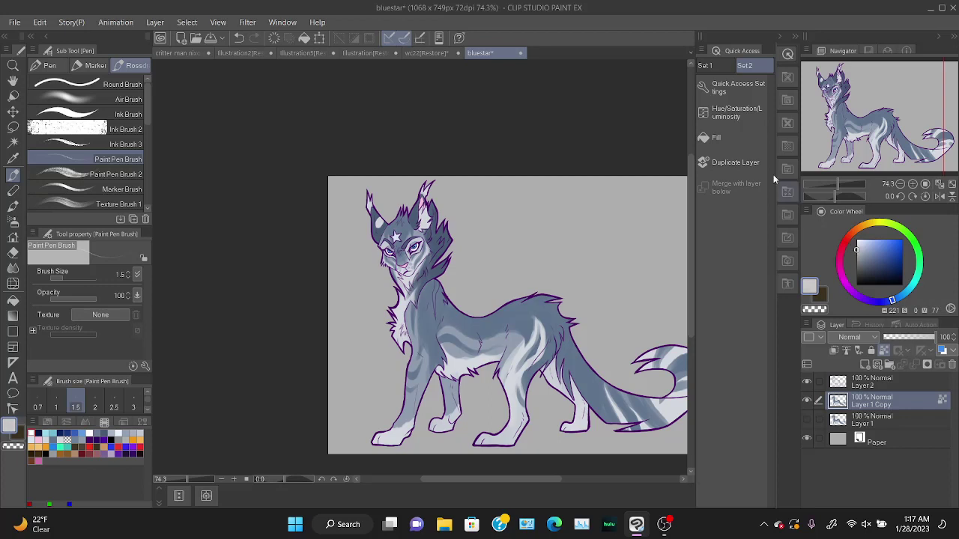
pyautogui.click(734, 135)
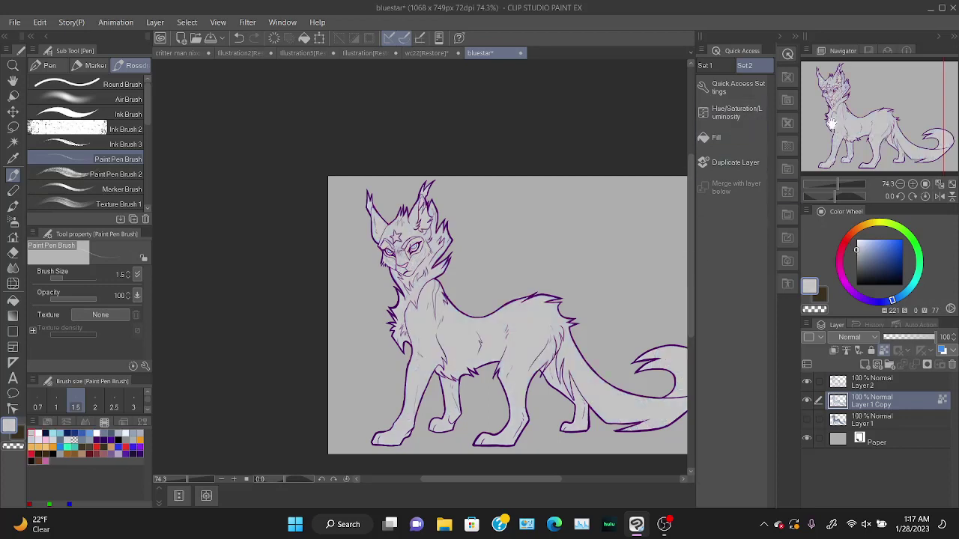
pyautogui.click(865, 364)
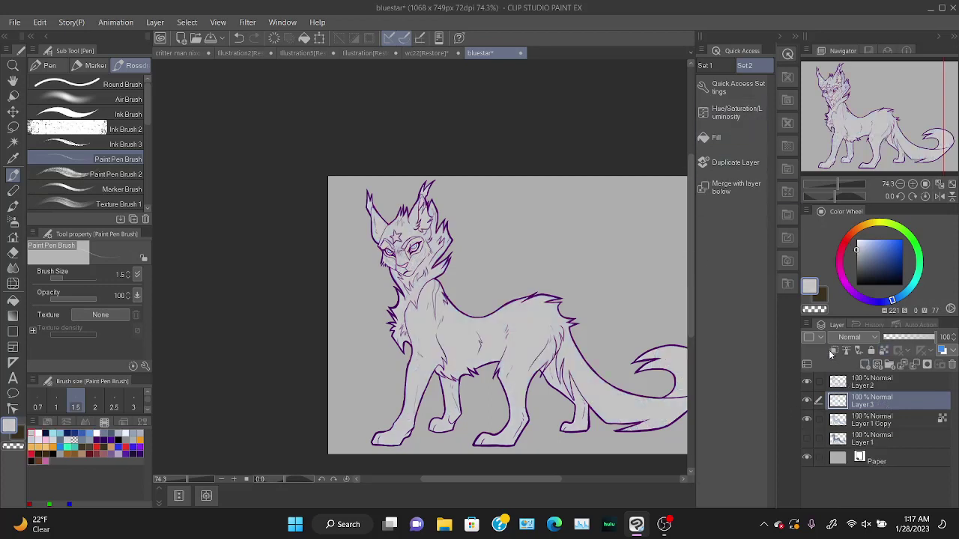
pyautogui.click(834, 350)
# Shade behind the cheek, along the ear edge and down the neck in purple (hue 291, saturation 53, value 89) with the Paint Pen Brush at size 30.
pyautogui.click(848, 288)
pyautogui.moveTo(879, 249); pyautogui.dragTo(881, 245)
pyautogui.hotkey('ctrl', '+')
pyautogui.hotkey('ctrl', '+')
pyautogui.press('b')
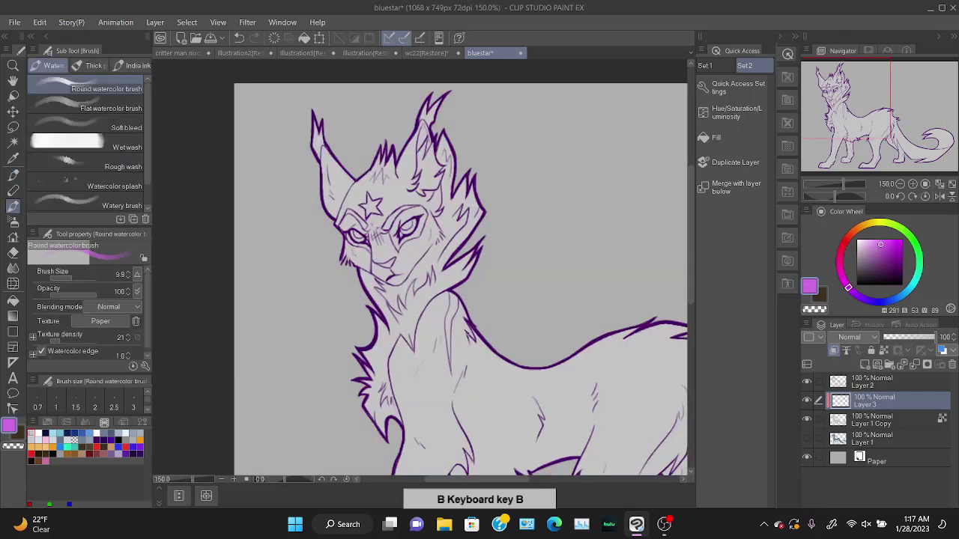
pyautogui.moveTo(74, 274); pyautogui.dragTo(75, 273)
pyautogui.press('p')
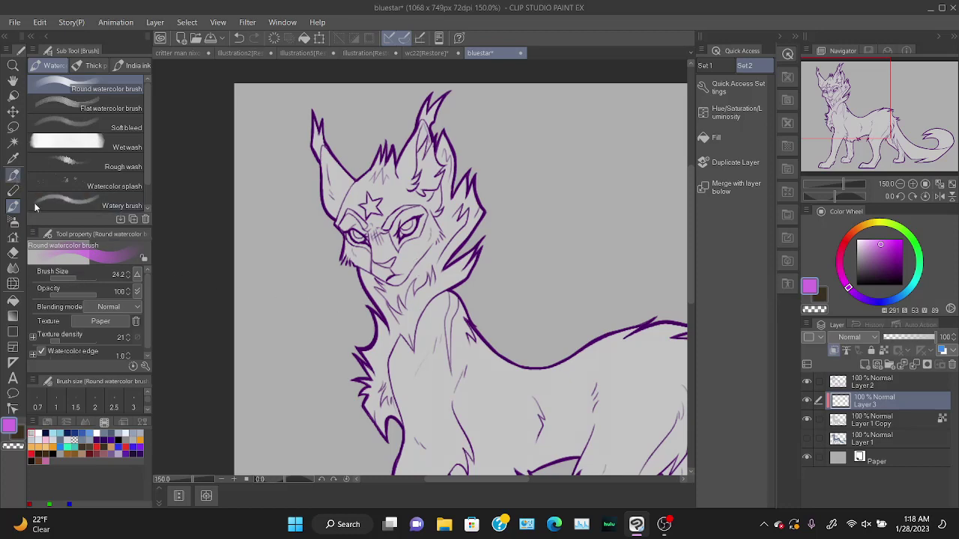
pyautogui.click(75, 278)
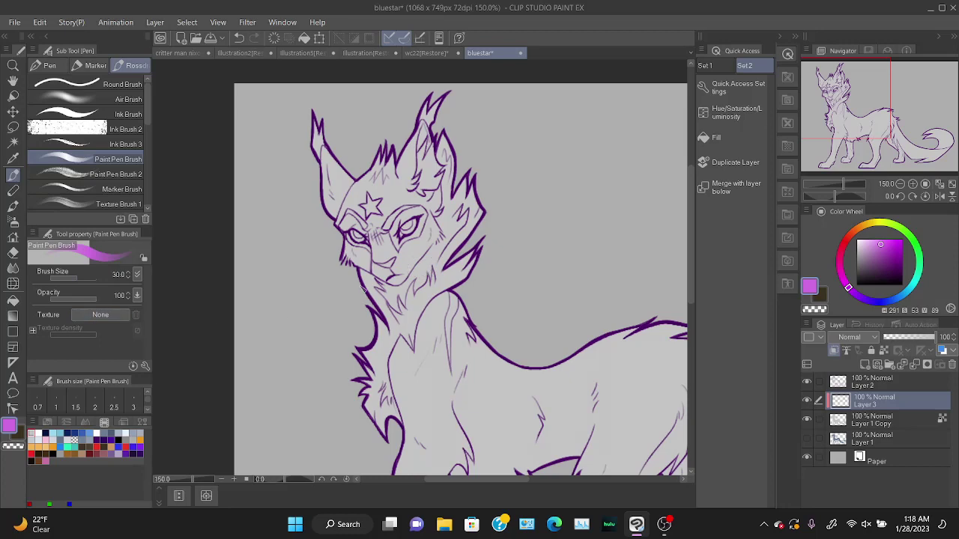
pyautogui.moveTo(363, 289)
pyautogui.mouseDown()
pyautogui.moveTo(394, 304)
pyautogui.moveTo(408, 294)
pyautogui.moveTo(455, 223)
pyautogui.moveTo(412, 292)
pyautogui.moveTo(427, 258)
pyautogui.moveTo(386, 302)
pyautogui.moveTo(363, 280)
pyautogui.moveTo(421, 279)
pyautogui.moveTo(406, 329)
pyautogui.moveTo(457, 218)
pyautogui.moveTo(444, 241)
pyautogui.moveTo(442, 164)
pyautogui.mouseUp()
pyautogui.moveTo(399, 309)
pyautogui.mouseDown()
pyautogui.moveTo(385, 378)
pyautogui.moveTo(392, 347)
pyautogui.moveTo(381, 372)
pyautogui.moveTo(389, 413)
pyautogui.mouseUp()
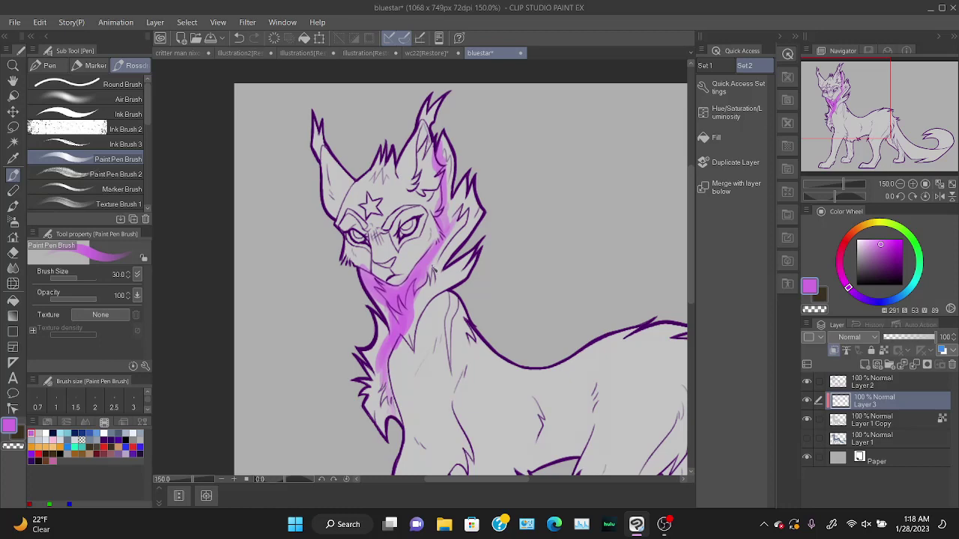
pyautogui.moveTo(422, 286); pyautogui.dragTo(417, 307)
pyautogui.moveTo(448, 234); pyautogui.dragTo(451, 153)
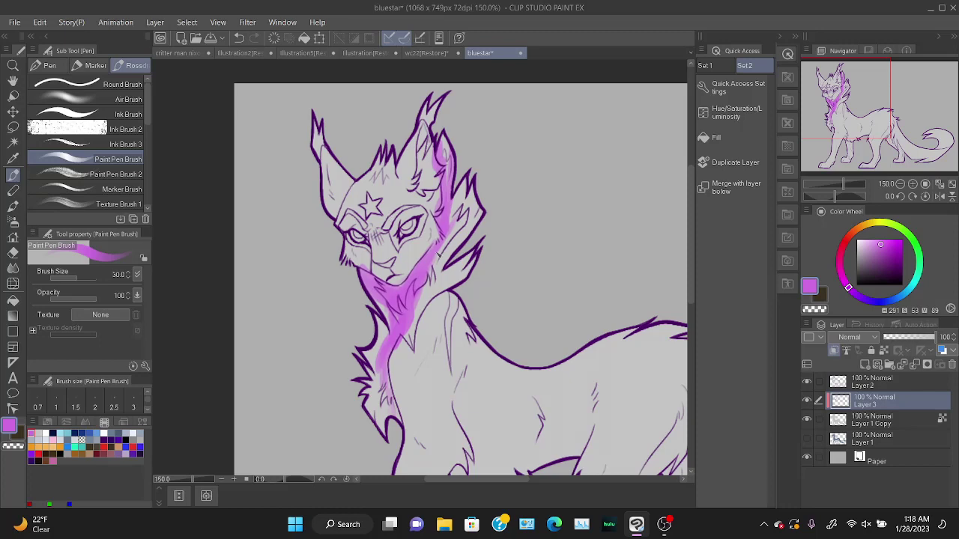
pyautogui.moveTo(445, 244)
pyautogui.mouseDown()
pyautogui.moveTo(419, 275)
pyautogui.moveTo(455, 175)
pyautogui.moveTo(446, 148)
pyautogui.moveTo(451, 193)
pyautogui.mouseUp()
# Carve fur-like strokes out of the neck and cheek shading using the transparent colour with the Paint Pen Brush.
pyautogui.hotkey('ctrl', 'z')
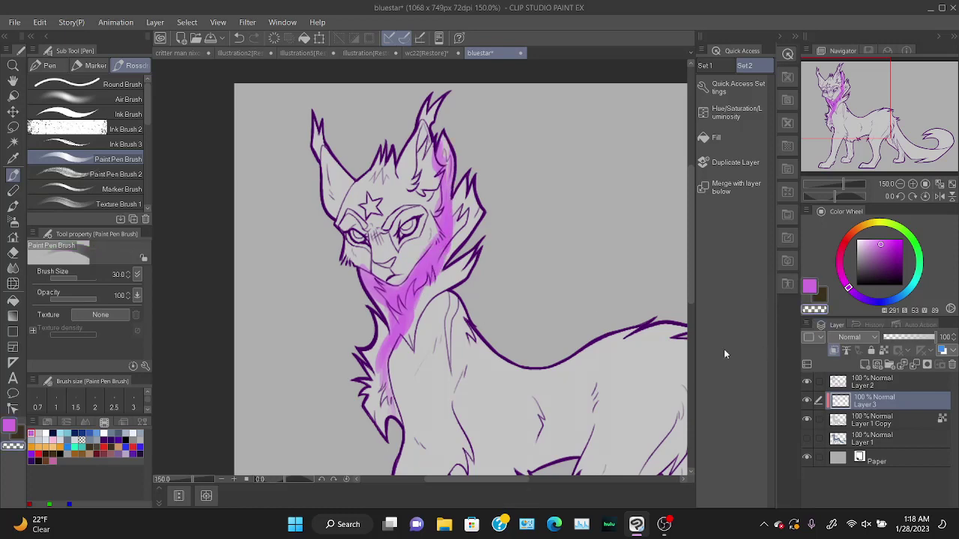
pyautogui.hotkey('ctrl', 'z')
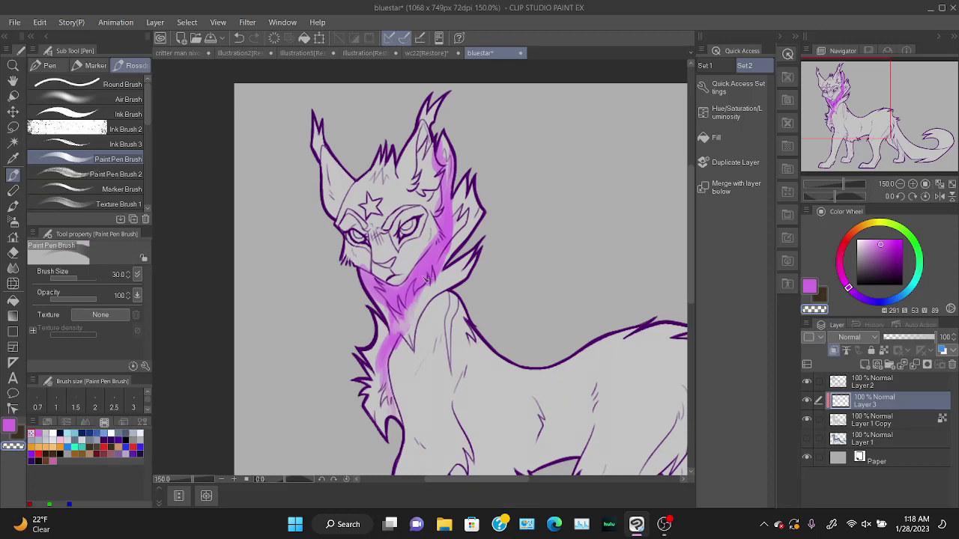
pyautogui.moveTo(425, 280)
pyautogui.mouseDown()
pyautogui.moveTo(434, 260)
pyautogui.moveTo(440, 268)
pyautogui.moveTo(420, 276)
pyautogui.moveTo(428, 285)
pyautogui.mouseUp()
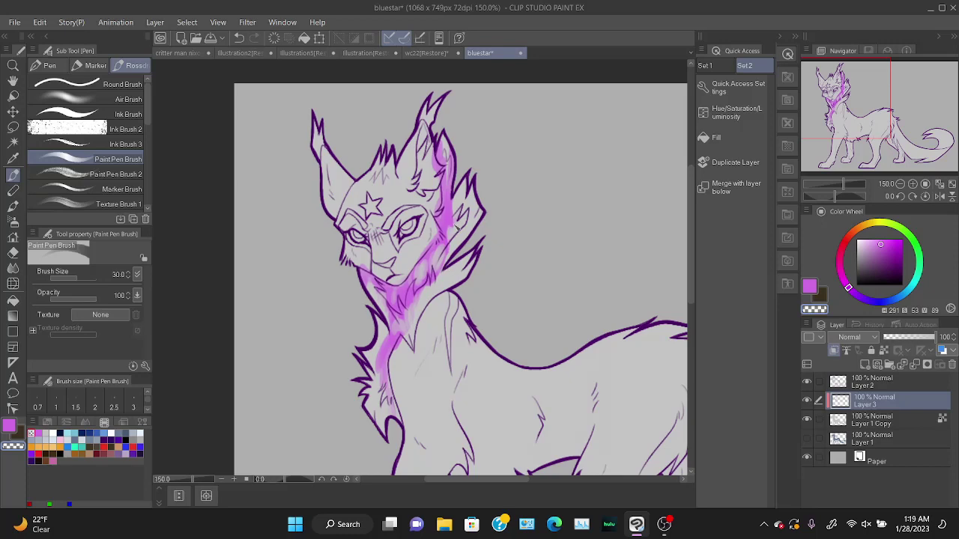
pyautogui.moveTo(458, 214)
pyautogui.mouseDown()
pyautogui.moveTo(452, 203)
pyautogui.moveTo(448, 229)
pyautogui.mouseUp()
pyautogui.press('e')
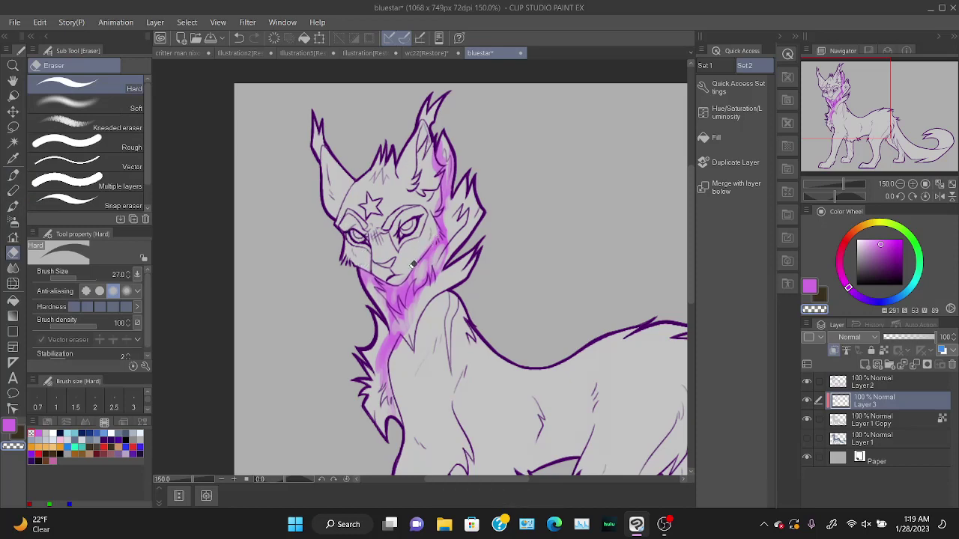
pyautogui.press('b')
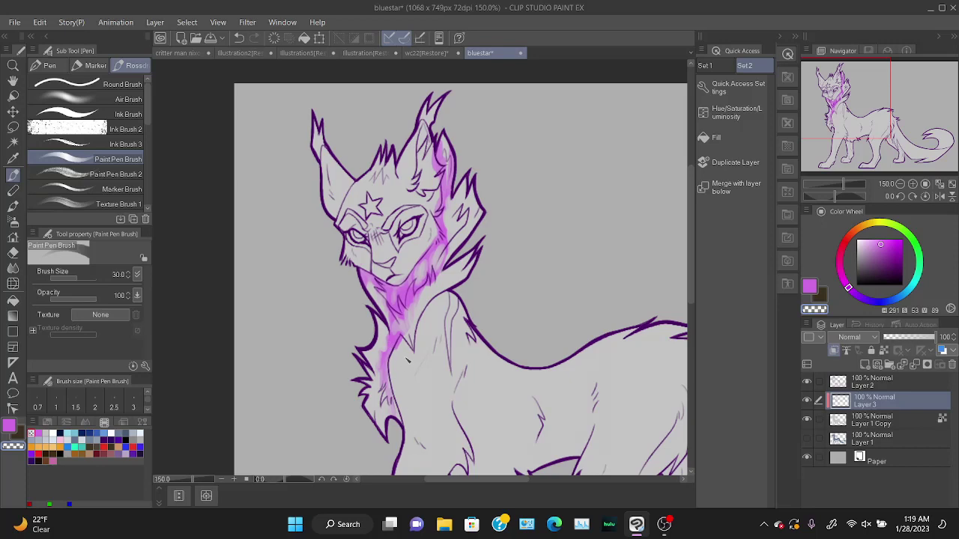
pyautogui.press('e')
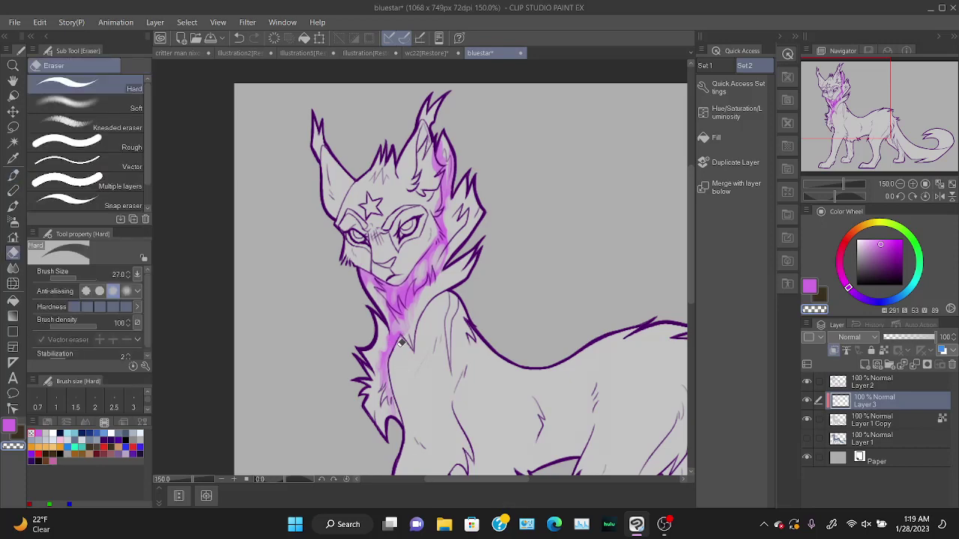
pyautogui.press('b')
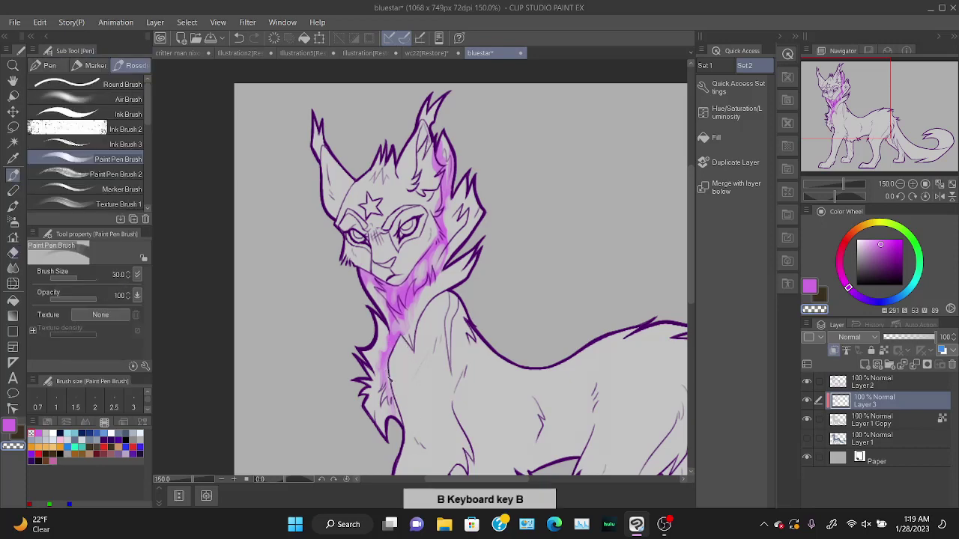
pyautogui.hotkey('ctrl', 'z')
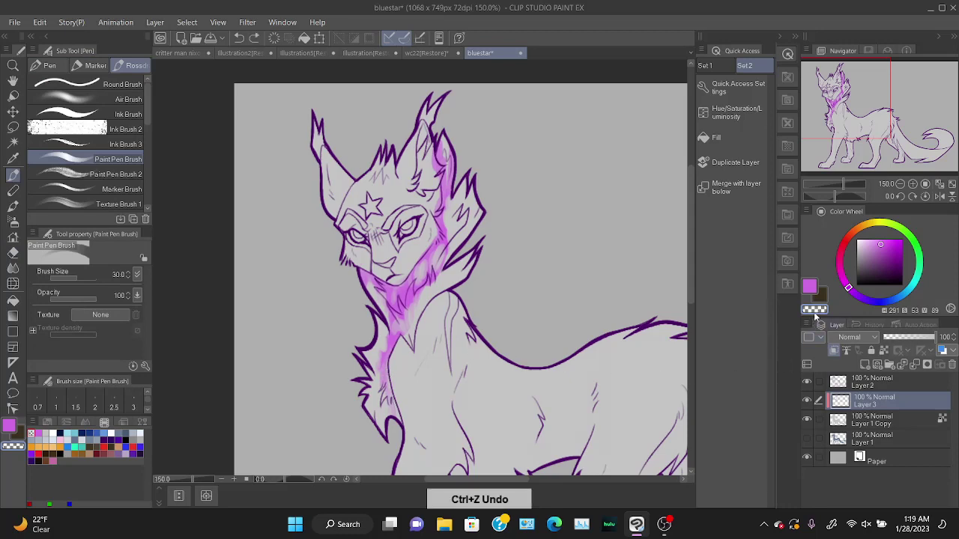
# Switch back to purple and extend the shading down the lower chest fluff, undoing unwanted strokes near the chest point.
pyautogui.click(809, 286)
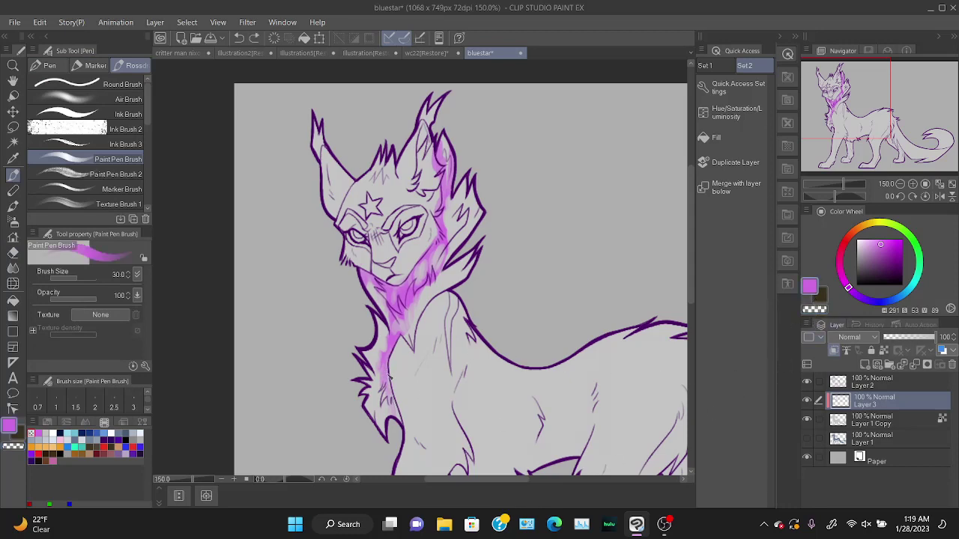
pyautogui.moveTo(388, 377)
pyautogui.mouseDown()
pyautogui.moveTo(397, 421)
pyautogui.moveTo(391, 414)
pyautogui.mouseUp()
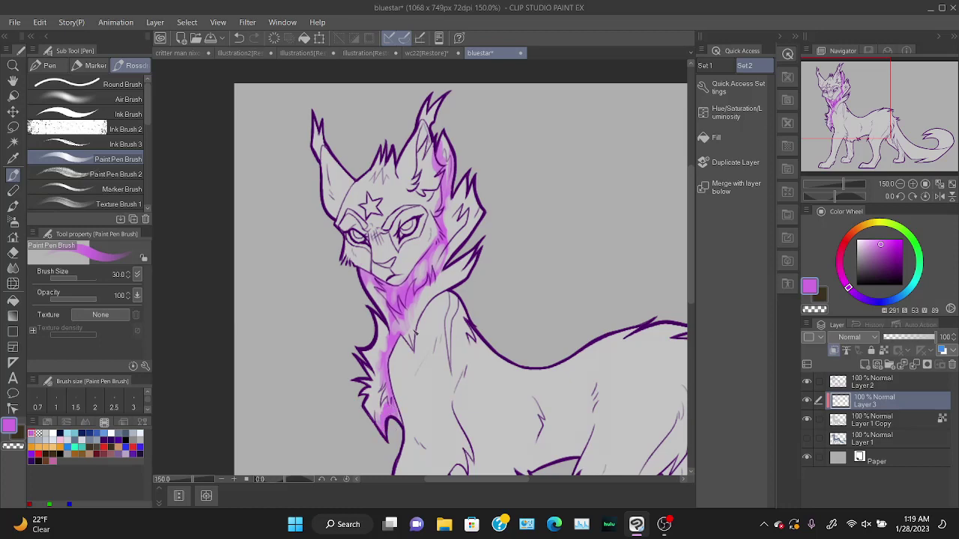
pyautogui.hotkey('ctrl', 'z')
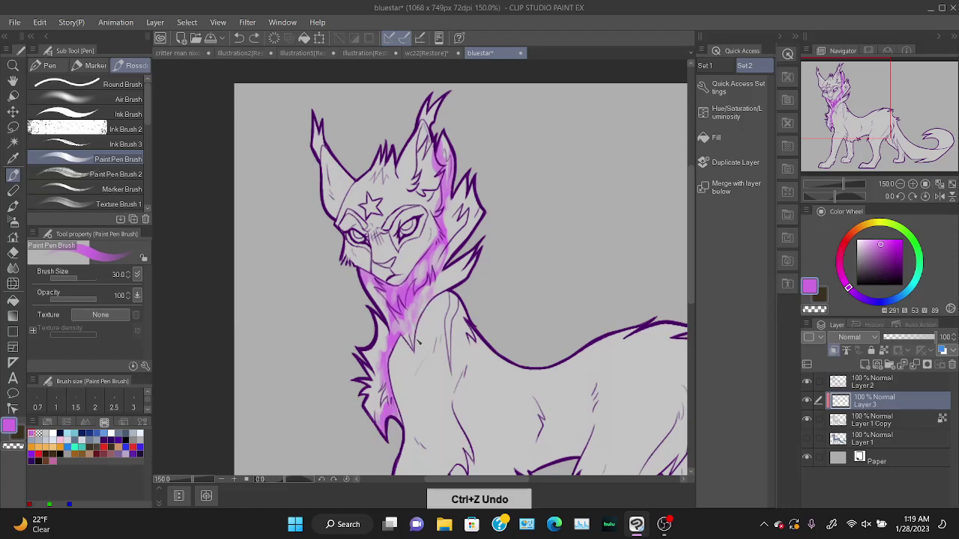
pyautogui.hotkey('ctrl', 'z')
pyautogui.hotkey('ctrl', 'z')
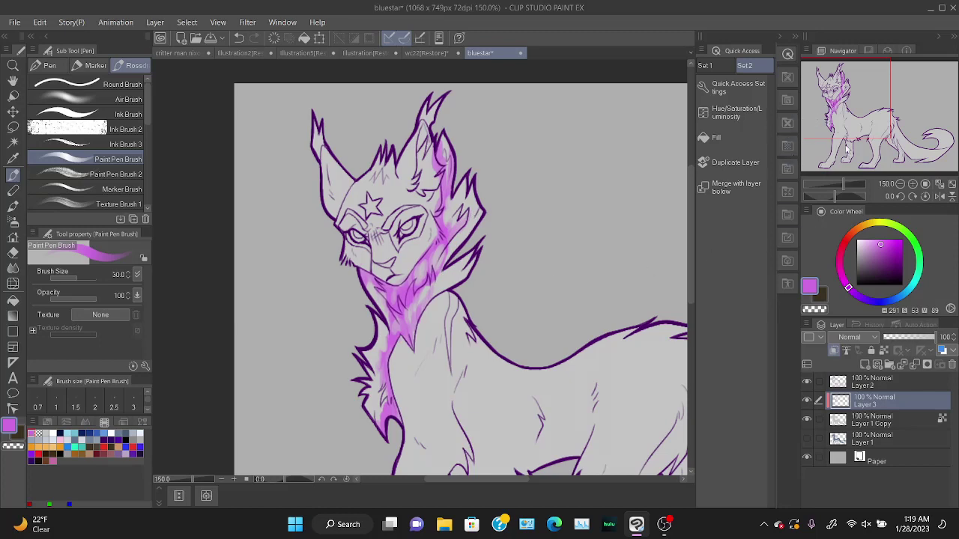
# Paint purple shading along the back edge of the near front leg, up behind the elbow and shoulder, and across its paw.
pyautogui.moveTo(857, 135); pyautogui.dragTo(879, 172)
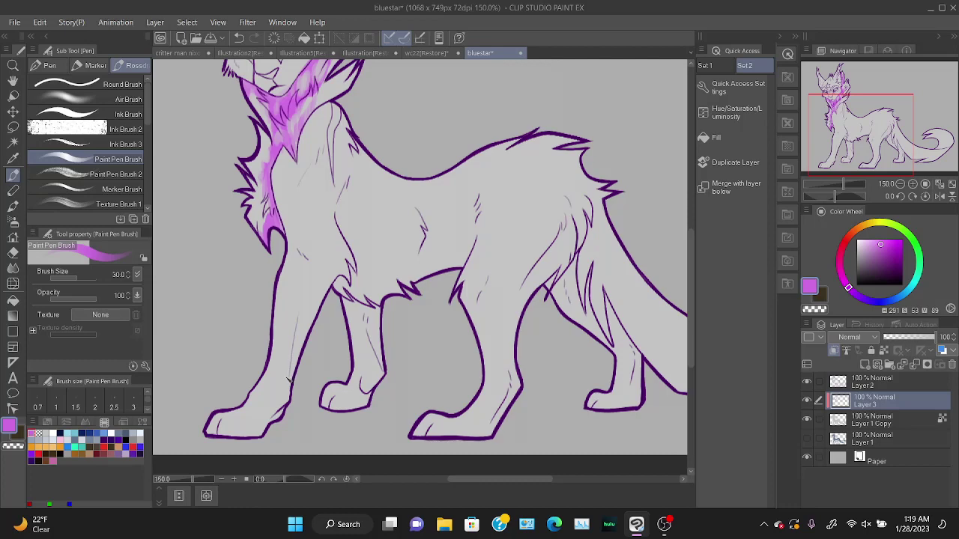
pyautogui.moveTo(296, 393)
pyautogui.mouseDown()
pyautogui.moveTo(298, 323)
pyautogui.moveTo(323, 282)
pyautogui.moveTo(295, 367)
pyautogui.mouseUp()
pyautogui.moveTo(273, 430)
pyautogui.mouseDown()
pyautogui.moveTo(289, 409)
pyautogui.moveTo(303, 311)
pyautogui.mouseUp()
pyautogui.moveTo(298, 352)
pyautogui.mouseDown()
pyautogui.moveTo(306, 279)
pyautogui.moveTo(320, 306)
pyautogui.moveTo(334, 192)
pyautogui.mouseUp()
pyautogui.moveTo(340, 239); pyautogui.dragTo(336, 188)
pyautogui.moveTo(319, 286)
pyautogui.mouseDown()
pyautogui.moveTo(337, 231)
pyautogui.moveTo(332, 253)
pyautogui.mouseUp()
pyautogui.moveTo(309, 309)
pyautogui.mouseDown()
pyautogui.moveTo(321, 271)
pyautogui.moveTo(308, 264)
pyautogui.moveTo(320, 269)
pyautogui.moveTo(335, 250)
pyautogui.mouseUp()
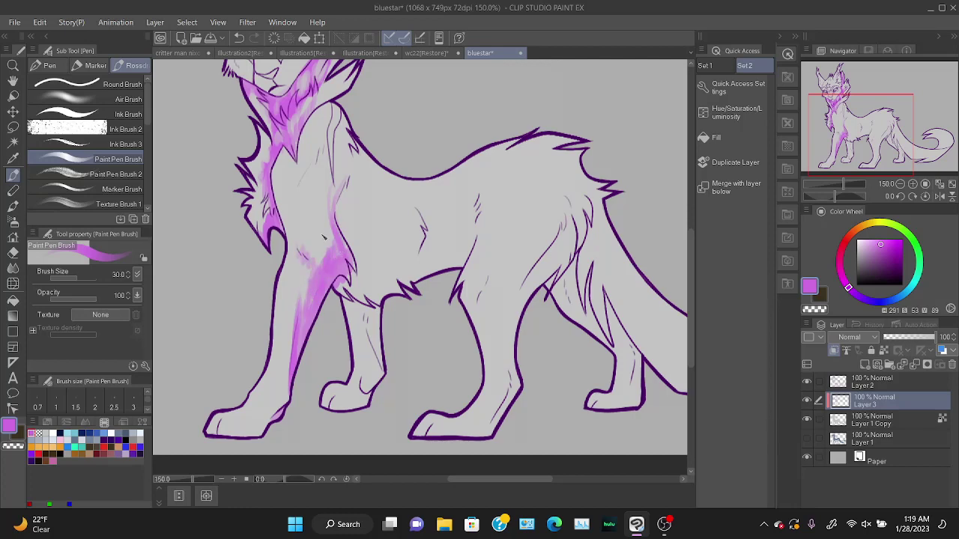
pyautogui.moveTo(219, 421)
pyautogui.mouseDown()
pyautogui.moveTo(210, 433)
pyautogui.moveTo(268, 427)
pyautogui.moveTo(290, 399)
pyautogui.moveTo(284, 375)
pyautogui.mouseUp()
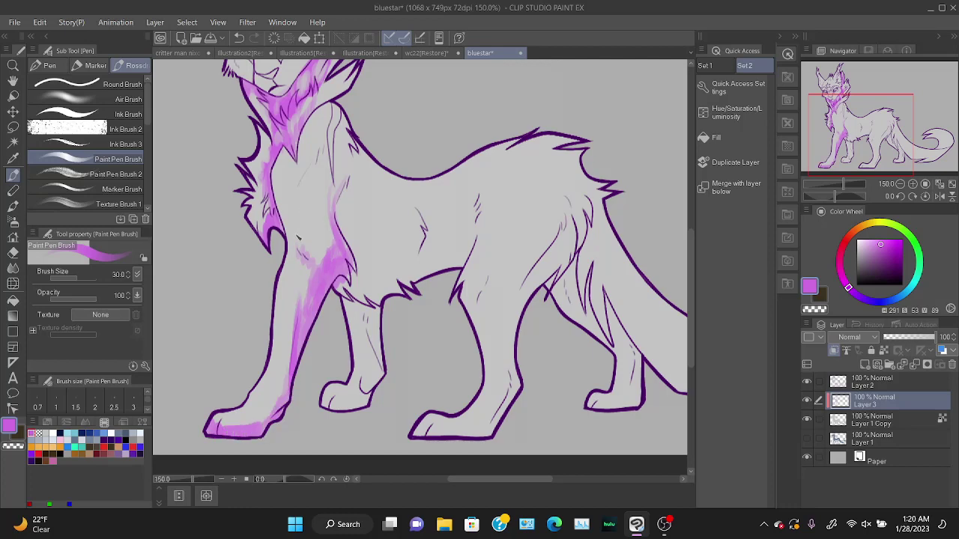
pyautogui.hotkey('ctrl', 'z')
# Lay broad purple shading over the elbow, front belly and top of the far front leg with a brush size of 232.3.
pyautogui.moveTo(77, 277); pyautogui.dragTo(87, 278)
pyautogui.moveTo(306, 252)
pyautogui.mouseDown()
pyautogui.moveTo(328, 238)
pyautogui.moveTo(331, 258)
pyautogui.moveTo(330, 229)
pyautogui.moveTo(329, 253)
pyautogui.moveTo(349, 207)
pyautogui.moveTo(351, 308)
pyautogui.moveTo(370, 275)
pyautogui.moveTo(371, 322)
pyautogui.mouseUp()
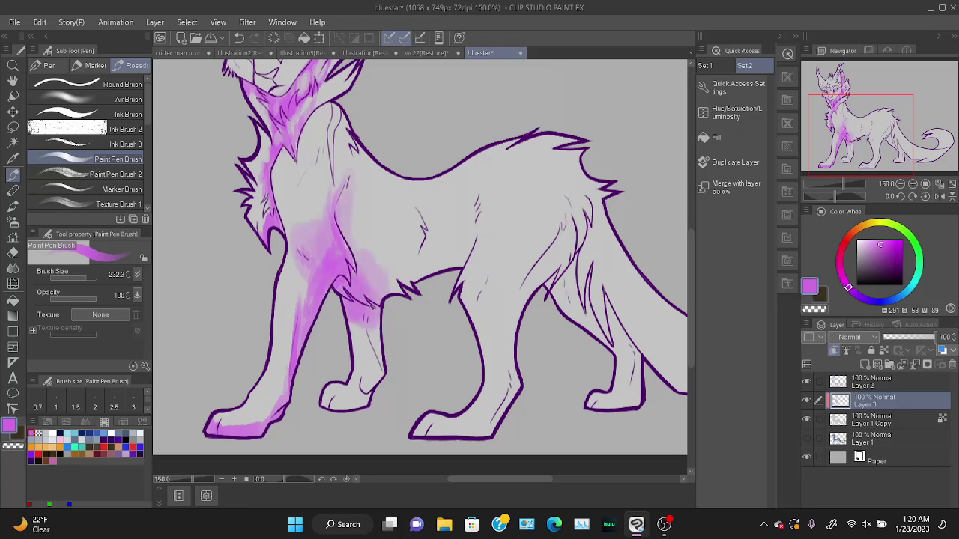
pyautogui.moveTo(347, 253)
pyautogui.mouseDown()
pyautogui.moveTo(381, 278)
pyautogui.moveTo(402, 270)
pyautogui.moveTo(370, 278)
pyautogui.mouseUp()
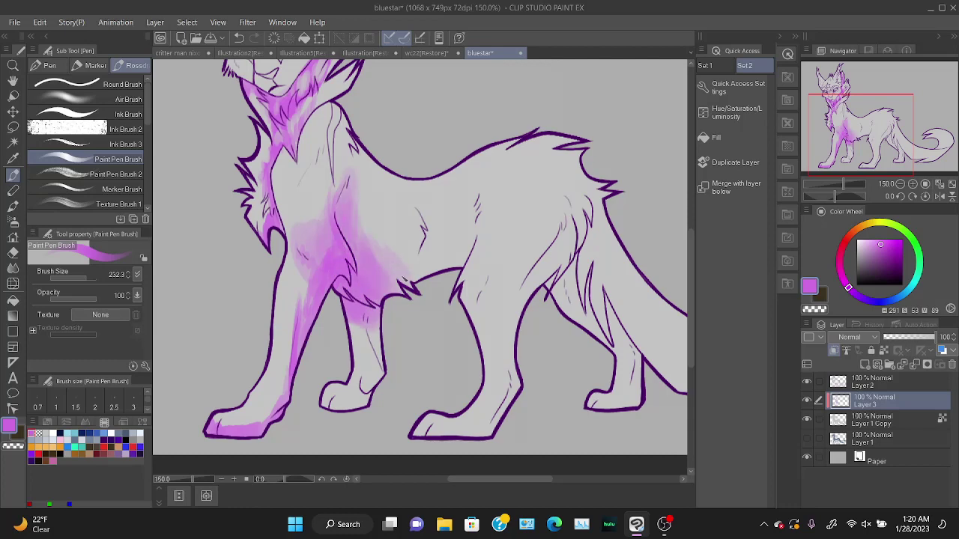
pyautogui.moveTo(424, 258)
pyautogui.mouseDown()
pyautogui.moveTo(422, 232)
pyautogui.moveTo(400, 277)
pyautogui.moveTo(371, 259)
pyautogui.mouseUp()
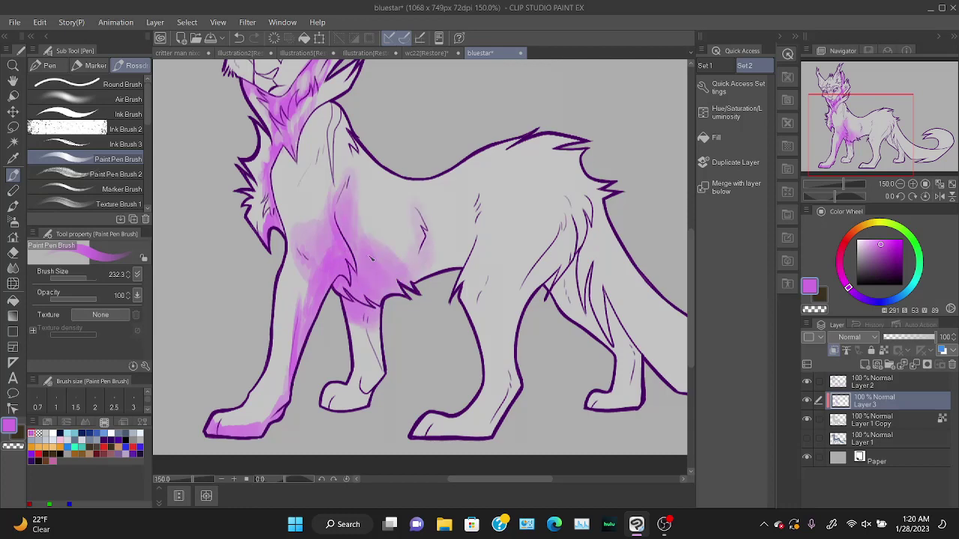
pyautogui.moveTo(346, 221)
pyautogui.mouseDown()
pyautogui.moveTo(370, 268)
pyautogui.moveTo(341, 262)
pyautogui.moveTo(340, 313)
pyautogui.mouseUp()
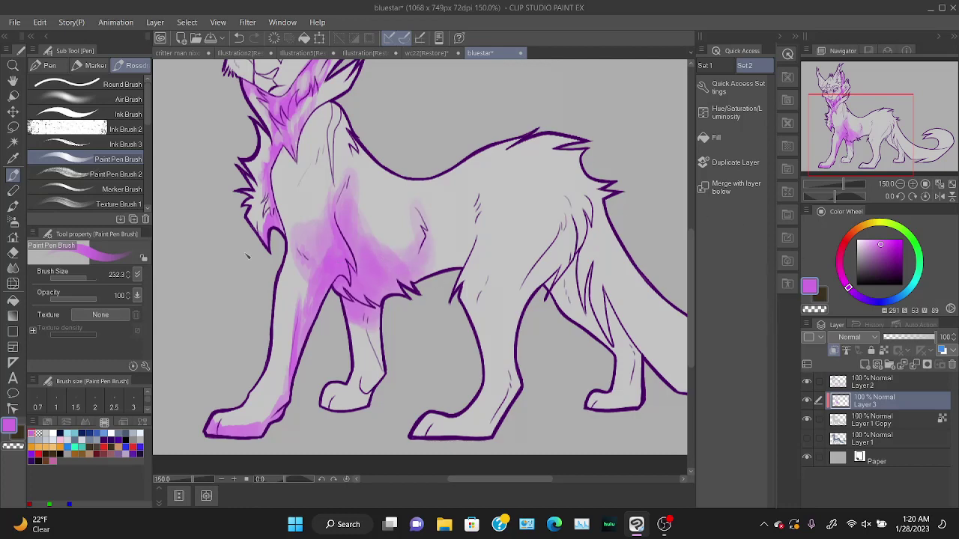
# Carve fur texture into the shoulder and belly shading using the transparent colour at brush size 17.5.
pyautogui.moveTo(87, 276)
pyautogui.mouseDown()
pyautogui.moveTo(77, 275)
pyautogui.moveTo(74, 298)
pyautogui.mouseUp()
pyautogui.click(814, 308)
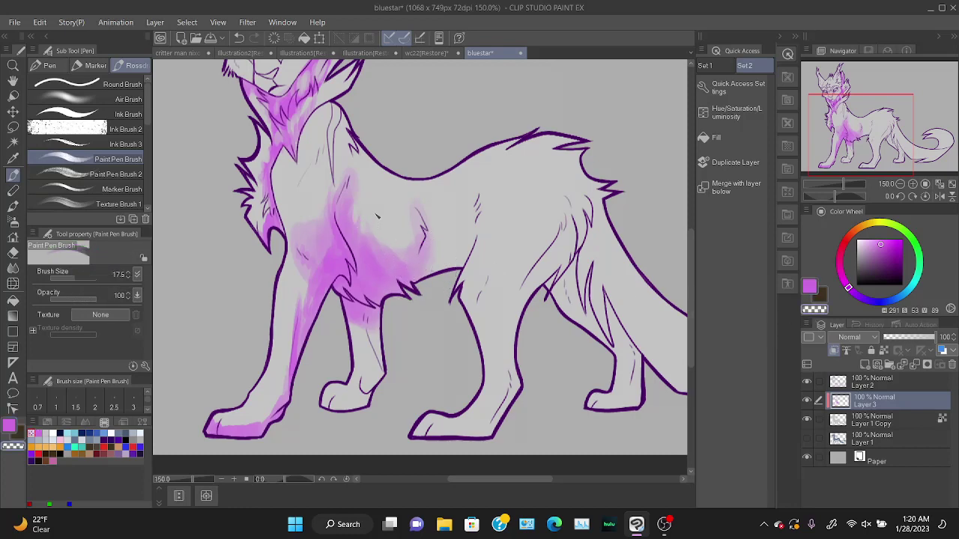
pyautogui.hotkey('ctrl', 'z')
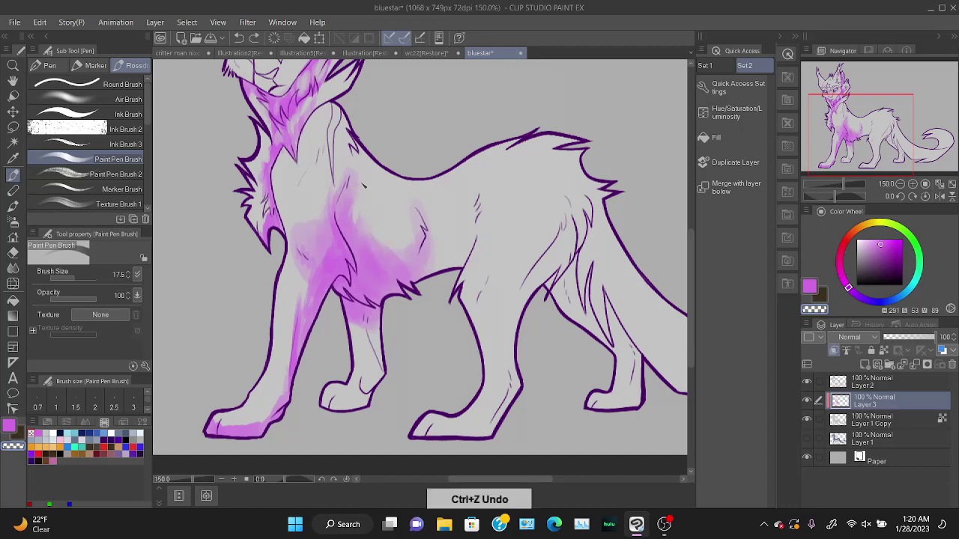
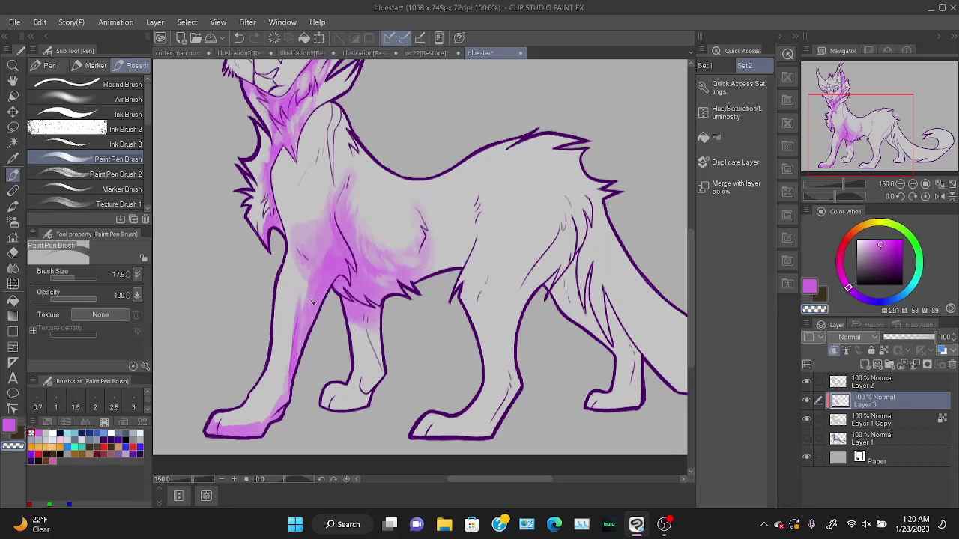
pyautogui.moveTo(304, 229); pyautogui.dragTo(311, 245)
pyautogui.moveTo(317, 223)
pyautogui.mouseDown()
pyautogui.moveTo(318, 245)
pyautogui.moveTo(325, 239)
pyautogui.mouseUp()
pyautogui.moveTo(330, 223); pyautogui.dragTo(333, 241)
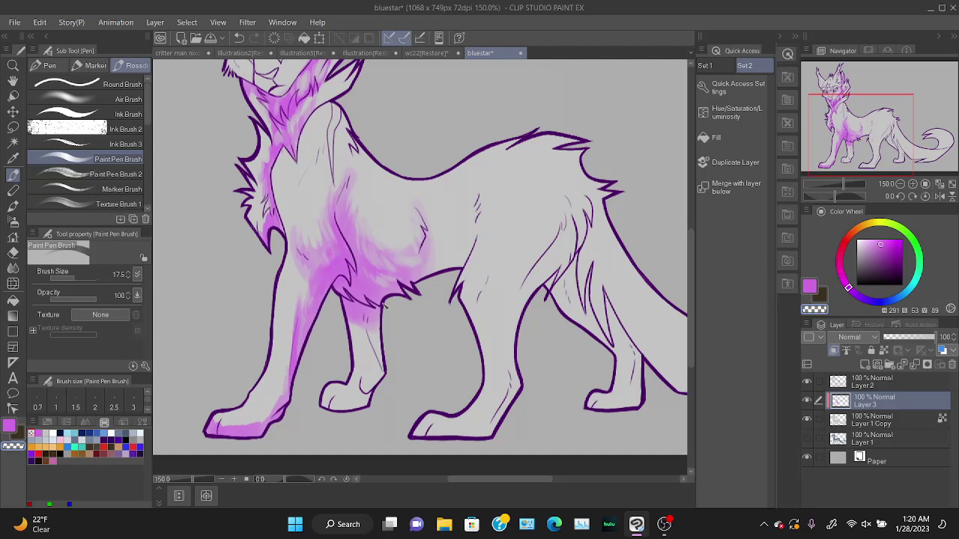
# Widen the purple shading up the near front leg with the Round watercolor brush at size 24.2.
pyautogui.press('b')
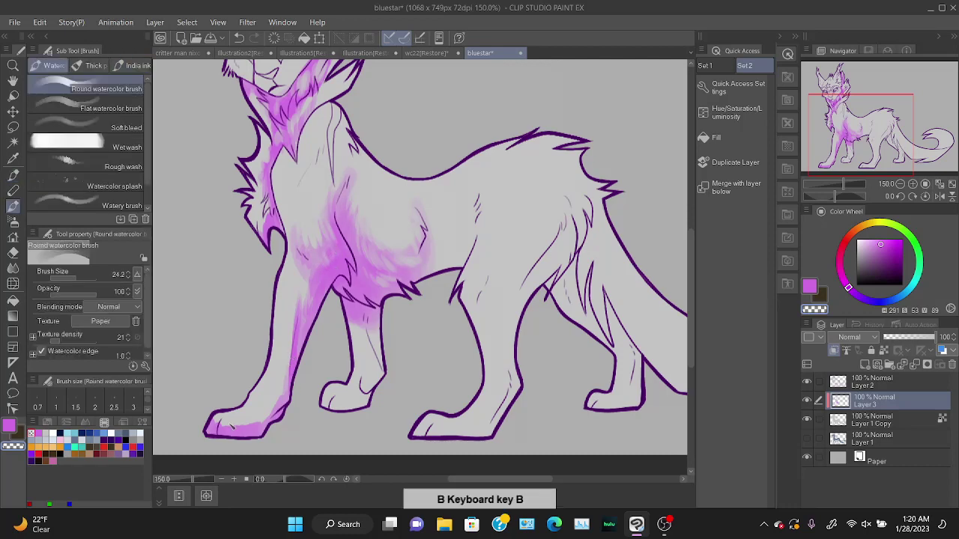
pyautogui.moveTo(232, 425); pyautogui.dragTo(247, 440)
pyautogui.hotkey('ctrl', 'z')
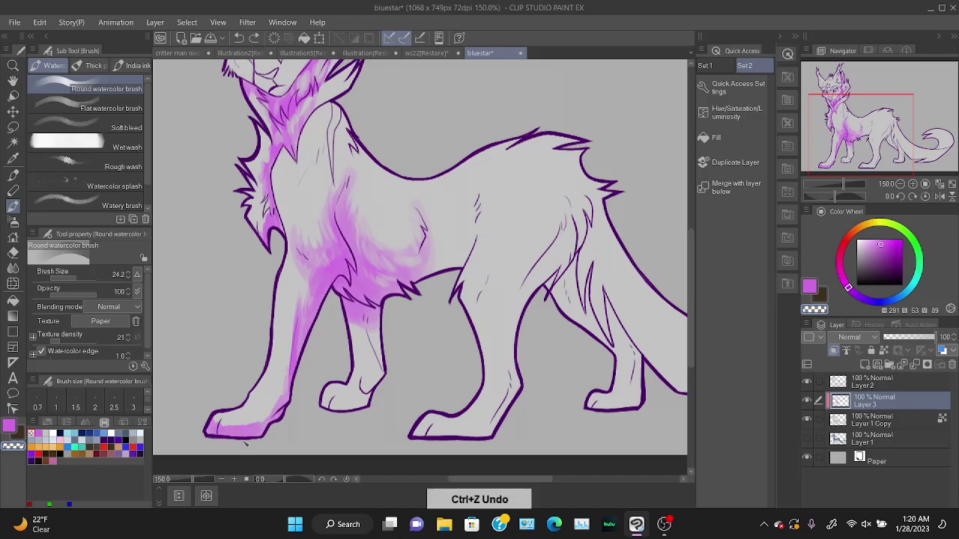
pyautogui.click(810, 291)
pyautogui.hotkey('ctrl', 'z')
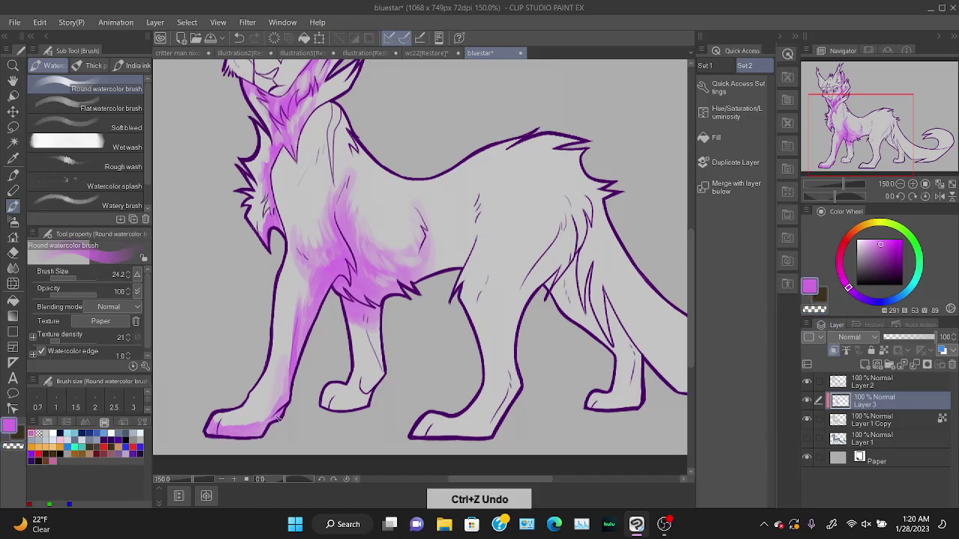
pyautogui.moveTo(290, 334); pyautogui.dragTo(300, 283)
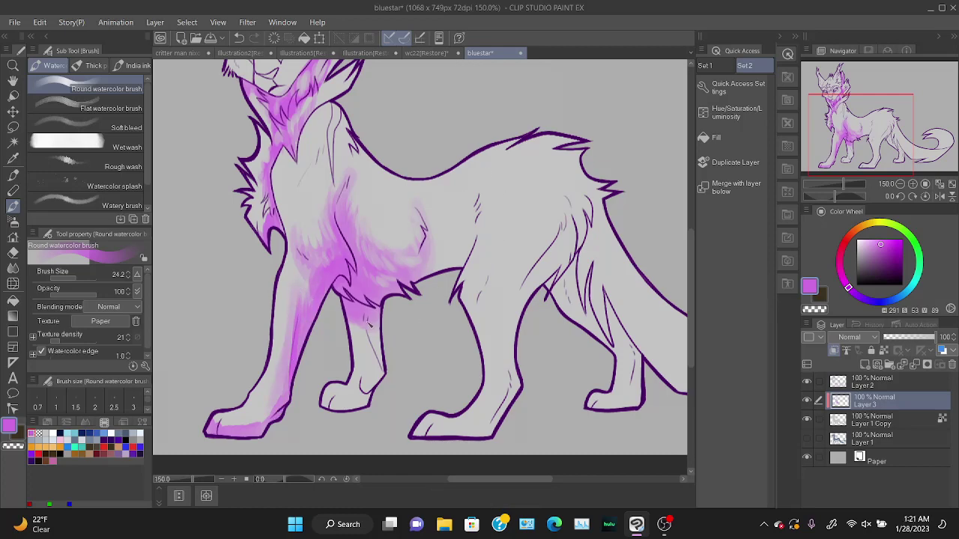
# Paint purple shading down the lower far front leg, along the rear belly and lightly over the haunch.
pyautogui.moveTo(371, 336)
pyautogui.mouseDown()
pyautogui.moveTo(375, 327)
pyautogui.moveTo(381, 361)
pyautogui.mouseUp()
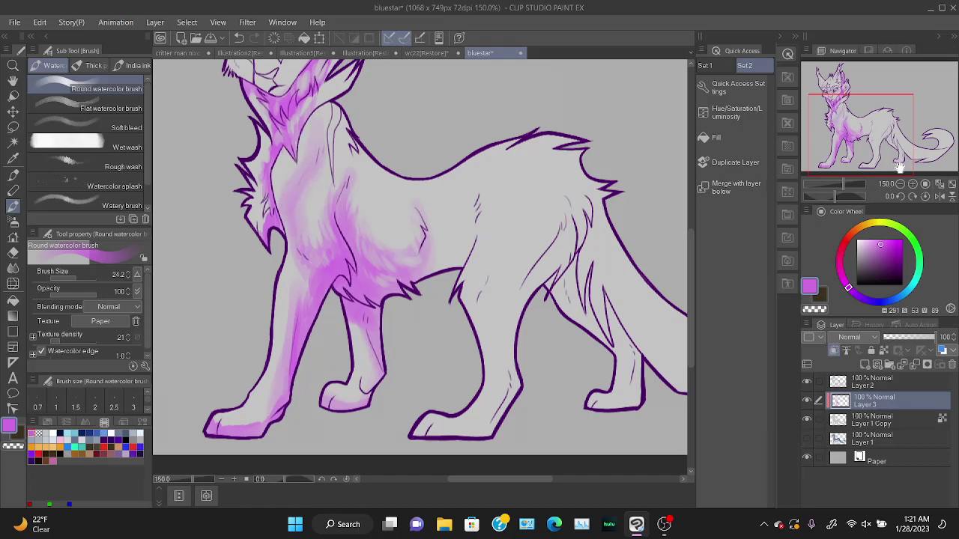
pyautogui.moveTo(864, 129); pyautogui.dragTo(886, 134)
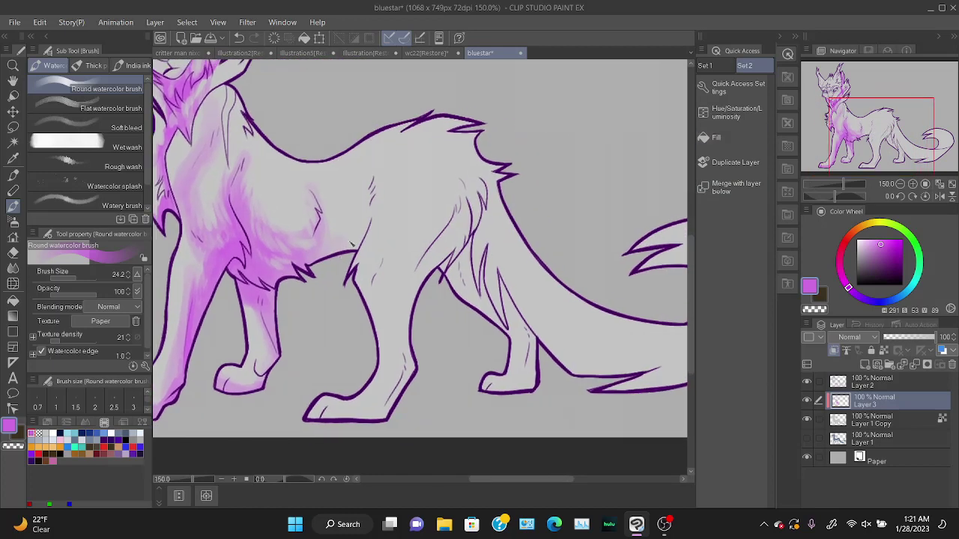
pyautogui.moveTo(327, 263); pyautogui.dragTo(363, 242)
pyautogui.moveTo(433, 233); pyautogui.dragTo(451, 218)
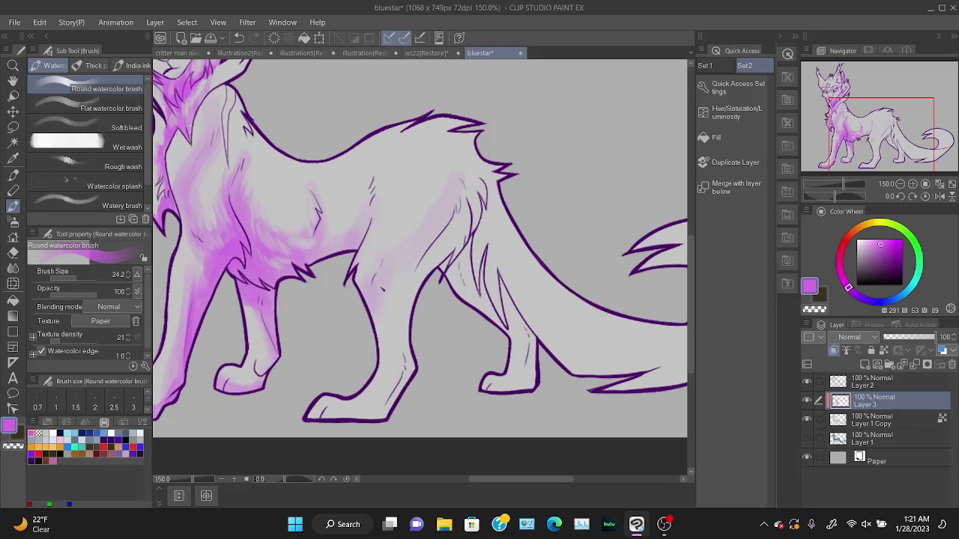
# Build up purple shading from the haunch down the near hind leg, along its back edge and across the paw.
pyautogui.moveTo(382, 289)
pyautogui.mouseDown()
pyautogui.moveTo(373, 353)
pyautogui.moveTo(390, 260)
pyautogui.moveTo(420, 244)
pyautogui.moveTo(438, 215)
pyautogui.mouseUp()
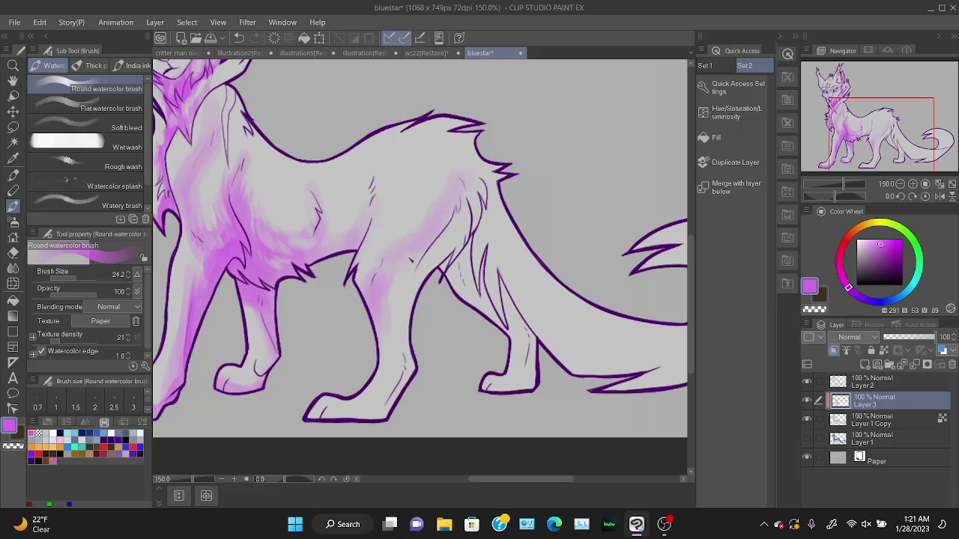
pyautogui.moveTo(411, 260)
pyautogui.mouseDown()
pyautogui.moveTo(376, 316)
pyautogui.moveTo(382, 294)
pyautogui.mouseUp()
pyautogui.moveTo(312, 418)
pyautogui.mouseDown()
pyautogui.moveTo(394, 409)
pyautogui.moveTo(407, 317)
pyautogui.moveTo(397, 330)
pyautogui.moveTo(433, 271)
pyautogui.mouseUp()
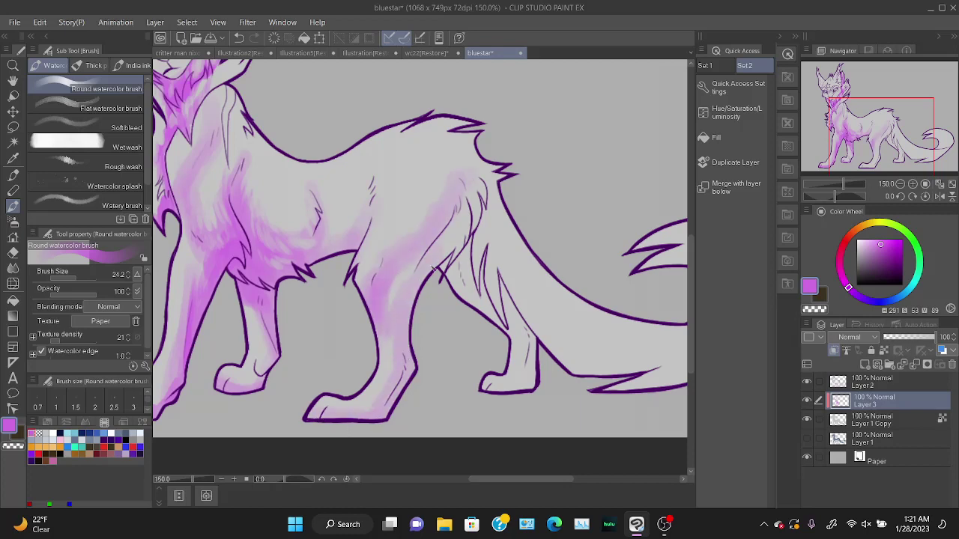
pyautogui.moveTo(391, 301)
pyautogui.mouseDown()
pyautogui.moveTo(472, 213)
pyautogui.moveTo(476, 200)
pyautogui.moveTo(442, 250)
pyautogui.moveTo(477, 172)
pyautogui.moveTo(422, 275)
pyautogui.moveTo(420, 371)
pyautogui.moveTo(415, 279)
pyautogui.moveTo(423, 367)
pyautogui.moveTo(435, 273)
pyautogui.mouseUp()
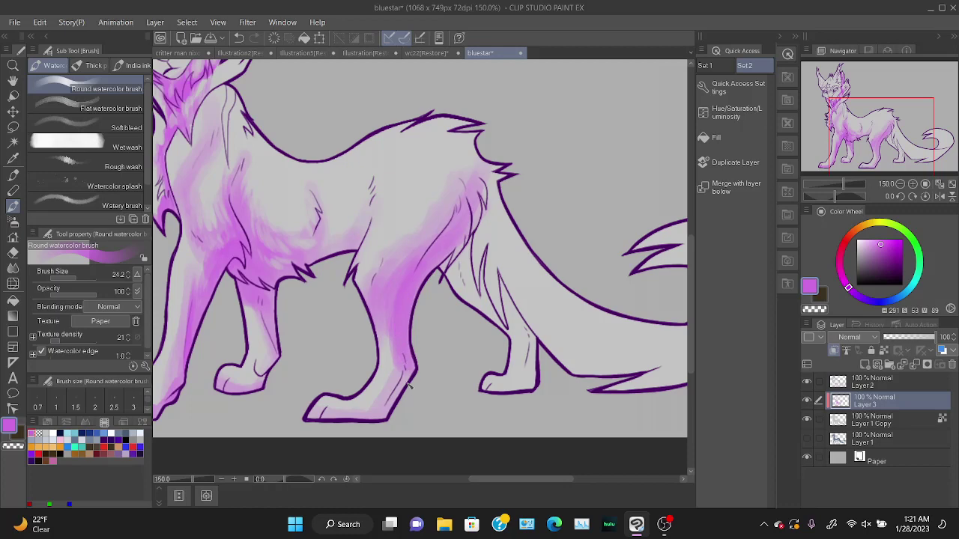
pyautogui.moveTo(408, 385); pyautogui.dragTo(378, 414)
pyautogui.moveTo(305, 417); pyautogui.dragTo(371, 416)
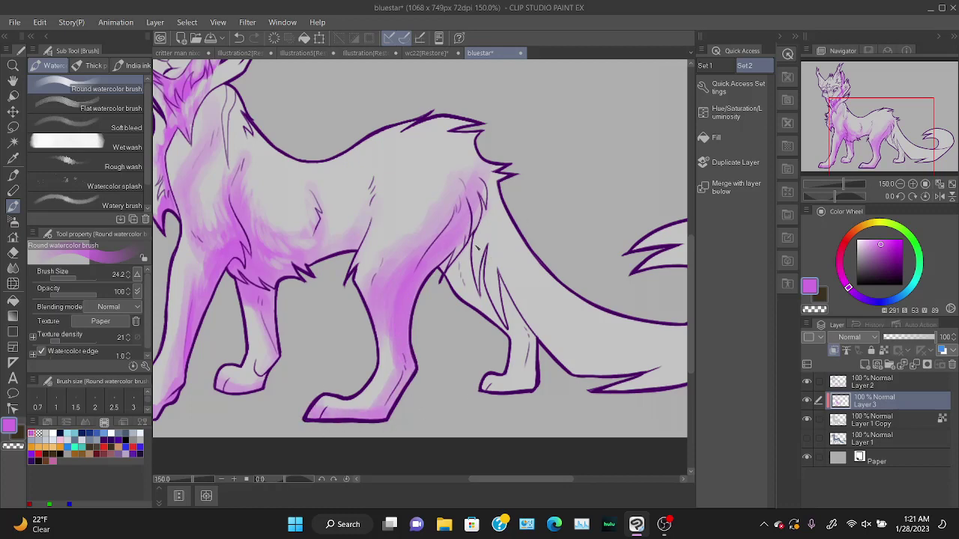
# Carve fur texture into the haunch and upper hind leg shading using the transparent Paint Pen Brush at size 46.2 and opacity 72.
pyautogui.press('e')
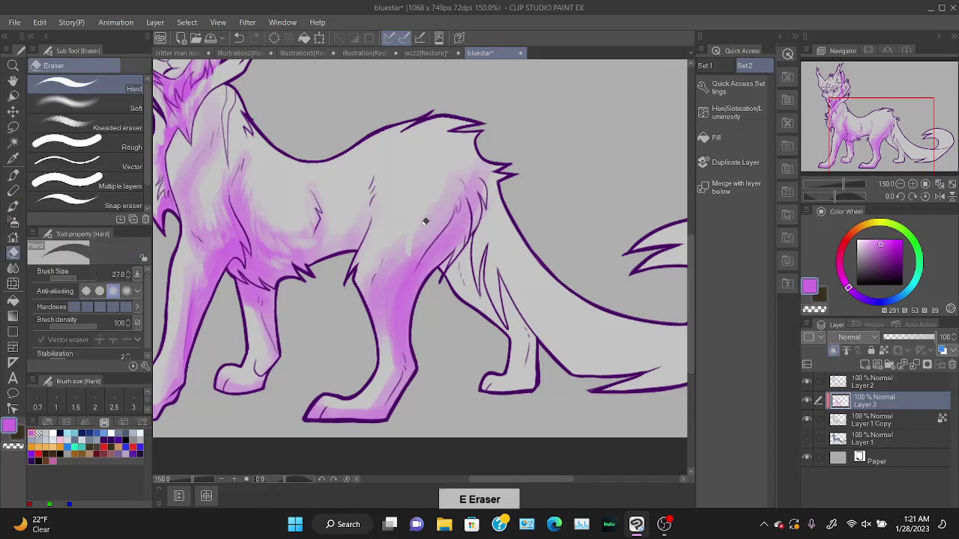
pyautogui.hotkey('ctrl', 'z')
pyautogui.press('b')
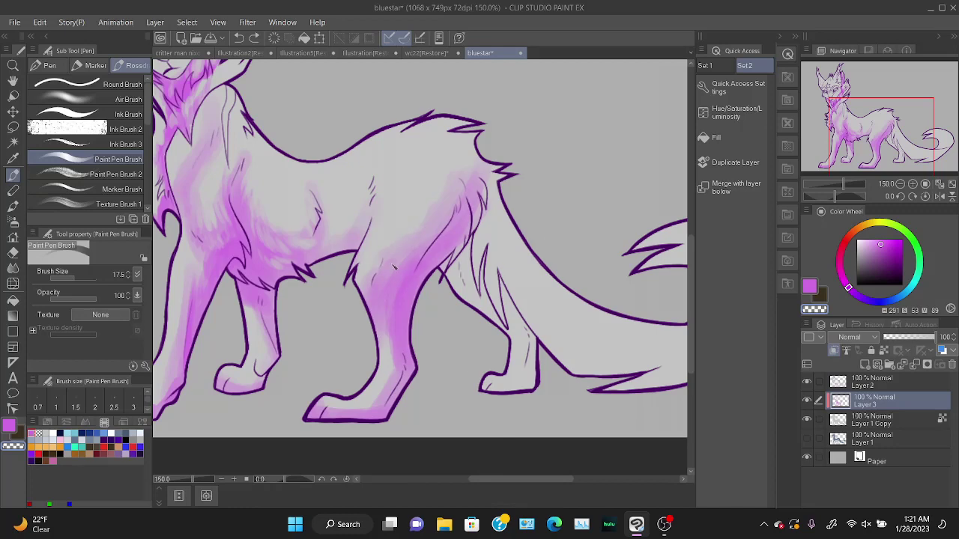
pyautogui.moveTo(393, 266); pyautogui.dragTo(404, 250)
pyautogui.click(76, 278)
pyautogui.moveTo(86, 299); pyautogui.dragTo(83, 300)
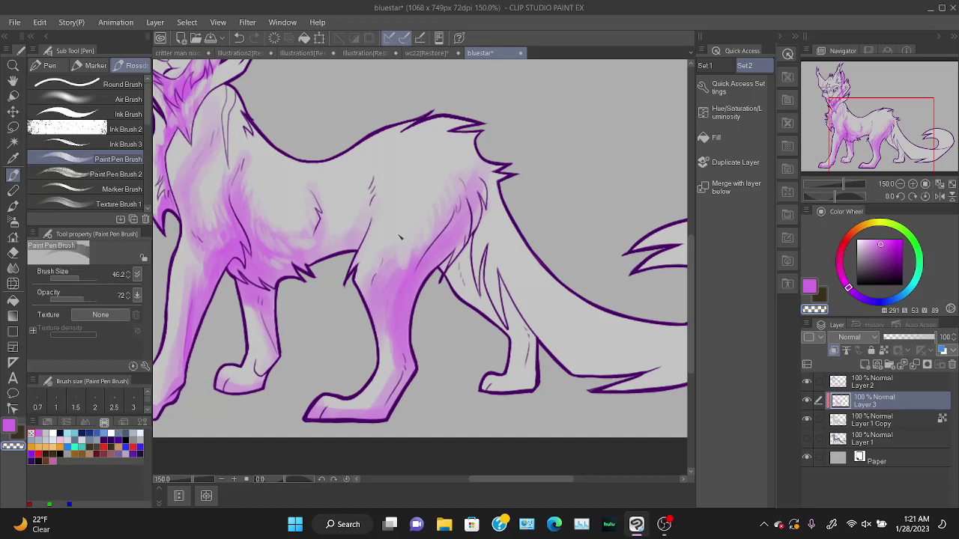
pyautogui.hotkey('ctrl', 'z')
pyautogui.moveTo(396, 322)
pyautogui.mouseDown()
pyautogui.moveTo(396, 287)
pyautogui.moveTo(414, 268)
pyautogui.moveTo(400, 294)
pyautogui.moveTo(410, 270)
pyautogui.moveTo(440, 249)
pyautogui.mouseUp()
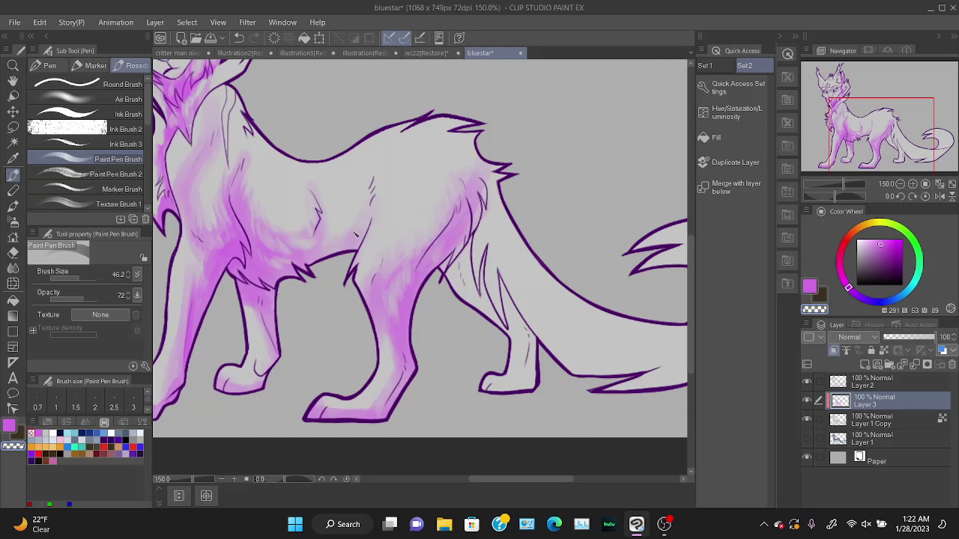
# Shade the rear flank, the fur behind the haunch and the far hind leg with the purple Round watercolor brush at size 24.2.
pyautogui.press('b')
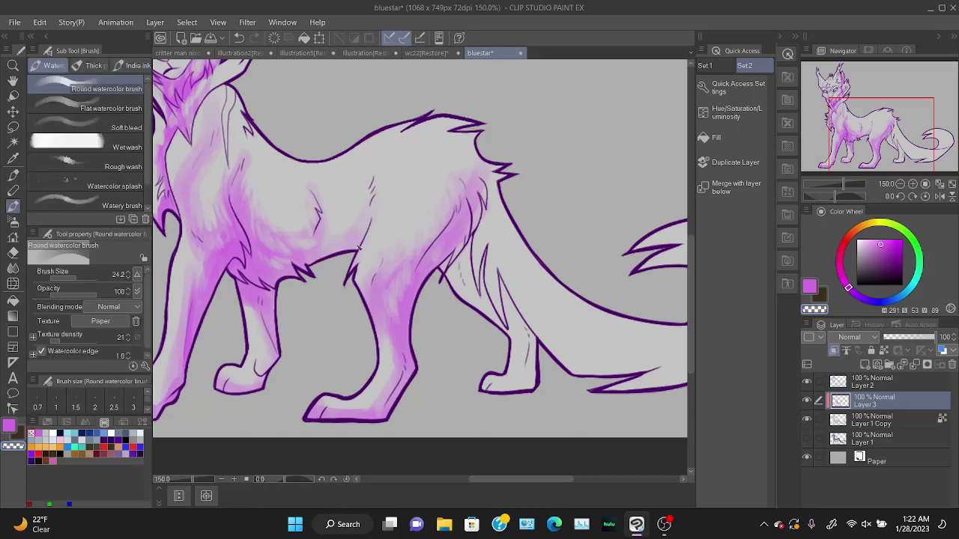
pyautogui.hotkey('ctrl', 'z')
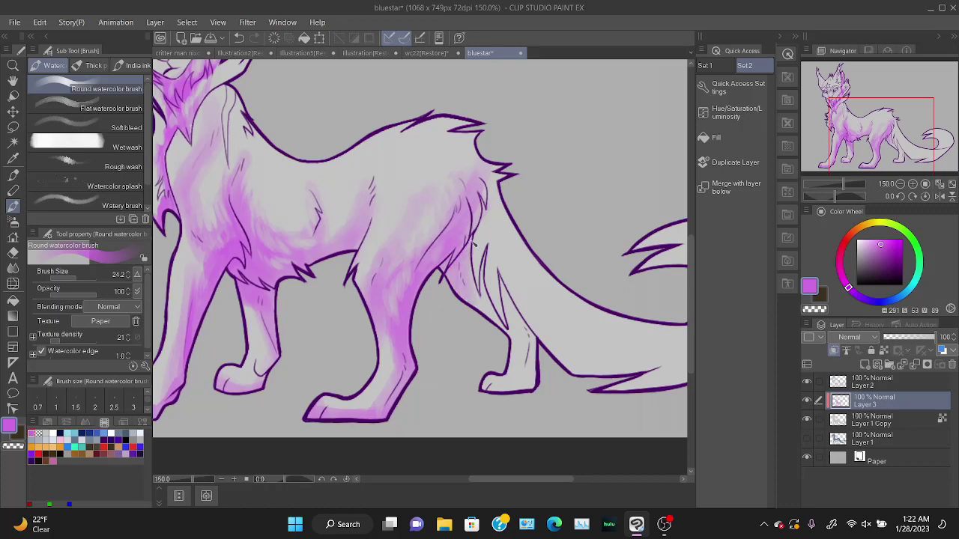
pyautogui.moveTo(484, 202); pyautogui.dragTo(475, 243)
pyautogui.moveTo(478, 153); pyautogui.dragTo(477, 194)
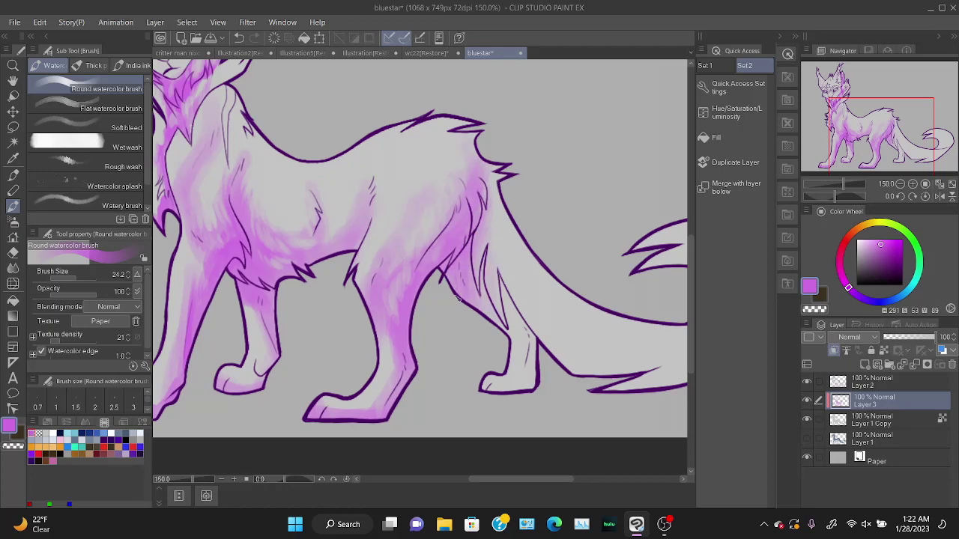
pyautogui.moveTo(458, 298)
pyautogui.mouseDown()
pyautogui.moveTo(495, 317)
pyautogui.moveTo(507, 307)
pyautogui.moveTo(527, 346)
pyautogui.moveTo(496, 319)
pyautogui.moveTo(532, 357)
pyautogui.moveTo(522, 388)
pyautogui.mouseUp()
# Shade the fur where the tail meets the far hind leg, undoing the last patchy strokes on the tail's underside.
pyautogui.moveTo(857, 128); pyautogui.dragTo(901, 129)
pyautogui.moveTo(268, 247)
pyautogui.mouseDown()
pyautogui.moveTo(282, 321)
pyautogui.moveTo(288, 284)
pyautogui.moveTo(365, 397)
pyautogui.moveTo(306, 311)
pyautogui.moveTo(372, 375)
pyautogui.mouseUp()
pyautogui.moveTo(303, 288); pyautogui.dragTo(313, 327)
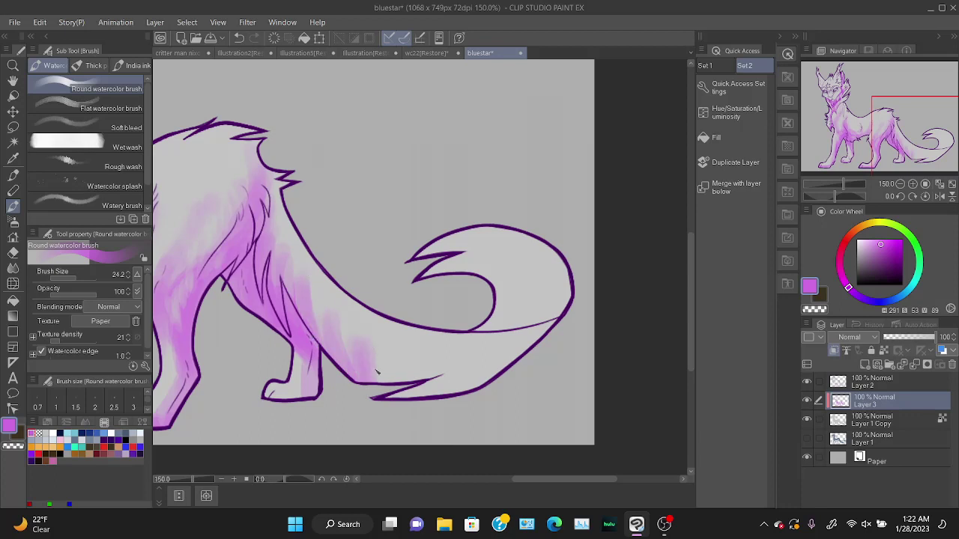
pyautogui.hotkey('ctrl', 'z')
pyautogui.hotkey('ctrl', 'z')
pyautogui.hotkey('ctrl', 'z')
pyautogui.hotkey('ctrl', 'z')
pyautogui.hotkey('ctrl', 'z')
pyautogui.hotkey('ctrl', 'z')
pyautogui.hotkey('ctrl', 'z')
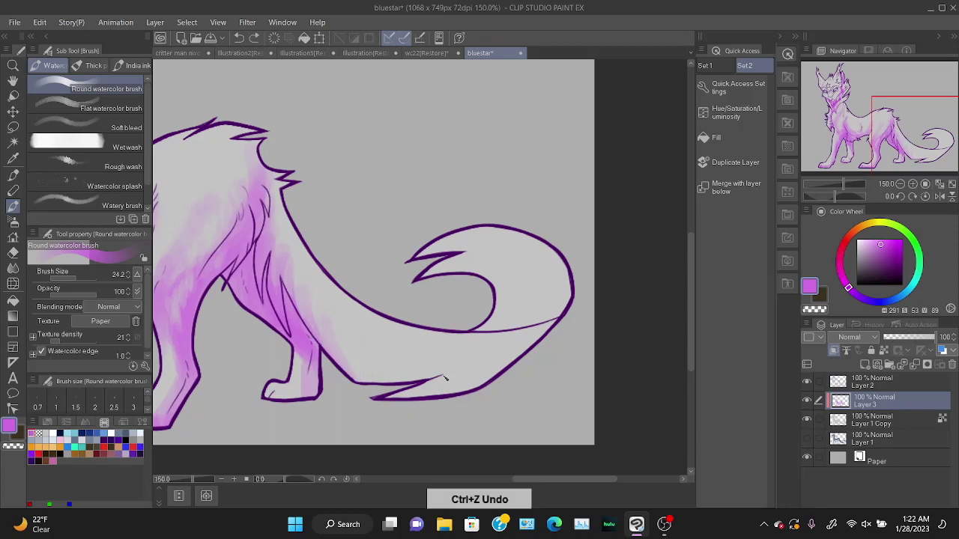
# Paint a continuous purple shadow along the tail's underside and around the outer edge of its curled tip, deepening it near the base.
pyautogui.moveTo(306, 304)
pyautogui.mouseDown()
pyautogui.moveTo(355, 374)
pyautogui.moveTo(402, 392)
pyautogui.moveTo(459, 391)
pyautogui.moveTo(552, 335)
pyautogui.moveTo(559, 313)
pyautogui.moveTo(533, 303)
pyautogui.moveTo(547, 283)
pyautogui.moveTo(552, 317)
pyautogui.mouseUp()
pyautogui.hotkey('ctrl', 'z')
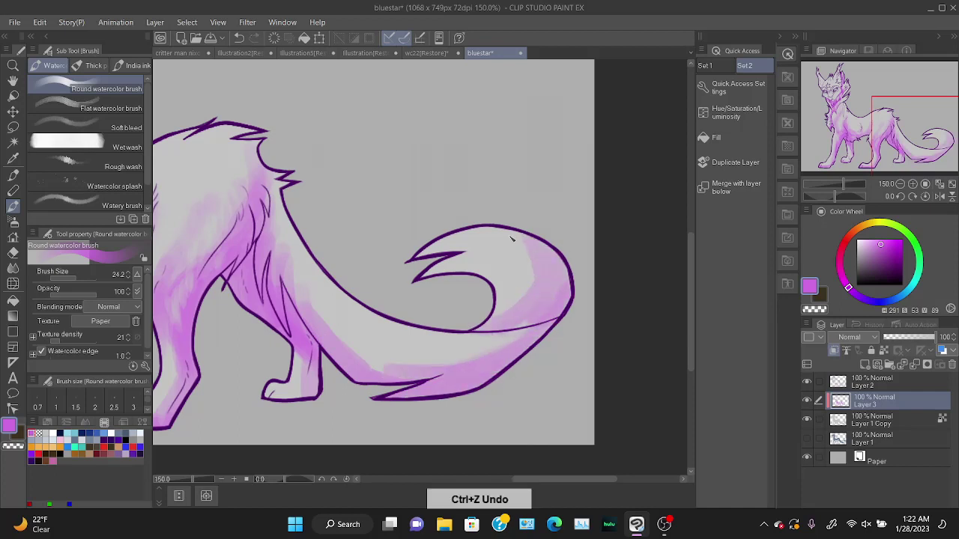
pyautogui.moveTo(517, 234)
pyautogui.mouseDown()
pyautogui.moveTo(552, 280)
pyautogui.moveTo(531, 324)
pyautogui.mouseUp()
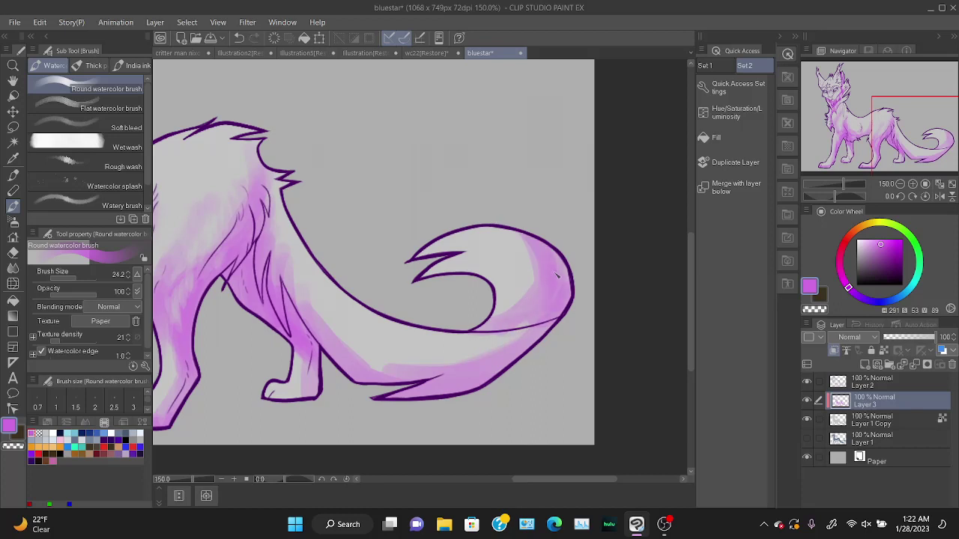
pyautogui.moveTo(321, 306)
pyautogui.mouseDown()
pyautogui.moveTo(337, 358)
pyautogui.moveTo(346, 345)
pyautogui.moveTo(408, 377)
pyautogui.mouseUp()
pyautogui.moveTo(323, 356)
pyautogui.mouseDown()
pyautogui.moveTo(271, 261)
pyautogui.moveTo(272, 172)
pyautogui.moveTo(282, 207)
pyautogui.mouseUp()
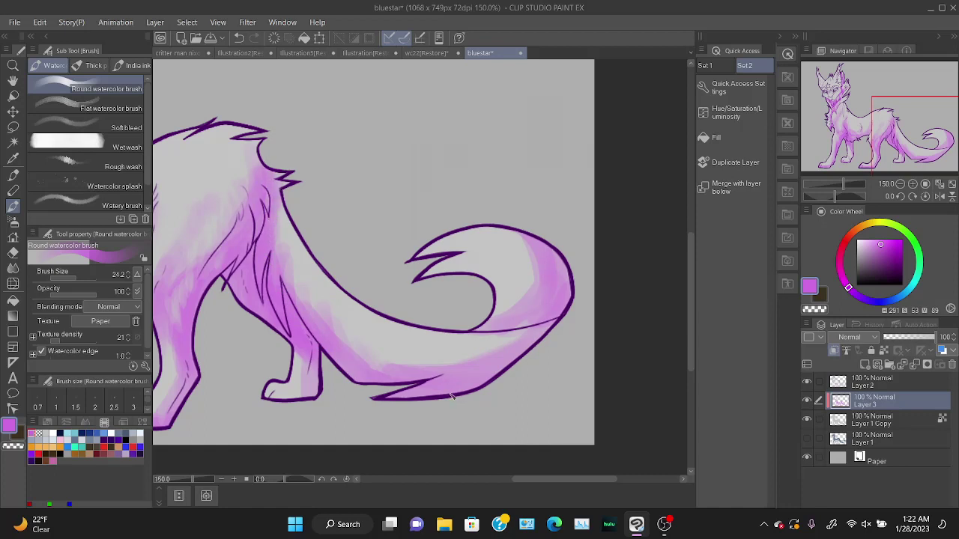
pyautogui.moveTo(388, 374); pyautogui.dragTo(376, 359)
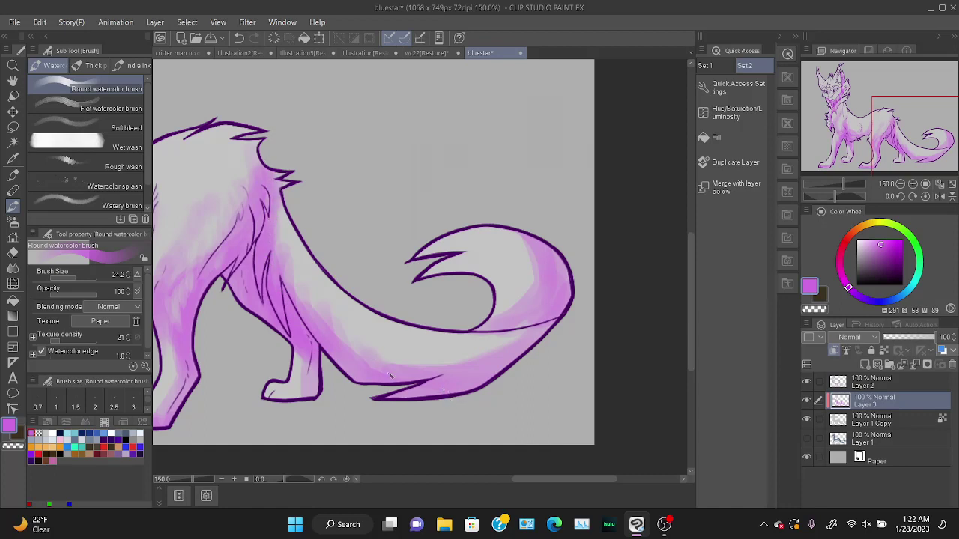
# Break up the tail shadow's upper edge into fur strokes using the transparent Paint Pen Brush at size 46.2, raising opacity to 98.
pyautogui.click(823, 310)
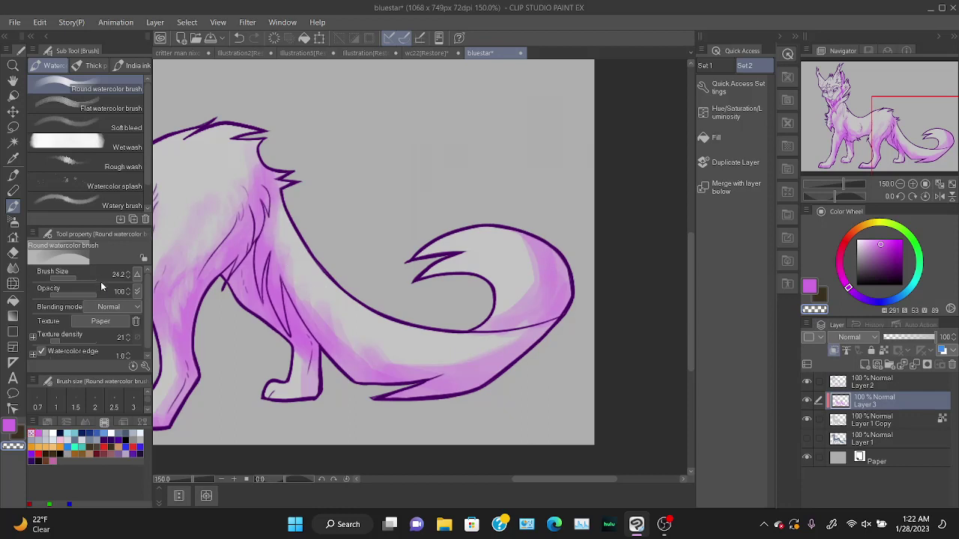
pyautogui.click(13, 174)
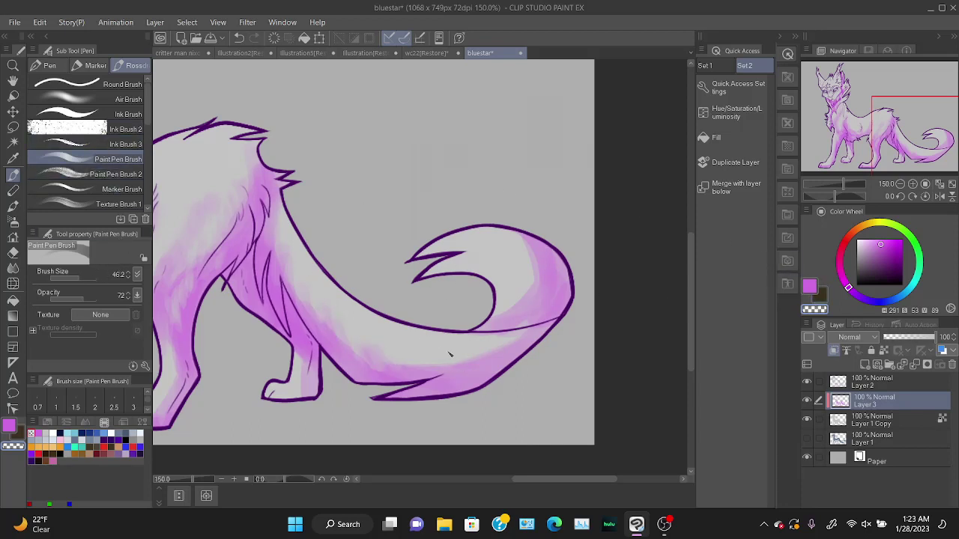
pyautogui.click(89, 296)
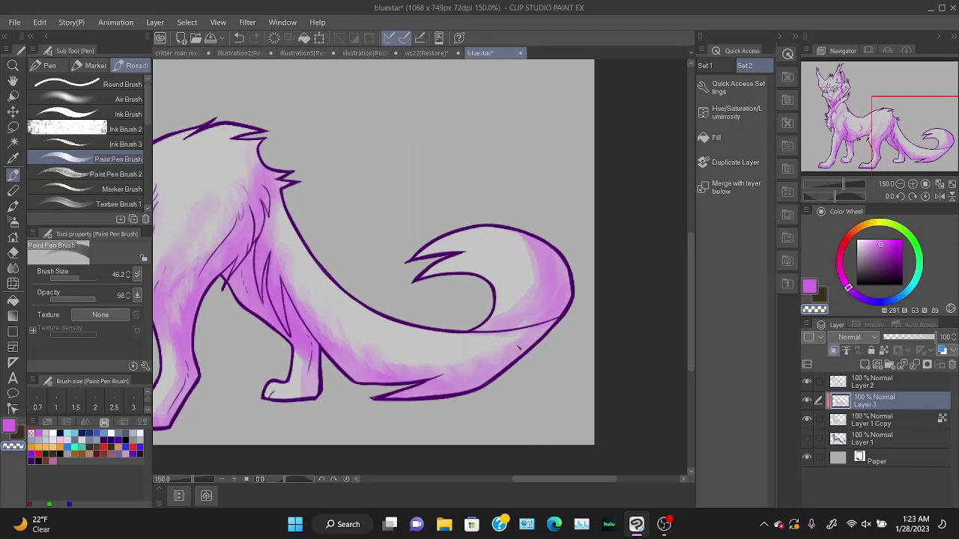
# Try adding purple fur strokes to the base of the tail with the Paint Pen Brush at opacity 98, and undo them.
pyautogui.press('b')
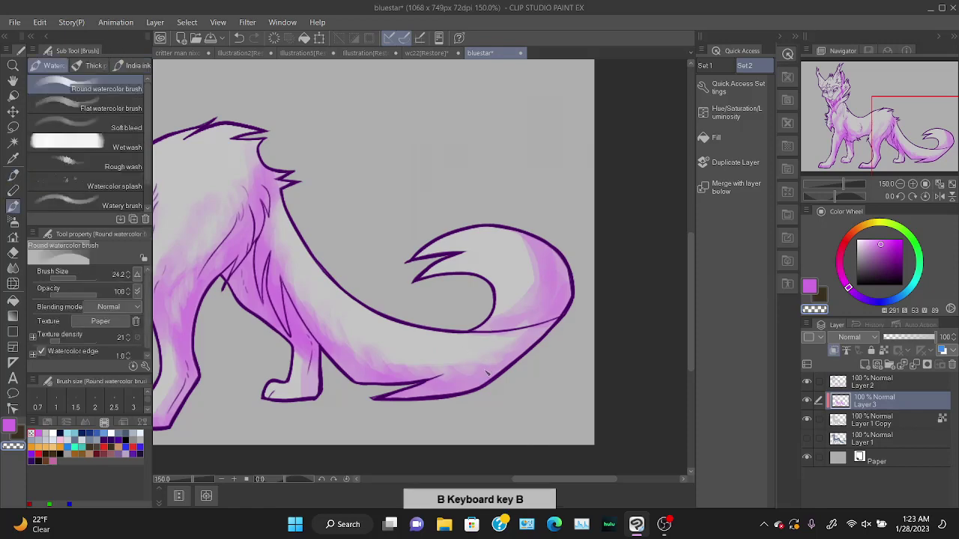
pyautogui.press('b')
pyautogui.press('b')
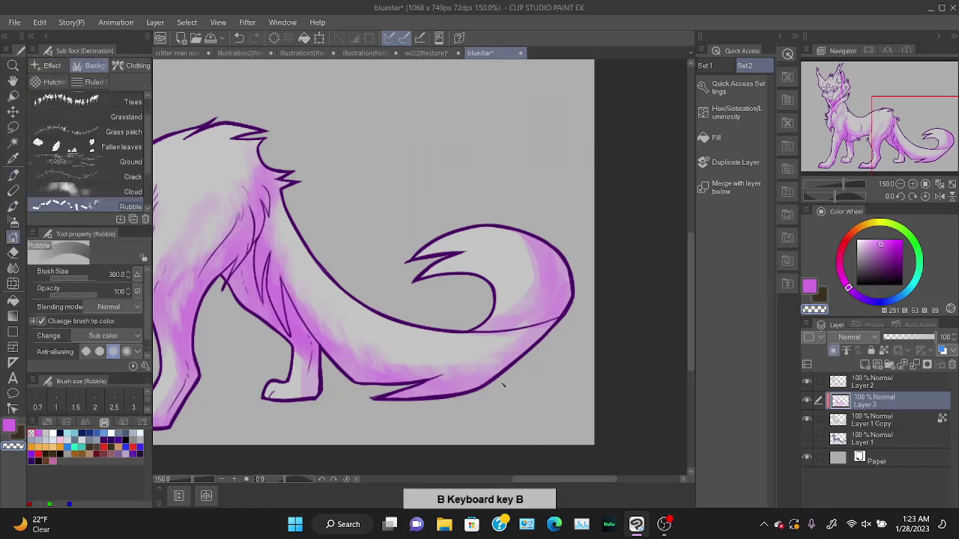
pyautogui.press('b')
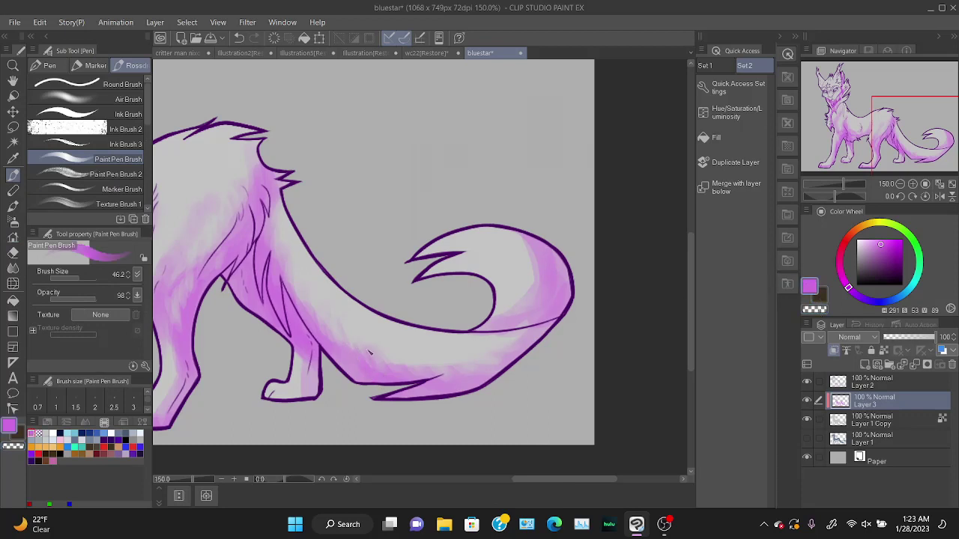
pyautogui.moveTo(328, 299)
pyautogui.mouseDown()
pyautogui.moveTo(321, 284)
pyautogui.moveTo(398, 354)
pyautogui.mouseUp()
pyautogui.hotkey('ctrl', 'z')
pyautogui.hotkey('ctrl', 'z')
pyautogui.hotkey('ctrl', 'z')
pyautogui.hotkey('ctrl', 'z')
pyautogui.hotkey('ctrl', 'z')
pyautogui.hotkey('ctrl', 'z')
pyautogui.hotkey('ctrl', 'z')
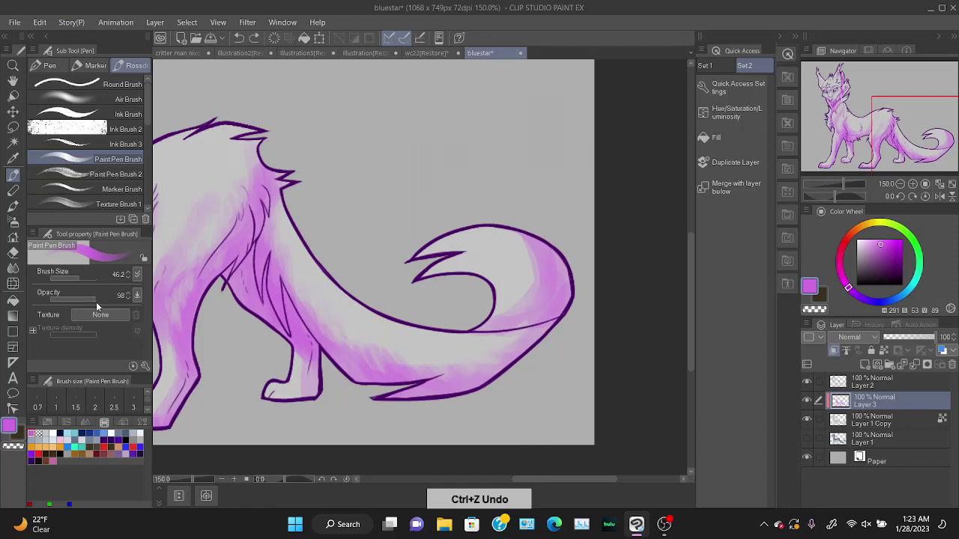
# Paint soft purple fur strokes over the tail and curled tip at opacity 44, and soften the tip's shading with the transparent colour.
pyautogui.moveTo(96, 300); pyautogui.dragTo(70, 299)
pyautogui.moveTo(292, 240); pyautogui.dragTo(306, 262)
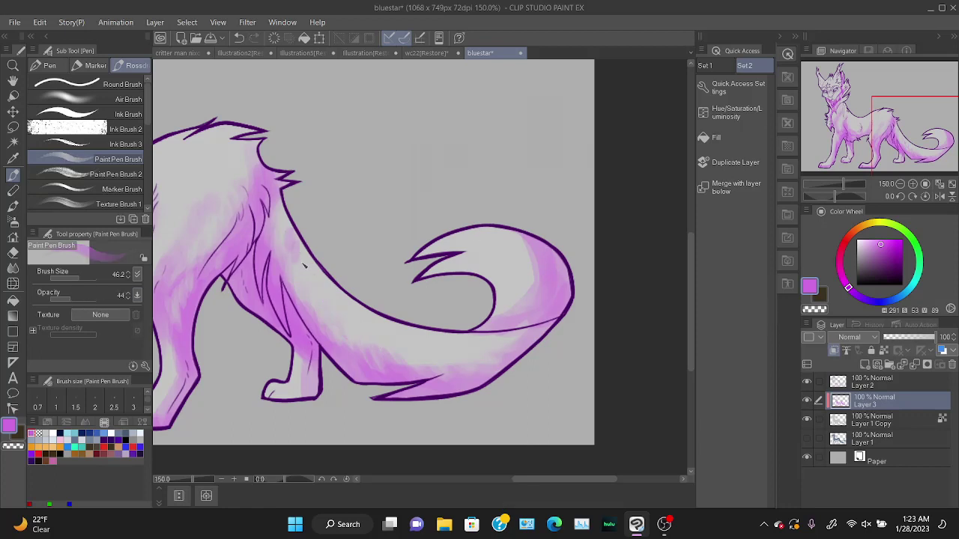
pyautogui.hotkey('ctrl', 'z')
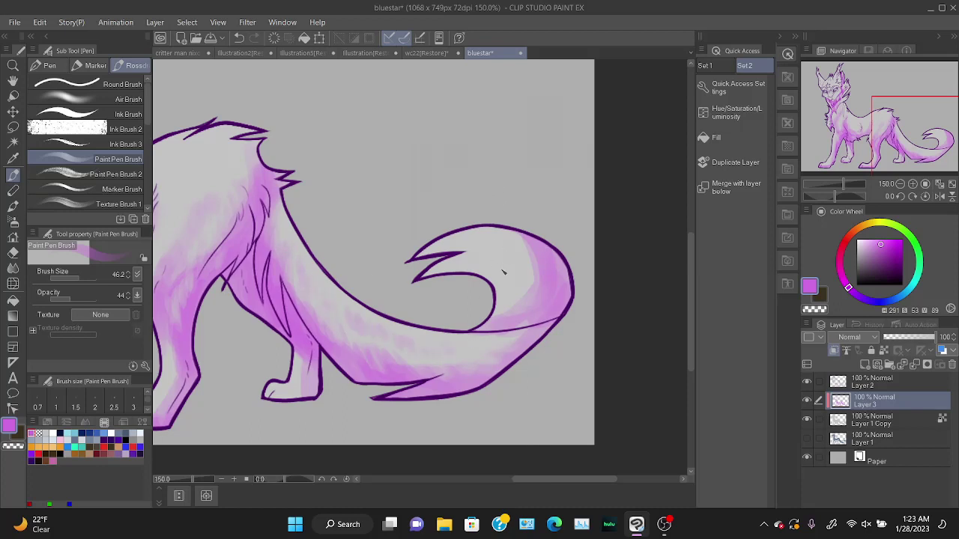
pyautogui.moveTo(528, 255); pyautogui.dragTo(519, 282)
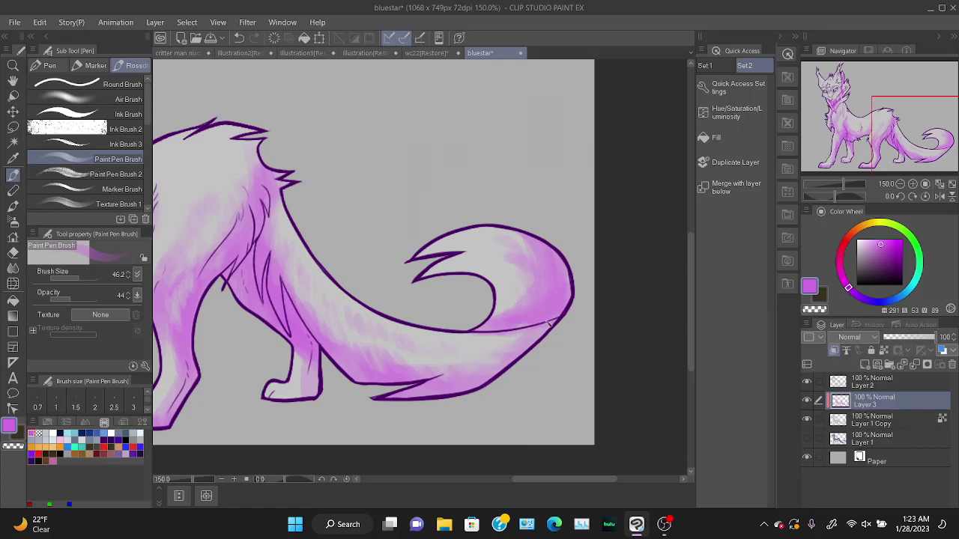
pyautogui.click(811, 310)
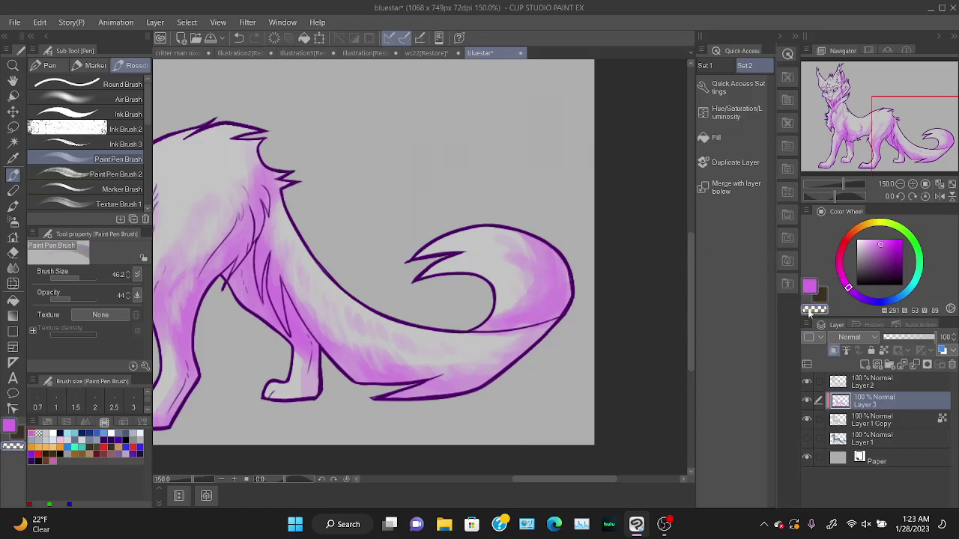
pyautogui.moveTo(528, 241)
pyautogui.mouseDown()
pyautogui.moveTo(533, 276)
pyautogui.moveTo(547, 268)
pyautogui.moveTo(526, 245)
pyautogui.moveTo(551, 292)
pyautogui.moveTo(539, 252)
pyautogui.moveTo(534, 291)
pyautogui.moveTo(514, 315)
pyautogui.mouseUp()
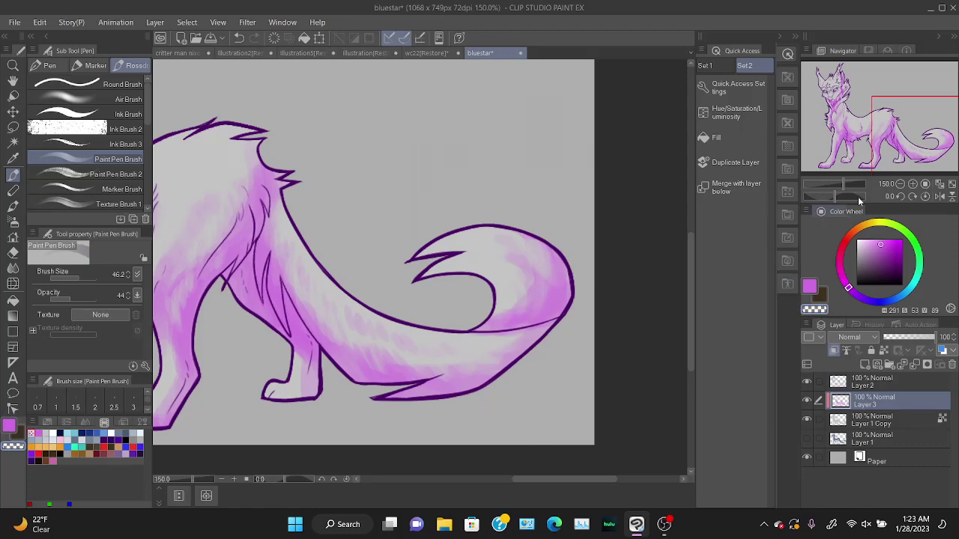
# Paint purple shadows along the cat's cheeks and jaw using the Paint Pen Brush at size 41.5 and opacity 100.
pyautogui.moveTo(837, 170)
pyautogui.mouseDown()
pyautogui.moveTo(862, 73)
pyautogui.moveTo(847, 89)
pyautogui.mouseUp()
pyautogui.press('b')
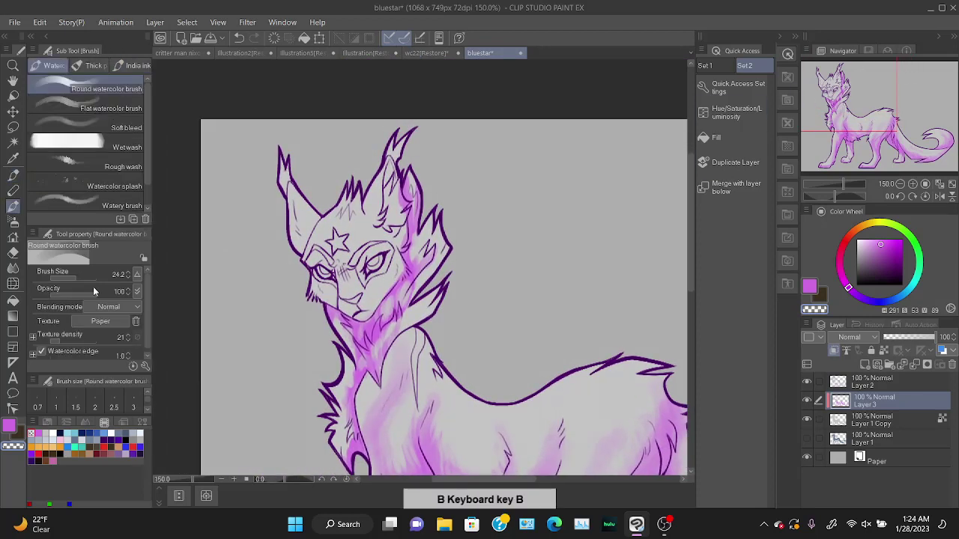
pyautogui.click(13, 173)
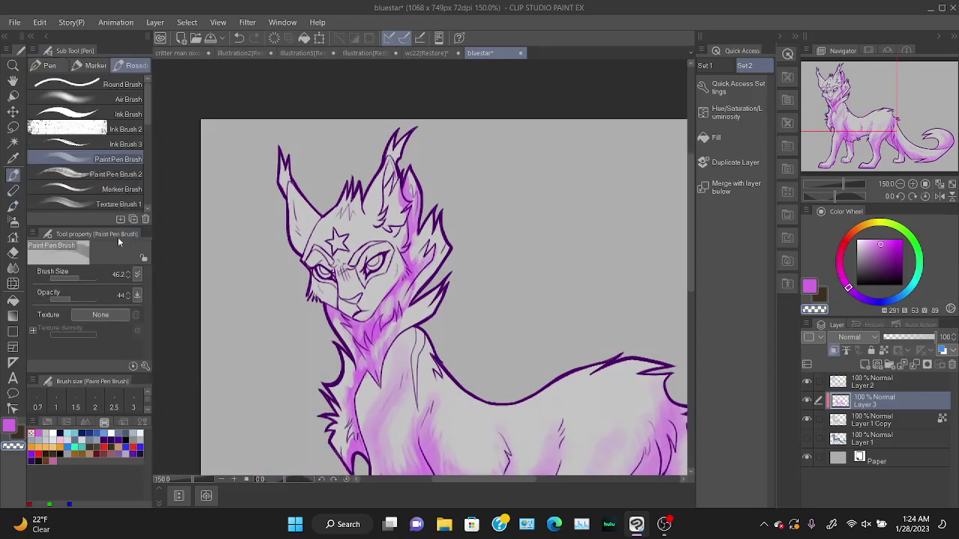
pyautogui.moveTo(85, 299)
pyautogui.mouseDown()
pyautogui.moveTo(97, 299)
pyautogui.moveTo(72, 275)
pyautogui.mouseUp()
pyautogui.click(81, 277)
pyautogui.hotkey('ctrl', '+')
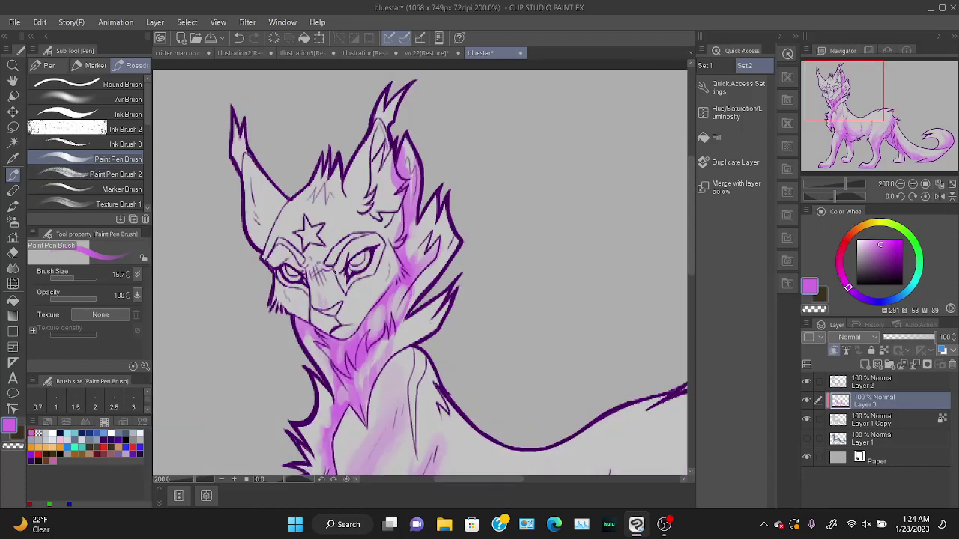
pyautogui.hotkey('ctrl', 'z')
pyautogui.moveTo(76, 278); pyautogui.dragTo(80, 278)
pyautogui.moveTo(321, 325)
pyautogui.mouseDown()
pyautogui.moveTo(359, 328)
pyautogui.moveTo(395, 280)
pyautogui.moveTo(379, 301)
pyautogui.moveTo(384, 278)
pyautogui.mouseUp()
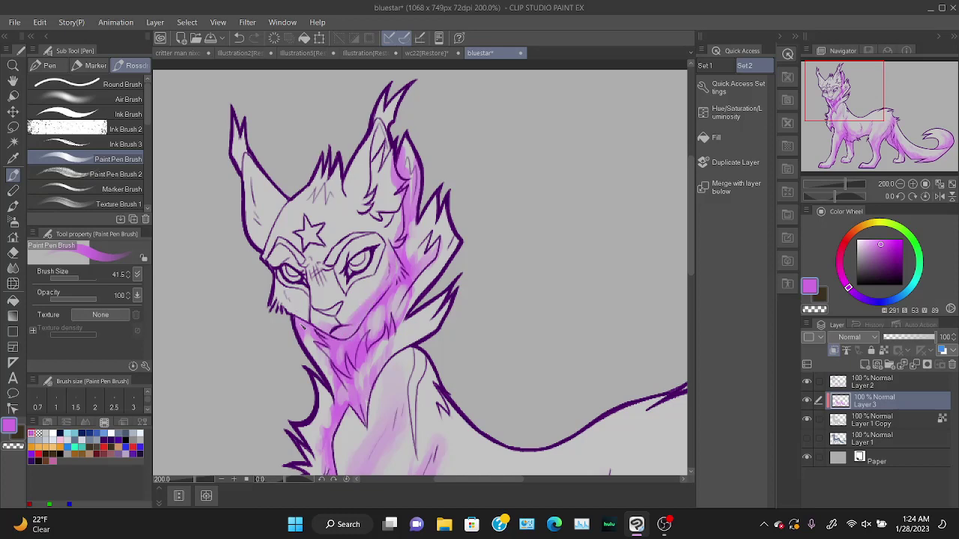
pyautogui.moveTo(281, 311)
pyautogui.mouseDown()
pyautogui.moveTo(279, 291)
pyautogui.moveTo(304, 320)
pyautogui.mouseUp()
pyautogui.hotkey('ctrl', 'z')
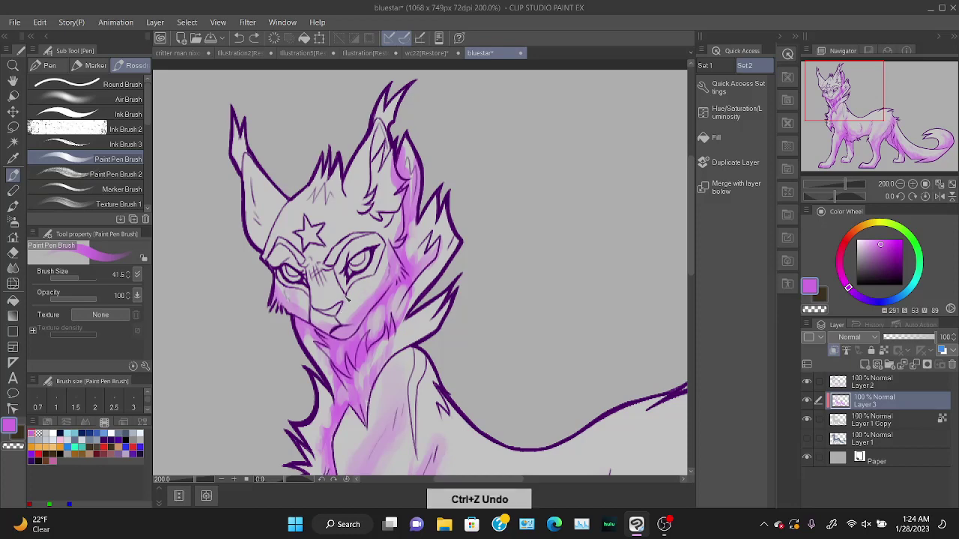
# Paint purple fur shadows on the nose bridge, brows and forehead, inside both ears, and on the mane tufts behind the head.
pyautogui.moveTo(317, 277)
pyautogui.mouseDown()
pyautogui.moveTo(309, 266)
pyautogui.moveTo(341, 288)
pyautogui.moveTo(317, 278)
pyautogui.mouseUp()
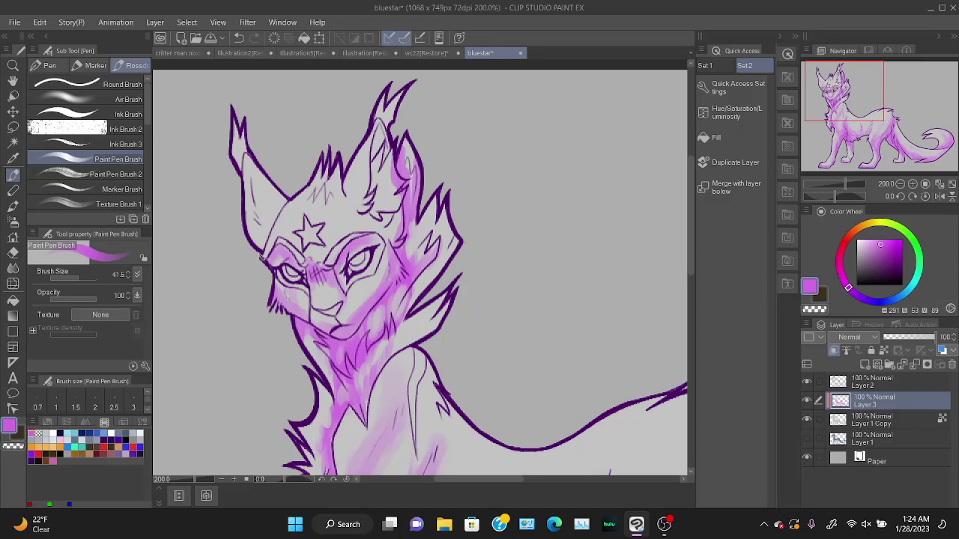
pyautogui.moveTo(261, 257)
pyautogui.mouseDown()
pyautogui.moveTo(267, 219)
pyautogui.moveTo(260, 254)
pyautogui.moveTo(283, 204)
pyautogui.moveTo(262, 180)
pyautogui.moveTo(267, 240)
pyautogui.moveTo(279, 201)
pyautogui.moveTo(259, 172)
pyautogui.moveTo(259, 209)
pyautogui.mouseUp()
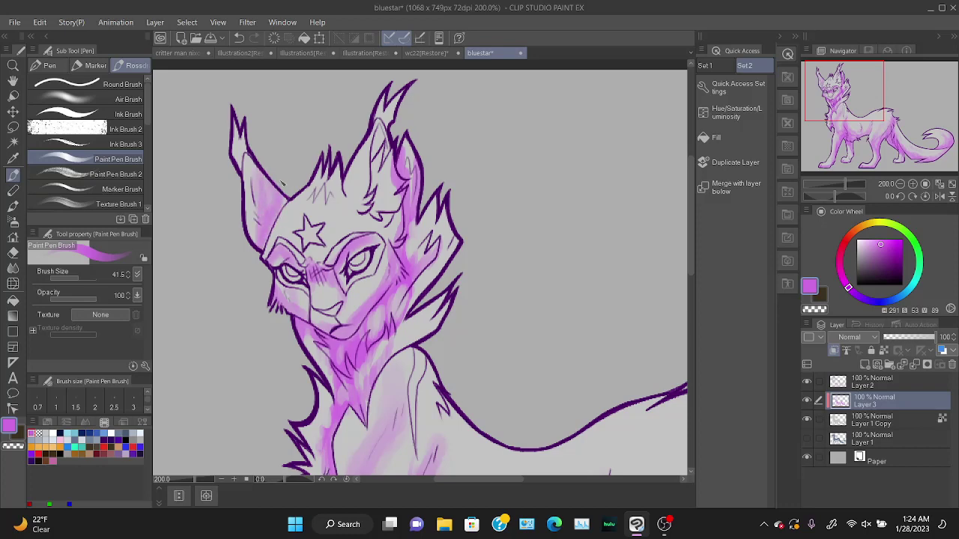
pyautogui.moveTo(318, 260)
pyautogui.mouseDown()
pyautogui.moveTo(338, 224)
pyautogui.moveTo(368, 224)
pyautogui.moveTo(349, 217)
pyautogui.moveTo(367, 193)
pyautogui.moveTo(364, 207)
pyautogui.moveTo(368, 162)
pyautogui.mouseUp()
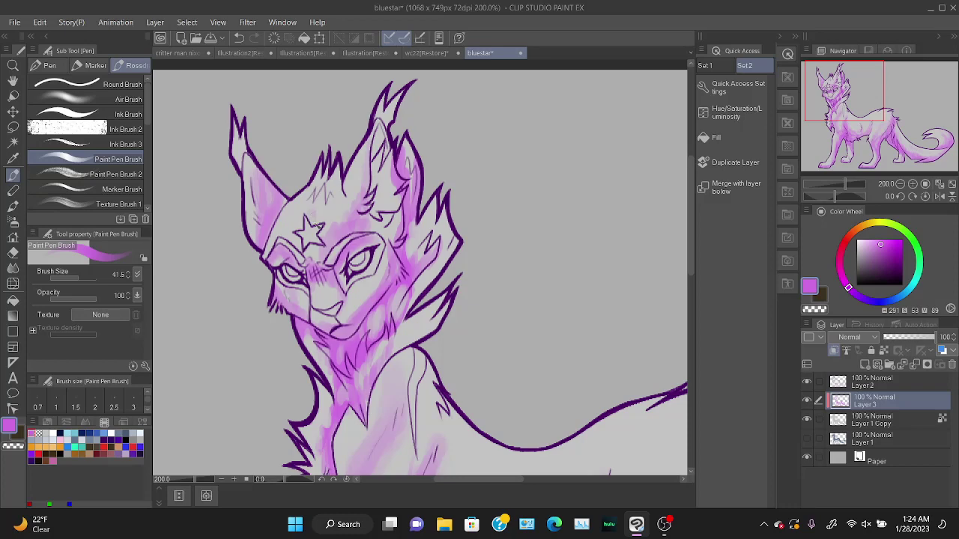
pyautogui.moveTo(324, 244)
pyautogui.mouseDown()
pyautogui.moveTo(344, 216)
pyautogui.moveTo(340, 187)
pyautogui.mouseUp()
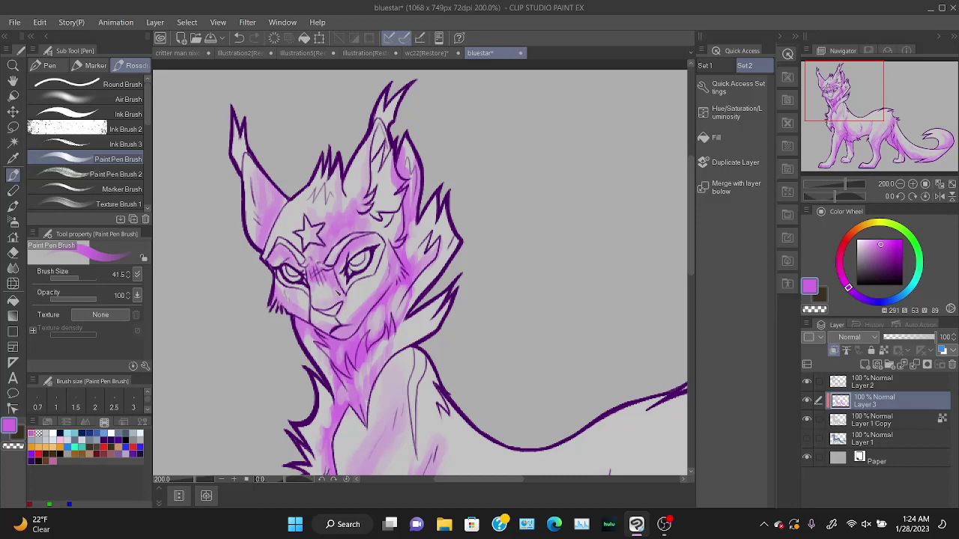
pyautogui.moveTo(352, 283)
pyautogui.mouseDown()
pyautogui.moveTo(349, 299)
pyautogui.moveTo(385, 268)
pyautogui.mouseUp()
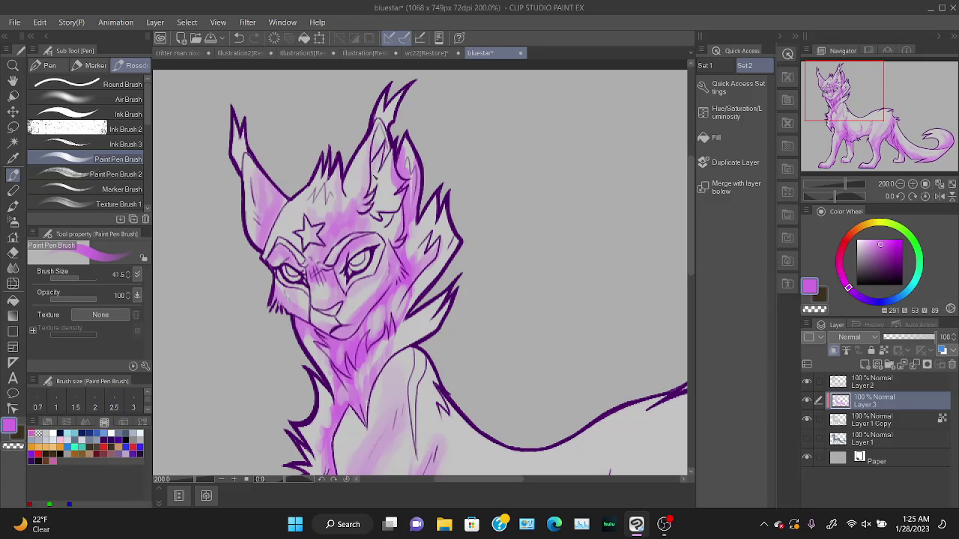
pyautogui.moveTo(383, 185)
pyautogui.mouseDown()
pyautogui.moveTo(379, 219)
pyautogui.moveTo(393, 205)
pyautogui.moveTo(373, 229)
pyautogui.moveTo(367, 216)
pyautogui.moveTo(391, 237)
pyautogui.moveTo(399, 217)
pyautogui.mouseUp()
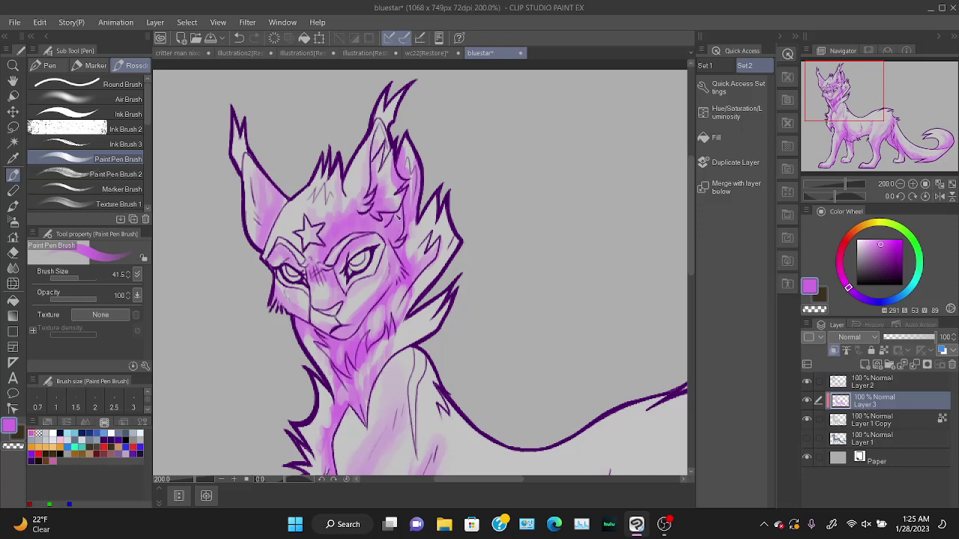
# Hide the light grey Layer 1 Copy, and show and select the coloured Layer 1.
pyautogui.scroll(-2, 472, 421)
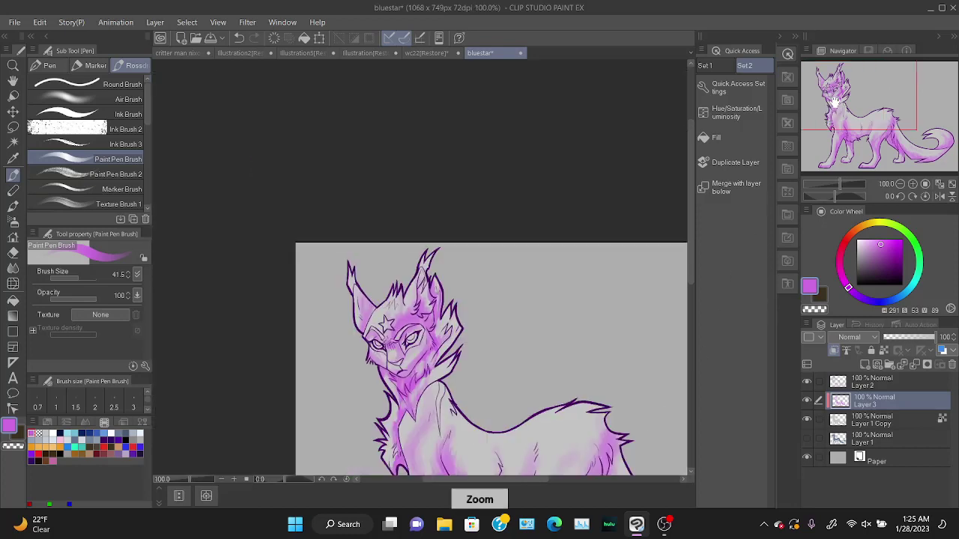
pyautogui.moveTo(864, 96); pyautogui.dragTo(860, 136)
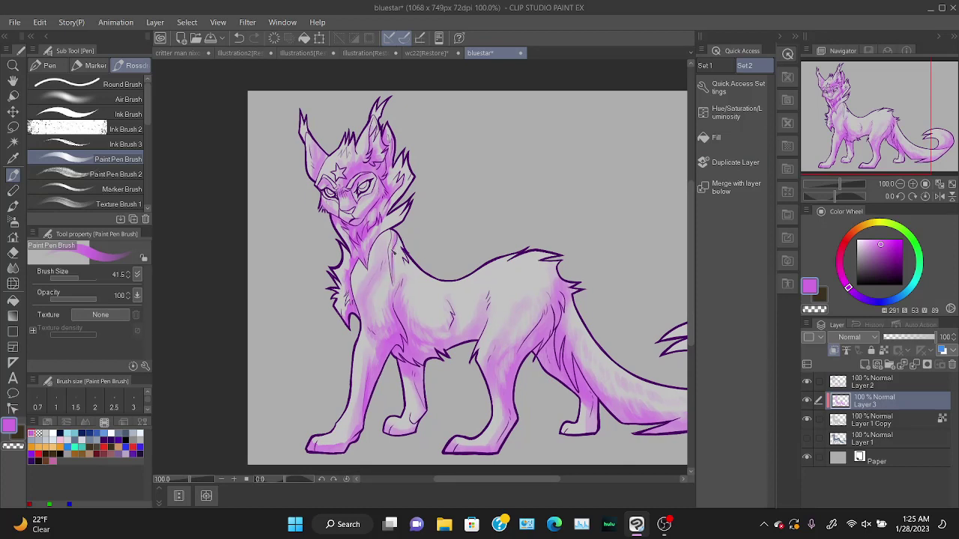
pyautogui.click(807, 420)
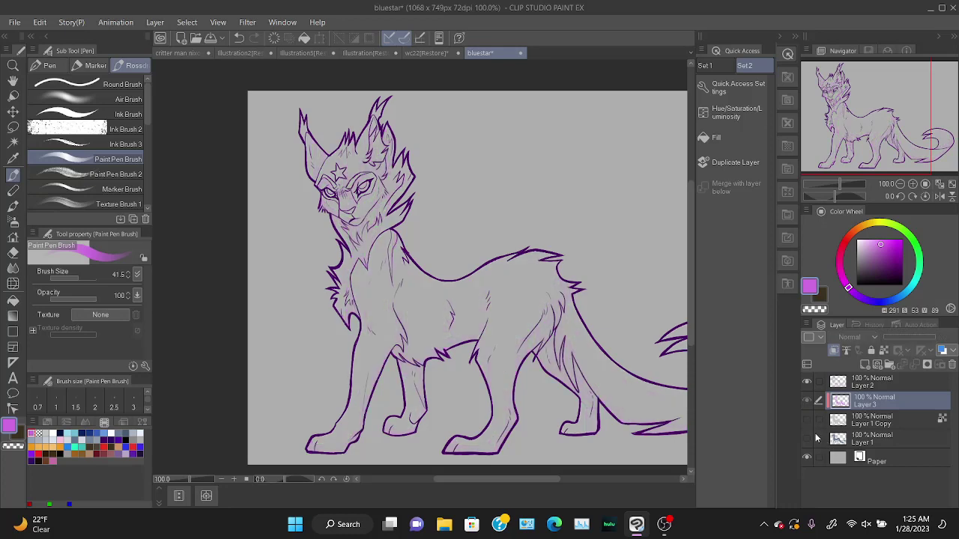
pyautogui.click(807, 438)
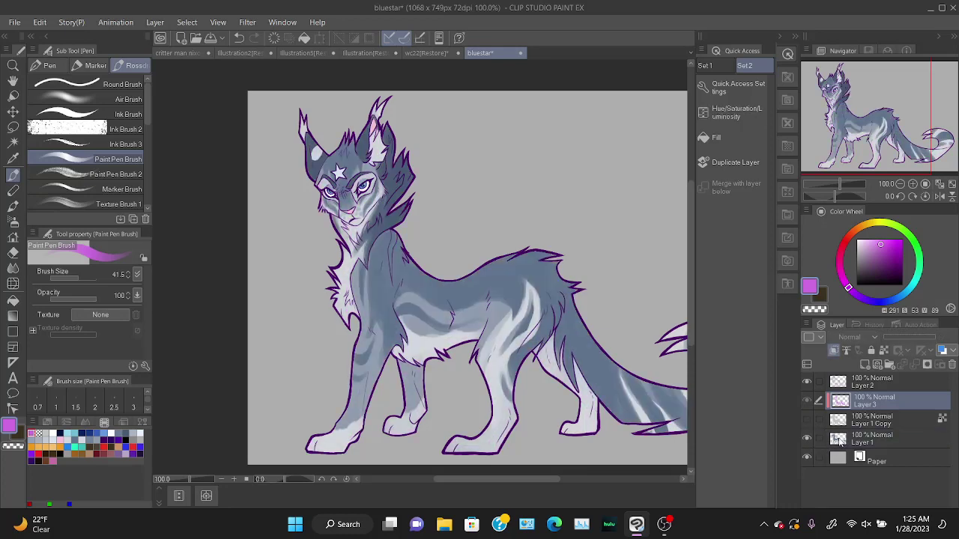
pyautogui.click(839, 440)
# Select the narrow tapering mark on the shoulder with the Lasso and fill it with light pink on Layer 1.
pyautogui.hotkey('ctrl', '+')
pyautogui.hotkey('ctrl', '+')
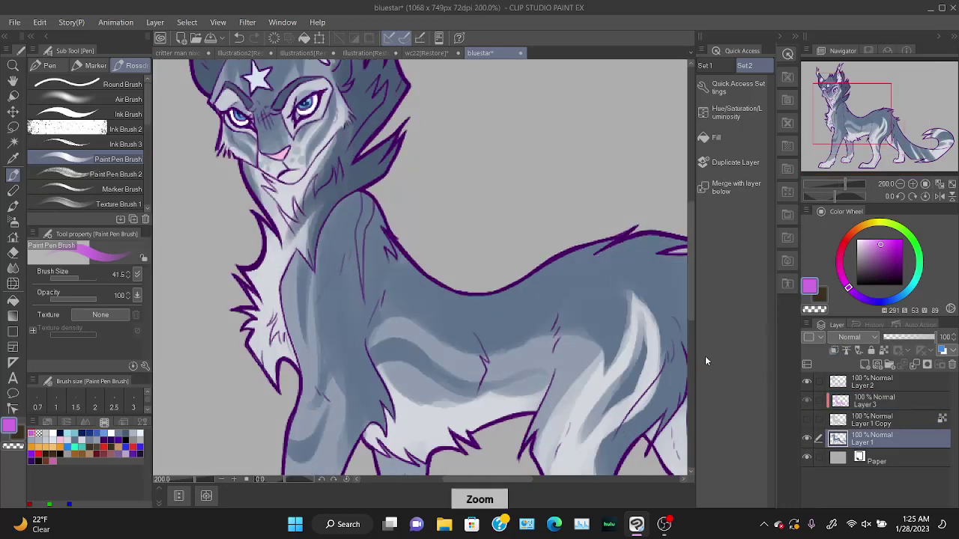
pyautogui.press('m')
pyautogui.hotkey('ctrl', '+')
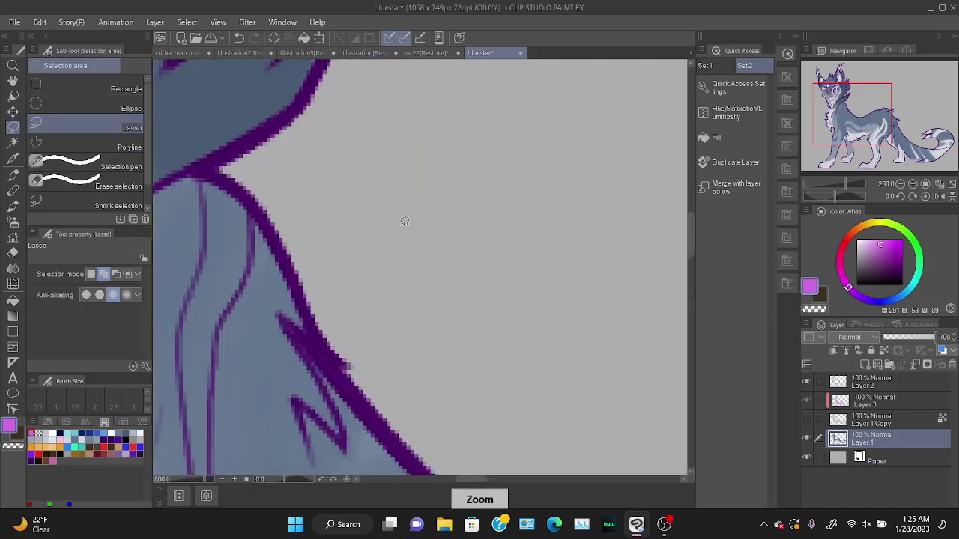
pyautogui.hotkey('ctrl', '+')
pyautogui.moveTo(288, 202)
pyautogui.mouseDown()
pyautogui.moveTo(286, 260)
pyautogui.moveTo(308, 255)
pyautogui.moveTo(312, 204)
pyautogui.mouseUp()
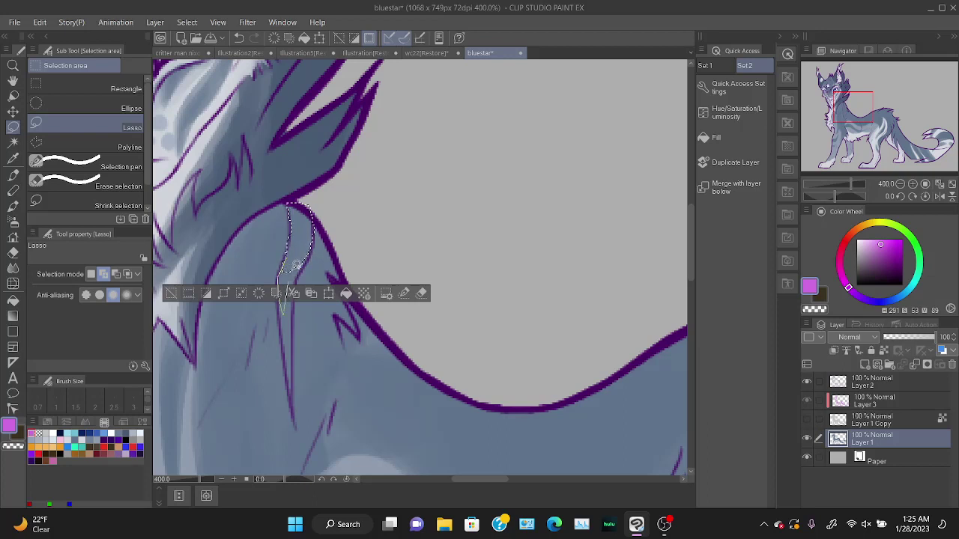
pyautogui.moveTo(297, 265); pyautogui.dragTo(297, 267)
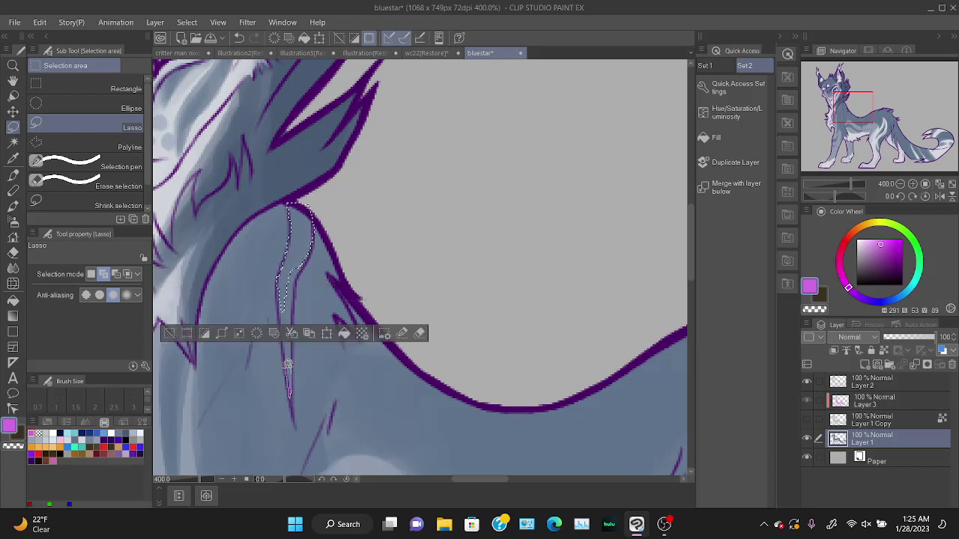
pyautogui.moveTo(288, 365); pyautogui.dragTo(291, 369)
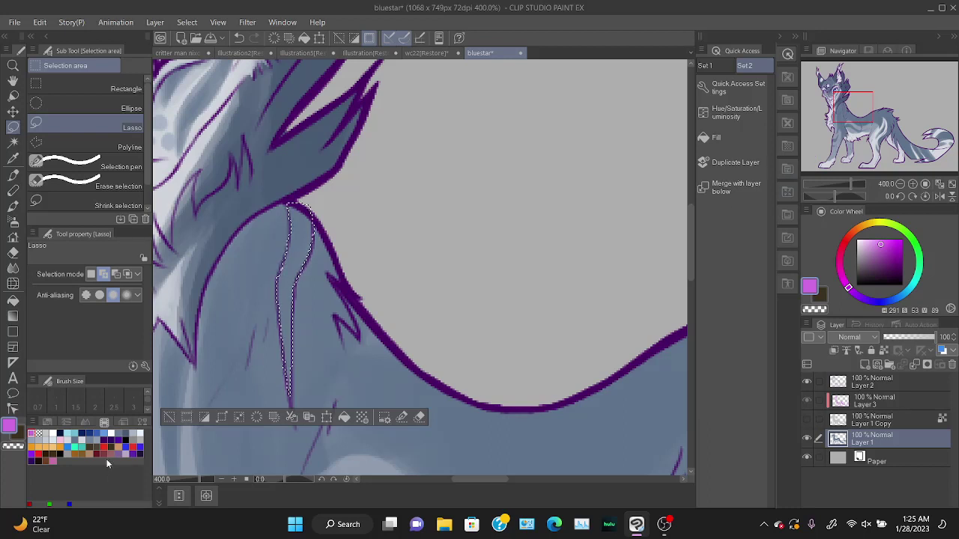
pyautogui.click(61, 440)
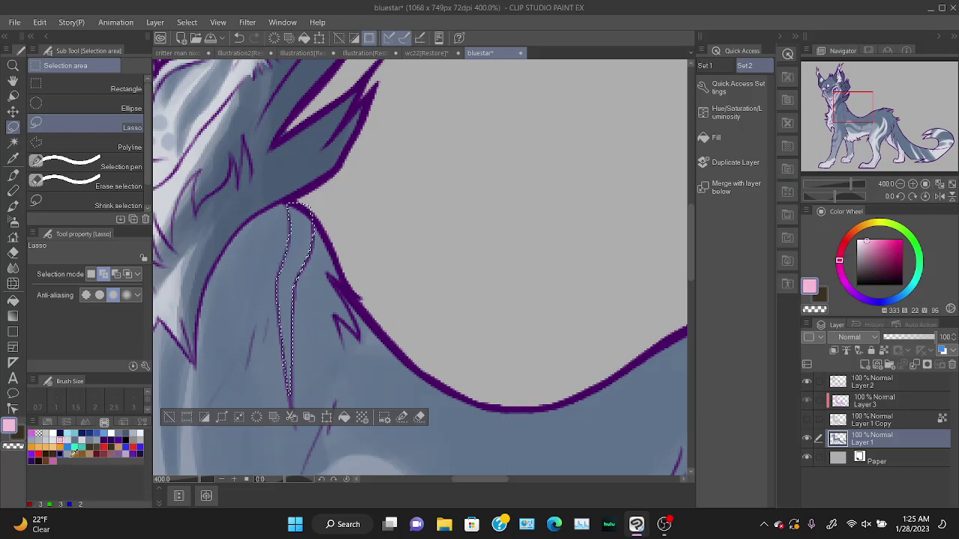
pyautogui.click(730, 139)
pyautogui.hotkey('ctrl', '-')
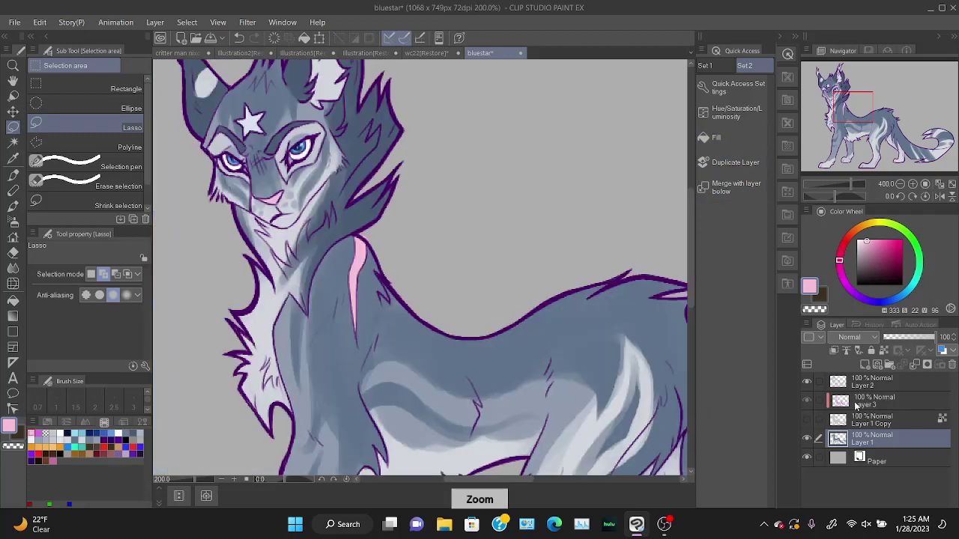
# Delete the light grey Layer 1 Copy and show the coloured Layer 1 beneath the purple shading.
pyautogui.click(806, 438)
pyautogui.click(807, 419)
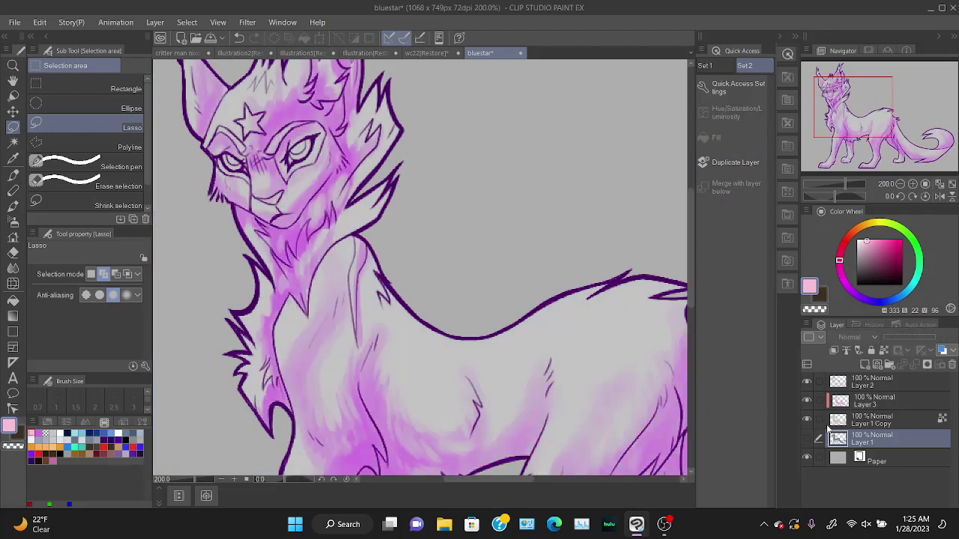
pyautogui.click(860, 400)
pyautogui.click(839, 184)
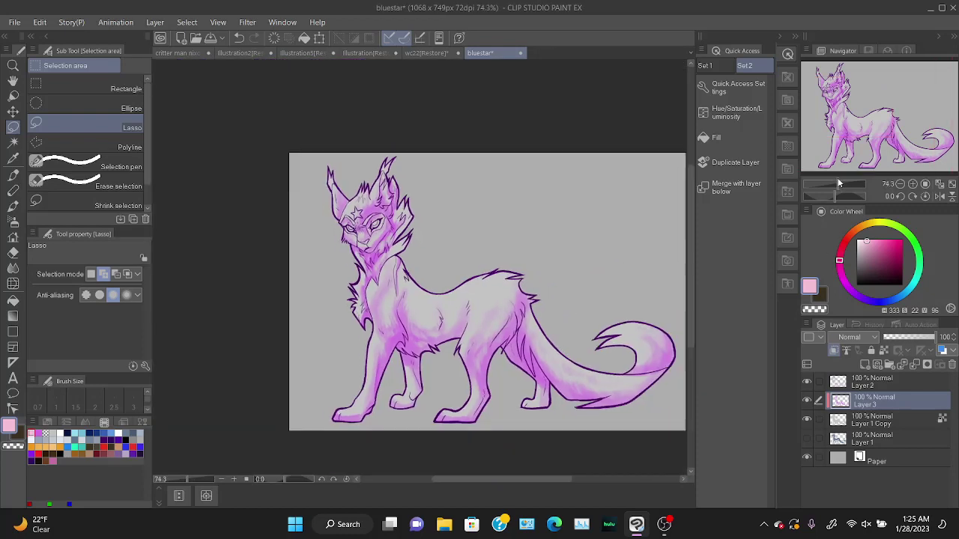
pyautogui.moveTo(839, 183); pyautogui.dragTo(842, 184)
pyautogui.click(859, 424)
pyautogui.click(951, 365)
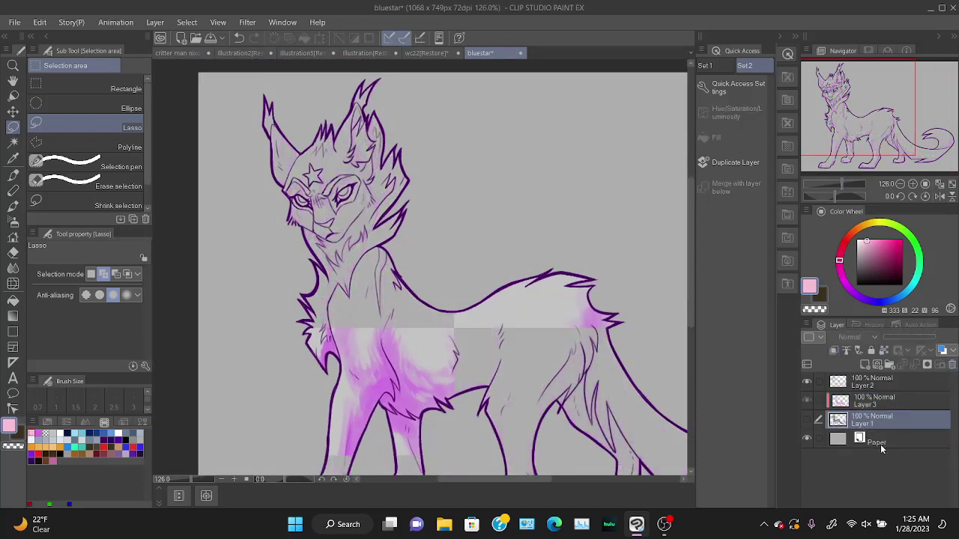
pyautogui.click(808, 420)
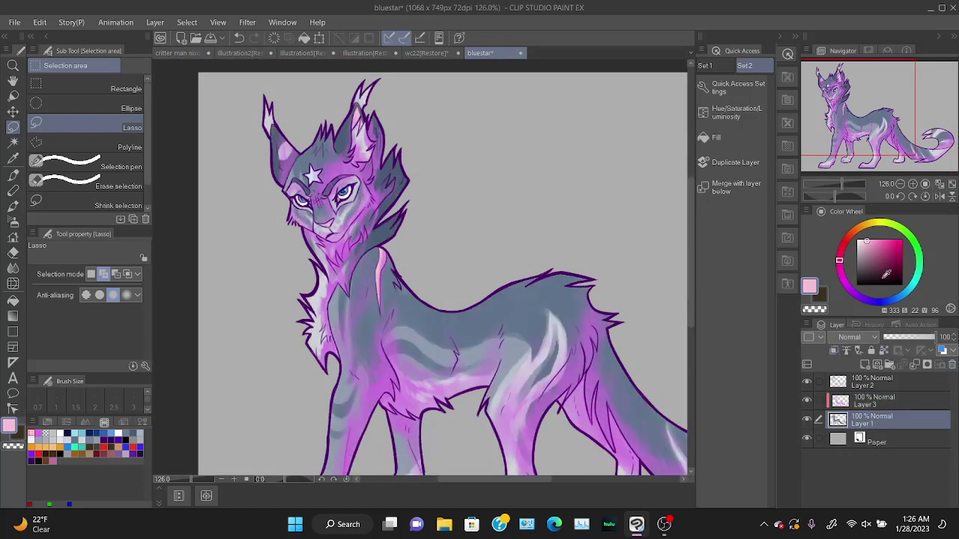
# Set the purple shading layer, Layer 3, to Multiply blending and reduce its opacity to 57%.
pyautogui.click(869, 402)
pyautogui.click(854, 337)
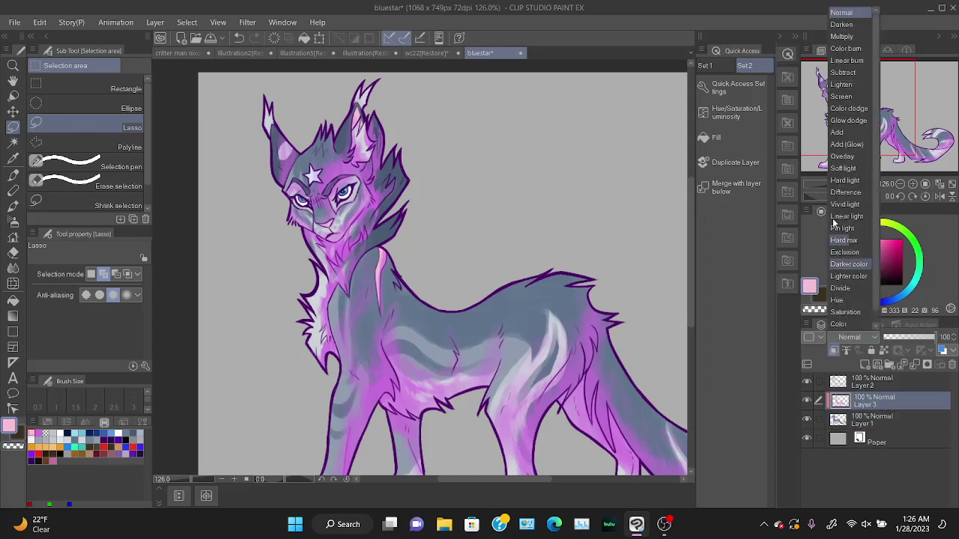
pyautogui.click(841, 36)
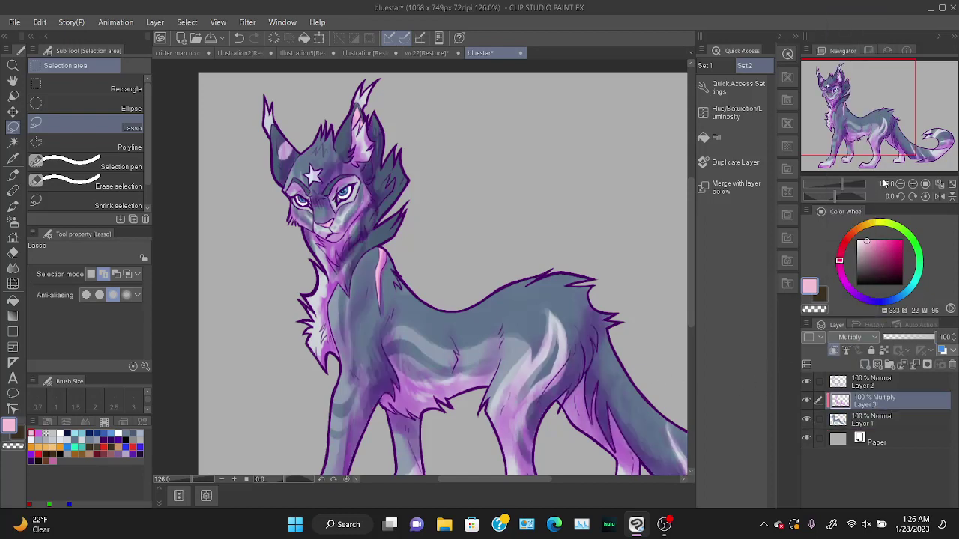
pyautogui.moveTo(845, 182); pyautogui.dragTo(838, 184)
pyautogui.moveTo(851, 124); pyautogui.dragTo(871, 123)
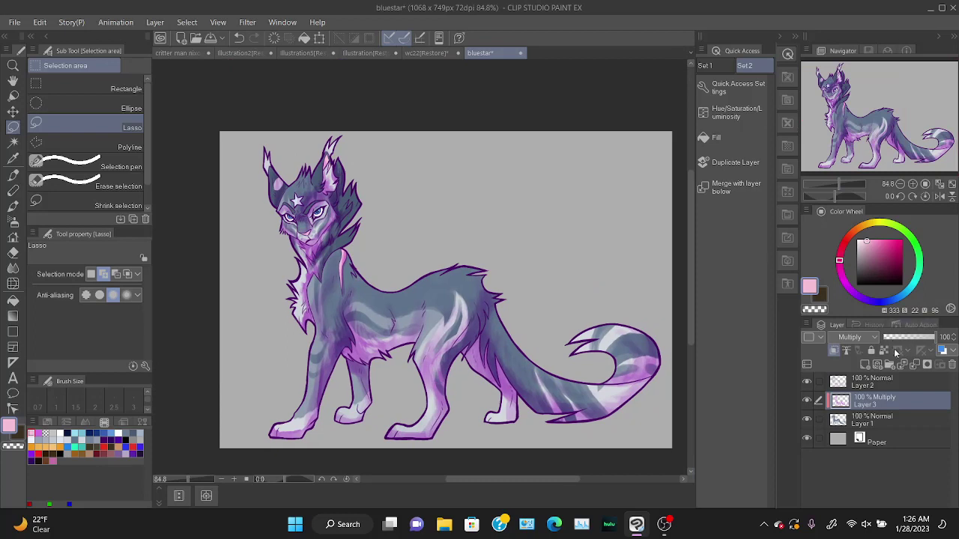
pyautogui.click(904, 337)
pyautogui.moveTo(904, 337)
pyautogui.mouseDown()
pyautogui.moveTo(899, 346)
pyautogui.moveTo(910, 337)
pyautogui.mouseUp()
# Lock the transparent pixels of the line art on Layer 2 and fill its lines with a darkened slate blue sampled from the neck fur.
pyautogui.click(869, 382)
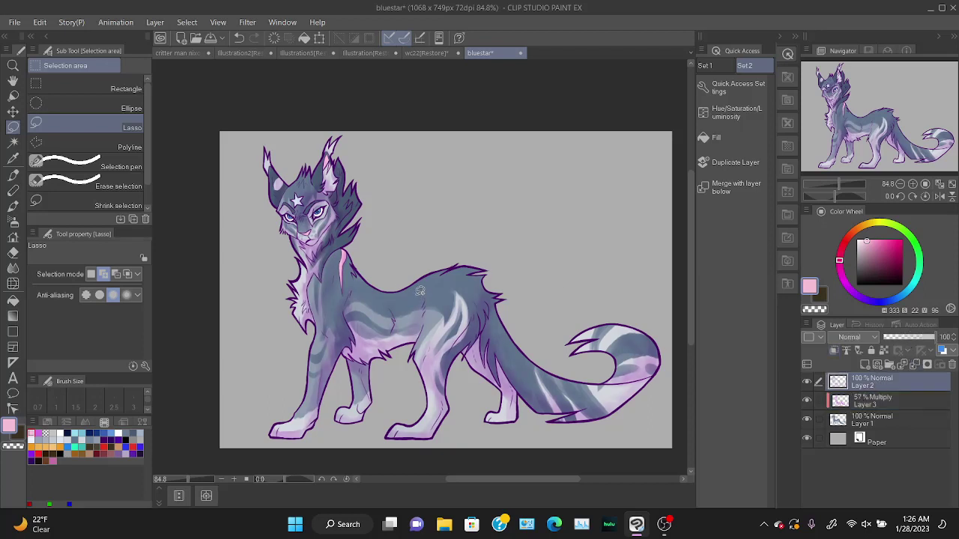
pyautogui.press('alt')
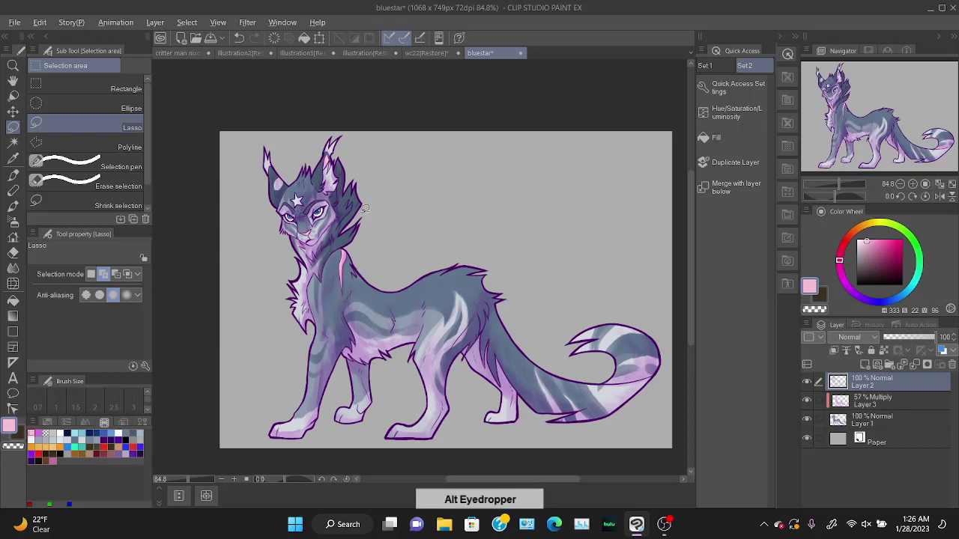
pyautogui.press('b')
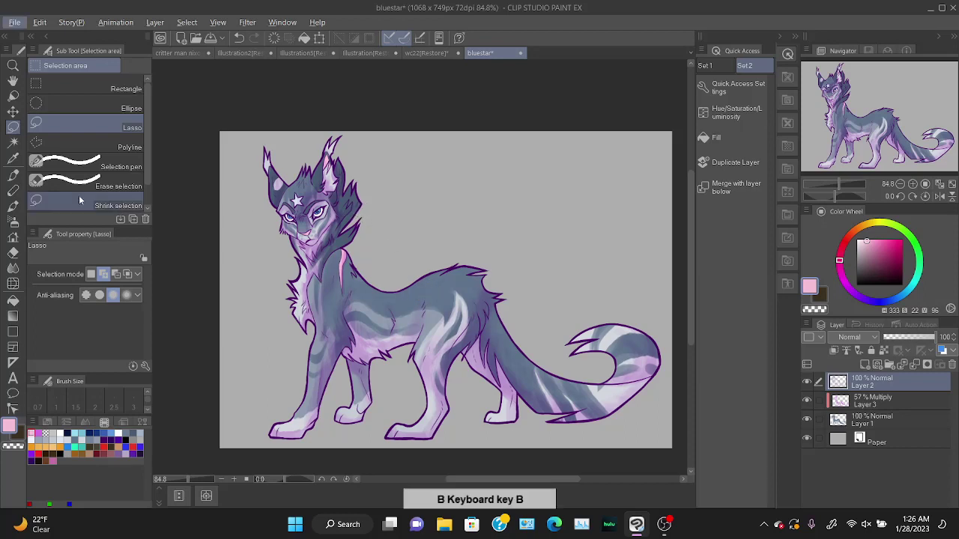
pyautogui.press('b')
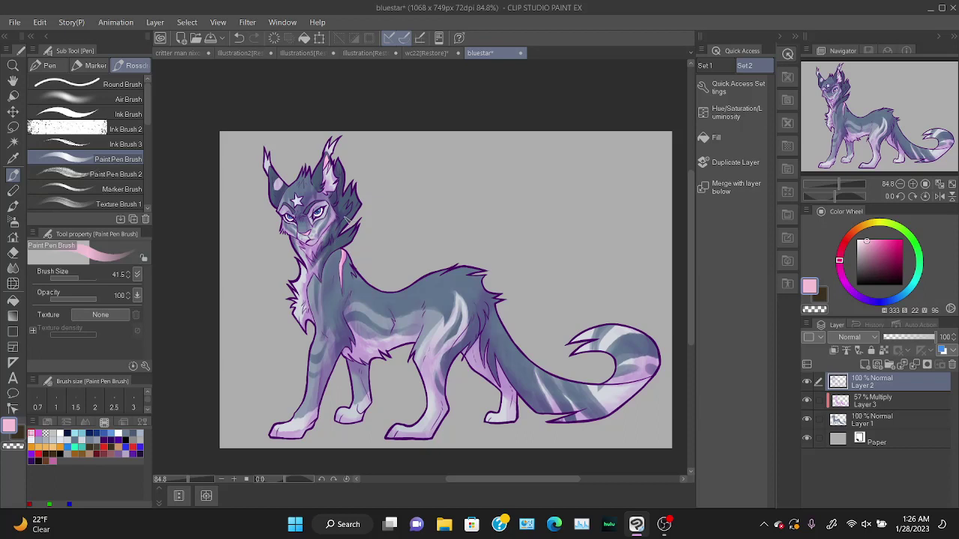
pyautogui.keyDown('alt'); pyautogui.click(350, 232); pyautogui.keyUp('alt')
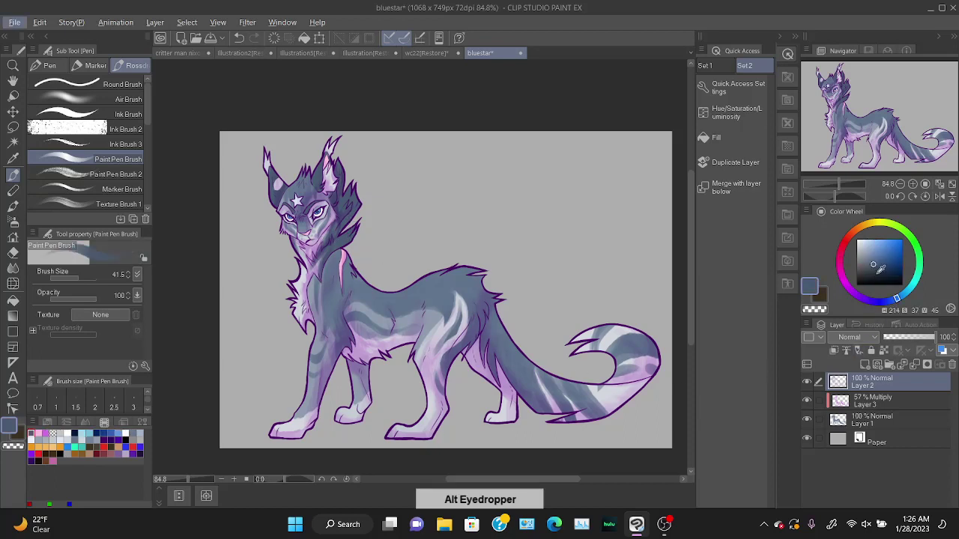
pyautogui.click(879, 268)
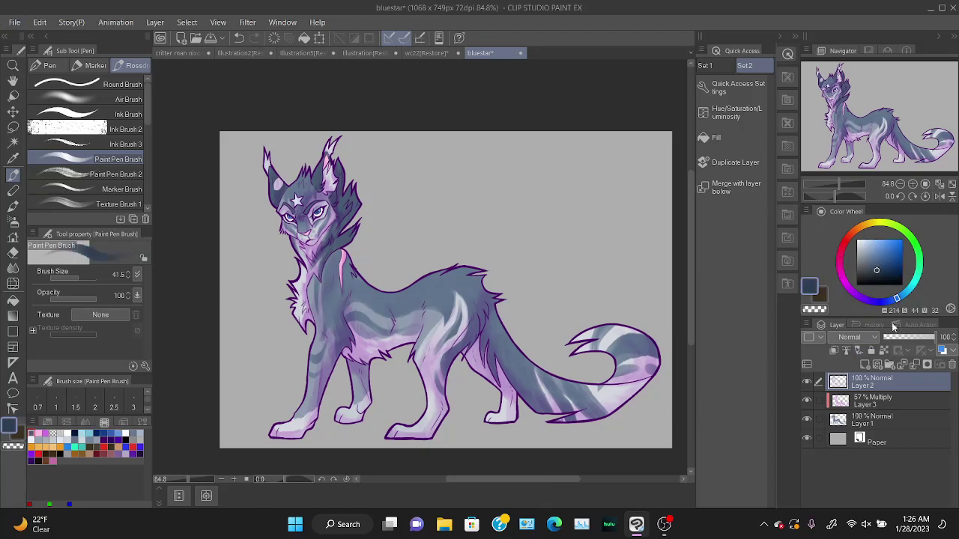
pyautogui.click(882, 351)
pyautogui.click(716, 138)
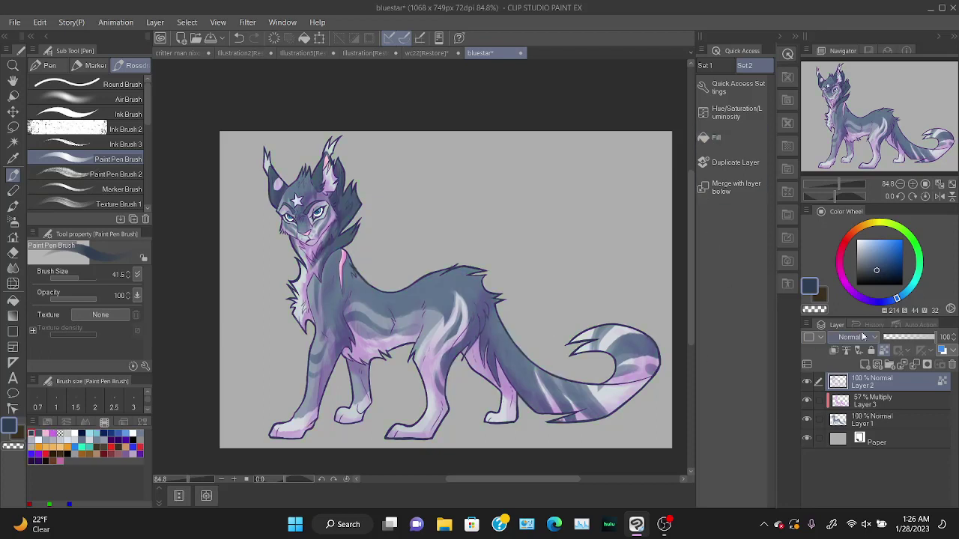
# Refill the Layer 2 line art with more saturated navy blues, finishing on hue 214, saturation 72, value 40.
pyautogui.click(891, 271)
pyautogui.click(717, 138)
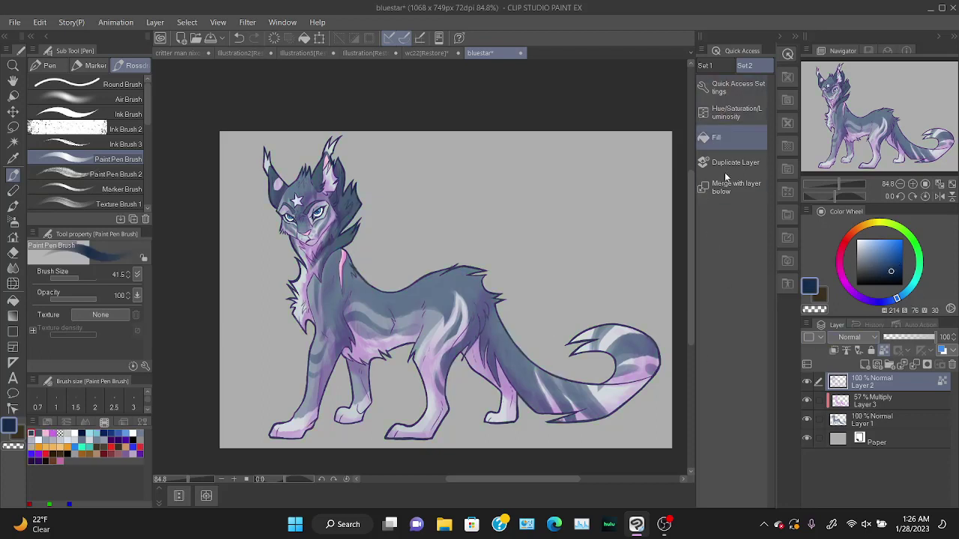
pyautogui.hotkey('ctrl', '+')
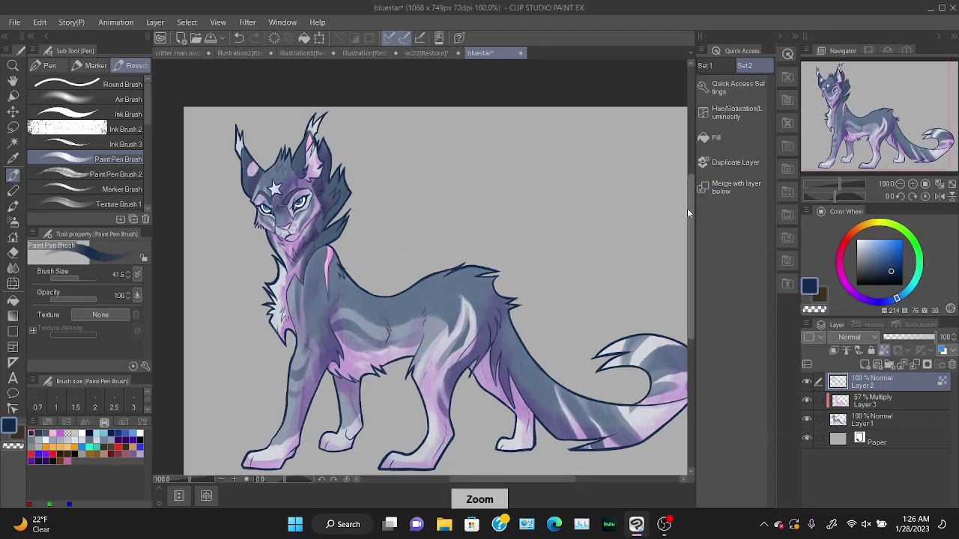
pyautogui.click(889, 267)
pyautogui.click(716, 138)
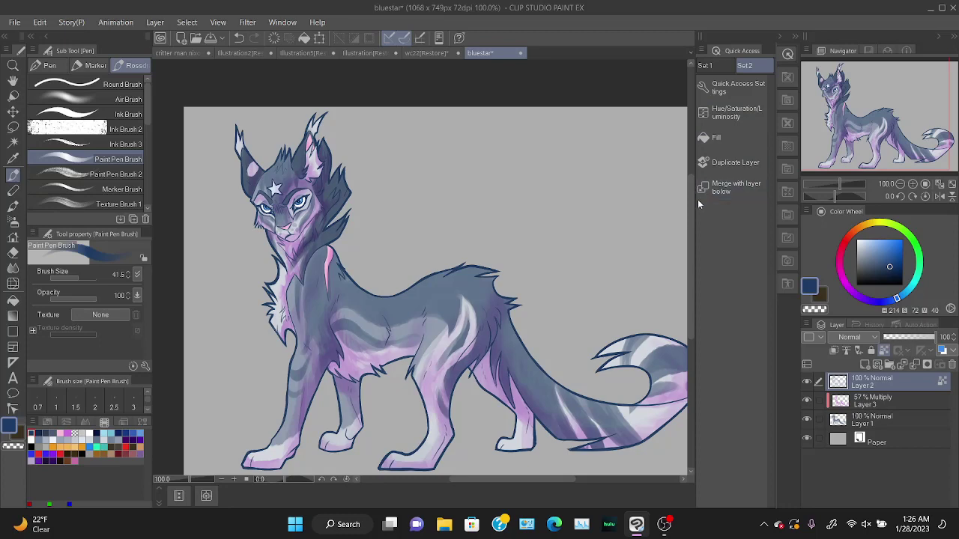
pyautogui.hotkey('ctrl', '-')
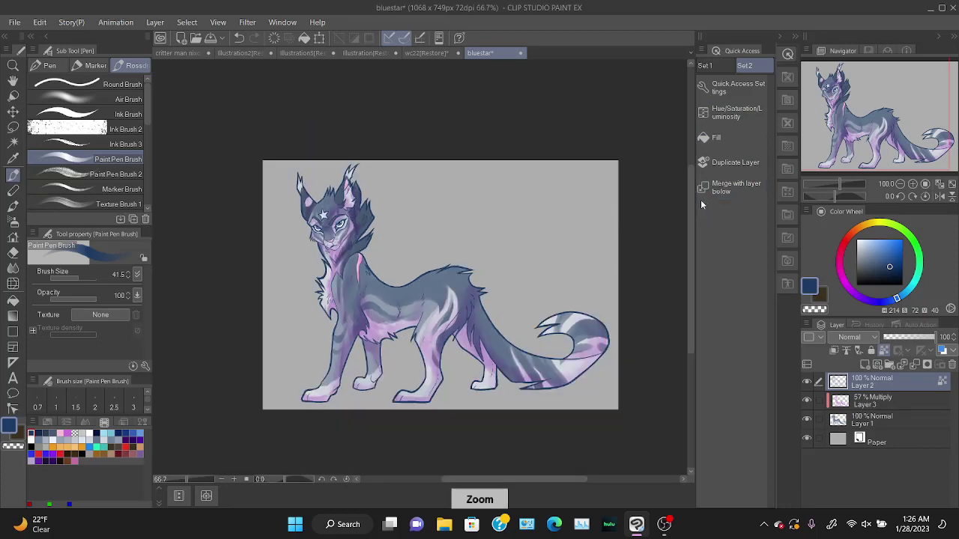
pyautogui.click(672, 514)
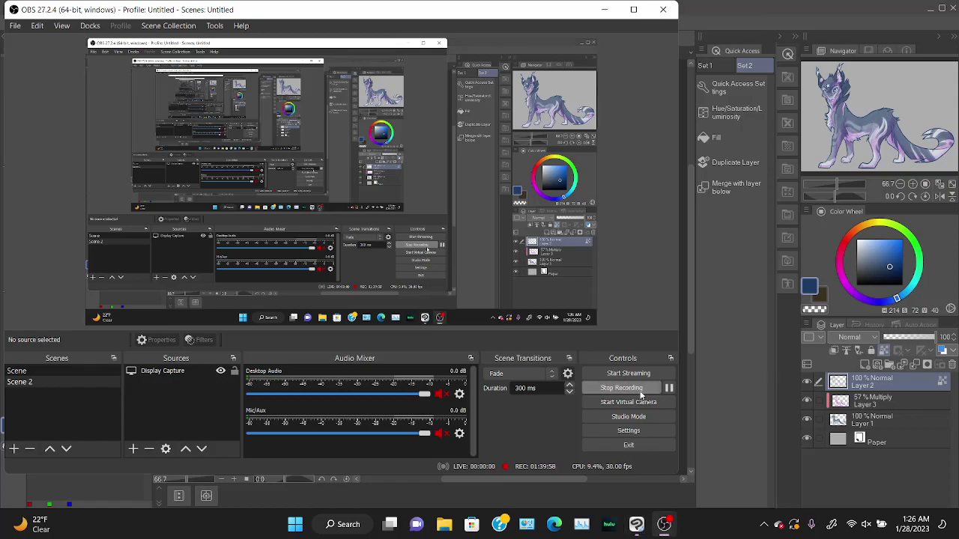